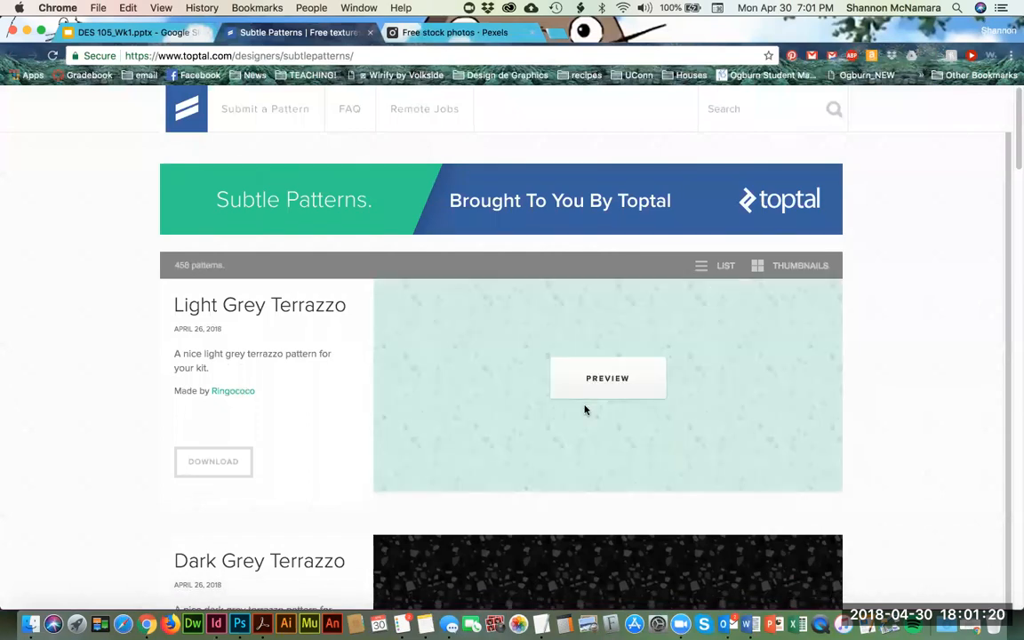
{"action": "scroll", "coordinate": [585, 409], "scroll_direction": "down", "scroll_amount": 5}
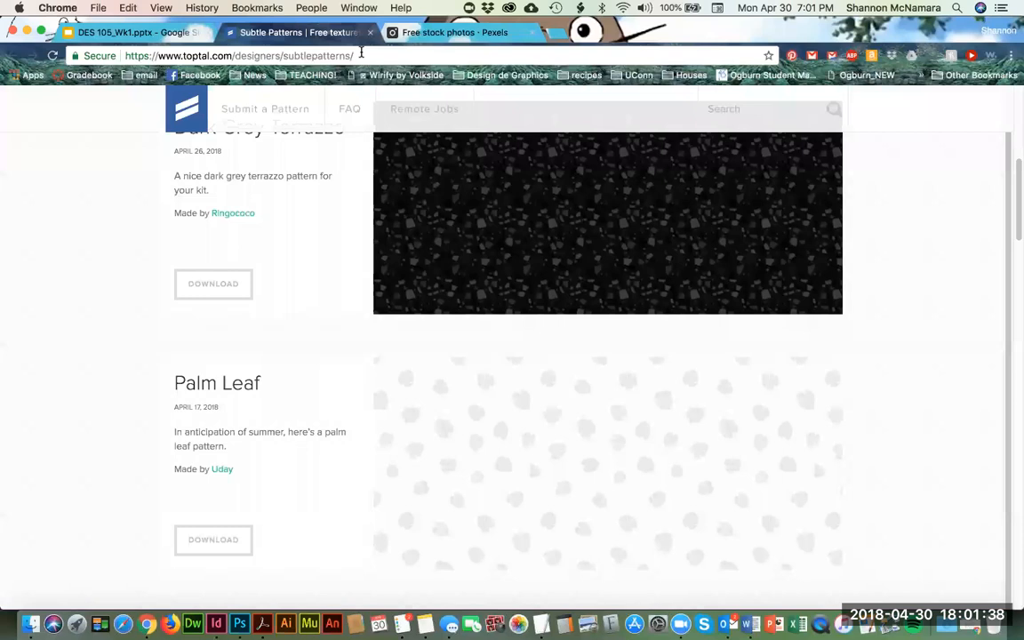
Step: Look through the first page of Subtle Patterns and open page 5 of the pattern list
{"action": "scroll", "coordinate": [945, 349], "scroll_direction": "down", "scroll_amount": 5}
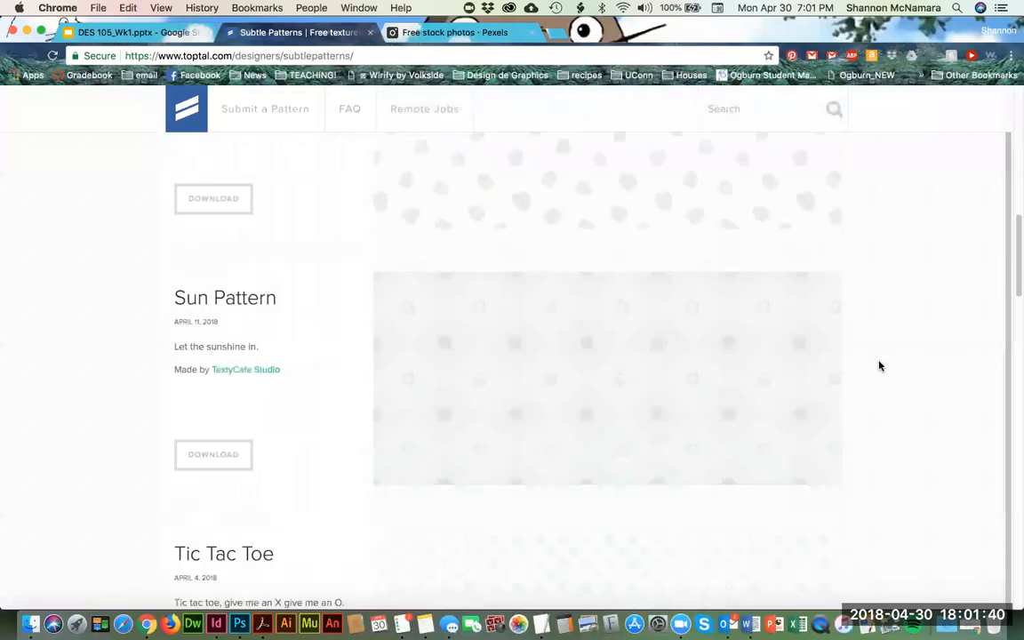
{"action": "scroll", "coordinate": [880, 366], "scroll_direction": "down", "scroll_amount": 3}
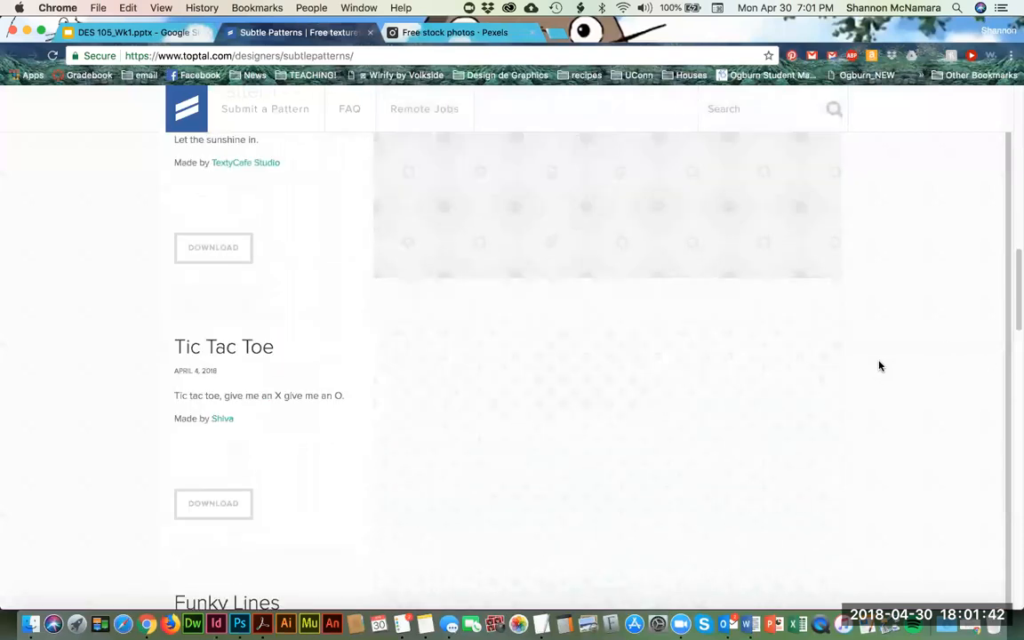
{"action": "scroll", "coordinate": [880, 367], "scroll_direction": "down", "scroll_amount": 18}
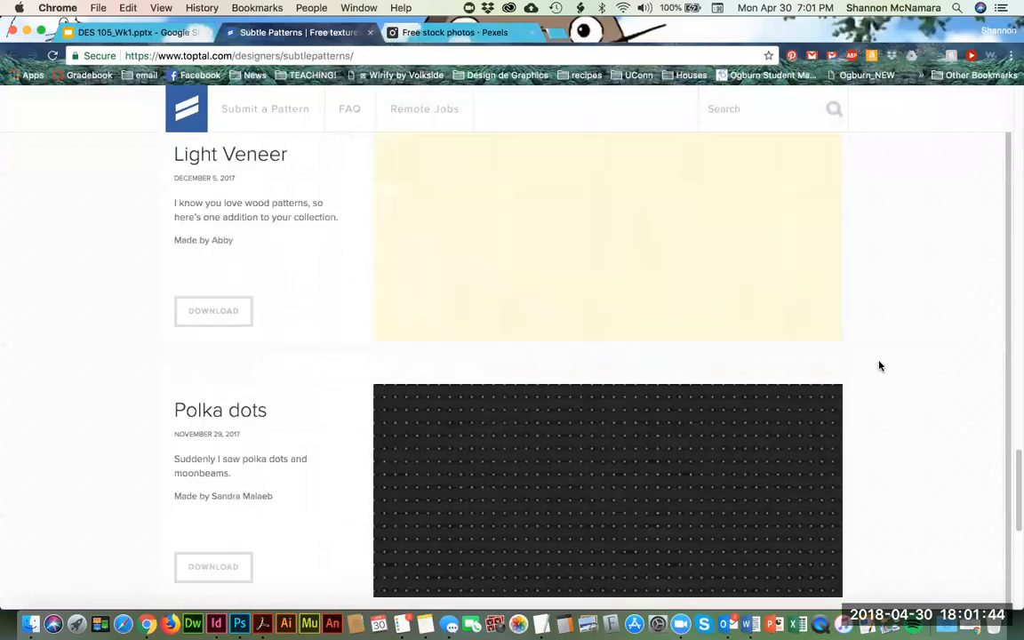
{"action": "scroll", "coordinate": [880, 367], "scroll_direction": "down", "scroll_amount": 6}
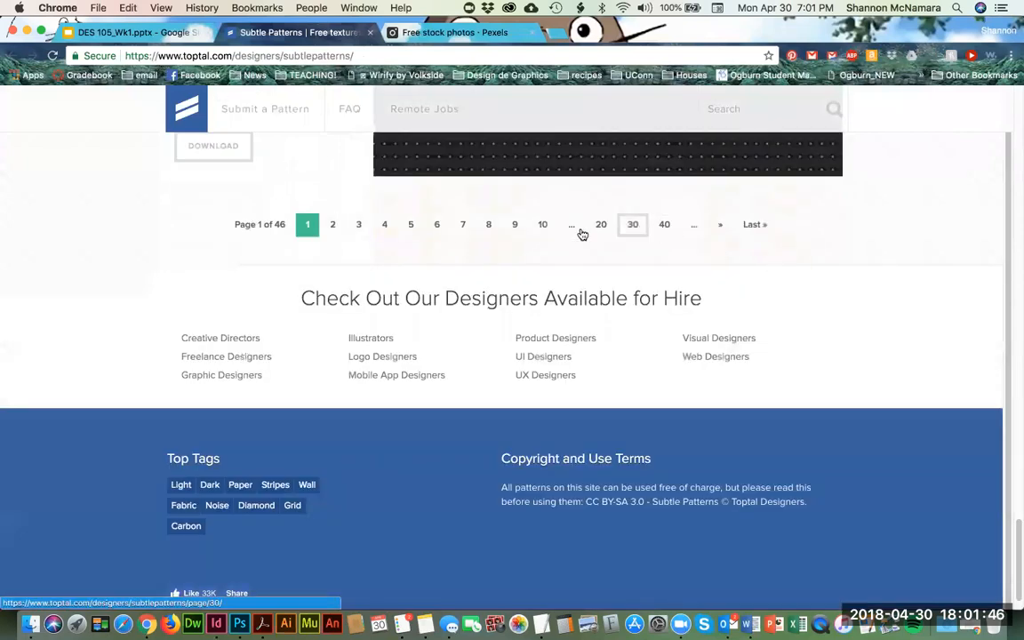
{"action": "left_click", "coordinate": [411, 228]}
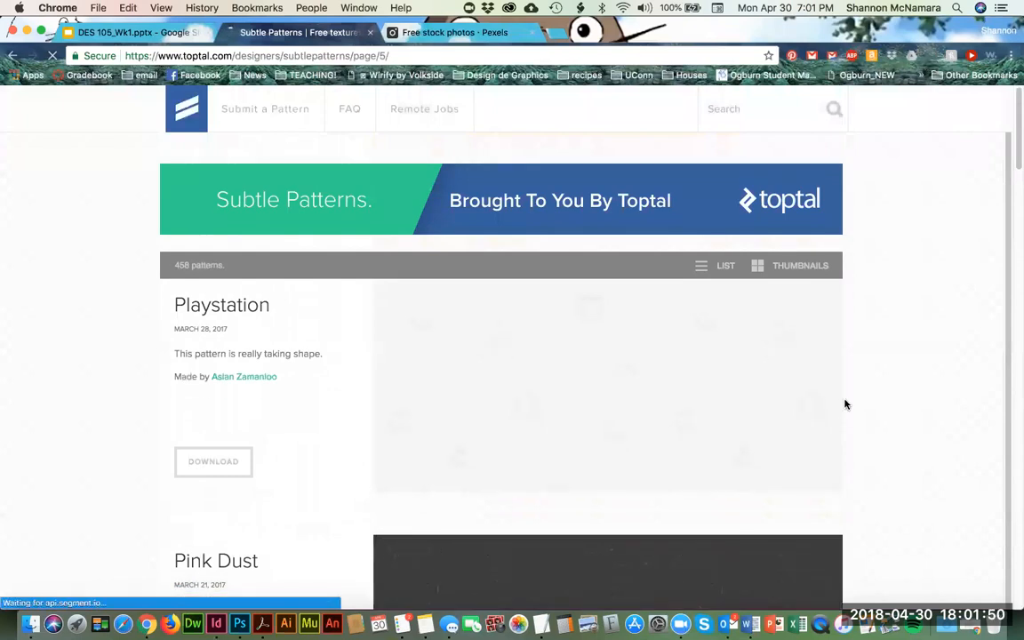
Step: Browse the patterns on page 5 and download the Cork Wallet pattern
{"action": "scroll", "coordinate": [873, 508], "scroll_direction": "down", "scroll_amount": 5}
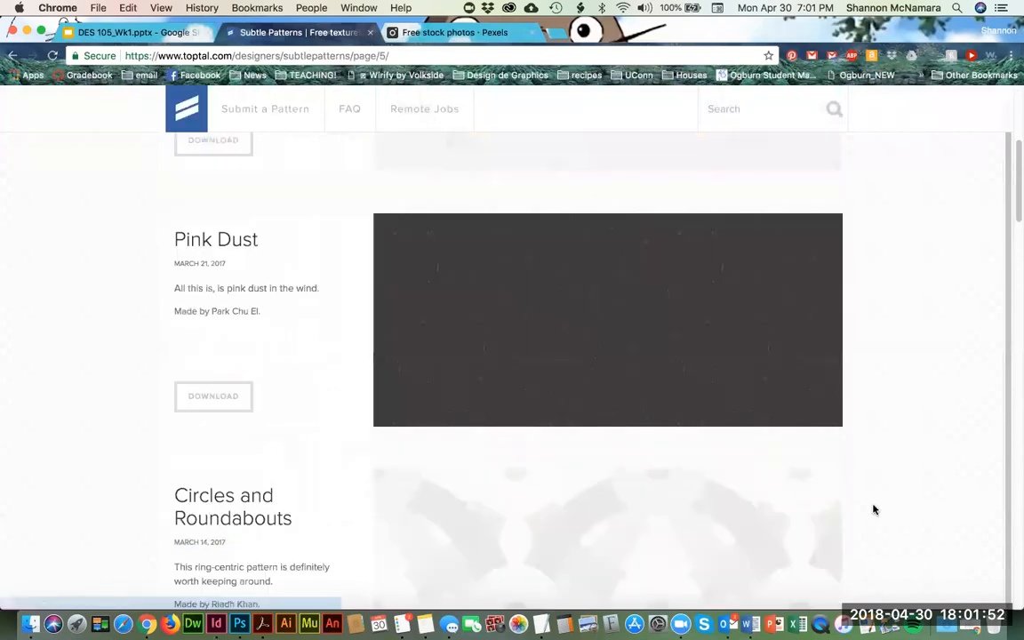
{"action": "scroll", "coordinate": [873, 512], "scroll_direction": "down", "scroll_amount": 10}
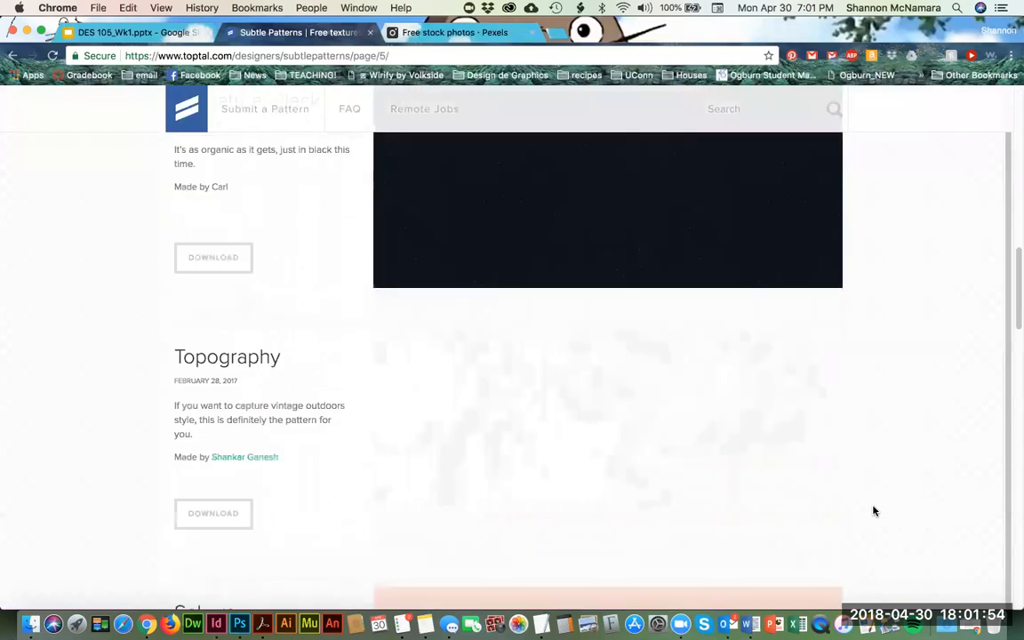
{"action": "scroll", "coordinate": [873, 511], "scroll_direction": "down", "scroll_amount": 5}
{"action": "scroll", "coordinate": [873, 511], "scroll_direction": "down", "scroll_amount": 3}
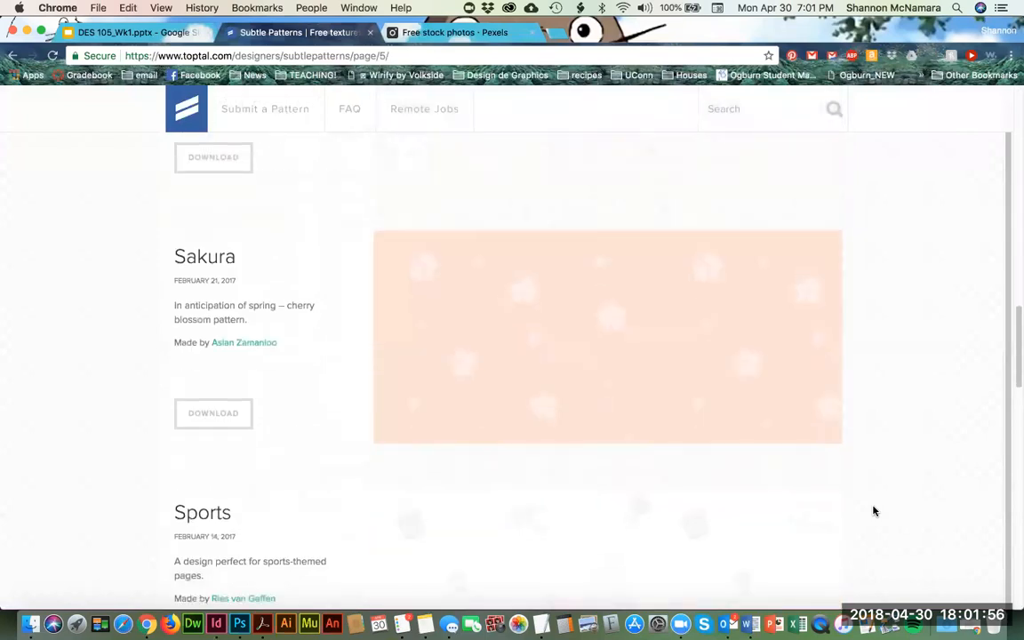
{"action": "scroll", "coordinate": [873, 511], "scroll_direction": "down", "scroll_amount": 2}
{"action": "scroll", "coordinate": [873, 511], "scroll_direction": "down", "scroll_amount": 5}
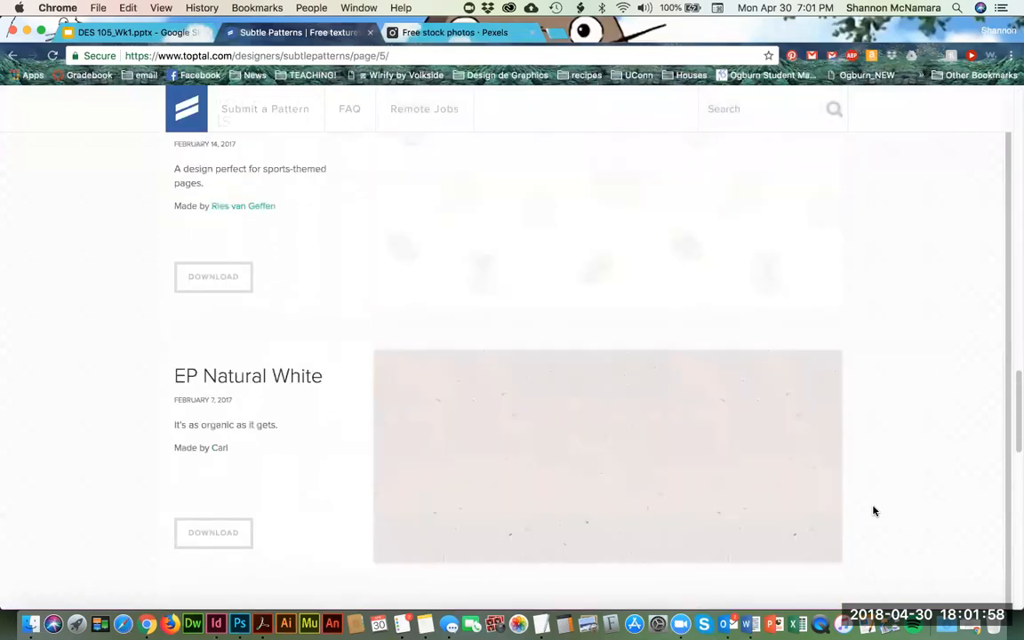
{"action": "scroll", "coordinate": [873, 511], "scroll_direction": "down", "scroll_amount": 5}
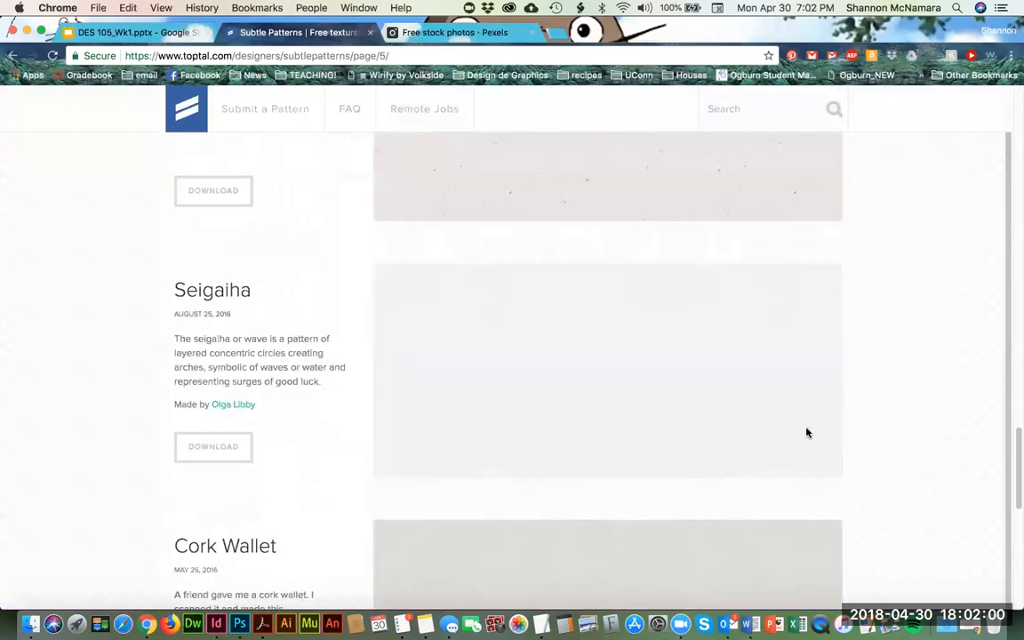
{"action": "left_click", "coordinate": [207, 451]}
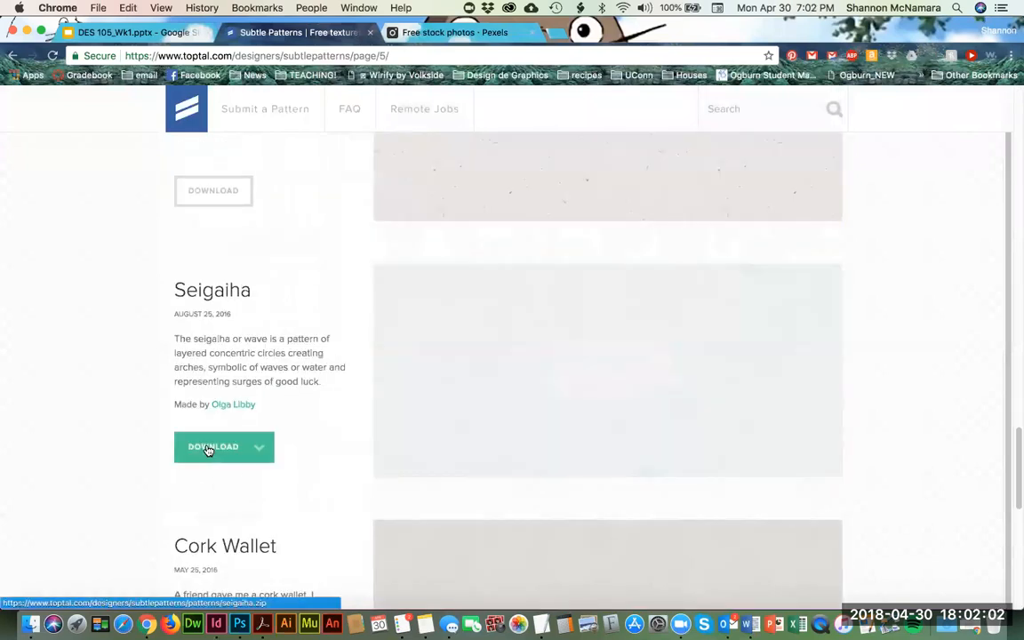
{"action": "scroll", "coordinate": [231, 440], "scroll_direction": "down", "scroll_amount": 3}
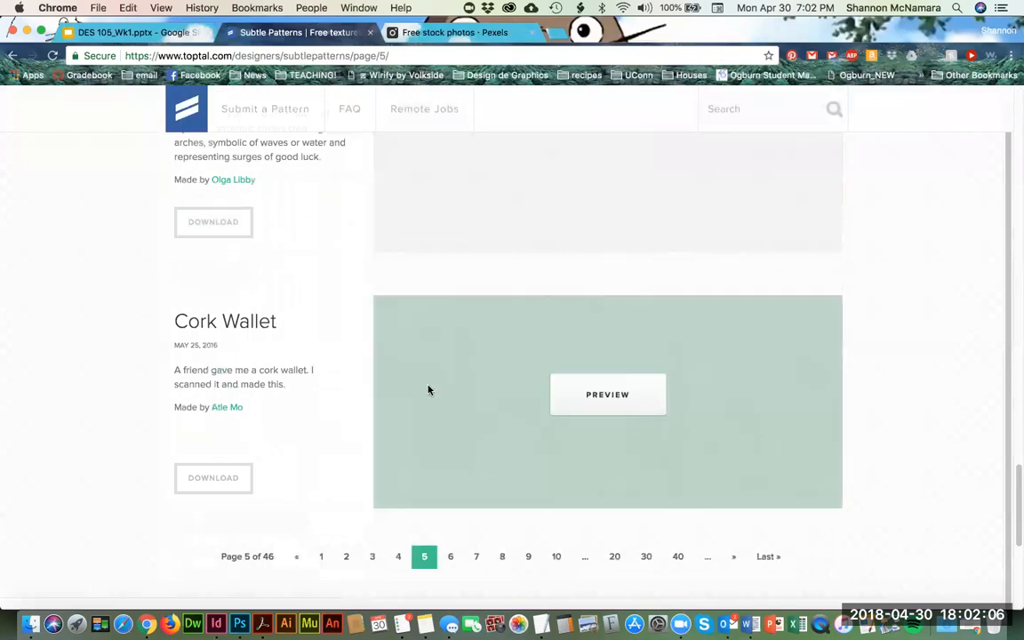
{"action": "left_click", "coordinate": [211, 486]}
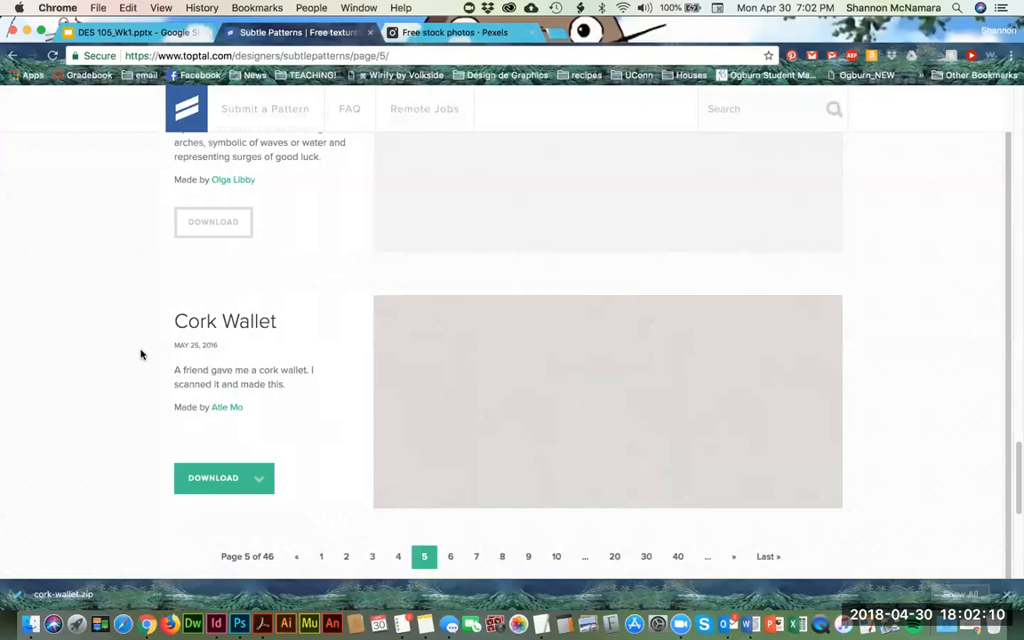
Step: Switch to Finder, go up from the Week 1 folder to Mod 5, and open its DES105 folder
{"action": "left_click", "coordinate": [30, 624]}
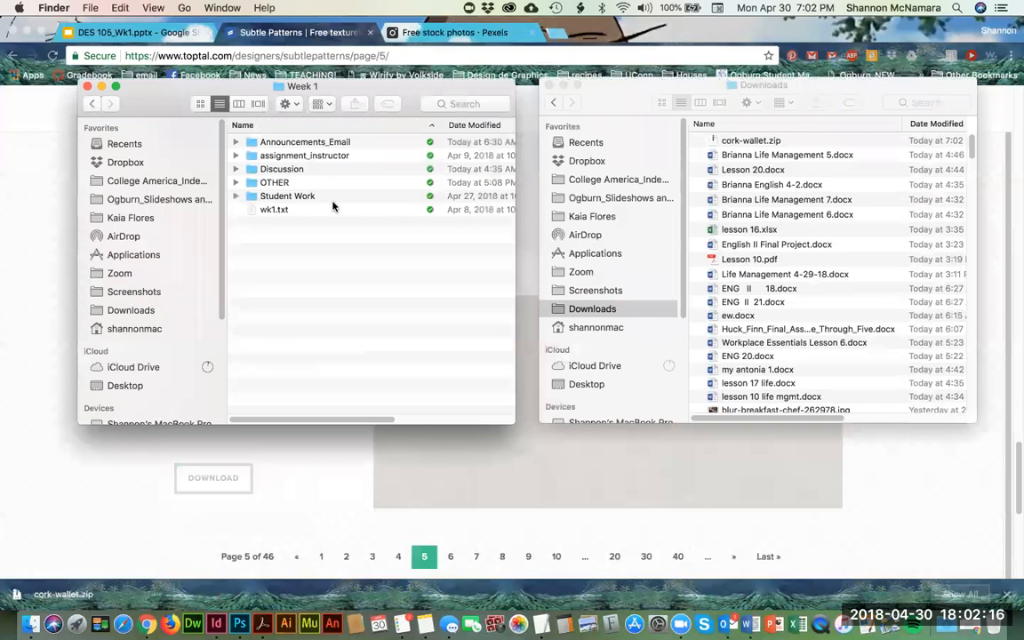
{"action": "left_click", "coordinate": [275, 87], "text": "super"}
{"action": "left_click", "coordinate": [293, 101]}
{"action": "left_click", "coordinate": [313, 89], "text": "super"}
{"action": "left_click", "coordinate": [313, 101]}
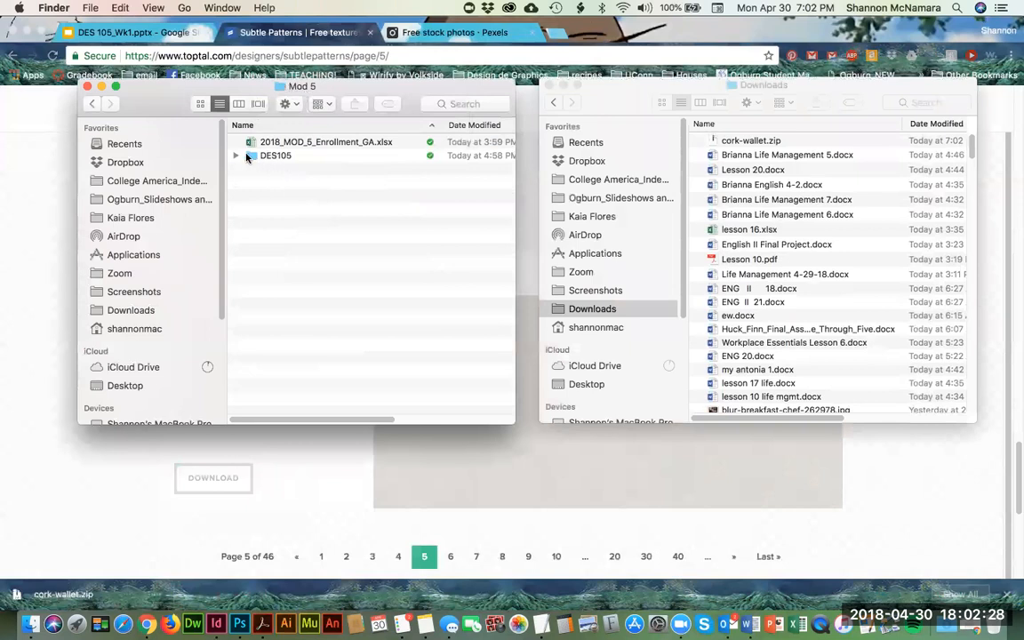
{"action": "double_click", "coordinate": [251, 157]}
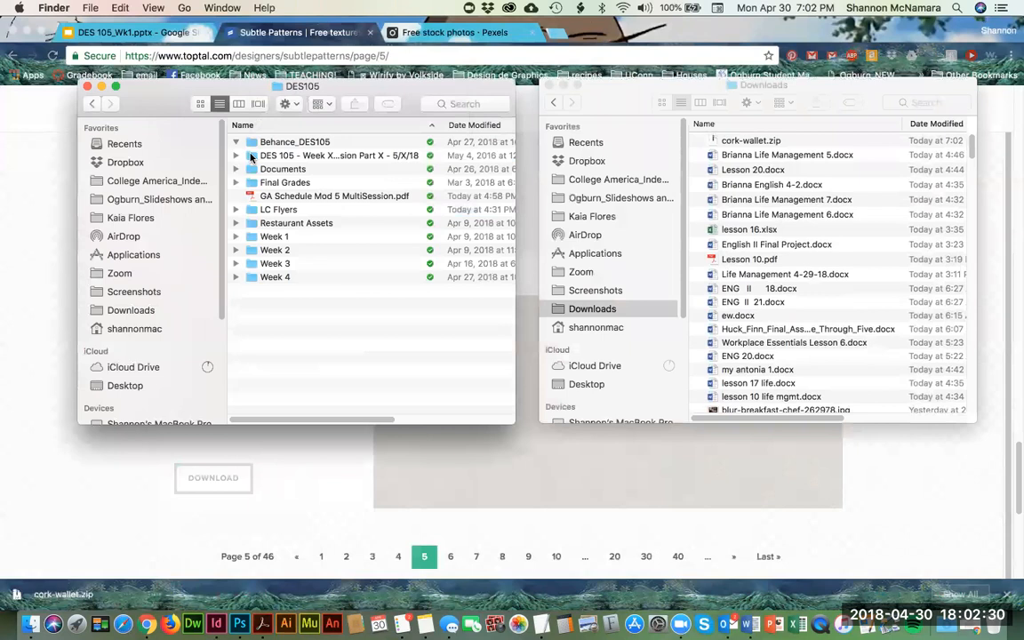
Step: Examine the Week folders inside DES105 and the files piled up in the Downloads folder
{"action": "left_click", "coordinate": [271, 237]}
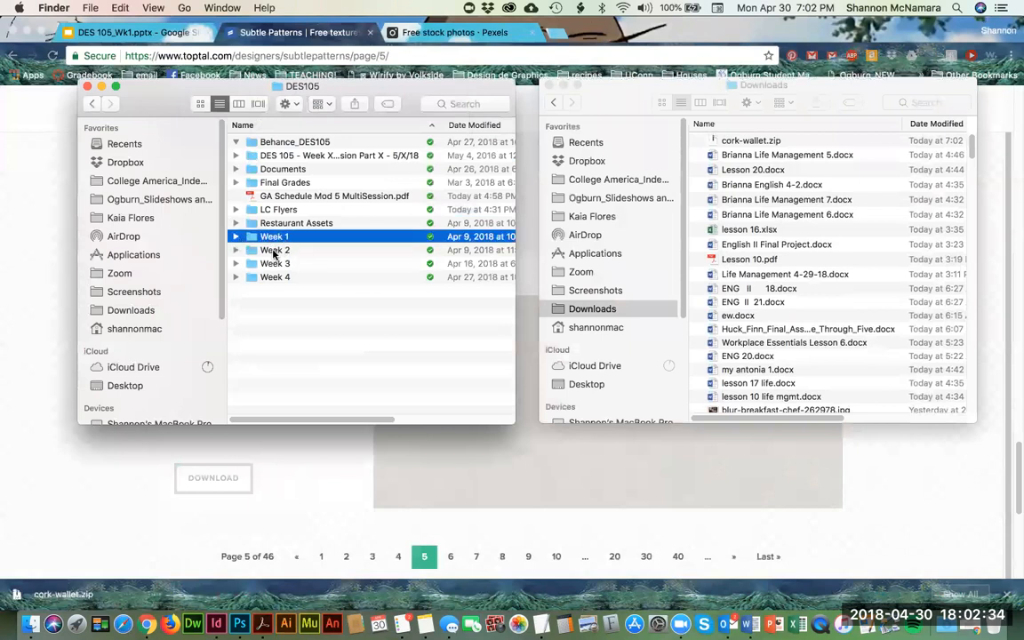
{"action": "left_click", "coordinate": [275, 253]}
{"action": "left_click", "coordinate": [278, 277]}
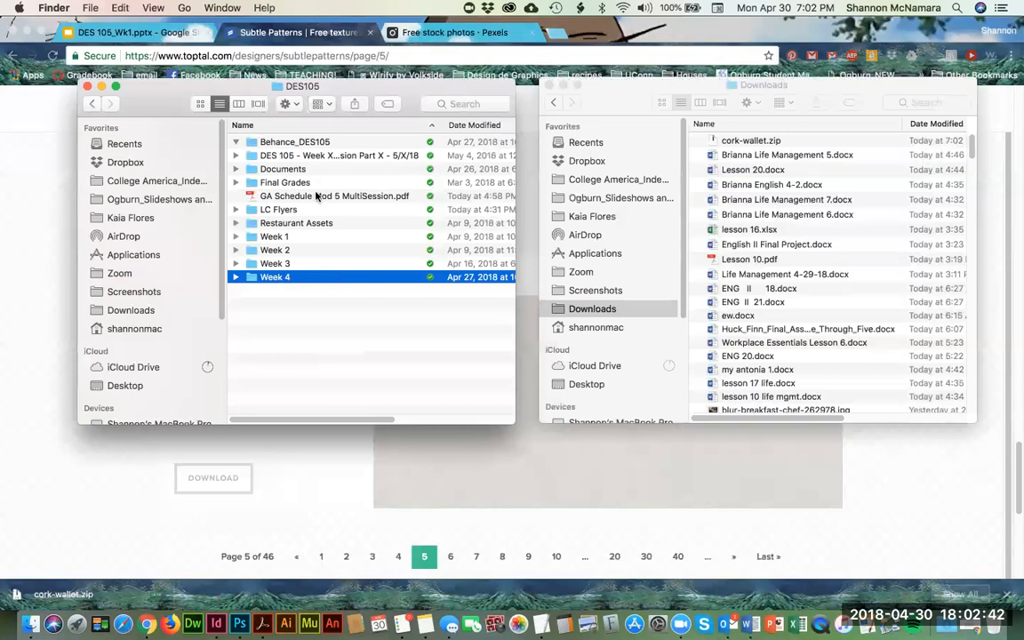
{"action": "left_click", "coordinate": [784, 244]}
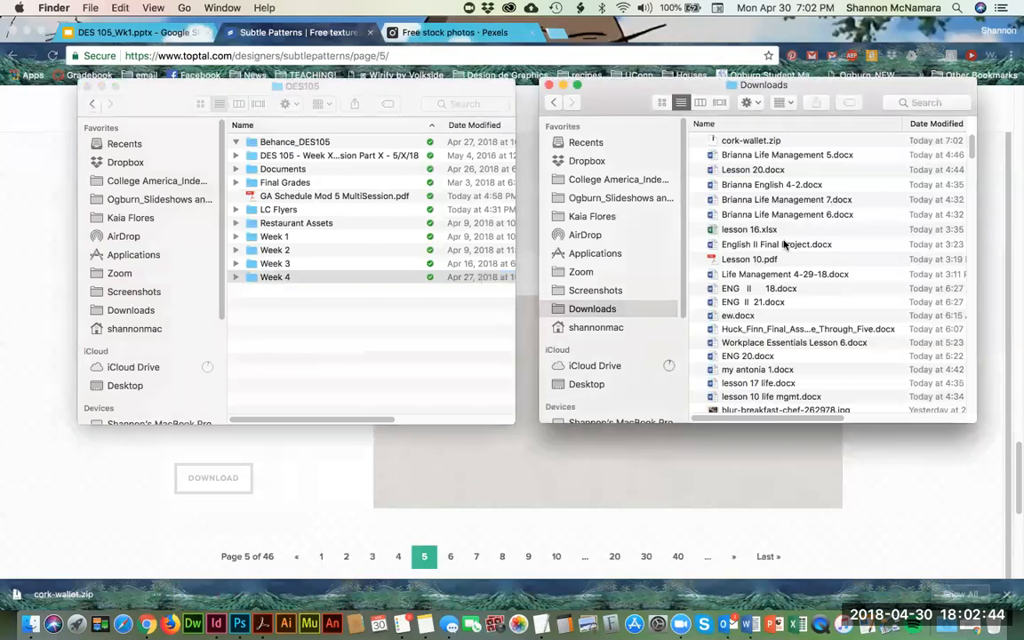
{"action": "scroll", "coordinate": [789, 264], "scroll_direction": "down", "scroll_amount": 10}
{"action": "scroll", "coordinate": [790, 264], "scroll_direction": "down", "scroll_amount": 10}
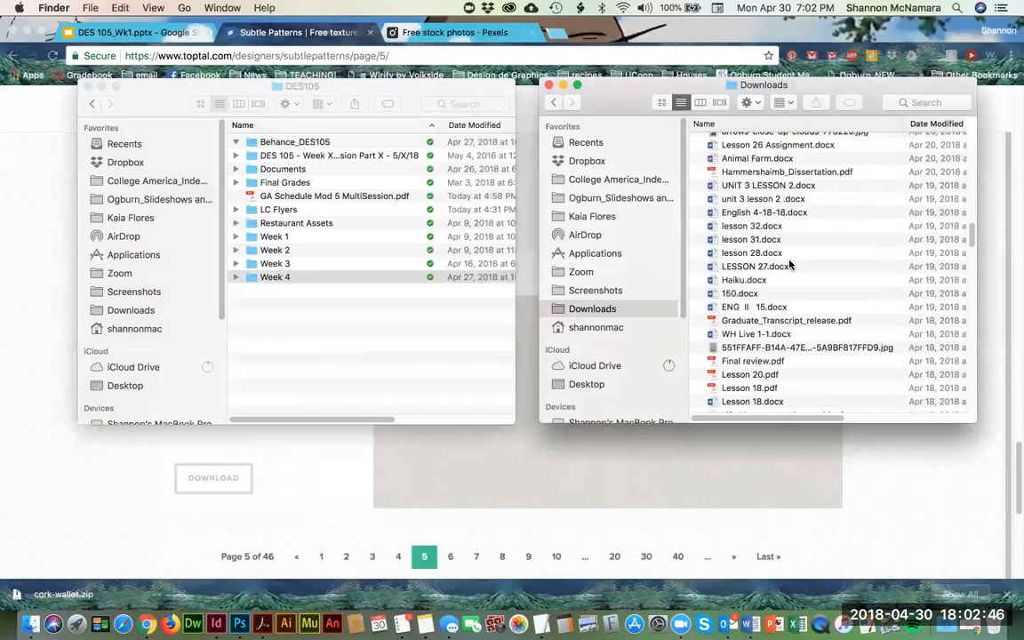
{"action": "scroll", "coordinate": [790, 265], "scroll_direction": "down", "scroll_amount": 15}
{"action": "scroll", "coordinate": [794, 286], "scroll_direction": "down", "scroll_amount": 3}
{"action": "scroll", "coordinate": [794, 287], "scroll_direction": "up", "scroll_amount": 15}
{"action": "scroll", "coordinate": [794, 286], "scroll_direction": "up", "scroll_amount": 20}
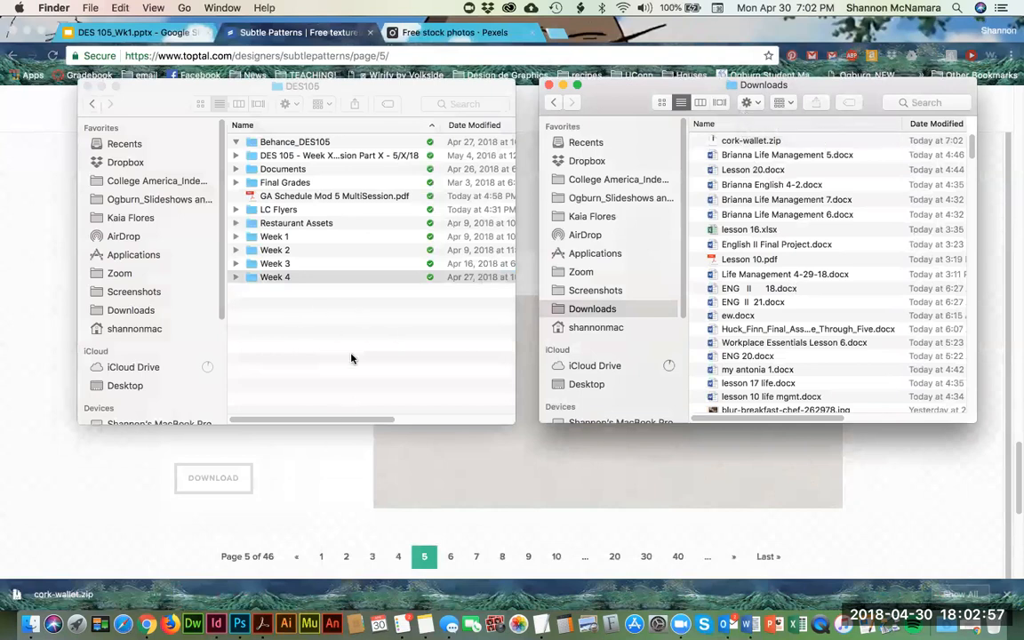
{"action": "left_click", "coordinate": [236, 220]}
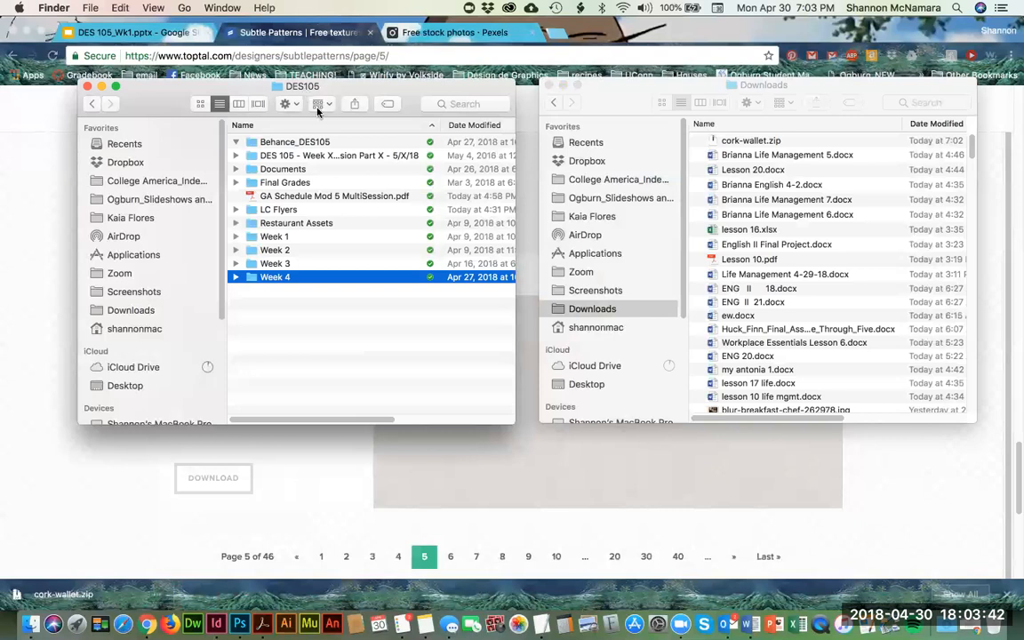
Step: Open the Week 1 folder and check its Discussion, OTHER and Student Work subfolders
{"action": "left_click", "coordinate": [274, 238]}
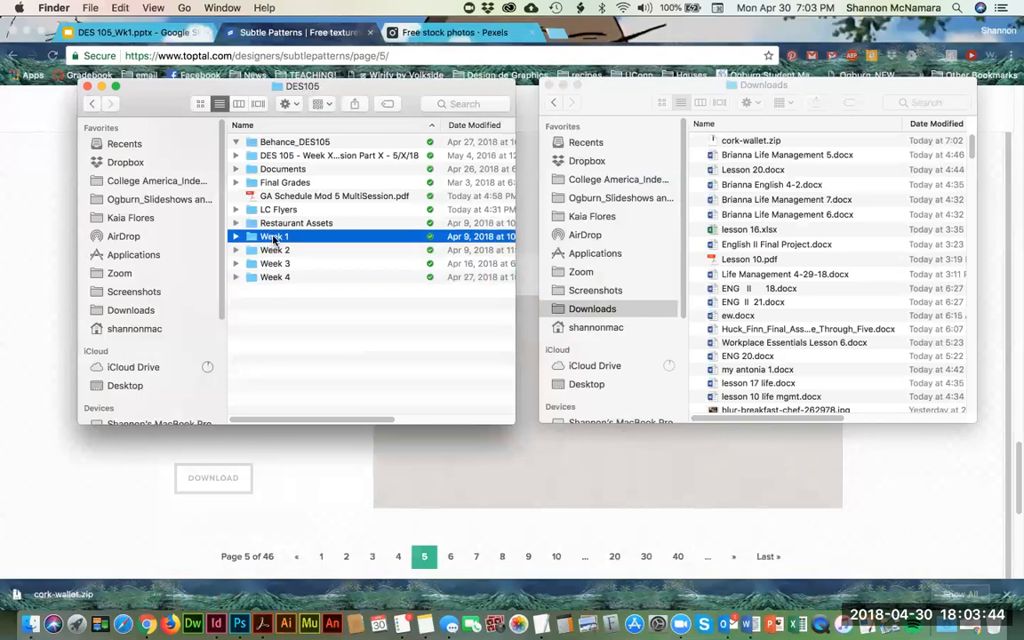
{"action": "double_click", "coordinate": [274, 238]}
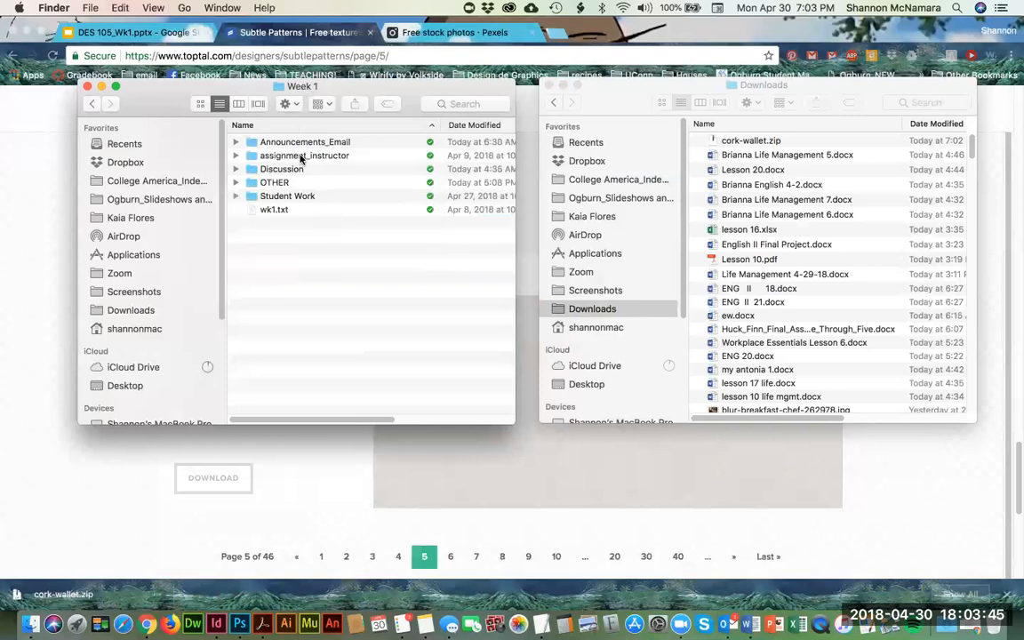
{"action": "left_click", "coordinate": [236, 169]}
{"action": "left_click", "coordinate": [236, 169]}
{"action": "left_click", "coordinate": [236, 183]}
{"action": "left_click", "coordinate": [236, 182]}
{"action": "left_click", "coordinate": [235, 196]}
{"action": "left_click", "coordinate": [236, 195]}
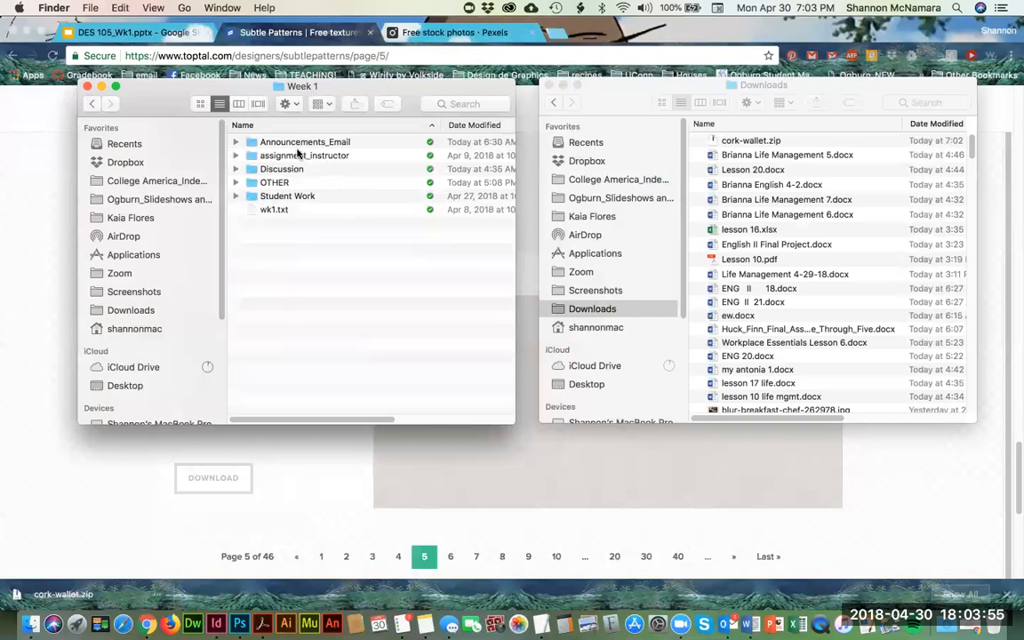
Step: Move cork-wallet.zip from Downloads into the MY ASSIGNMENT folder inside Week 1's assignment_instructor folder
{"action": "left_click", "coordinate": [236, 156]}
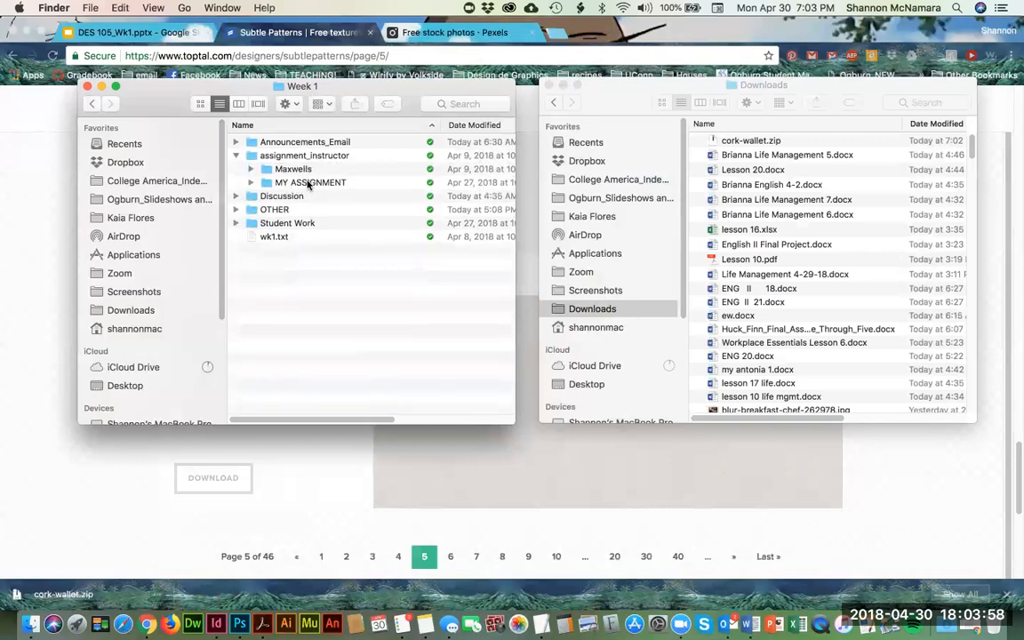
{"action": "left_click", "coordinate": [236, 155]}
{"action": "left_click", "coordinate": [301, 157]}
{"action": "double_click", "coordinate": [300, 158]}
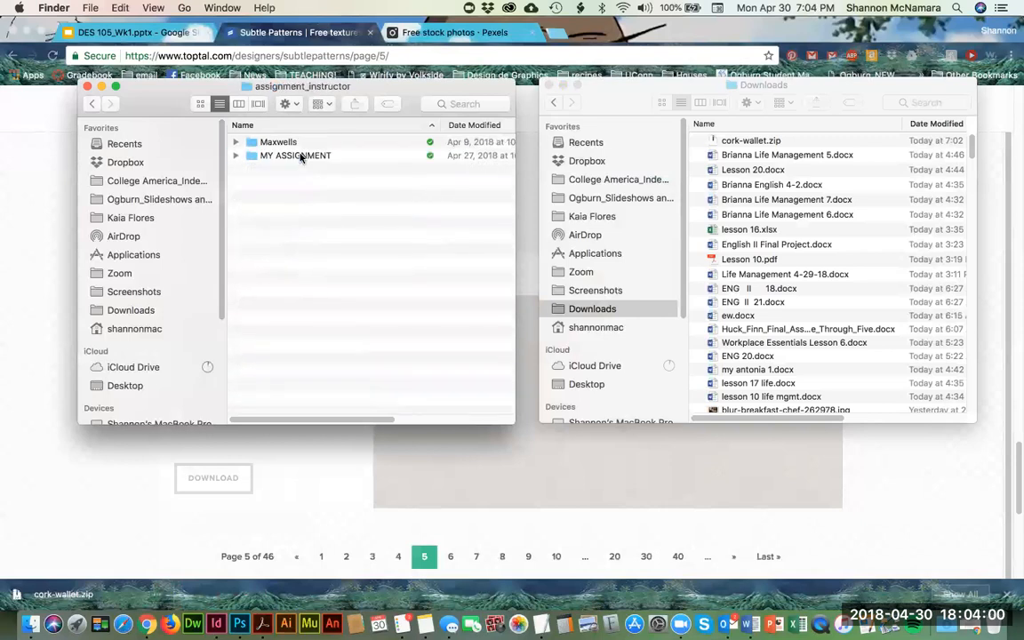
{"action": "double_click", "coordinate": [301, 157]}
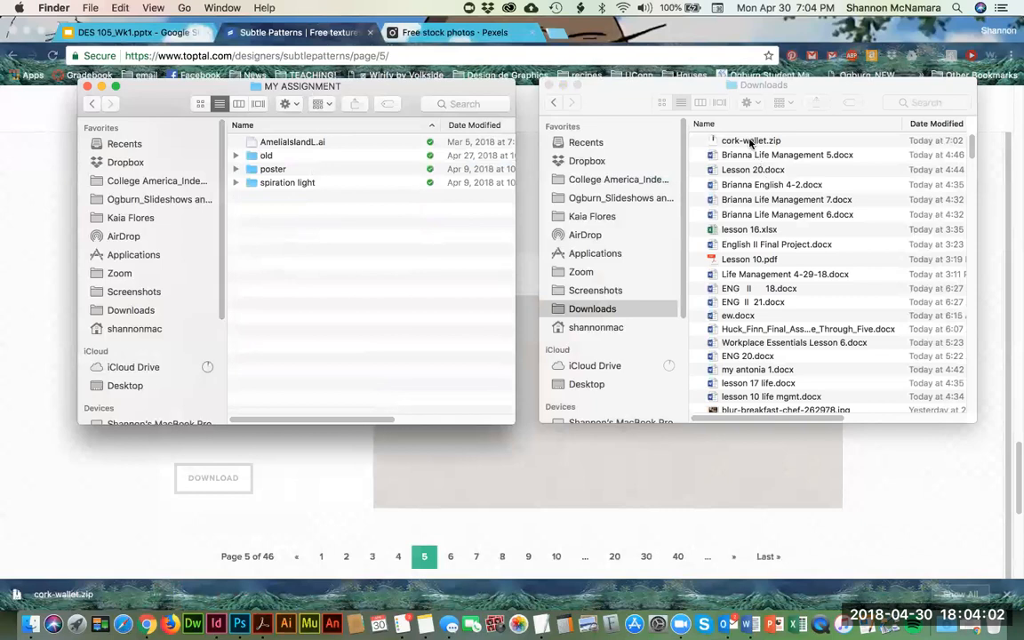
{"action": "left_click_drag", "start_coordinate": [760, 142], "coordinate": [437, 286]}
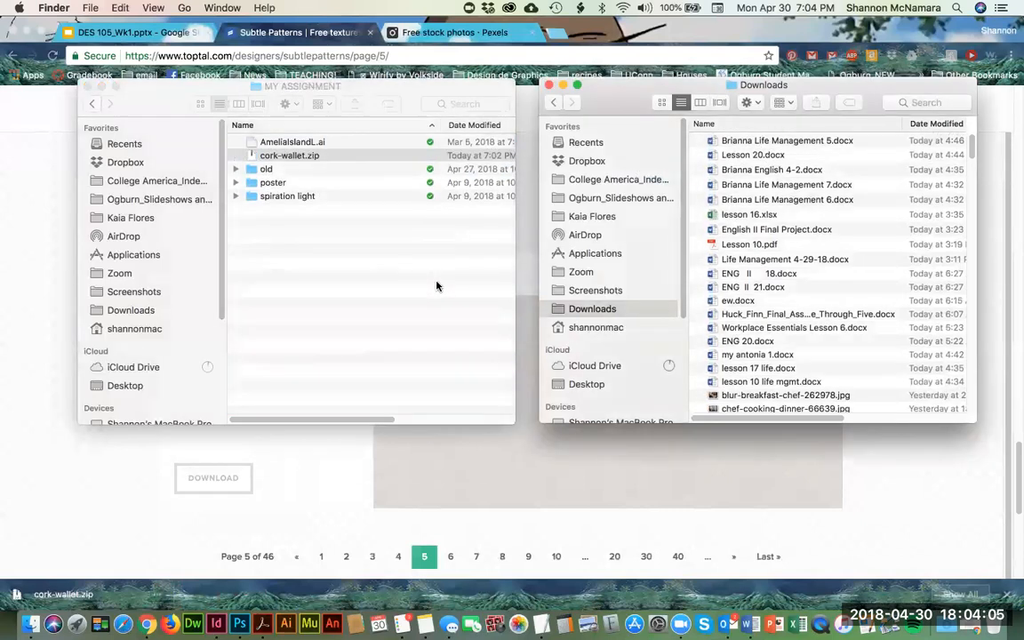
Step: Extract cork-wallet.zip in the MY ASSIGNMENT folder and delete the zip archive
{"action": "left_click", "coordinate": [287, 156]}
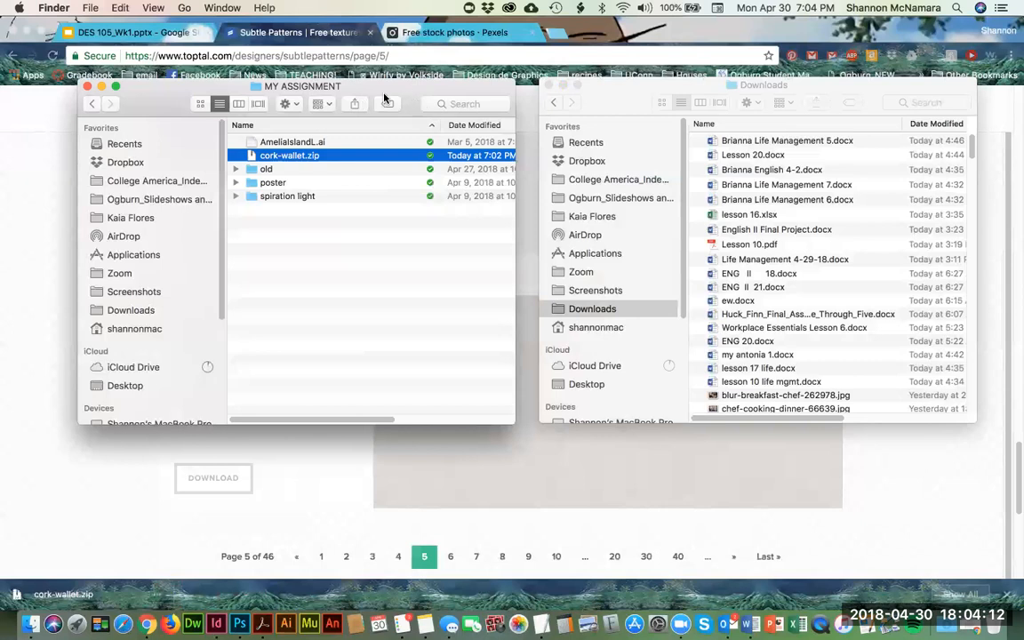
{"action": "double_click", "coordinate": [277, 157]}
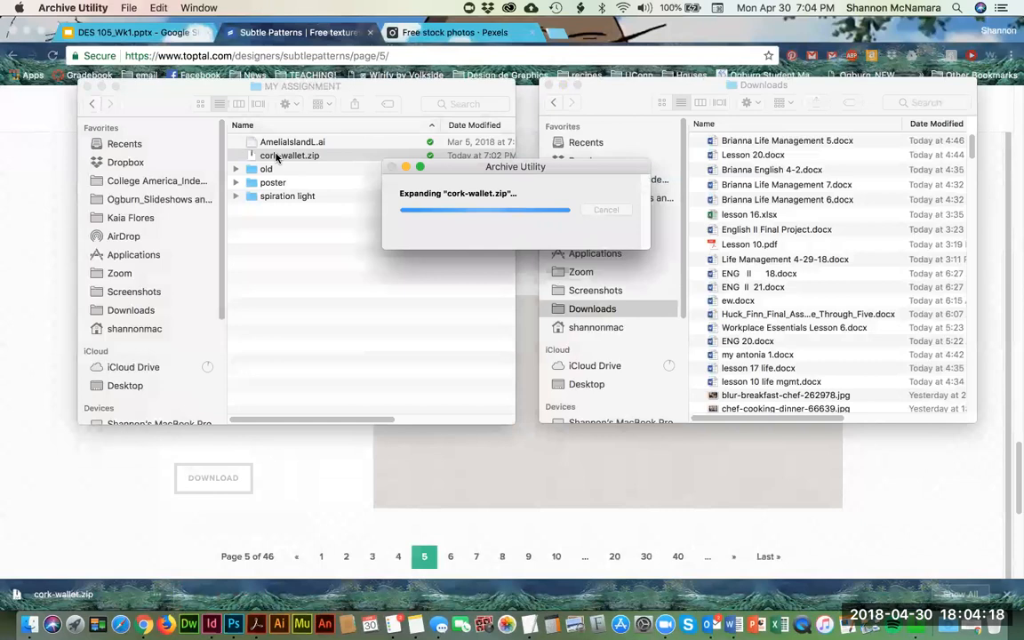
{"action": "key", "text": "Down"}
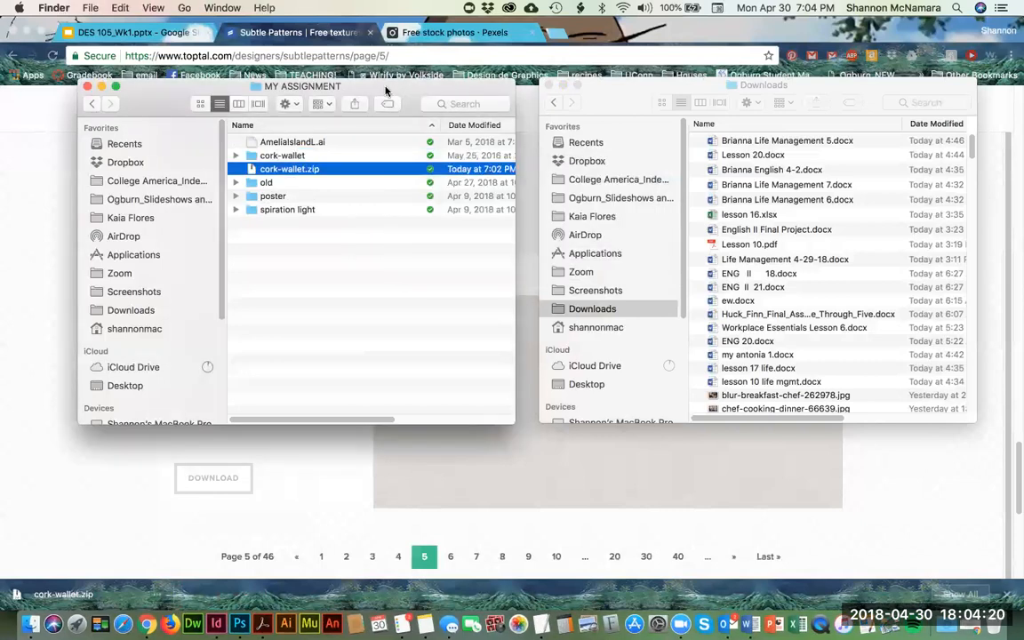
{"action": "key", "text": "super+BackSpace"}
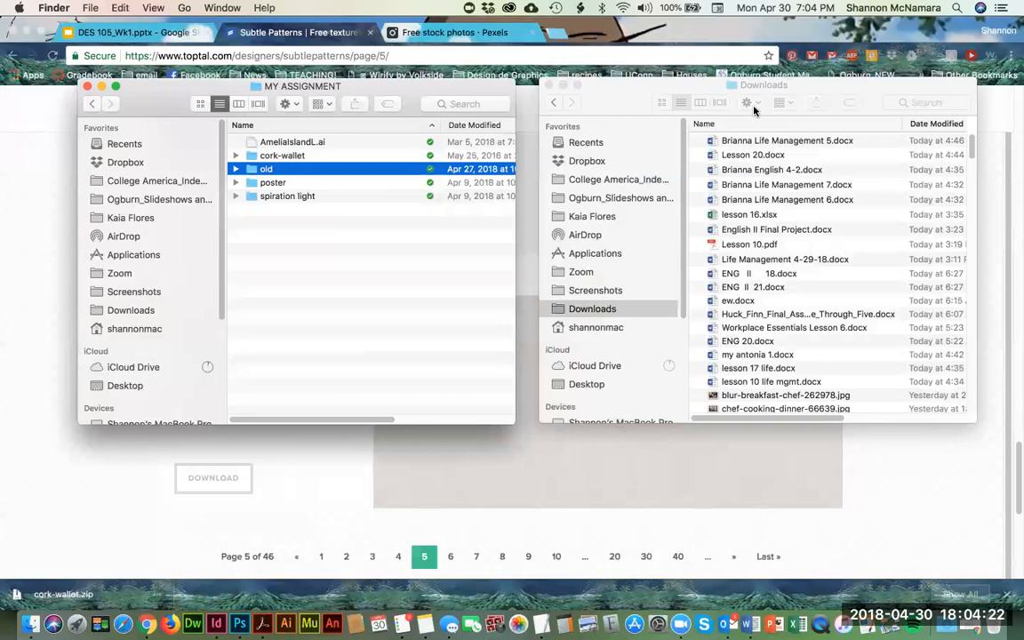
Step: Return to the Subtle Patterns page in Chrome
{"action": "left_click", "coordinate": [592, 112]}
{"action": "left_click", "coordinate": [295, 265]}
{"action": "left_click", "coordinate": [34, 291]}
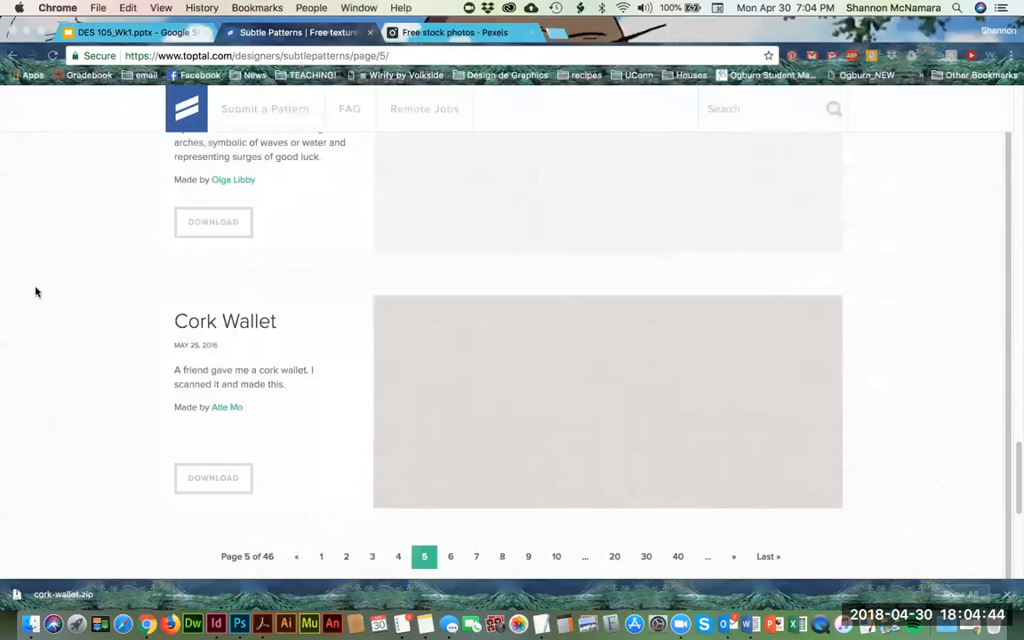
Step: Open the Week 1 menu design assignment page and review the InDesign document specifications in its Prompt section
{"action": "key", "text": "super+grave"}
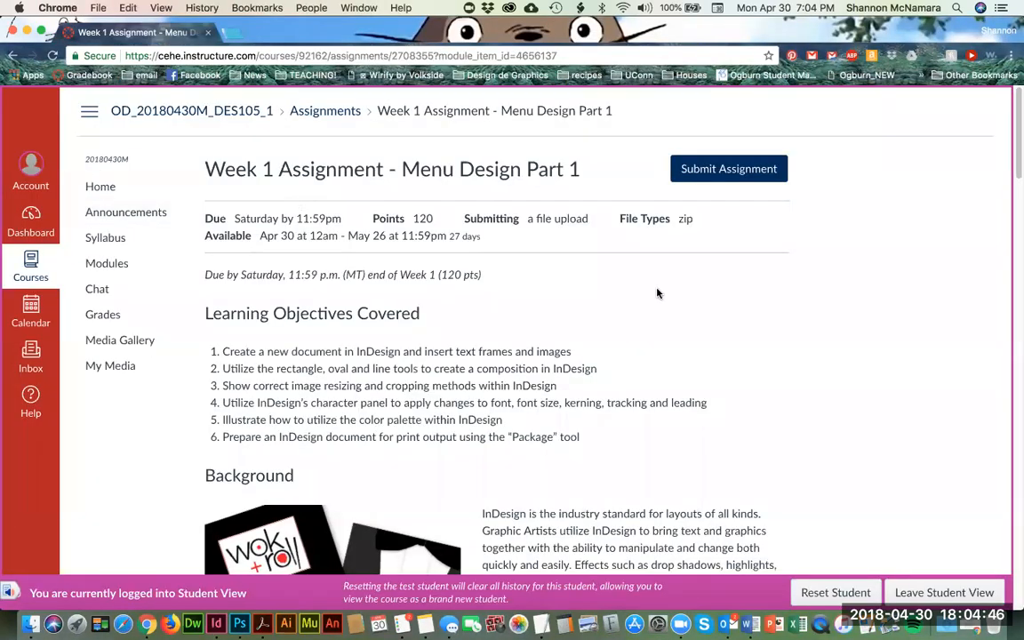
{"action": "scroll", "coordinate": [592, 277], "scroll_direction": "down", "scroll_amount": 2}
{"action": "scroll", "coordinate": [591, 276], "scroll_direction": "down", "scroll_amount": 10}
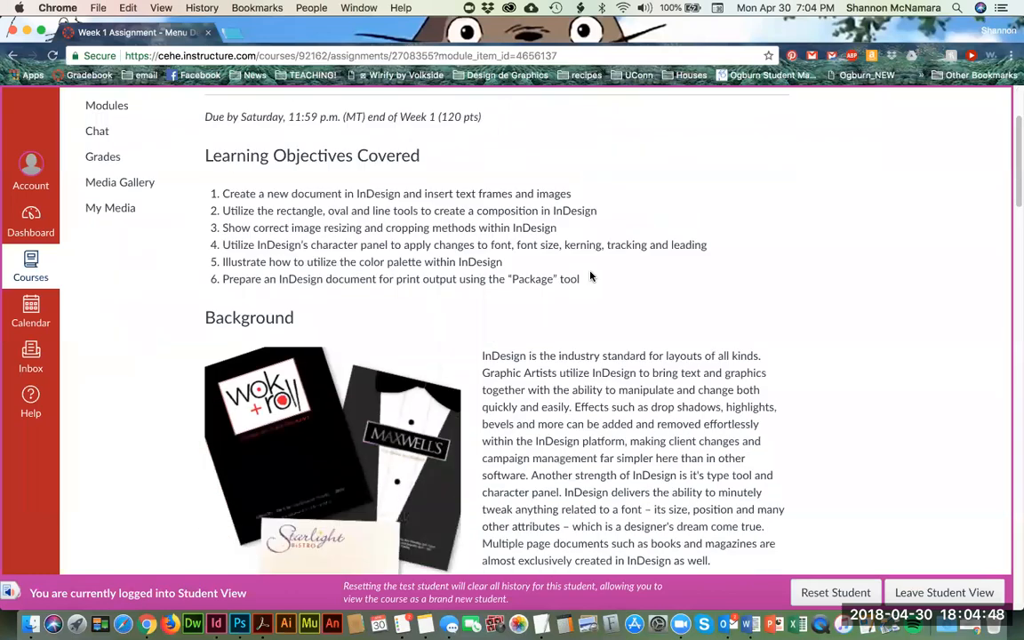
{"action": "scroll", "coordinate": [591, 277], "scroll_direction": "down", "scroll_amount": 1}
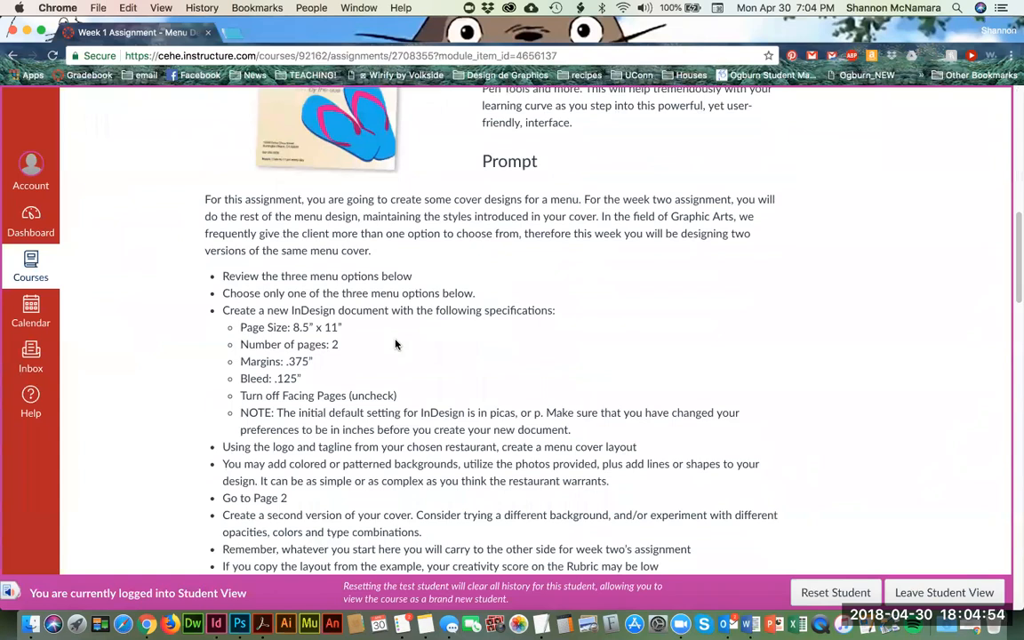
{"action": "scroll", "coordinate": [396, 343], "scroll_direction": "down", "scroll_amount": 2}
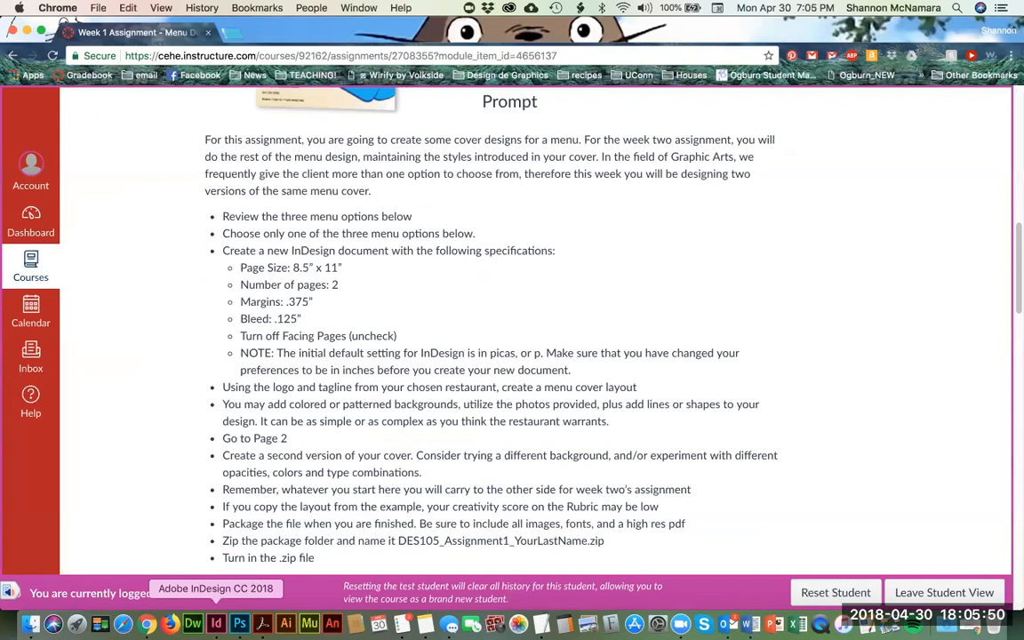
Step: Switch to InDesign and start a new print document from the Letter 8.5 x 11 in preset
{"action": "left_click", "coordinate": [214, 626]}
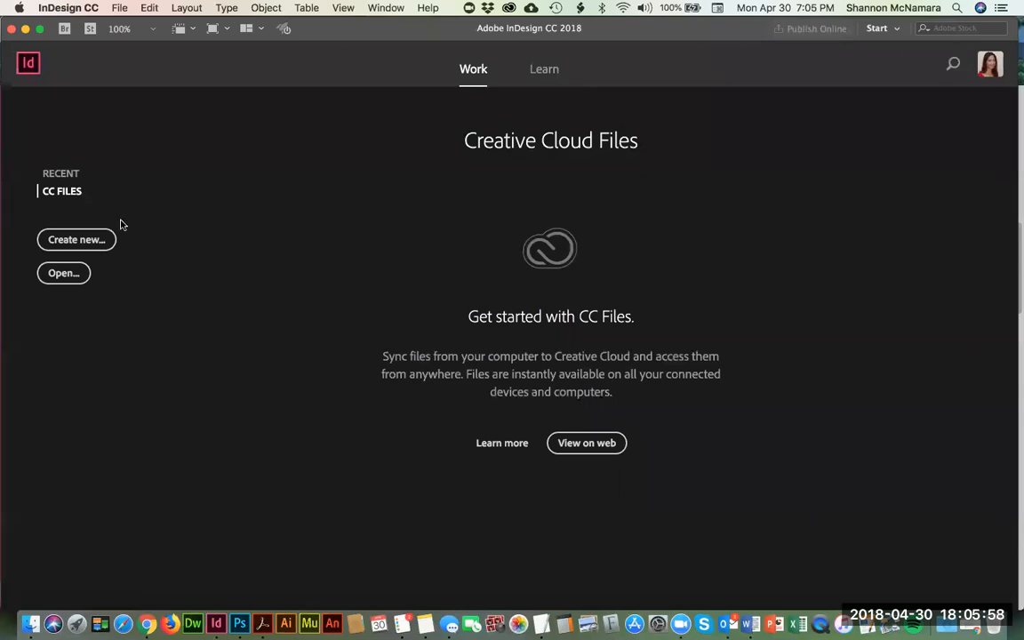
{"action": "left_click", "coordinate": [56, 175]}
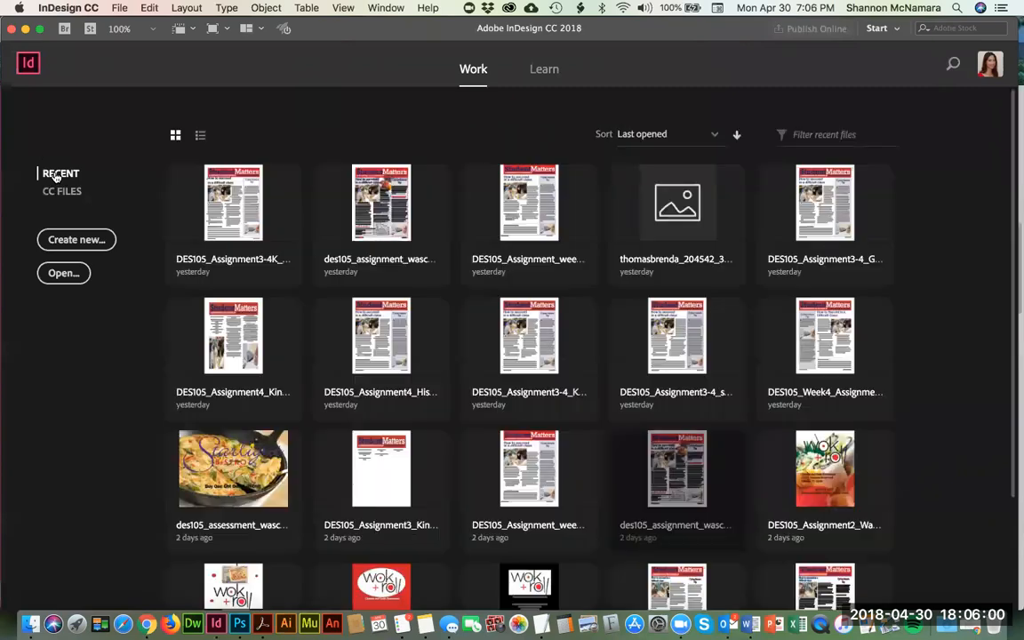
{"action": "left_click", "coordinate": [59, 193]}
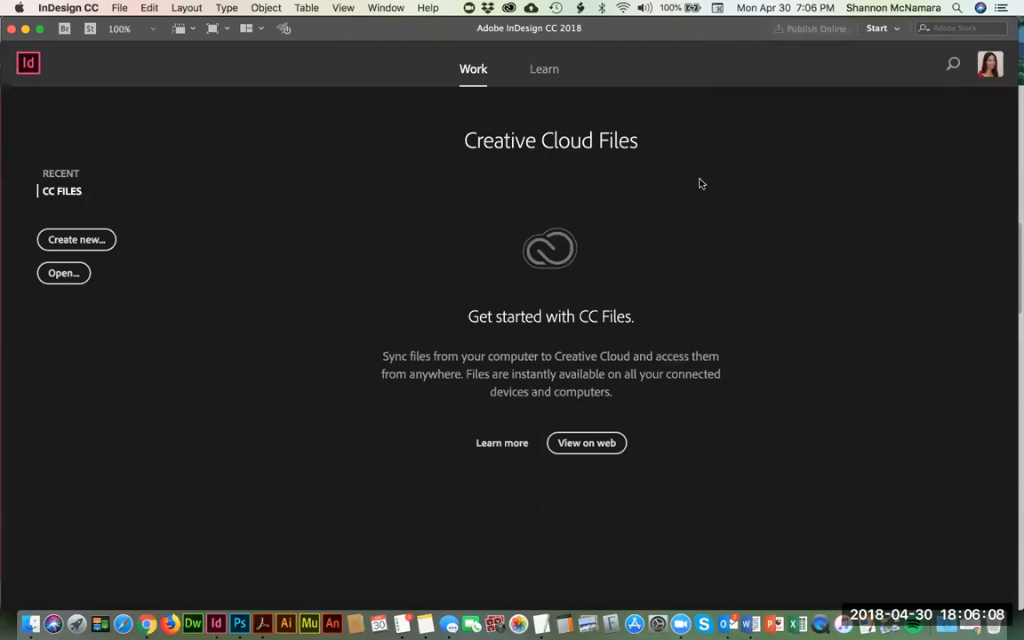
{"action": "left_click", "coordinate": [76, 240]}
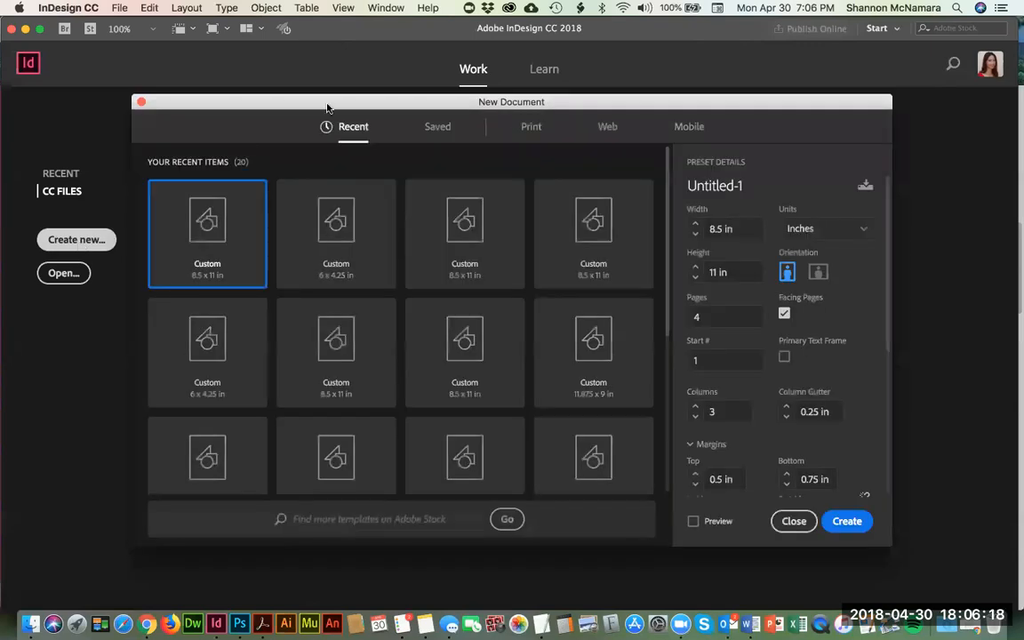
{"action": "left_click", "coordinate": [531, 127]}
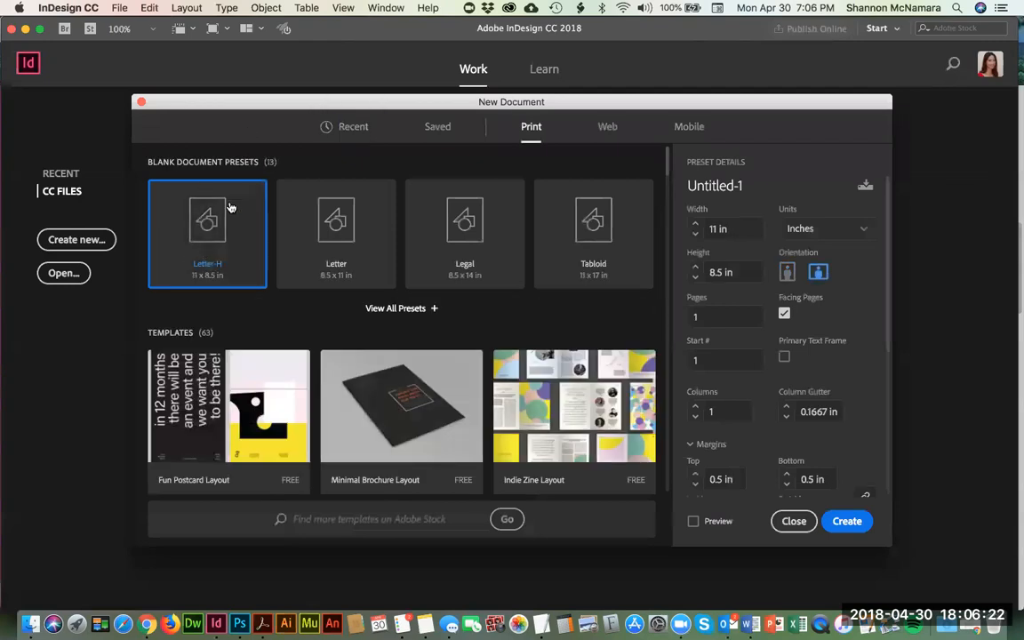
{"action": "left_click", "coordinate": [333, 219]}
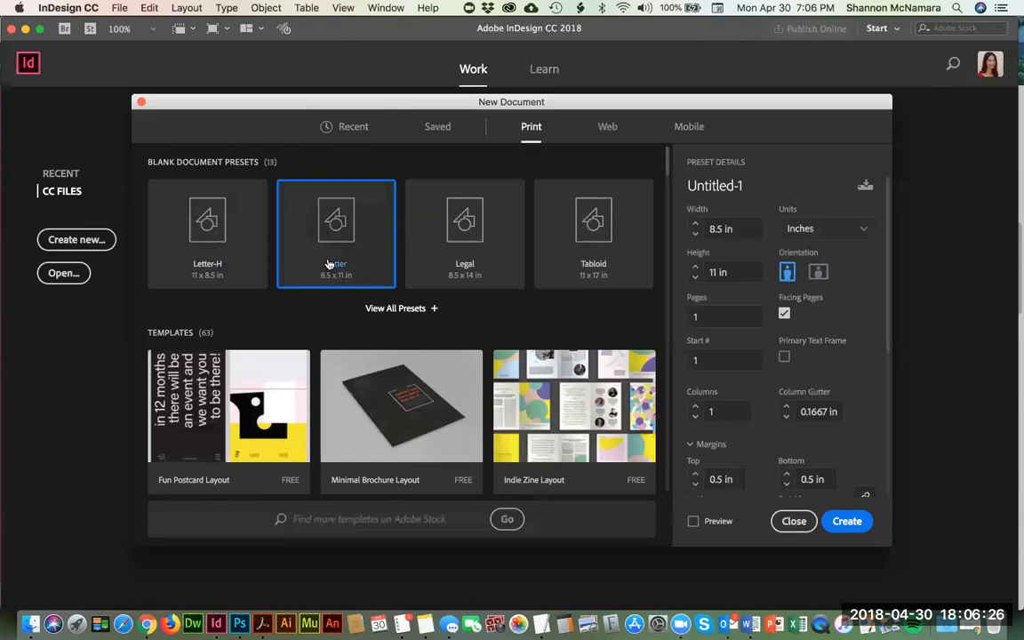
Step: Following the assignment page's specifications, set the new document to 2 pages and turn off Facing Pages
{"action": "key", "text": "super+Tab"}
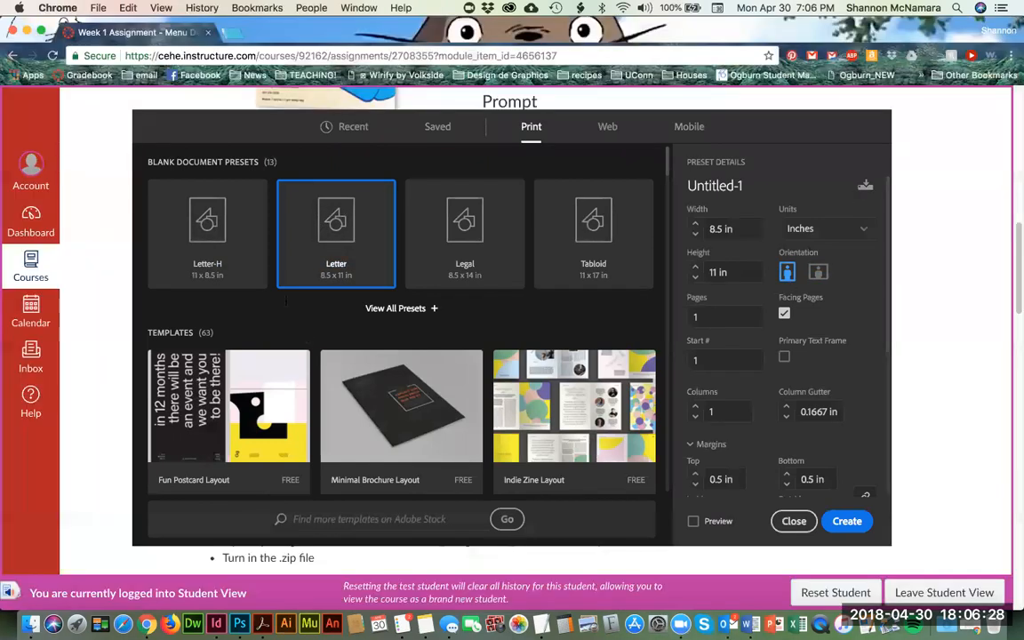
{"action": "double_click", "coordinate": [335, 285]}
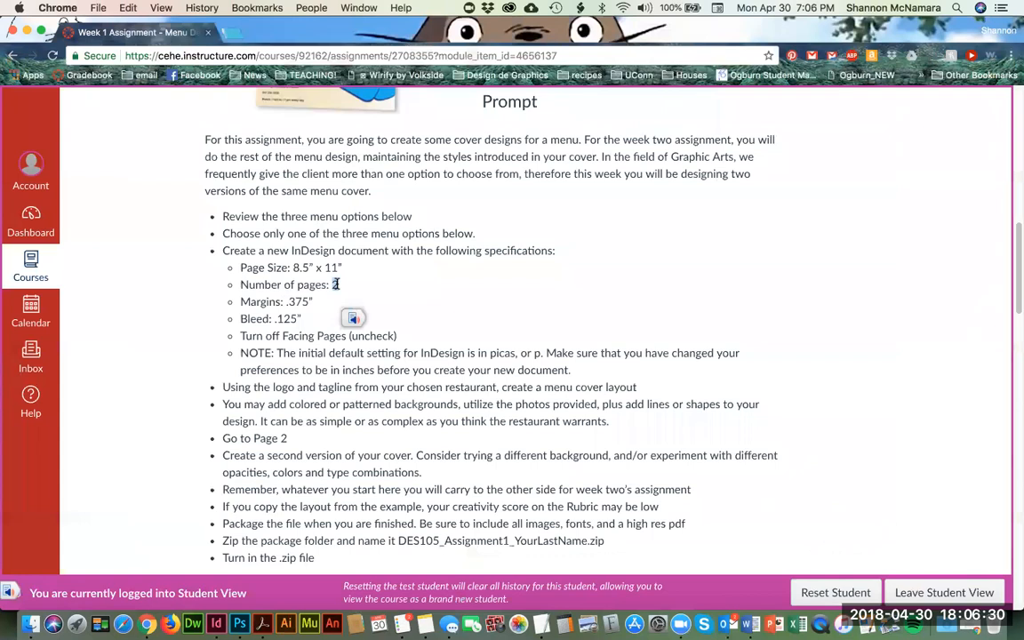
{"action": "key", "text": "super+Tab"}
{"action": "double_click", "coordinate": [709, 316]}
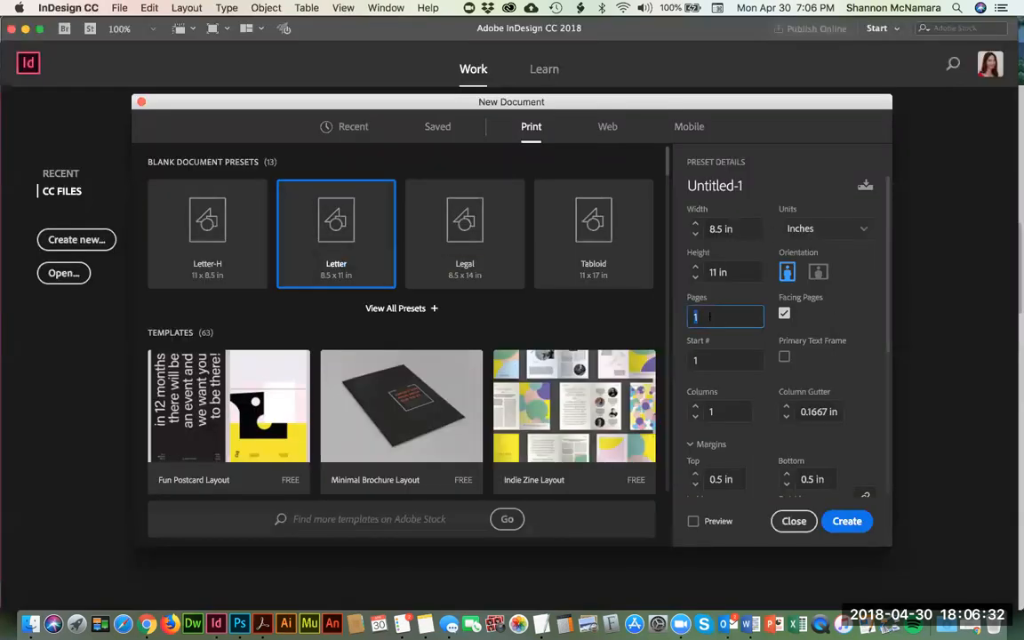
{"action": "type", "text": "2"}
{"action": "key", "text": "super+Tab"}
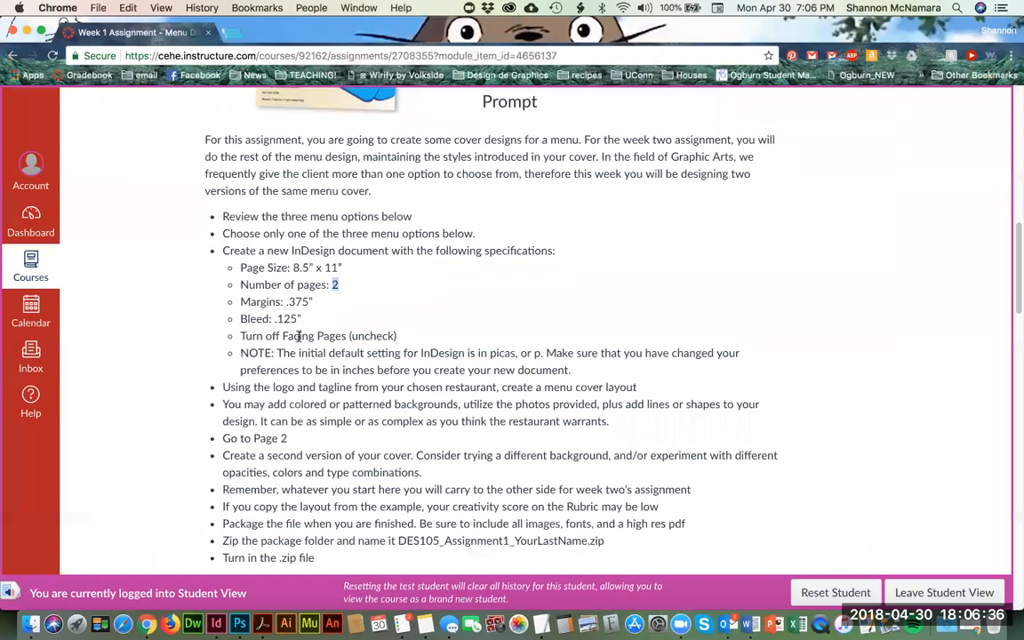
{"action": "key", "text": "super+Tab"}
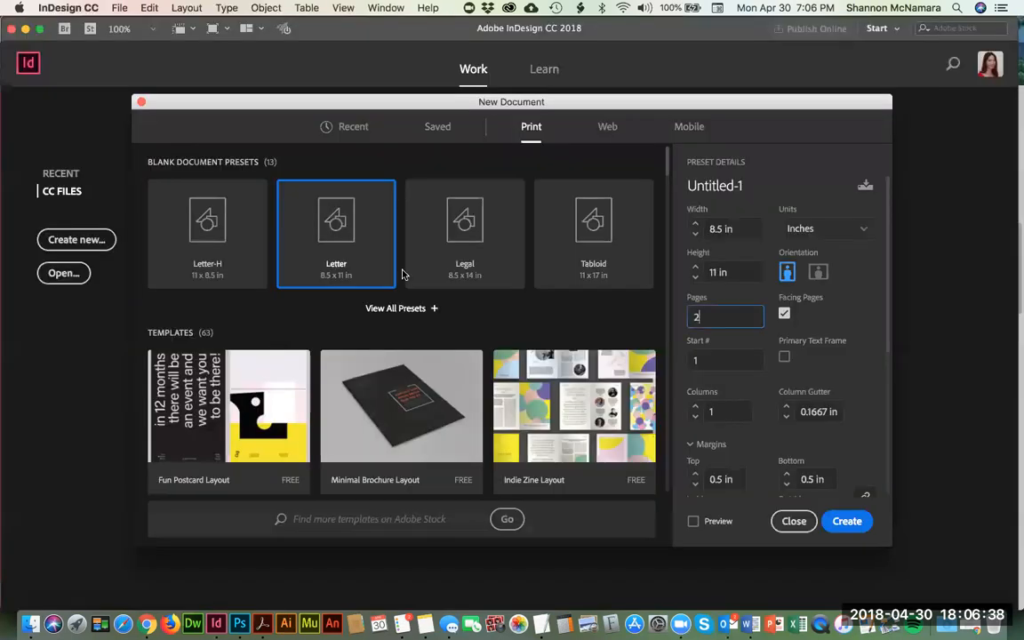
{"action": "left_click", "coordinate": [784, 314]}
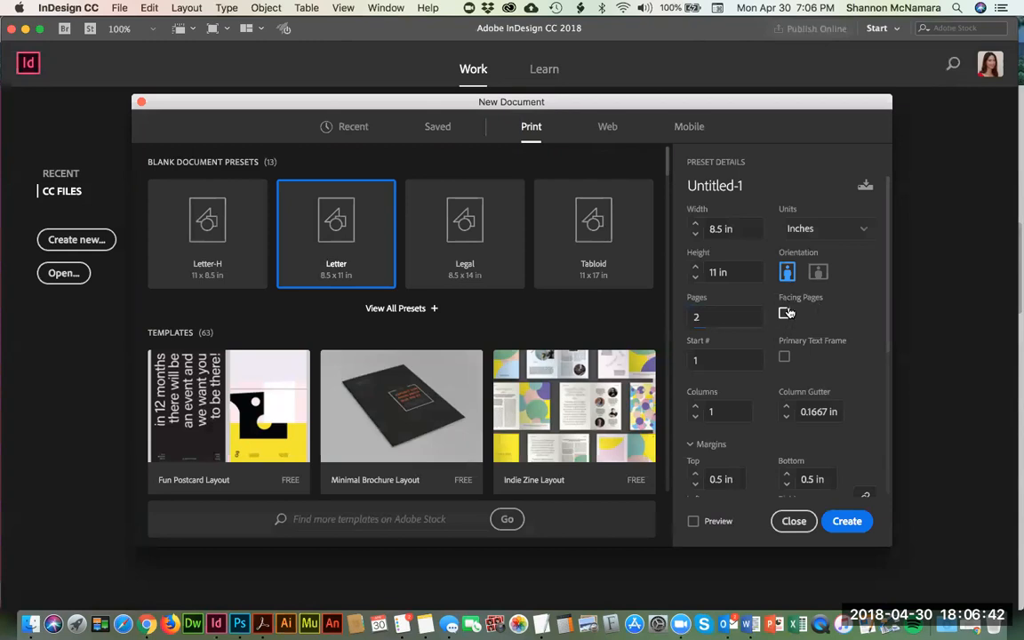
Step: Look up the margin size on the assignment page and set all four document margins to 0.375 in
{"action": "scroll", "coordinate": [711, 311], "scroll_direction": "down", "scroll_amount": 1}
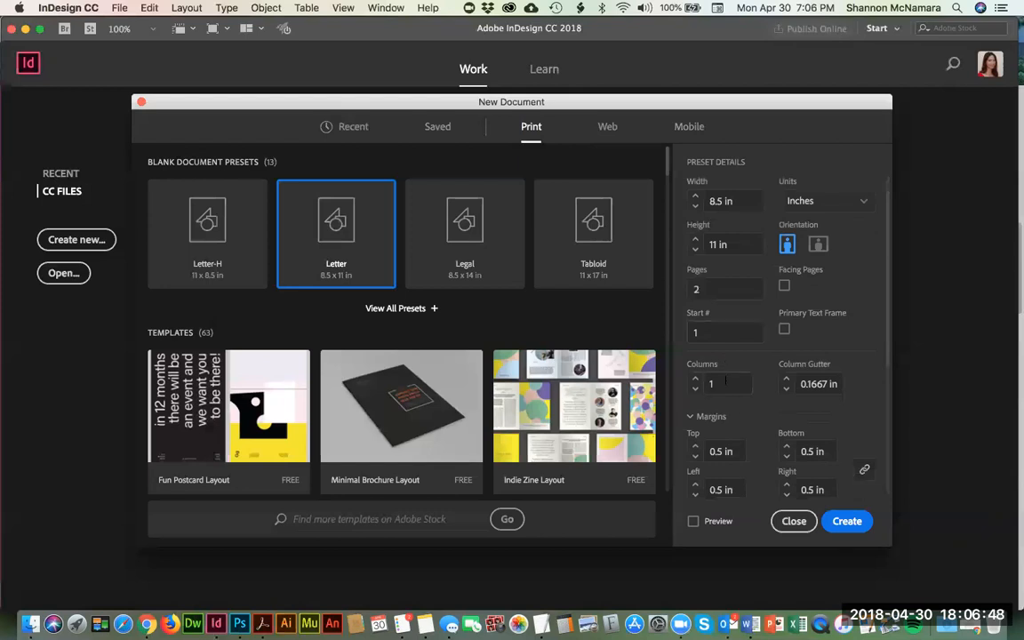
{"action": "key", "text": "super+Tab"}
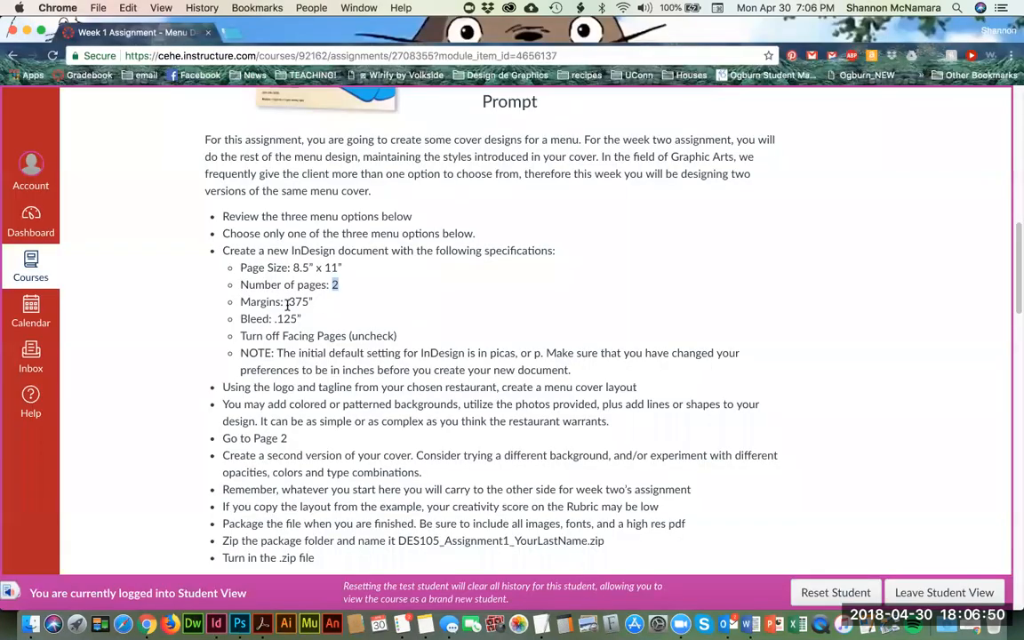
{"action": "left_click_drag", "start_coordinate": [286, 302], "coordinate": [306, 305]}
{"action": "key", "text": "super+c"}
{"action": "key", "text": "super+Tab"}
{"action": "scroll", "coordinate": [694, 401], "scroll_direction": "down", "scroll_amount": 2}
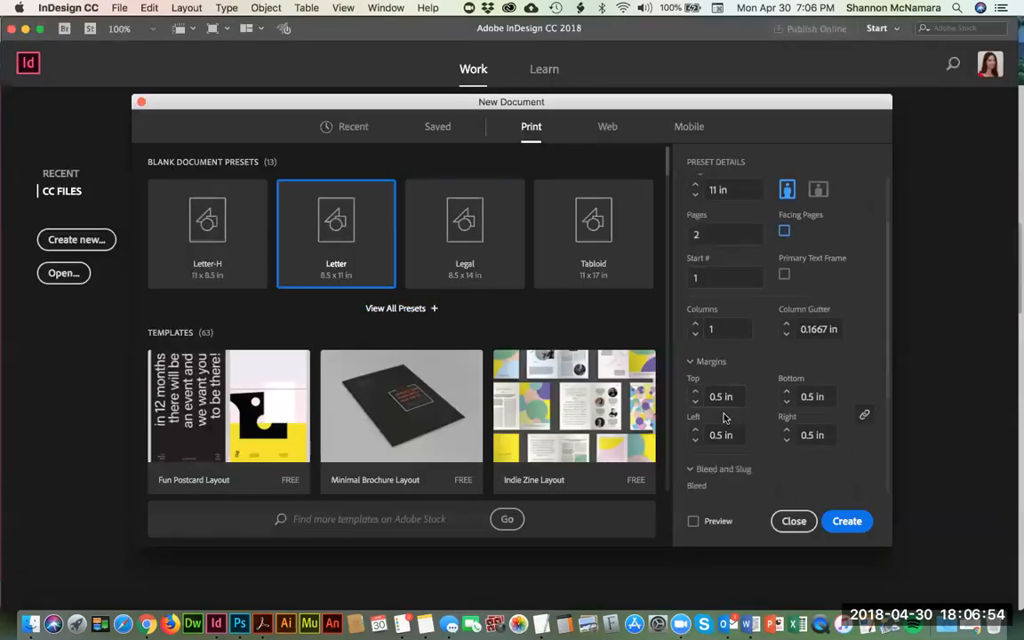
{"action": "left_click", "coordinate": [687, 395]}
{"action": "type", "text": "."}
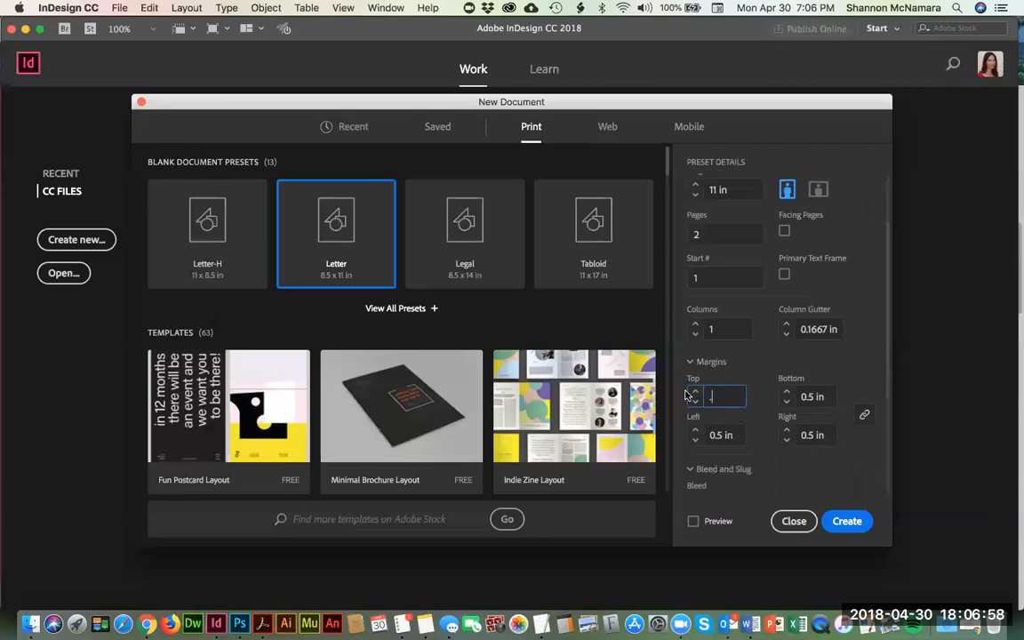
{"action": "type", "text": "7375"}
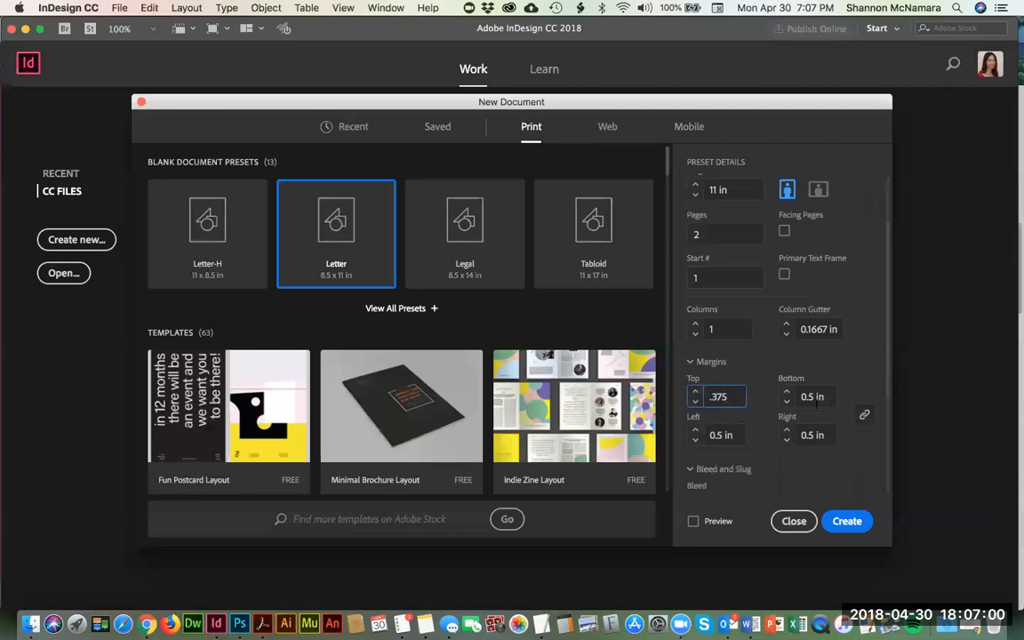
{"action": "key", "text": "Tab"}
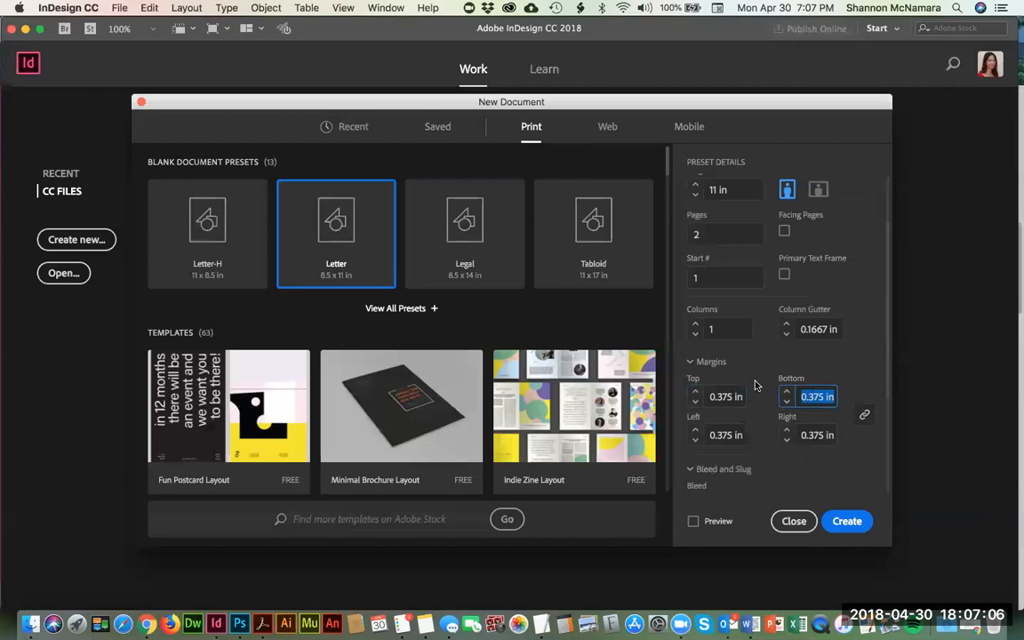
Step: Set the bleed to 0.125 in on all sides, as the assignment requires, and create the document
{"action": "scroll", "coordinate": [755, 385], "scroll_direction": "down", "scroll_amount": 5}
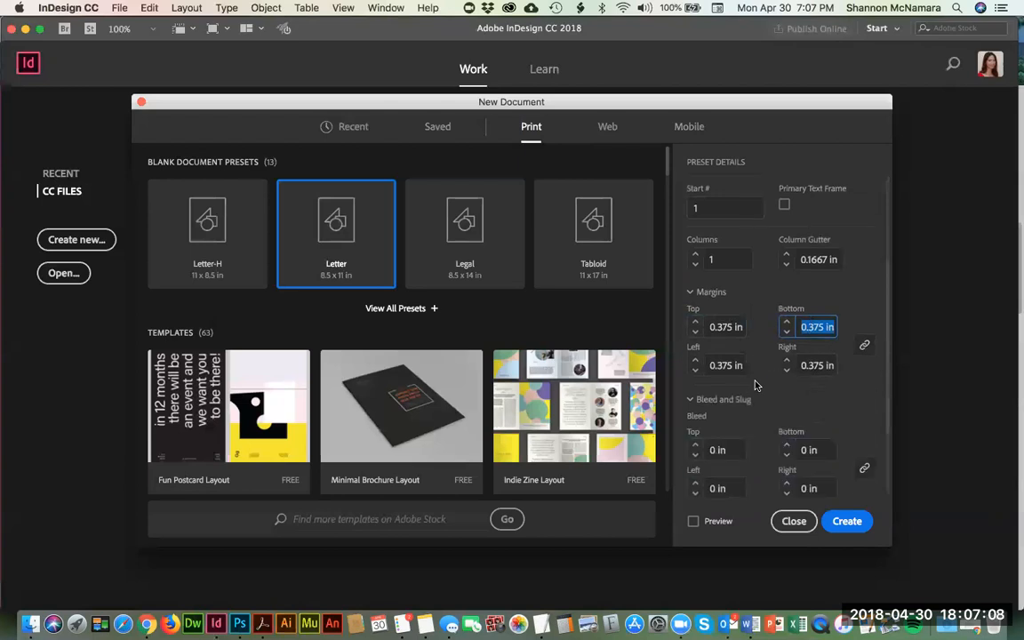
{"action": "key", "text": "super+Tab"}
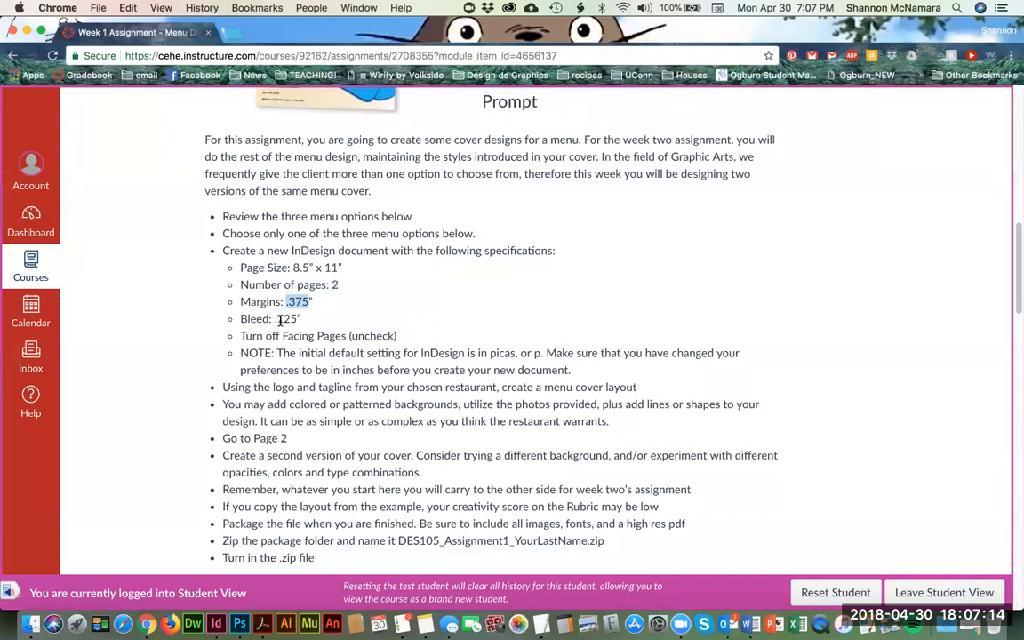
{"action": "key", "text": "super+Tab"}
{"action": "left_click_drag", "start_coordinate": [737, 427], "coordinate": [685, 428]}
{"action": "scroll", "coordinate": [685, 428], "scroll_direction": "down", "scroll_amount": 3}
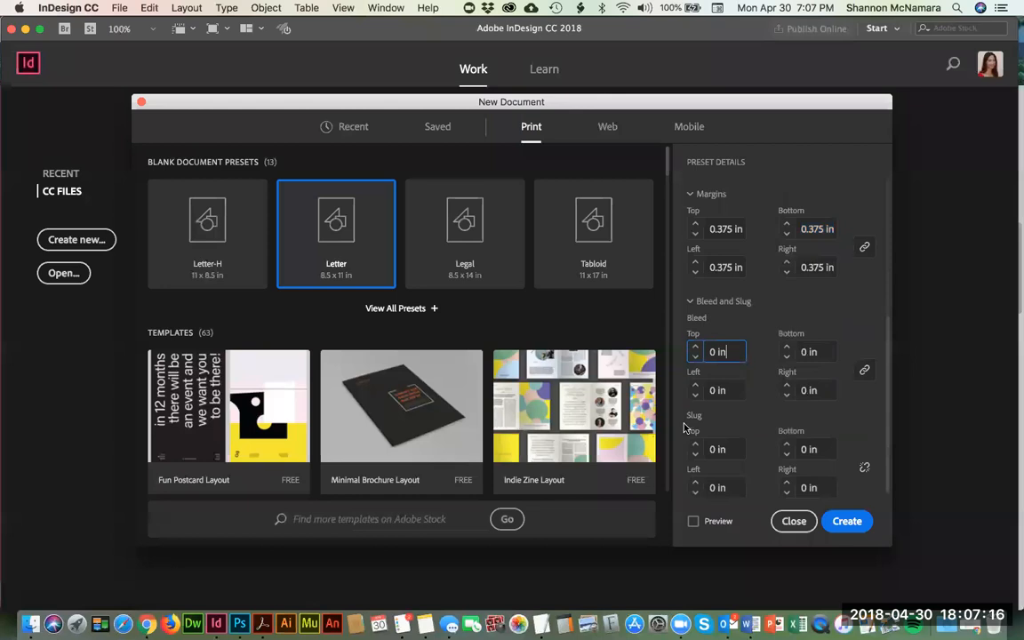
{"action": "left_click_drag", "start_coordinate": [732, 352], "coordinate": [674, 343]}
{"action": "type", "text": "."}
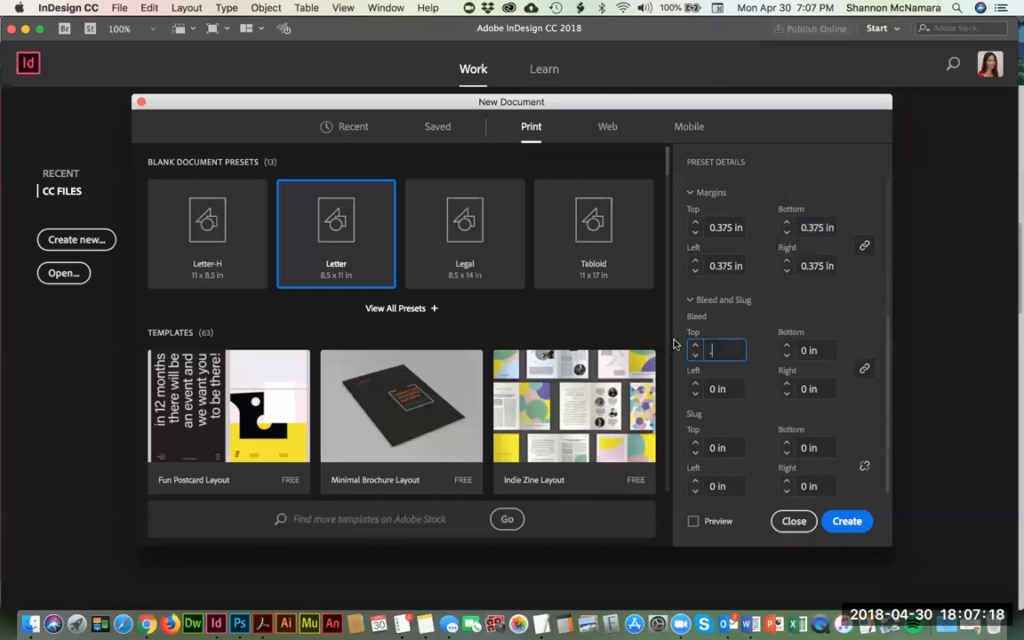
{"action": "type", "text": "125"}
{"action": "key", "text": "Tab"}
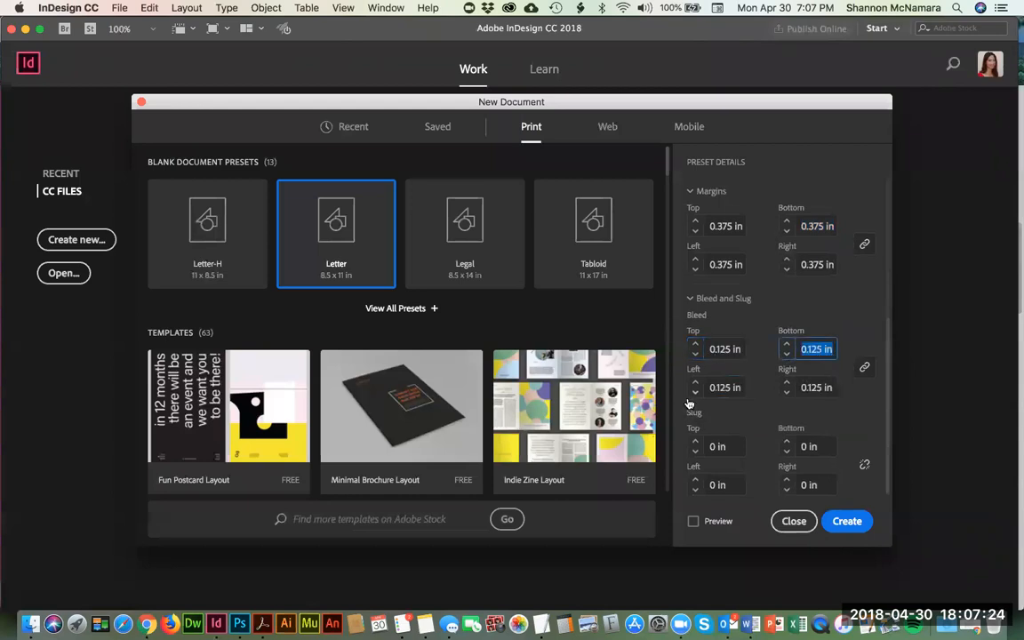
{"action": "left_click", "coordinate": [847, 523]}
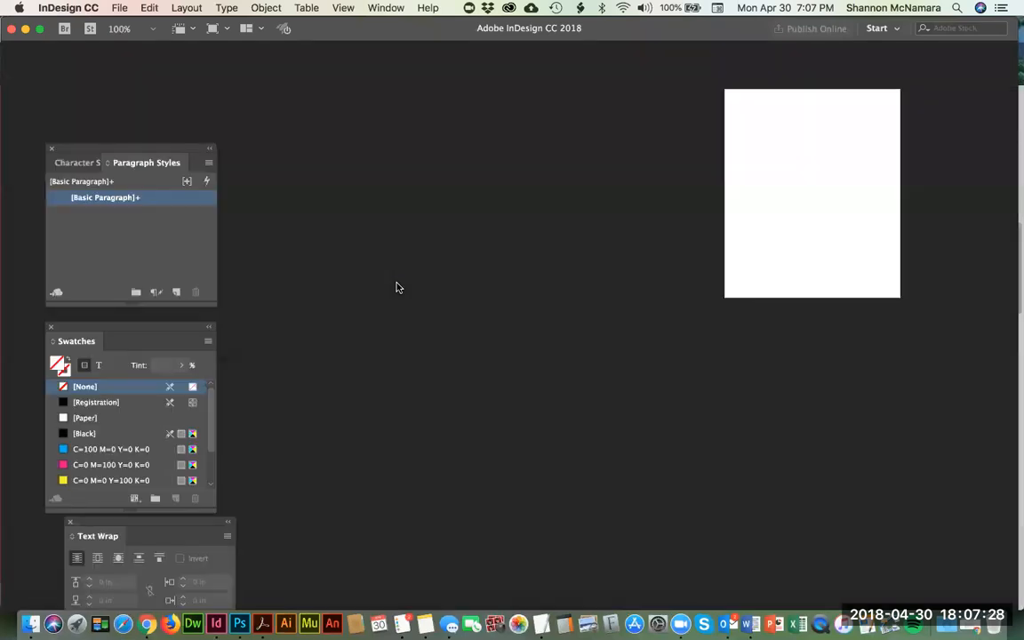
Step: Examine the margin and bleed guides up close at the page's upper-left corner, finishing with the Selection tool active
{"action": "key", "text": "z"}
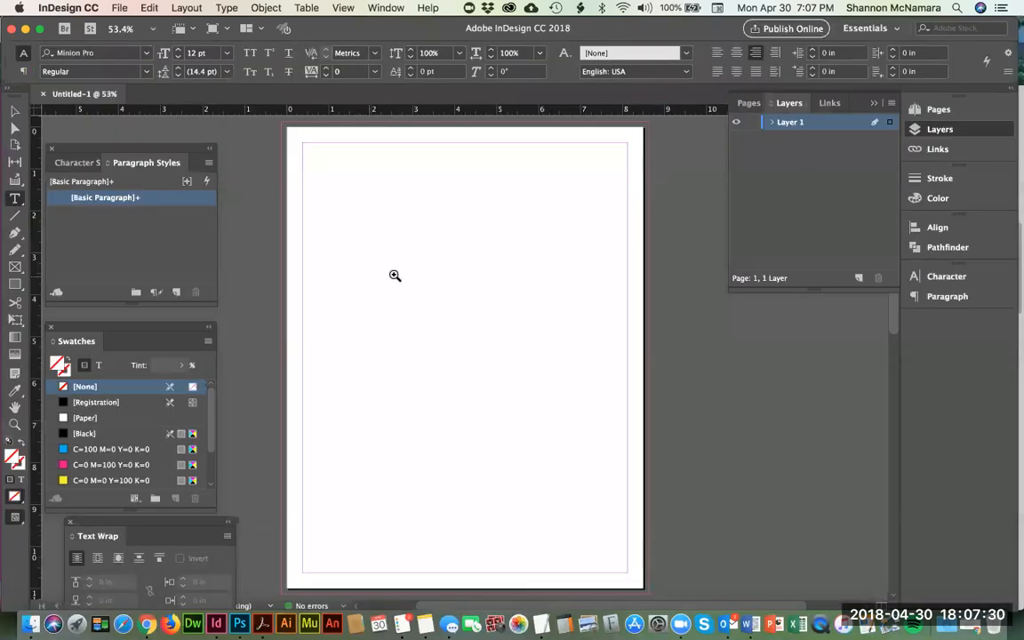
{"action": "left_click_drag", "start_coordinate": [359, 189], "coordinate": [235, 115]}
{"action": "key", "text": "super+minus"}
{"action": "key", "text": "super+minus"}
{"action": "key", "text": "super+minus"}
{"action": "key", "text": "super+minus"}
{"action": "key", "text": "super+minus"}
{"action": "key", "text": "super+minus"}
{"action": "key", "text": "super+minus"}
{"action": "key", "text": "super+minus"}
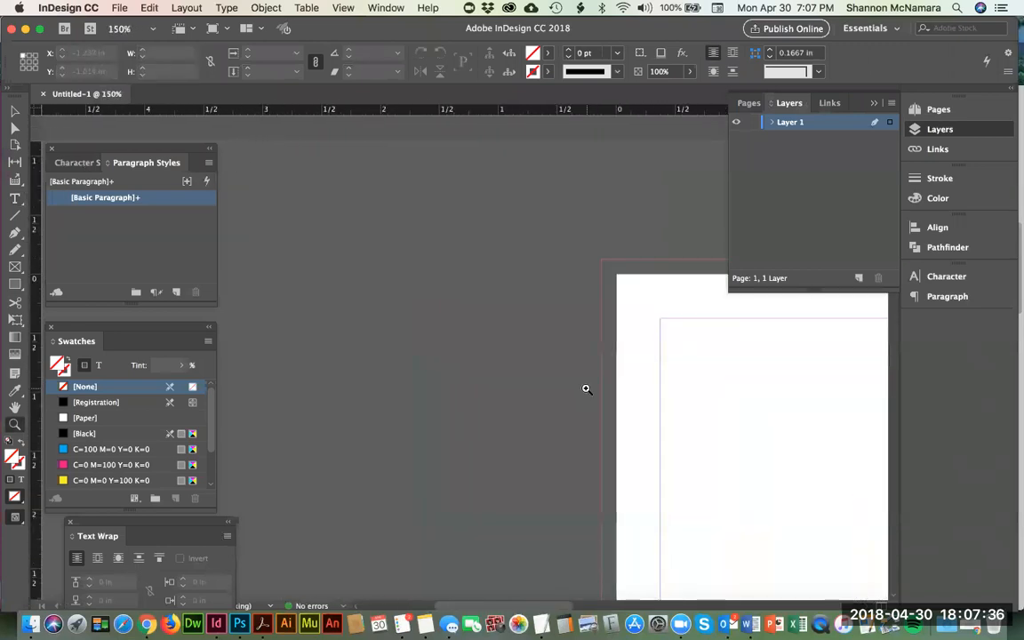
{"action": "key", "text": "super+minus"}
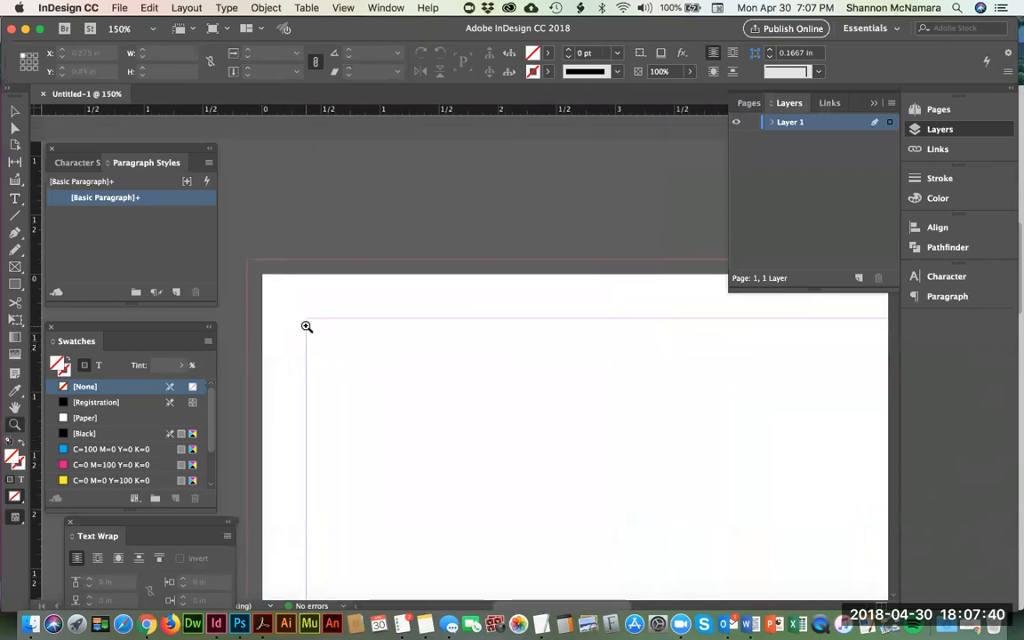
{"action": "key", "text": "v"}
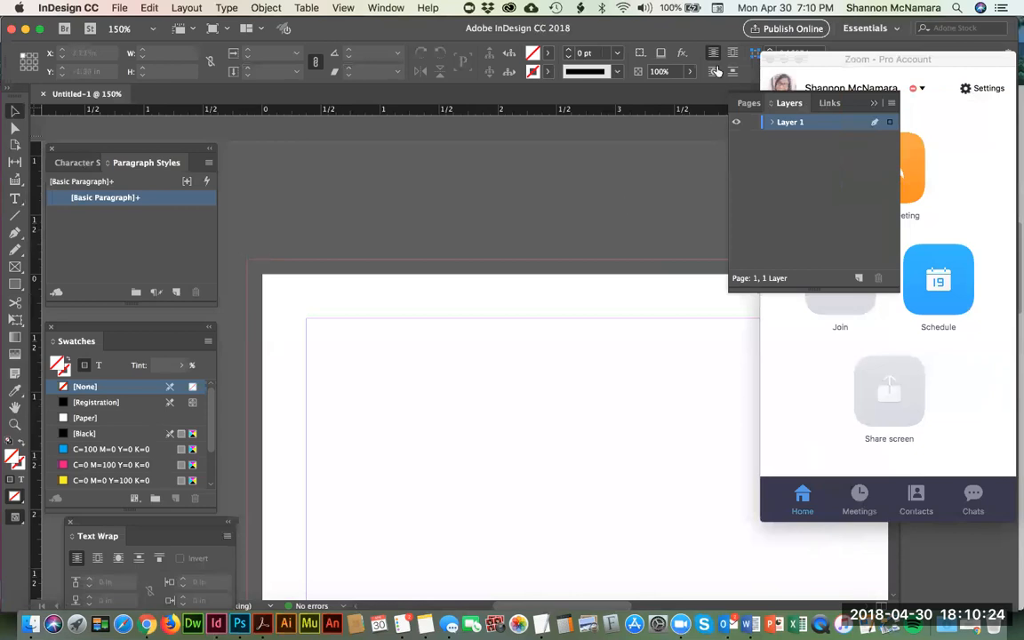
Step: Dismiss the Zoom meeting app's window covering the document and return to InDesign
{"action": "left_click", "coordinate": [785, 59]}
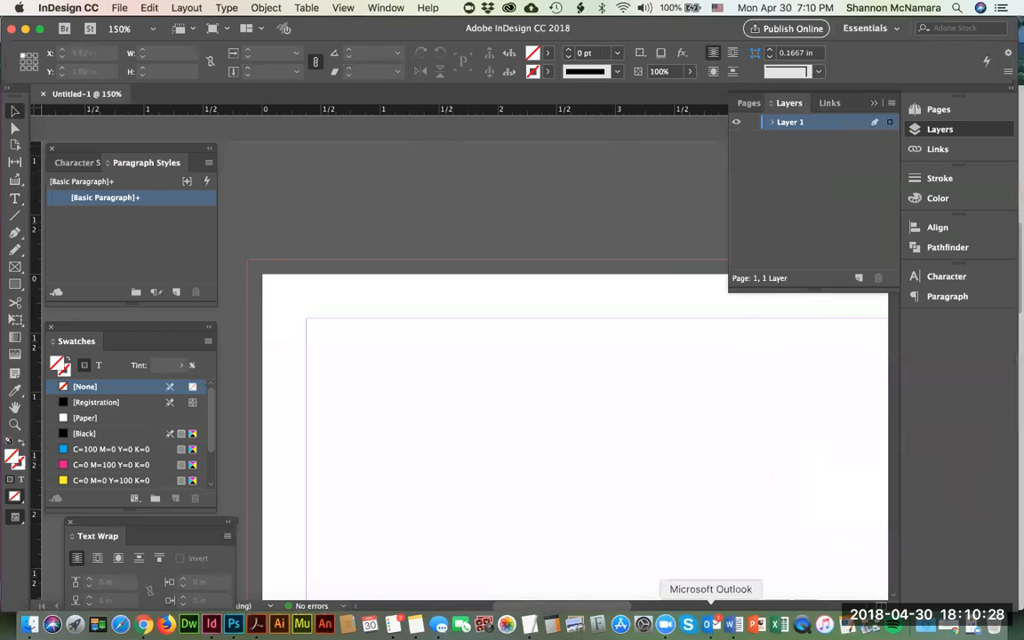
{"action": "left_click", "coordinate": [666, 622]}
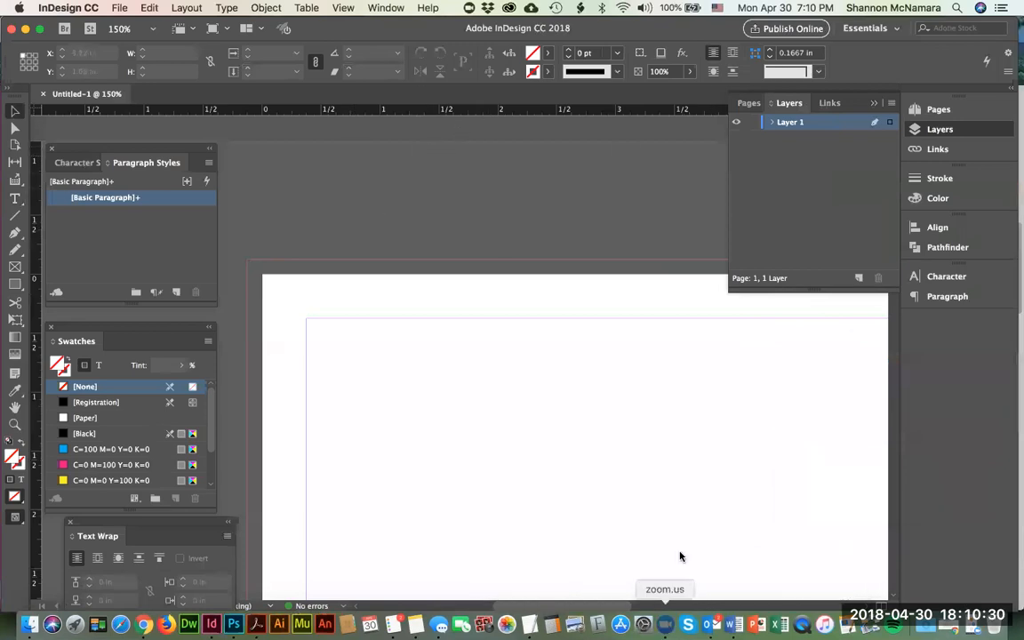
{"action": "key", "text": "super+Tab"}
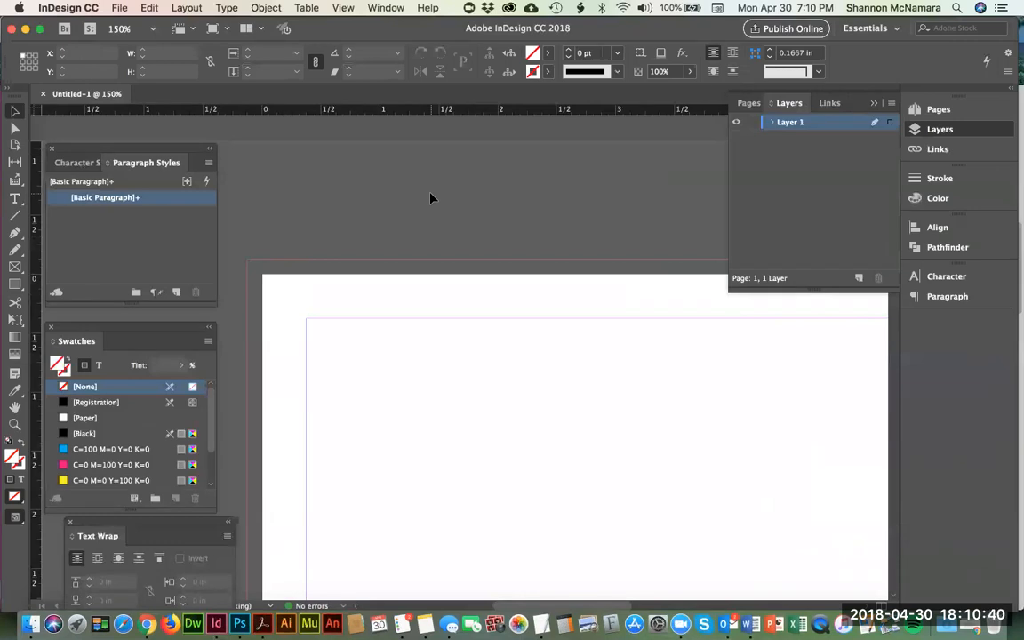
Step: Draw a rectangle frame about 1.8 by 1.31 in, starting from the page's upper-left bleed corner
{"action": "left_click", "coordinate": [14, 284]}
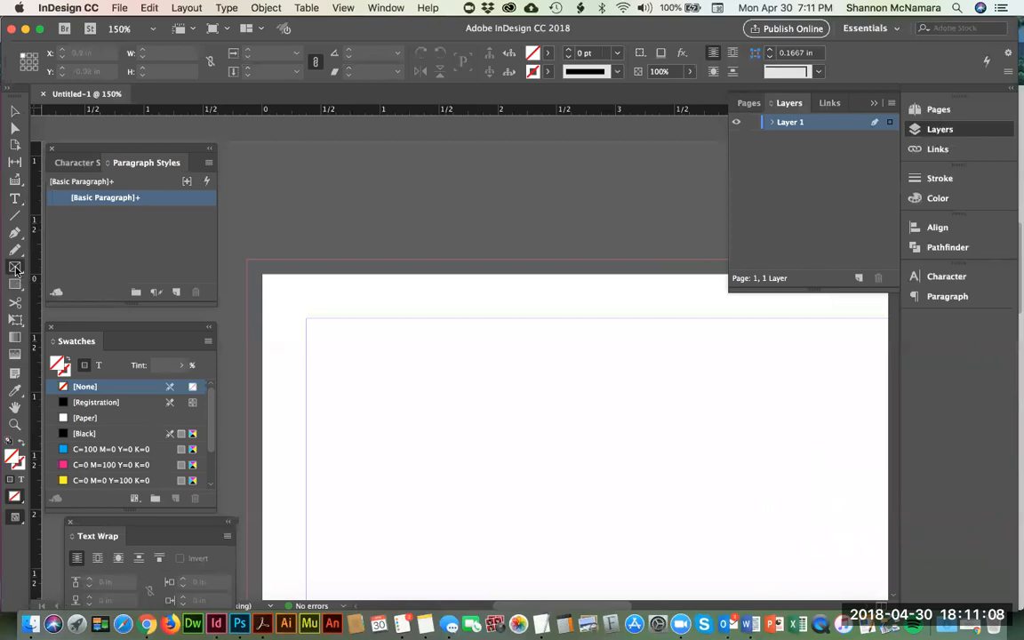
{"action": "left_click", "coordinate": [15, 267]}
{"action": "mouse_move", "coordinate": [249, 261]}
{"action": "left_mouse_down"}
{"action": "mouse_move", "coordinate": [384, 343]}
{"action": "mouse_move", "coordinate": [458, 414]}
{"action": "left_mouse_up"}
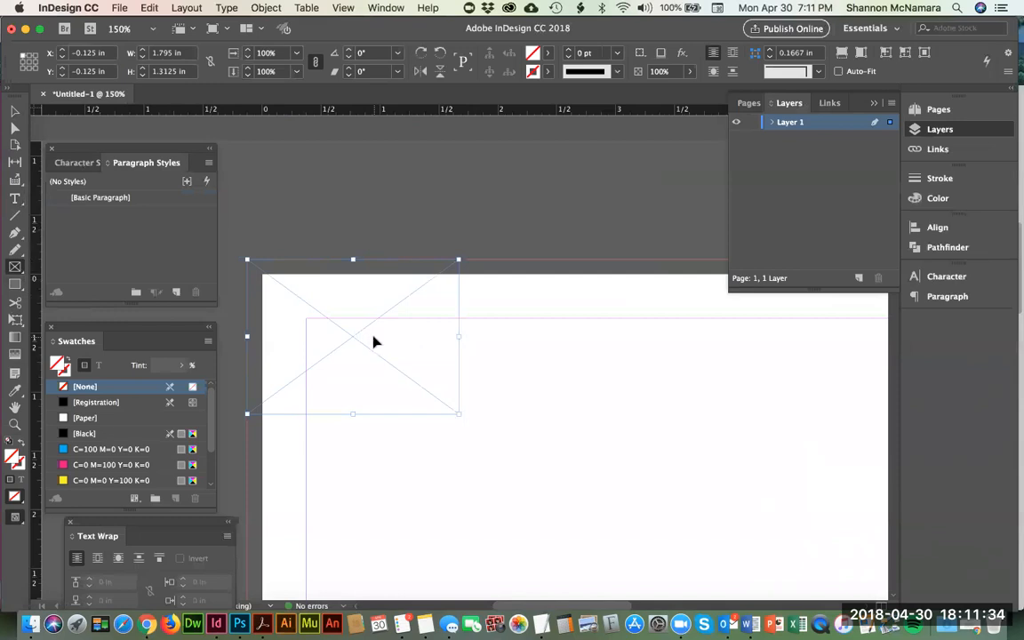
Step: Enlarge the frame to reach the bleed guides on all sides of the page, making it 8.75 by 11.25 in
{"action": "key", "text": "super+0"}
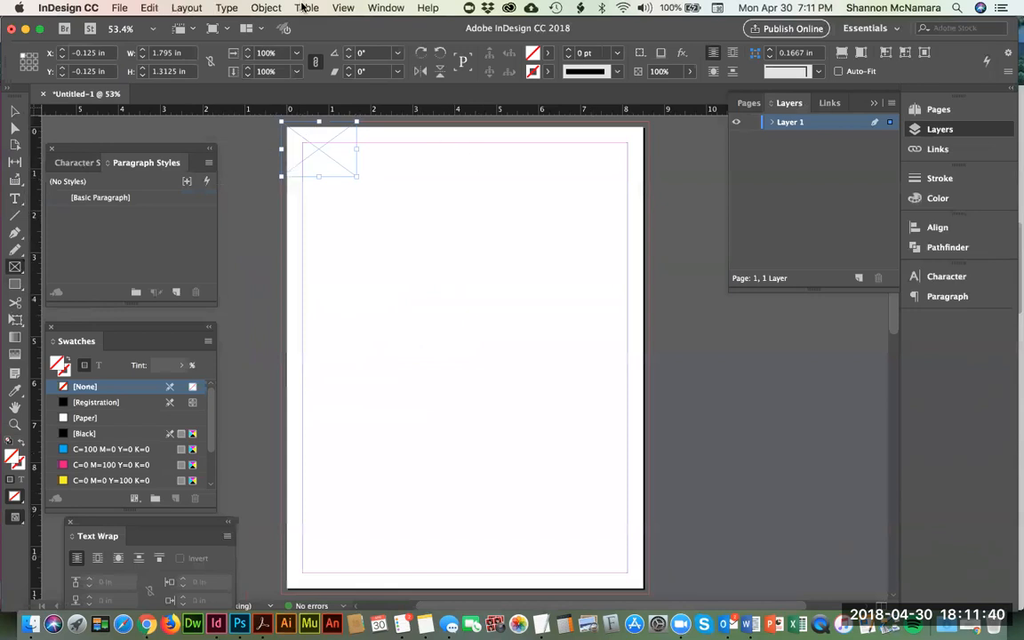
{"action": "left_click", "coordinate": [343, 8]}
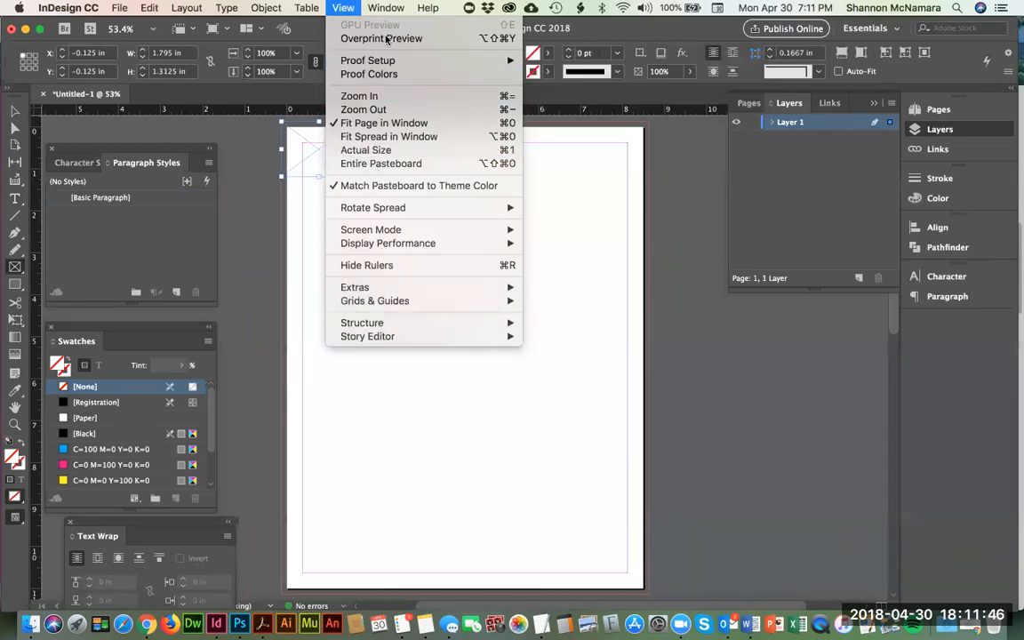
{"action": "mouse_move", "coordinate": [389, 61]}
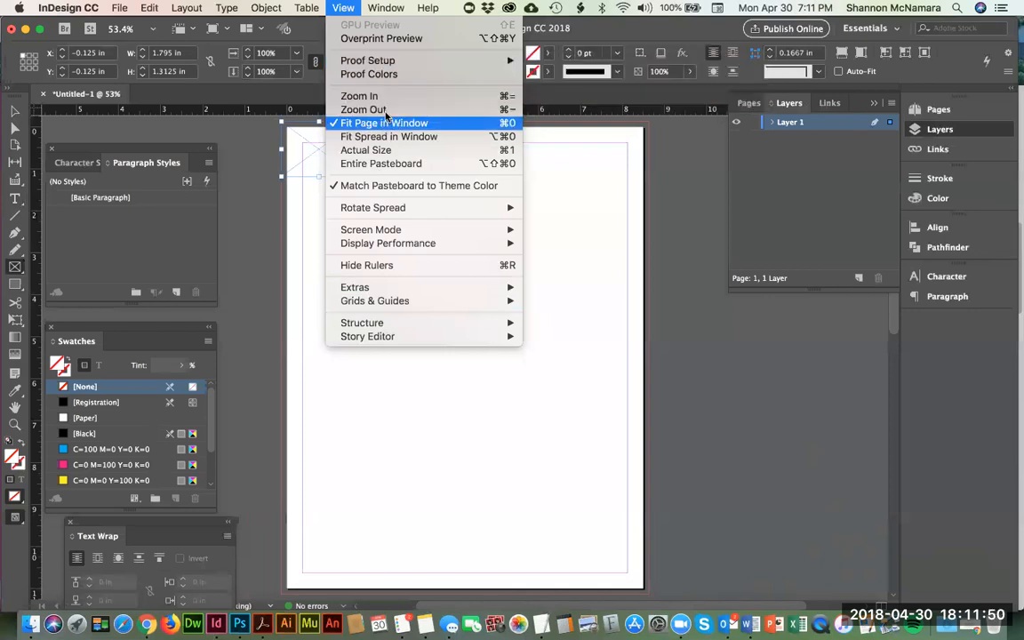
{"action": "left_click", "coordinate": [13, 113]}
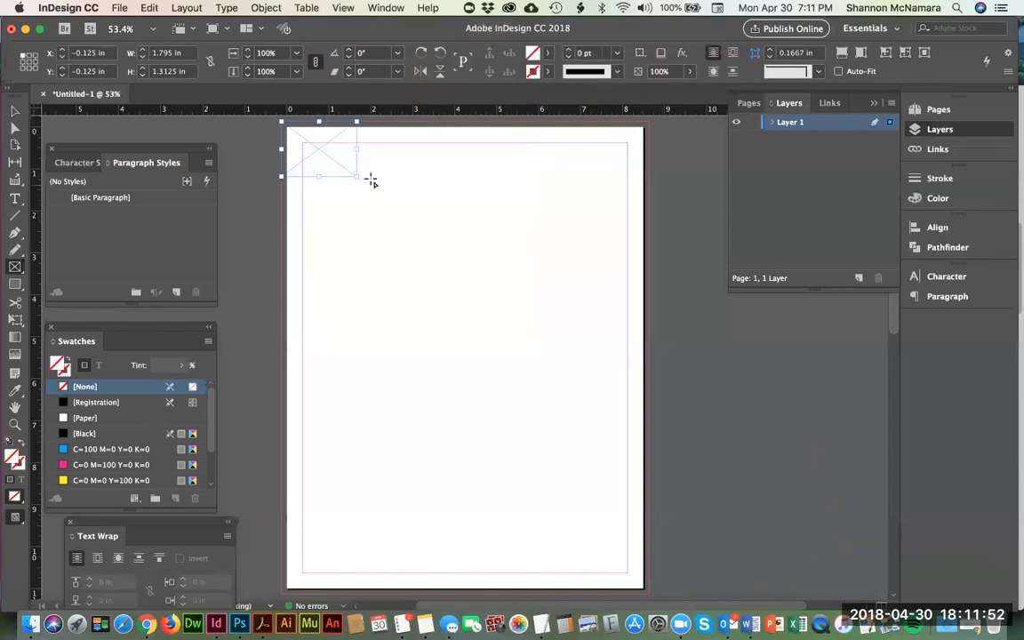
{"action": "left_click", "coordinate": [14, 112]}
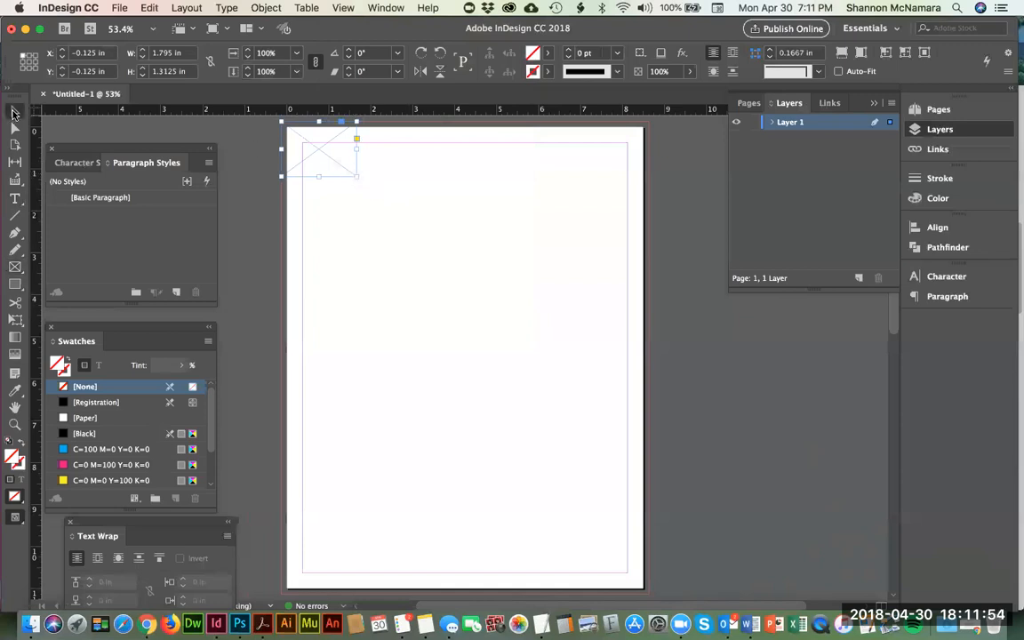
{"action": "left_click_drag", "start_coordinate": [358, 177], "coordinate": [424, 593]}
{"action": "left_click", "coordinate": [286, 593]}
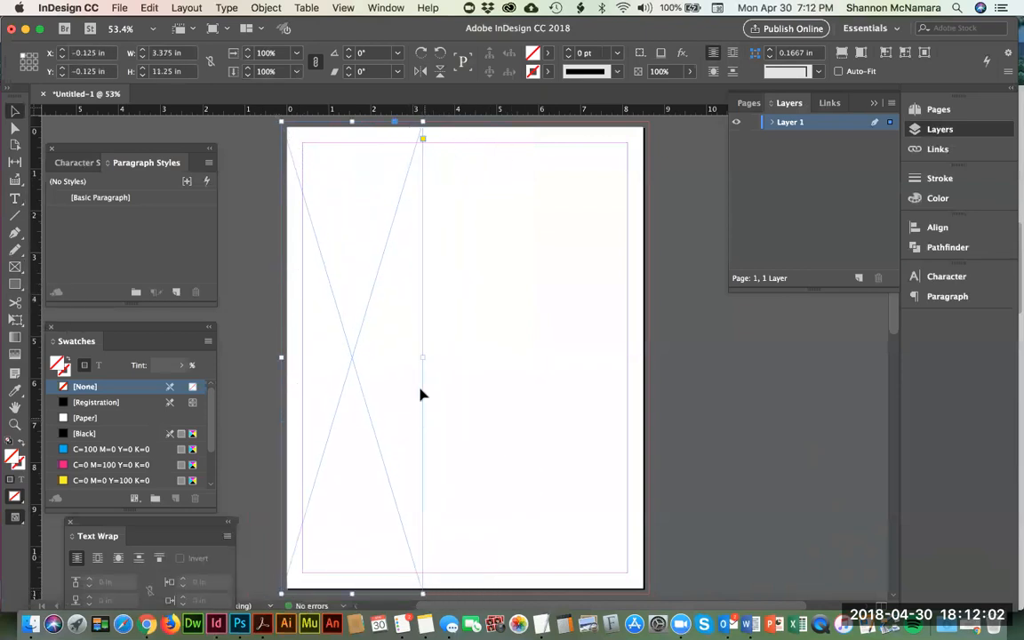
{"action": "left_click_drag", "start_coordinate": [427, 358], "coordinate": [649, 360]}
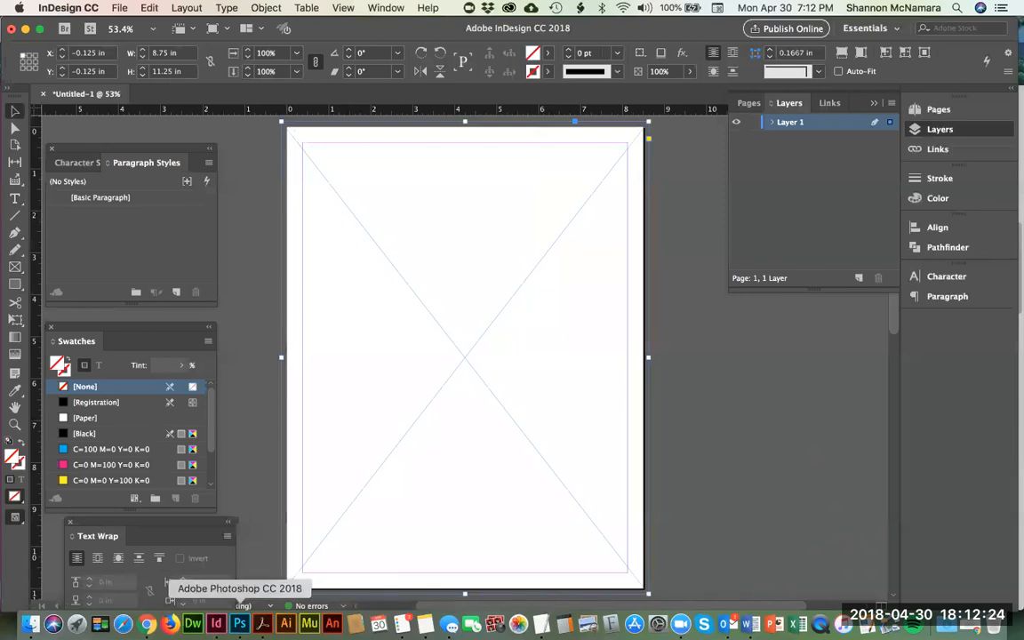
Step: Switch to Photoshop and close the open American flag image, saving it in Photoshop format in the Civics Art folder
{"action": "left_click", "coordinate": [240, 624]}
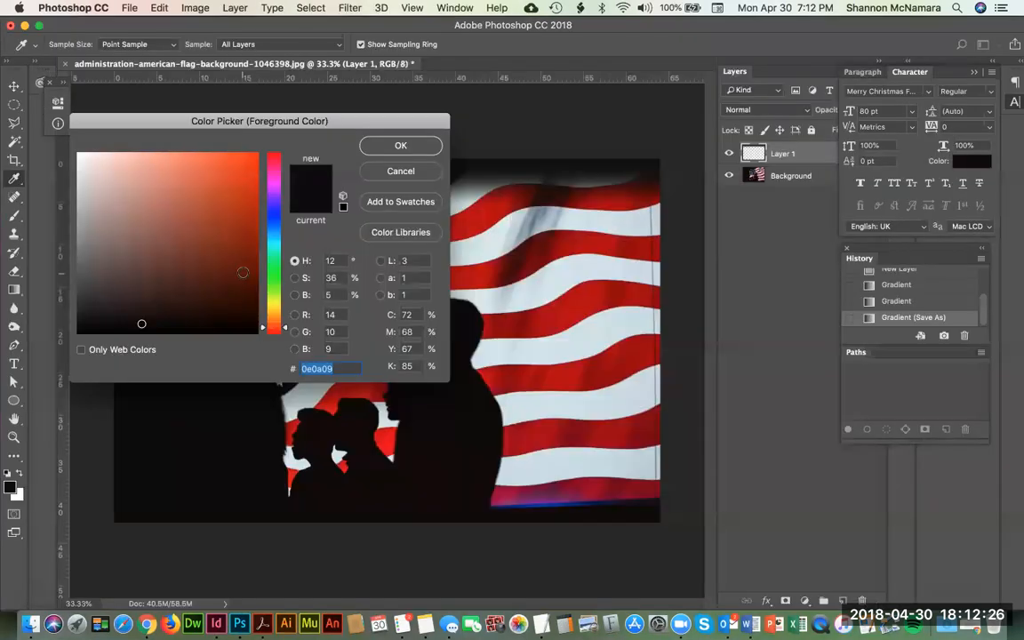
{"action": "left_click", "coordinate": [391, 146]}
{"action": "key", "text": "super+q"}
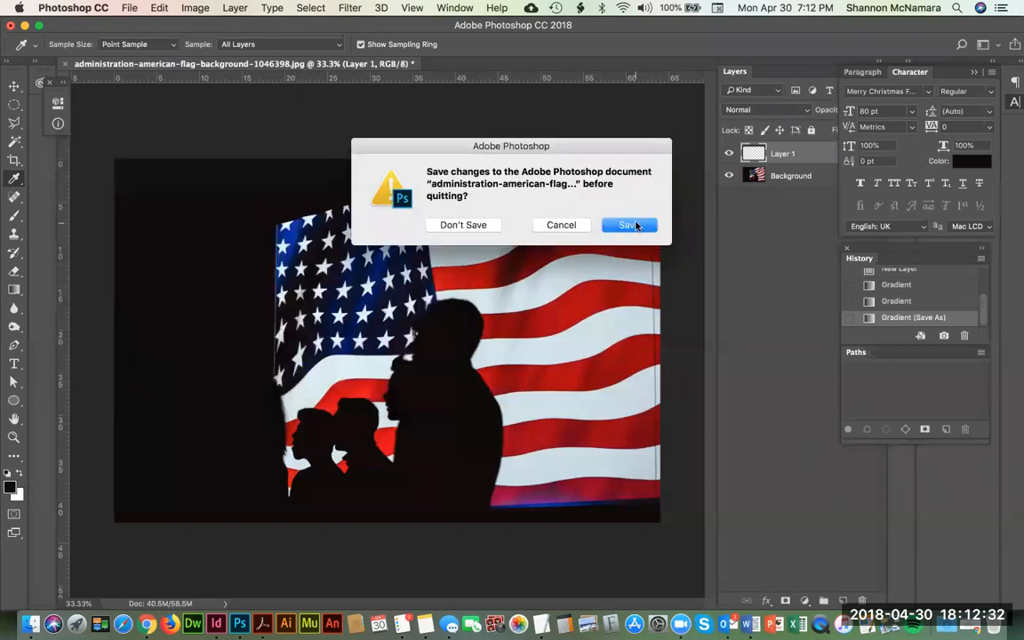
{"action": "key", "text": "Return"}
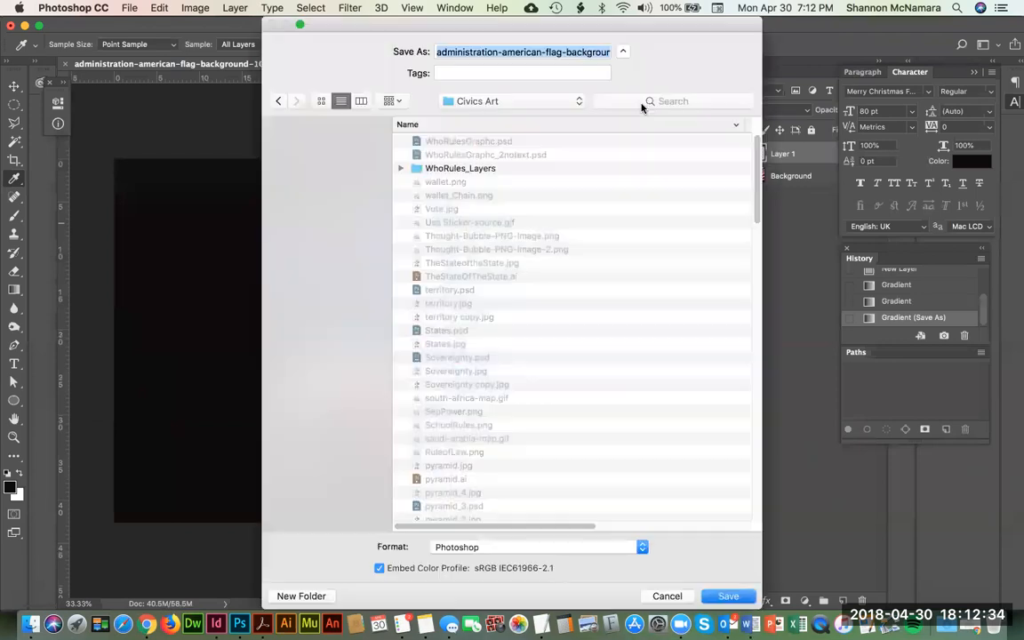
{"action": "left_click", "coordinate": [728, 596]}
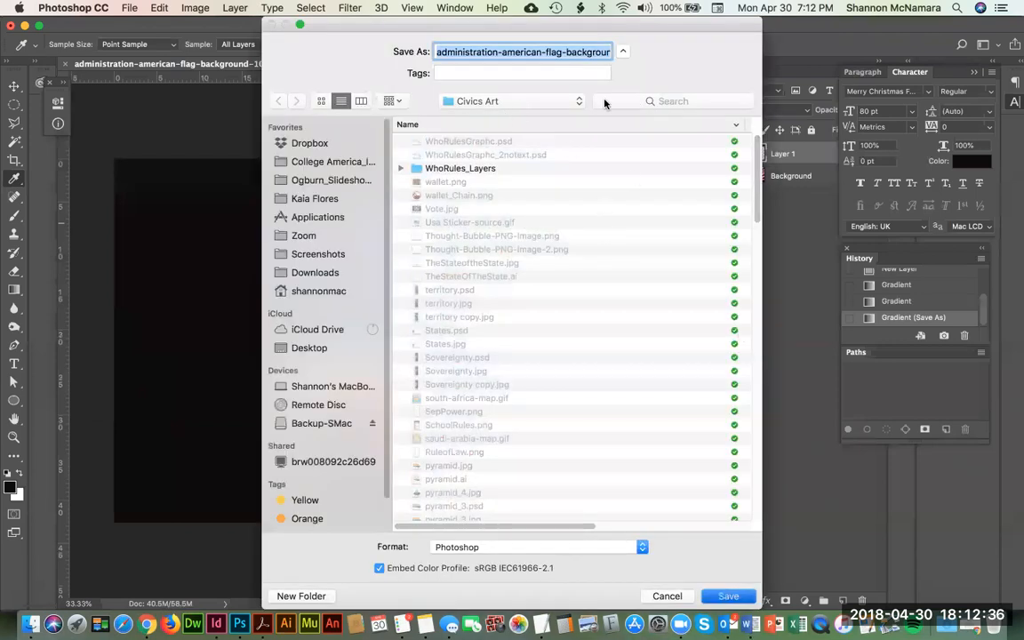
{"action": "left_click", "coordinate": [681, 249]}
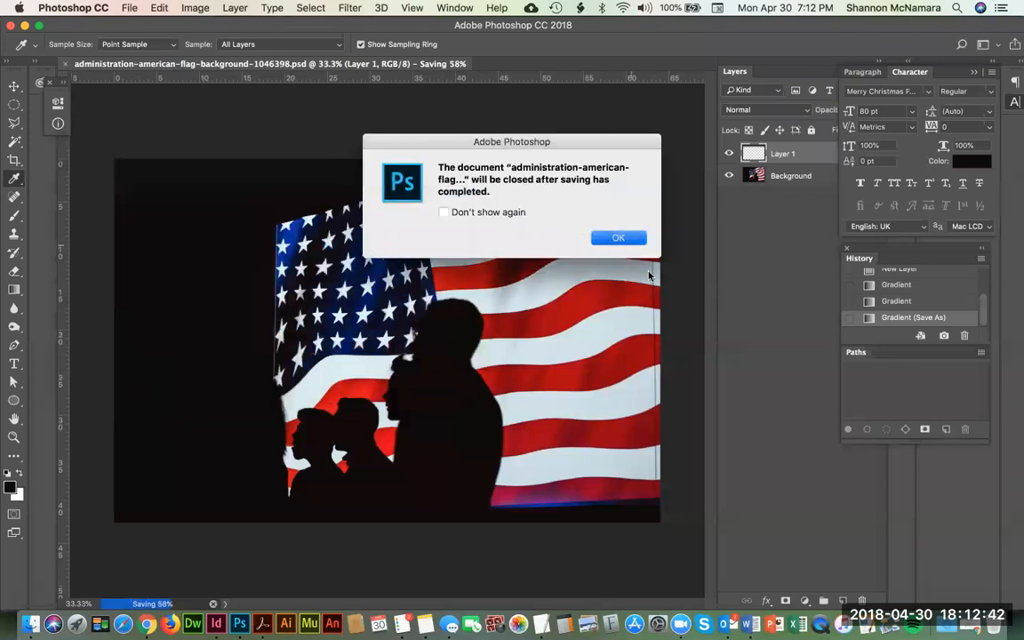
{"action": "left_click", "coordinate": [620, 238]}
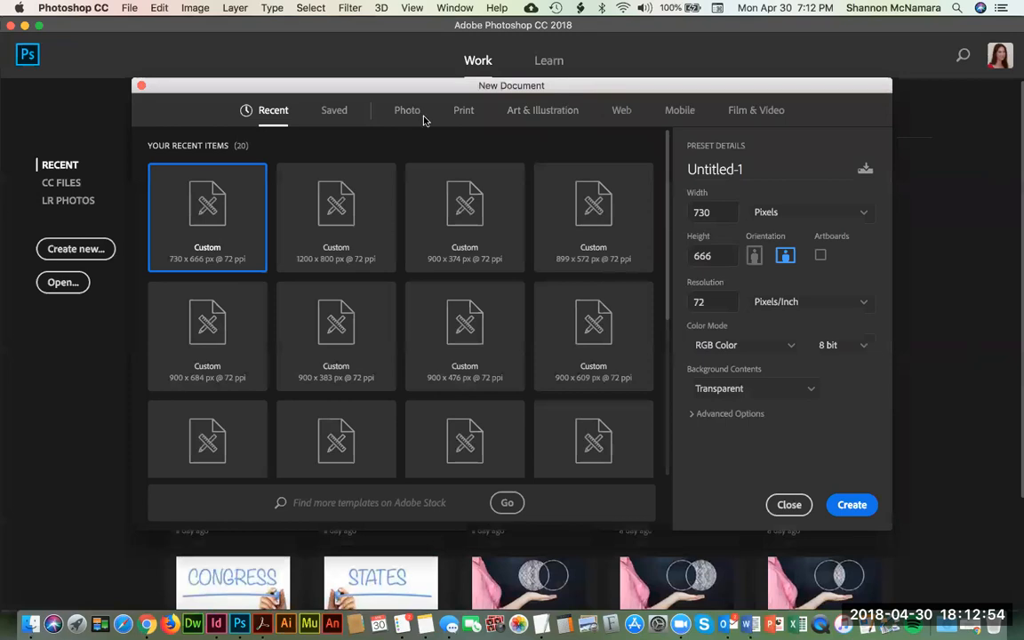
{"action": "left_click", "coordinate": [463, 117]}
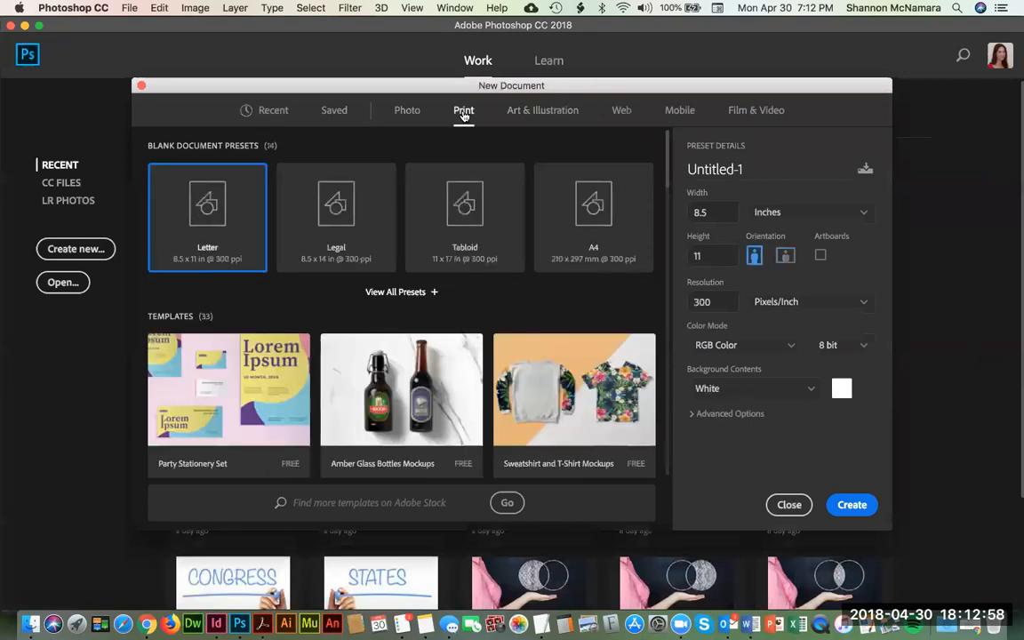
{"action": "key", "text": "super+Tab"}
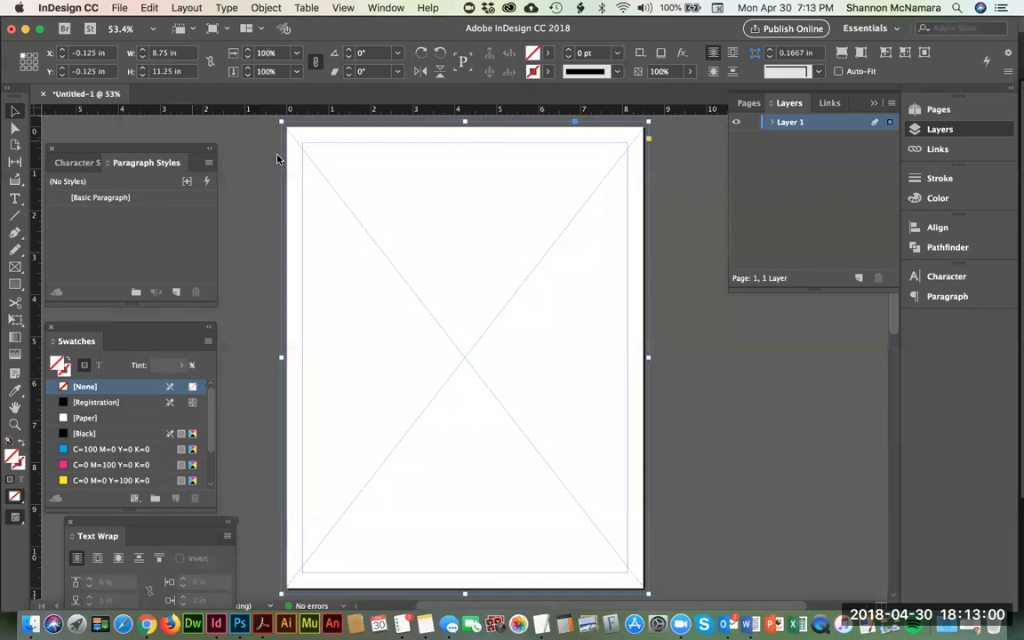
{"action": "key", "text": "super+Tab"}
{"action": "left_click_drag", "start_coordinate": [708, 212], "coordinate": [674, 209]}
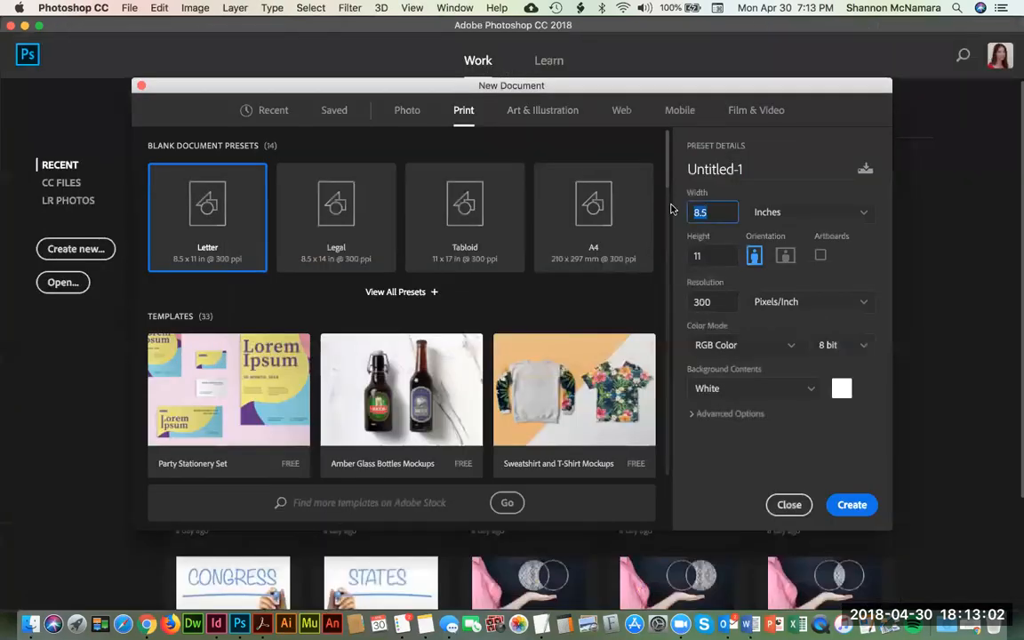
{"action": "key", "text": "Escape"}
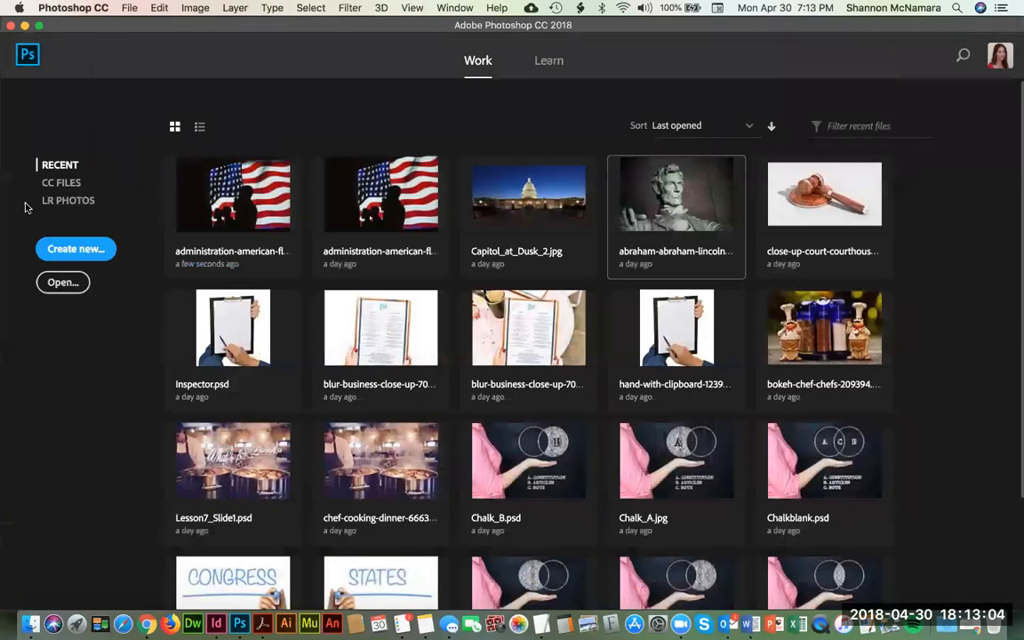
Step: Begin a new document from the Letter print preset and set its size to 8.75 in wide by 11.25 in high
{"action": "key", "text": "super+n"}
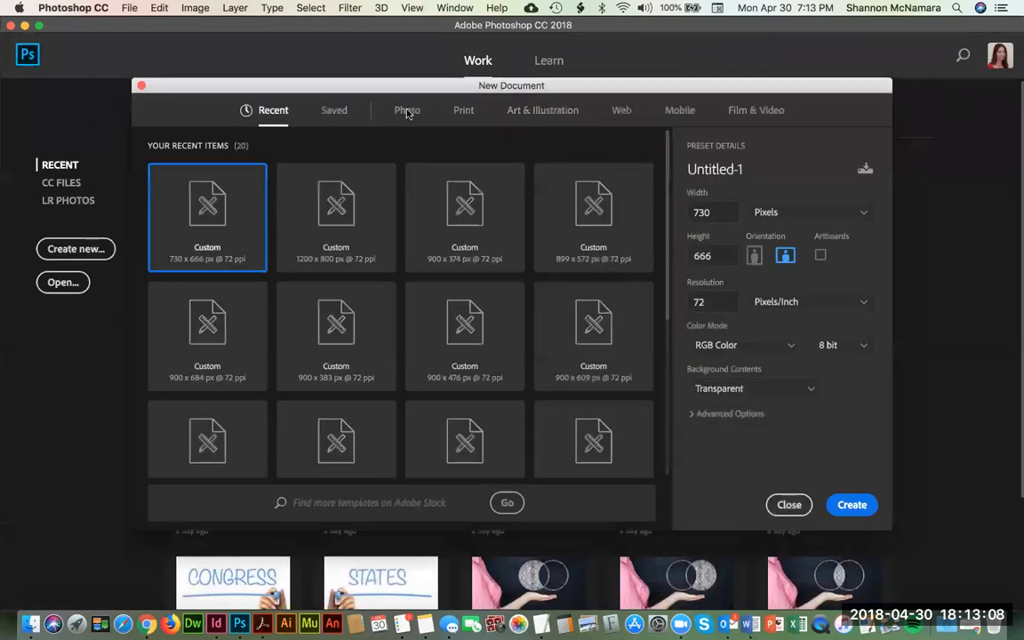
{"action": "left_click", "coordinate": [464, 112]}
{"action": "left_click", "coordinate": [699, 213]}
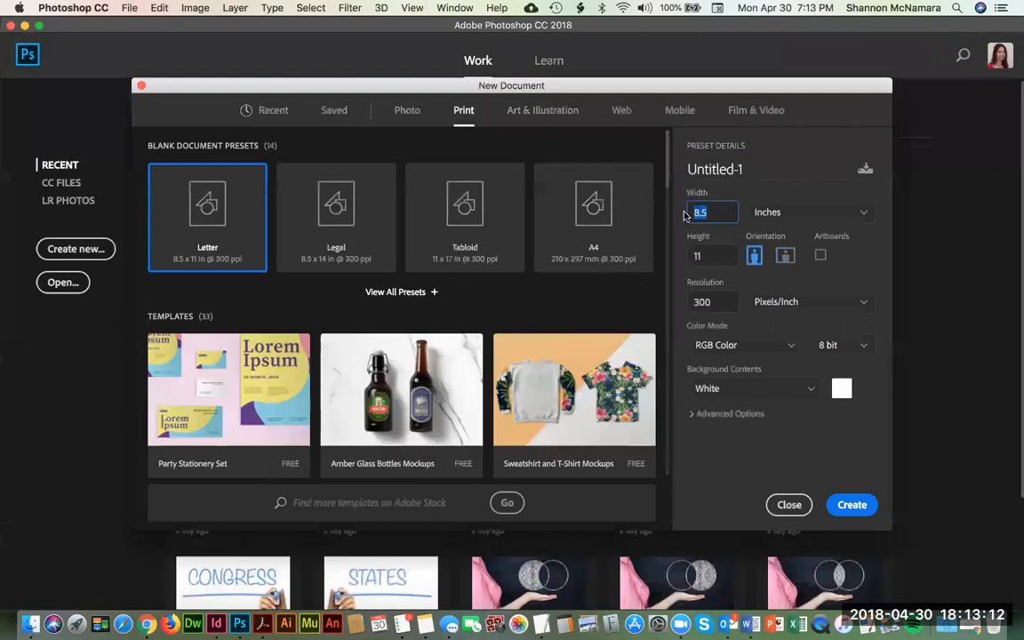
{"action": "type", "text": "8.75"}
{"action": "left_click", "coordinate": [716, 256]}
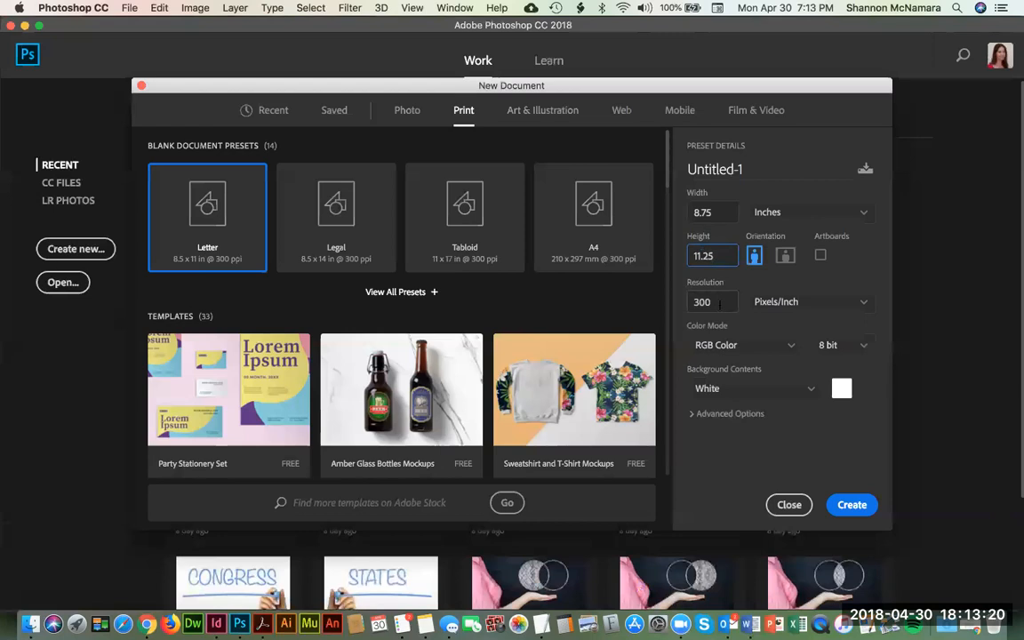
Step: Set the new document's color mode to CMYK Color and create it
{"action": "left_click", "coordinate": [747, 345]}
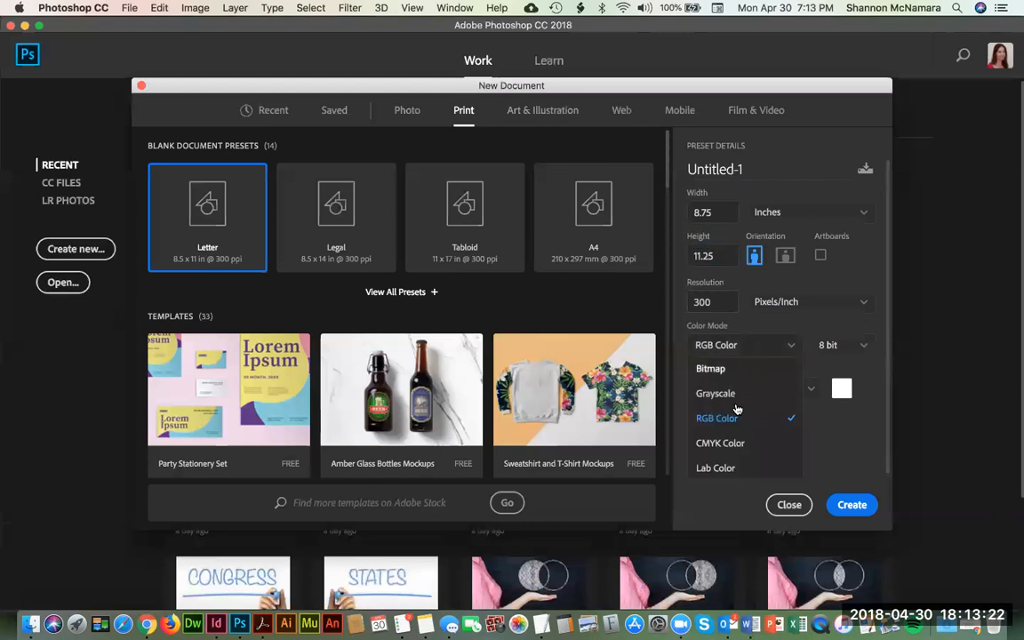
{"action": "left_click", "coordinate": [732, 444]}
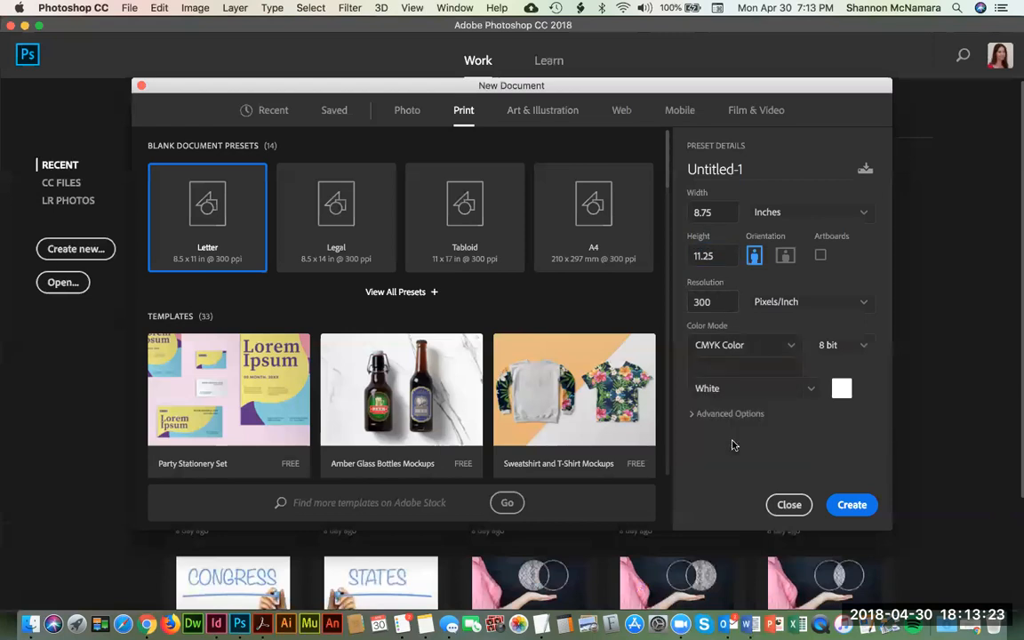
{"action": "left_click", "coordinate": [851, 505]}
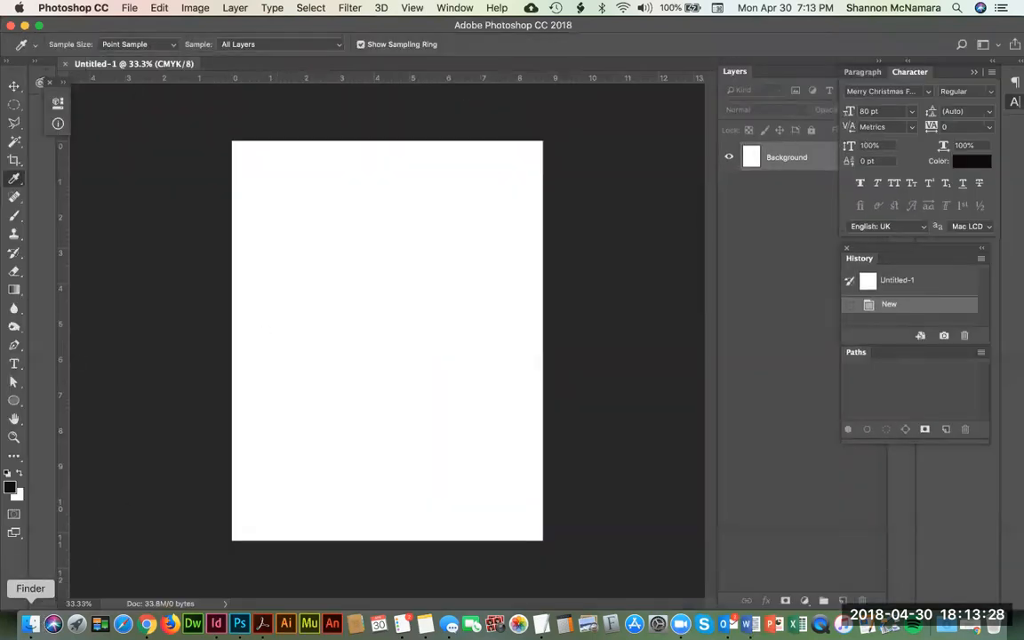
Step: Open cork-wallet.png in Photoshop from the cork-wallet folder inside MY ASSIGNMENT
{"action": "left_click", "coordinate": [30, 624]}
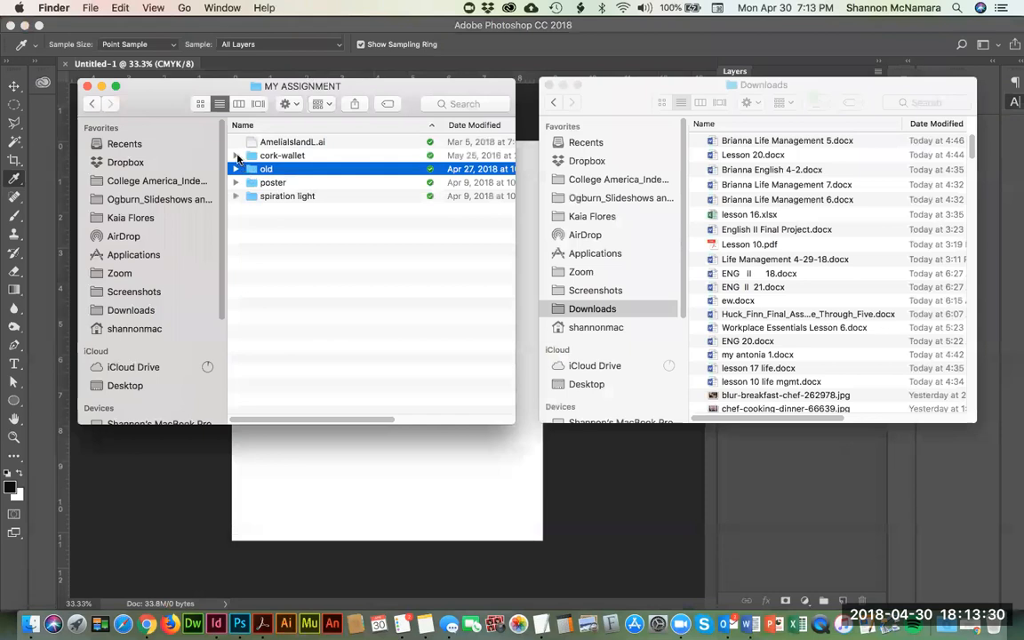
{"action": "left_click", "coordinate": [236, 155]}
{"action": "left_click", "coordinate": [296, 171]}
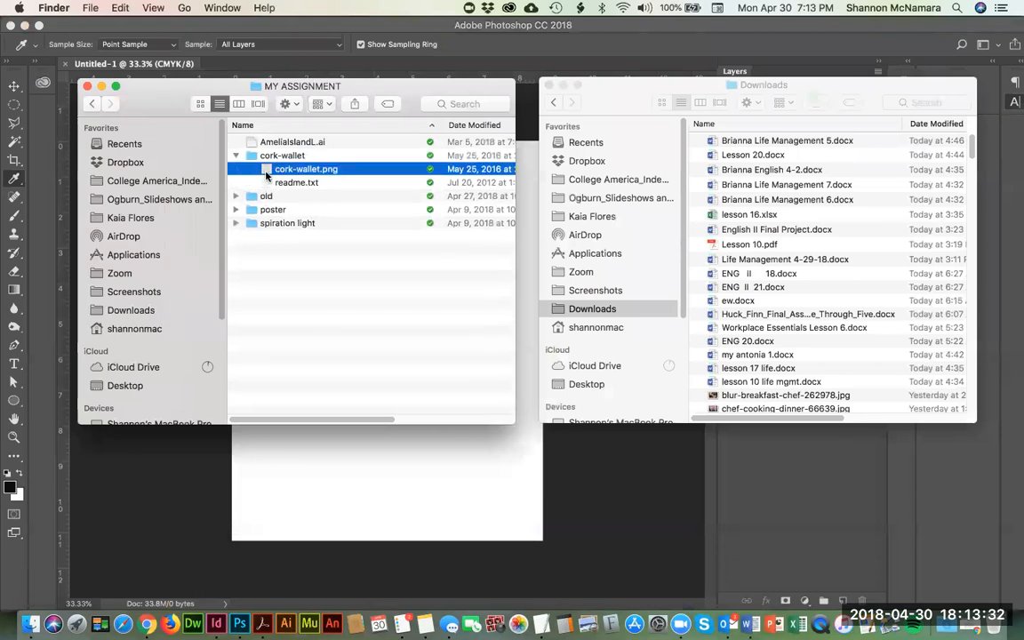
{"action": "left_click_drag", "start_coordinate": [251, 428], "coordinate": [239, 623]}
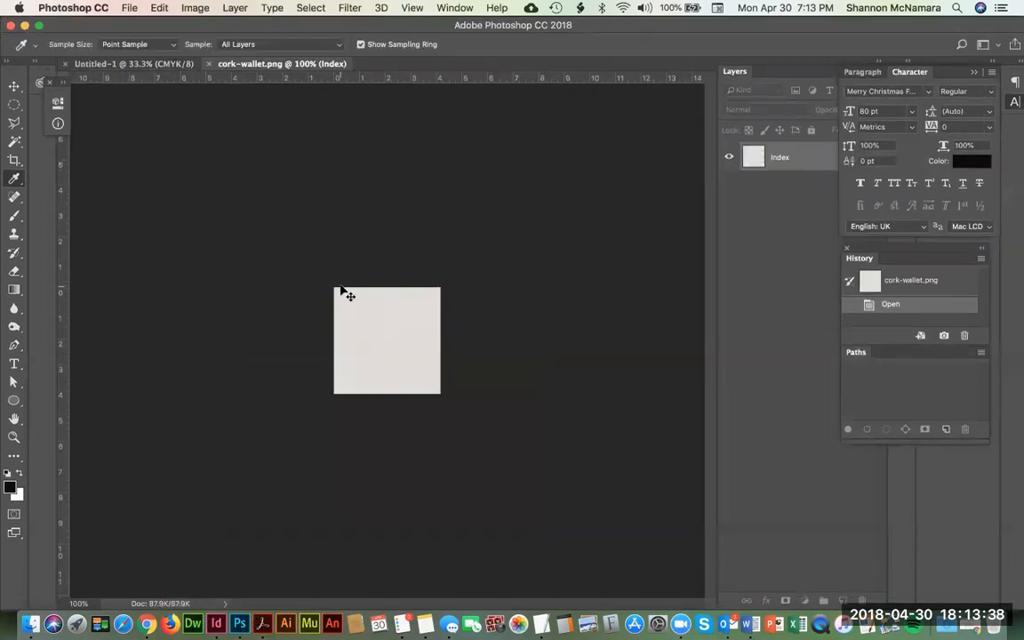
Step: Define the cork-wallet image as a pattern named cork-wallet.png and close the image
{"action": "key", "text": "super+0"}
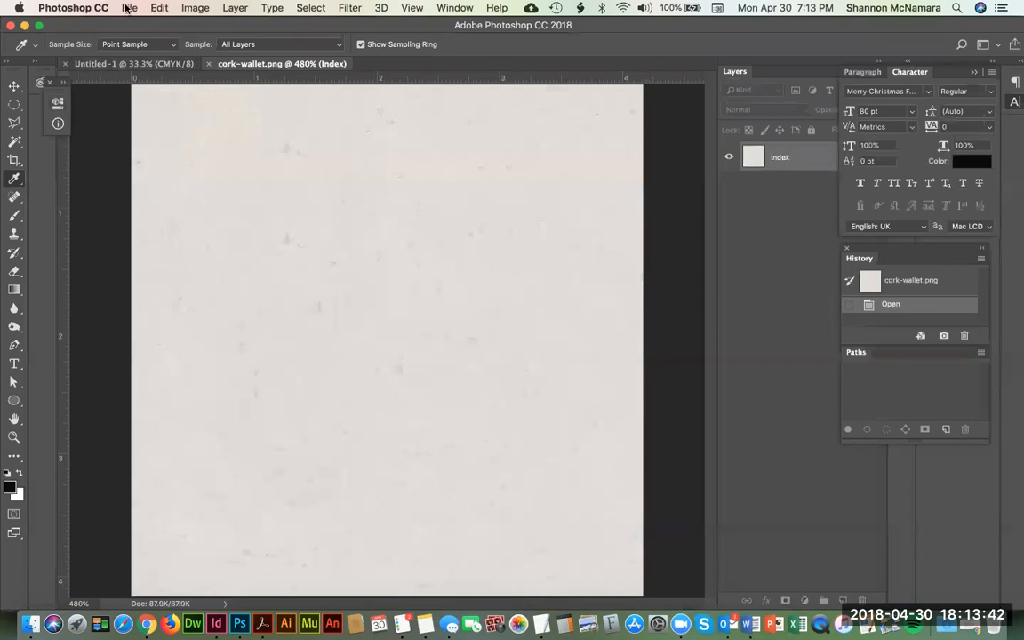
{"action": "left_click", "coordinate": [14, 85]}
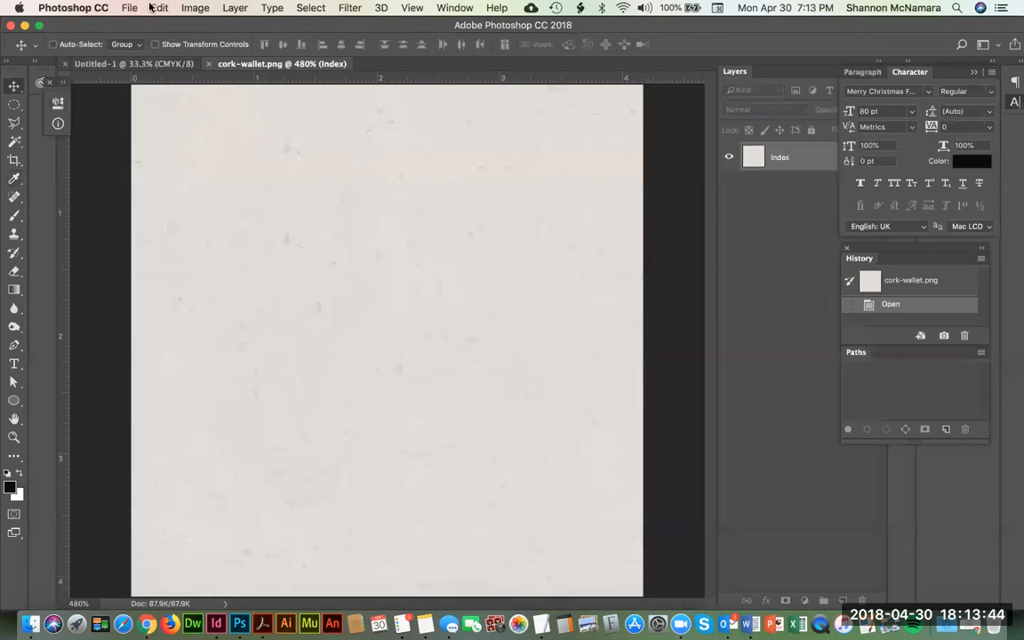
{"action": "left_click", "coordinate": [151, 8]}
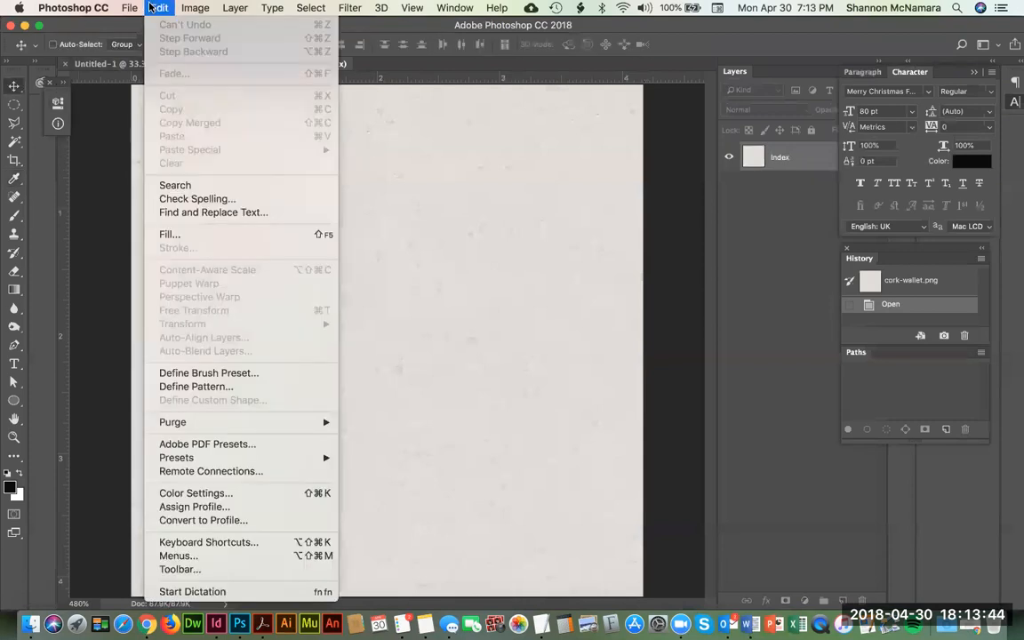
{"action": "left_click", "coordinate": [212, 388]}
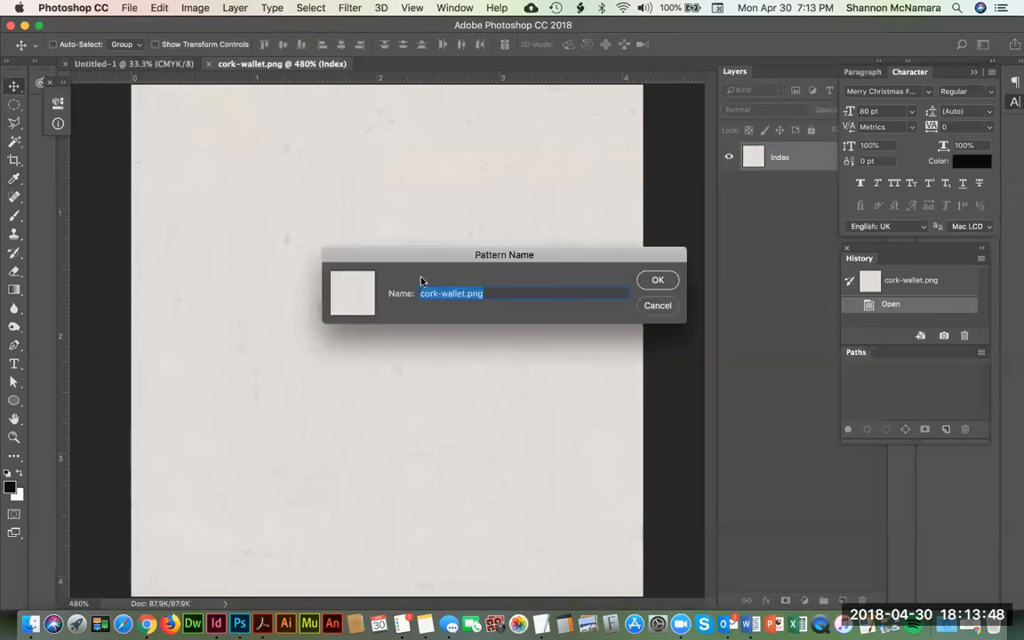
{"action": "left_click", "coordinate": [658, 280]}
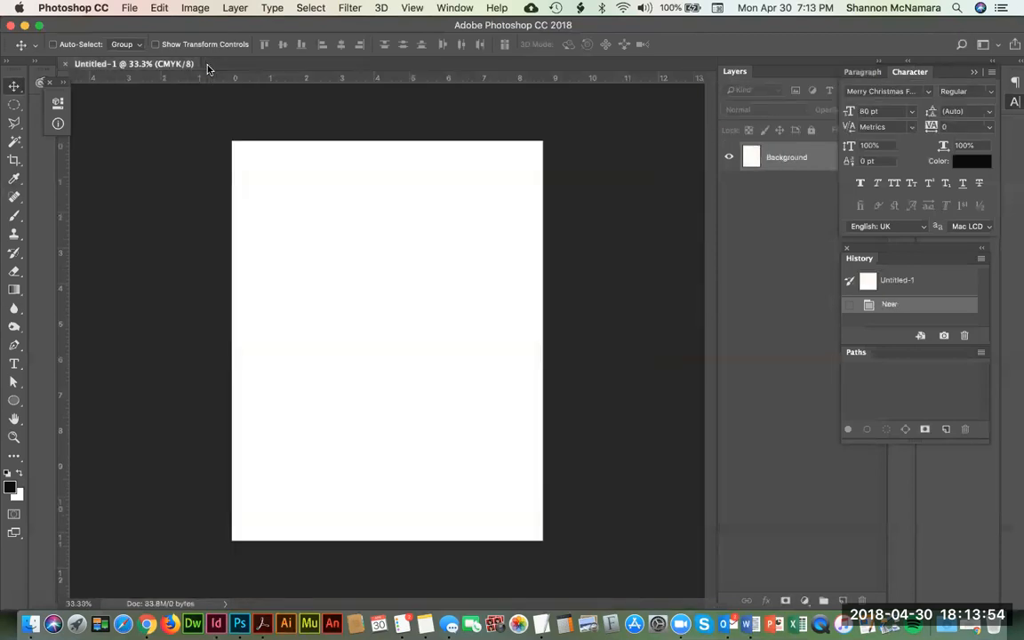
{"action": "left_click", "coordinate": [208, 65]}
Step: Fill the blank Background layer with the custom cork-wallet.png pattern in Normal mode at 100% opacity
{"action": "left_click", "coordinate": [158, 8]}
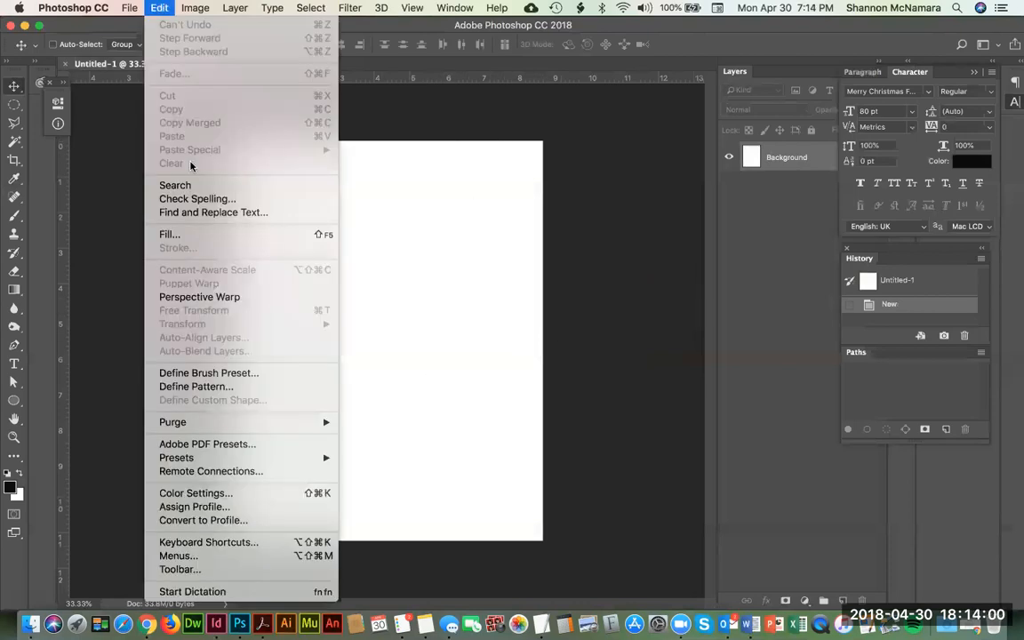
{"action": "left_click", "coordinate": [189, 234]}
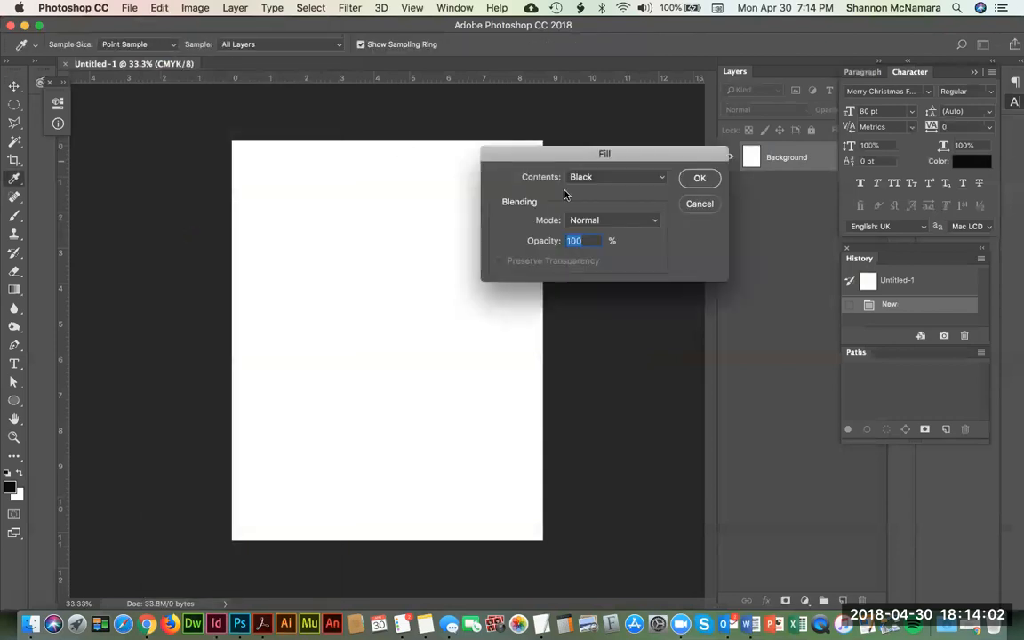
{"action": "left_click", "coordinate": [596, 177]}
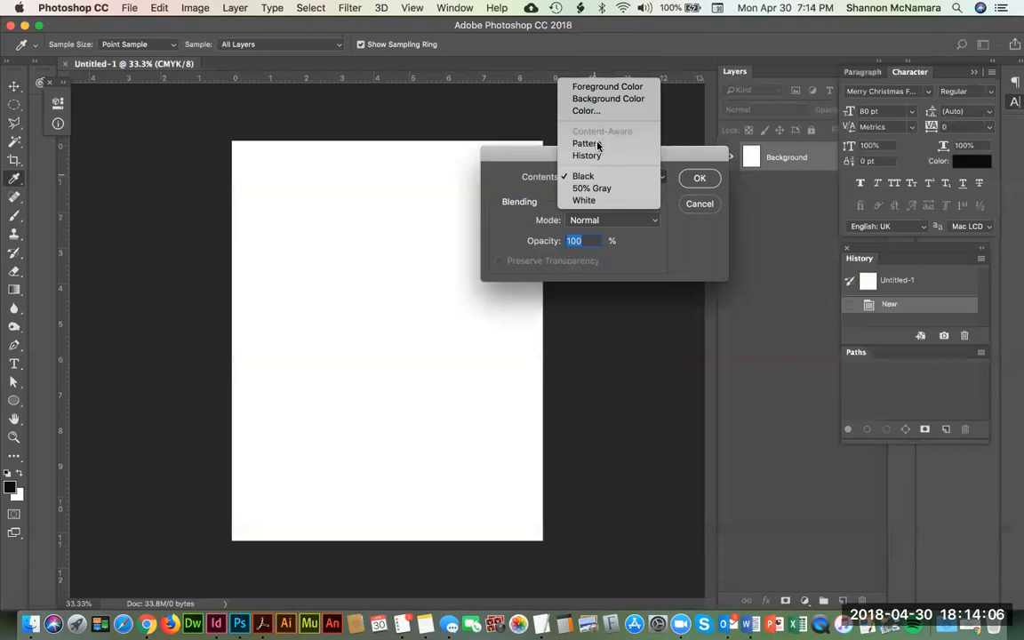
{"action": "left_click", "coordinate": [587, 143]}
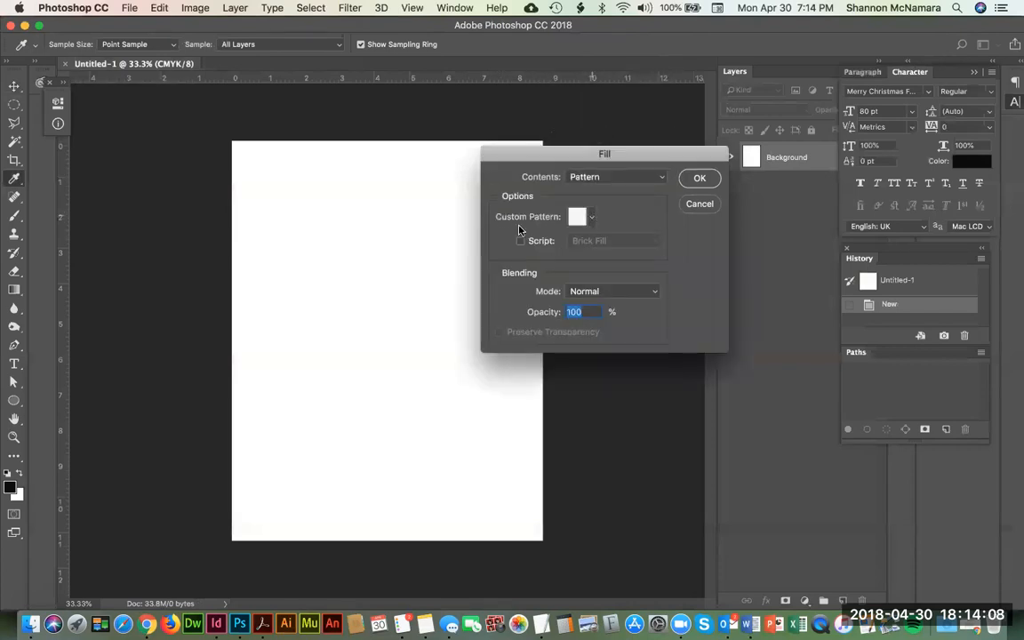
{"action": "left_click", "coordinate": [589, 222]}
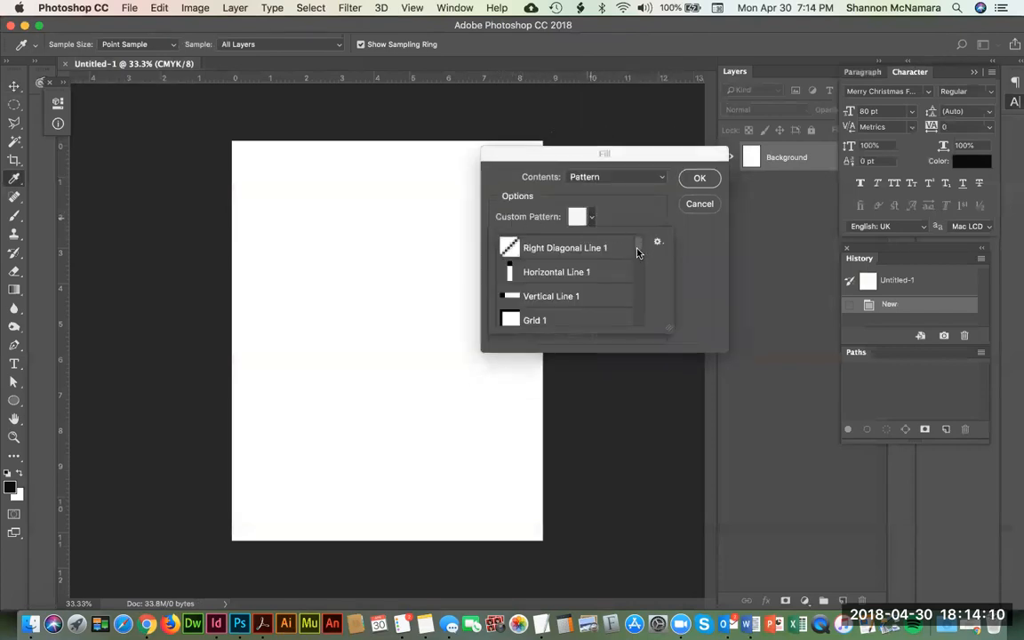
{"action": "left_click_drag", "start_coordinate": [640, 248], "coordinate": [646, 338]}
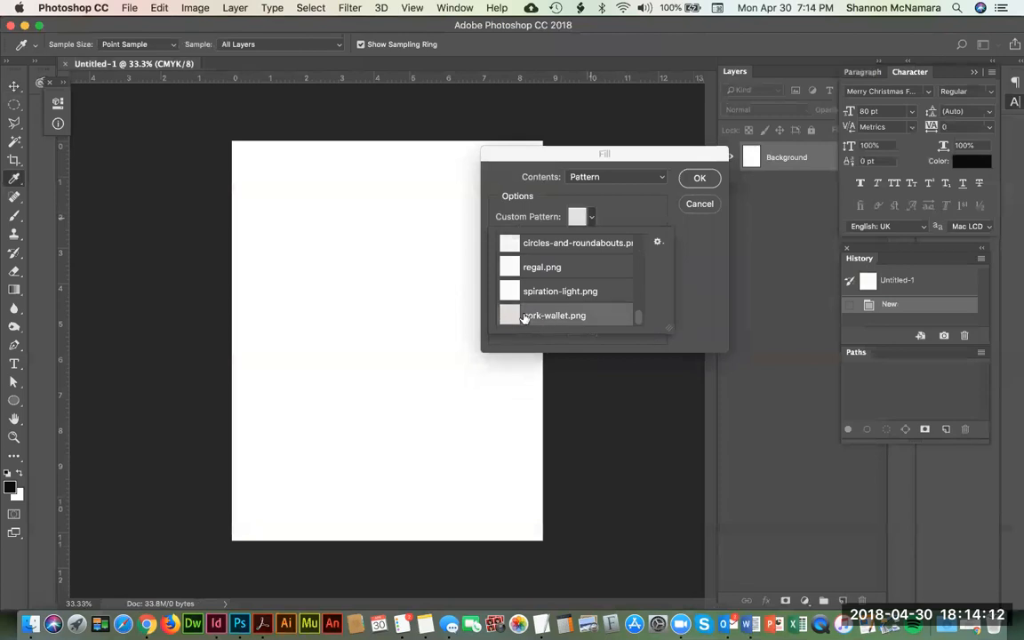
{"action": "left_click", "coordinate": [700, 178]}
{"action": "left_click", "coordinate": [700, 178]}
{"action": "key", "text": "v"}
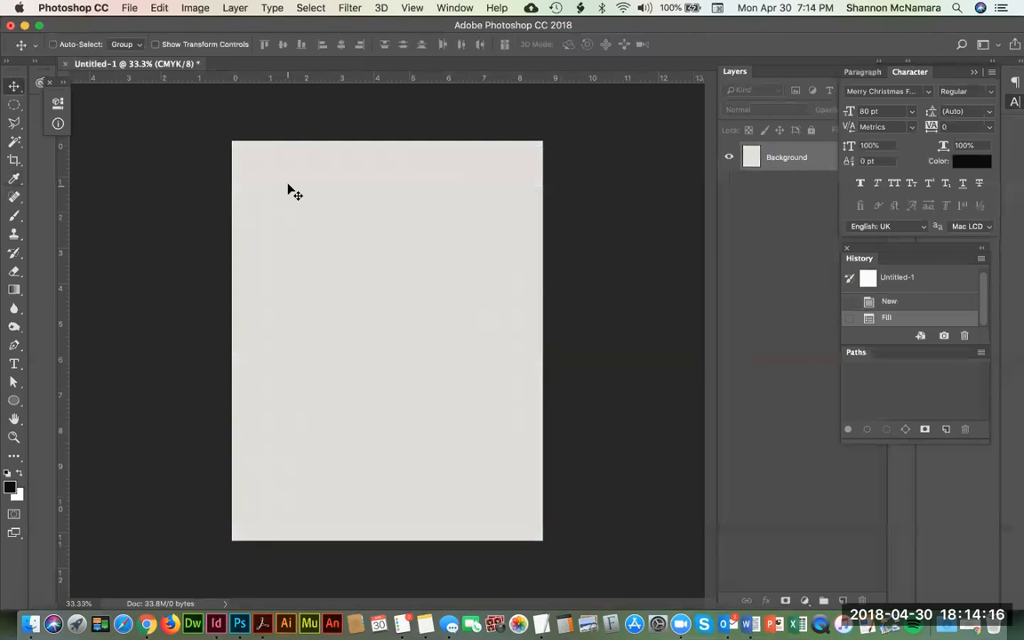
Step: Examine the cork texture up close across the filled page, including its edge, and return to the full-page view
{"action": "key", "text": "z"}
{"action": "left_click_drag", "start_coordinate": [176, 108], "coordinate": [418, 249]}
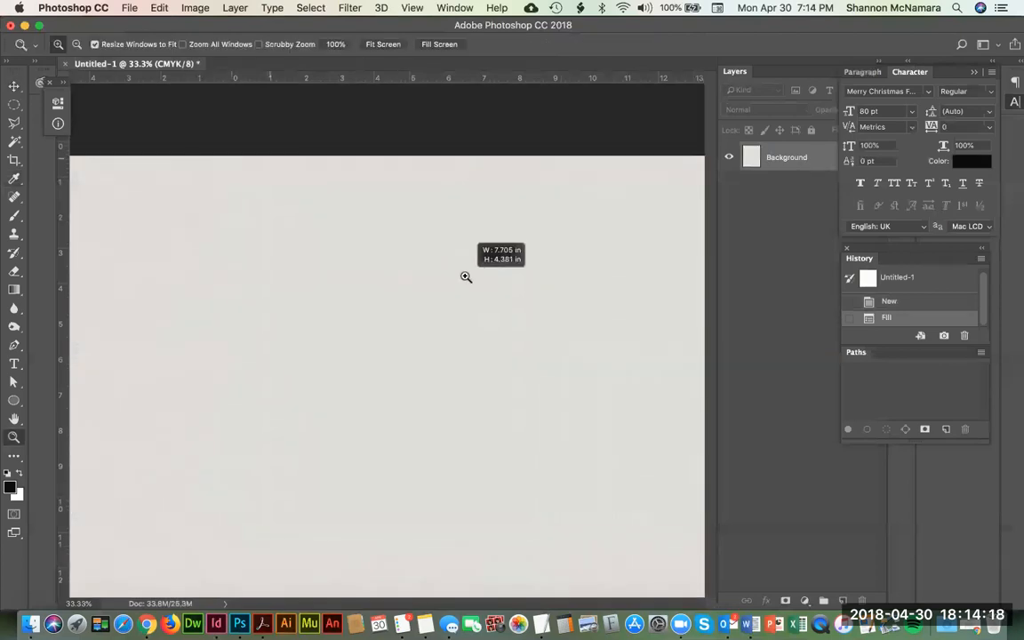
{"action": "left_click_drag", "start_coordinate": [271, 167], "coordinate": [514, 412]}
{"action": "left_click_drag", "start_coordinate": [279, 219], "coordinate": [561, 431]}
{"action": "left_click_drag", "start_coordinate": [192, 393], "coordinate": [501, 381]}
{"action": "left_click_drag", "start_coordinate": [275, 364], "coordinate": [520, 371]}
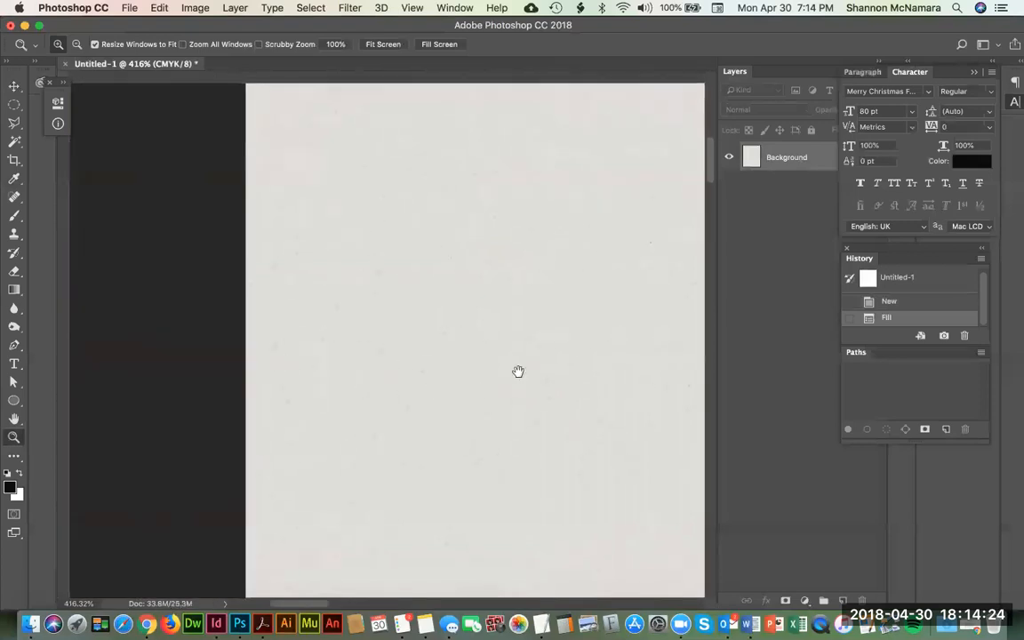
{"action": "key", "text": "super+0"}
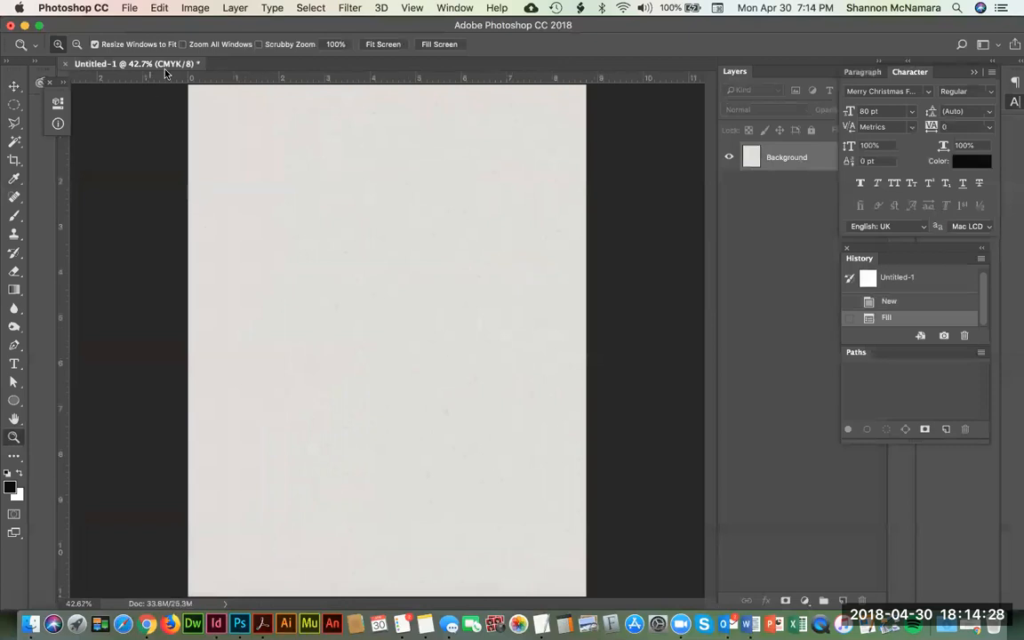
Step: Begin saving the textured document under a new name, choosing the MY ASSIGNMENT folder inside DES105 > Week 1 > assignment_instructor
{"action": "left_click", "coordinate": [123, 9]}
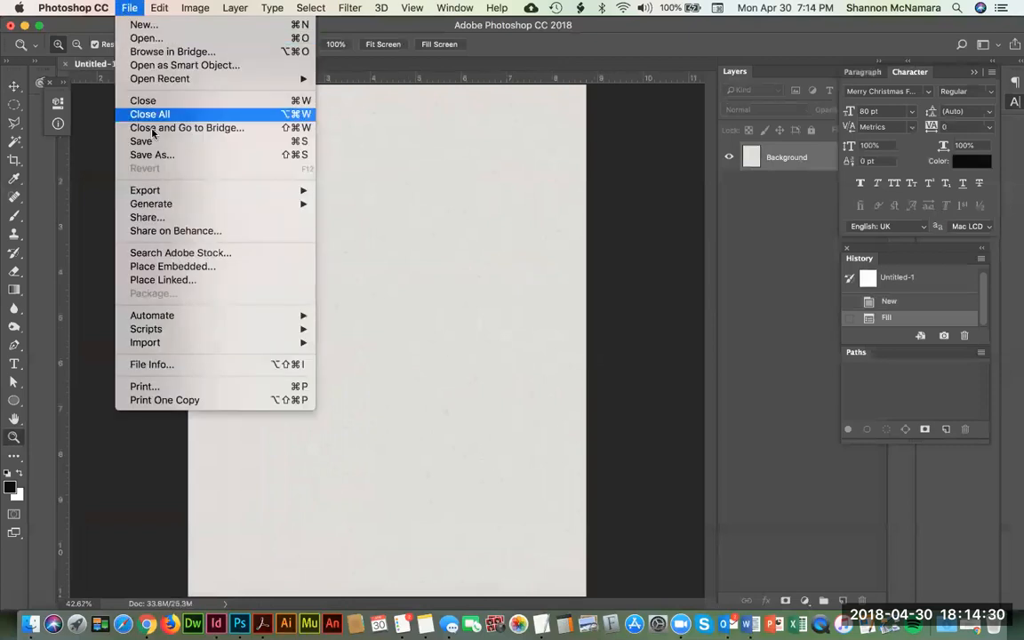
{"action": "left_click", "coordinate": [158, 157]}
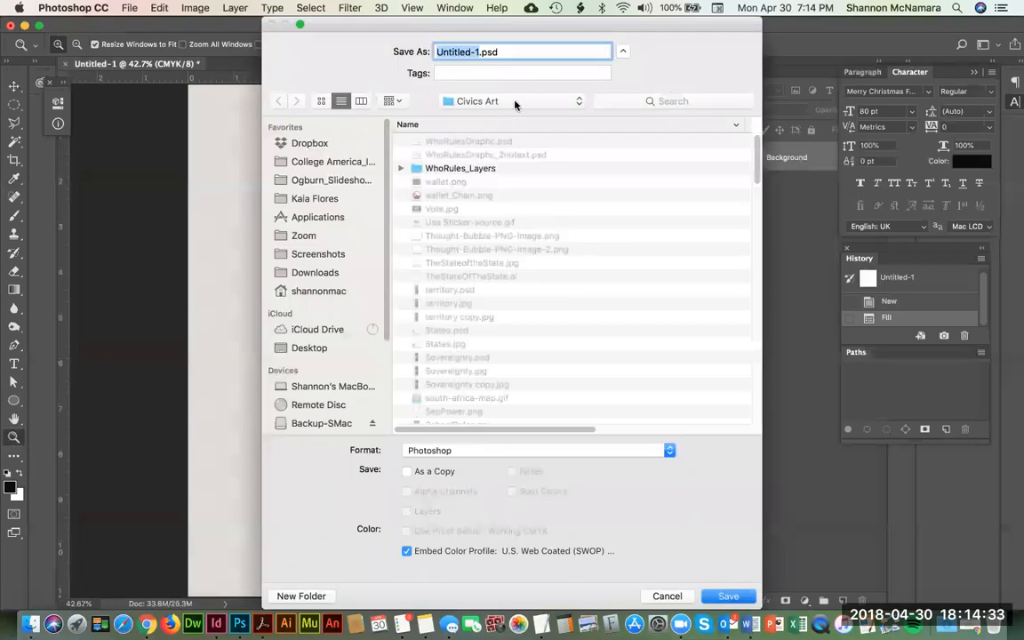
{"action": "left_click", "coordinate": [515, 102]}
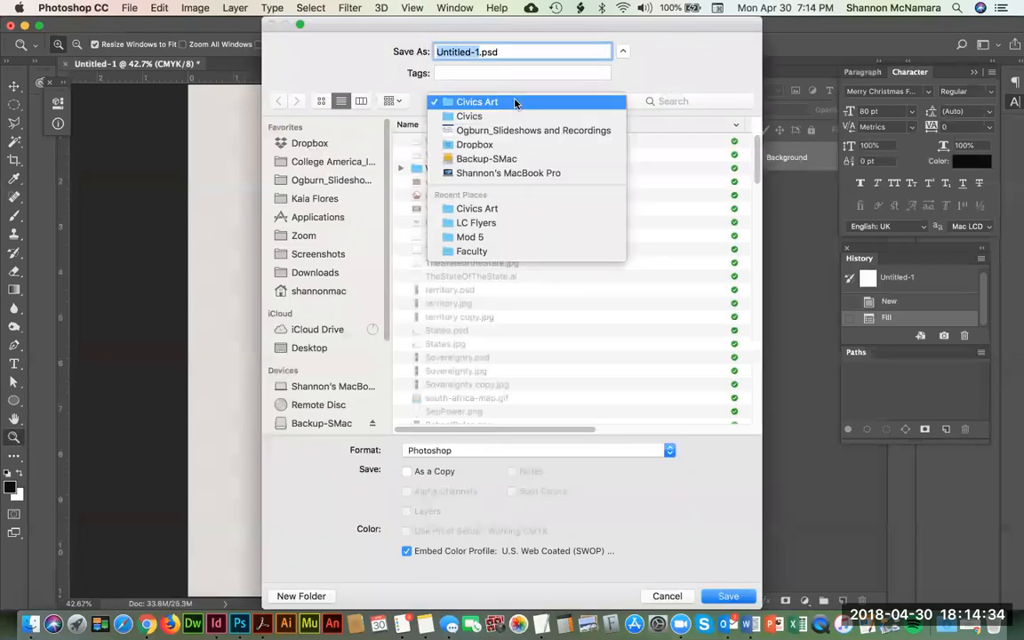
{"action": "left_click", "coordinate": [490, 236]}
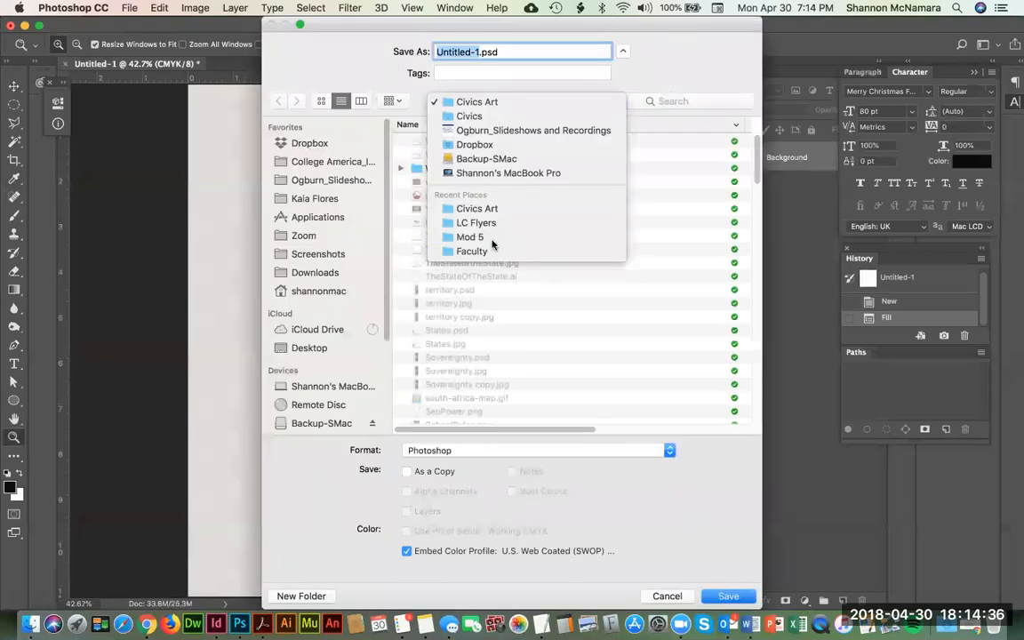
{"action": "double_click", "coordinate": [449, 145]}
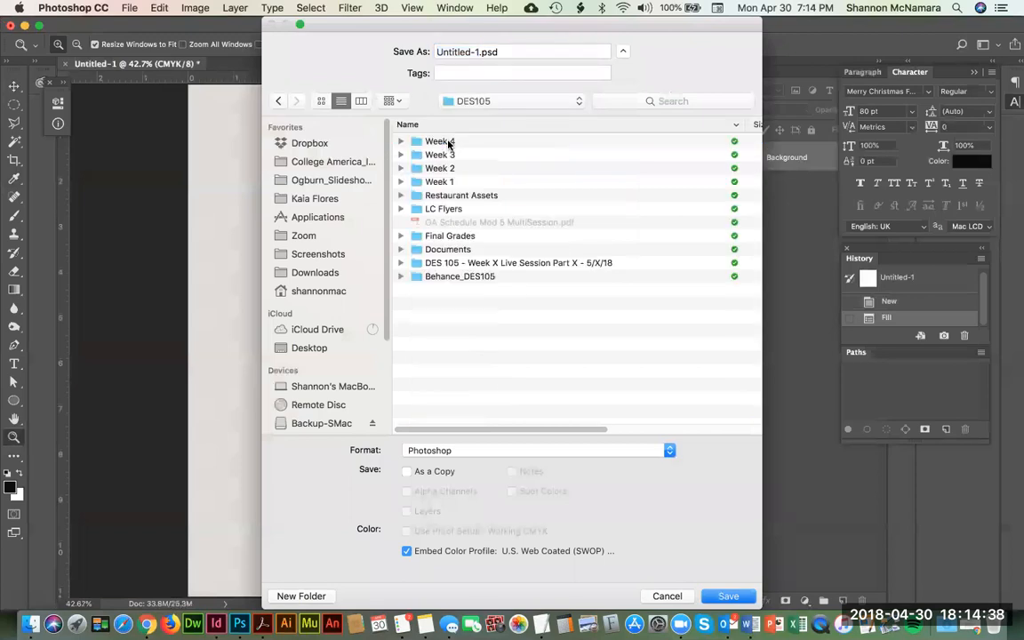
{"action": "double_click", "coordinate": [450, 183]}
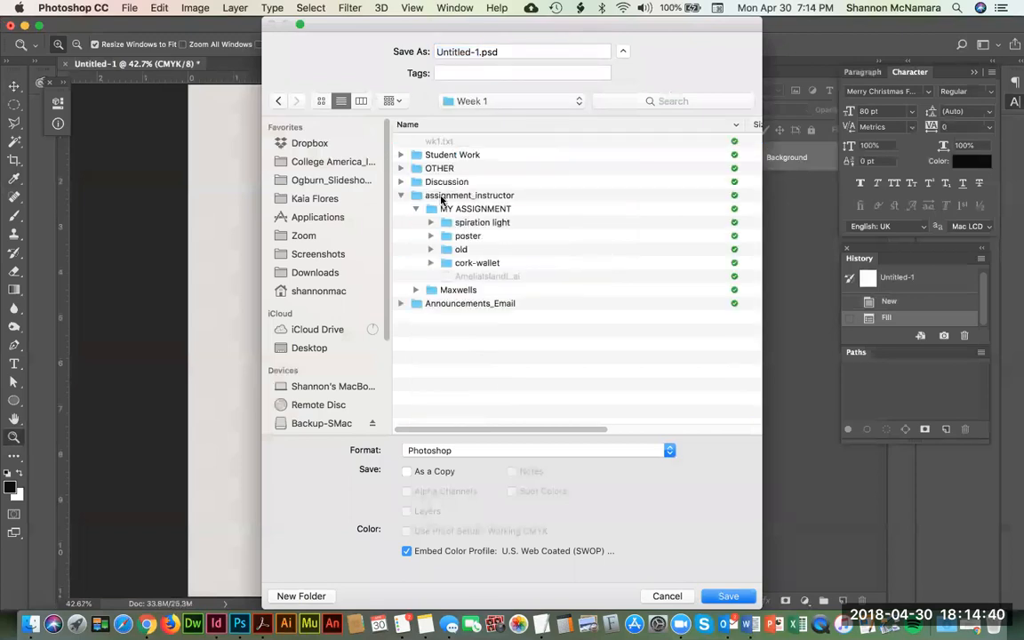
{"action": "double_click", "coordinate": [477, 209]}
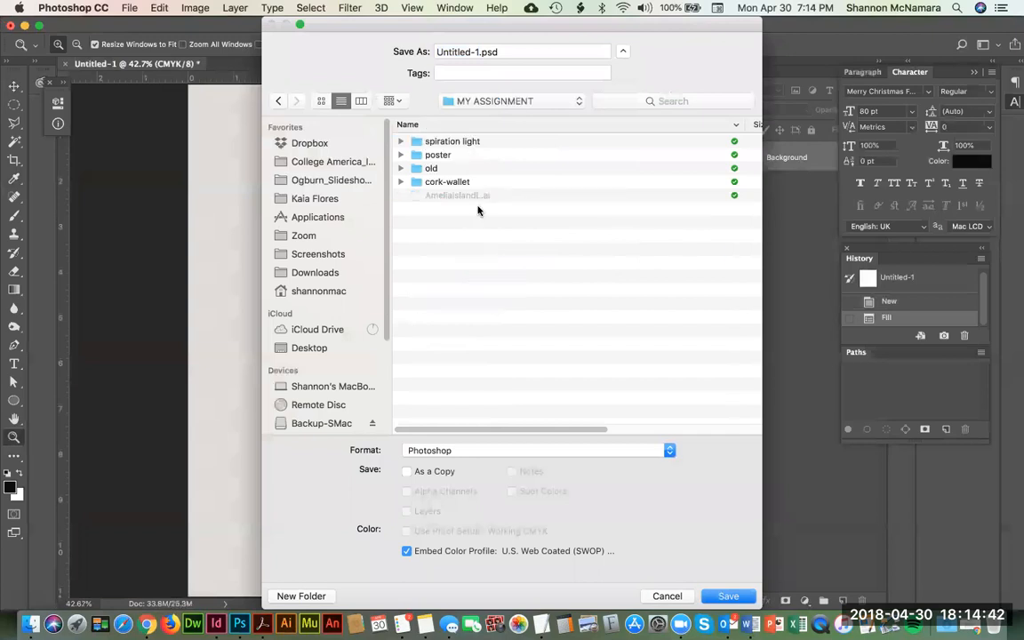
Step: Name the file corkbackground, save it as a TIFF with no image compression, and close it
{"action": "left_click", "coordinate": [479, 51]}
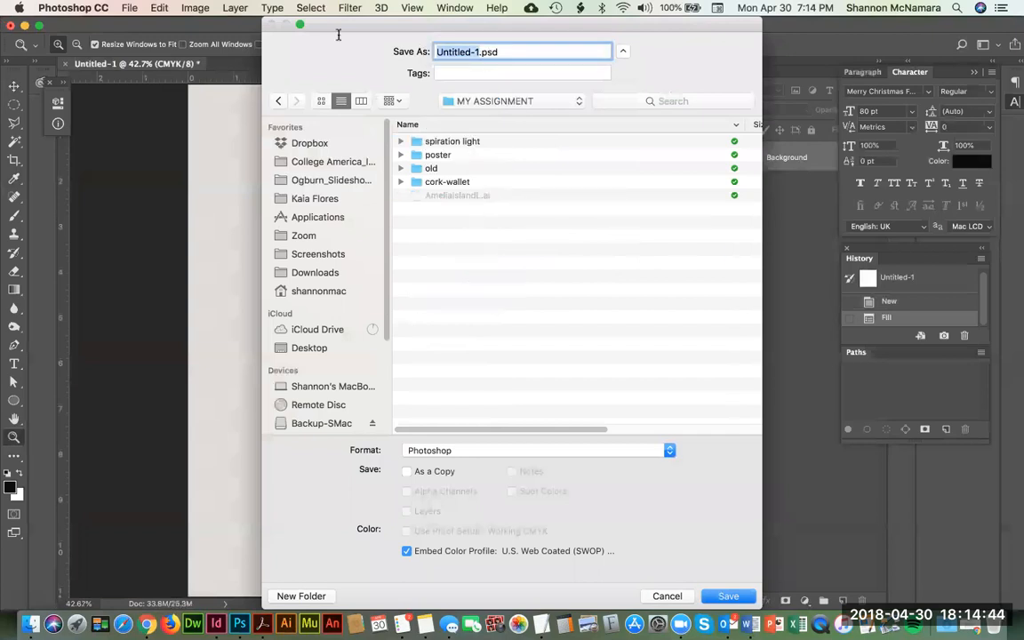
{"action": "type", "text": "corkbackg"}
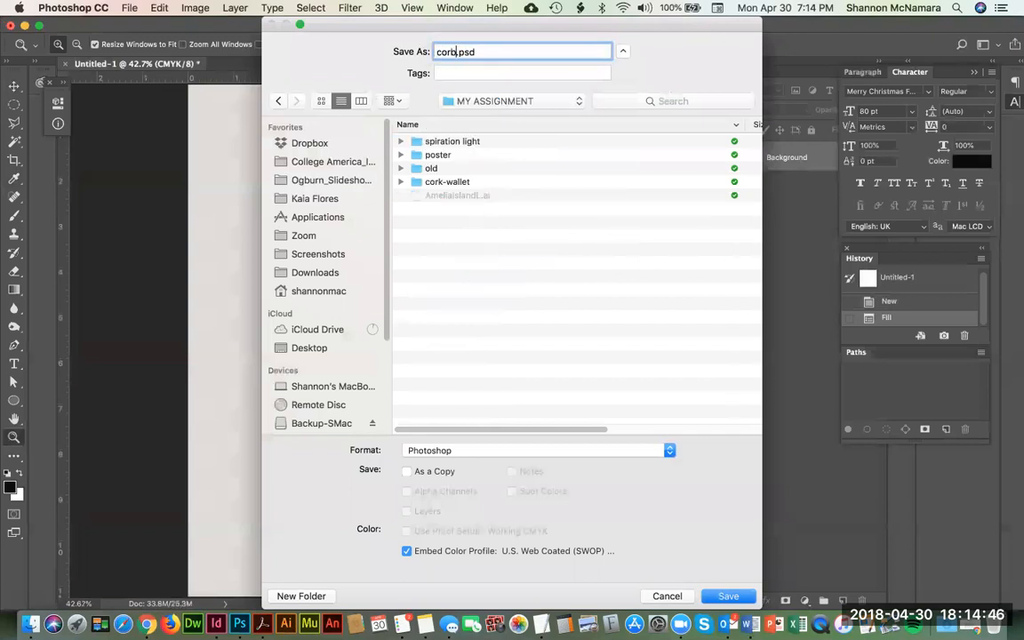
{"action": "type", "text": "round"}
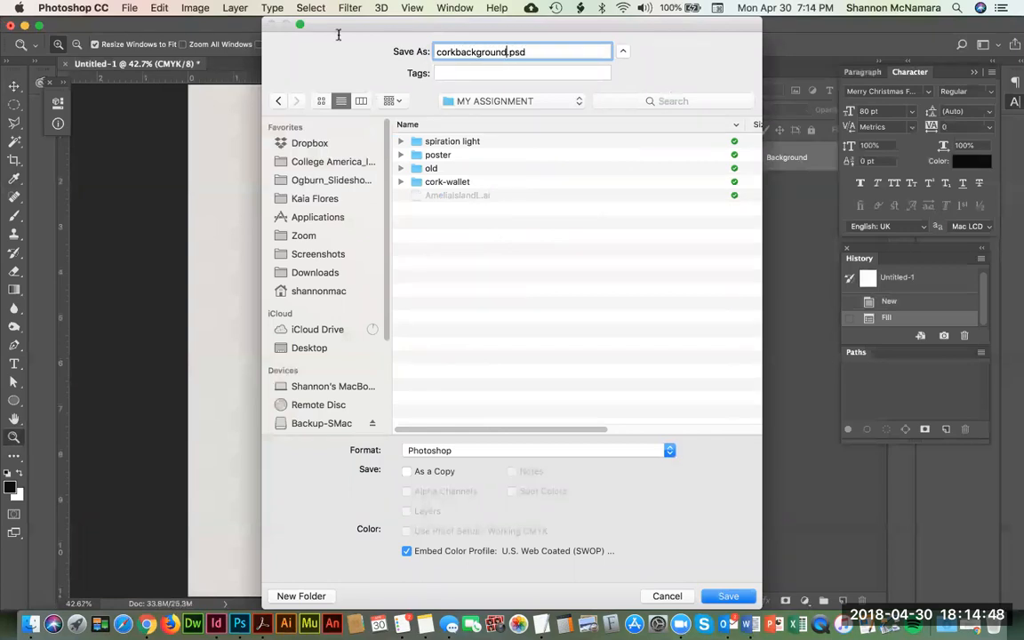
{"action": "left_click", "coordinate": [463, 451]}
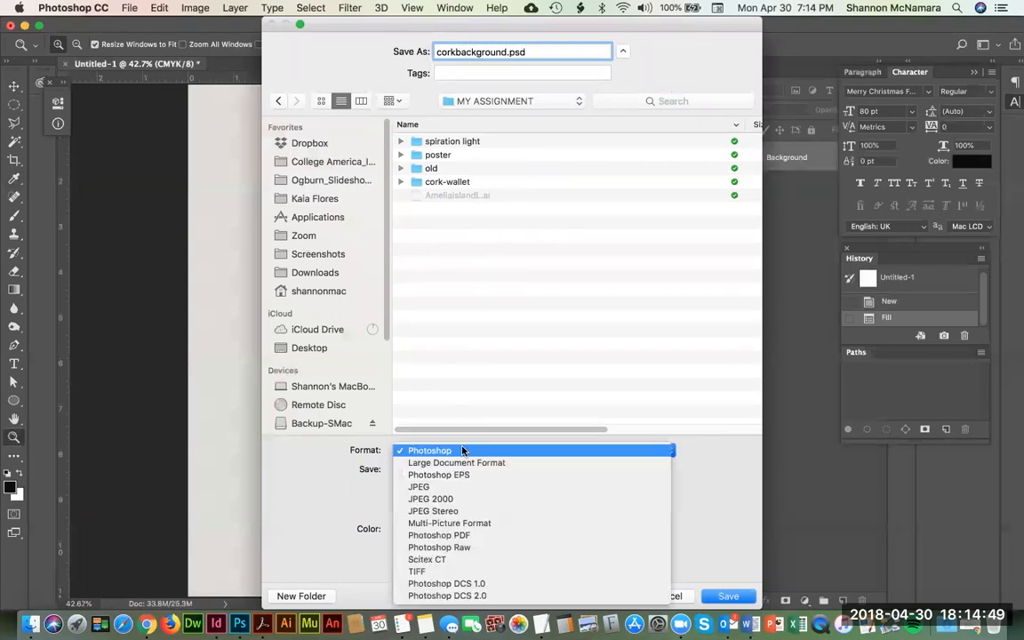
{"action": "left_click", "coordinate": [434, 572]}
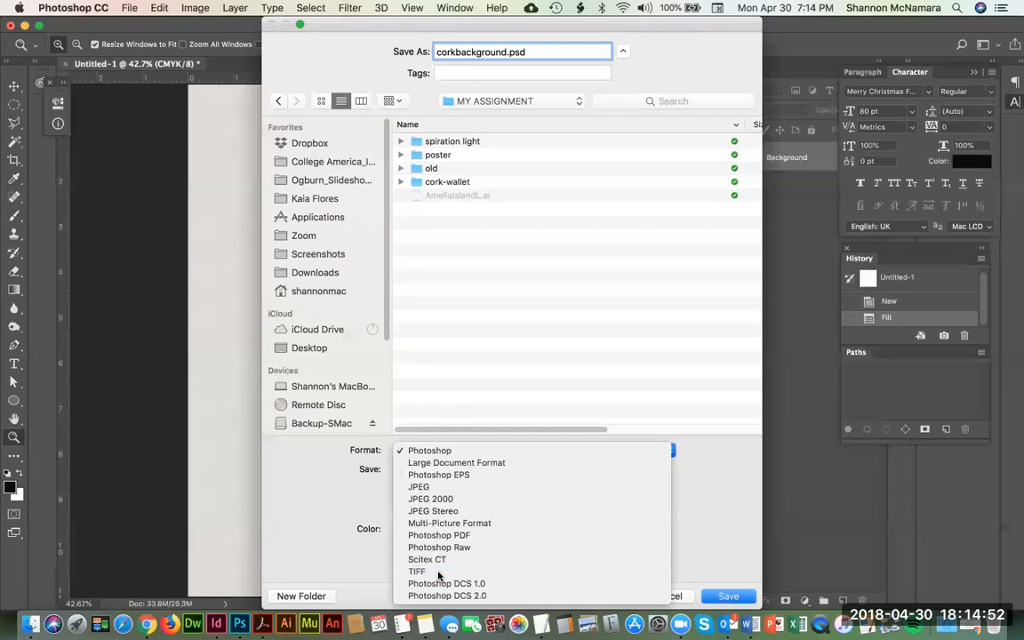
{"action": "left_click", "coordinate": [729, 598]}
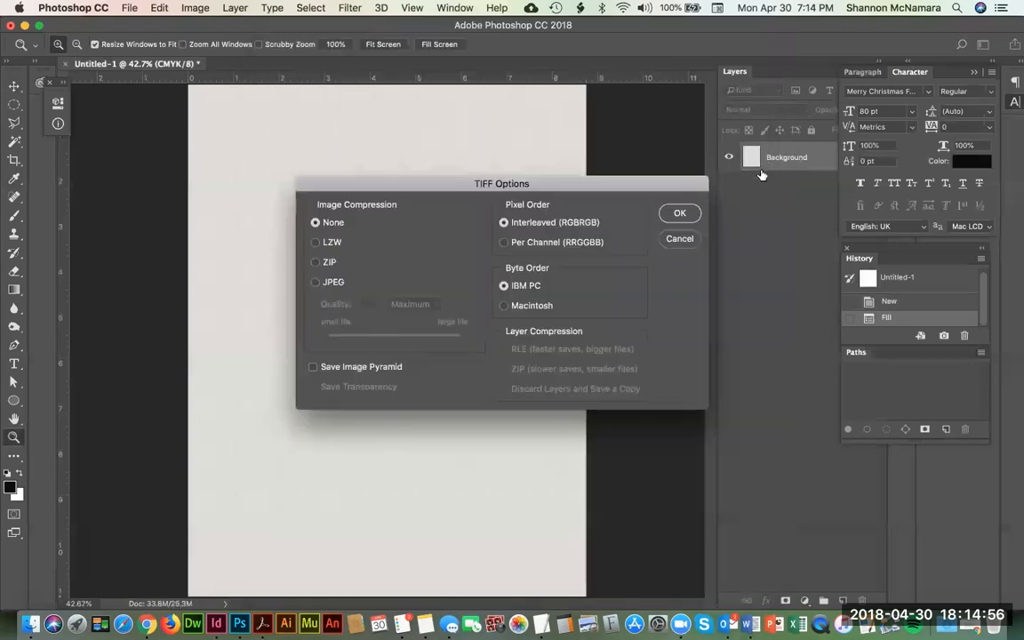
{"action": "left_click", "coordinate": [679, 215]}
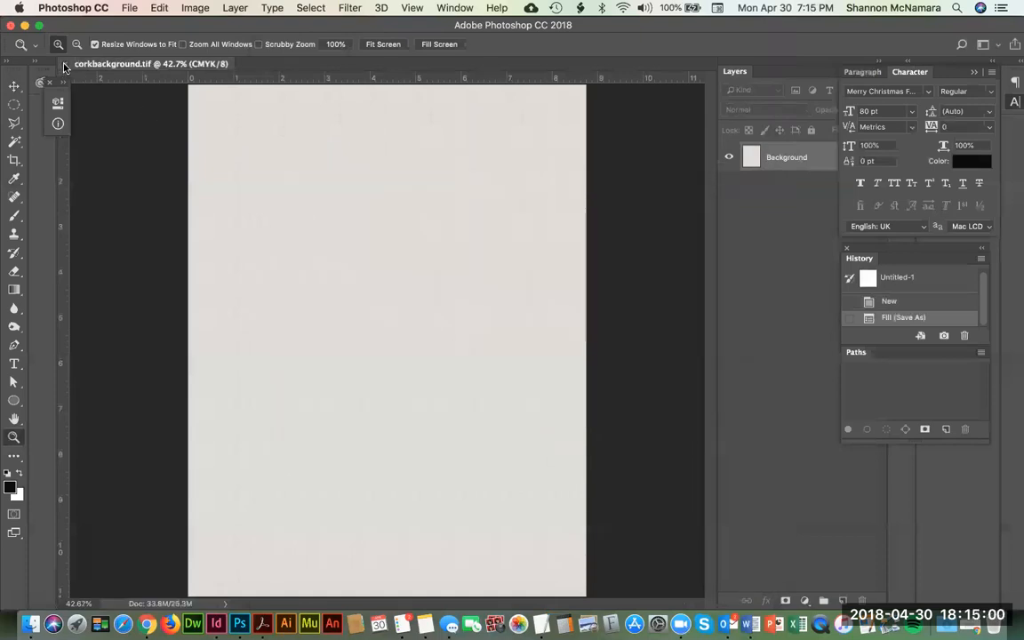
{"action": "left_click", "coordinate": [62, 65]}
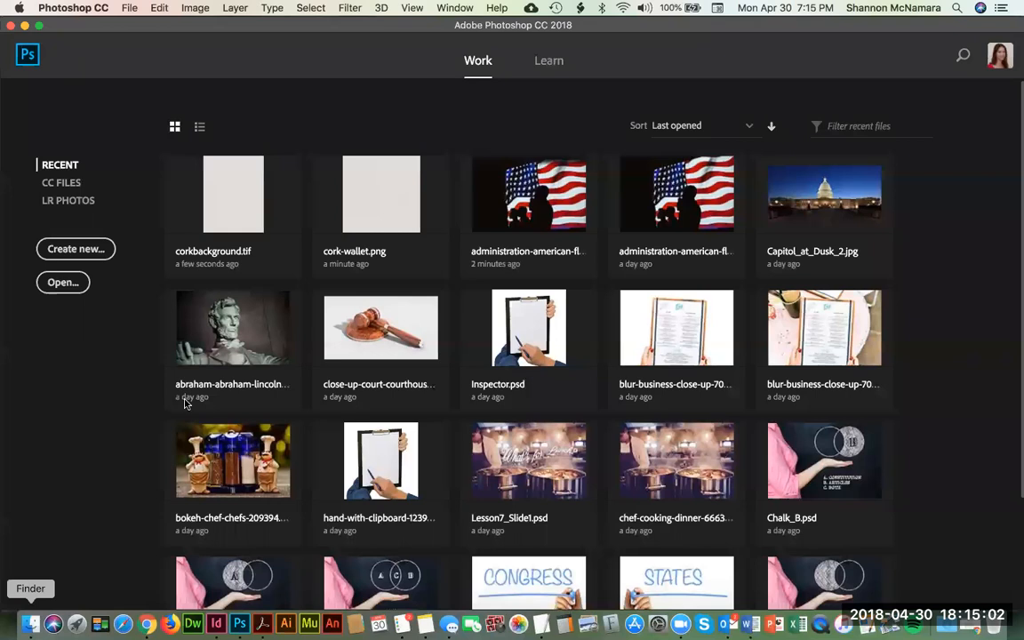
Step: Switch to the InDesign cover document and start the Place command for the selected full-bleed frame
{"action": "left_click", "coordinate": [30, 624]}
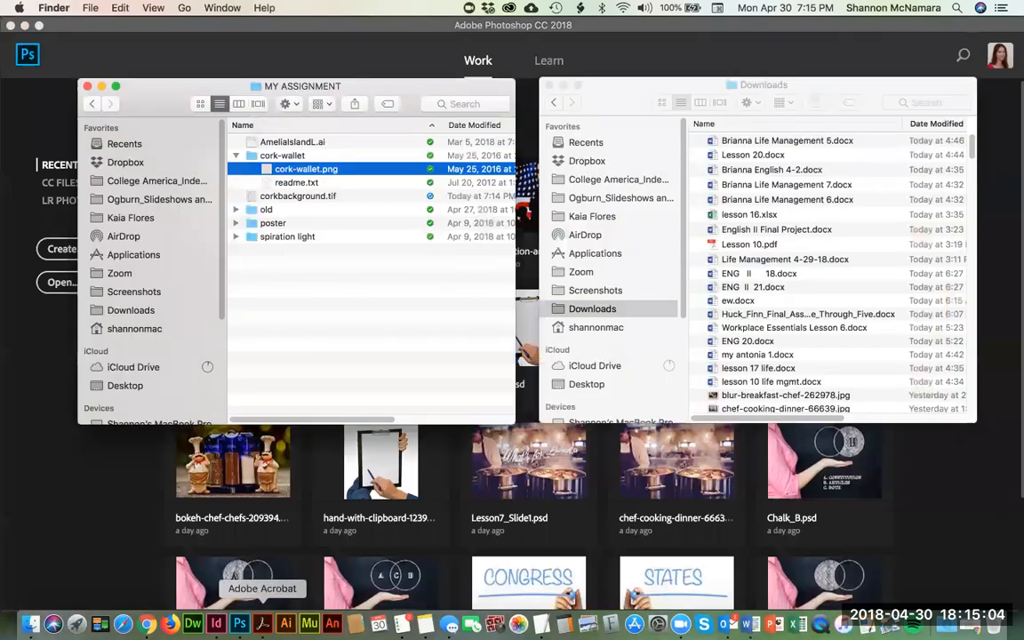
{"action": "left_click", "coordinate": [215, 624]}
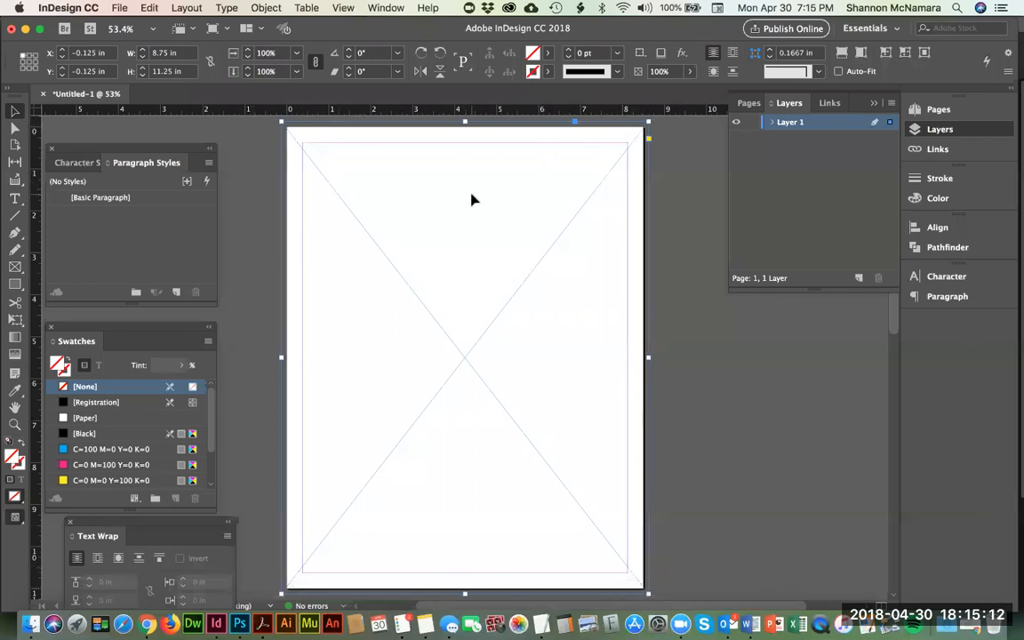
{"action": "left_click", "coordinate": [123, 8]}
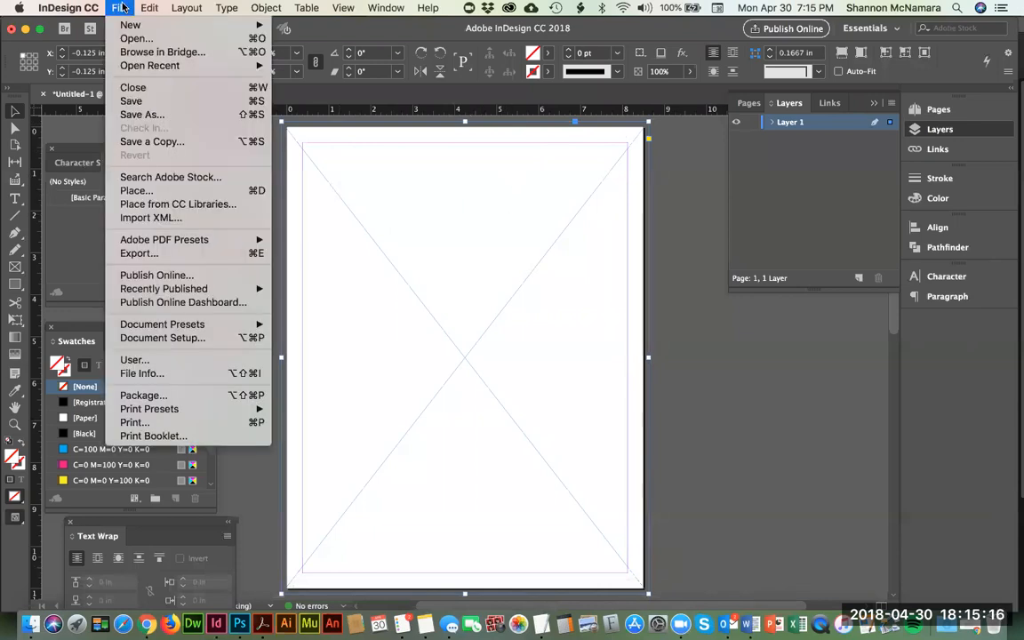
{"action": "mouse_move", "coordinate": [149, 8]}
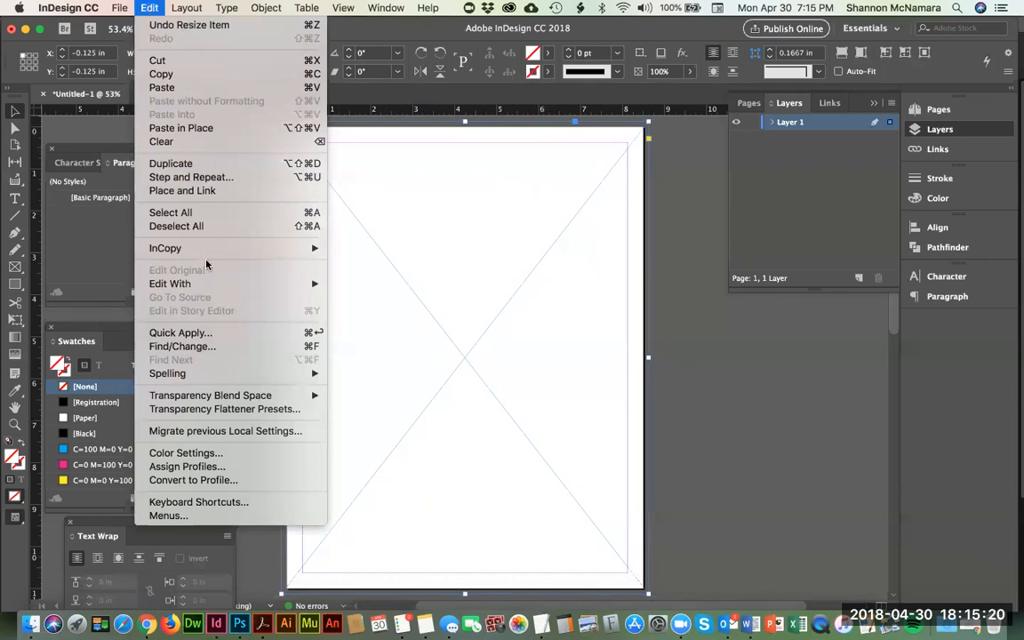
{"action": "mouse_move", "coordinate": [115, 9]}
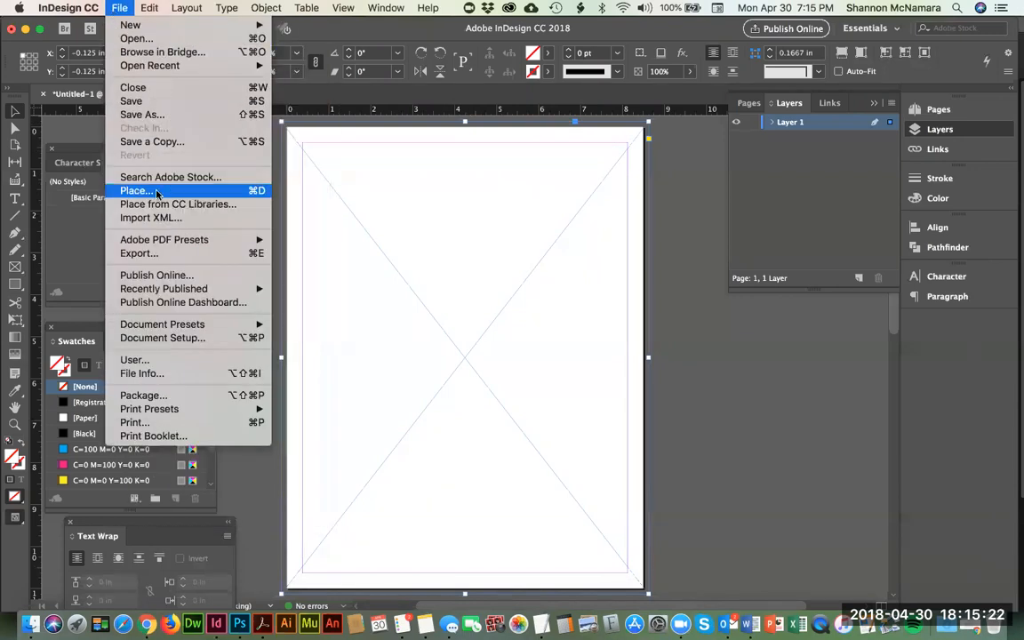
{"action": "left_click", "coordinate": [156, 191]}
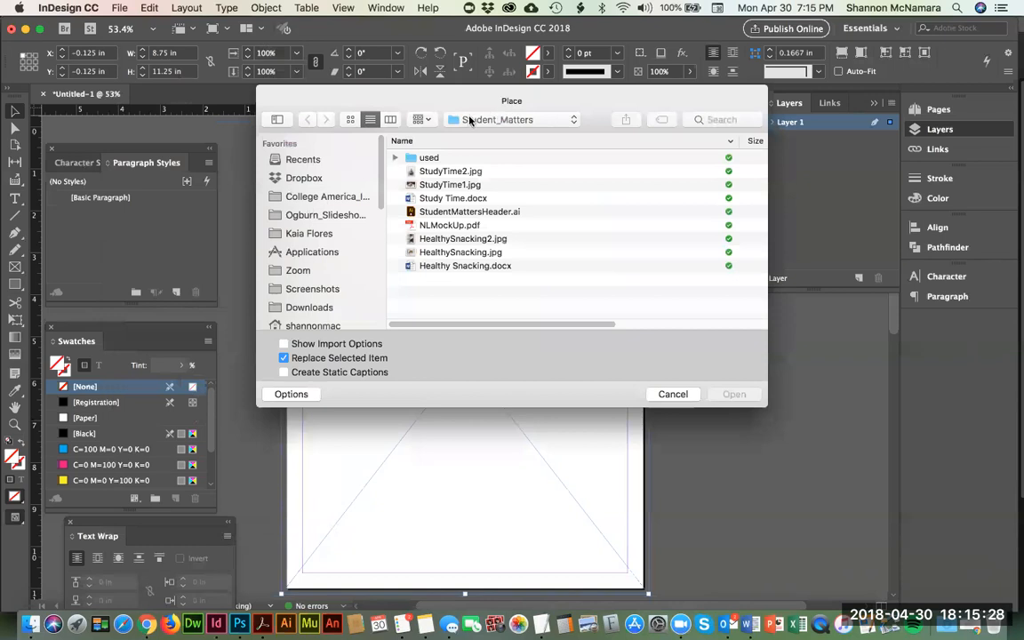
Step: Place corkbackground.tif from the Week 1 MY ASSIGNMENT folder into the full-bleed frame
{"action": "left_click", "coordinate": [308, 200]}
{"action": "double_click", "coordinate": [432, 198]}
{"action": "left_click", "coordinate": [435, 158]}
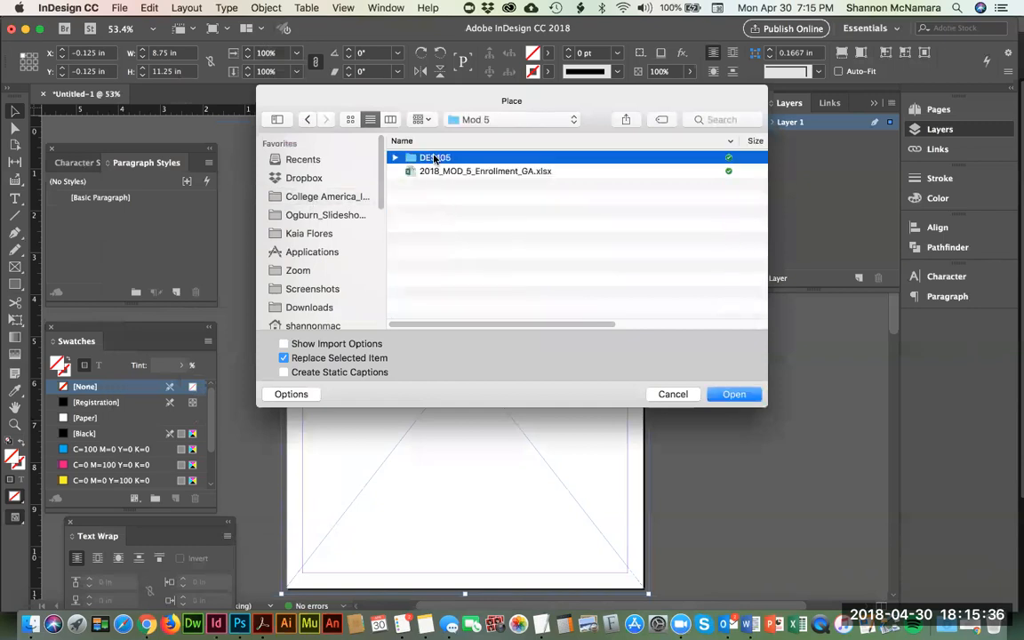
{"action": "double_click", "coordinate": [435, 159]}
{"action": "double_click", "coordinate": [437, 173]}
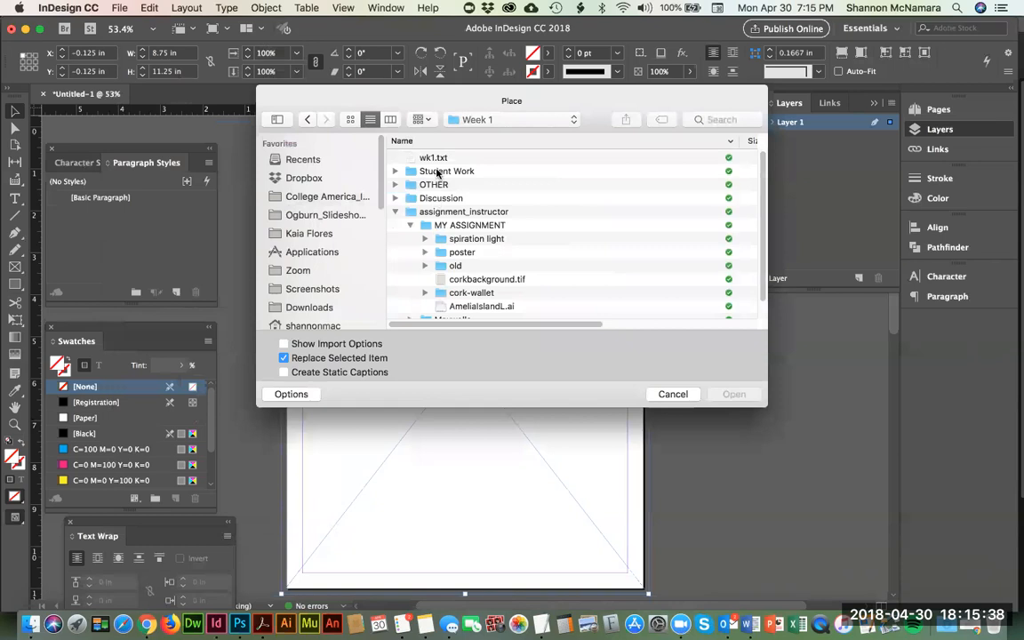
{"action": "left_click", "coordinate": [395, 212]}
{"action": "left_click", "coordinate": [447, 214]}
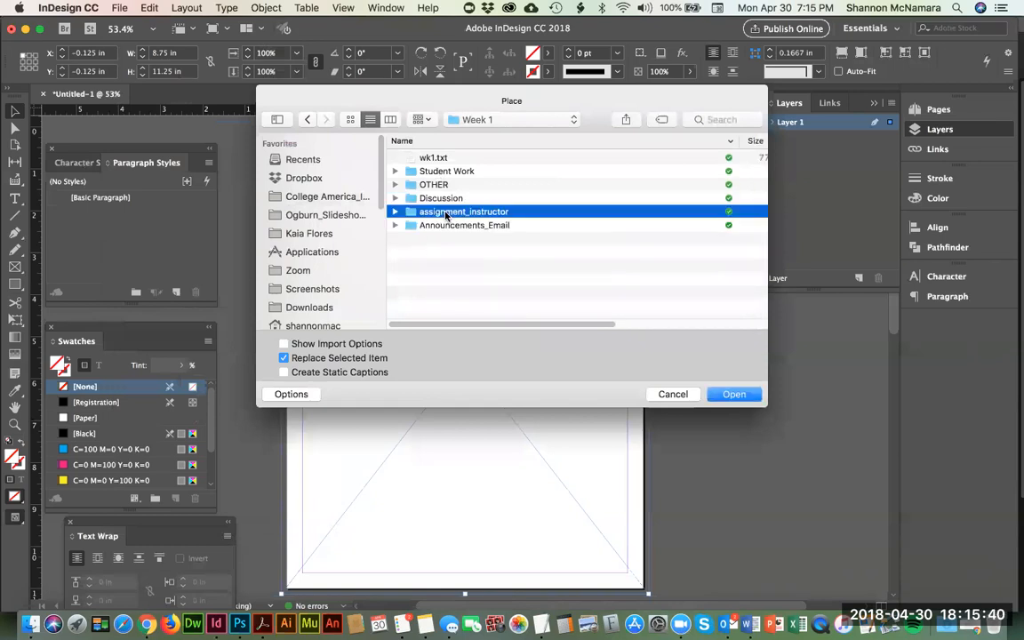
{"action": "double_click", "coordinate": [446, 214]}
{"action": "left_click", "coordinate": [472, 211]}
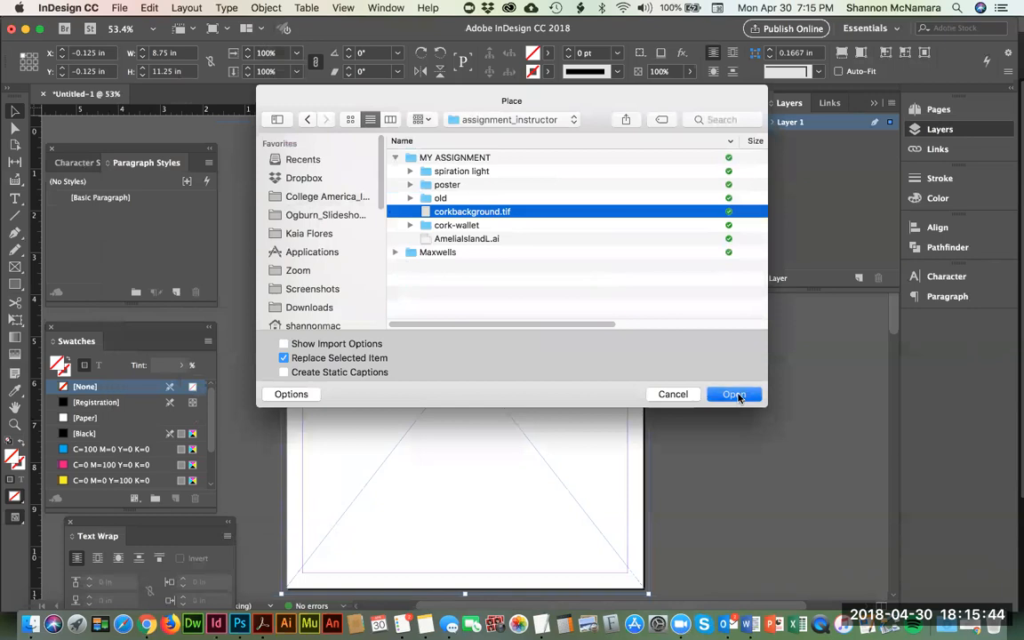
{"action": "left_click", "coordinate": [735, 395]}
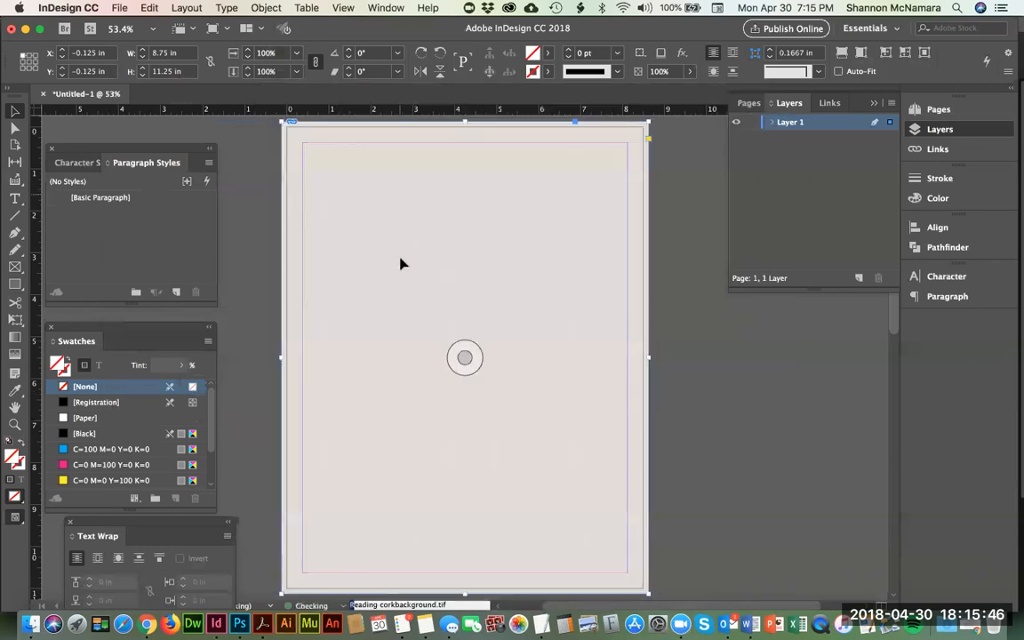
Step: Deselect the placed cork background, inspect its texture up close at the page's upper-left corner, and return to the full-page view
{"action": "left_click", "coordinate": [255, 164]}
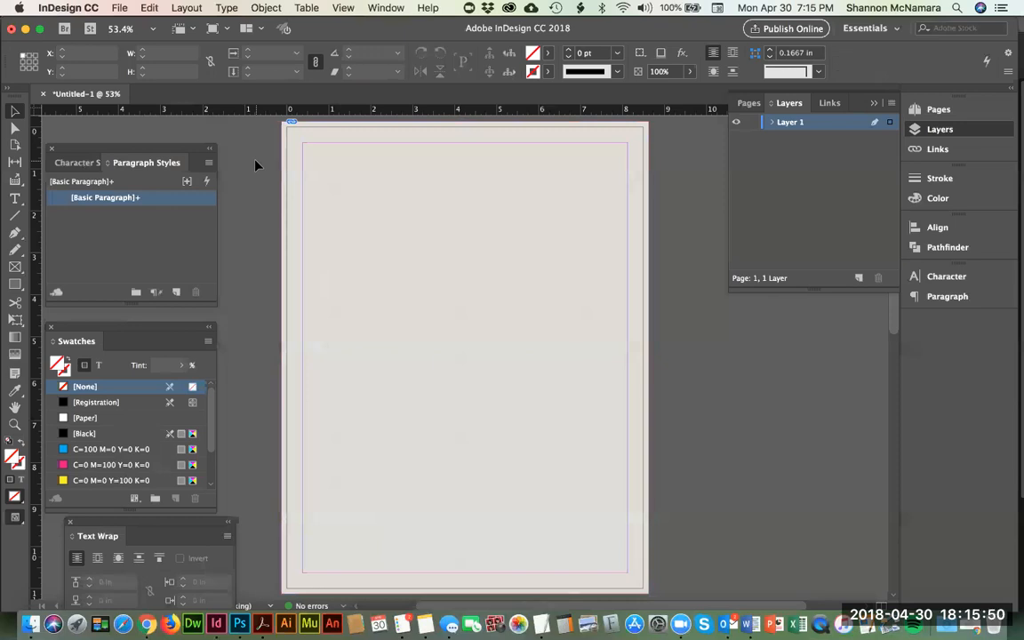
{"action": "key", "text": "z"}
{"action": "left_click_drag", "start_coordinate": [340, 178], "coordinate": [233, 101]}
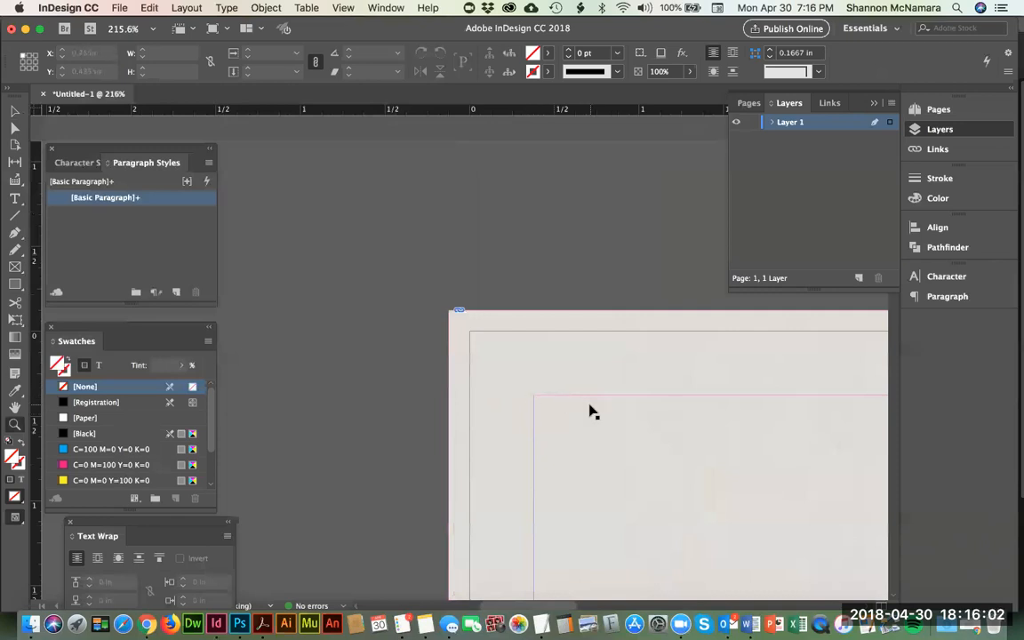
{"action": "key", "text": "super+0"}
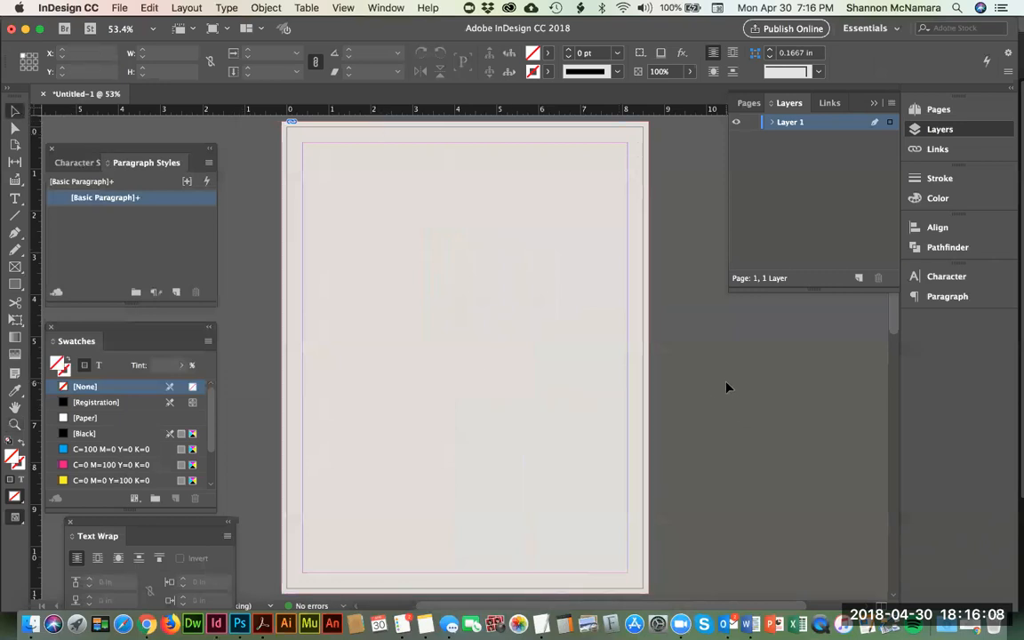
Step: Switch to the Pexels page in Chrome and search the free stock photos for "wine glasses"
{"action": "left_click", "coordinate": [147, 624]}
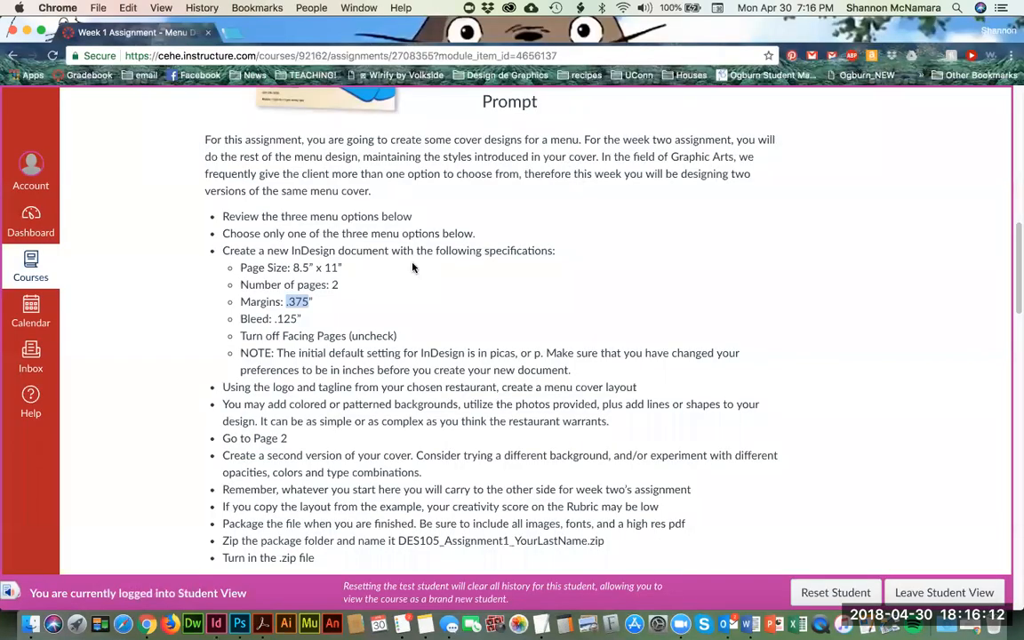
{"action": "key", "text": "super+grave"}
{"action": "left_click", "coordinate": [483, 37]}
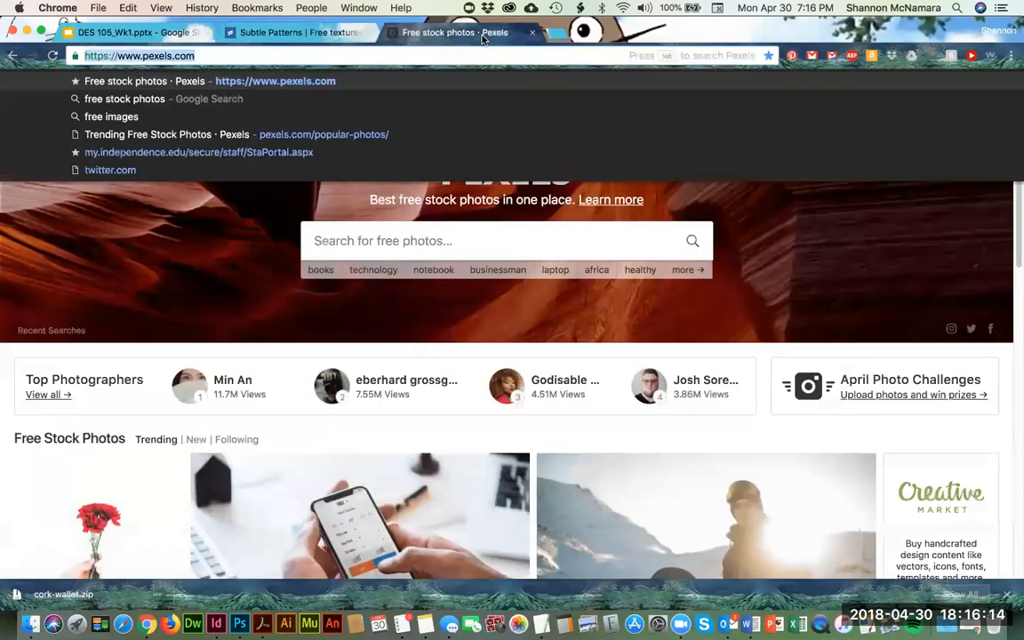
{"action": "left_click", "coordinate": [387, 240]}
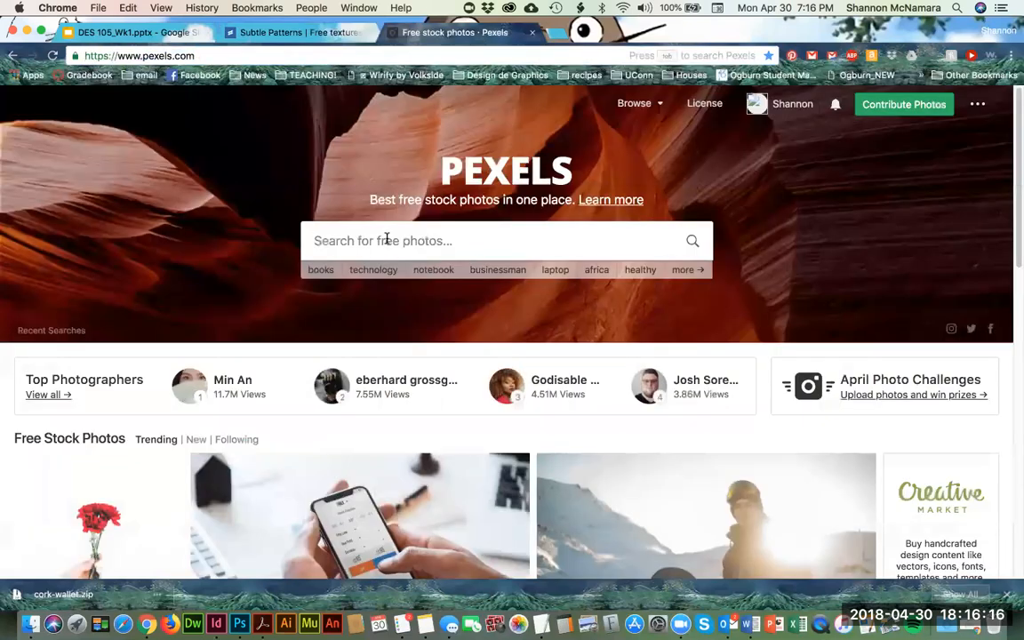
{"action": "type", "text": "wi"}
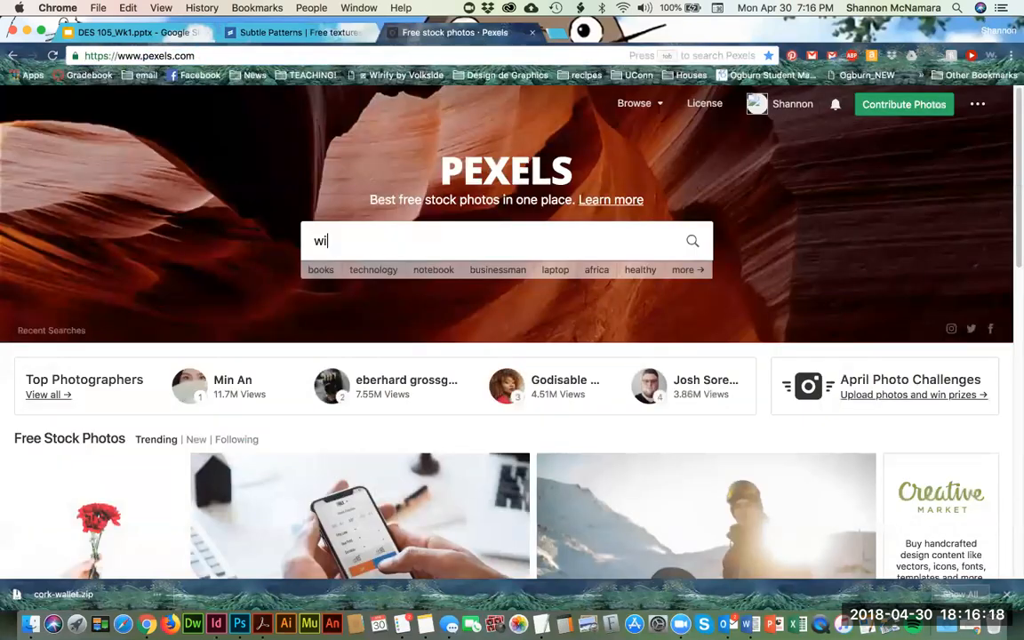
{"action": "type", "text": "ne glasses"}
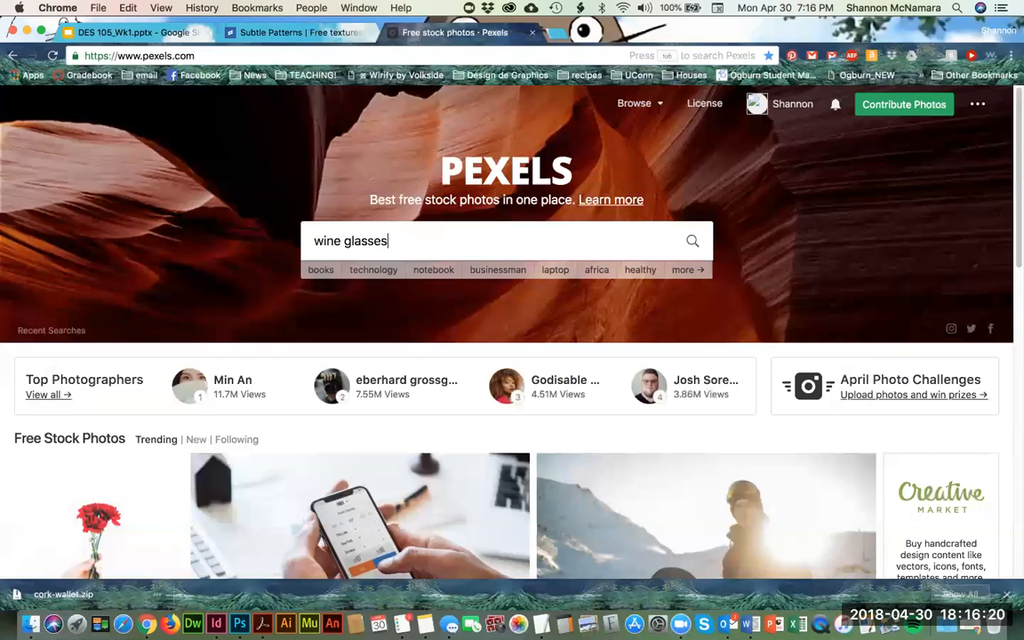
{"action": "left_click", "coordinate": [695, 243]}
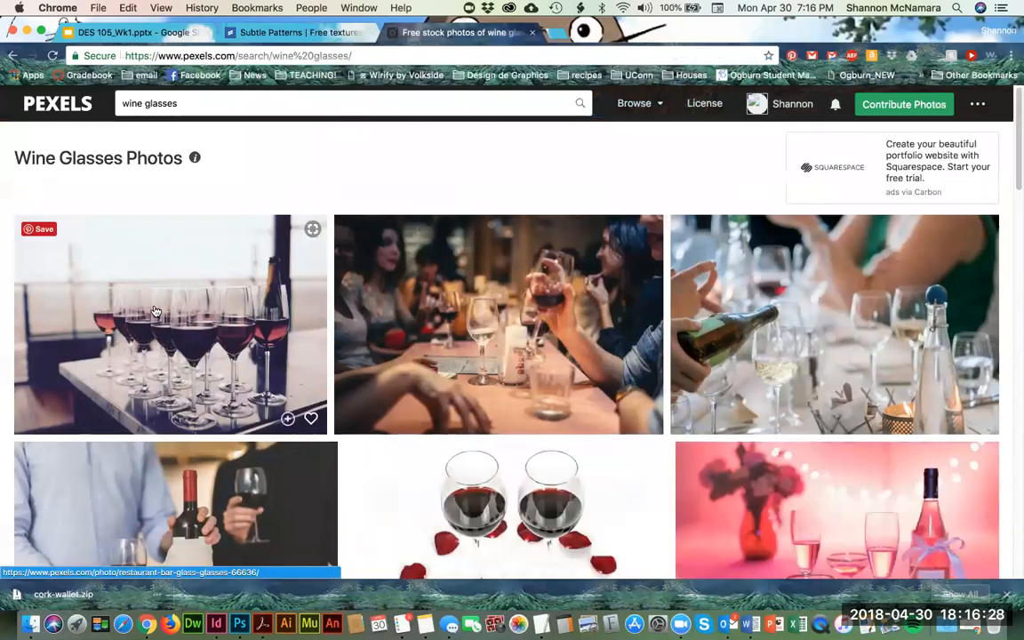
Step: Find the photo of an empty wine glass on a restaurant table with blurred lights and download it for free
{"action": "scroll", "coordinate": [153, 310], "scroll_direction": "down", "scroll_amount": 1}
{"action": "scroll", "coordinate": [152, 309], "scroll_direction": "down", "scroll_amount": 3}
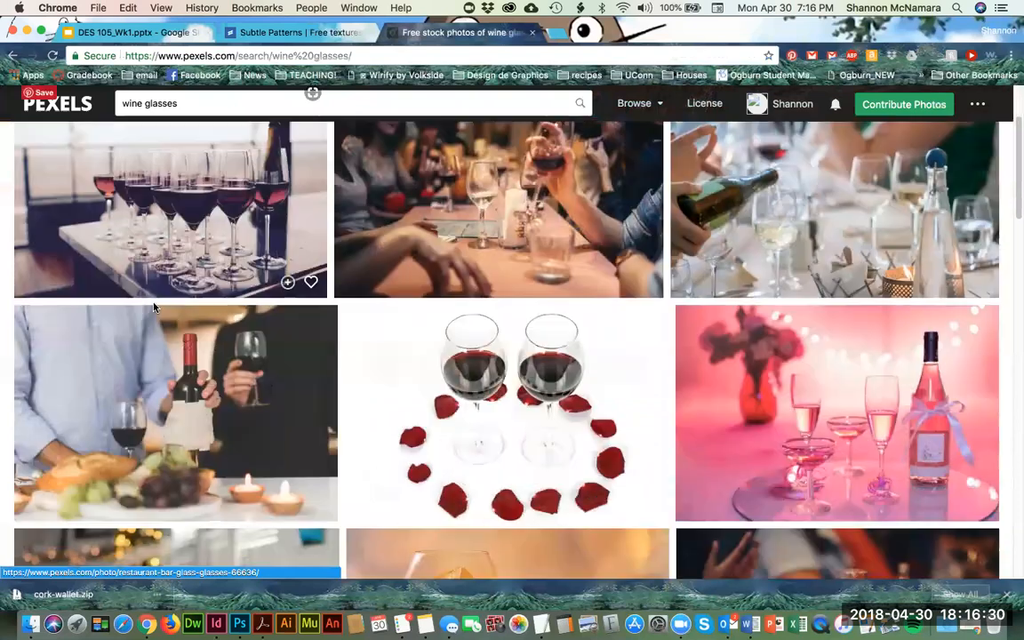
{"action": "scroll", "coordinate": [414, 381], "scroll_direction": "down", "scroll_amount": 4}
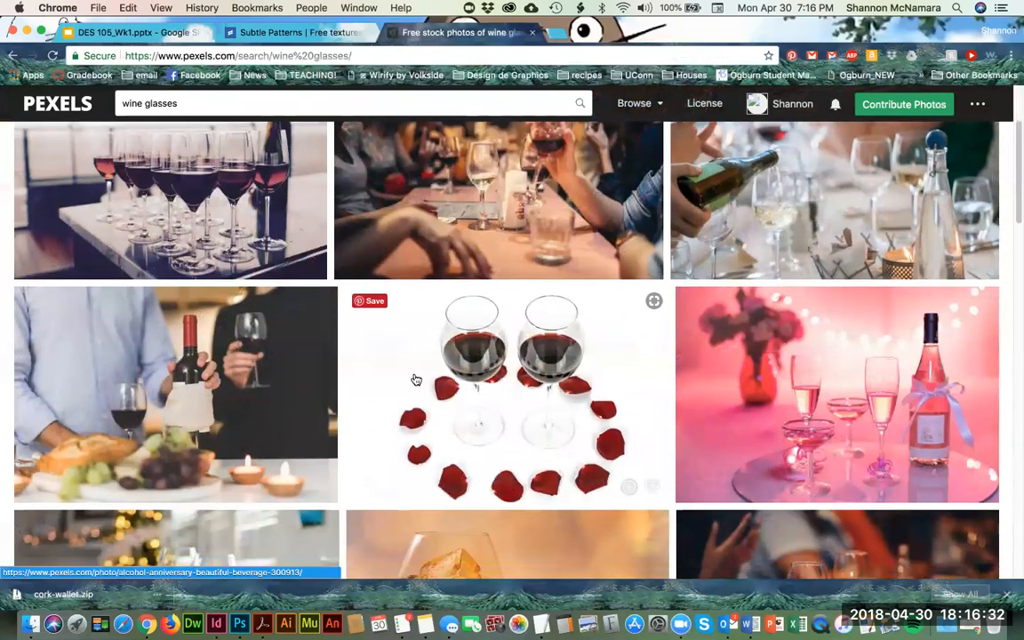
{"action": "scroll", "coordinate": [414, 381], "scroll_direction": "down", "scroll_amount": 3}
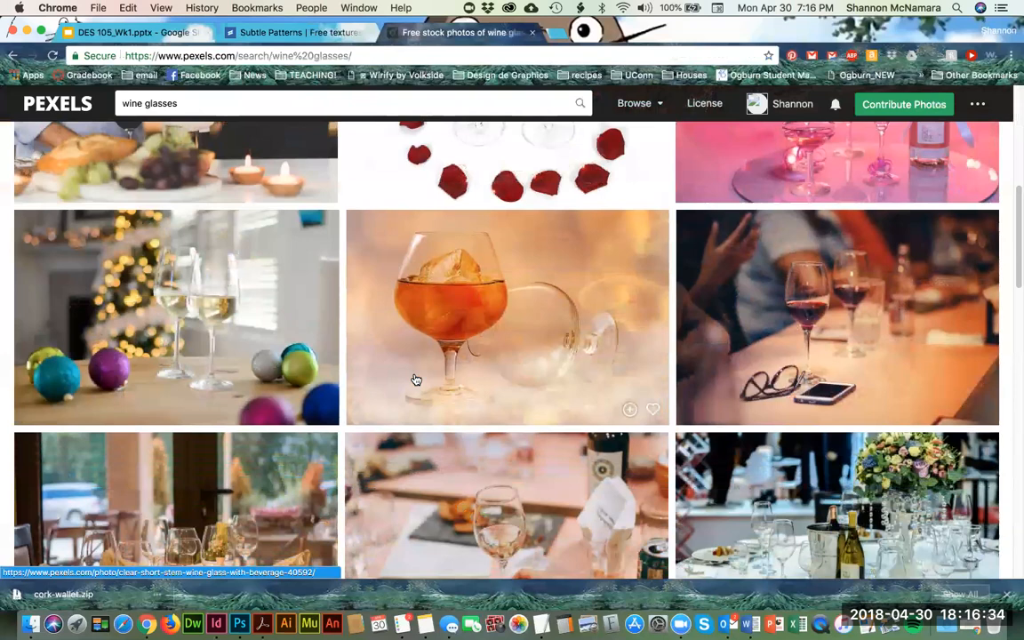
{"action": "scroll", "coordinate": [466, 325], "scroll_direction": "down", "scroll_amount": 6}
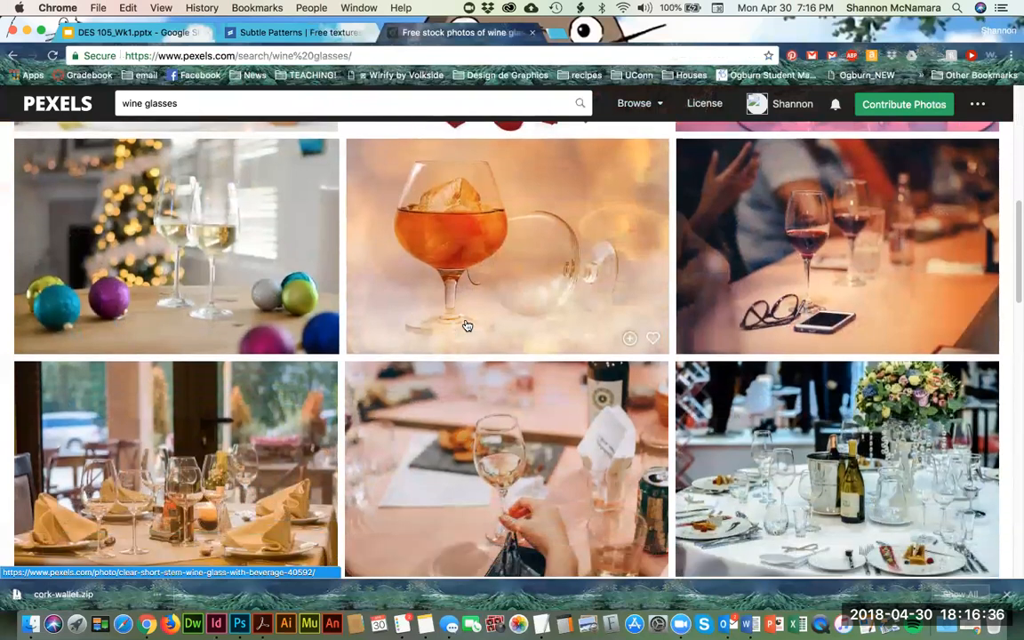
{"action": "scroll", "coordinate": [466, 326], "scroll_direction": "down", "scroll_amount": 7}
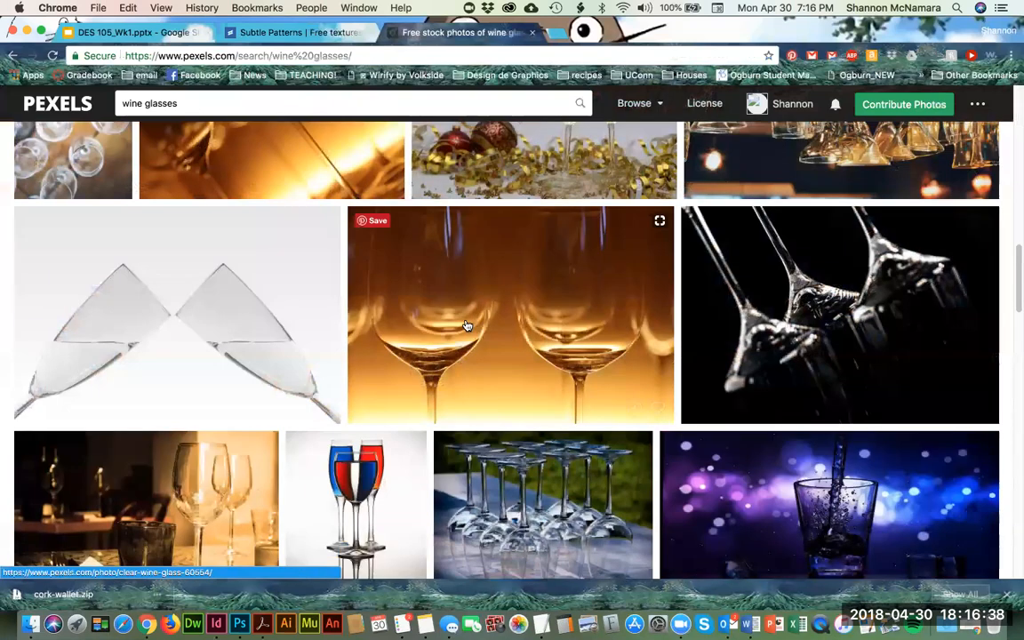
{"action": "scroll", "coordinate": [465, 326], "scroll_direction": "down", "scroll_amount": 7}
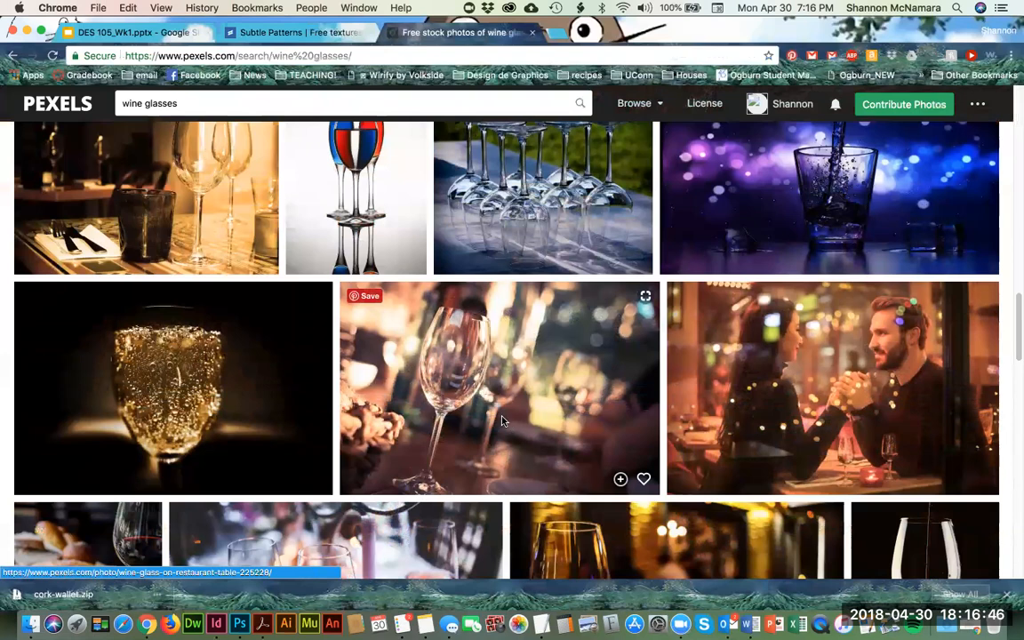
{"action": "left_click", "coordinate": [454, 379]}
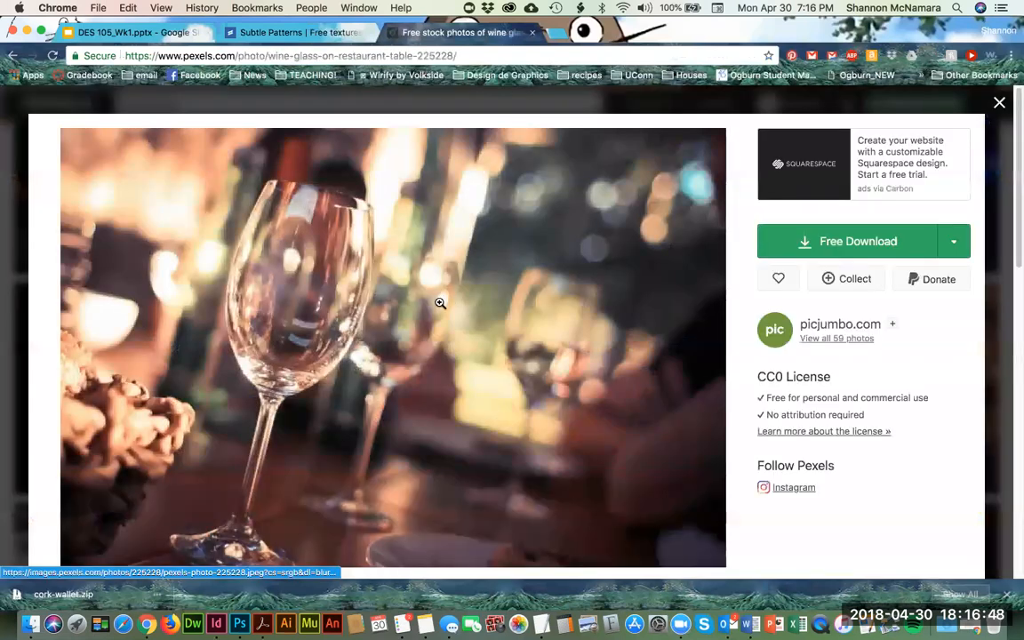
{"action": "left_click", "coordinate": [841, 245]}
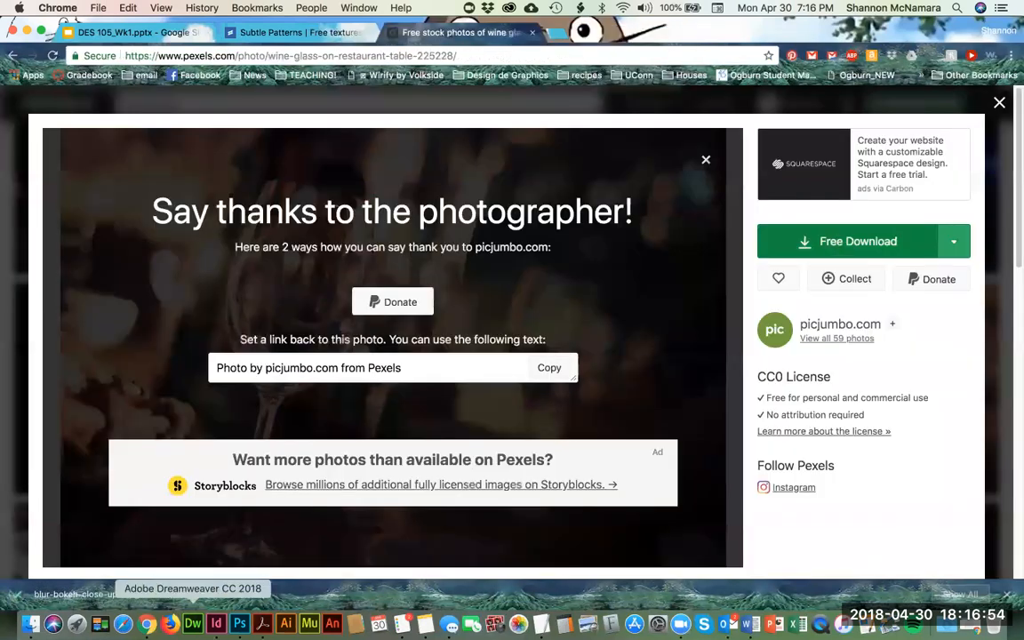
Step: Open the downloaded blur-bokeh-close-up-225228.jpg from the Downloads folder in Photoshop
{"action": "left_click", "coordinate": [31, 624]}
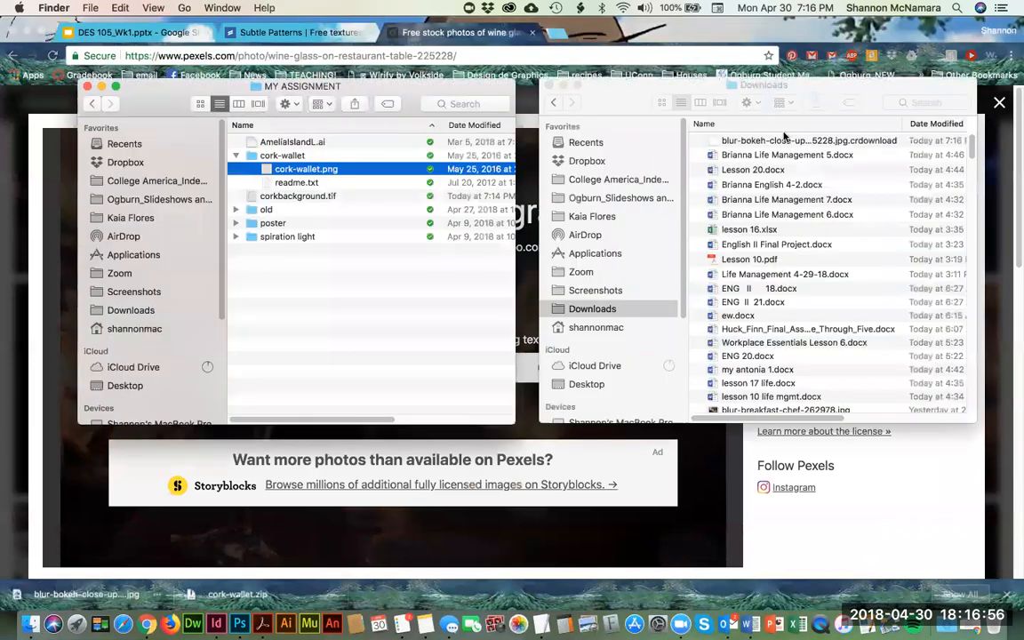
{"action": "left_click", "coordinate": [788, 87]}
{"action": "left_click", "coordinate": [757, 141]}
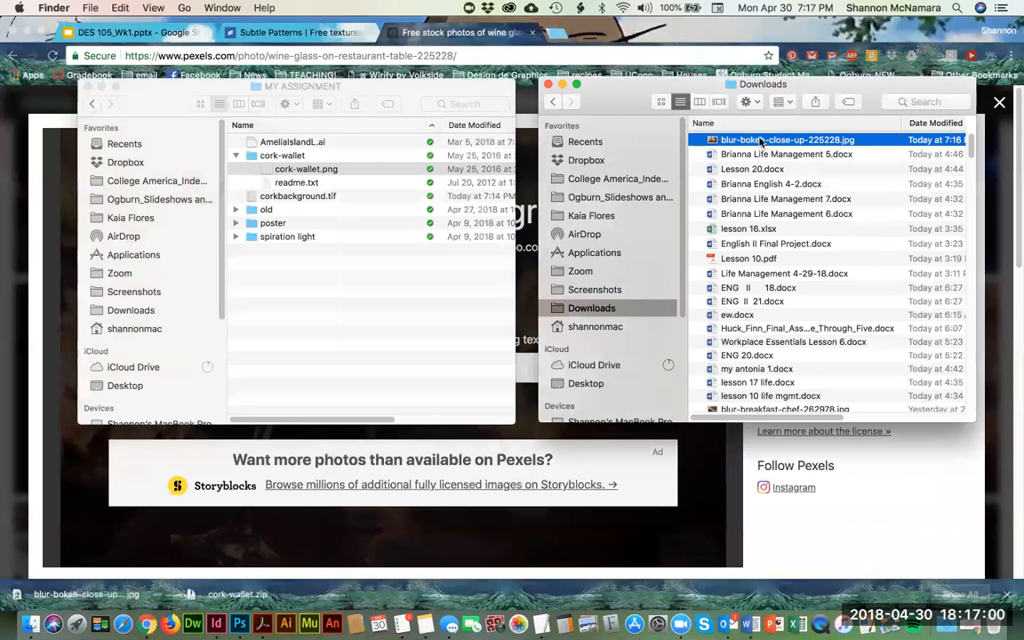
{"action": "left_click_drag", "start_coordinate": [732, 153], "coordinate": [240, 622]}
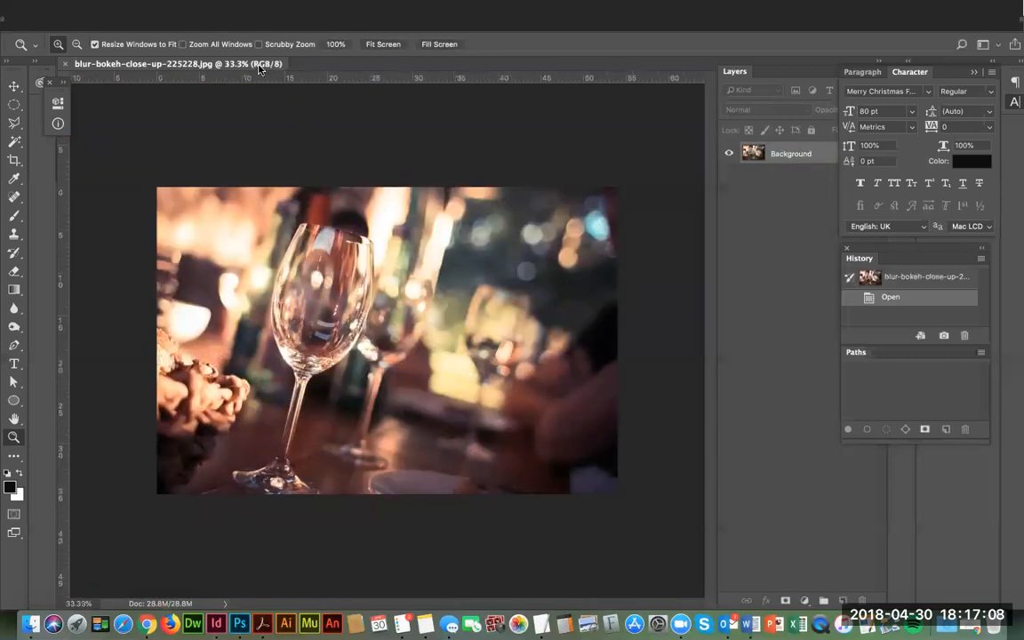
Step: Convert the wine glass photo to CMYK Color, accepting the U.S. Web Coated (SWOP) v2 profile
{"action": "left_click", "coordinate": [190, 8]}
{"action": "mouse_move", "coordinate": [209, 24]}
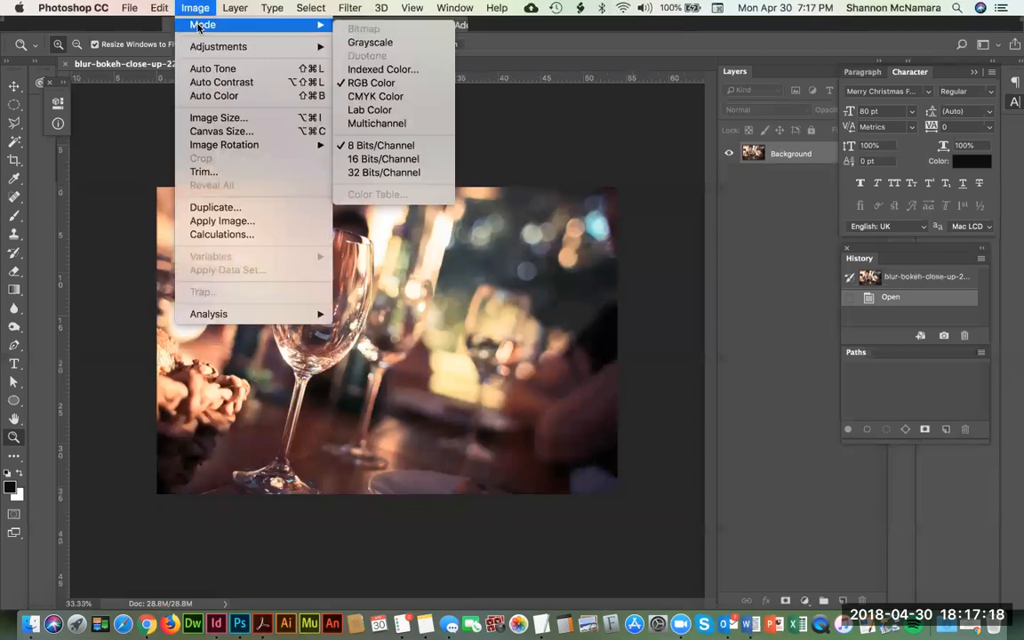
{"action": "left_click", "coordinate": [391, 97]}
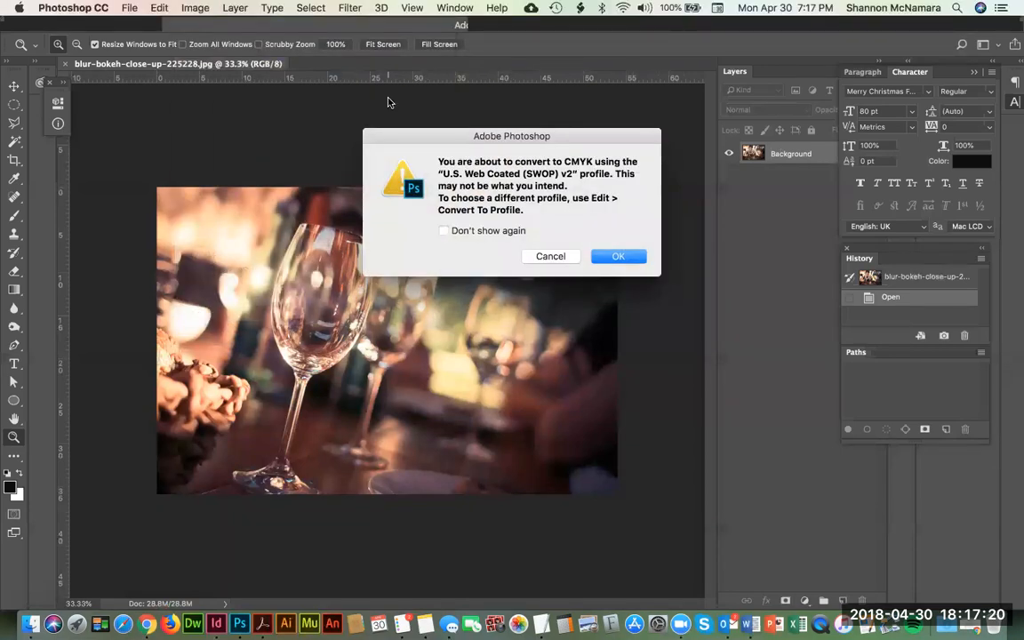
{"action": "left_click", "coordinate": [628, 257]}
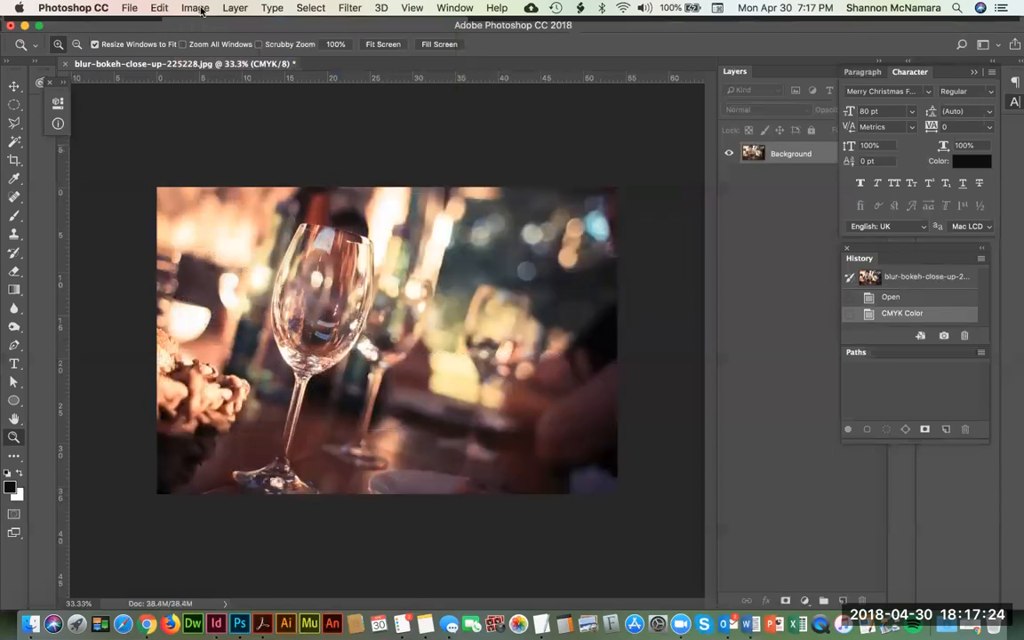
{"action": "left_click", "coordinate": [198, 9]}
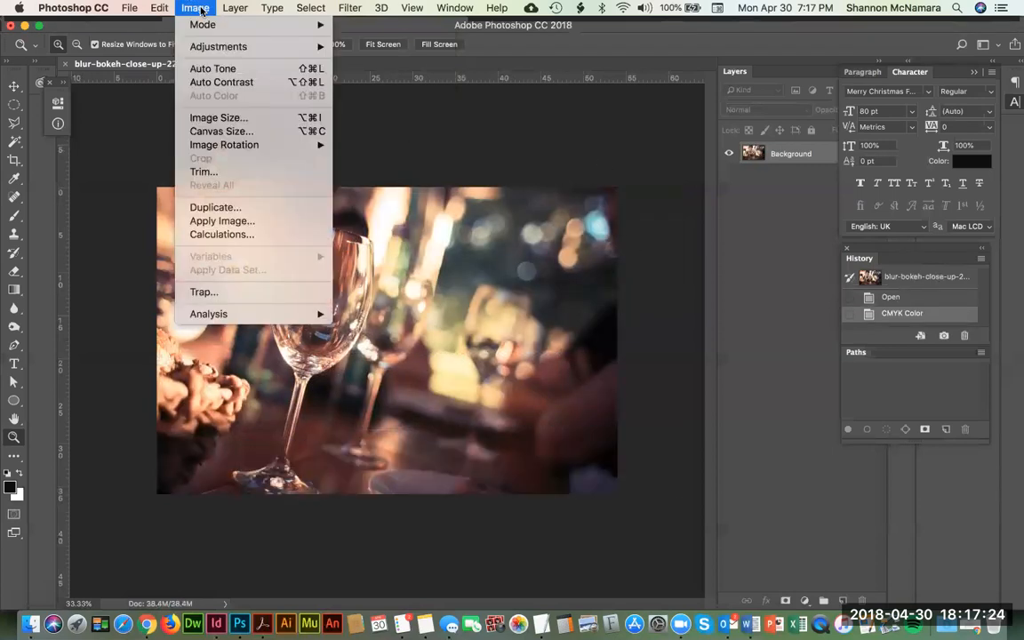
{"action": "left_click", "coordinate": [233, 118]}
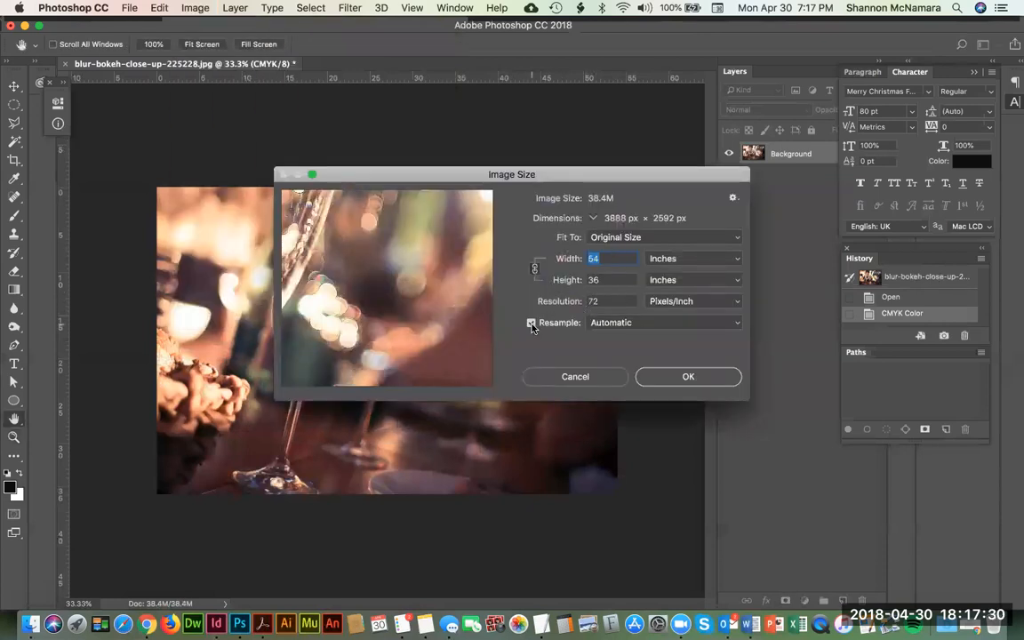
{"action": "left_click_drag", "start_coordinate": [611, 301], "coordinate": [576, 301]}
{"action": "type", "text": "300"}
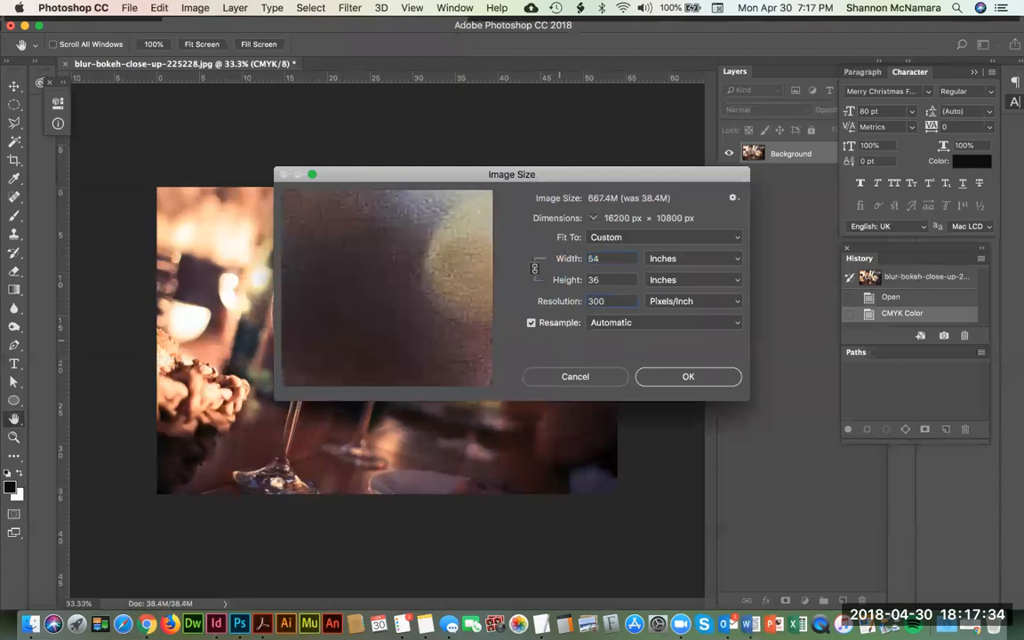
{"action": "key", "text": "Escape"}
Step: Set the wine glass photo's resolution to 300 pixels/inch with resampling turned off
{"action": "left_click", "coordinate": [195, 8]}
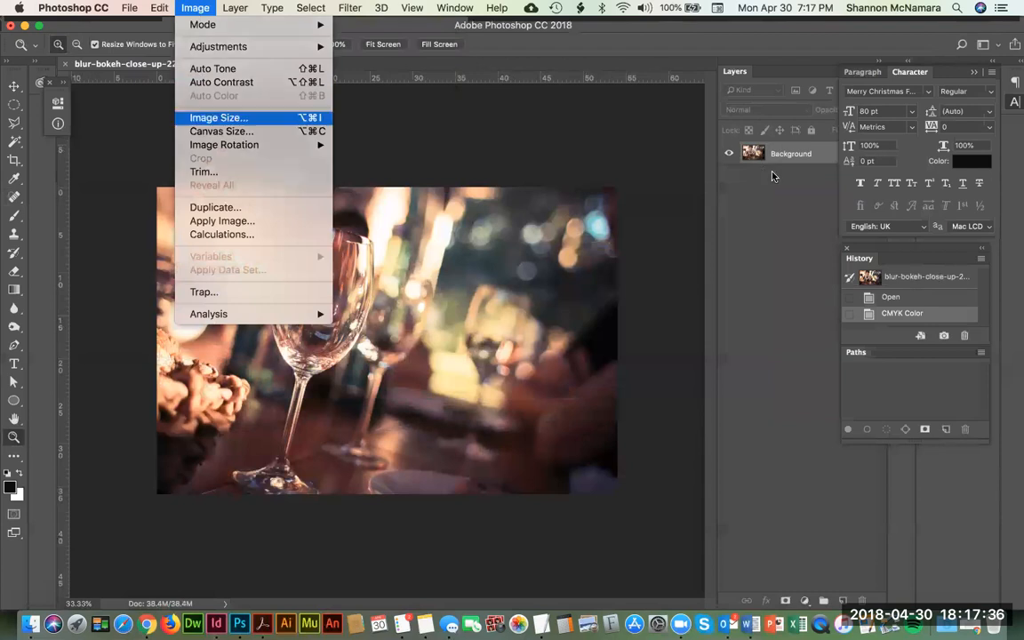
{"action": "left_click", "coordinate": [215, 117]}
{"action": "left_click", "coordinate": [531, 324]}
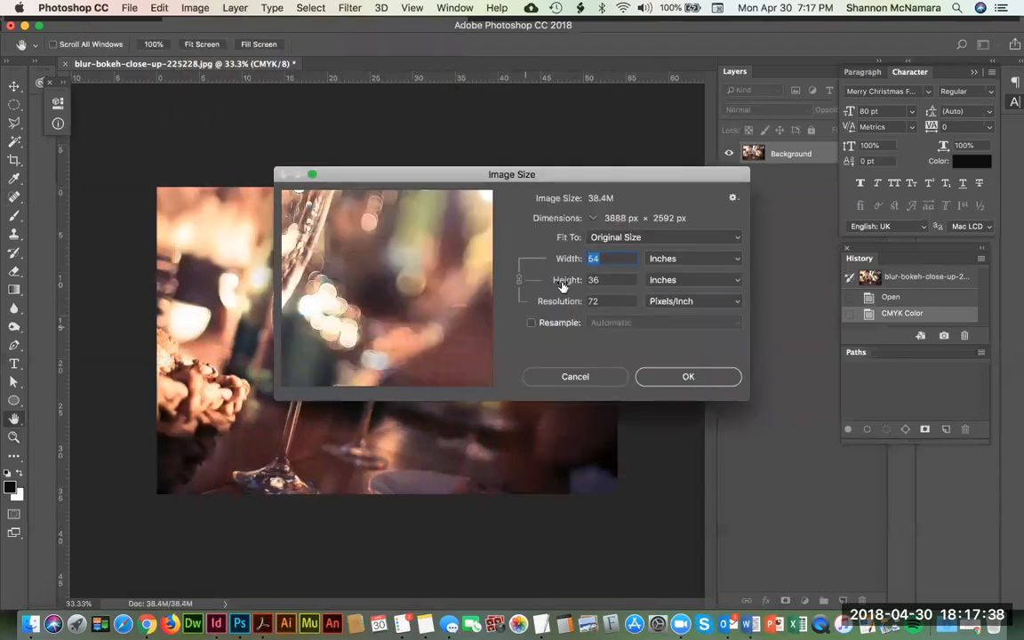
{"action": "double_click", "coordinate": [612, 300]}
{"action": "type", "text": "300"}
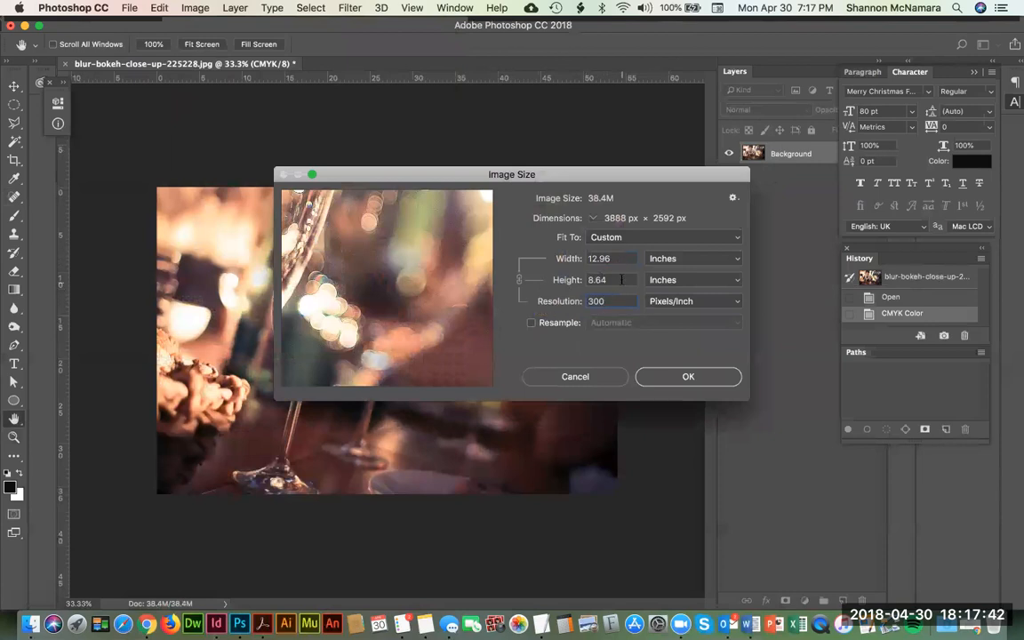
{"action": "left_click", "coordinate": [689, 377]}
{"action": "key", "text": "z"}
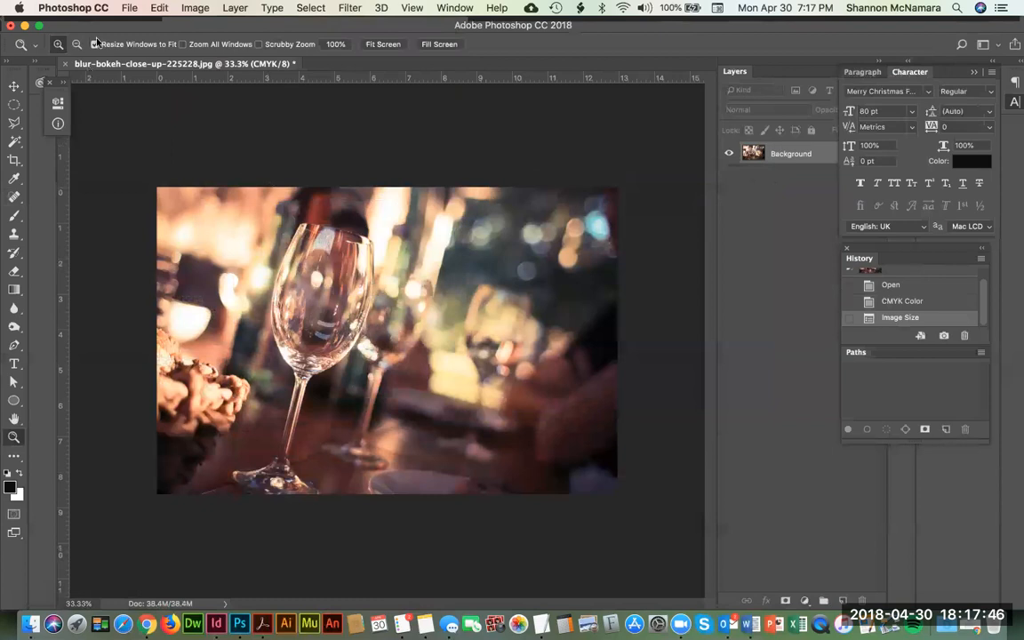
Step: Save the wine glass photo as a JPEG in the MY ASSIGNMENT folder with quality 12 (Maximum) and Baseline Optimized
{"action": "left_click", "coordinate": [130, 7]}
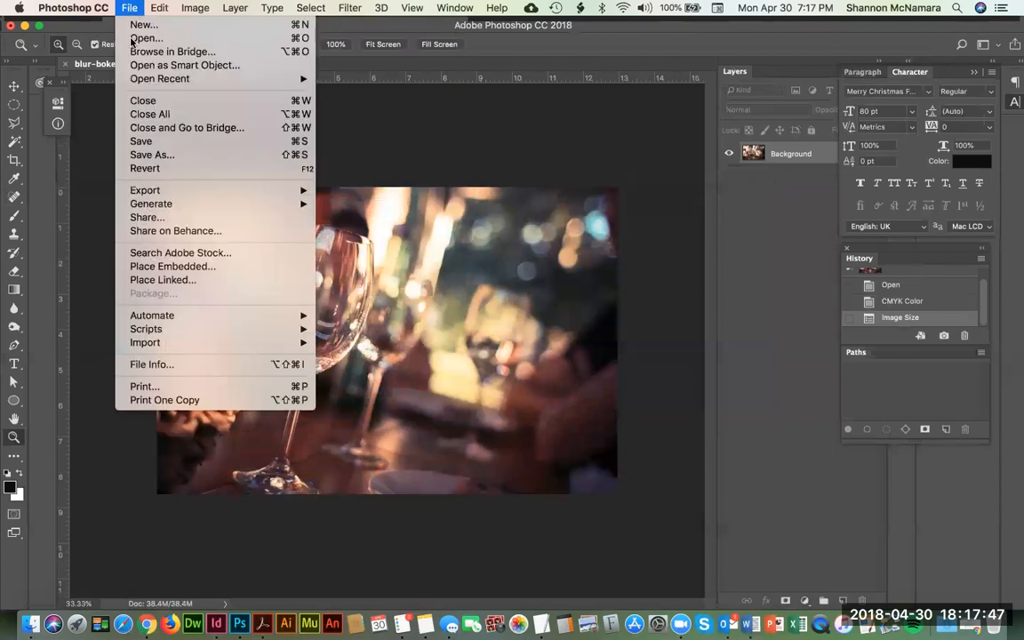
{"action": "left_click", "coordinate": [151, 153]}
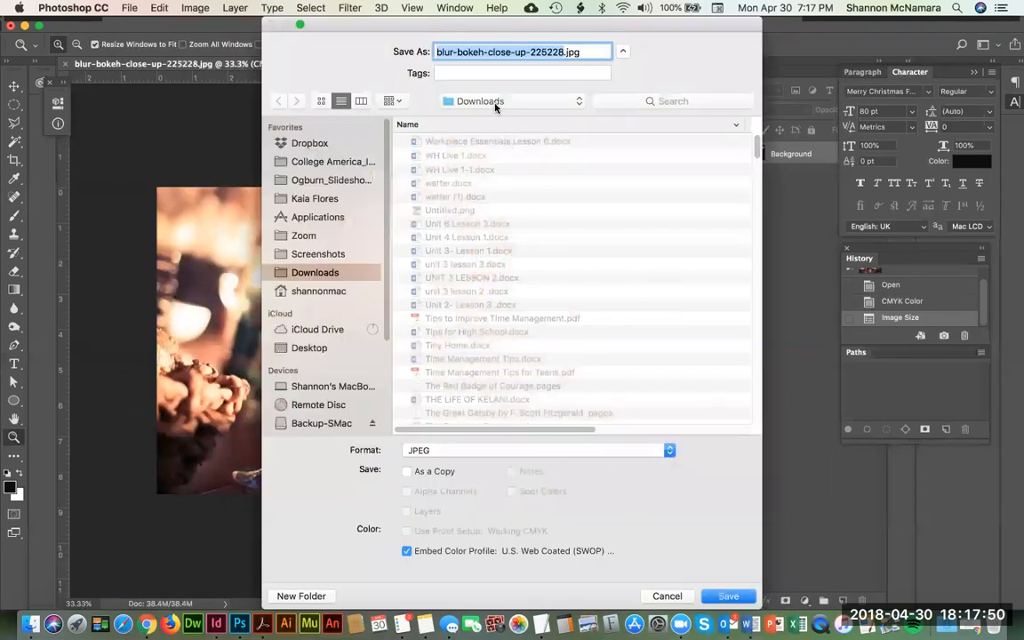
{"action": "left_click", "coordinate": [496, 103]}
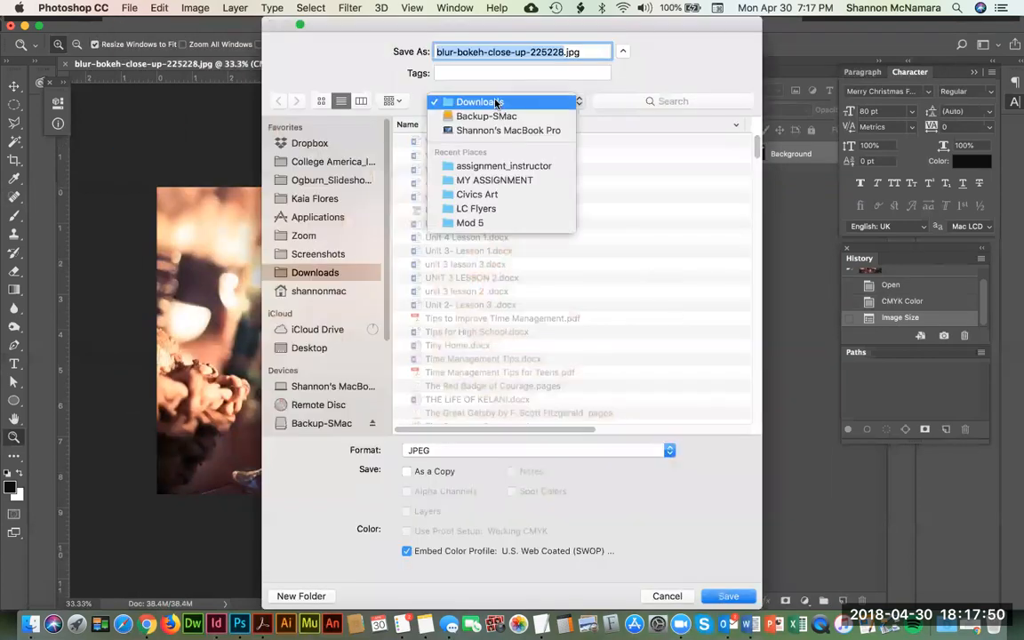
{"action": "left_click", "coordinate": [511, 183]}
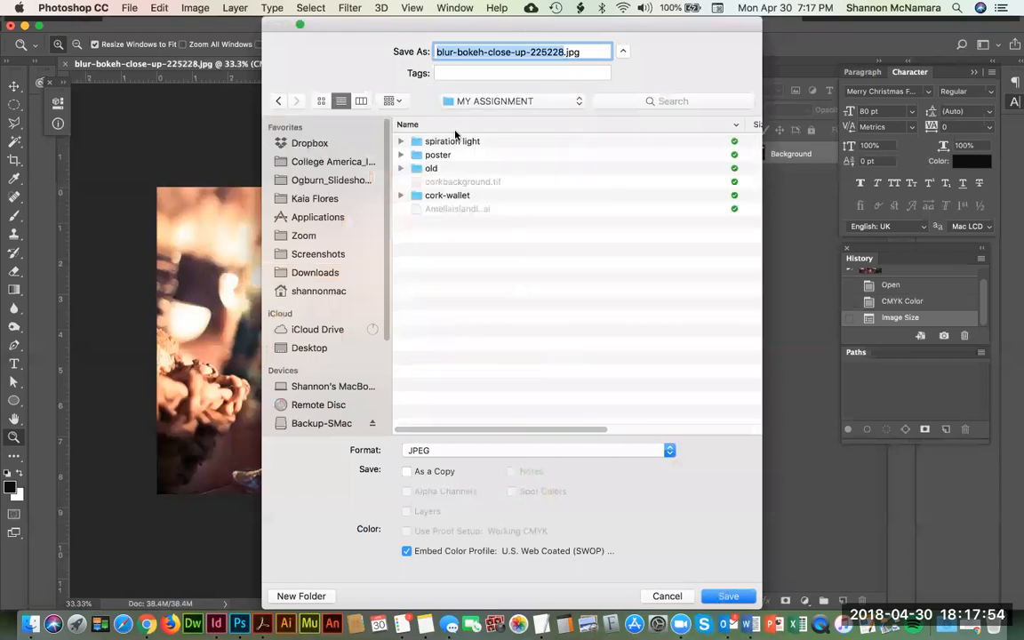
{"action": "left_click", "coordinate": [729, 596]}
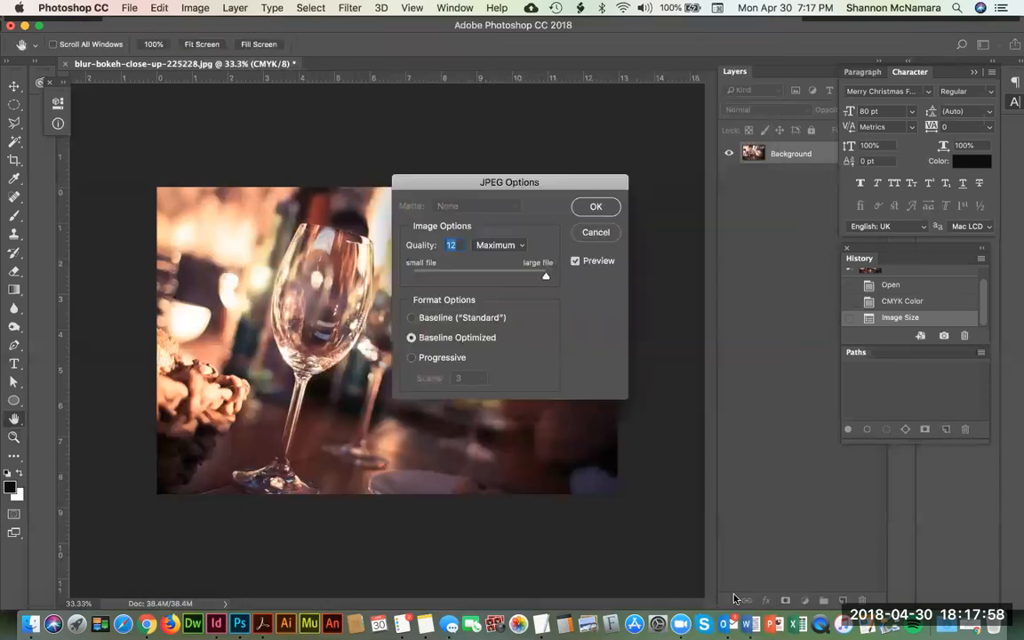
{"action": "left_click", "coordinate": [597, 206]}
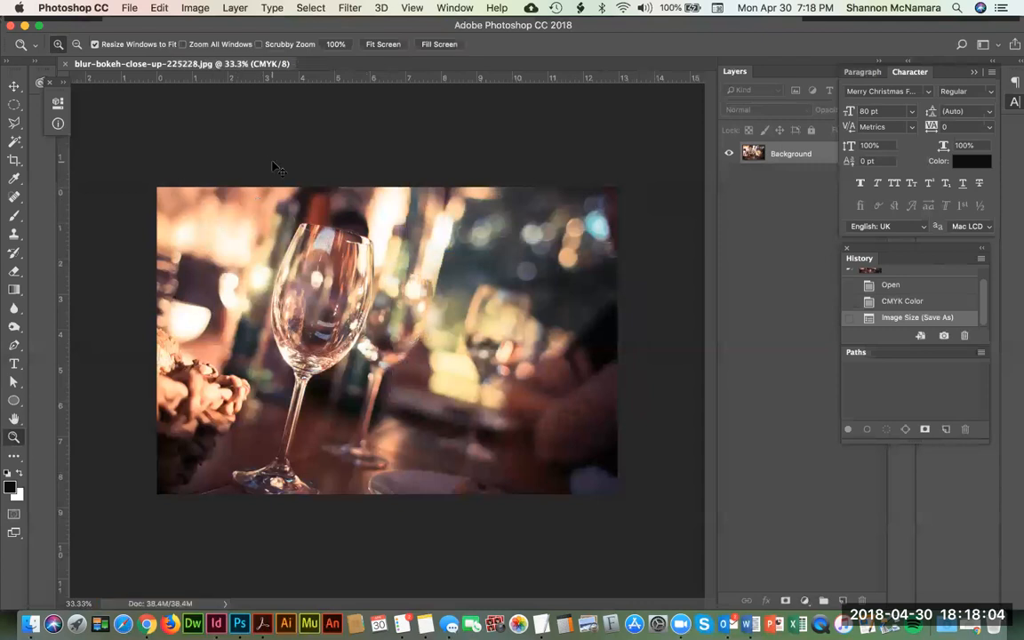
Step: Close the wine glass photo and switch to the untitled menu document in InDesign
{"action": "key", "text": "super+w"}
{"action": "key", "text": "super+Tab"}
{"action": "key", "text": "super+Tab"}
{"action": "key", "text": "super+Tab"}
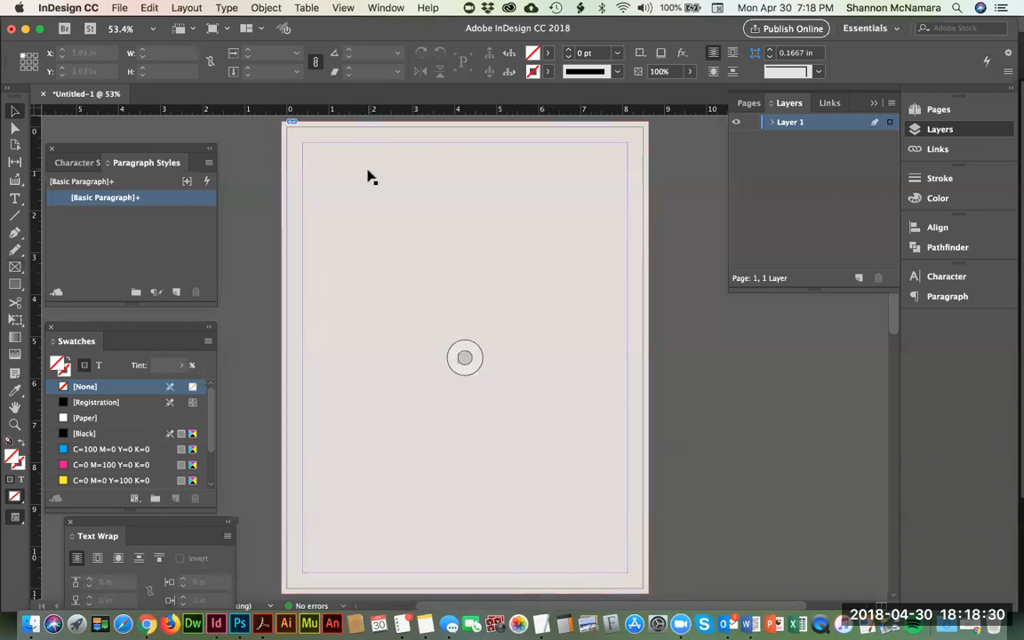
Step: Try placing blur-bokeh-close-up-225228.jpg on the page at its full size, and delete it
{"action": "left_click", "coordinate": [117, 8]}
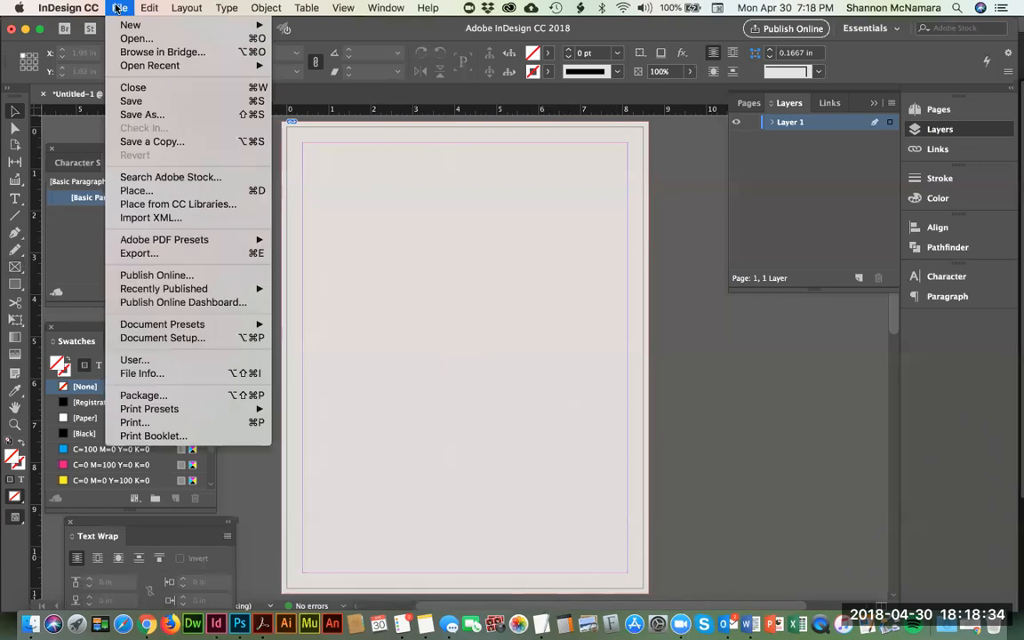
{"action": "mouse_move", "coordinate": [142, 8]}
{"action": "left_click", "coordinate": [142, 191]}
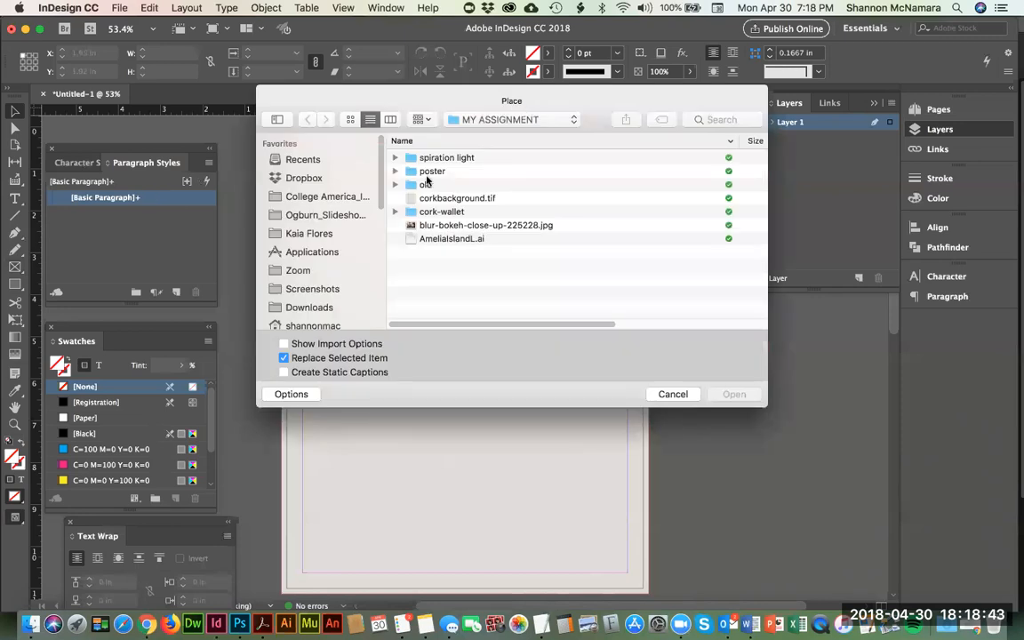
{"action": "left_click", "coordinate": [450, 225]}
{"action": "left_click", "coordinate": [741, 392]}
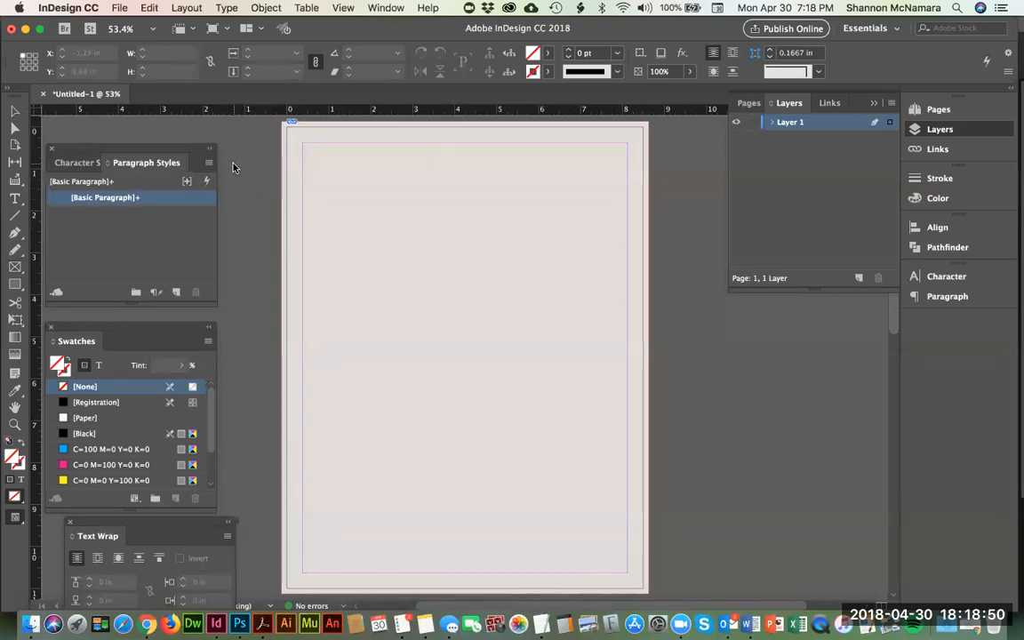
{"action": "left_click", "coordinate": [234, 164]}
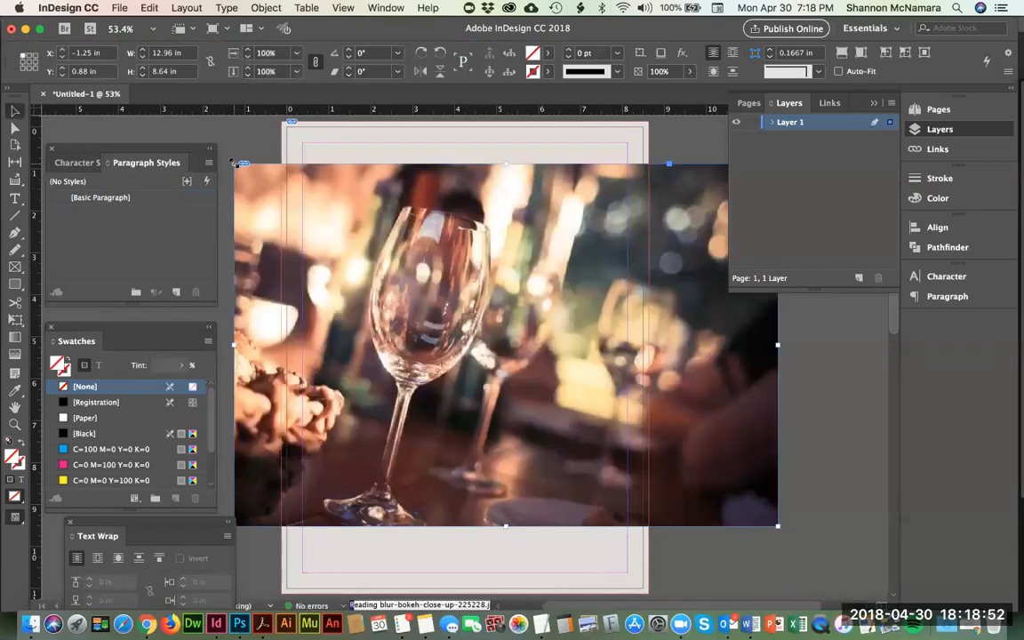
{"action": "key", "text": "Delete"}
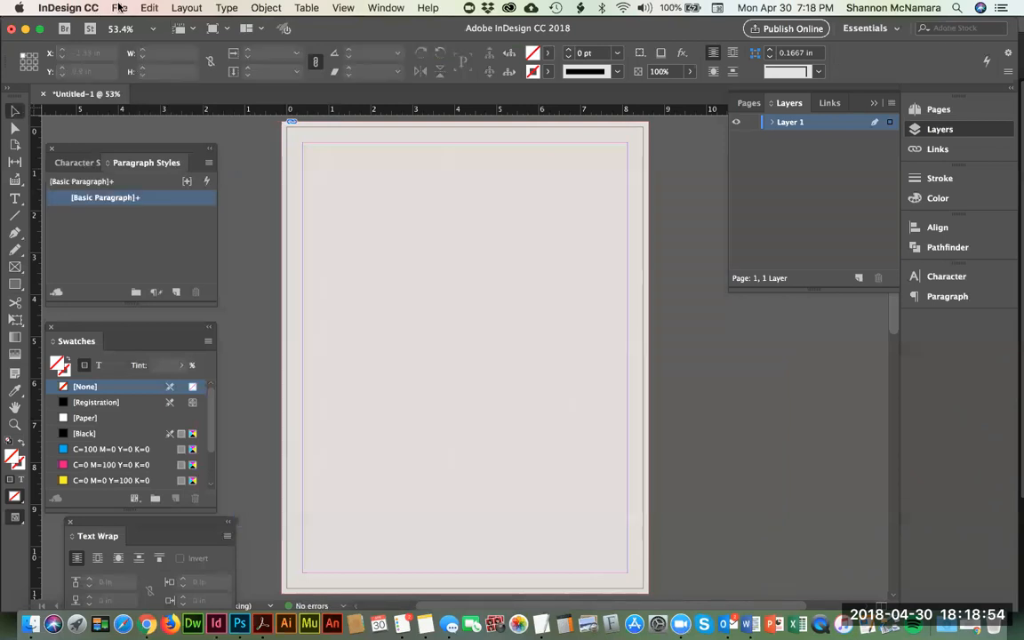
Step: Try placing blur-bokeh-close-up-225228.jpg scaled across the page from bleed to bleed, about 8.75 × 5.83 in, and undo it
{"action": "key", "text": "super+d"}
{"action": "left_click_drag", "start_coordinate": [436, 212], "coordinate": [446, 229]}
{"action": "double_click", "coordinate": [444, 213]}
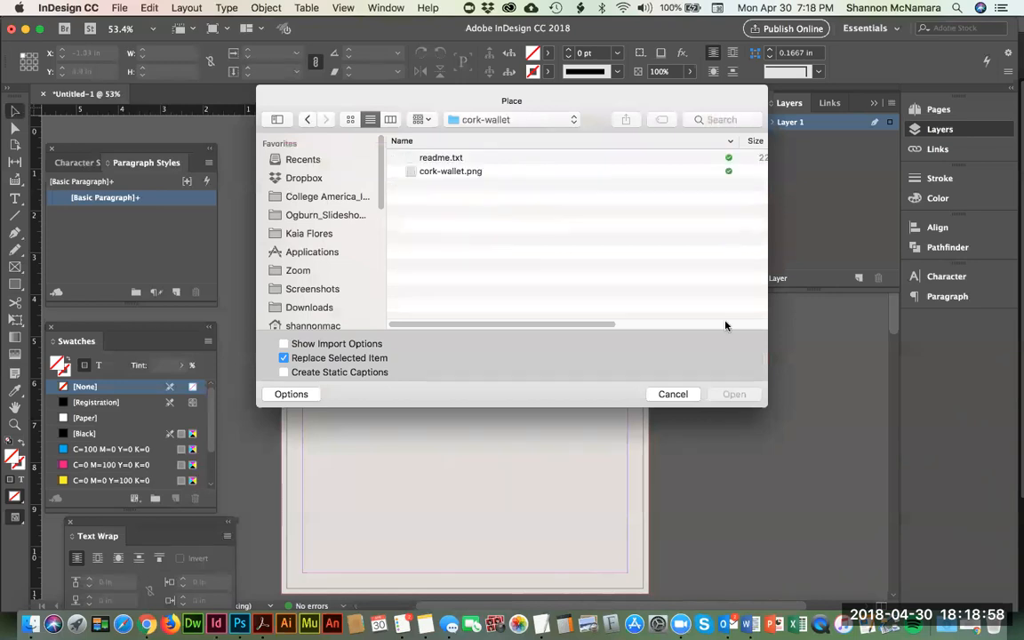
{"action": "left_click", "coordinate": [307, 119]}
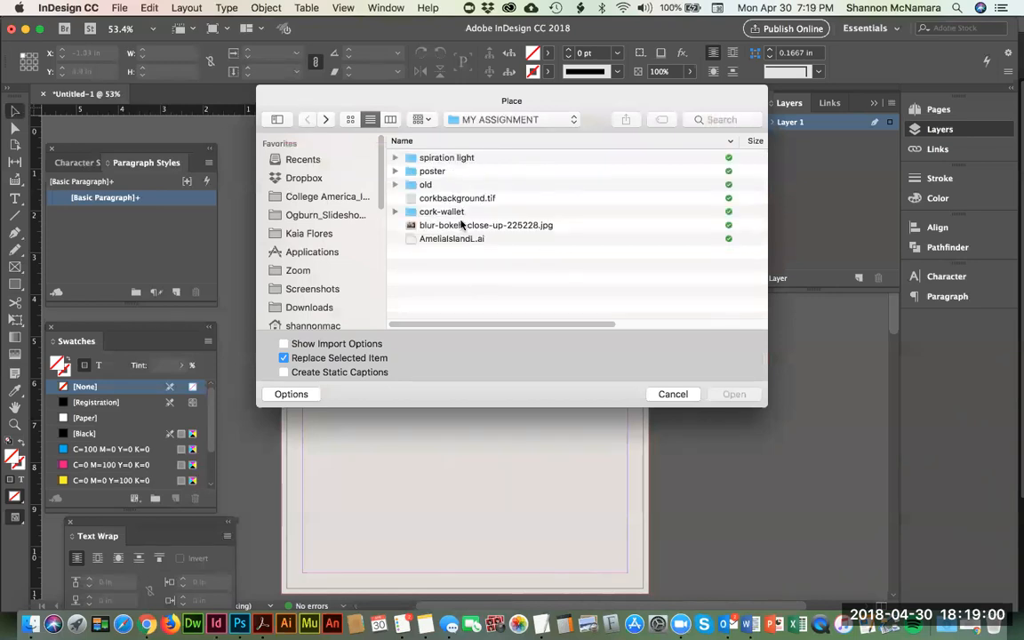
{"action": "left_click", "coordinate": [464, 225]}
{"action": "key", "text": "Return"}
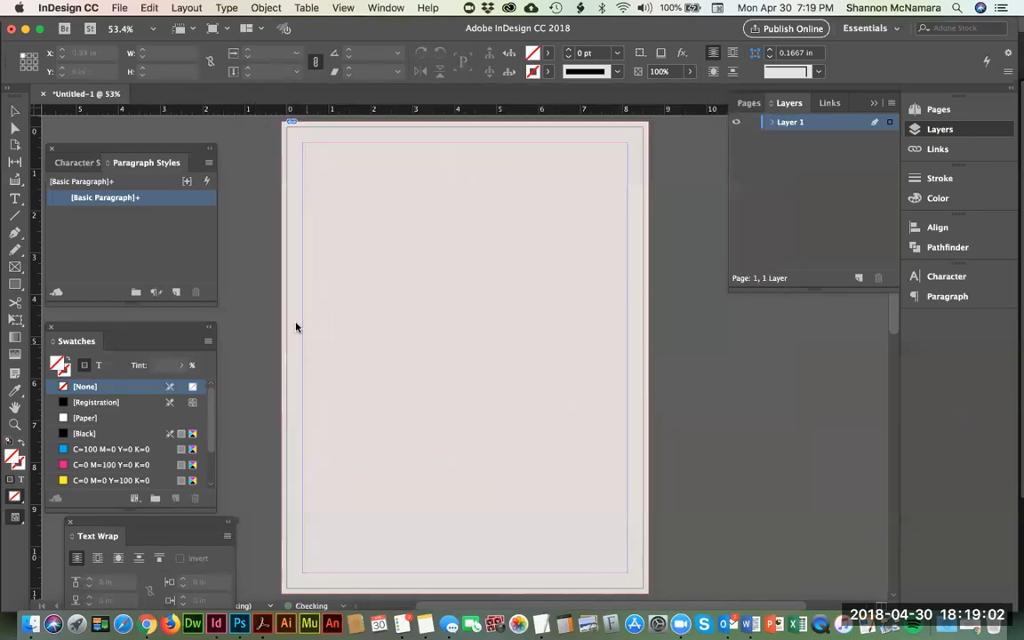
{"action": "left_click_drag", "start_coordinate": [283, 304], "coordinate": [647, 509]}
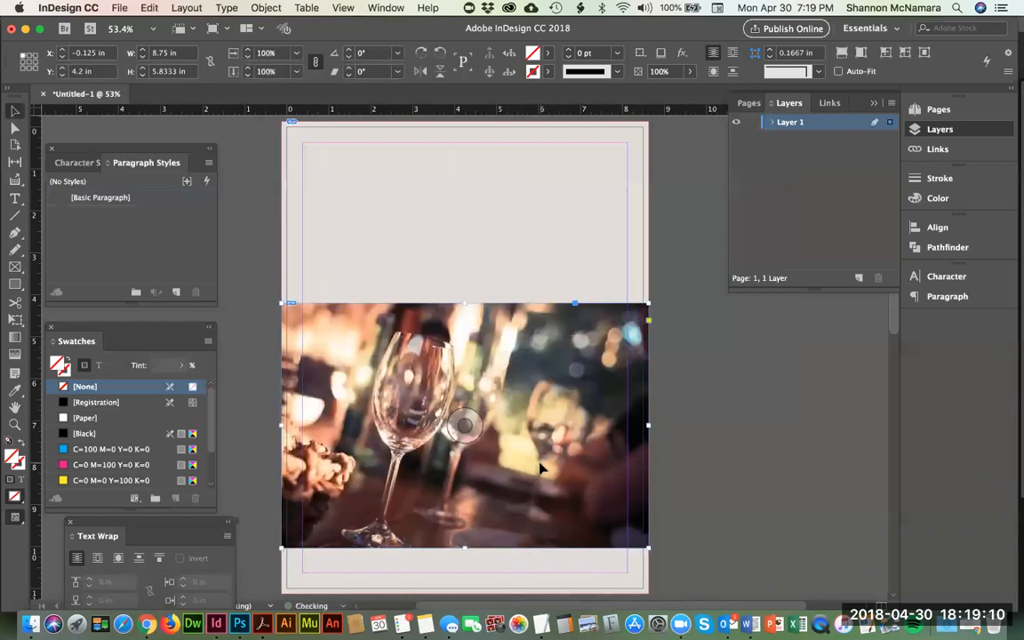
{"action": "key", "text": "super+z"}
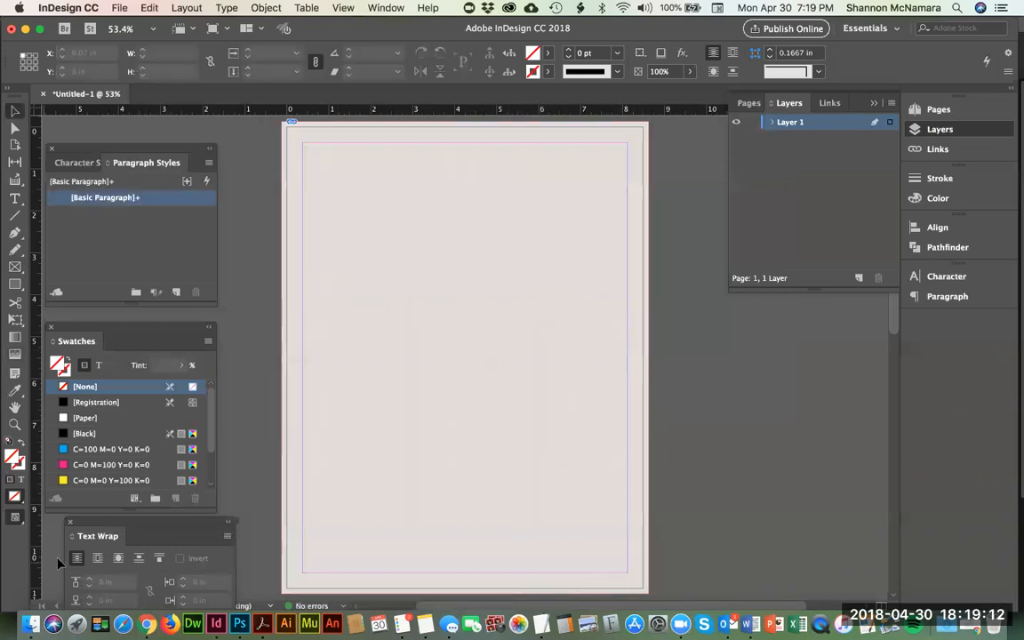
Step: Try placing blur-bokeh-close-up-225228.jpg straight from the MY ASSIGNMENT folder in Finder, and undo the placement
{"action": "left_click", "coordinate": [30, 624]}
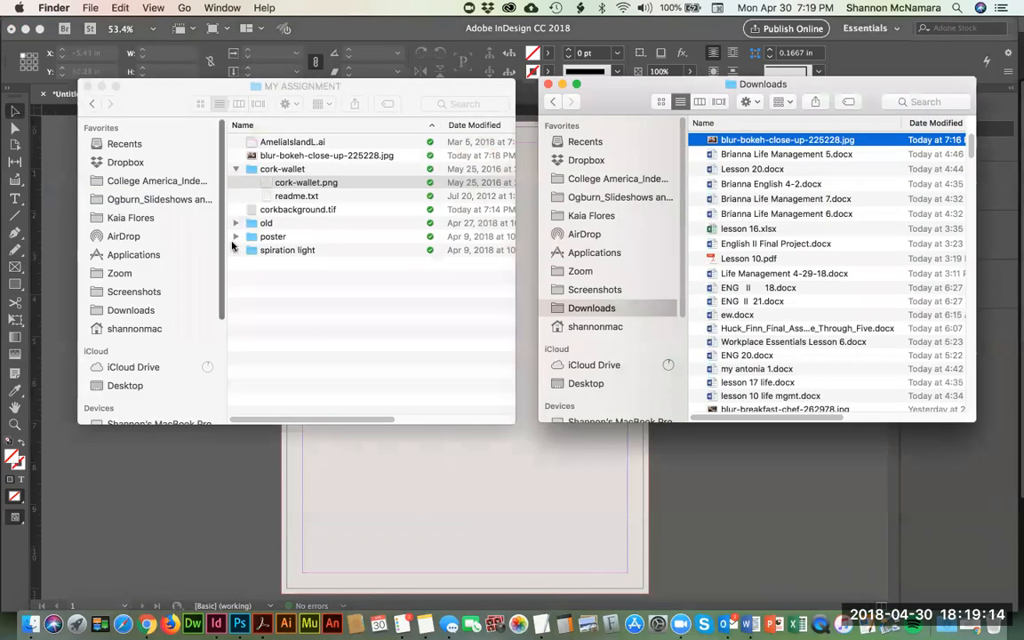
{"action": "left_click", "coordinate": [279, 162]}
{"action": "left_click", "coordinate": [287, 156]}
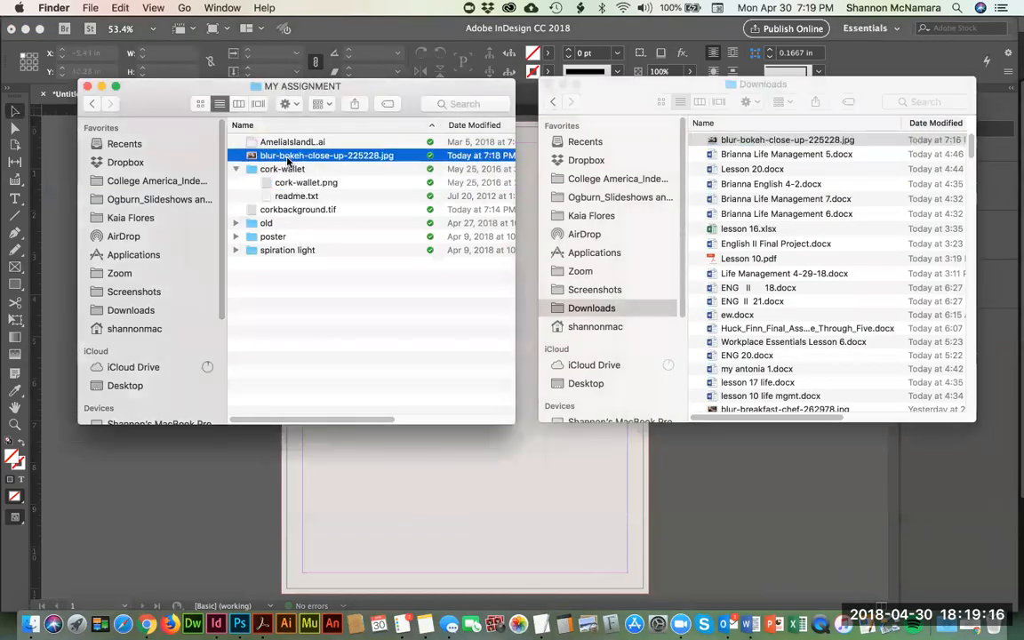
{"action": "left_click_drag", "start_coordinate": [289, 162], "coordinate": [583, 476]}
{"action": "left_click", "coordinate": [691, 477]}
{"action": "key", "text": "super+z"}
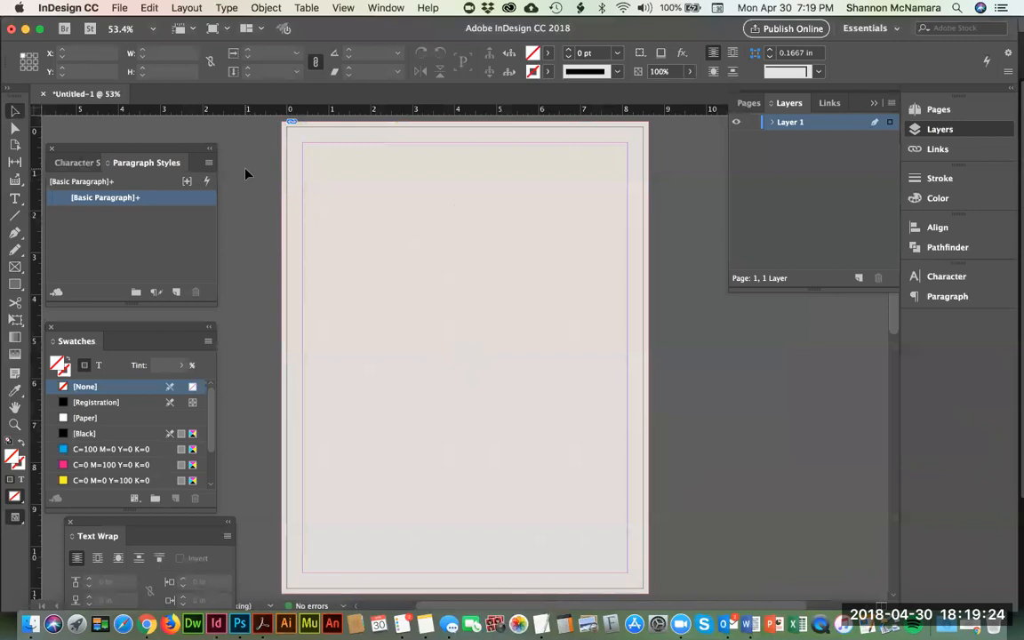
Step: Draw a rectangle frame about 8.75 × 4.65 in across the lower page to the bleed edges and place blur-bokeh-close-up-225228.jpg inside it
{"action": "left_click", "coordinate": [14, 266]}
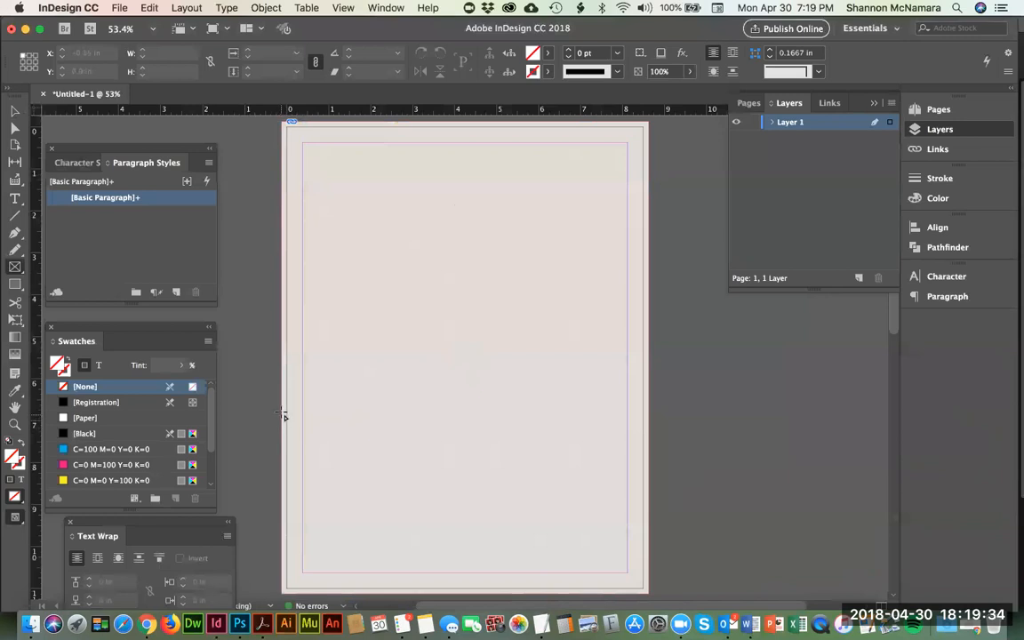
{"action": "left_click_drag", "start_coordinate": [283, 400], "coordinate": [648, 594]}
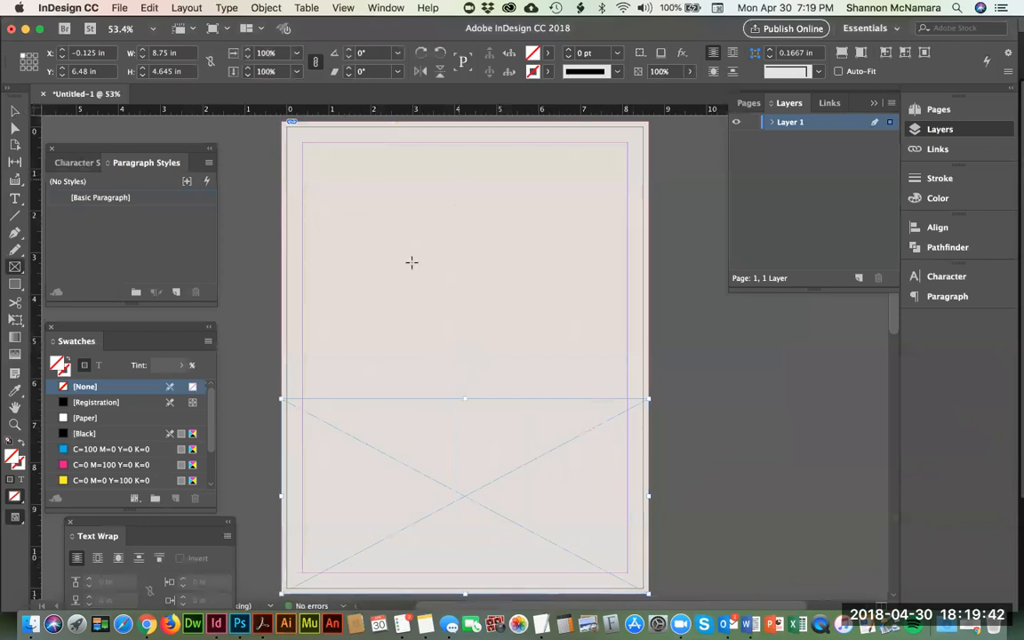
{"action": "left_click", "coordinate": [110, 8]}
{"action": "left_click", "coordinate": [149, 190]}
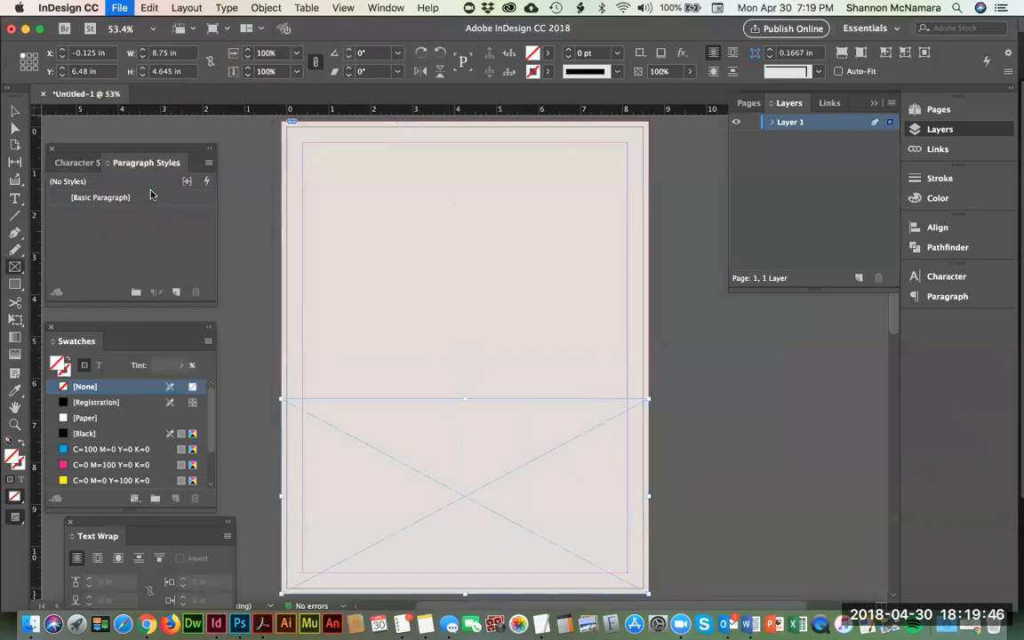
{"action": "left_click", "coordinate": [445, 225]}
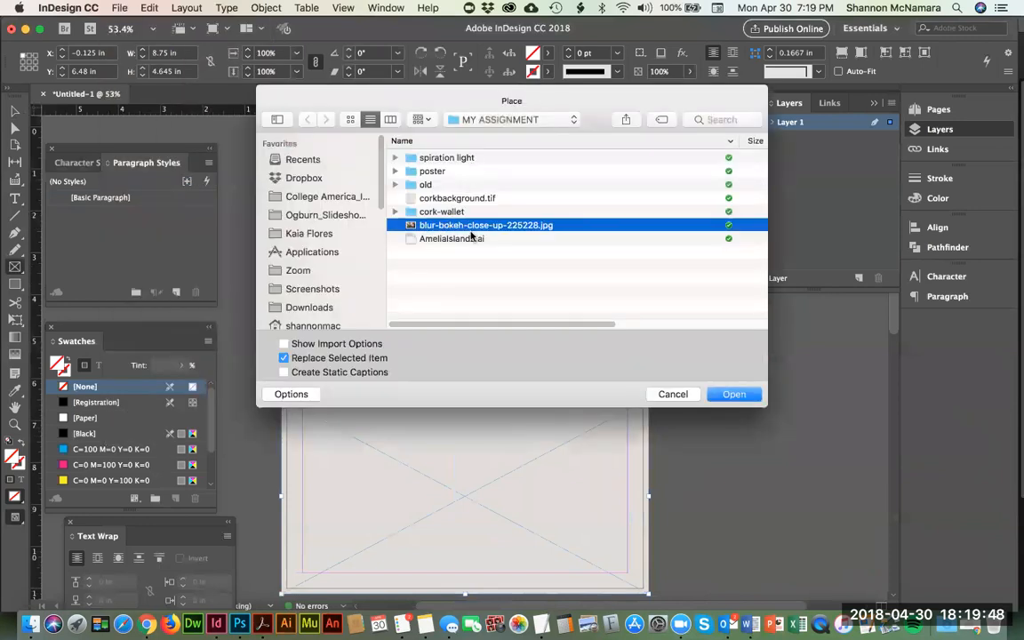
{"action": "left_click", "coordinate": [734, 394]}
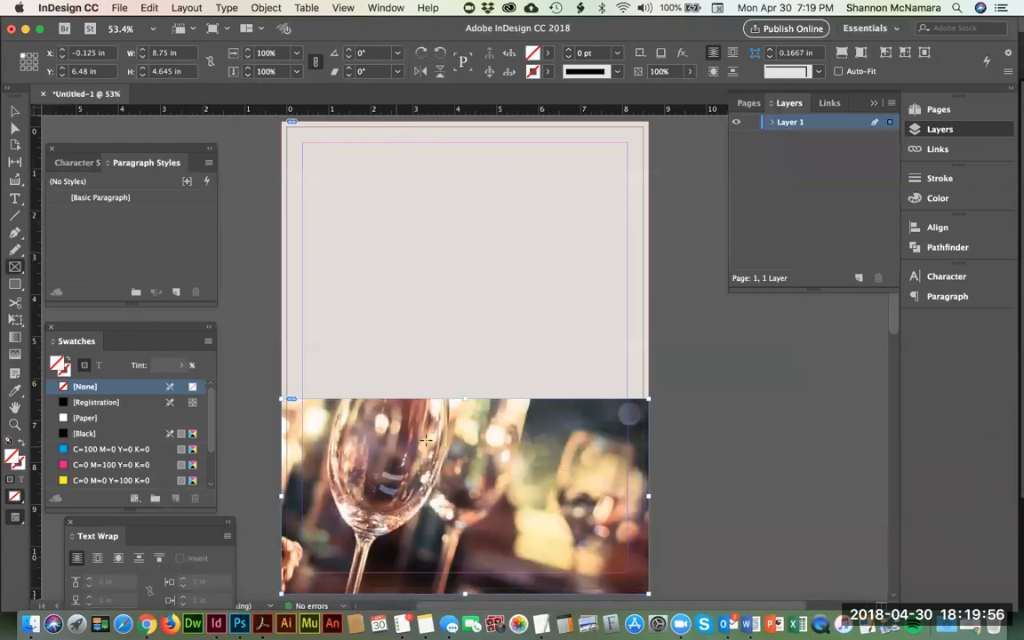
Step: Try the Fit Content to Frame and Fit Content Proportionally options on the framed wine glass photo
{"action": "left_click", "coordinate": [266, 7]}
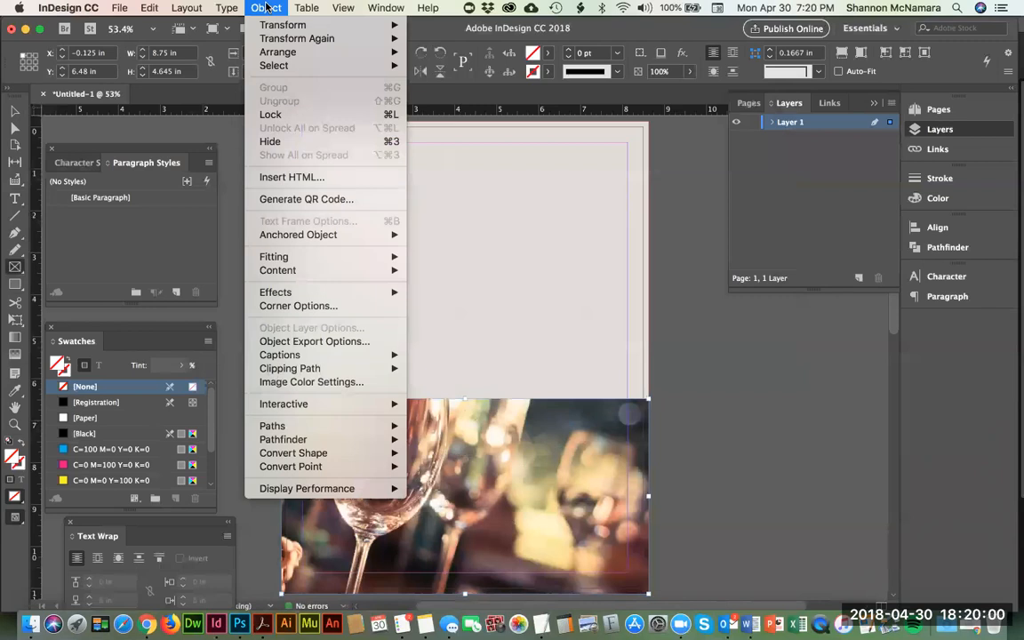
{"action": "mouse_move", "coordinate": [285, 261]}
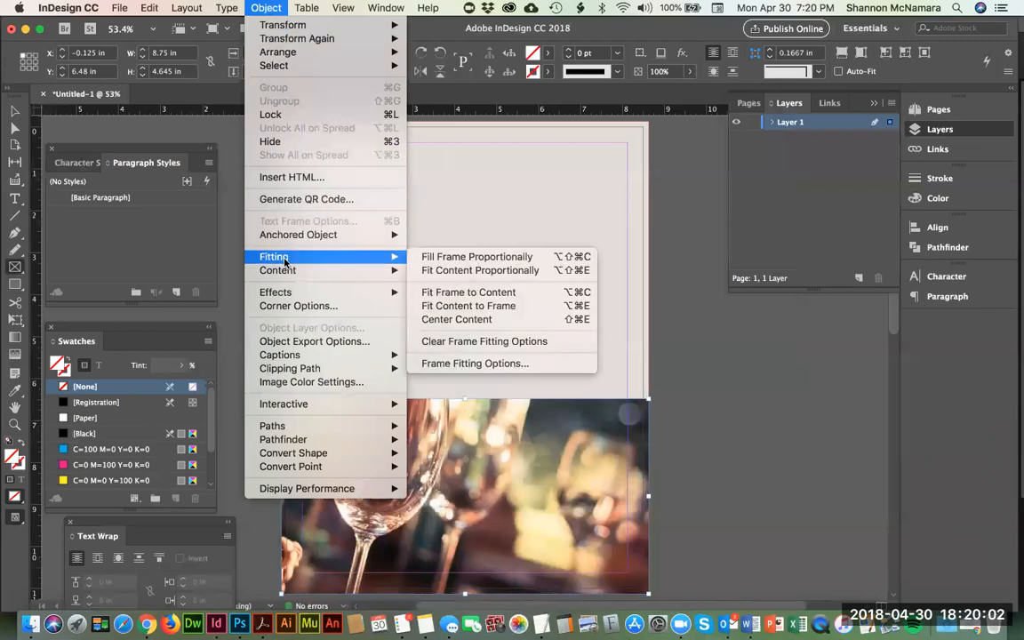
{"action": "left_click", "coordinate": [466, 306]}
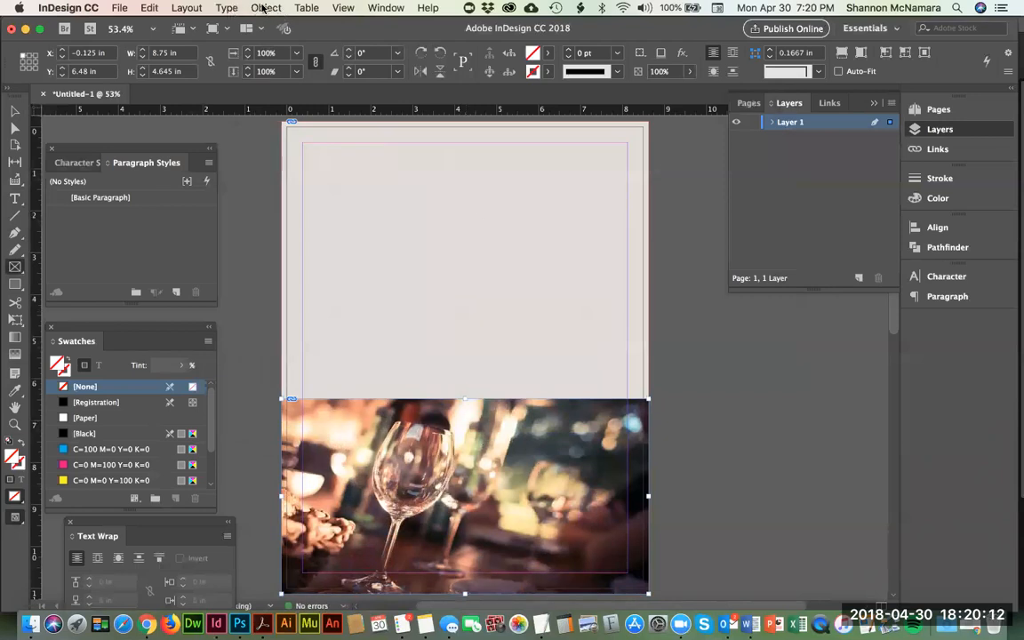
{"action": "left_click", "coordinate": [264, 7]}
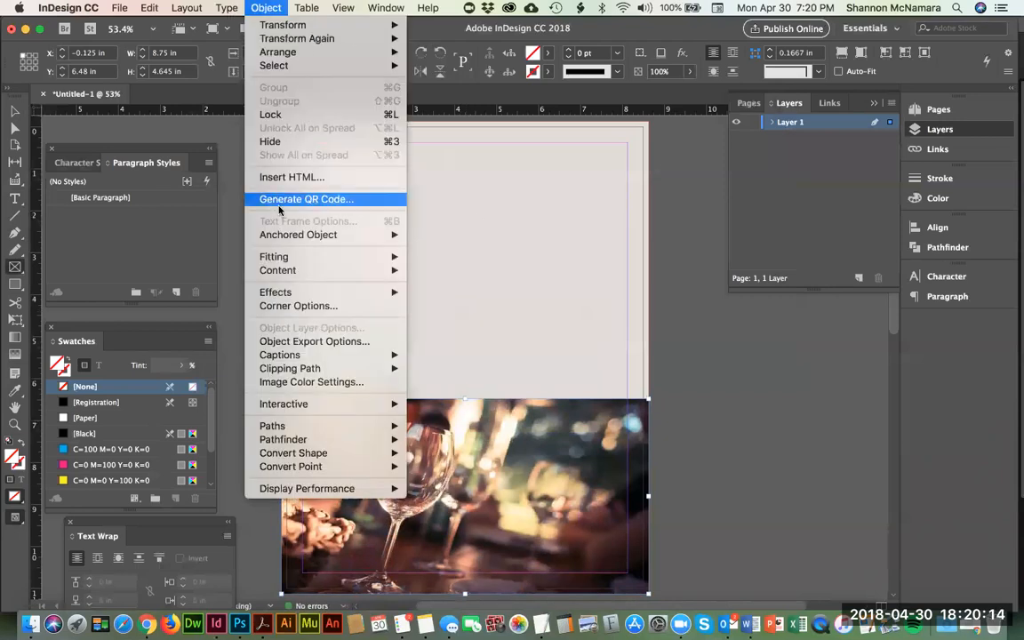
{"action": "mouse_move", "coordinate": [366, 256]}
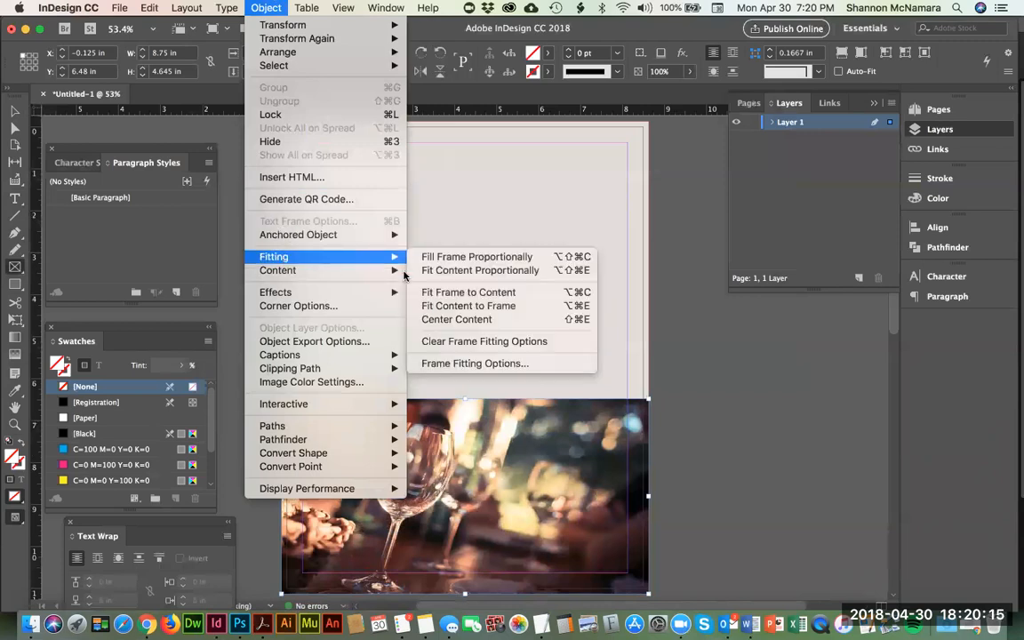
{"action": "left_click", "coordinate": [458, 271]}
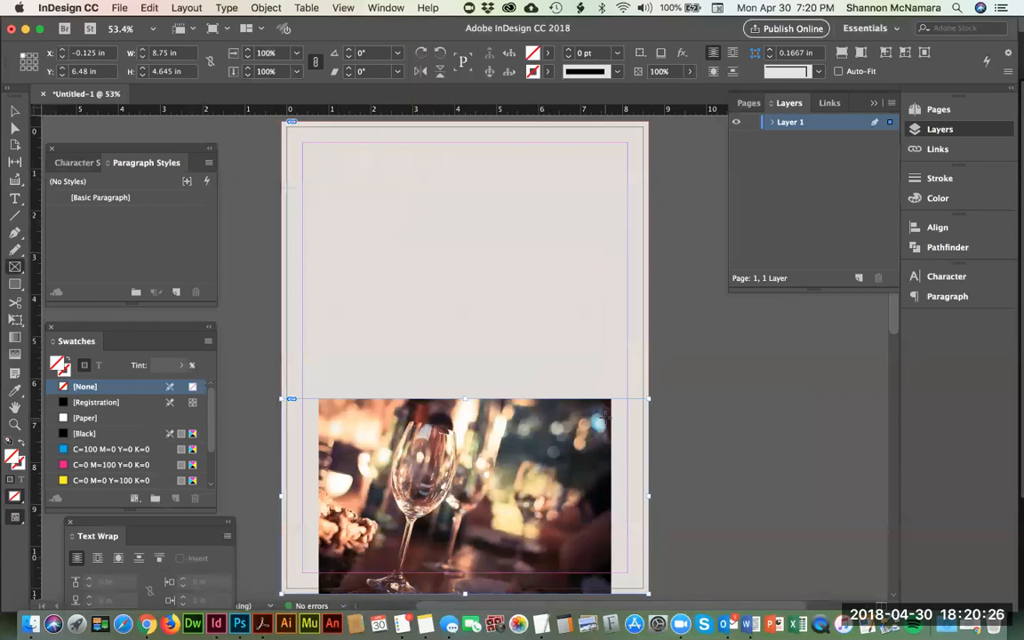
Step: Apply Fill Frame Proportionally to the wine glass photo and deselect its frame with the Selection tool
{"action": "left_click", "coordinate": [264, 8]}
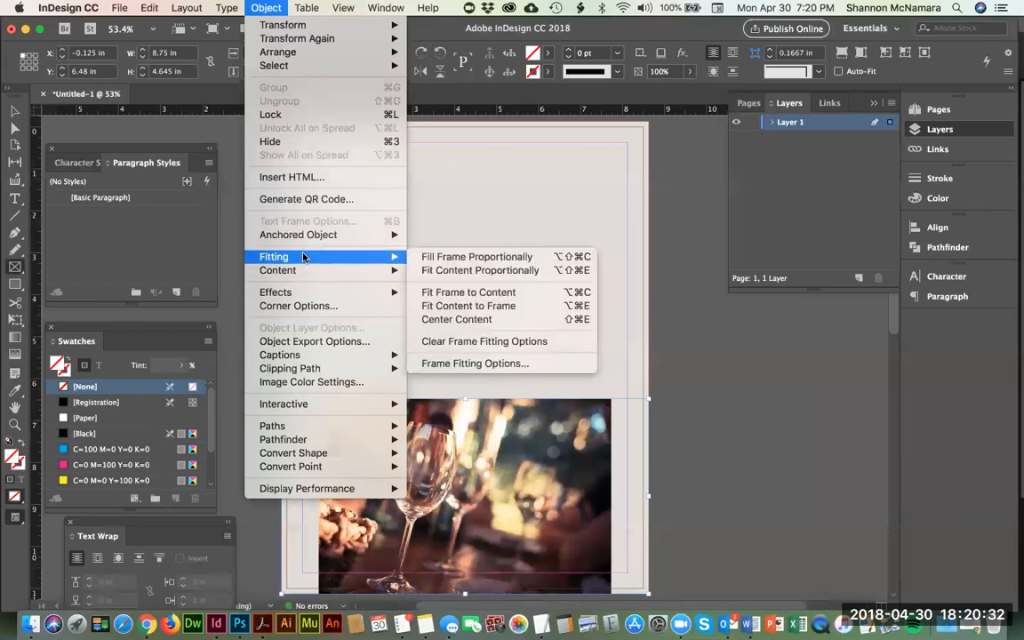
{"action": "left_click", "coordinate": [477, 257]}
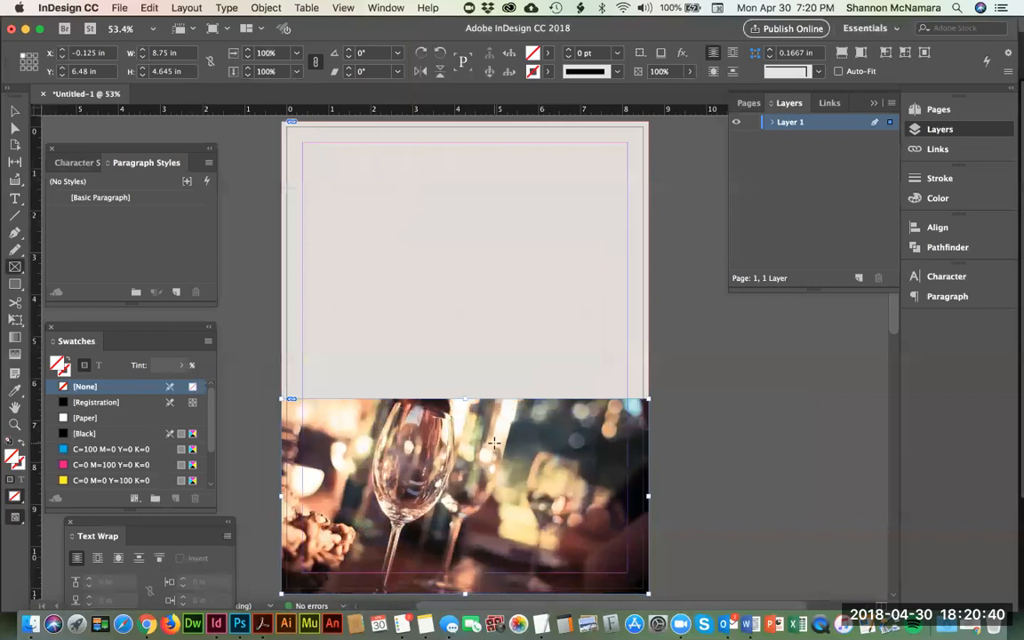
{"action": "left_click", "coordinate": [14, 112]}
{"action": "scroll", "coordinate": [483, 291], "scroll_direction": "down", "scroll_amount": 2}
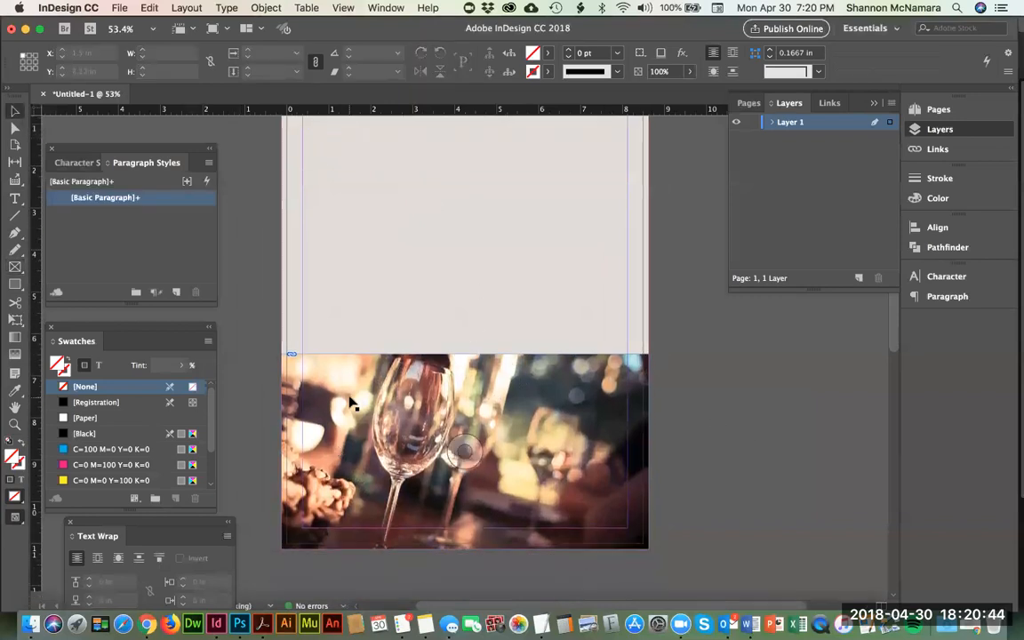
Step: Select the wine glass image inside its frame with the Direct Selection tool to view its full extent, and deselect it
{"action": "left_click", "coordinate": [15, 129]}
{"action": "left_click", "coordinate": [366, 394]}
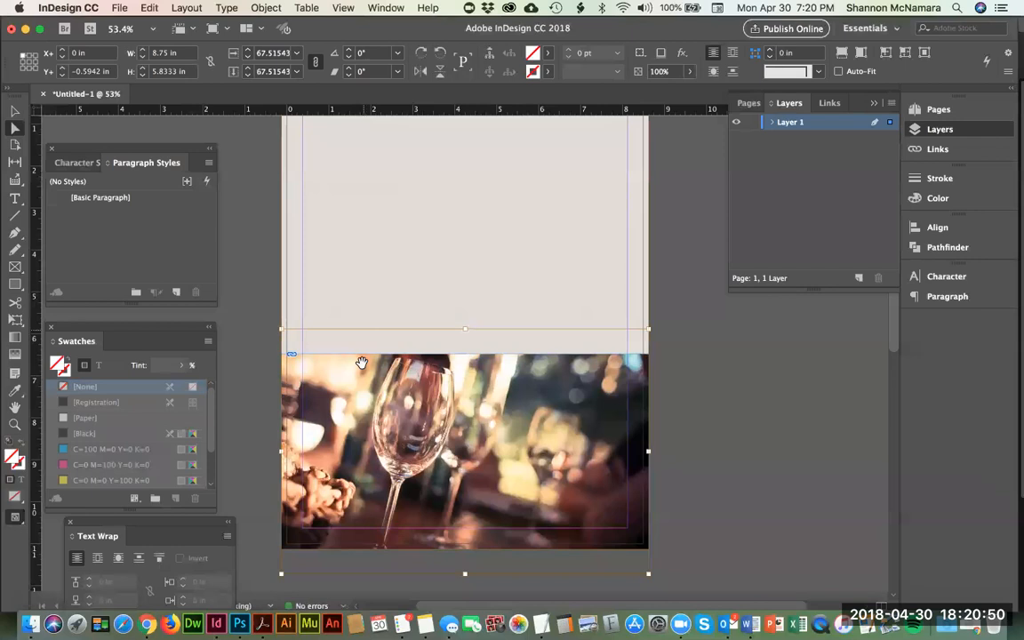
{"action": "left_click", "coordinate": [715, 487]}
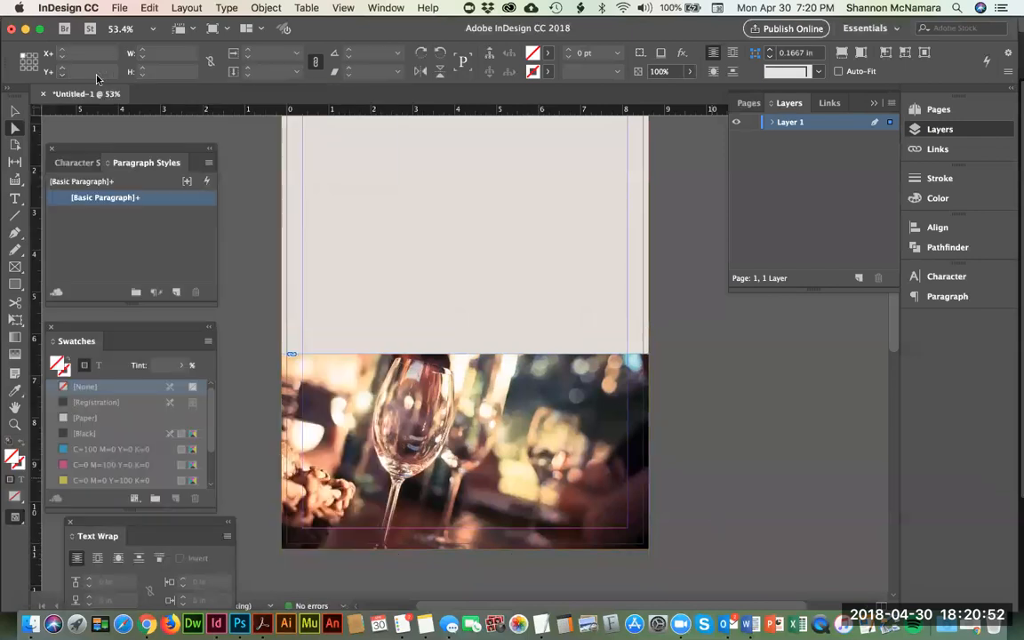
Step: Extend the top edge of the wine glass photo's frame upward with the Selection tool, making the frame about 4.9 in high
{"action": "left_click", "coordinate": [16, 112]}
{"action": "left_click", "coordinate": [418, 391]}
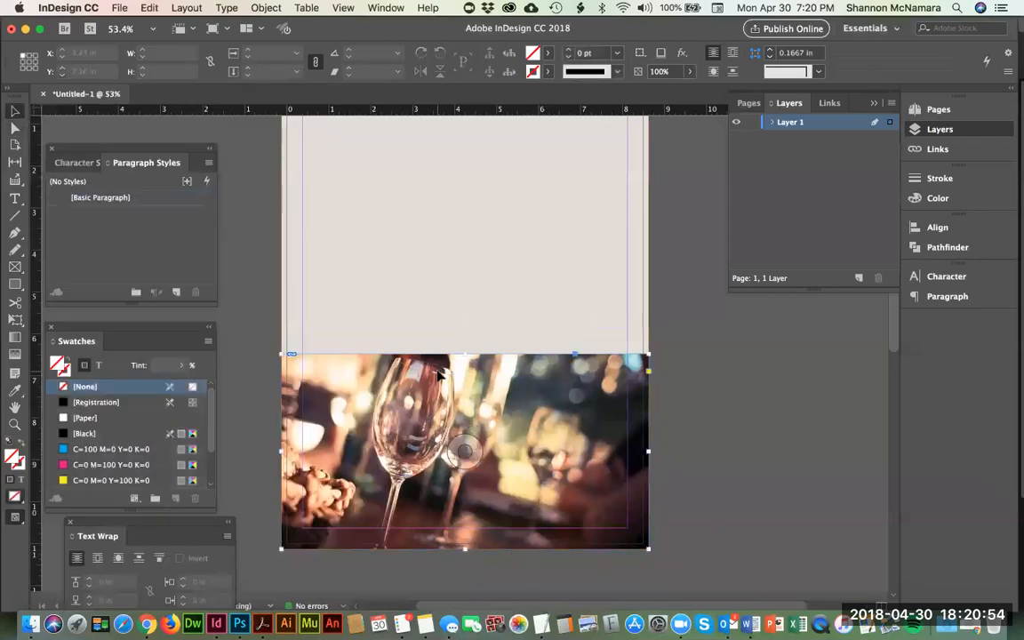
{"action": "mouse_move", "coordinate": [648, 354]}
{"action": "left_mouse_down"}
{"action": "mouse_move", "coordinate": [533, 384]}
{"action": "mouse_move", "coordinate": [648, 355]}
{"action": "left_mouse_up"}
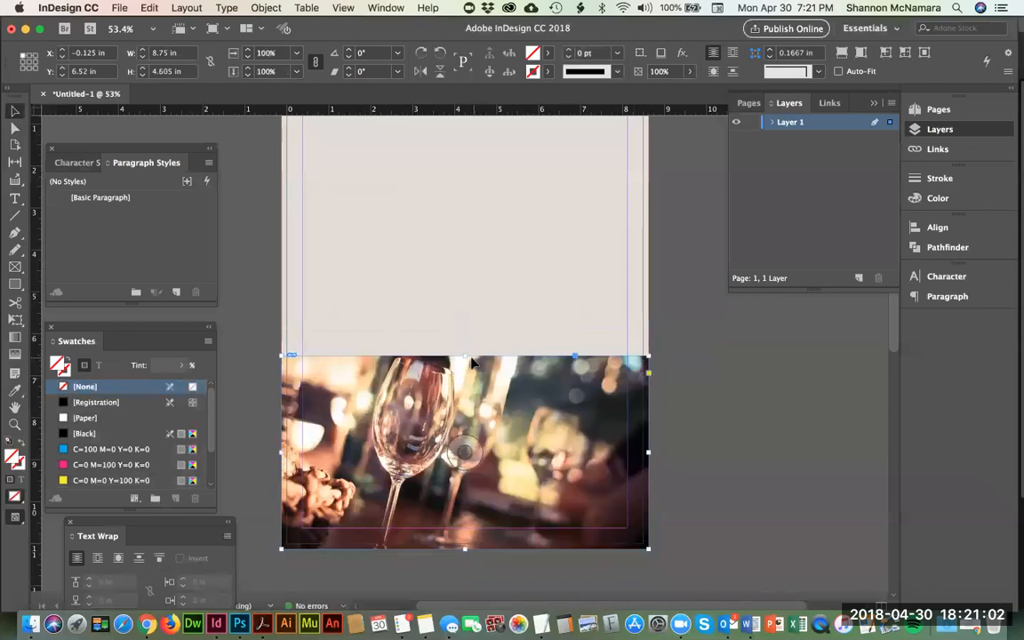
{"action": "left_click_drag", "start_coordinate": [465, 356], "coordinate": [462, 343]}
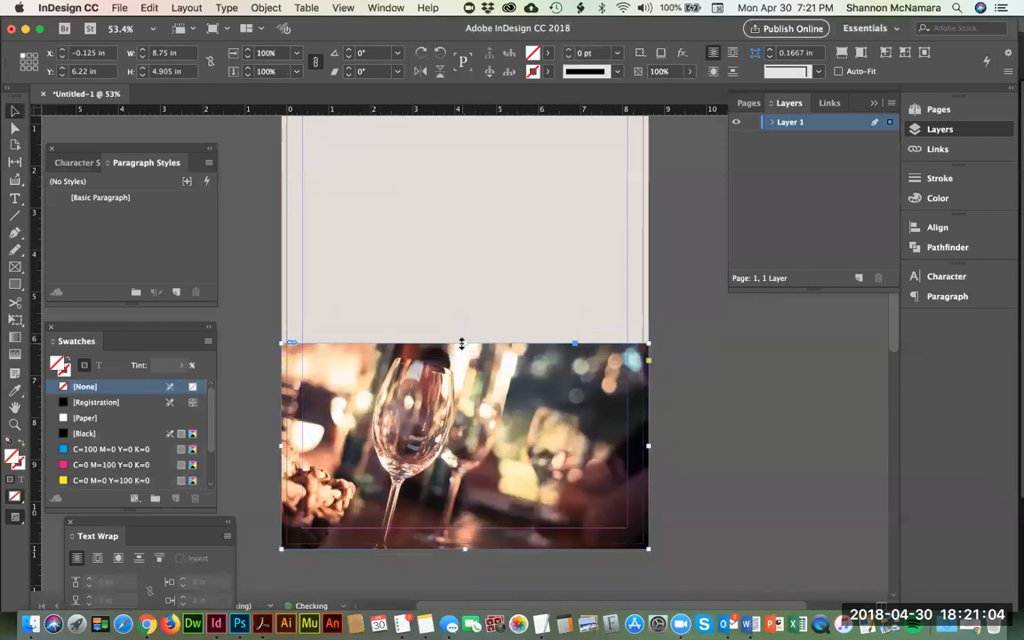
Step: Try cropping the photo frame's left edge inward to 1.25 in, return it to the bleed edge, and deselect the frame
{"action": "left_click", "coordinate": [338, 442]}
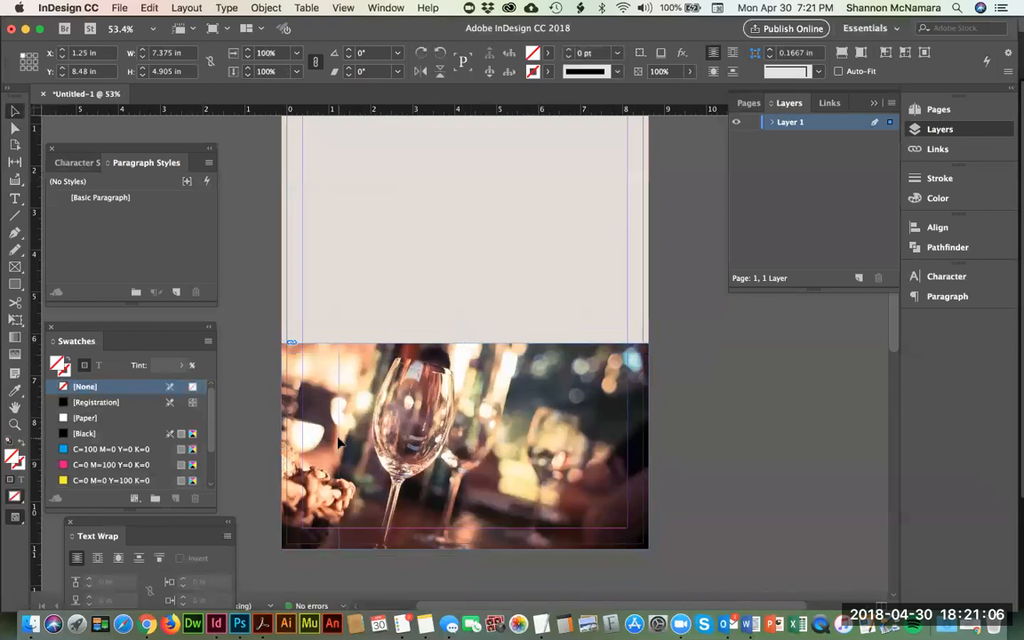
{"action": "left_click_drag", "start_coordinate": [337, 441], "coordinate": [278, 443]}
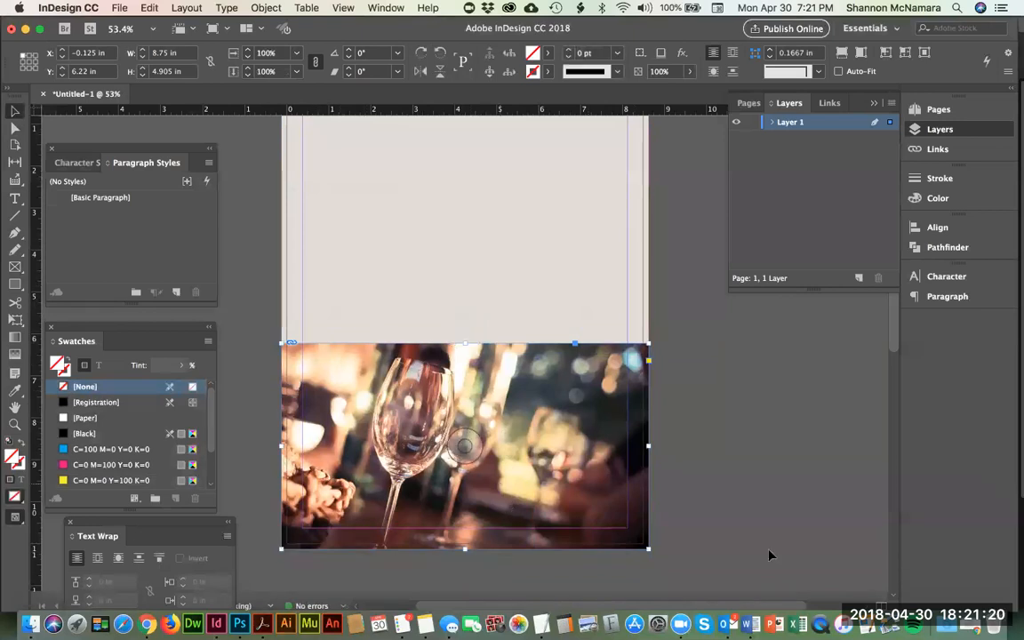
{"action": "left_click", "coordinate": [753, 449]}
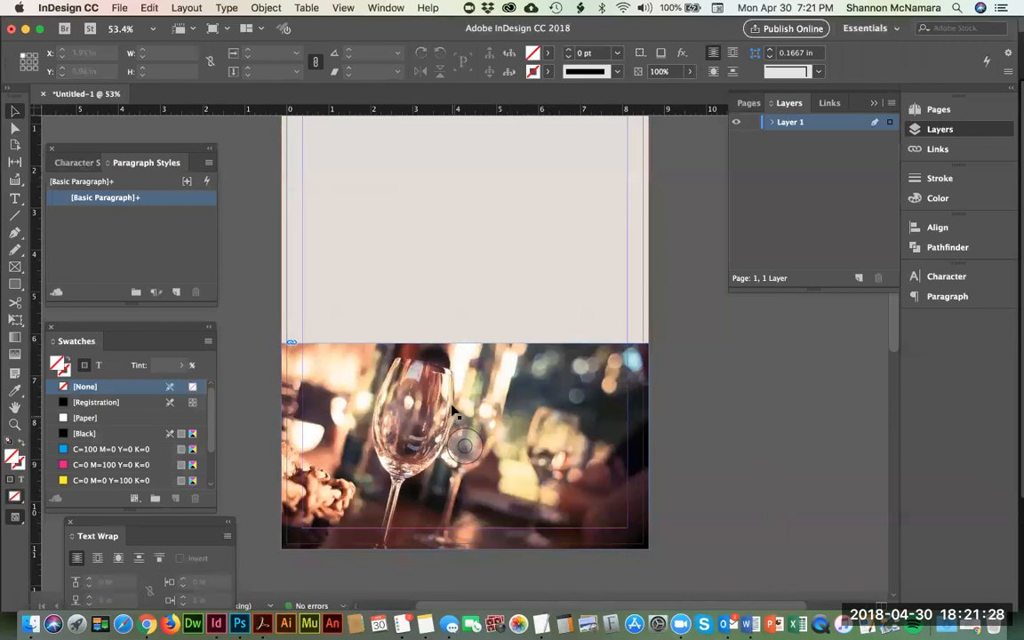
Step: Switch to Finder and look through the old, poster and spiration light folders inside MY ASSIGNMENT
{"action": "left_click", "coordinate": [31, 624]}
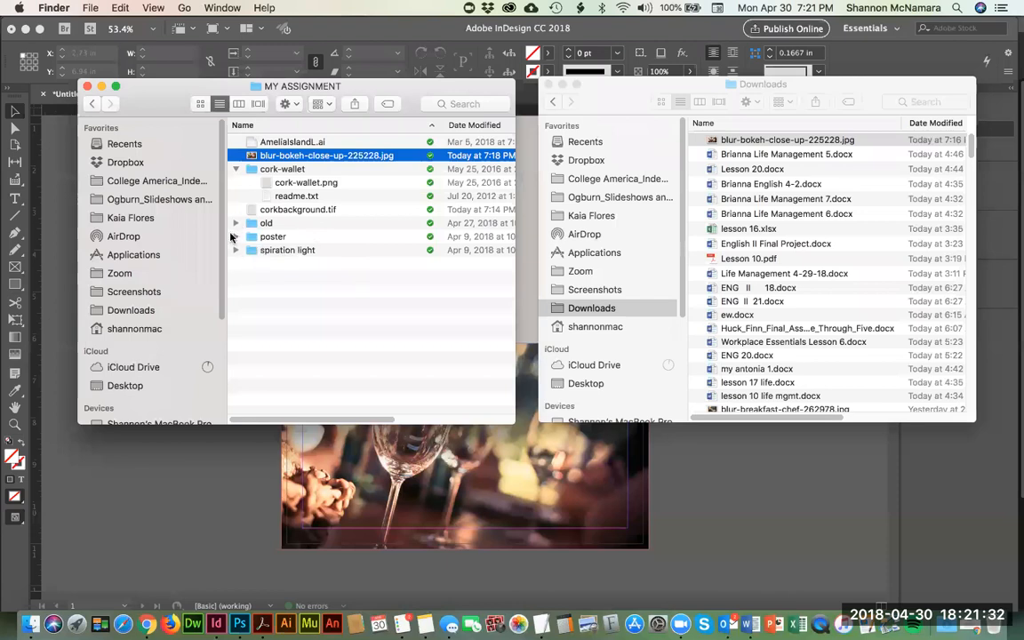
{"action": "left_click", "coordinate": [278, 142]}
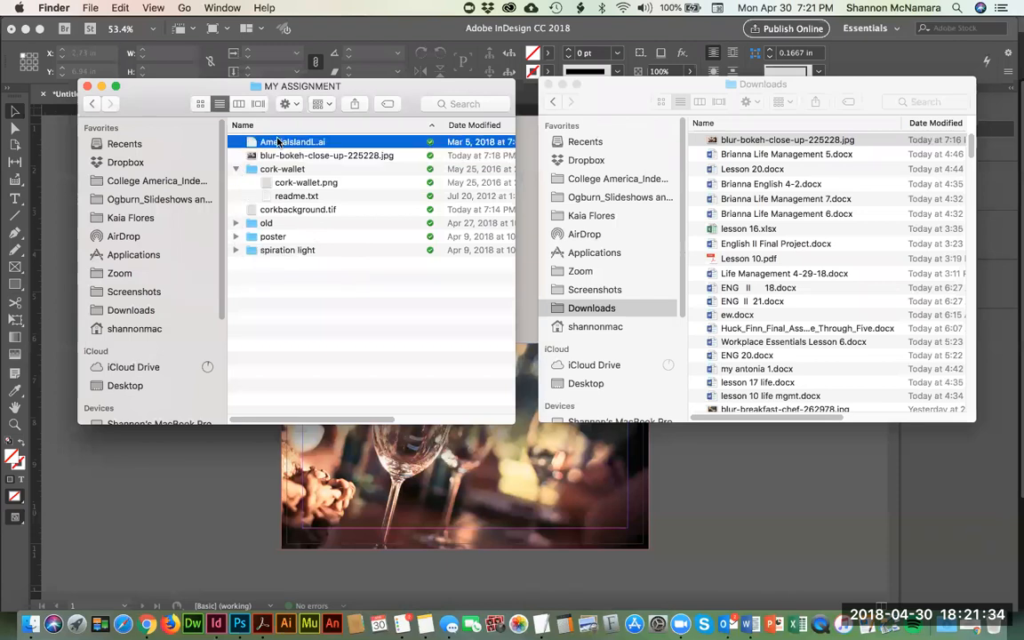
{"action": "left_click", "coordinate": [236, 224]}
{"action": "left_click", "coordinate": [236, 225]}
{"action": "left_click", "coordinate": [235, 237]}
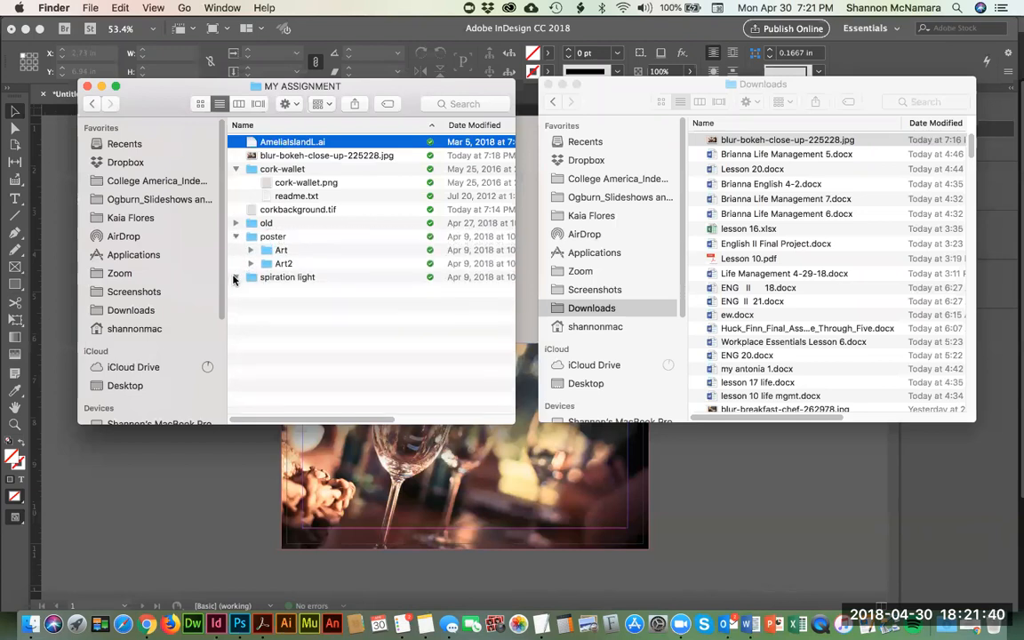
{"action": "left_click", "coordinate": [235, 277]}
{"action": "left_click", "coordinate": [235, 278]}
{"action": "left_click", "coordinate": [237, 223]}
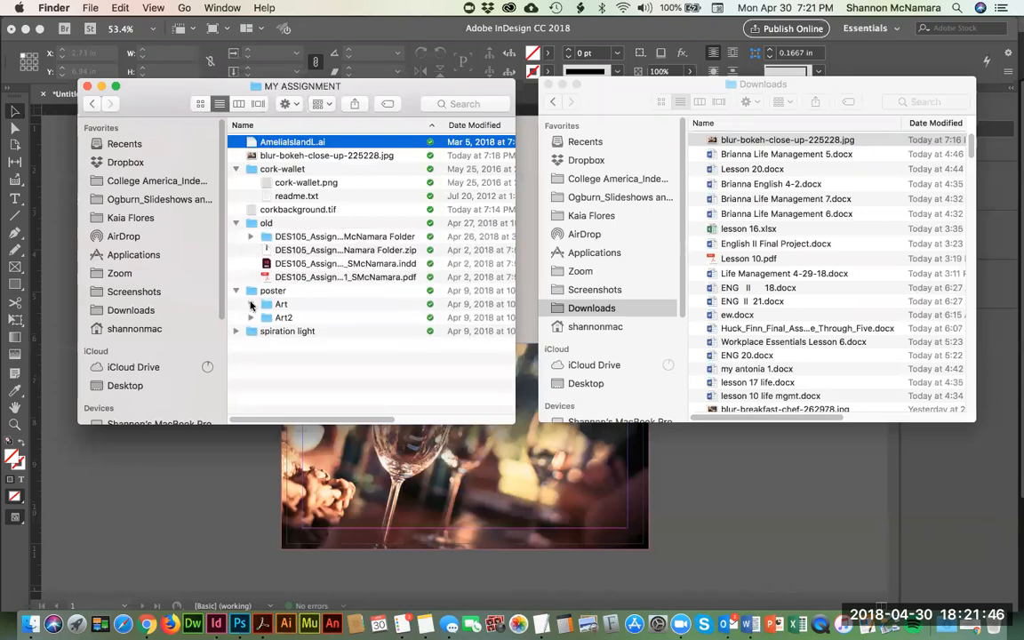
Step: Check the files in the poster folder's Art and Art2 subfolders, collapsing each one after viewing
{"action": "left_click", "coordinate": [251, 304]}
{"action": "scroll", "coordinate": [378, 344], "scroll_direction": "down", "scroll_amount": 8}
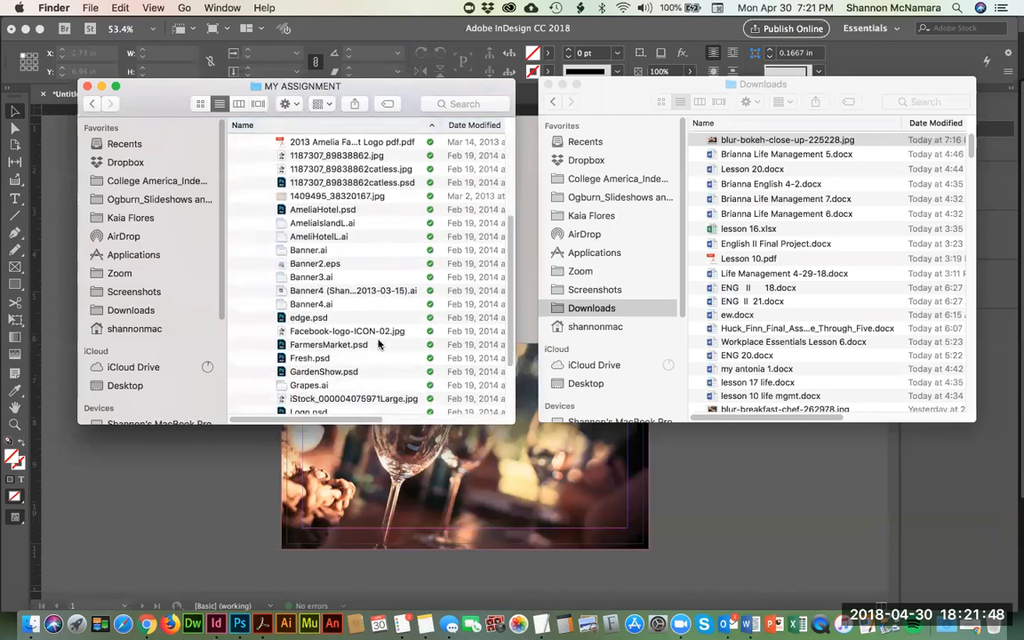
{"action": "scroll", "coordinate": [377, 344], "scroll_direction": "down", "scroll_amount": 3}
{"action": "scroll", "coordinate": [254, 223], "scroll_direction": "up", "scroll_amount": 6}
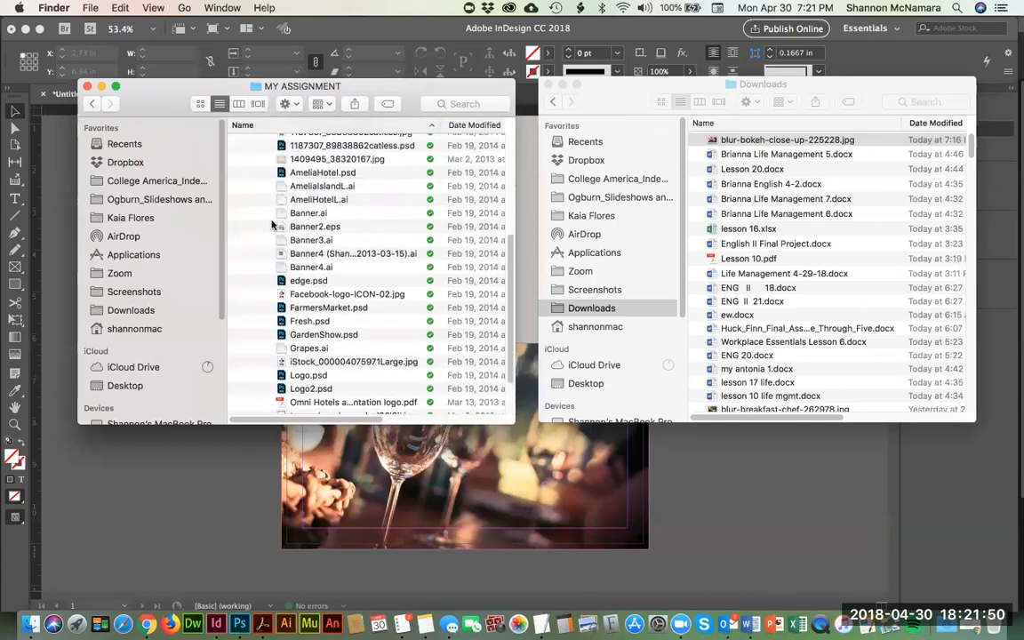
{"action": "left_click", "coordinate": [251, 216]}
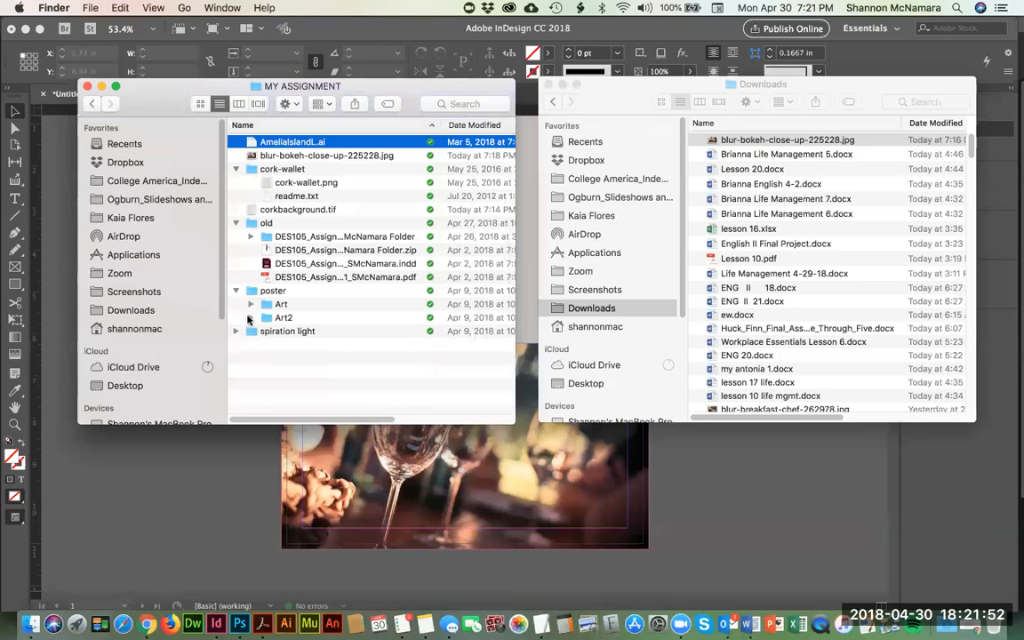
{"action": "left_click", "coordinate": [251, 317]}
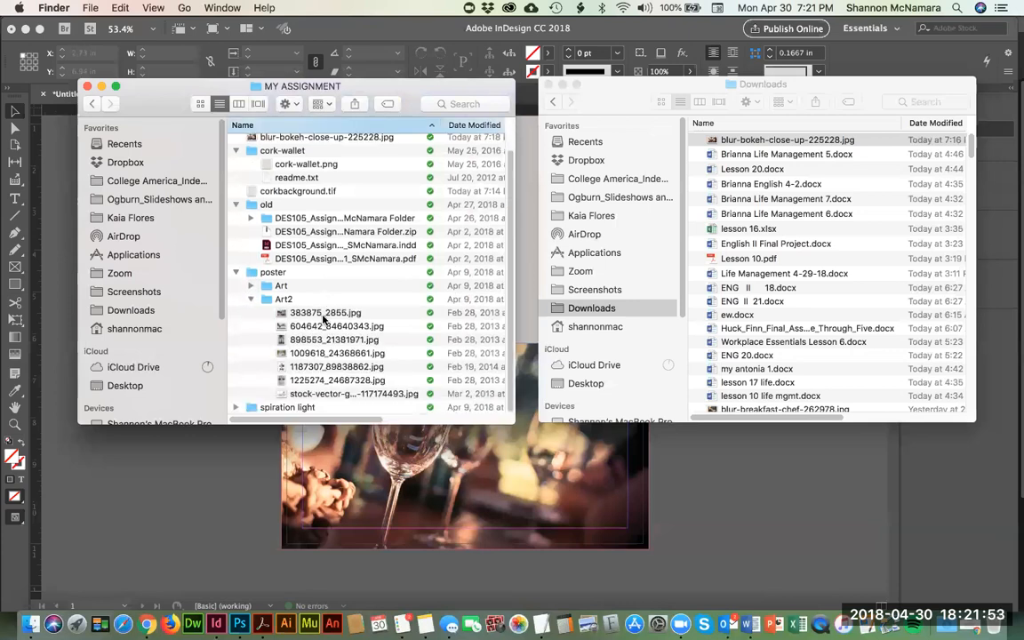
{"action": "left_click", "coordinate": [251, 300]}
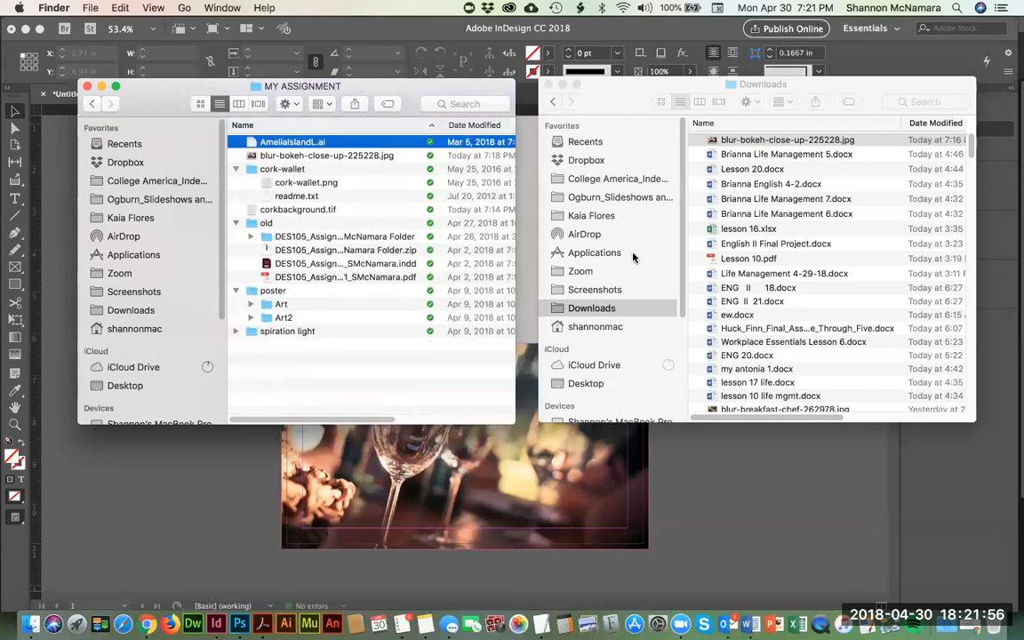
Step: Go up to the Week 1 folder, check the contents of OTHER, and expand assignment_instructor
{"action": "left_click", "coordinate": [267, 87], "text": "super"}
{"action": "left_click", "coordinate": [290, 100]}
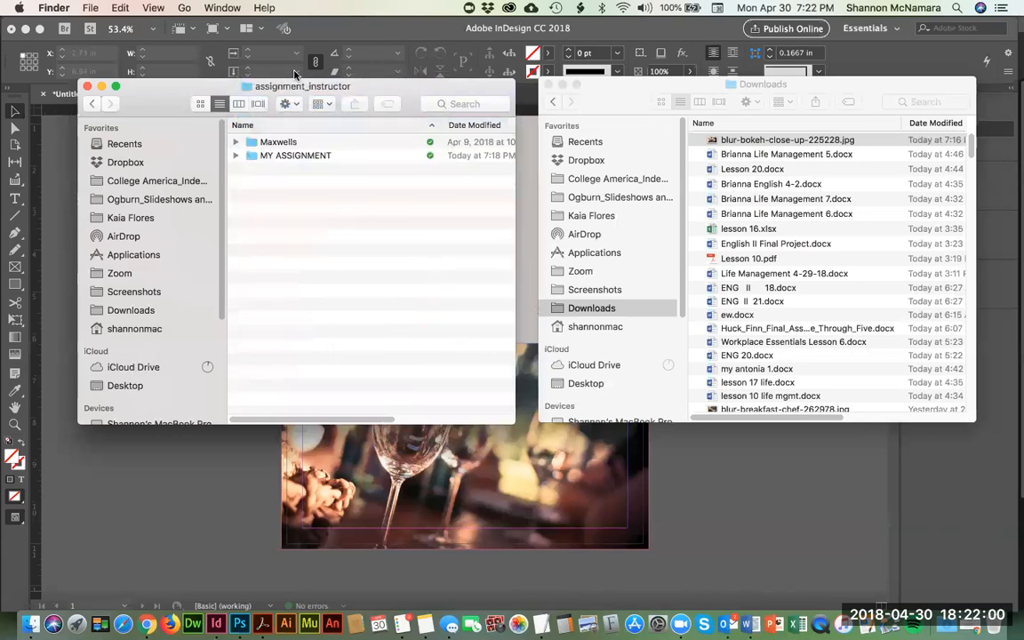
{"action": "left_click", "coordinate": [298, 90], "text": "super"}
{"action": "left_click", "coordinate": [267, 100]}
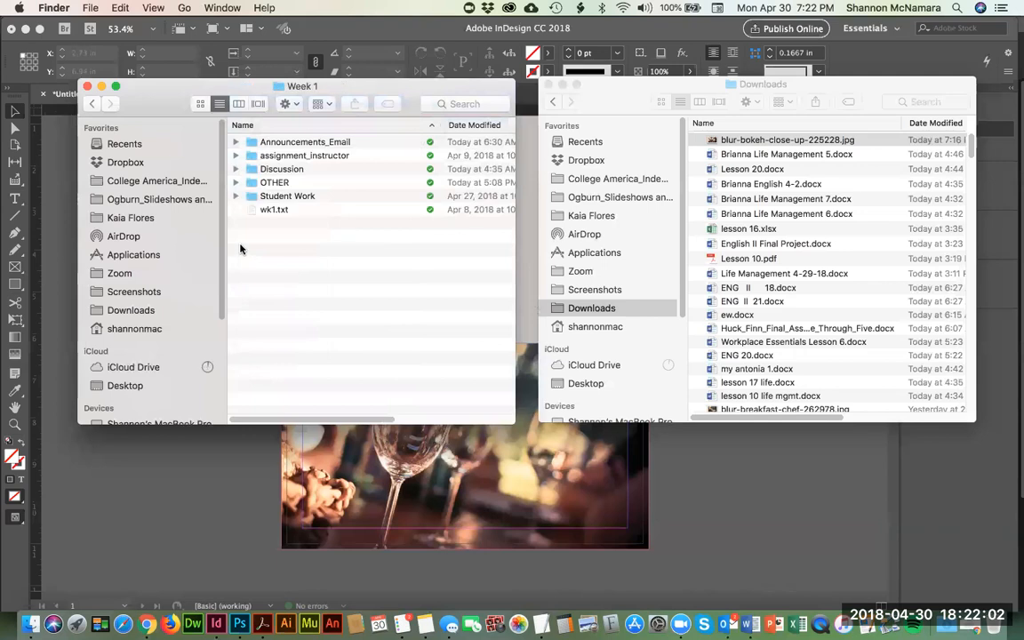
{"action": "left_click", "coordinate": [236, 183]}
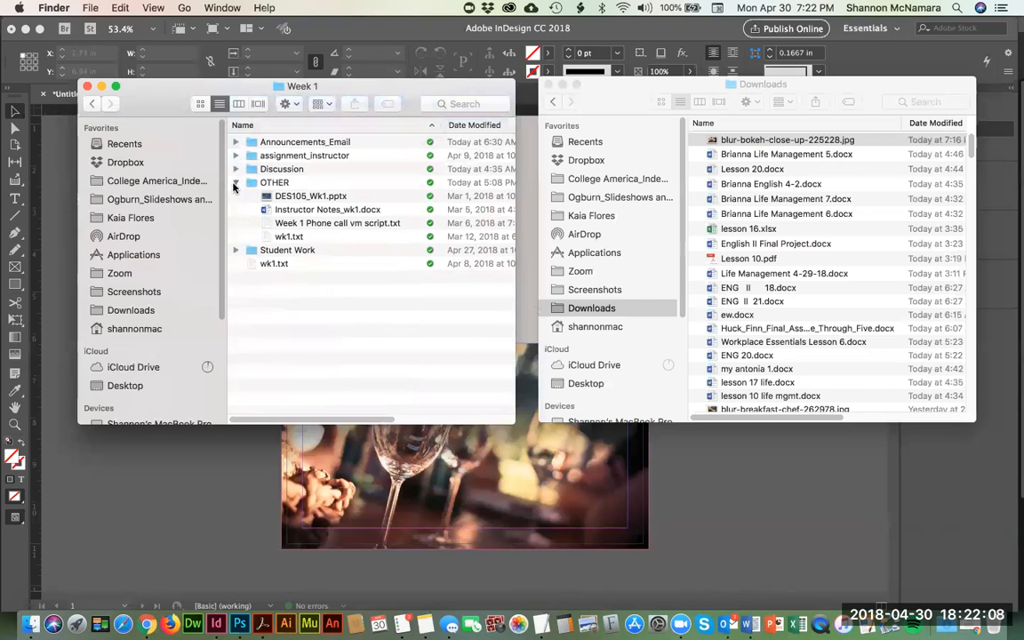
{"action": "left_click", "coordinate": [235, 182]}
{"action": "left_click", "coordinate": [235, 156]}
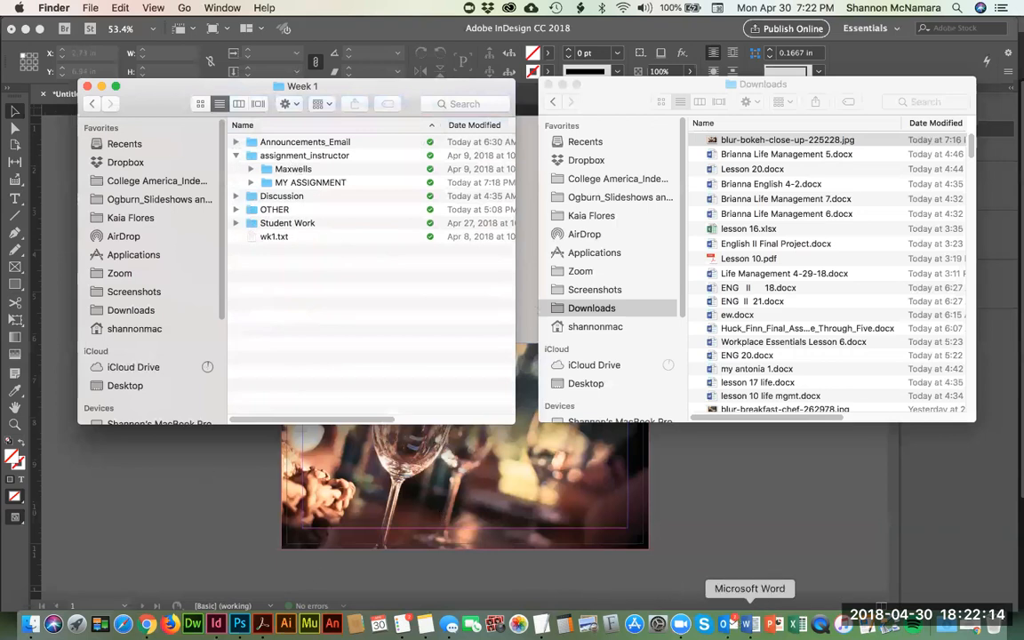
Step: Switch to Microsoft Word, create a blank document, and enter the restaurant's placeholder street address as the first line
{"action": "left_click", "coordinate": [772, 625]}
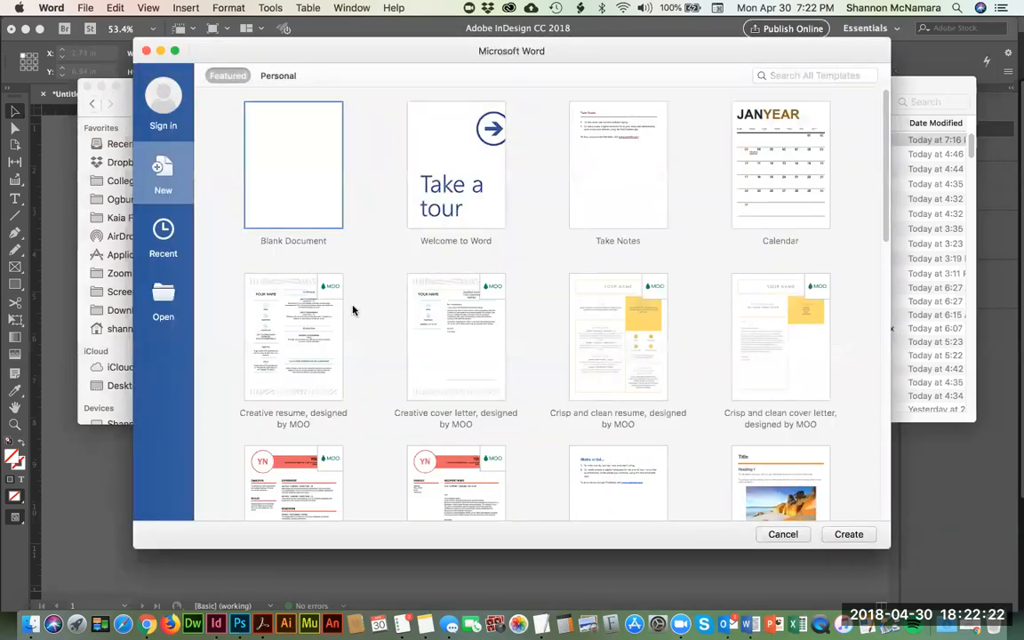
{"action": "key", "text": "Return"}
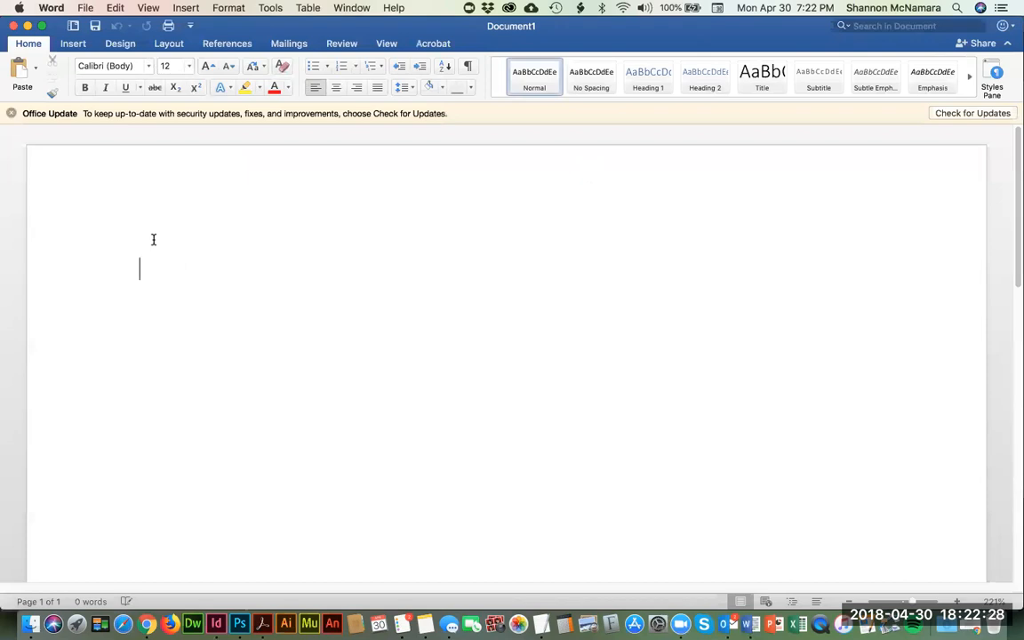
{"action": "type", "text": "1234 M"}
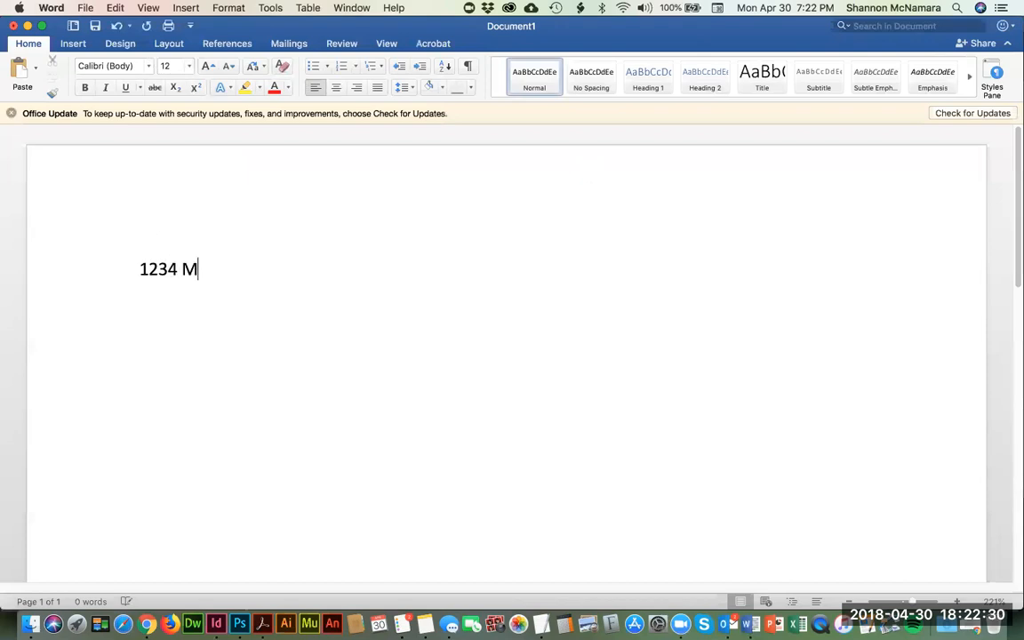
{"action": "type", "text": "ain Street, Anytown, "}
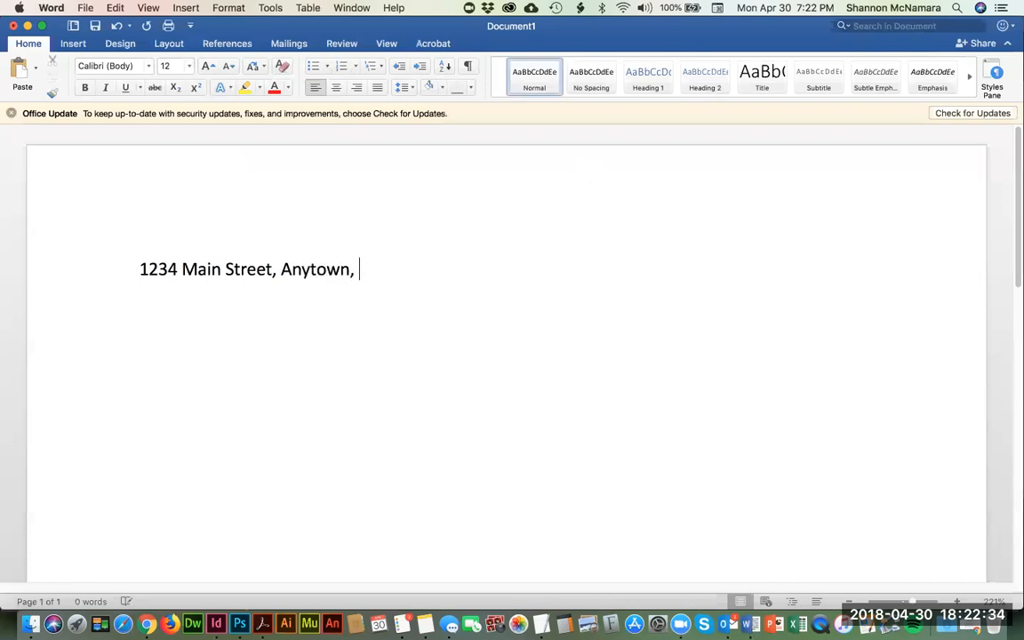
{"action": "type", "text": "USA"}
{"action": "key", "text": "Return"}
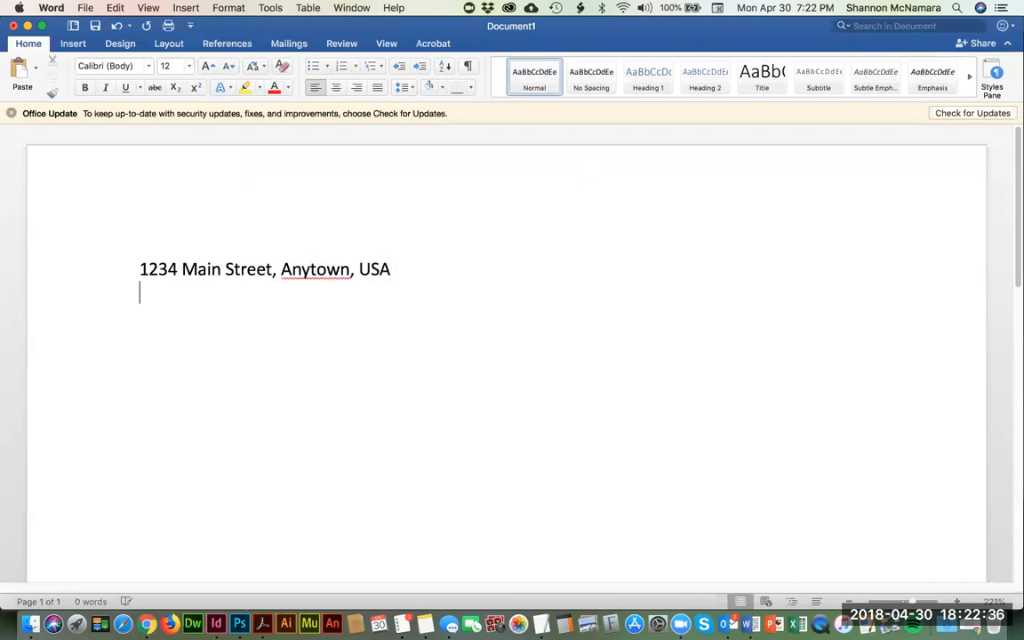
{"action": "type", "text": "555-555-1212"}
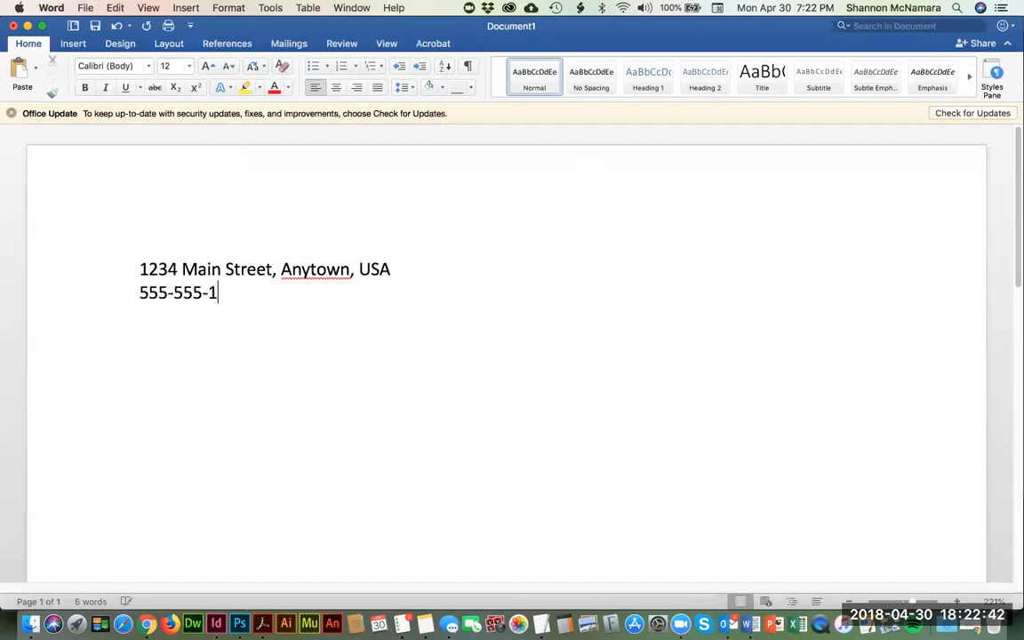
{"action": "key", "text": "Return"}
{"action": "type", "text": "www.M"}
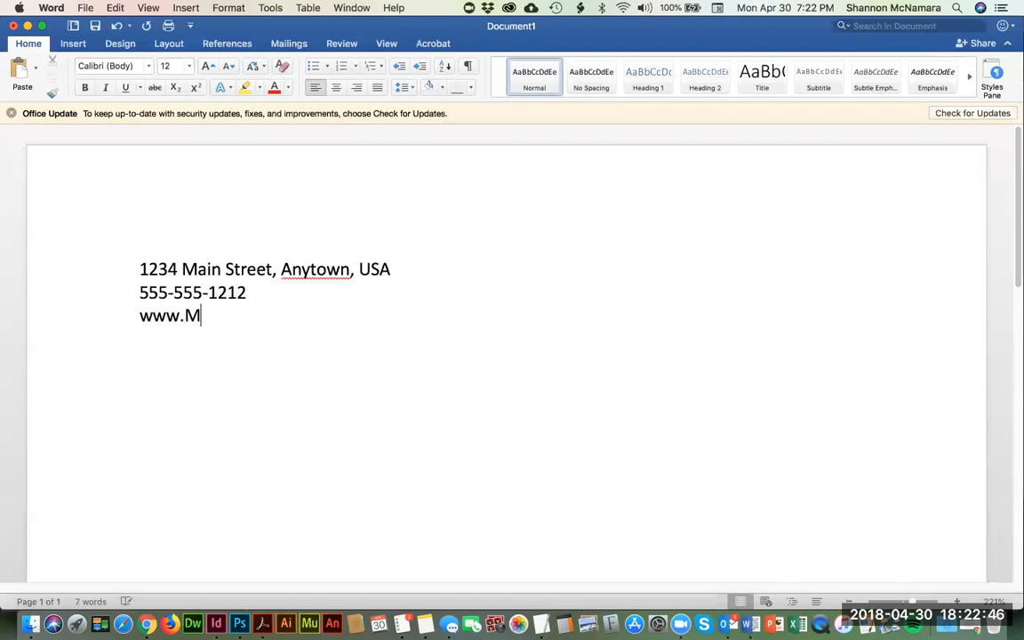
{"action": "type", "text": "yMenu.com"}
{"action": "key", "text": "Return"}
{"action": "key", "text": "Return"}
Step: Enter the line "Hours: M-F 10am – 10pm, Sat & Sun 12pm-1am" and switch back to Finder
{"action": "type", "text": "Hours:"}
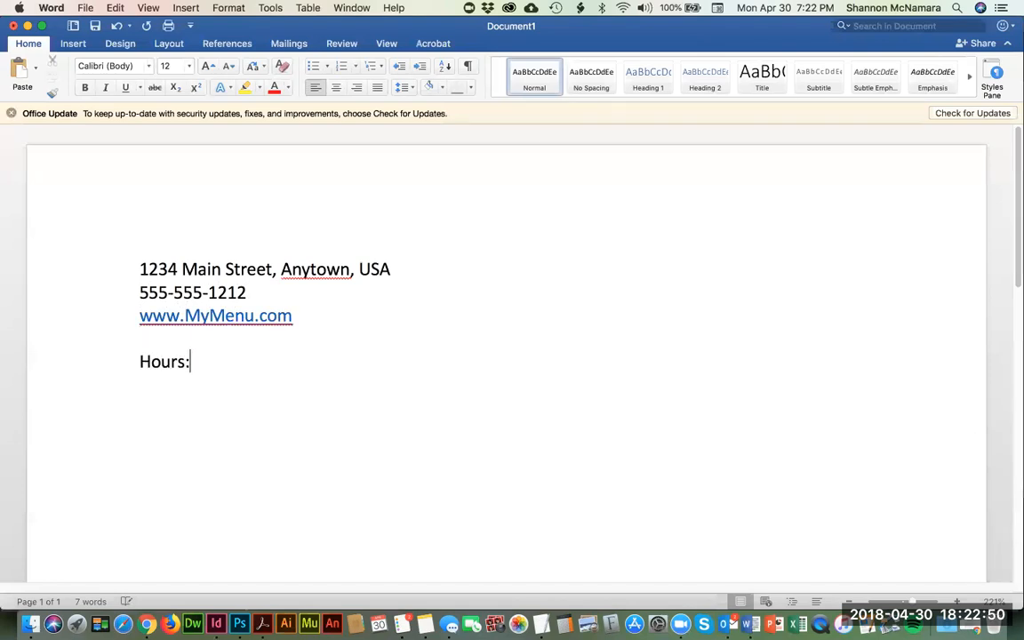
{"action": "type", "text": " M-F 10am "}
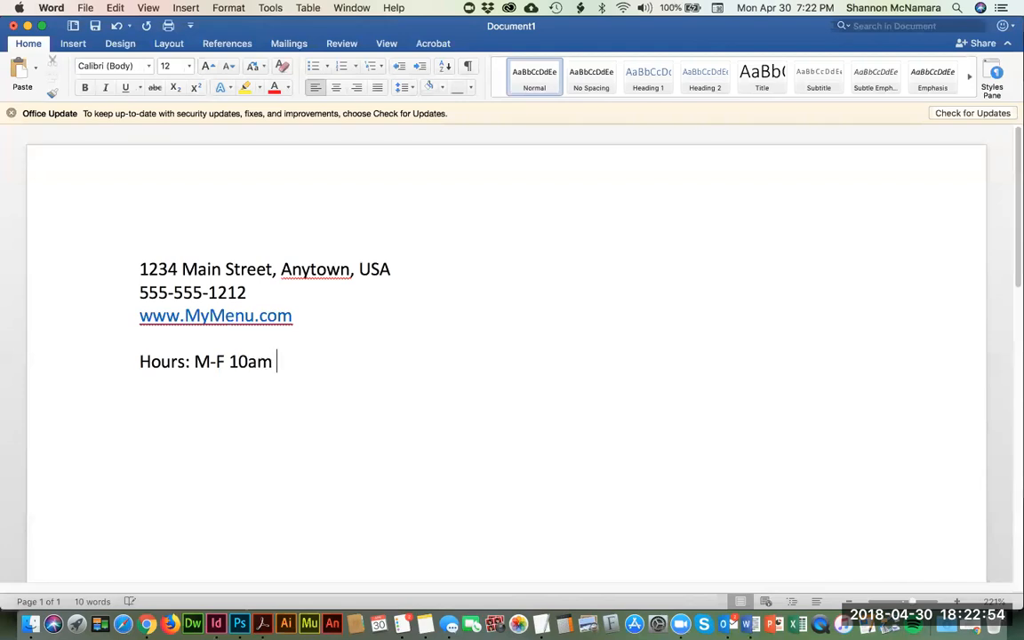
{"action": "type", "text": "- 10pm"}
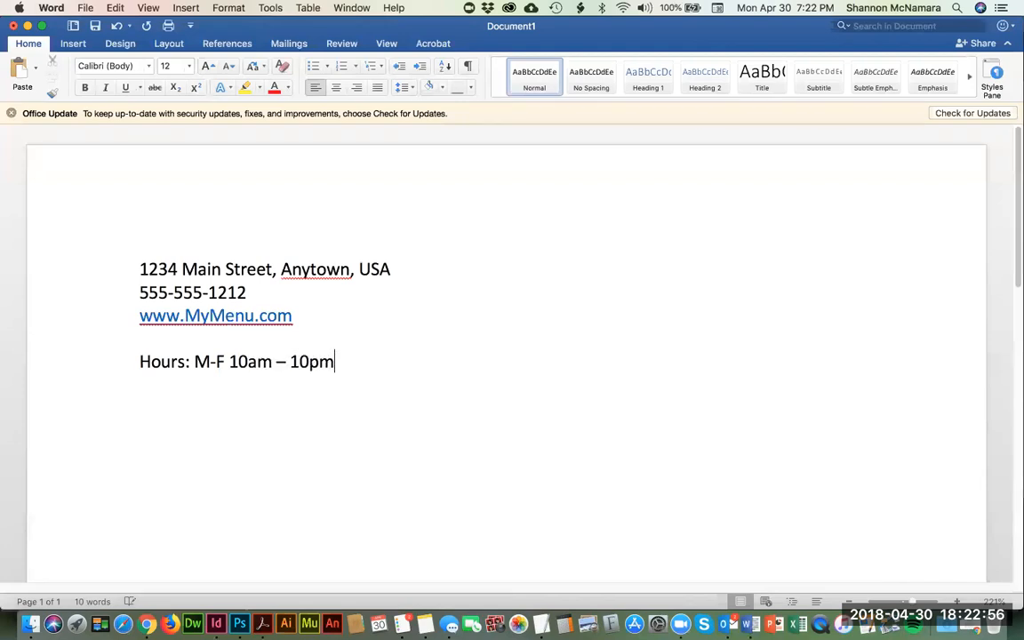
{"action": "type", "text": ", Sat"}
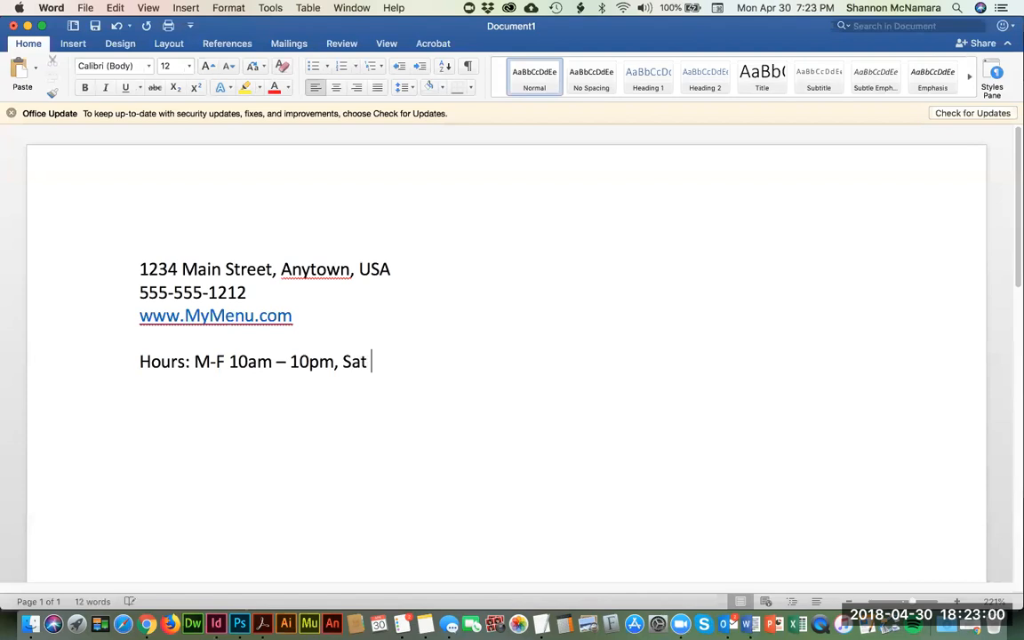
{"action": "type", "text": " and Sun"}
{"action": "key", "text": "BackSpace"}
{"action": "key", "text": "BackSpace"}
{"action": "key", "text": "BackSpace"}
{"action": "key", "text": "BackSpace"}
{"action": "key", "text": "BackSpace"}
{"action": "key", "text": "BackSpace"}
{"action": "key", "text": "BackSpace"}
{"action": "type", "text": "& Sun "}
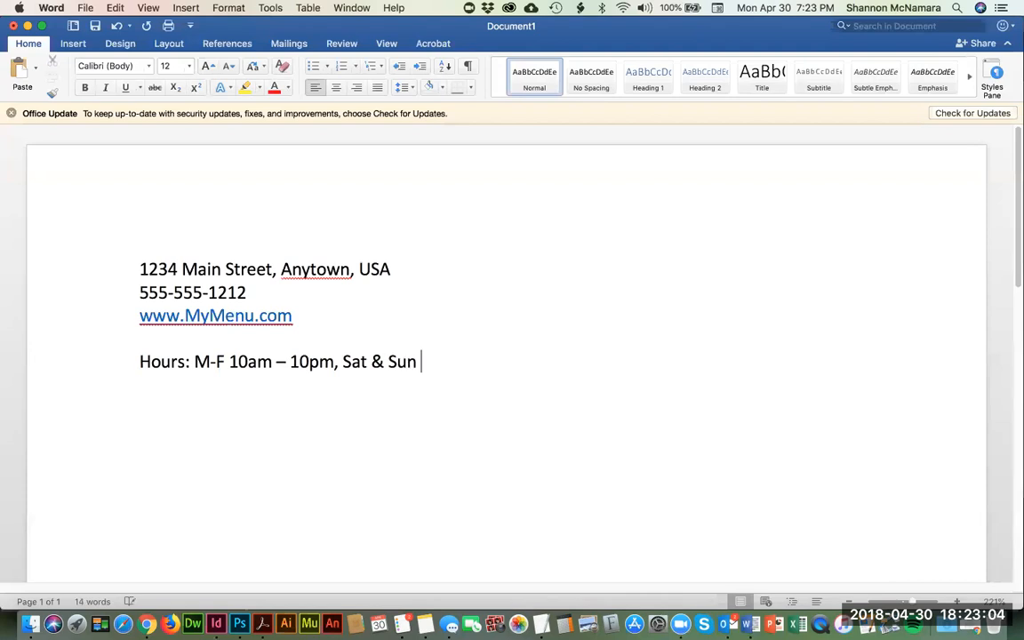
{"action": "type", "text": "12pm-1am"}
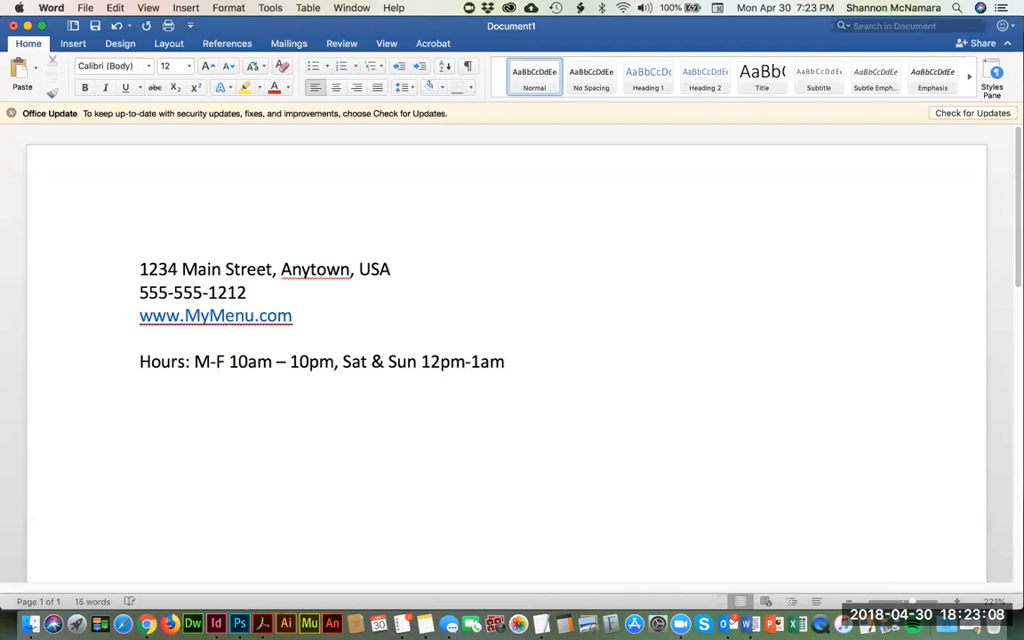
{"action": "key", "text": "super+Tab"}
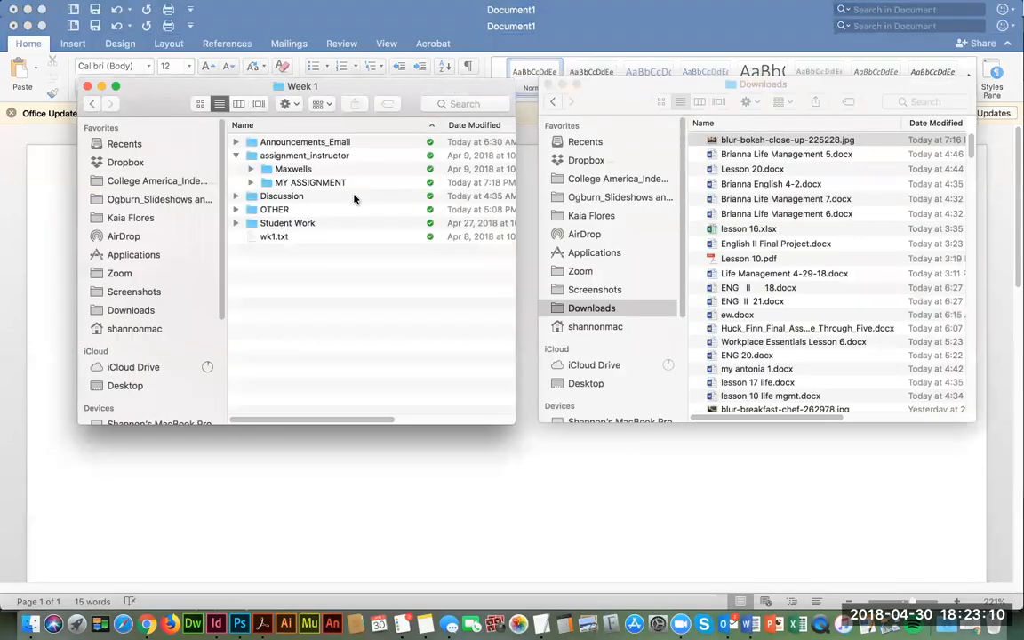
Step: Switch to InDesign and review the empty upper area of the menu cover
{"action": "key", "text": "super+Tab"}
{"action": "key", "text": "super+Tab"}
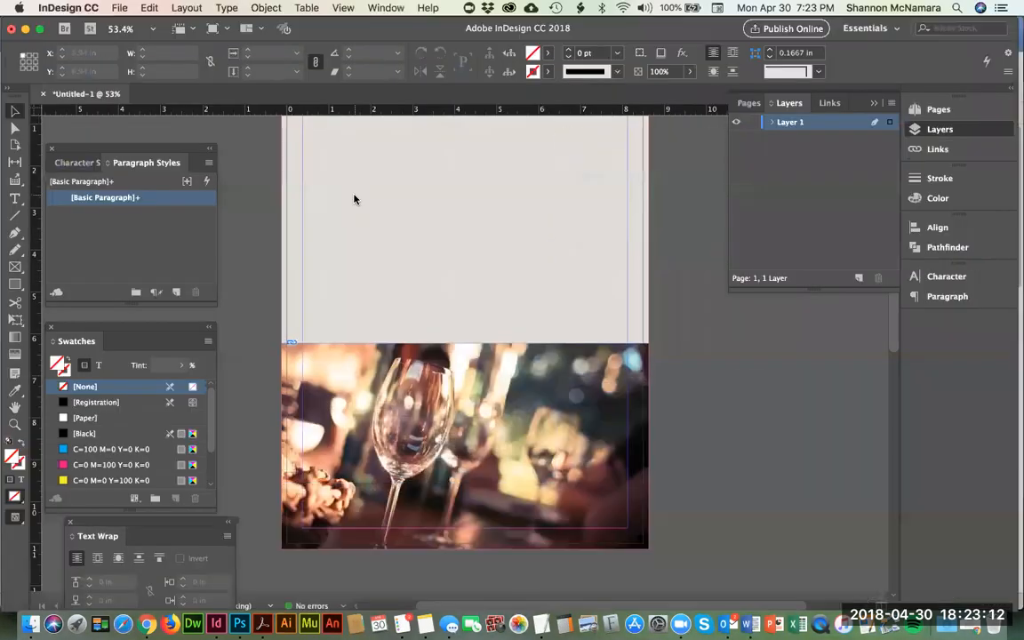
{"action": "scroll", "coordinate": [521, 289], "scroll_direction": "up", "scroll_amount": 2}
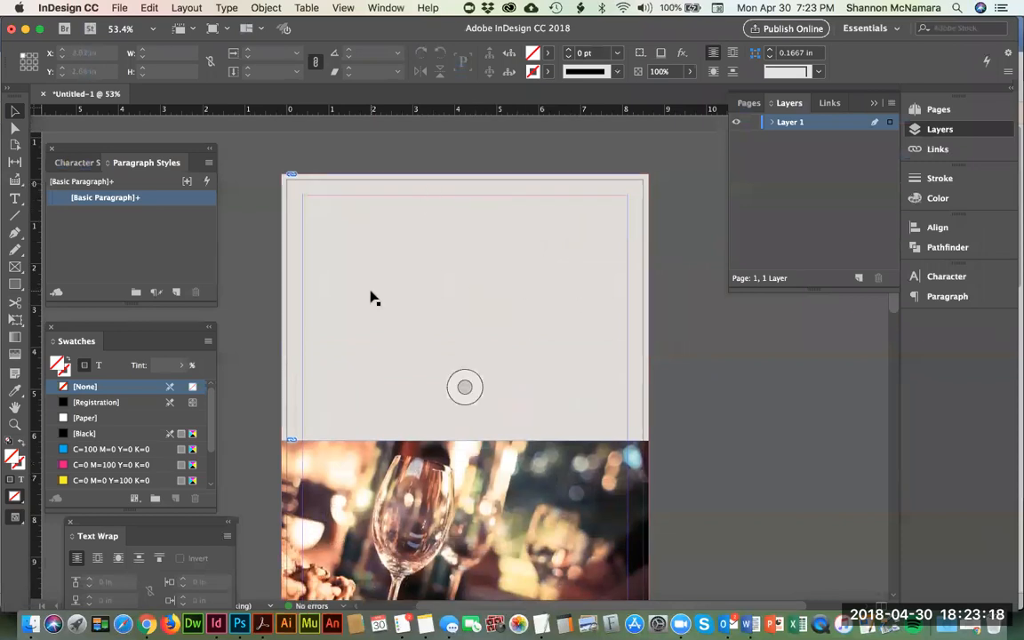
Step: Switch back to Word and add the tagline "Best Wine Bar in Town" above the address, separated from it by a blank line
{"action": "key", "text": "super+Tab"}
{"action": "key", "text": "super+Tab"}
{"action": "key", "text": "super+Tab"}
{"action": "key", "text": "super+Tab"}
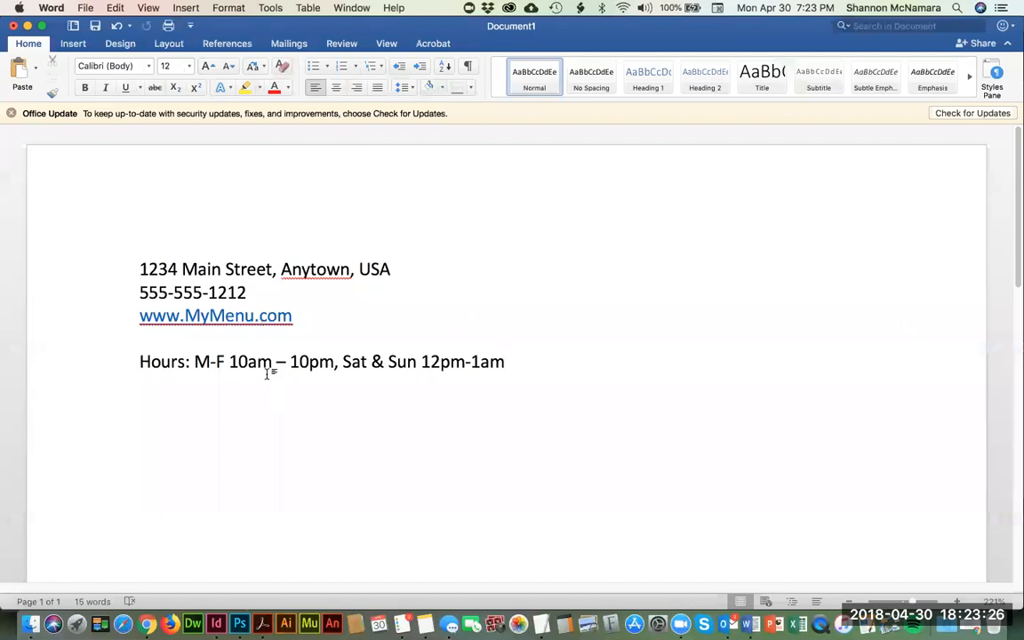
{"action": "left_click", "coordinate": [138, 269]}
{"action": "key", "text": "Return"}
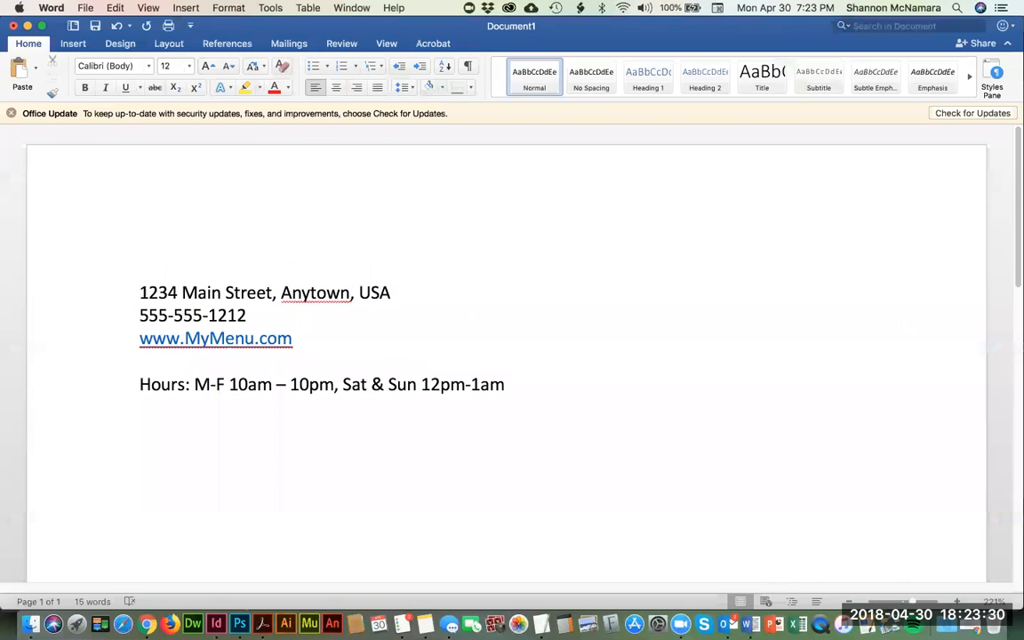
{"action": "key", "text": "Return"}
{"action": "type", "text": "Best Wine Bar"}
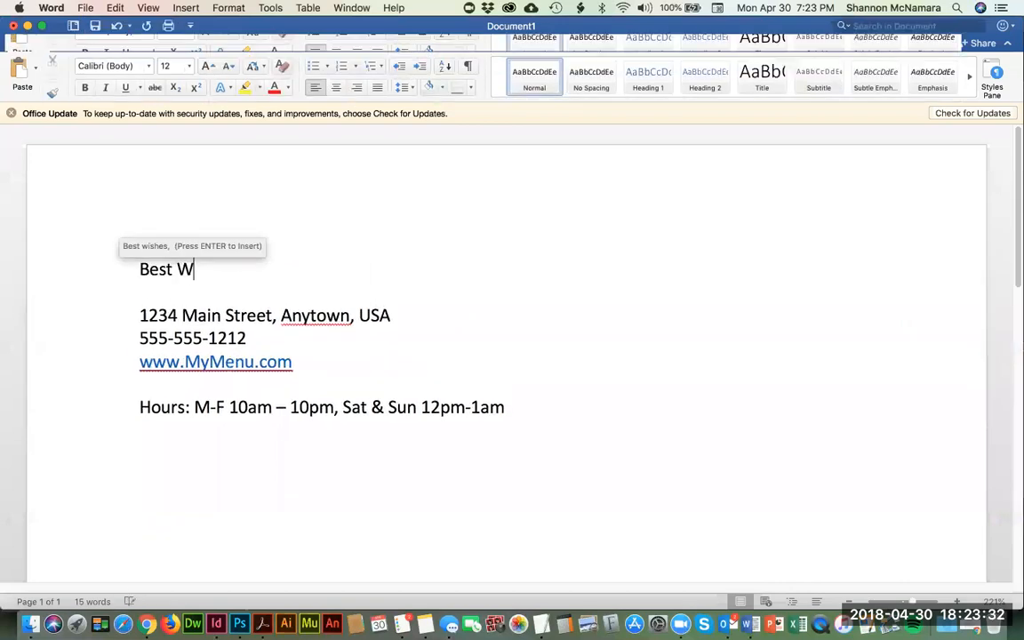
{"action": "type", "text": " in Town!"}
Step: Switch to InDesign and draw a rectangular placeholder frame about 7.75 by 1.5 in, spanning the cover's margins from the upper margin down
{"action": "key", "text": "super+Tab"}
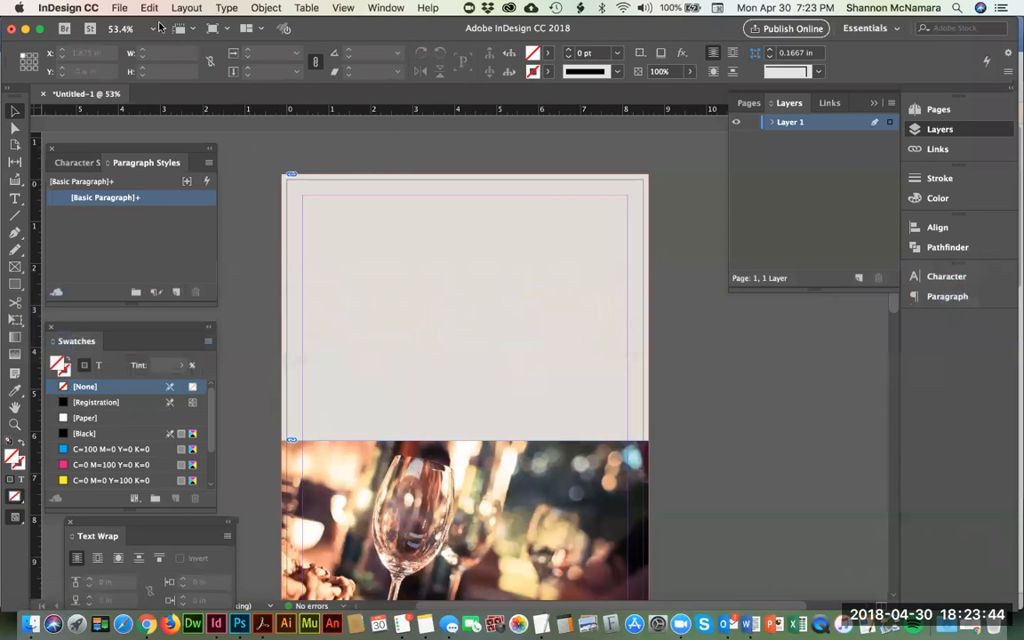
{"action": "left_click", "coordinate": [14, 267]}
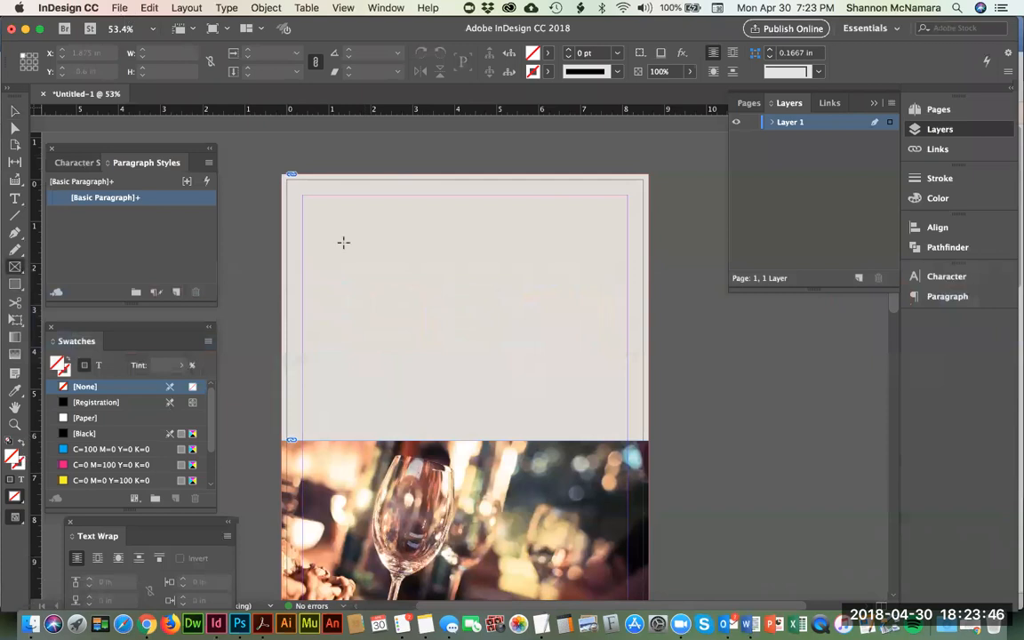
{"action": "left_click_drag", "start_coordinate": [302, 195], "coordinate": [627, 259]}
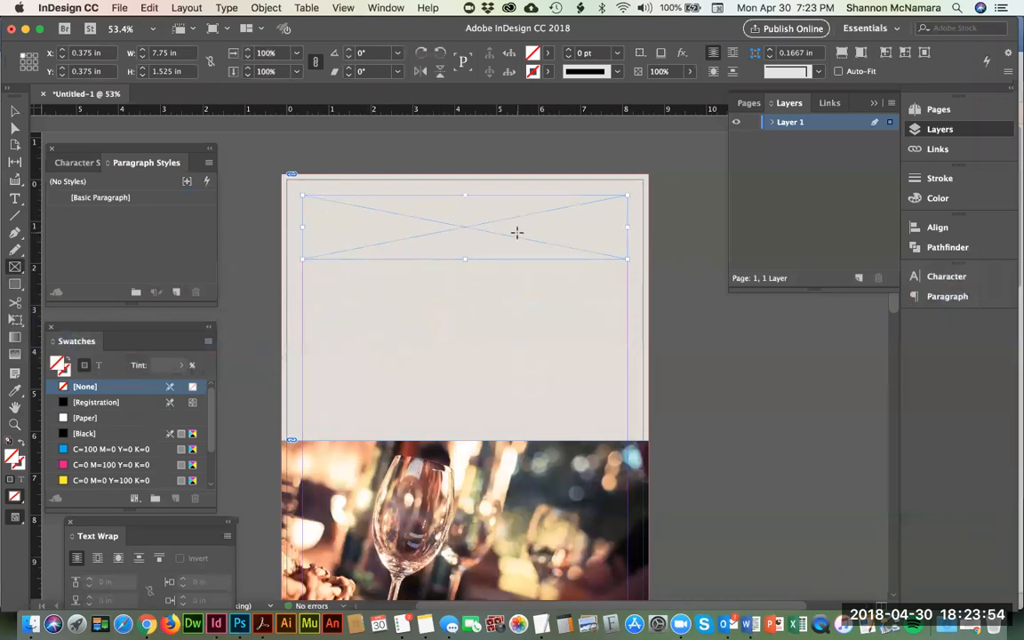
Step: Place the logo file AmeliaIslandL.ai from the MY ASSIGNMENT folder into the new frame
{"action": "left_click", "coordinate": [119, 7]}
{"action": "left_click", "coordinate": [140, 194]}
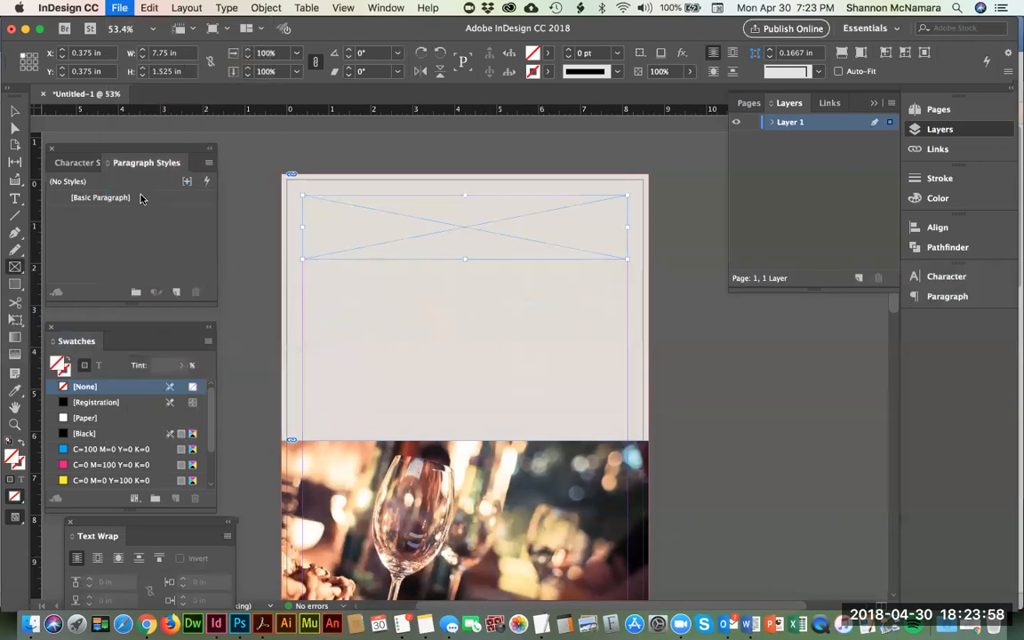
{"action": "left_click_drag", "start_coordinate": [316, 93], "coordinate": [353, 399]}
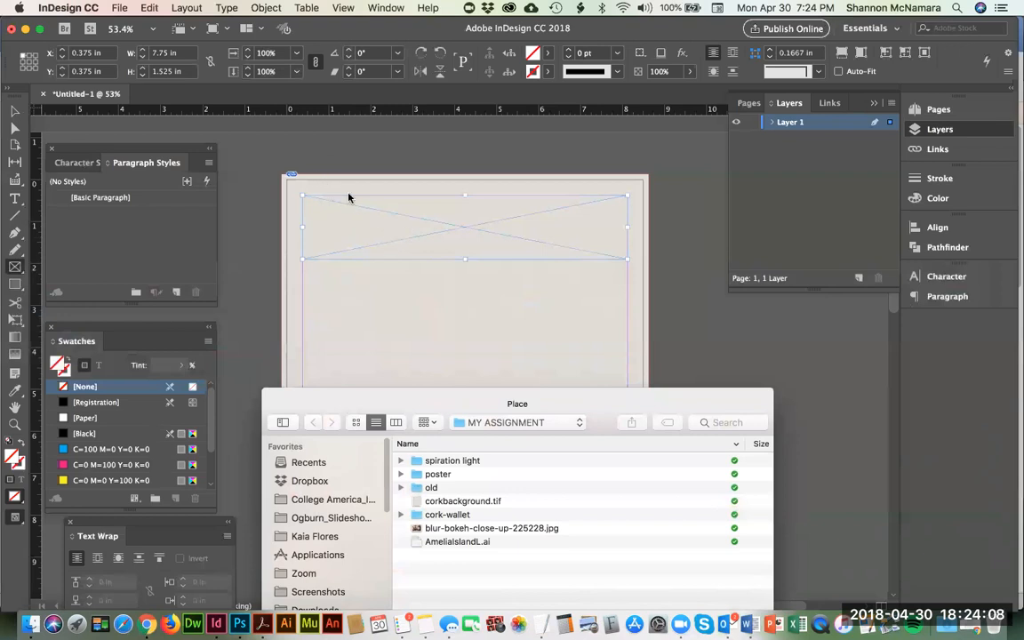
{"action": "left_click_drag", "start_coordinate": [423, 402], "coordinate": [408, 184]}
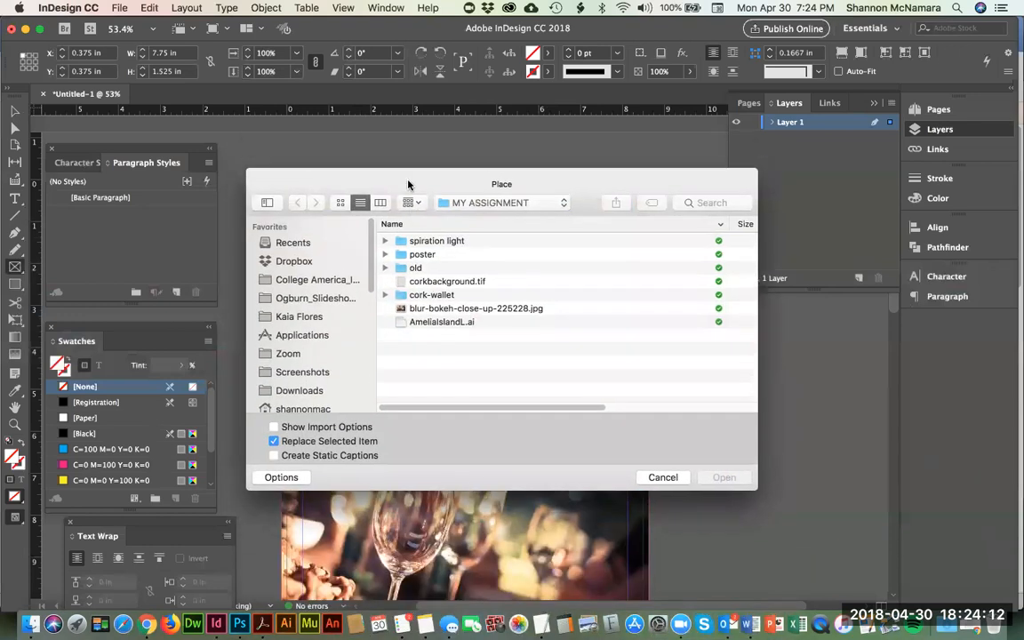
{"action": "left_click", "coordinate": [426, 322]}
{"action": "left_click", "coordinate": [720, 478]}
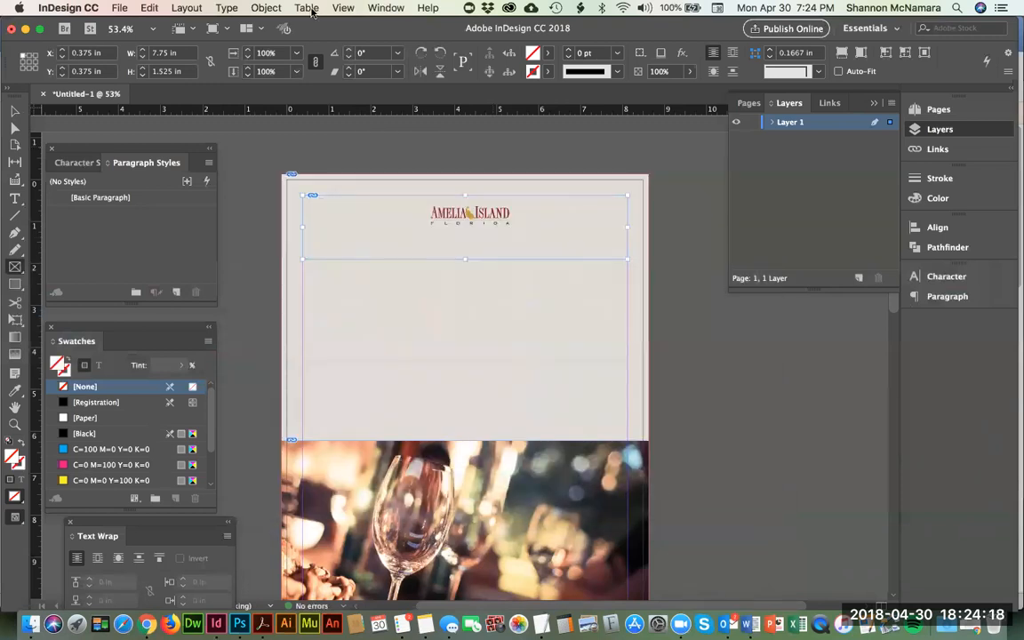
Step: Fit the placed logo to its frame using Fill Frame Proportionally
{"action": "left_click", "coordinate": [262, 8]}
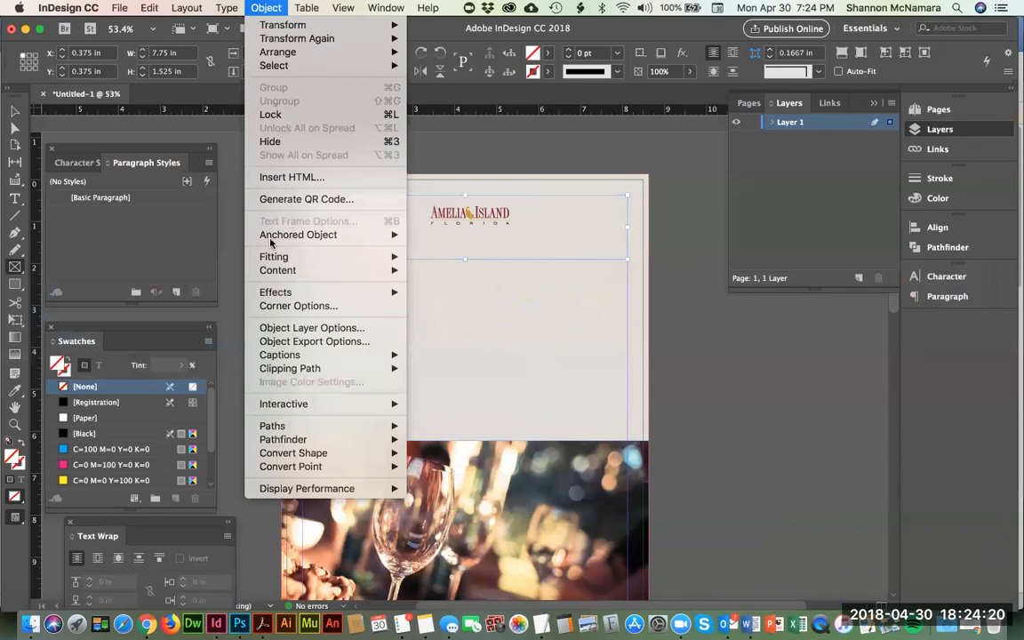
{"action": "mouse_move", "coordinate": [283, 262]}
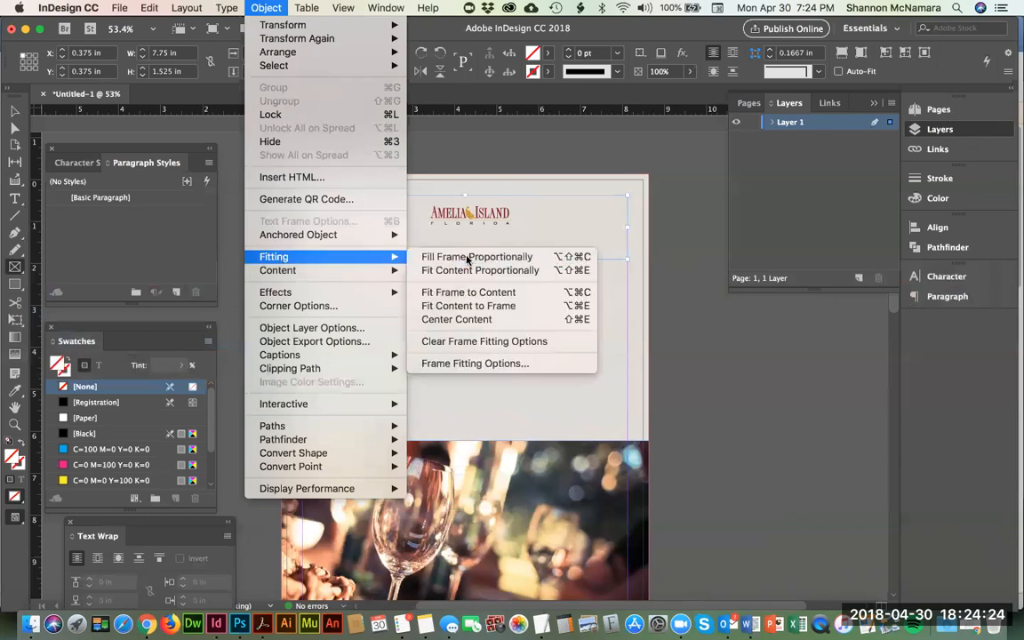
{"action": "left_click", "coordinate": [468, 258]}
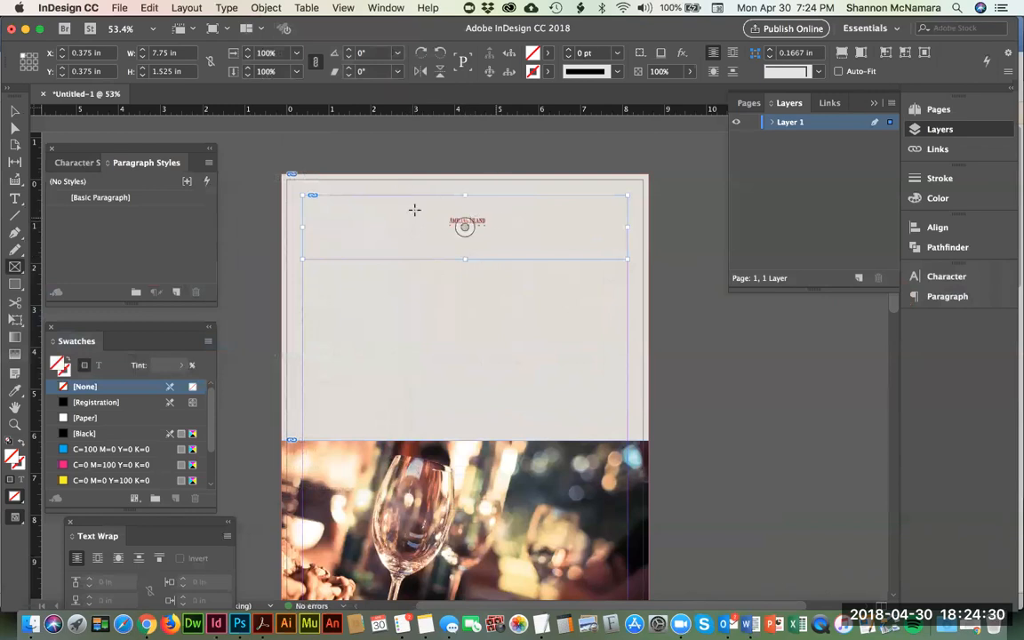
Step: Select the logo artwork inside its frame with the Direct Selection tool, bringing all its resize handles into view
{"action": "left_click", "coordinate": [14, 128]}
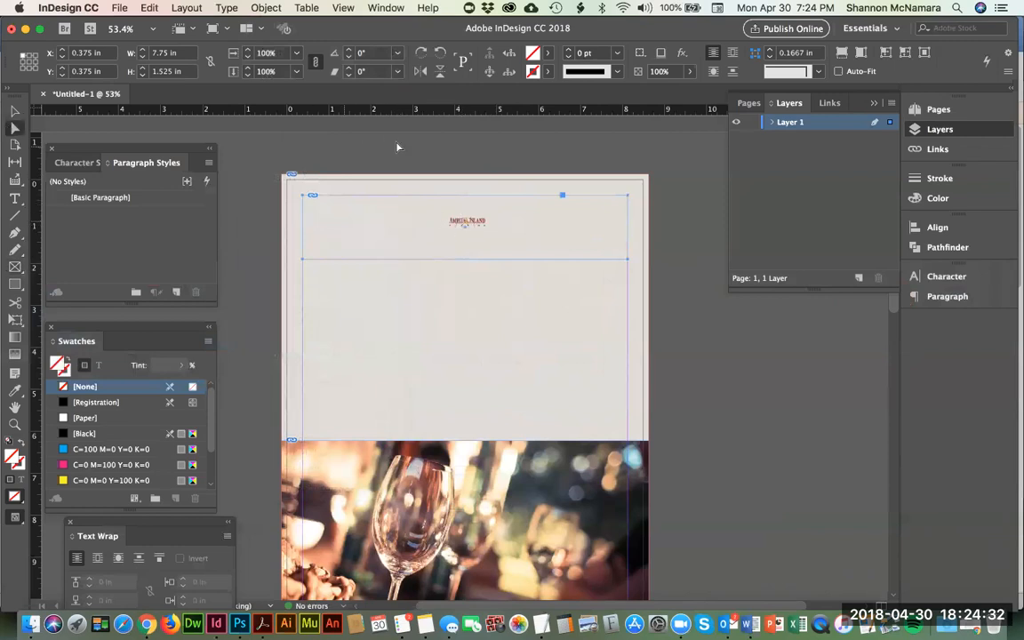
{"action": "left_click", "coordinate": [477, 224]}
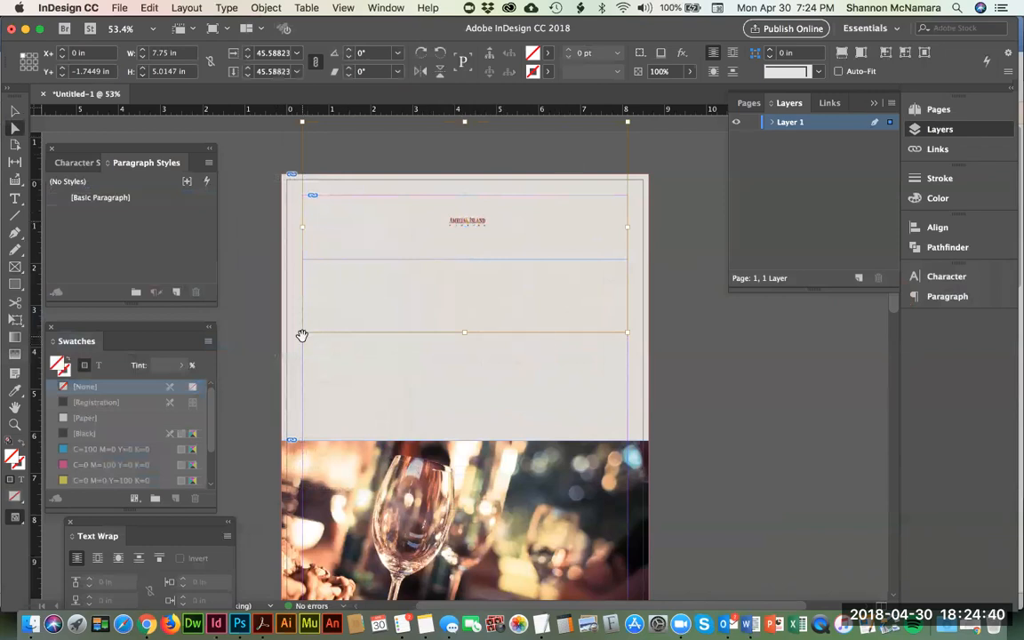
{"action": "key", "text": "super+minus"}
{"action": "key", "text": "super+minus"}
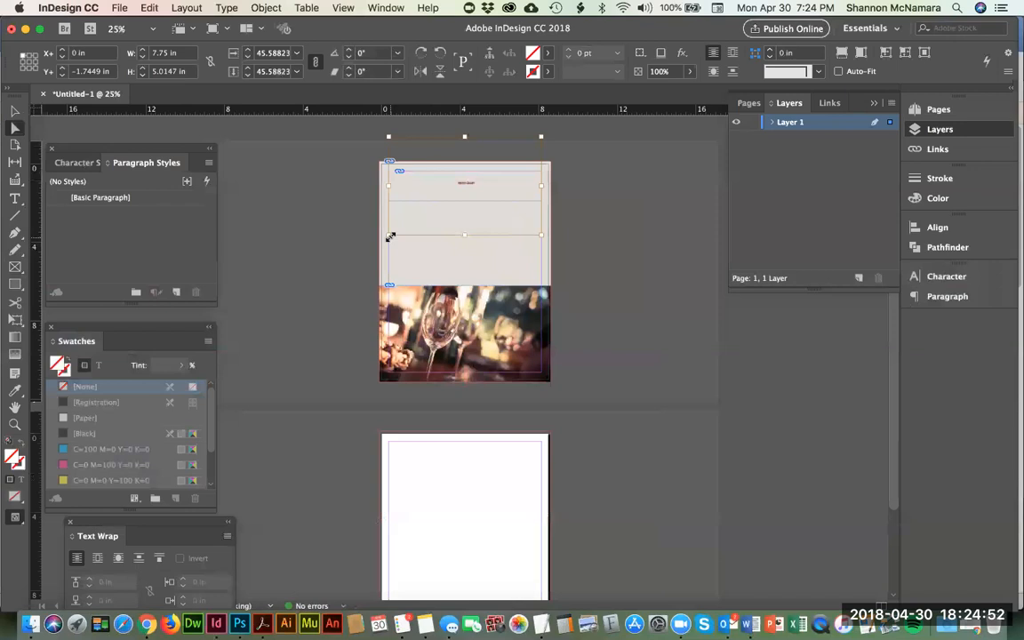
Step: Enlarge the logo artwork proportionally to about 101.5% and reposition it inside the frame near the cover's upper margin
{"action": "left_click_drag", "start_coordinate": [390, 237], "coordinate": [332, 271]}
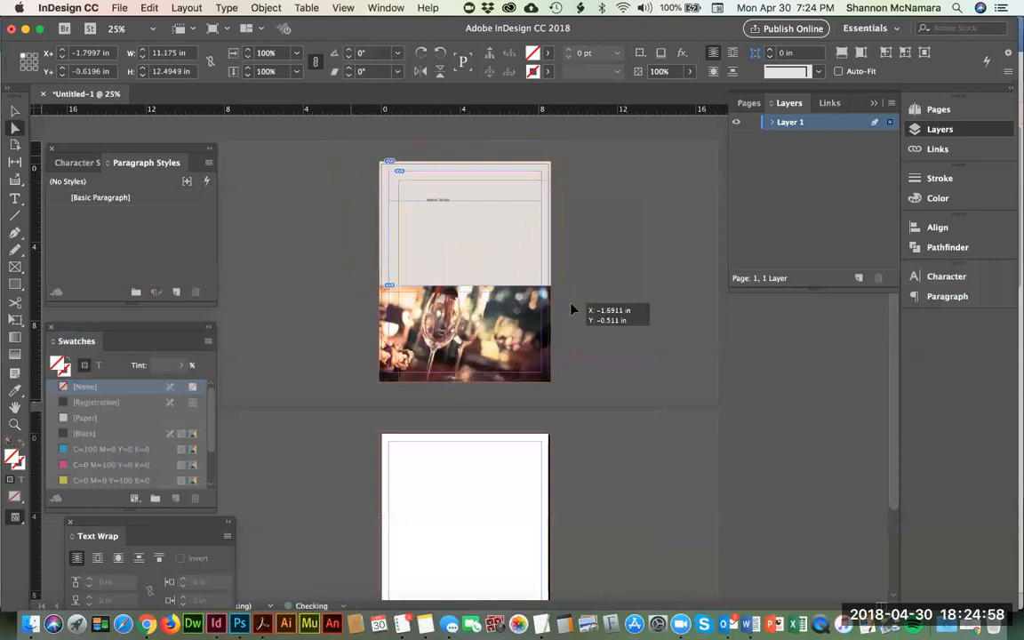
{"action": "key", "text": "super+a"}
{"action": "left_click", "coordinate": [666, 254]}
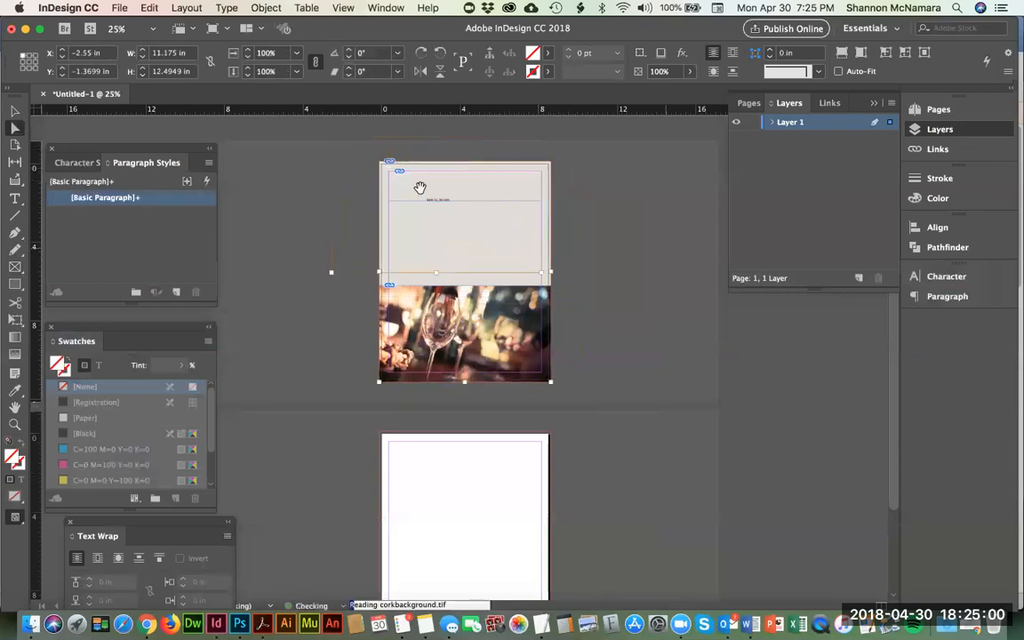
{"action": "left_click", "coordinate": [421, 189]}
{"action": "left_click_drag", "start_coordinate": [544, 276], "coordinate": [666, 354]}
{"action": "left_click_drag", "start_coordinate": [501, 246], "coordinate": [467, 181]}
{"action": "key", "text": "super+z"}
{"action": "left_click", "coordinate": [603, 221]}
{"action": "left_click", "coordinate": [469, 184]}
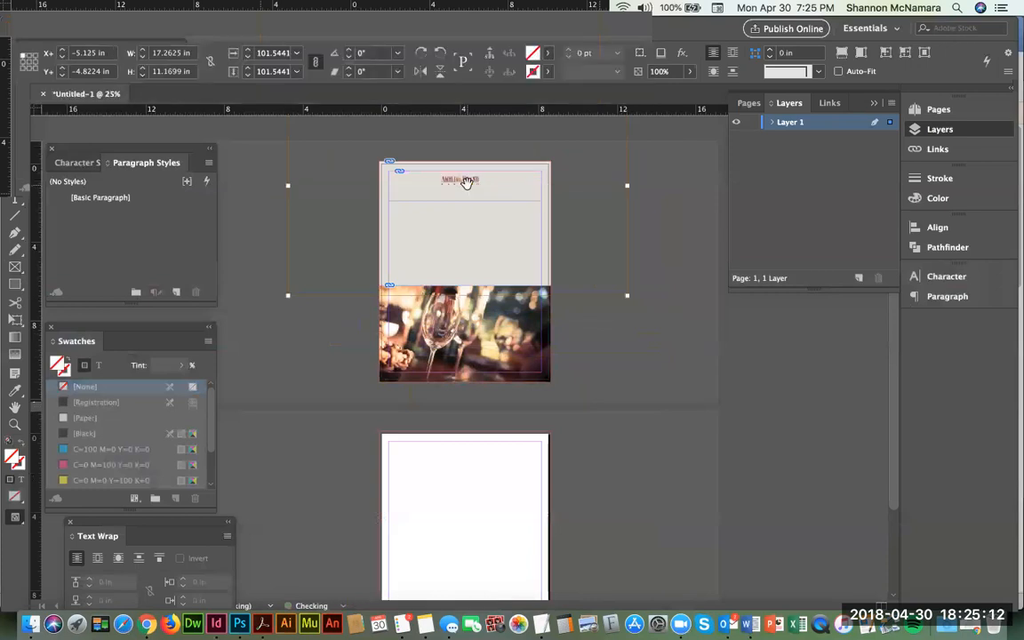
Step: Enlarge the logo artwork proportionally to about 126% and move it back up inside its frame
{"action": "key", "text": "super+0"}
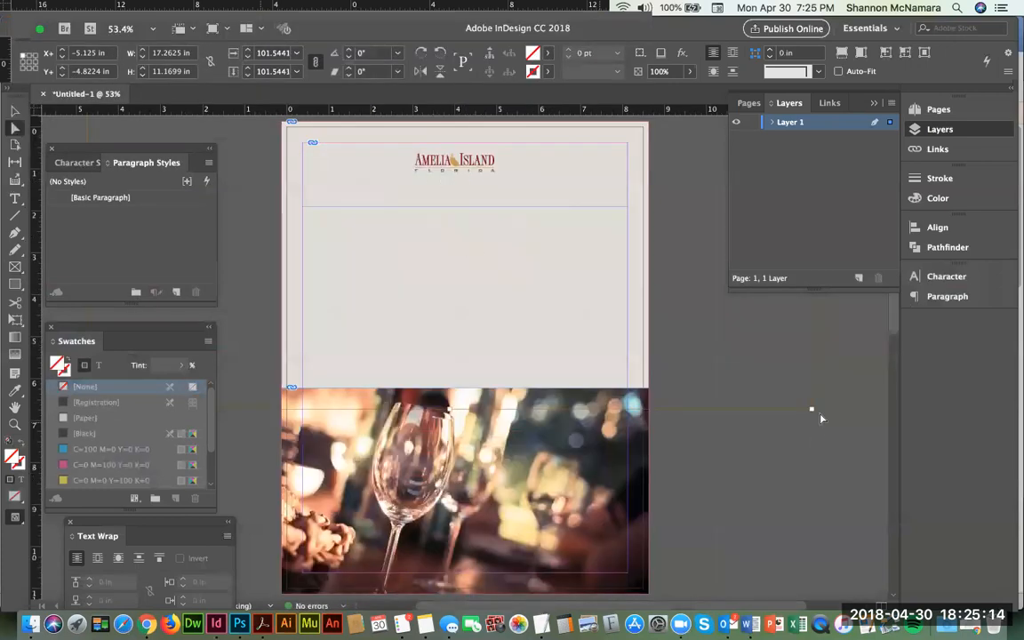
{"action": "left_click_drag", "start_coordinate": [811, 407], "coordinate": [874, 449]}
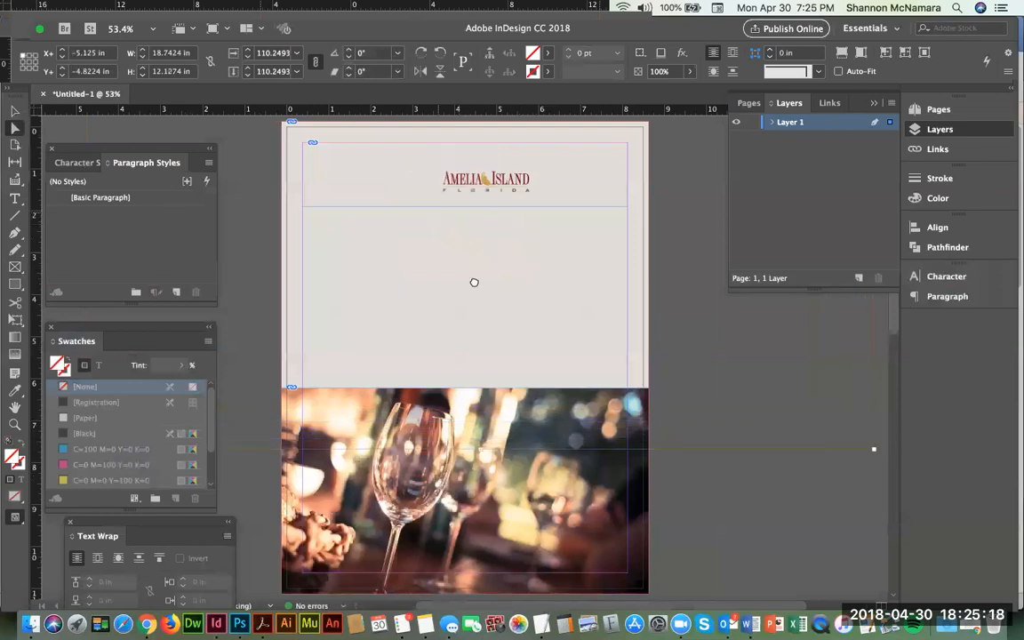
{"action": "left_click_drag", "start_coordinate": [463, 404], "coordinate": [581, 467]}
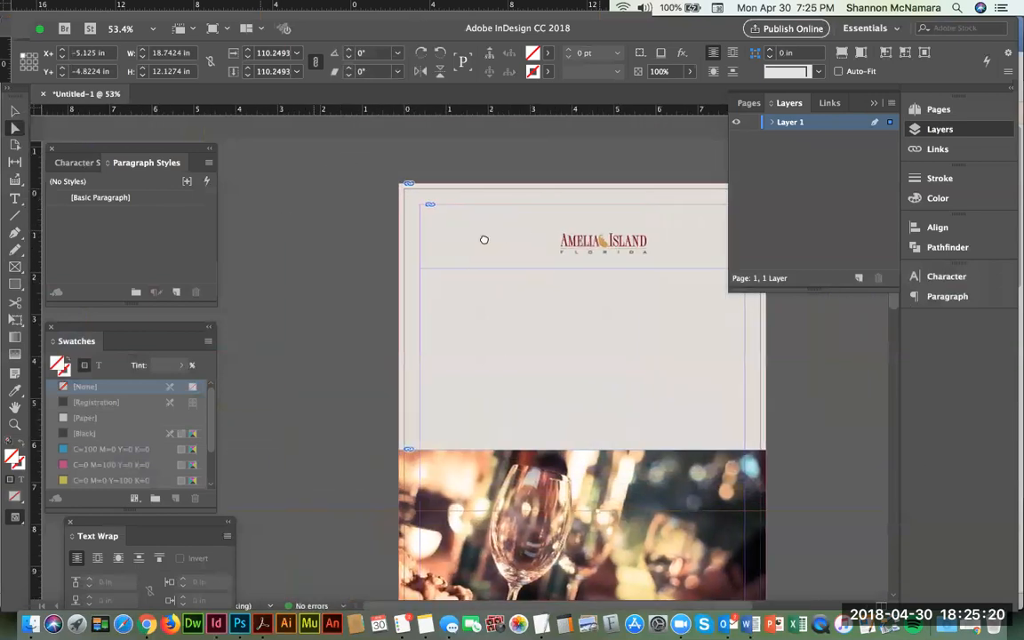
{"action": "scroll", "coordinate": [485, 240], "scroll_direction": "down", "scroll_amount": 1}
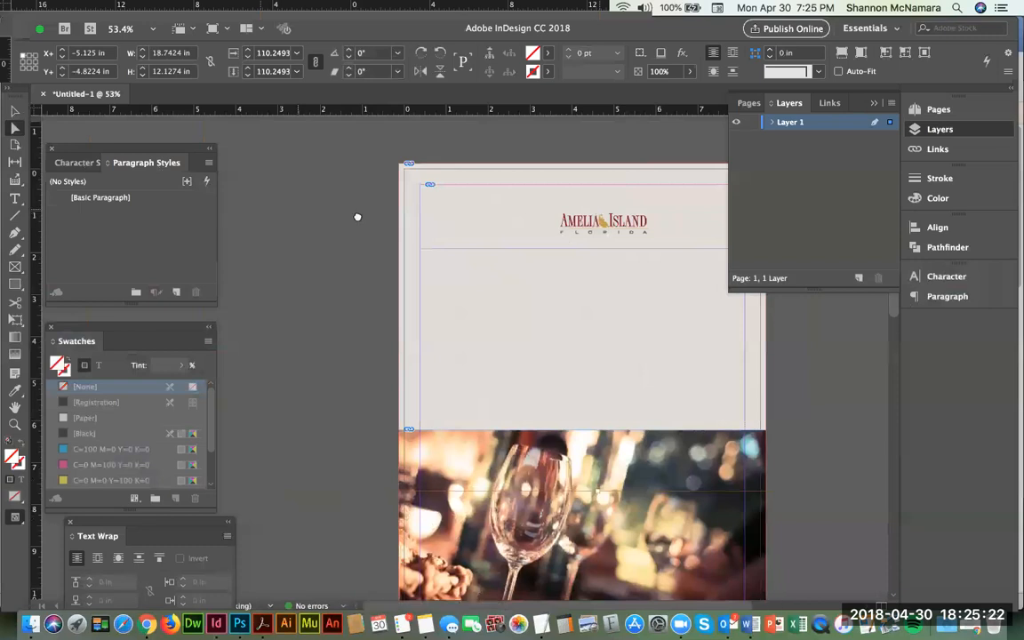
{"action": "scroll", "coordinate": [355, 249], "scroll_direction": "down", "scroll_amount": 4}
{"action": "key", "text": "super+minus"}
{"action": "key", "text": "super+minus"}
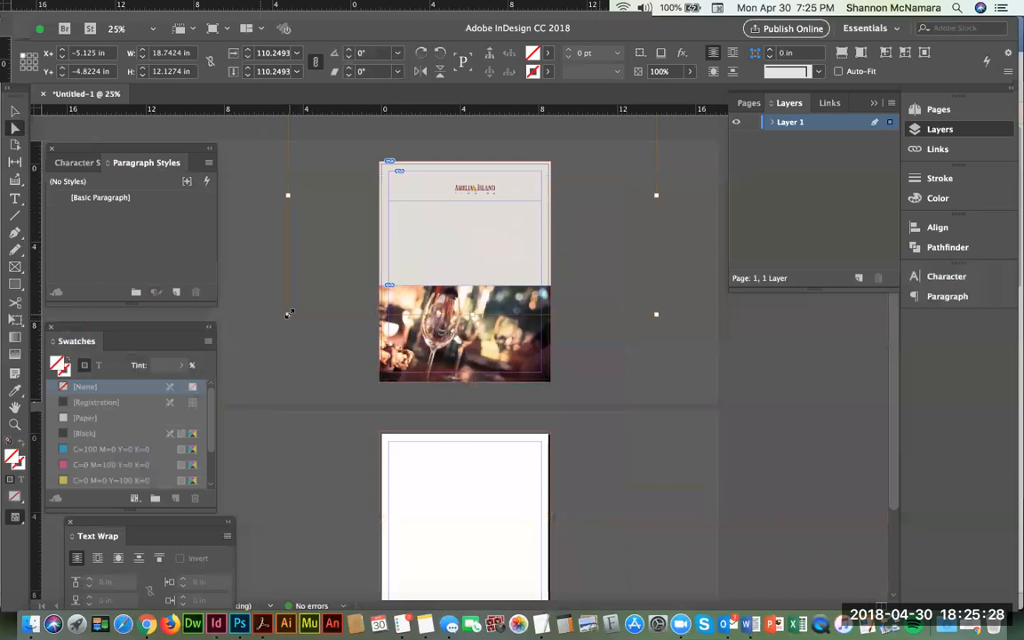
{"action": "left_click_drag", "start_coordinate": [288, 313], "coordinate": [234, 349]}
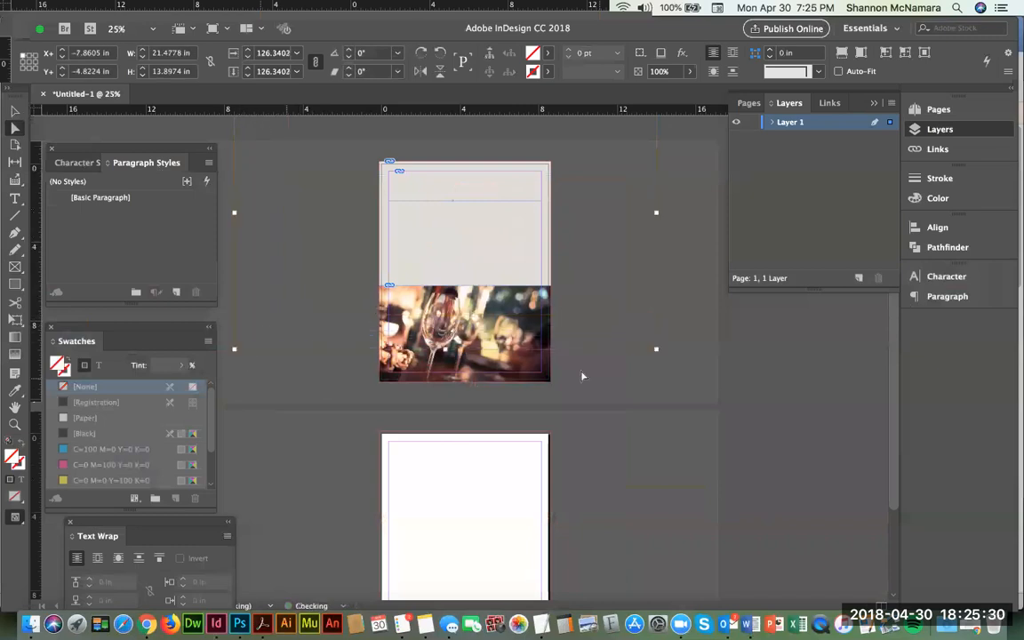
{"action": "left_click_drag", "start_coordinate": [632, 256], "coordinate": [633, 239]}
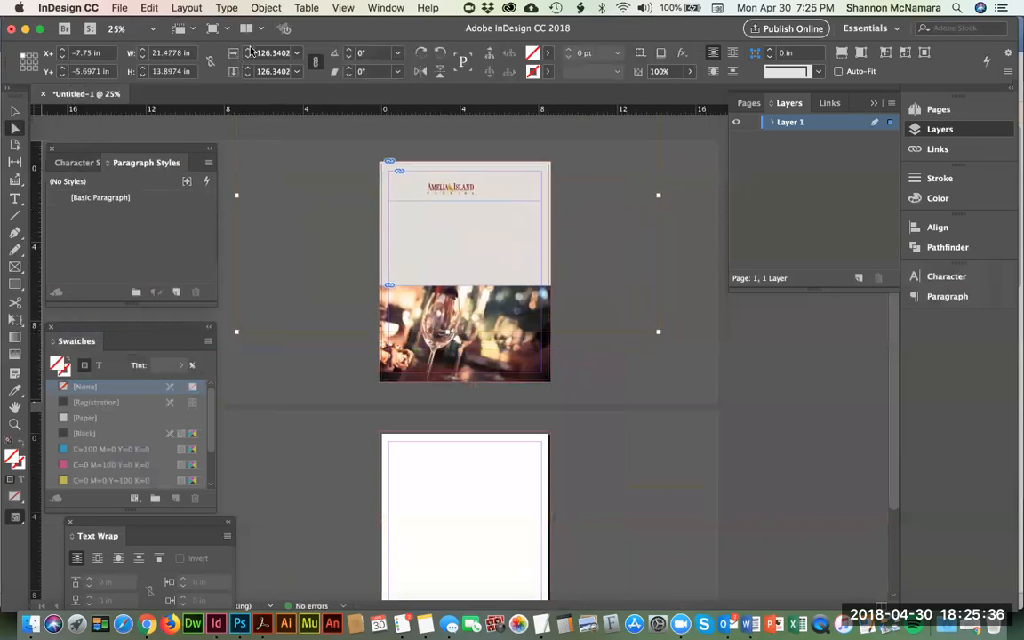
Step: Set the logo artwork's scale to 143% and move it back to the middle of its frame
{"action": "left_click", "coordinate": [249, 51]}
{"action": "left_click", "coordinate": [249, 50]}
{"action": "left_click", "coordinate": [249, 51]}
{"action": "left_click", "coordinate": [249, 50]}
{"action": "left_click", "coordinate": [249, 50]}
{"action": "left_click", "coordinate": [249, 51]}
{"action": "left_click", "coordinate": [249, 51]}
{"action": "left_click", "coordinate": [249, 51]}
{"action": "left_click", "coordinate": [249, 50]}
{"action": "left_click", "coordinate": [249, 50]}
{"action": "left_click", "coordinate": [249, 51]}
{"action": "left_click", "coordinate": [249, 50]}
{"action": "left_click", "coordinate": [249, 51]}
{"action": "left_click", "coordinate": [249, 51]}
{"action": "left_click", "coordinate": [249, 50]}
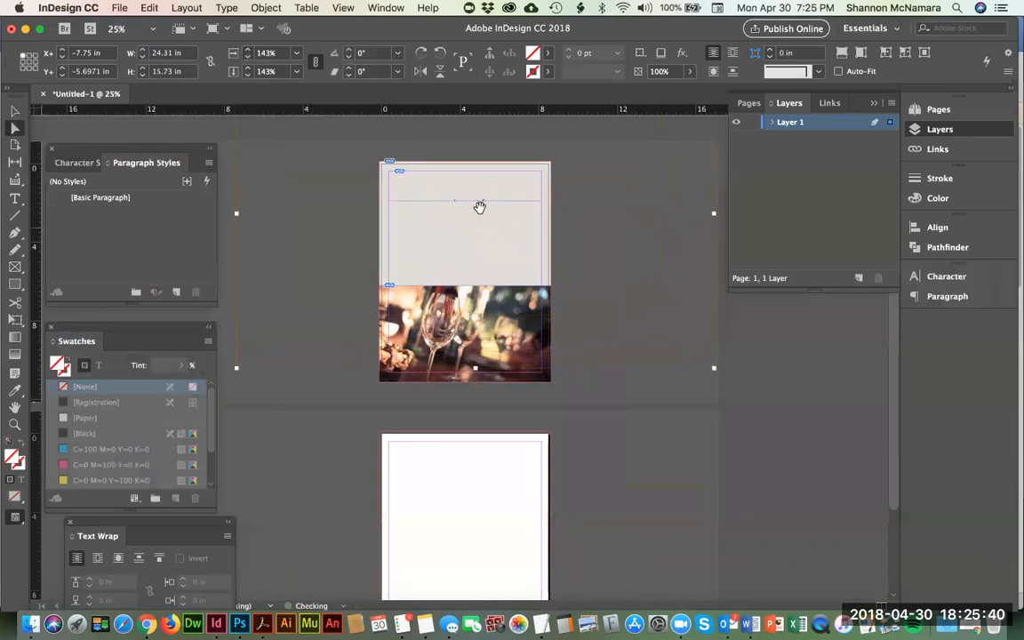
{"action": "left_click_drag", "start_coordinate": [471, 196], "coordinate": [460, 179]}
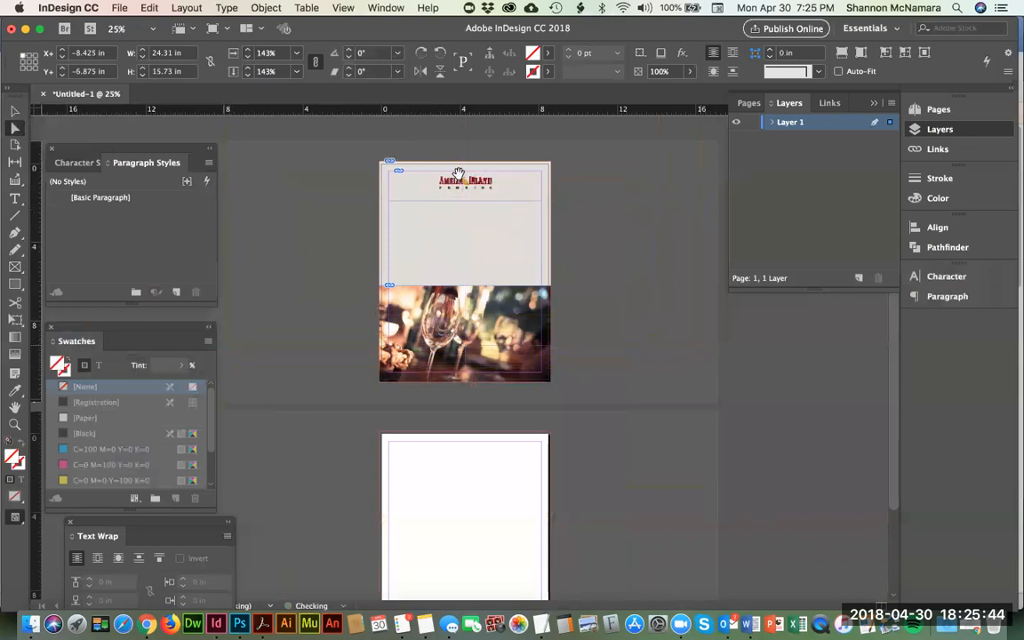
Step: Raise the logo artwork's scale to 151% and recenter it in its frame
{"action": "left_click", "coordinate": [249, 50]}
{"action": "left_click", "coordinate": [249, 51]}
{"action": "left_click", "coordinate": [249, 50]}
{"action": "left_click", "coordinate": [249, 51]}
{"action": "left_click", "coordinate": [249, 51]}
{"action": "left_click", "coordinate": [249, 51]}
{"action": "left_click", "coordinate": [249, 50]}
{"action": "left_click", "coordinate": [249, 51]}
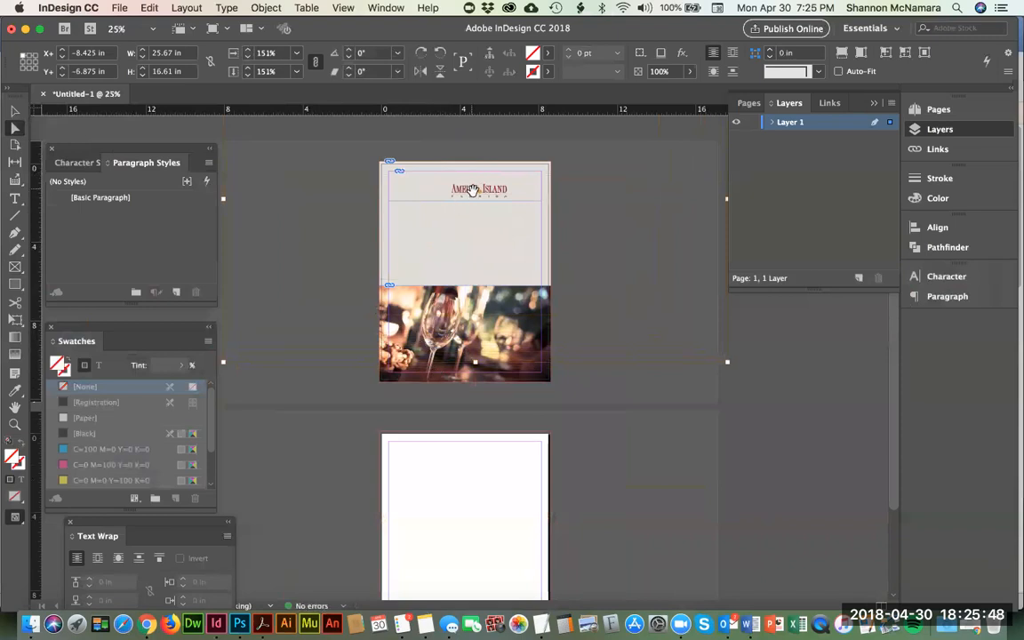
{"action": "left_click_drag", "start_coordinate": [473, 190], "coordinate": [465, 184]}
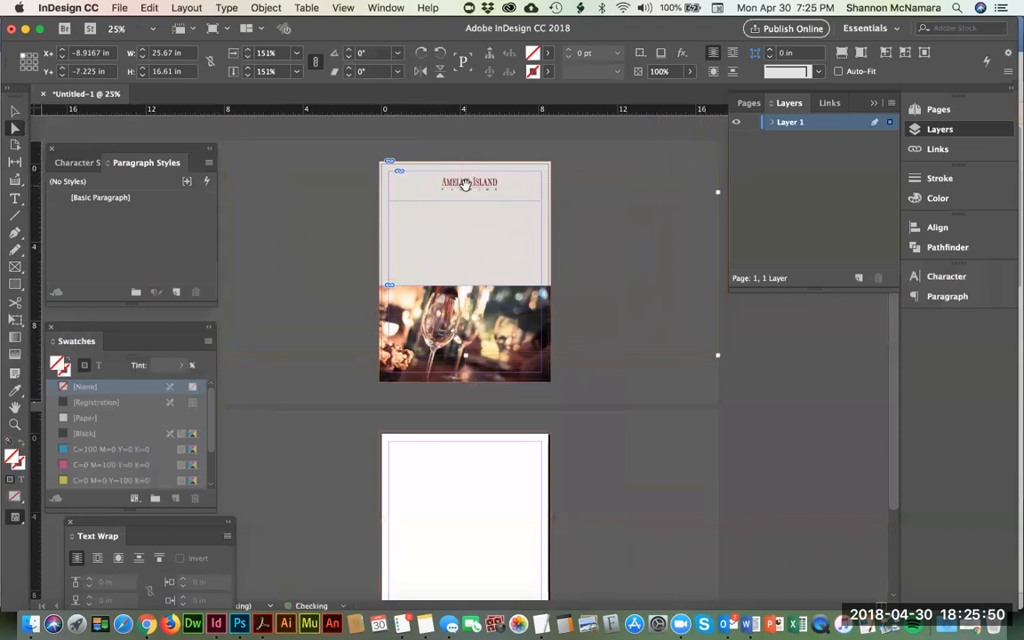
Step: Keep enlarging the logo artwork in small increments until it is about 3.2 in wide, recentering it in the frame
{"action": "left_click", "coordinate": [249, 50]}
{"action": "left_click", "coordinate": [249, 51]}
{"action": "left_click", "coordinate": [249, 50]}
{"action": "left_click", "coordinate": [249, 51]}
{"action": "left_click", "coordinate": [249, 51]}
{"action": "left_click", "coordinate": [249, 51]}
{"action": "left_click_drag", "start_coordinate": [495, 189], "coordinate": [485, 185]}
{"action": "left_click", "coordinate": [249, 51]}
{"action": "left_click", "coordinate": [249, 50]}
{"action": "left_click", "coordinate": [249, 51]}
{"action": "left_click", "coordinate": [249, 50]}
{"action": "left_click", "coordinate": [249, 51]}
{"action": "left_click", "coordinate": [249, 50]}
{"action": "left_click_drag", "start_coordinate": [501, 191], "coordinate": [491, 184]}
{"action": "left_click", "coordinate": [248, 51]}
{"action": "left_click", "coordinate": [248, 51]}
{"action": "left_click", "coordinate": [248, 51]}
{"action": "left_click", "coordinate": [248, 51]}
{"action": "left_click", "coordinate": [248, 50]}
{"action": "left_click", "coordinate": [248, 51]}
{"action": "mouse_move", "coordinate": [491, 190]}
{"action": "left_mouse_down"}
{"action": "mouse_move", "coordinate": [481, 181]}
{"action": "mouse_move", "coordinate": [489, 196]}
{"action": "left_mouse_up"}
Step: Shorten the logo's frame from its lower edge to 1.265 in high, just below the FLORIDA line, and deselect it
{"action": "left_click", "coordinate": [605, 385]}
{"action": "key", "text": "z"}
{"action": "left_click_drag", "start_coordinate": [367, 148], "coordinate": [574, 232]}
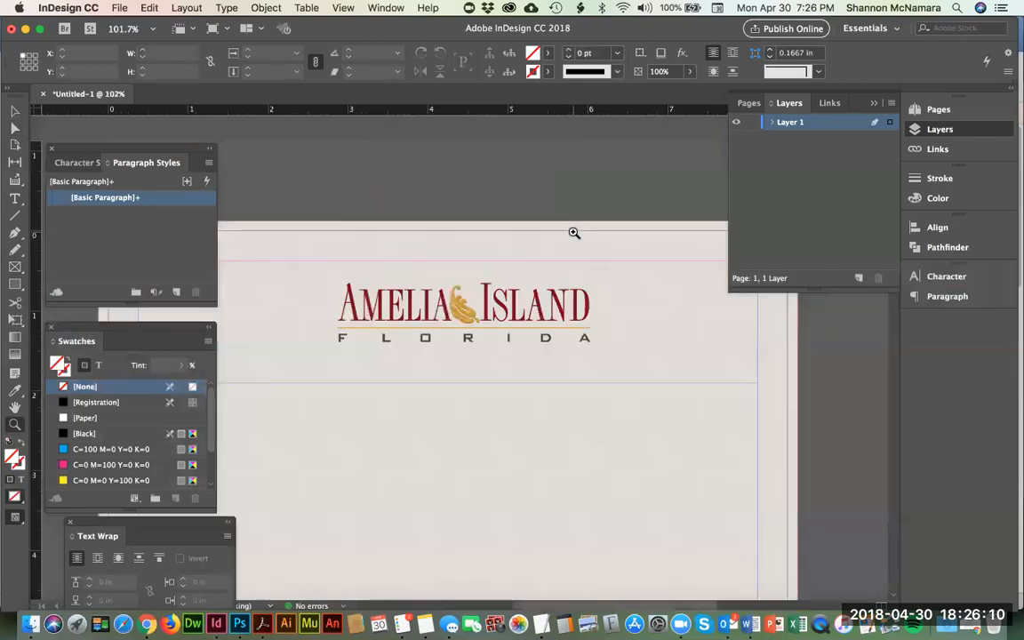
{"action": "key", "text": "super+minus"}
{"action": "key", "text": "super+minus"}
{"action": "key", "text": "super+minus"}
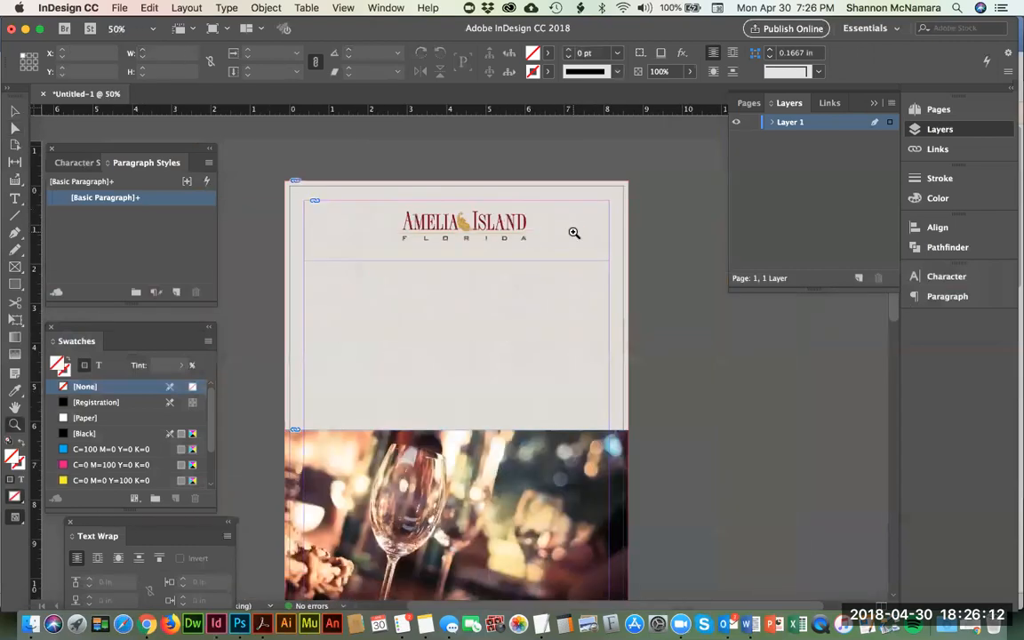
{"action": "left_click", "coordinate": [15, 111]}
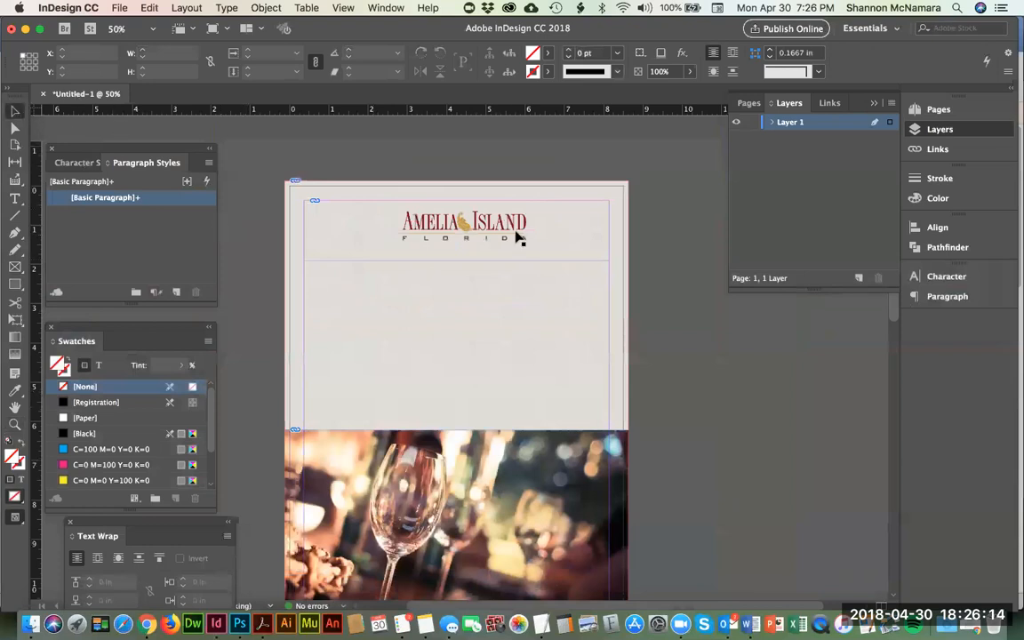
{"action": "left_click", "coordinate": [444, 222]}
{"action": "left_click_drag", "start_coordinate": [456, 261], "coordinate": [454, 248]}
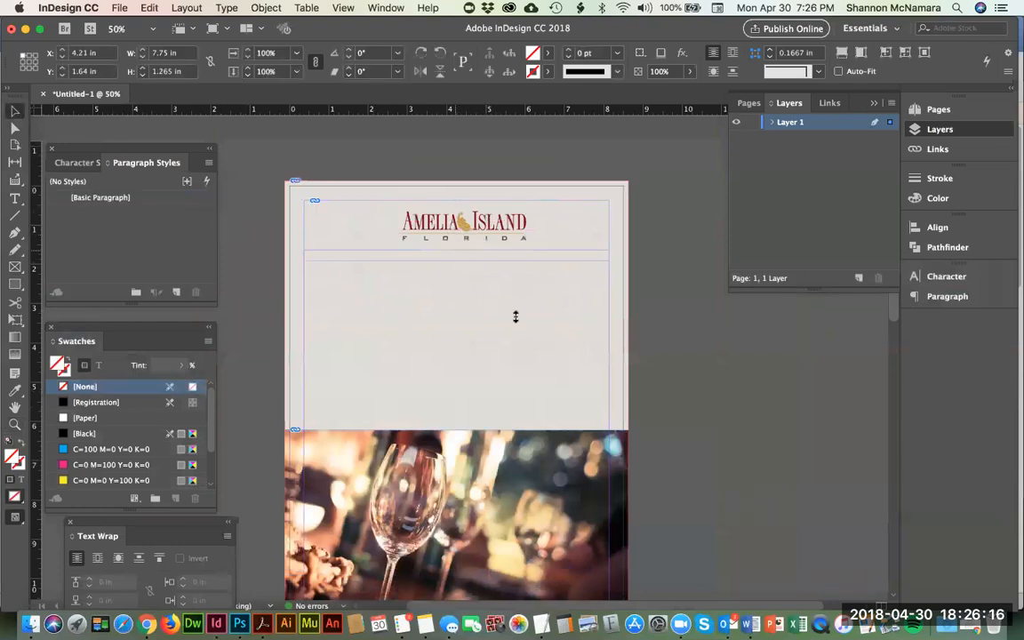
{"action": "left_click", "coordinate": [650, 351]}
Step: Switch to Word, copy the line "Best Wine Bar in Town!" and return to InDesign
{"action": "key", "text": "super+Tab"}
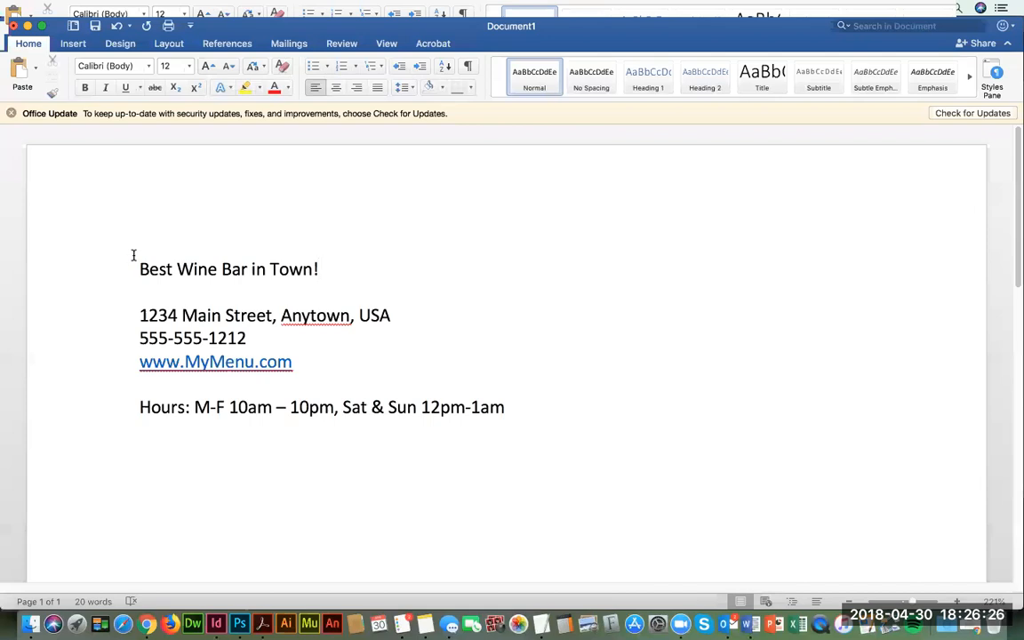
{"action": "left_click_drag", "start_coordinate": [137, 269], "coordinate": [321, 277]}
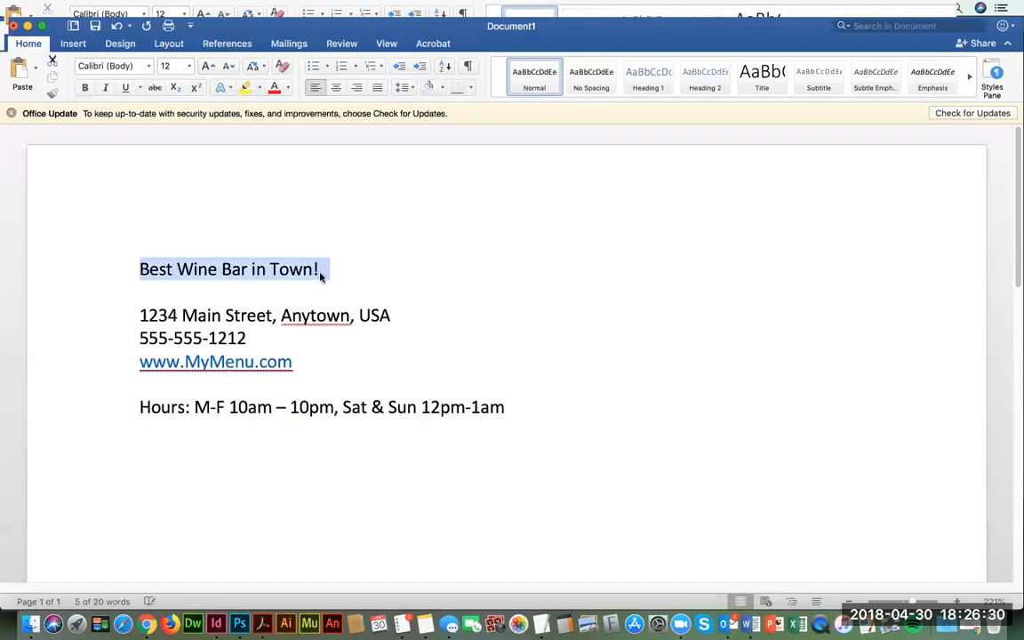
{"action": "key", "text": "super+Tab"}
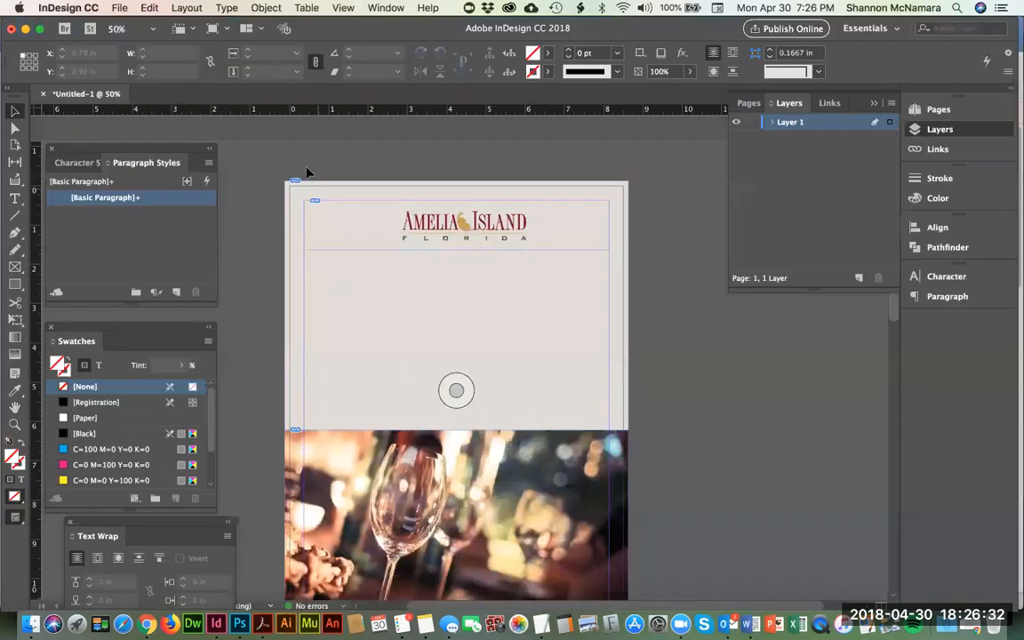
Step: Draw a text frame directly below the logo frame and widen it to the margins, 7.75 by 0.92 in
{"action": "left_click", "coordinate": [14, 199]}
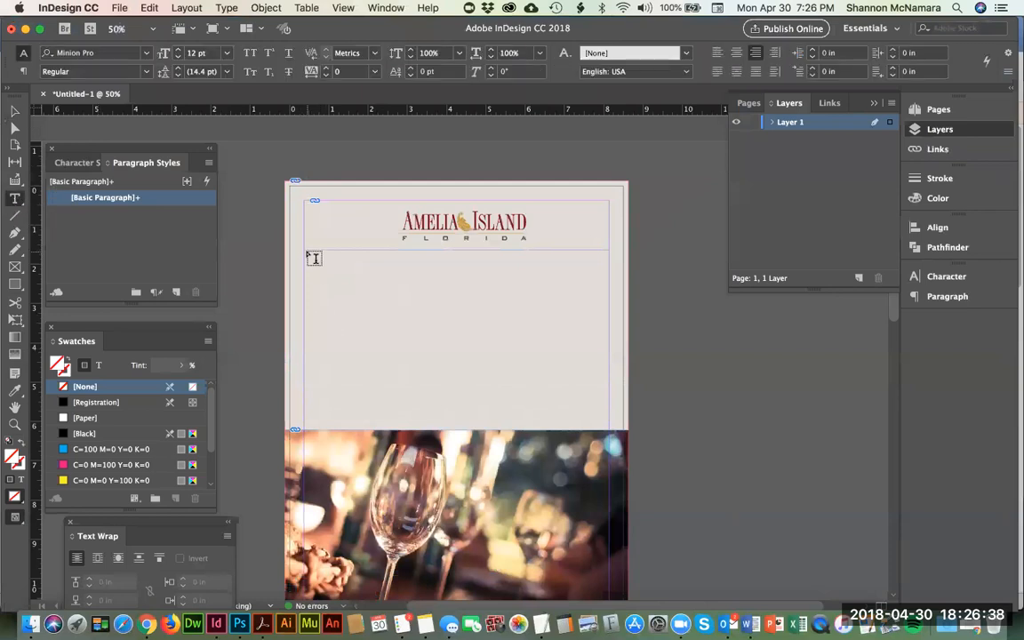
{"action": "left_click_drag", "start_coordinate": [304, 252], "coordinate": [552, 285]}
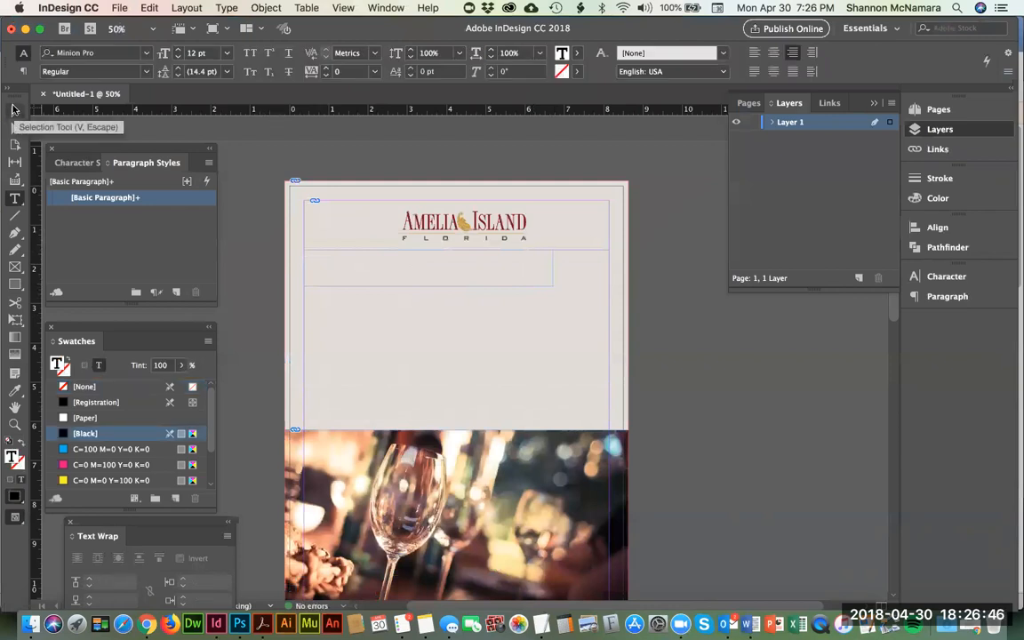
{"action": "left_click", "coordinate": [13, 108]}
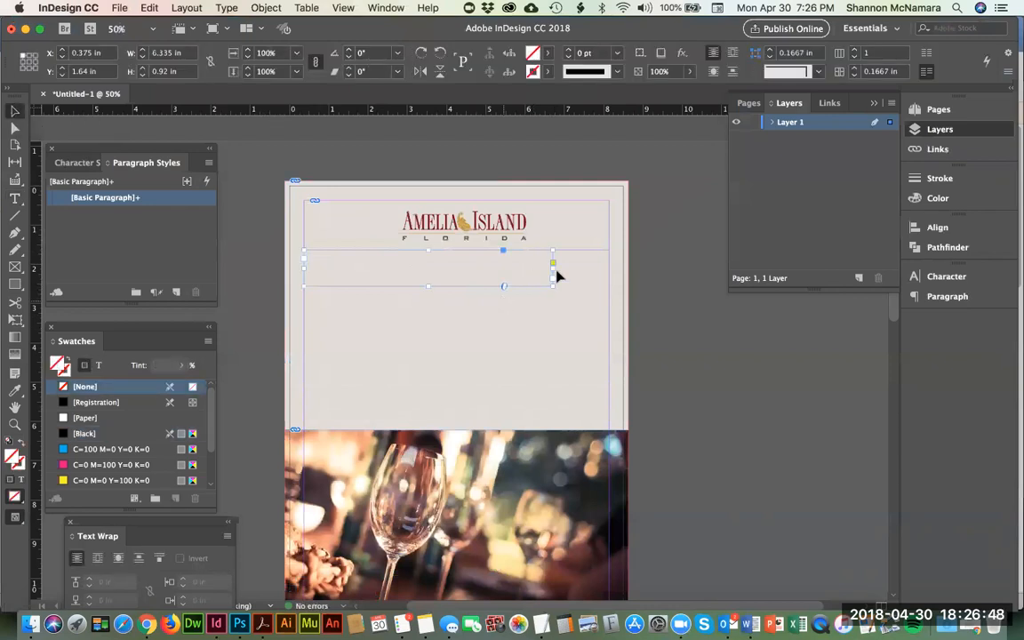
{"action": "left_click_drag", "start_coordinate": [554, 267], "coordinate": [613, 277]}
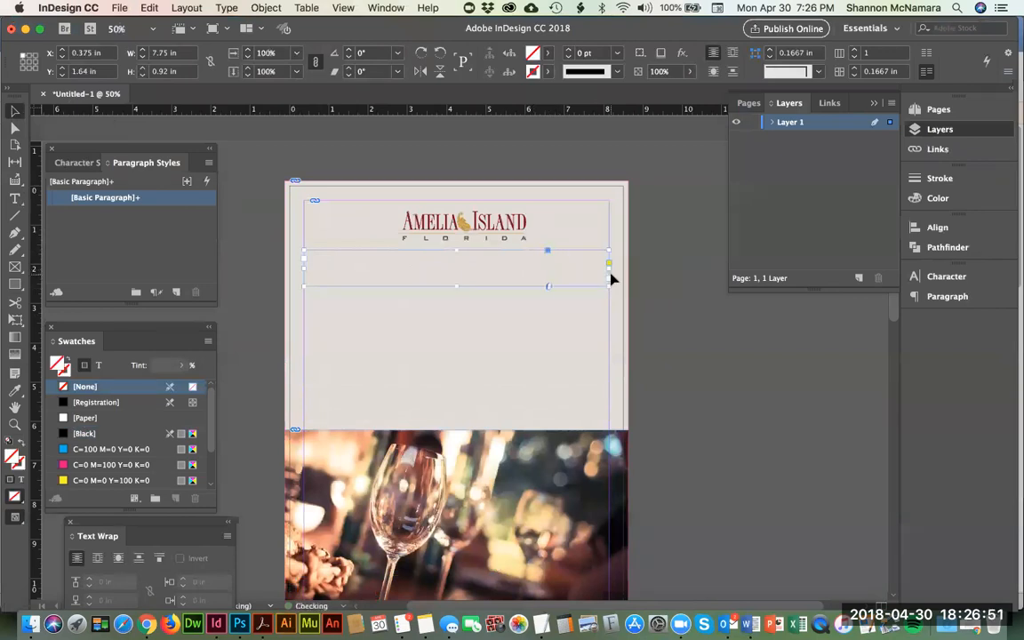
Step: Place the text cursor in the new frame and center its paragraph alignment
{"action": "double_click", "coordinate": [524, 272]}
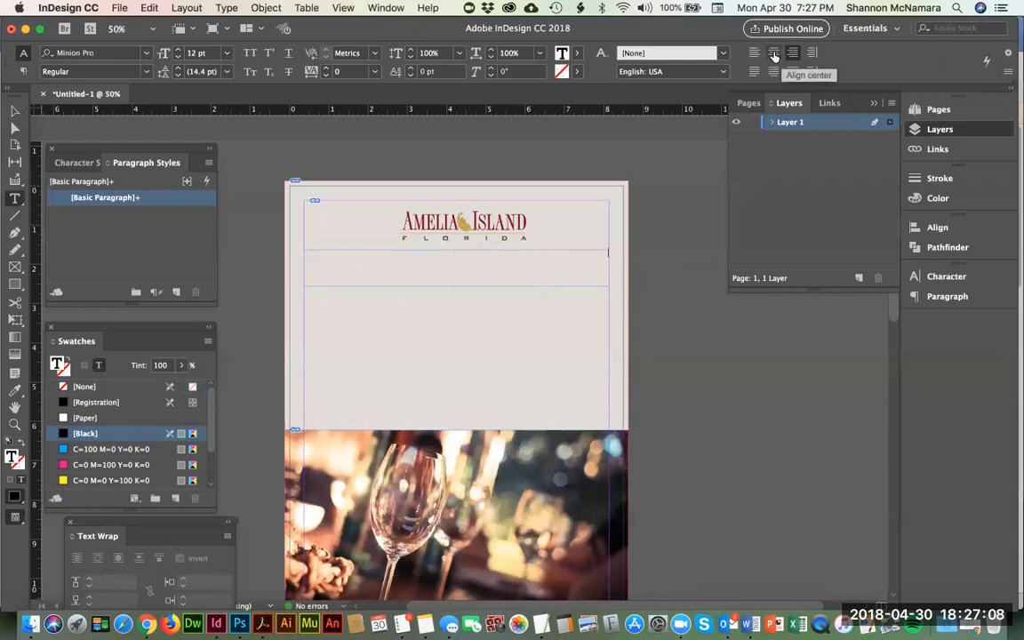
{"action": "left_click", "coordinate": [775, 56]}
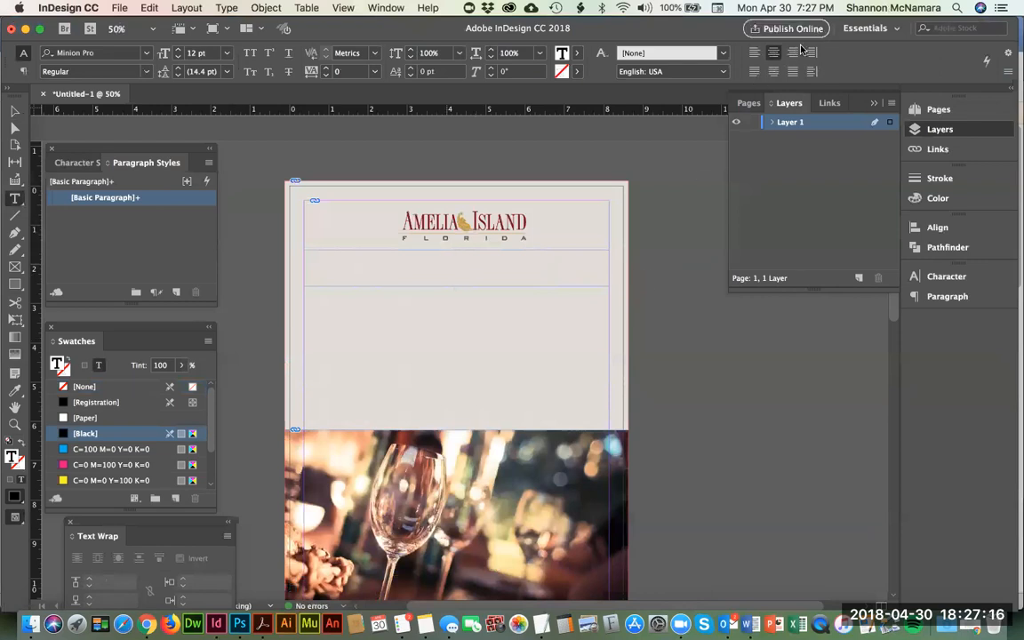
{"action": "left_click", "coordinate": [94, 54]}
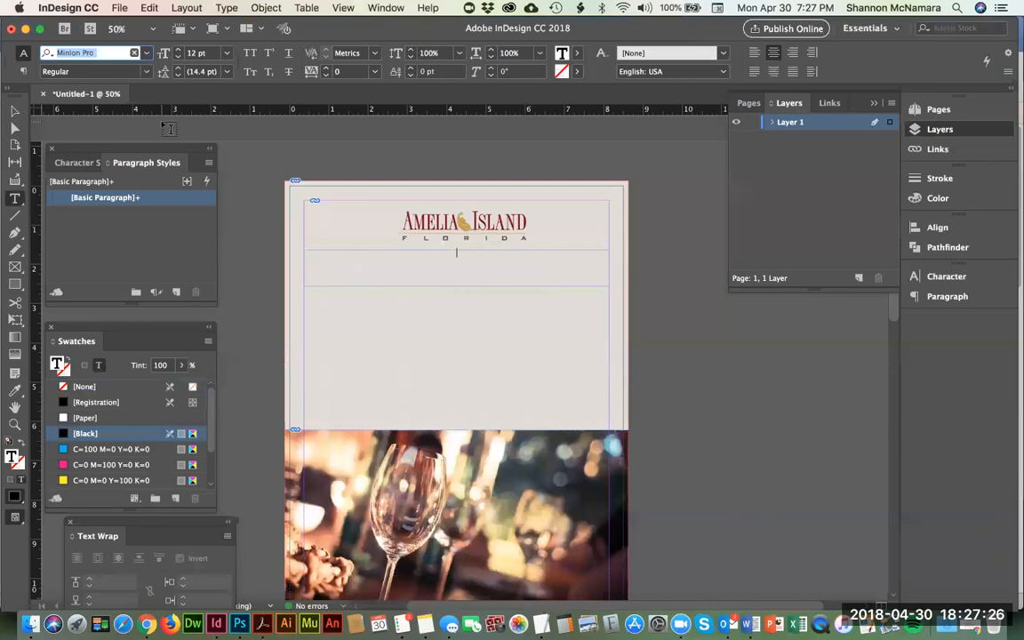
{"action": "left_click", "coordinate": [468, 254]}
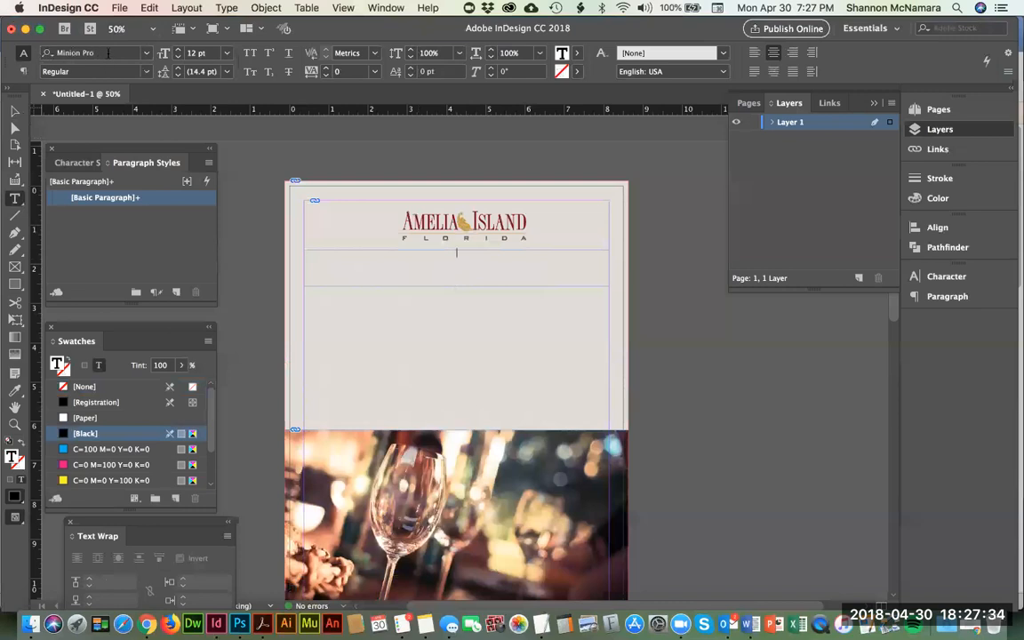
Step: Show the Character settings and paste the tagline "Best Wine Bar in Town!" into the text frame below the logo
{"action": "left_click", "coordinate": [385, 8]}
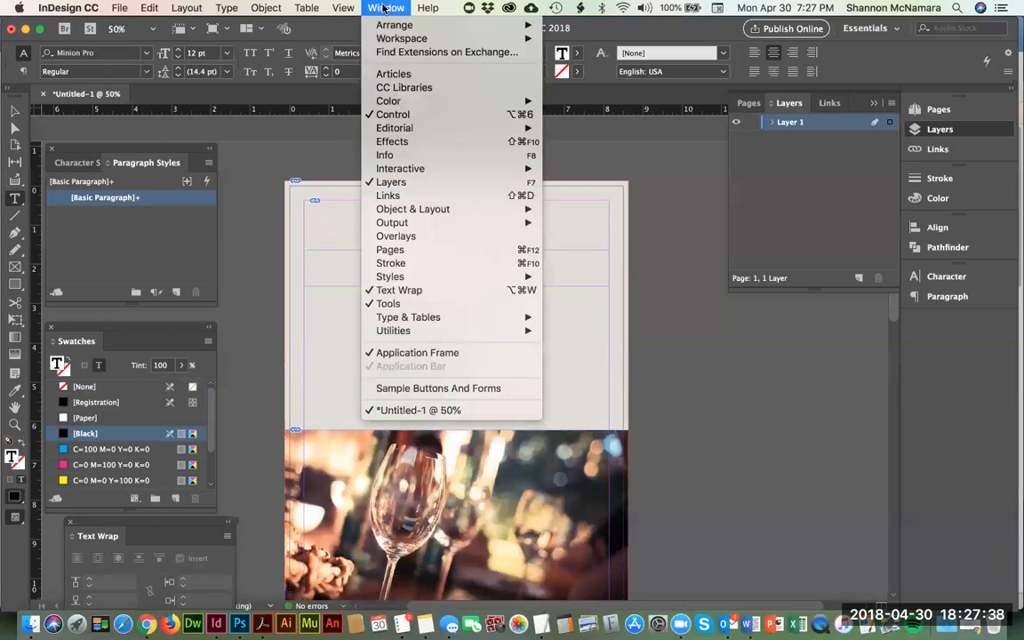
{"action": "mouse_move", "coordinate": [396, 318]}
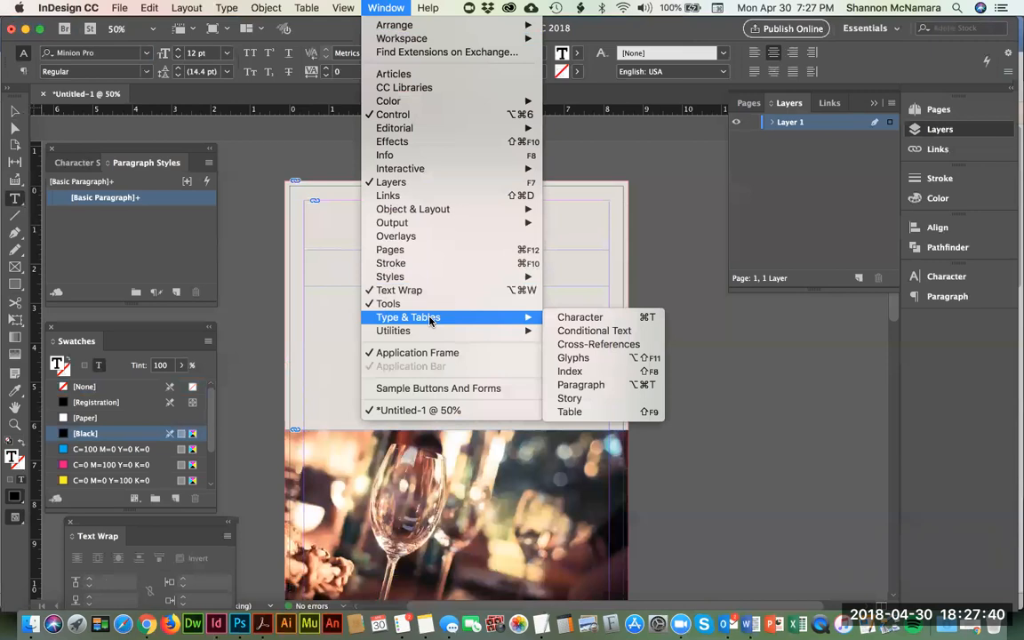
{"action": "left_click", "coordinate": [580, 318]}
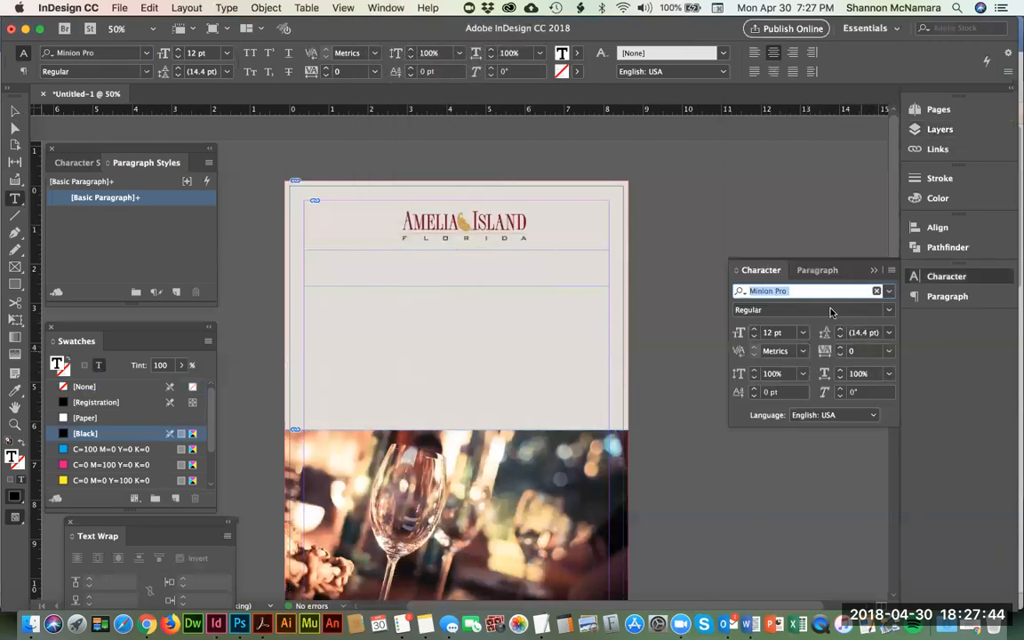
{"action": "left_click", "coordinate": [823, 273]}
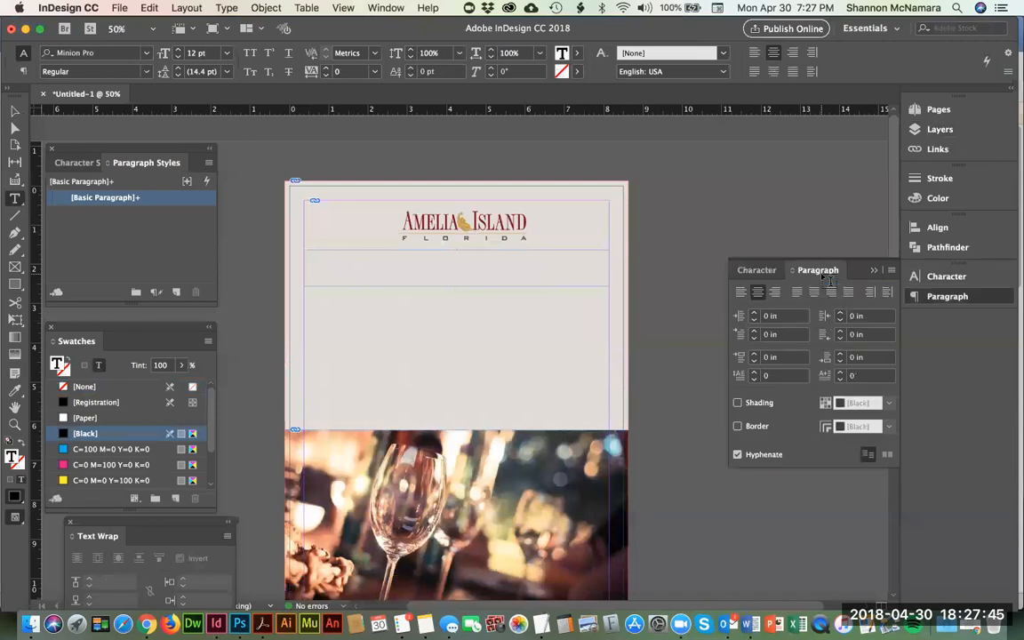
{"action": "left_click", "coordinate": [766, 270]}
{"action": "left_click", "coordinate": [458, 263]}
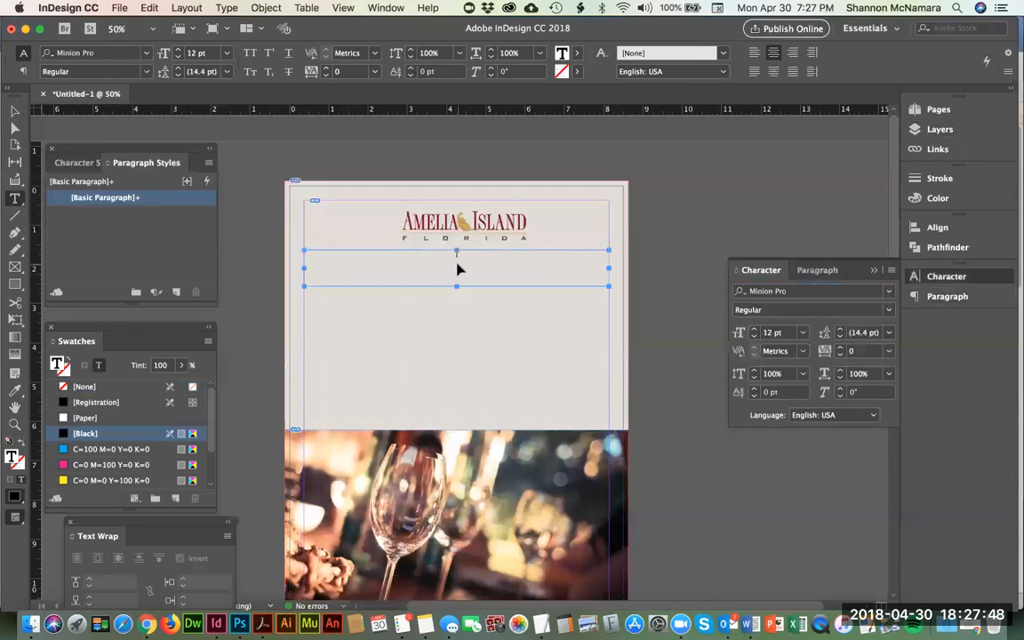
{"action": "key", "text": "super+v"}
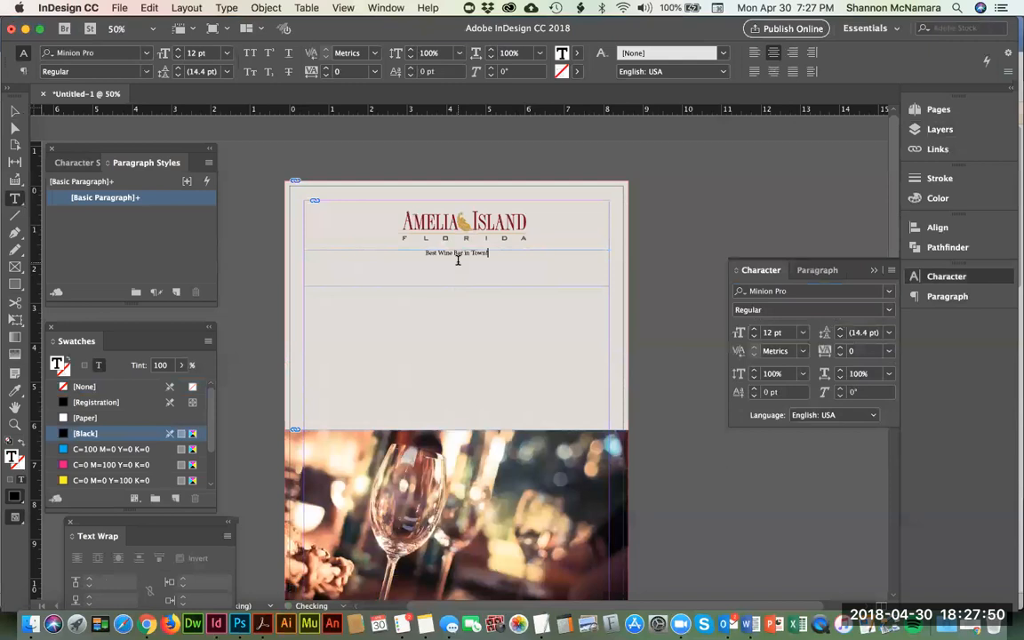
Step: Select the whole tagline, view the fonts offered on the Adobe Typekit website and return to InDesign
{"action": "key", "text": "super+a"}
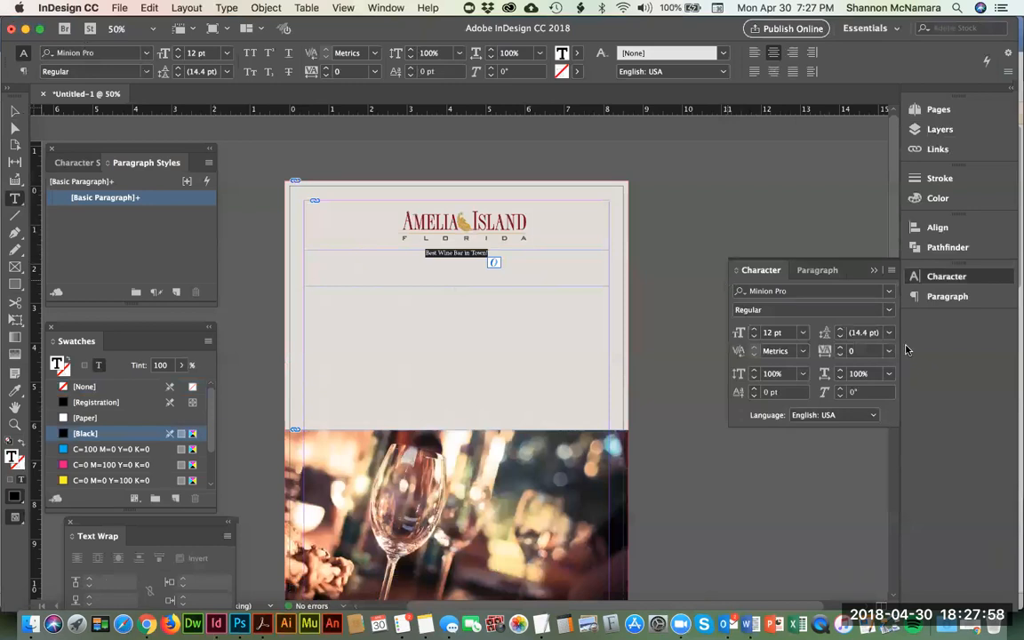
{"action": "left_click", "coordinate": [891, 295]}
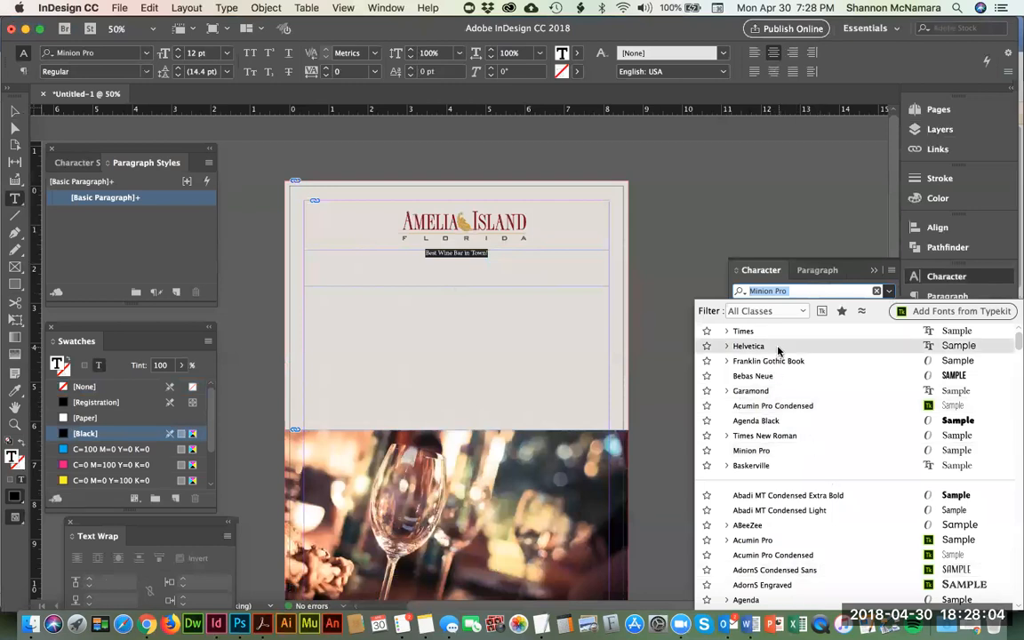
{"action": "left_click", "coordinate": [922, 313]}
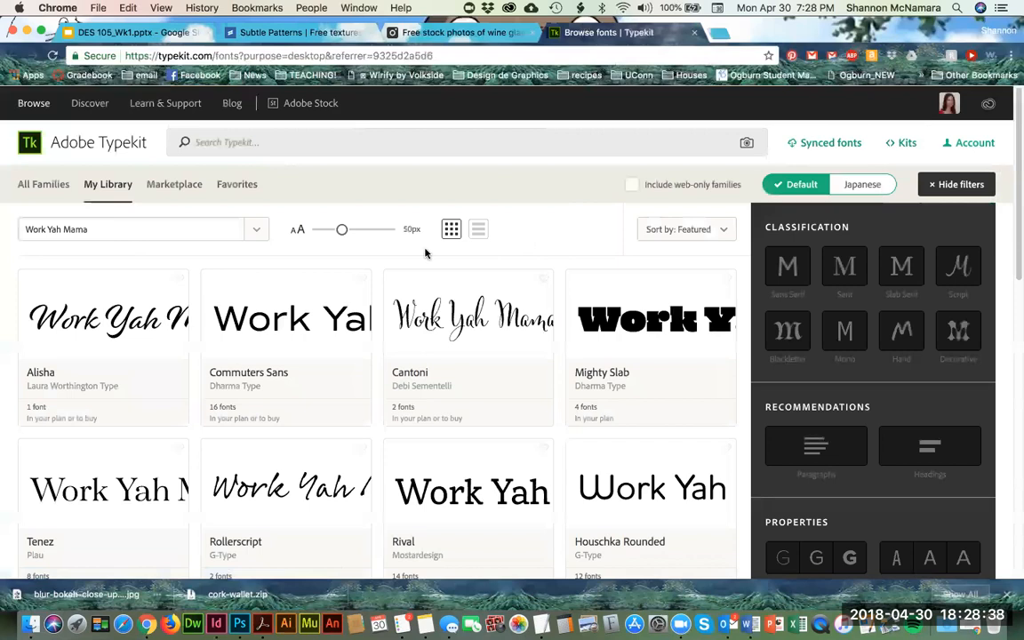
{"action": "key", "text": "super+Tab"}
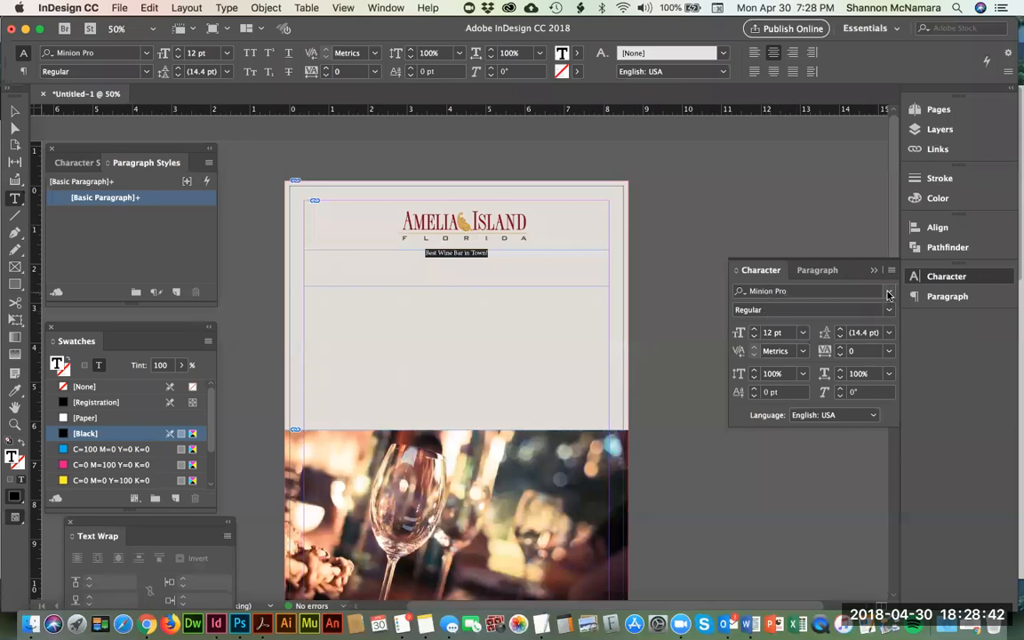
Step: Browse the available fonts for the tagline, filtering to Typekit fonts only and back to the full list
{"action": "left_click", "coordinate": [888, 291]}
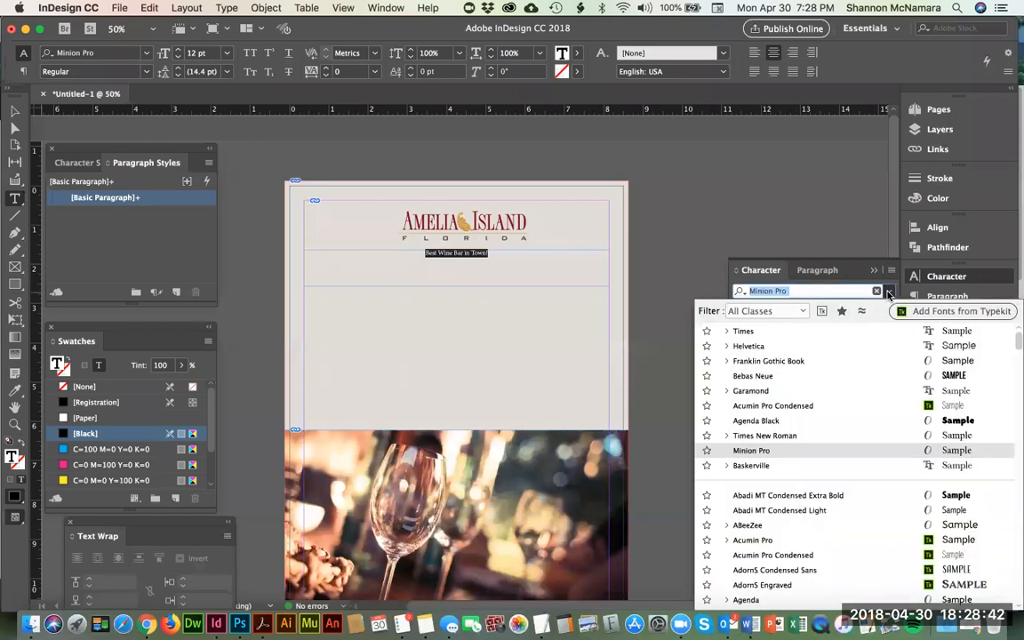
{"action": "left_click", "coordinate": [820, 312]}
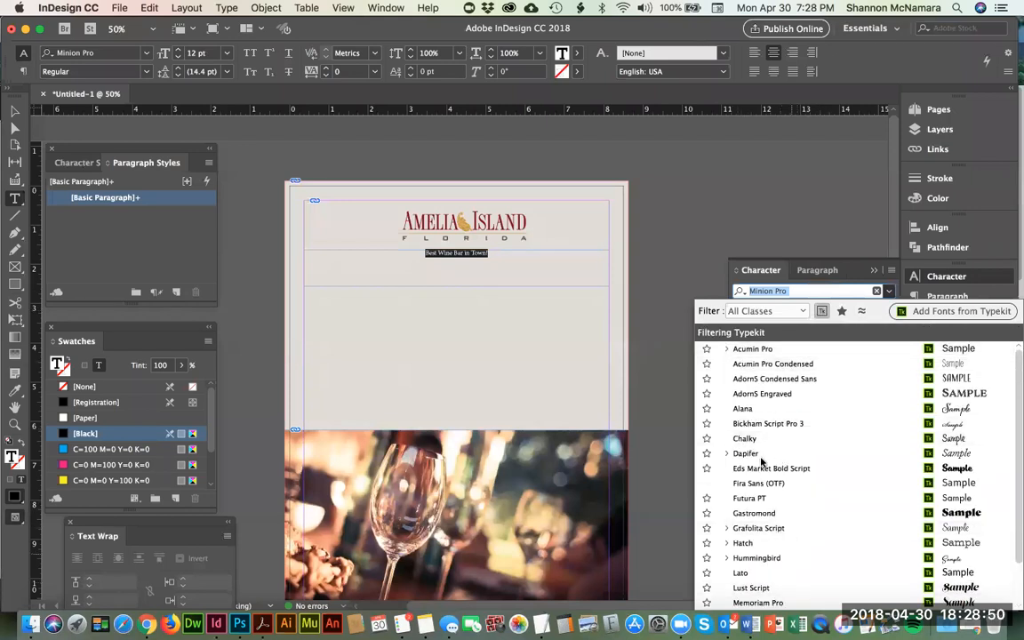
{"action": "left_click", "coordinate": [821, 312]}
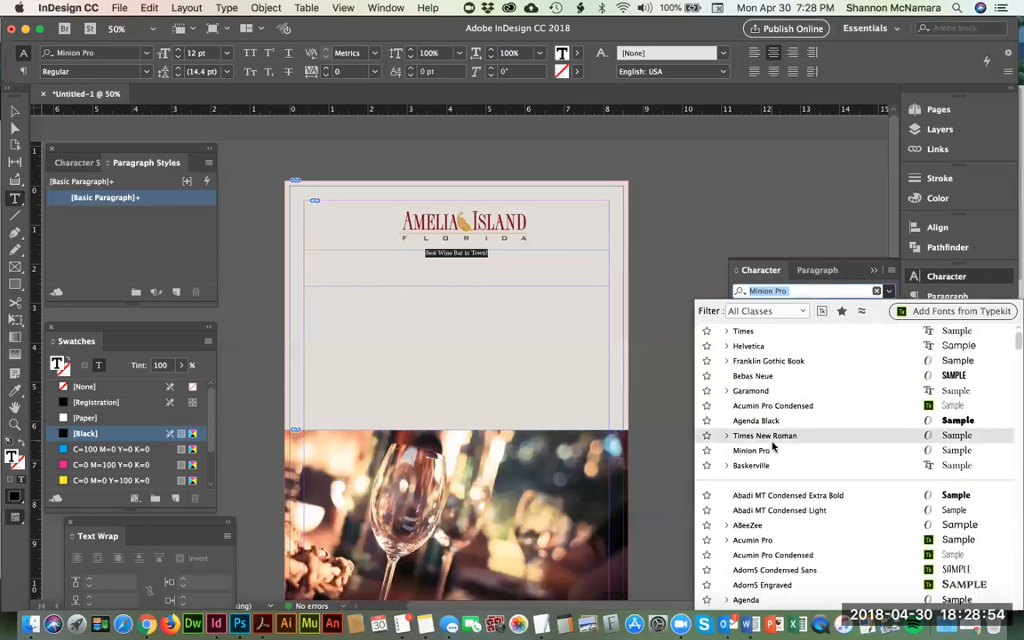
{"action": "scroll", "coordinate": [772, 447], "scroll_direction": "down", "scroll_amount": 3}
{"action": "scroll", "coordinate": [772, 447], "scroll_direction": "down", "scroll_amount": 8}
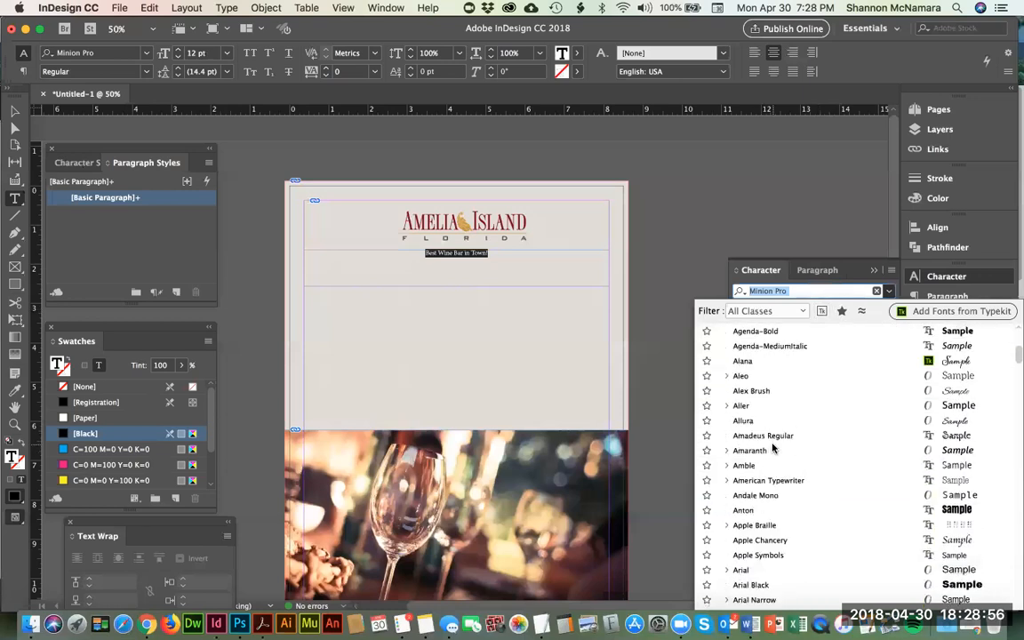
{"action": "scroll", "coordinate": [789, 431], "scroll_direction": "down", "scroll_amount": 6}
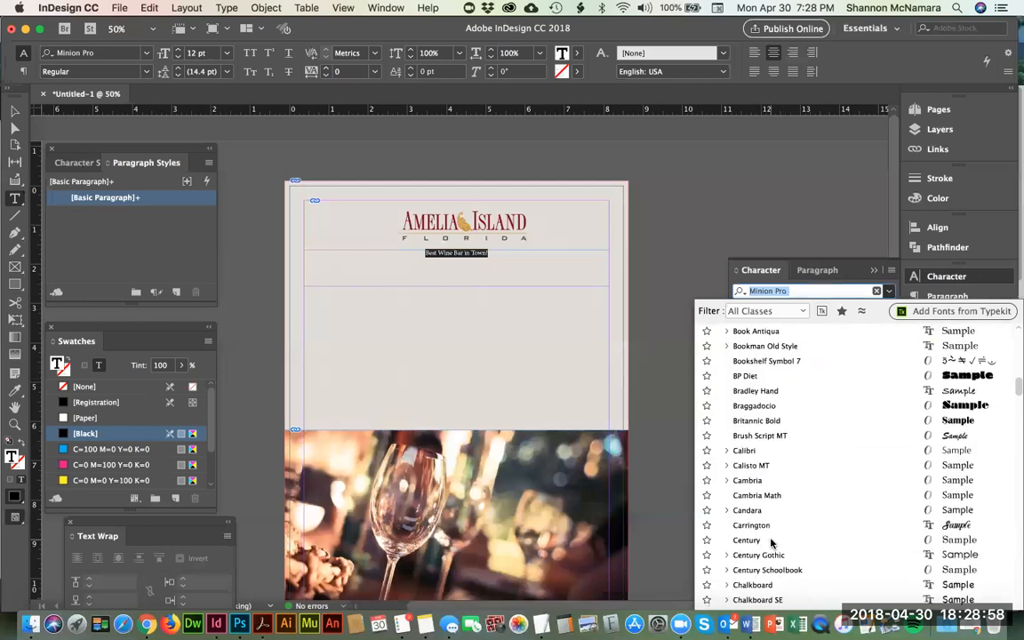
{"action": "scroll", "coordinate": [772, 542], "scroll_direction": "down", "scroll_amount": 2}
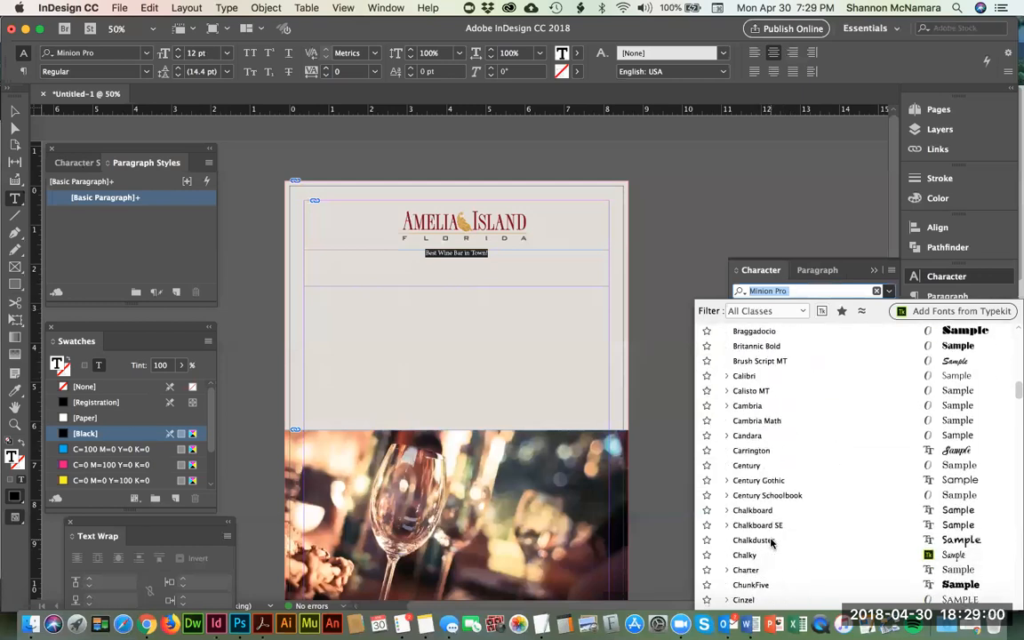
{"action": "scroll", "coordinate": [774, 512], "scroll_direction": "down", "scroll_amount": 3}
{"action": "scroll", "coordinate": [776, 509], "scroll_direction": "down", "scroll_amount": 5}
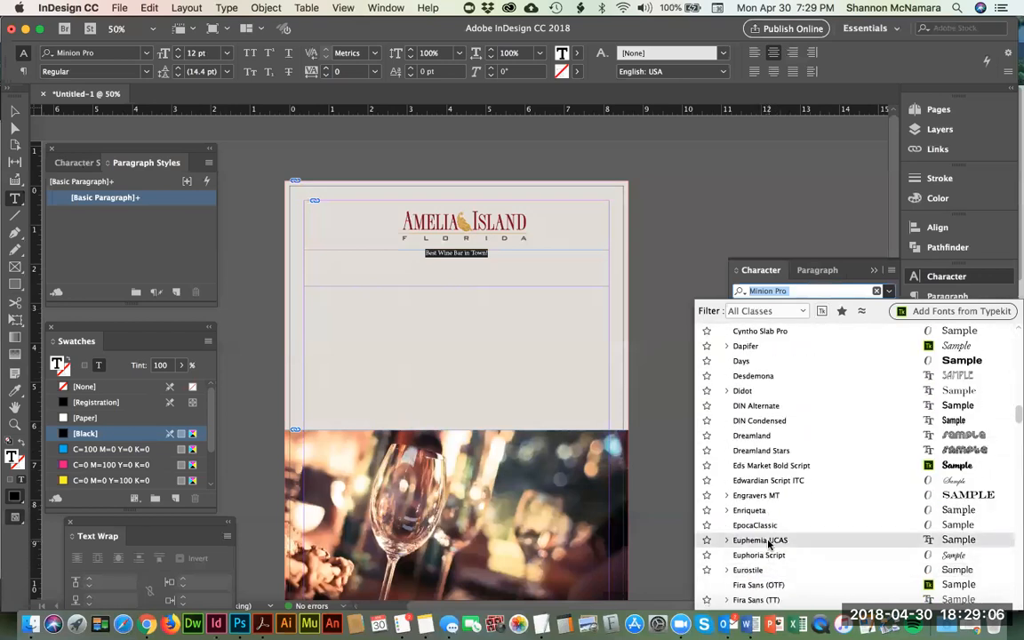
{"action": "scroll", "coordinate": [770, 542], "scroll_direction": "down", "scroll_amount": 1}
{"action": "scroll", "coordinate": [770, 544], "scroll_direction": "down", "scroll_amount": 1}
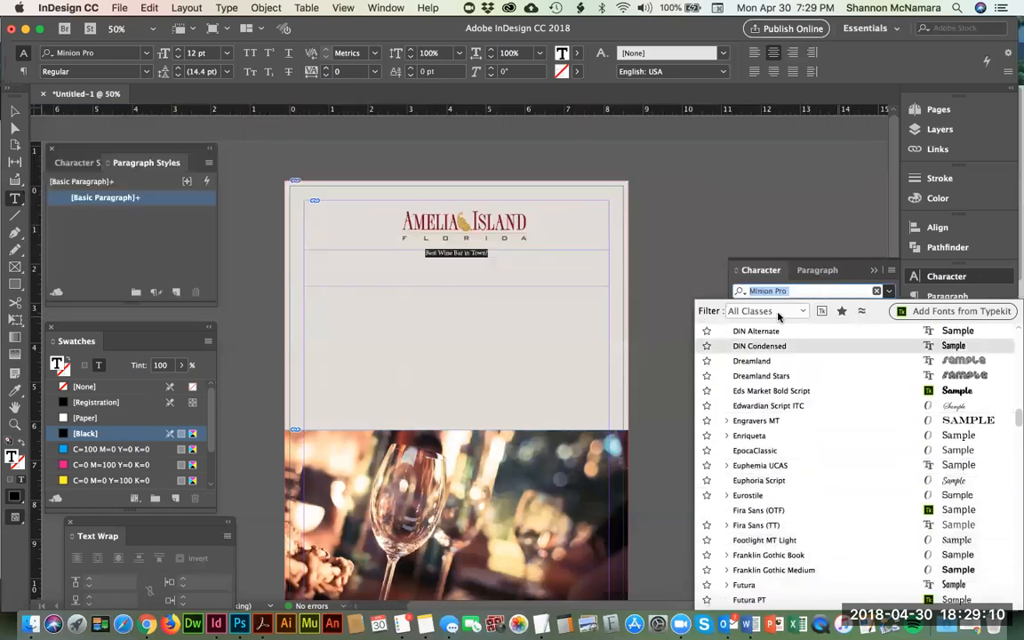
Step: Filter the fonts to the Script class and apply Alana to the tagline
{"action": "left_click", "coordinate": [804, 313]}
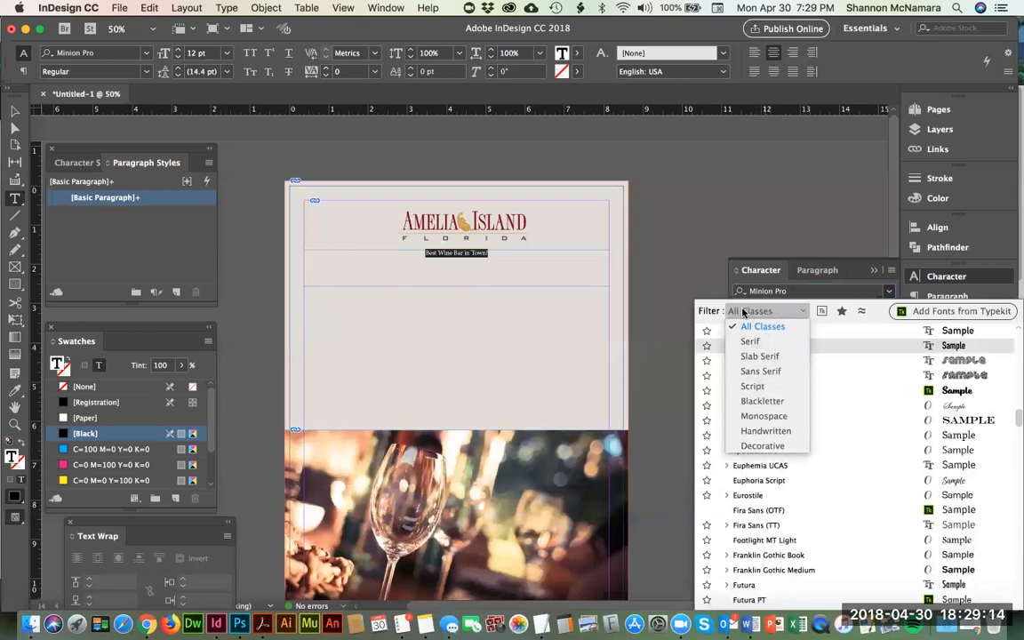
{"action": "left_click", "coordinate": [754, 388]}
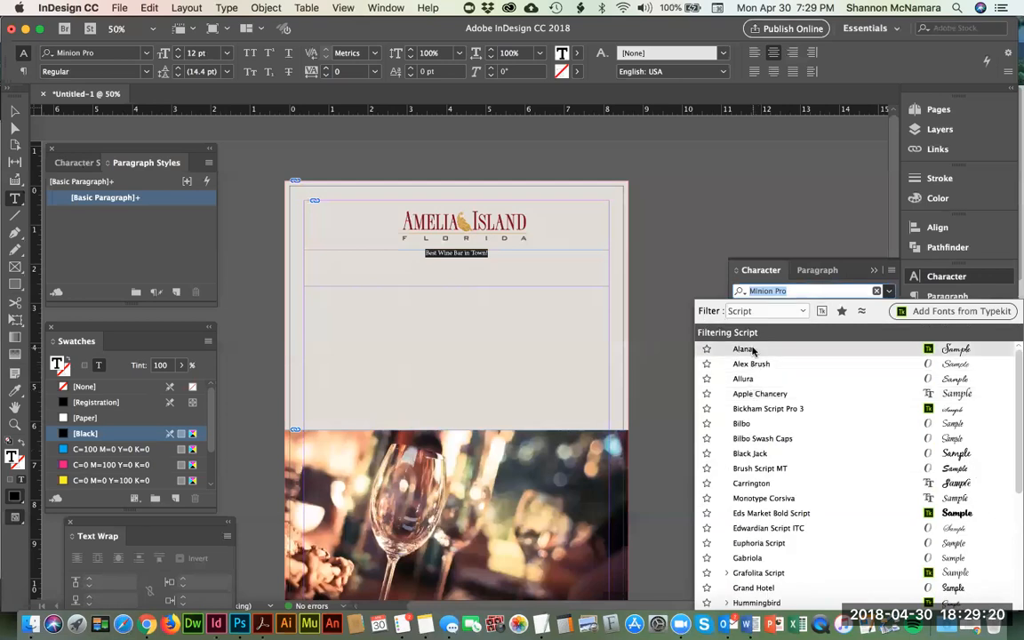
{"action": "left_click", "coordinate": [780, 312]}
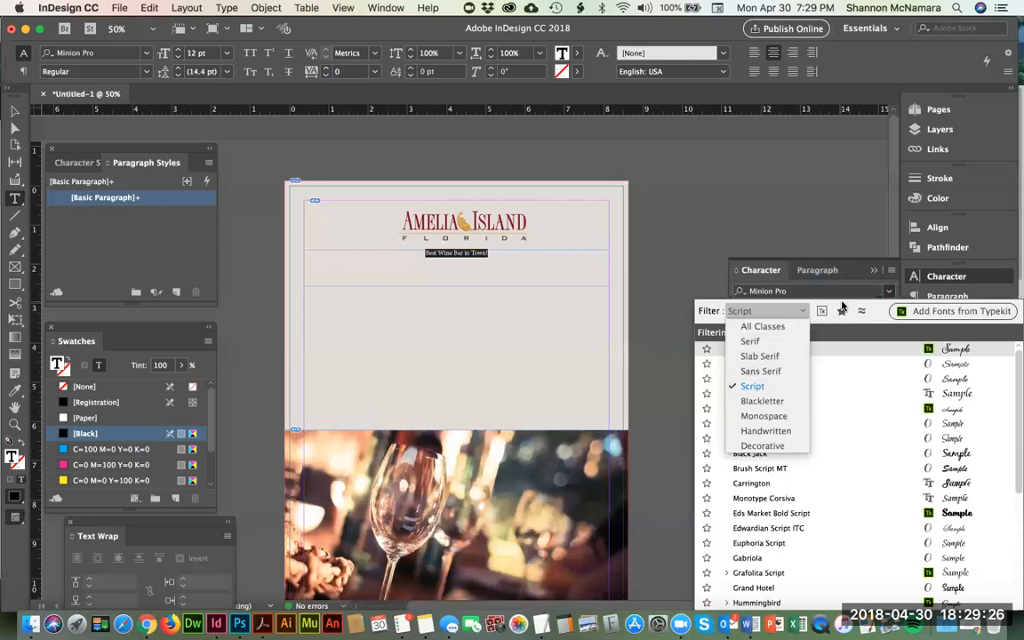
{"action": "left_click", "coordinate": [764, 277]}
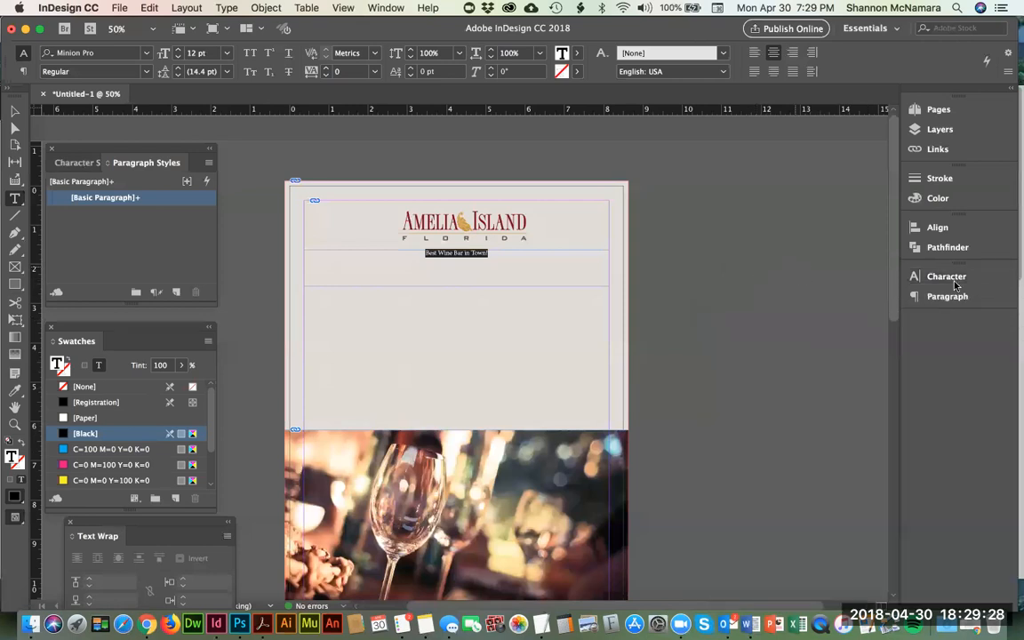
{"action": "left_click", "coordinate": [947, 276]}
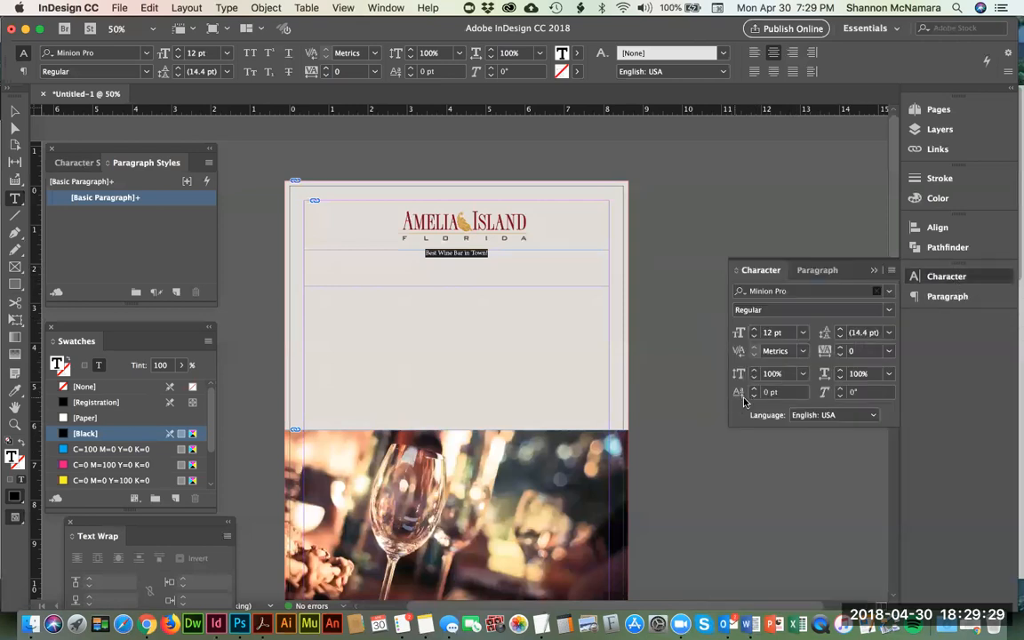
{"action": "left_click", "coordinate": [889, 291]}
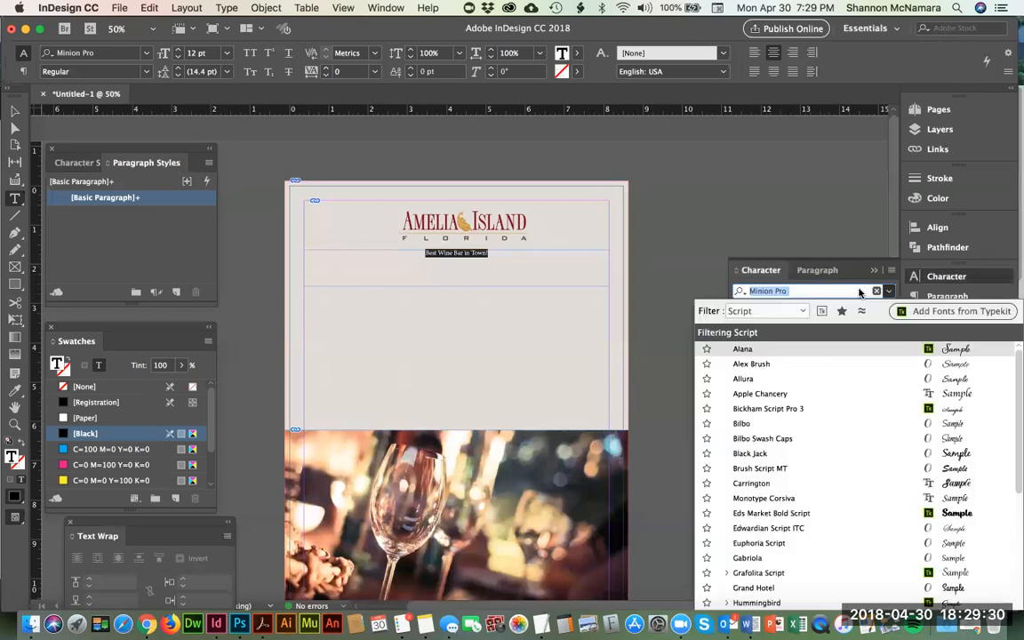
{"action": "left_click", "coordinate": [744, 349]}
Step: Increase the tagline's font size to 22 pt and hide the Zoom window covering the workspace
{"action": "key", "text": "super+shift+period"}
{"action": "key", "text": "super+shift+period"}
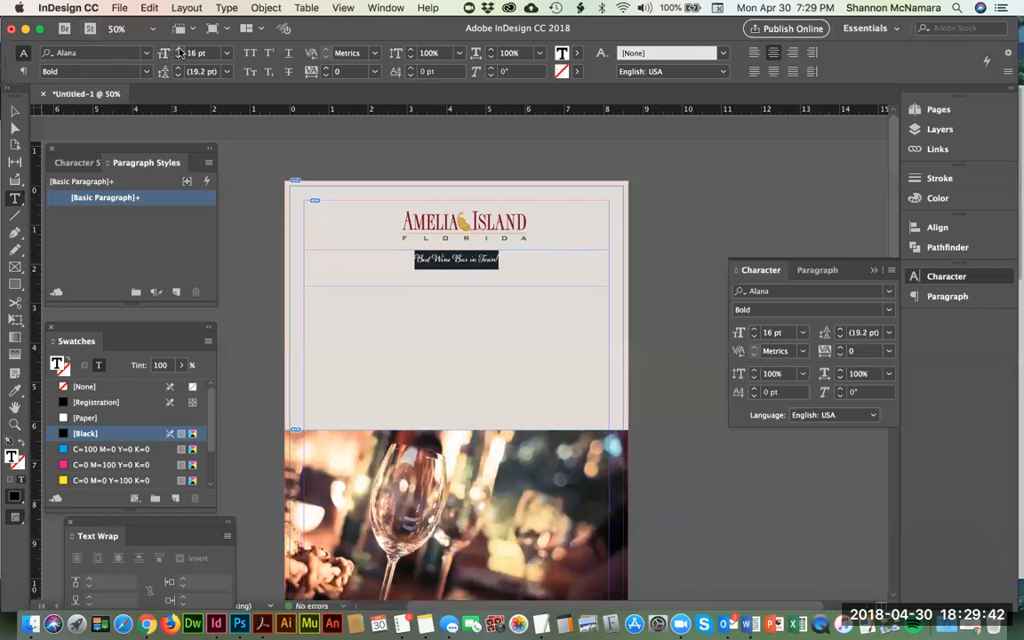
{"action": "left_click", "coordinate": [178, 50]}
{"action": "left_click", "coordinate": [178, 50]}
{"action": "left_click", "coordinate": [178, 50]}
{"action": "left_click", "coordinate": [179, 50]}
{"action": "left_click", "coordinate": [179, 49]}
{"action": "left_click", "coordinate": [179, 50]}
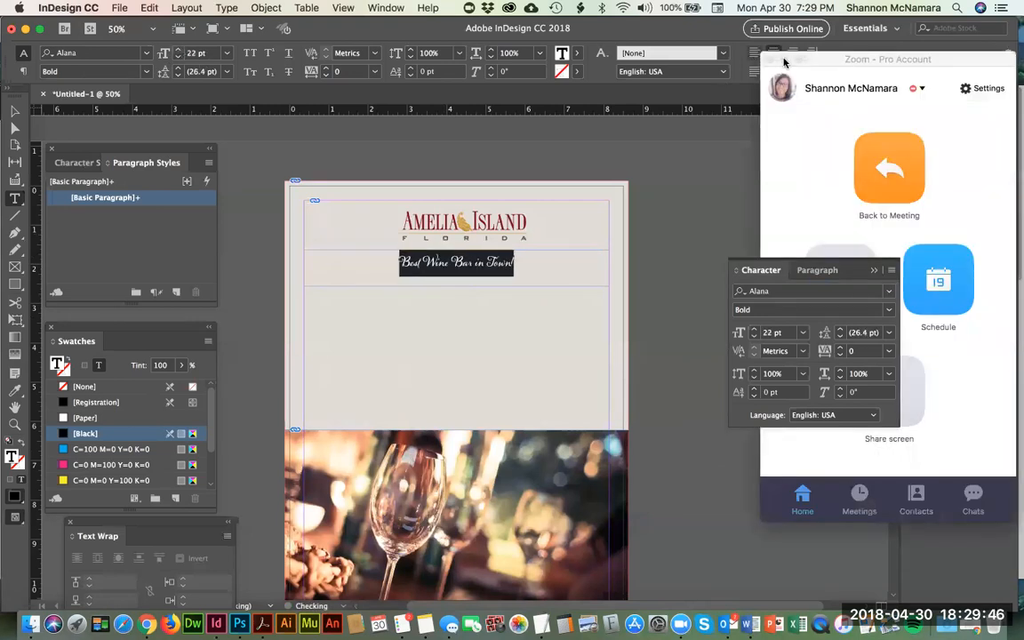
{"action": "left_click", "coordinate": [892, 61]}
{"action": "key", "text": "super+h"}
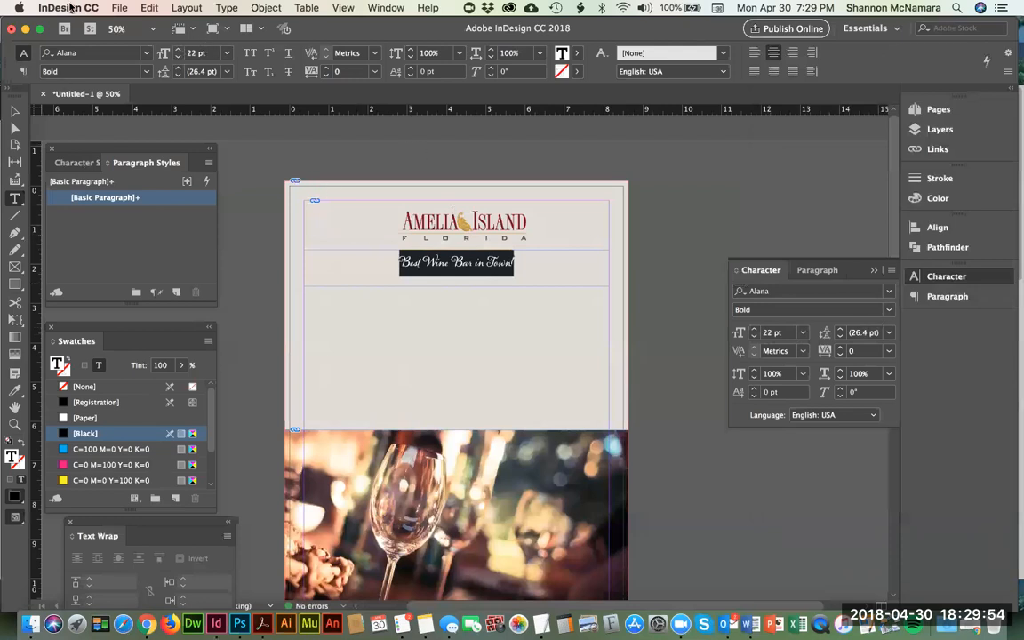
Step: Enlarge the tagline to 42 pt, check its frame with the Selection tool and leave it deselected
{"action": "left_click", "coordinate": [178, 49]}
{"action": "left_click", "coordinate": [178, 49]}
{"action": "left_click", "coordinate": [178, 49]}
{"action": "left_click", "coordinate": [178, 49]}
{"action": "left_click", "coordinate": [177, 49]}
{"action": "left_click", "coordinate": [178, 49]}
{"action": "left_click", "coordinate": [178, 52]}
{"action": "left_click", "coordinate": [178, 52]}
{"action": "left_click", "coordinate": [178, 51]}
{"action": "left_click", "coordinate": [178, 51]}
{"action": "left_click", "coordinate": [178, 52]}
{"action": "left_click", "coordinate": [178, 52]}
{"action": "left_click", "coordinate": [178, 51]}
{"action": "left_click", "coordinate": [15, 111]}
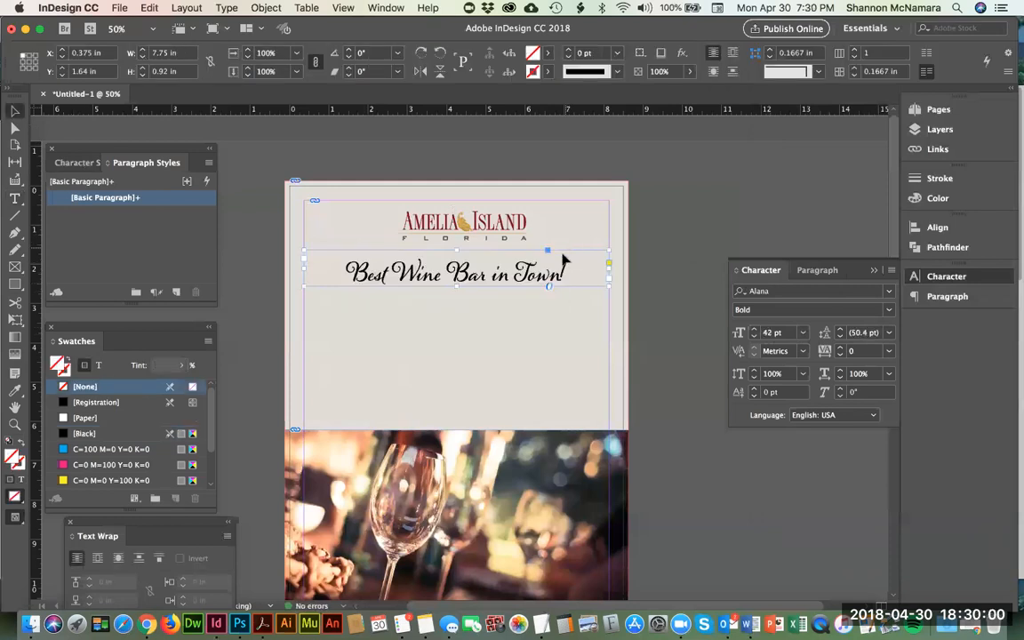
{"action": "left_click", "coordinate": [673, 211]}
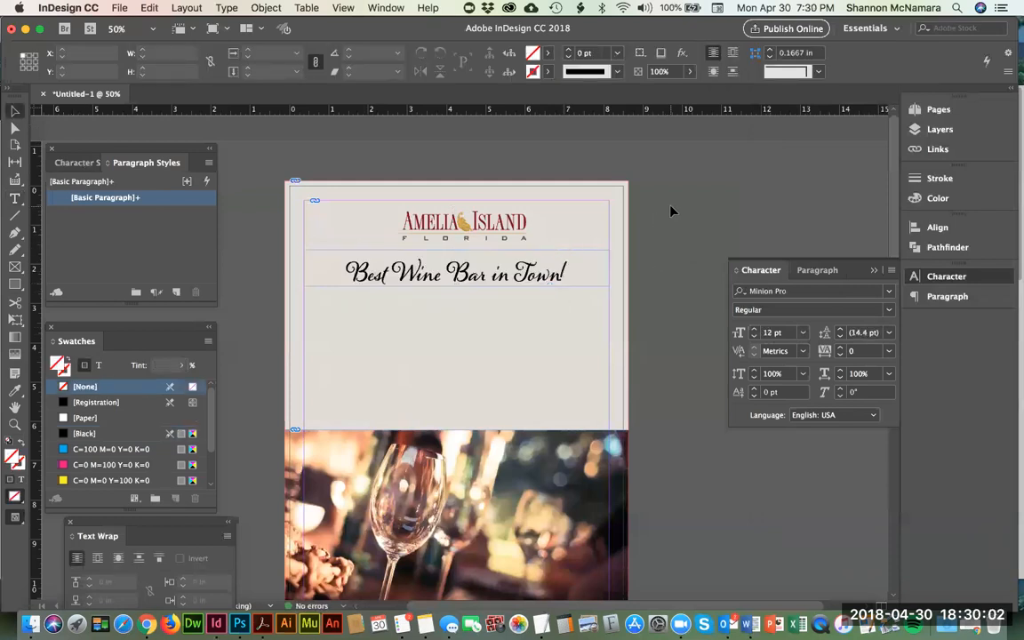
{"action": "left_click", "coordinate": [476, 280]}
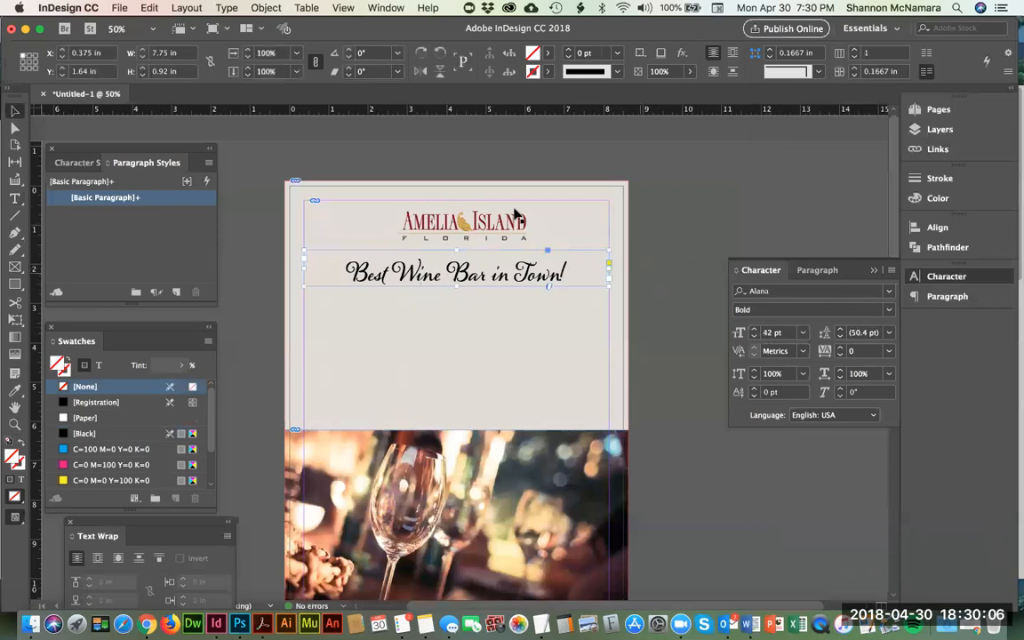
{"action": "left_click", "coordinate": [674, 223]}
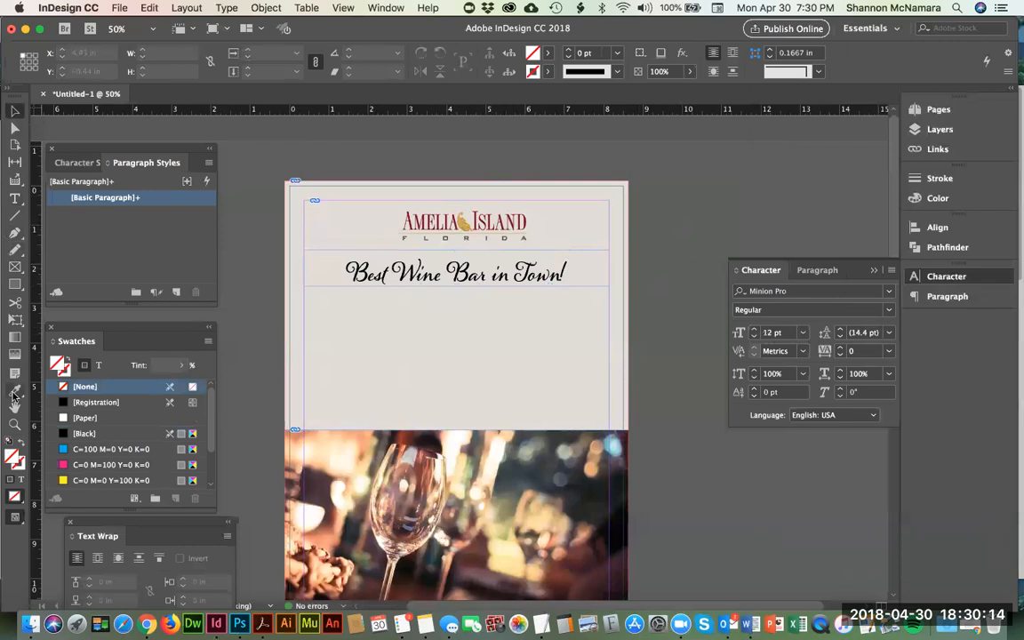
Step: Move the Swatches panel beside the page, close and reopen it, and position it next to the cover artwork
{"action": "left_click_drag", "start_coordinate": [84, 340], "coordinate": [729, 166]}
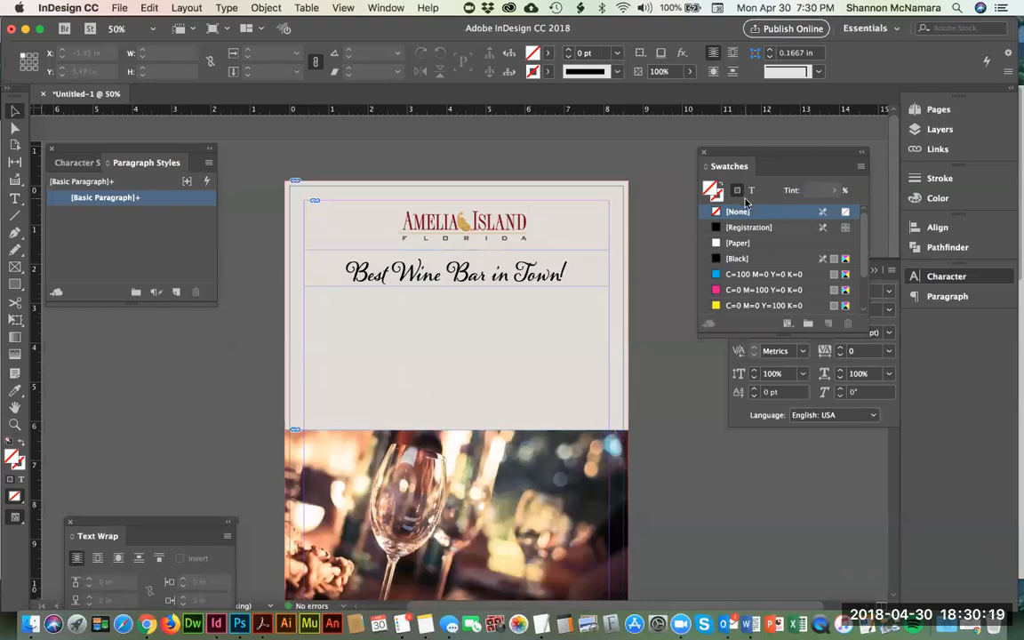
{"action": "left_click", "coordinate": [704, 152]}
{"action": "left_click", "coordinate": [394, 8]}
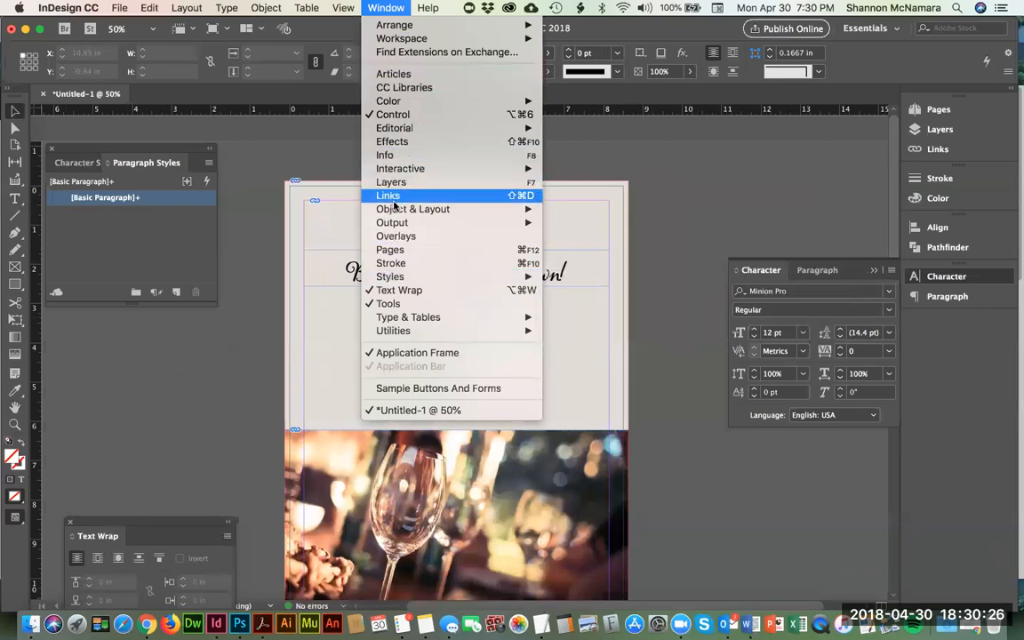
{"action": "mouse_move", "coordinate": [386, 103]}
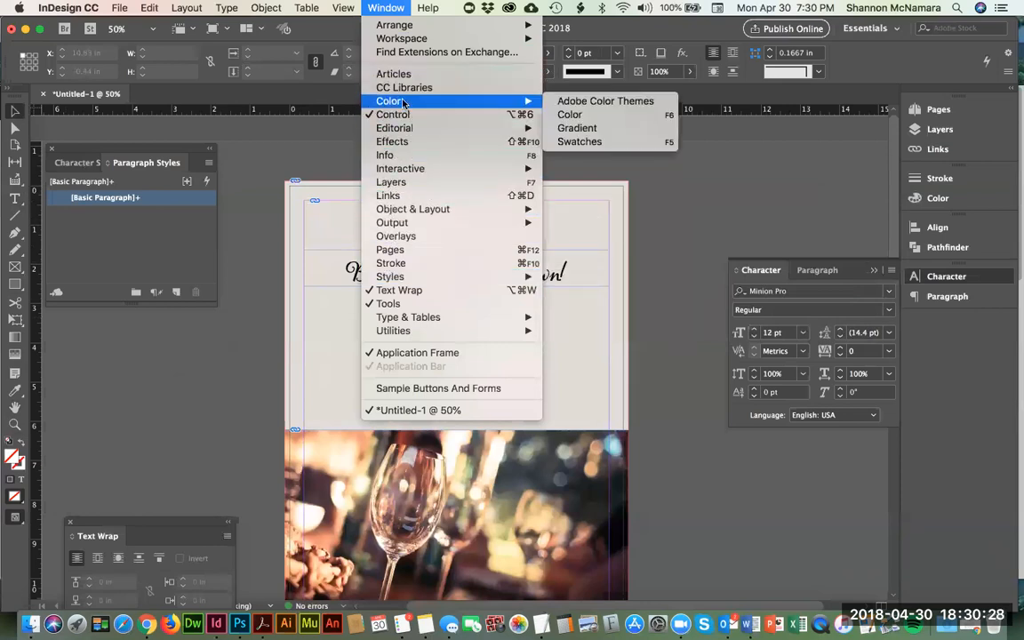
{"action": "left_click", "coordinate": [578, 141]}
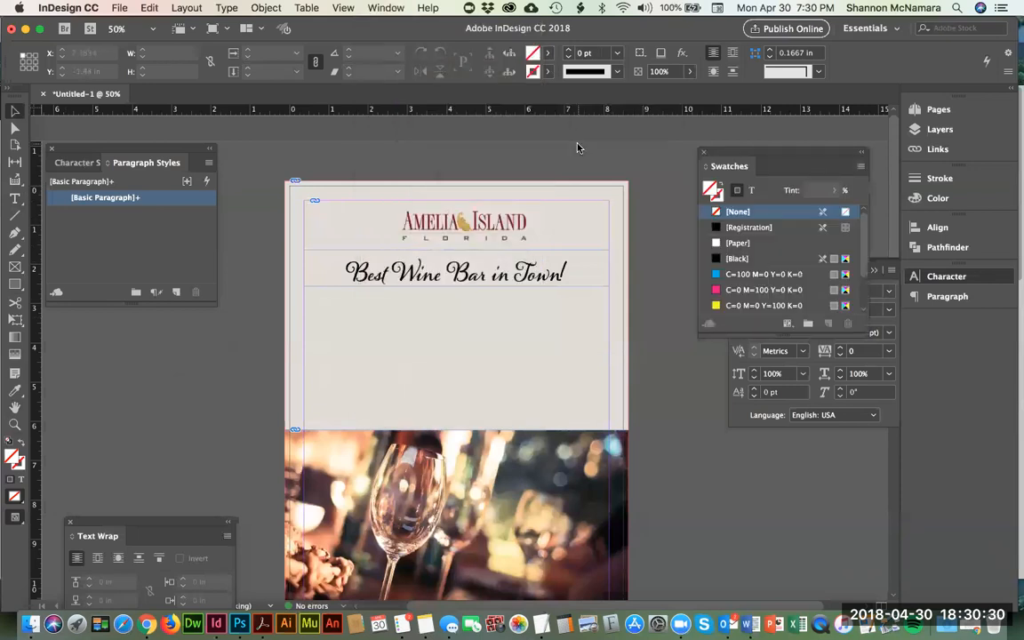
{"action": "left_click_drag", "start_coordinate": [784, 166], "coordinate": [774, 163]}
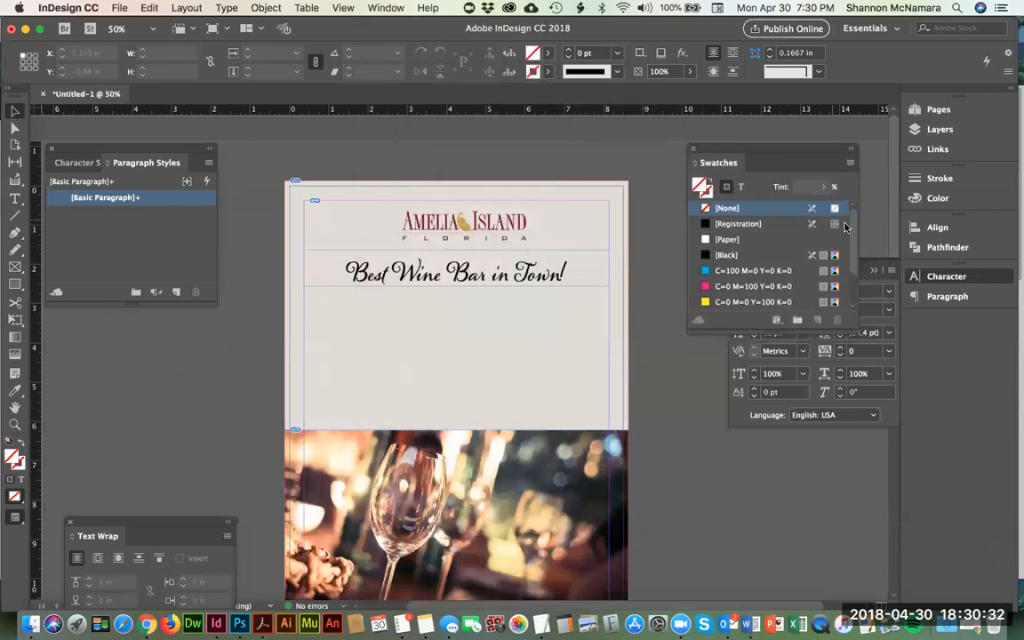
{"action": "left_click_drag", "start_coordinate": [856, 236], "coordinate": [846, 216]}
Step: Sample the dark red from the Amelia Island logo lettering with the Eyedropper and accept the vector graphic warning
{"action": "key", "text": "z"}
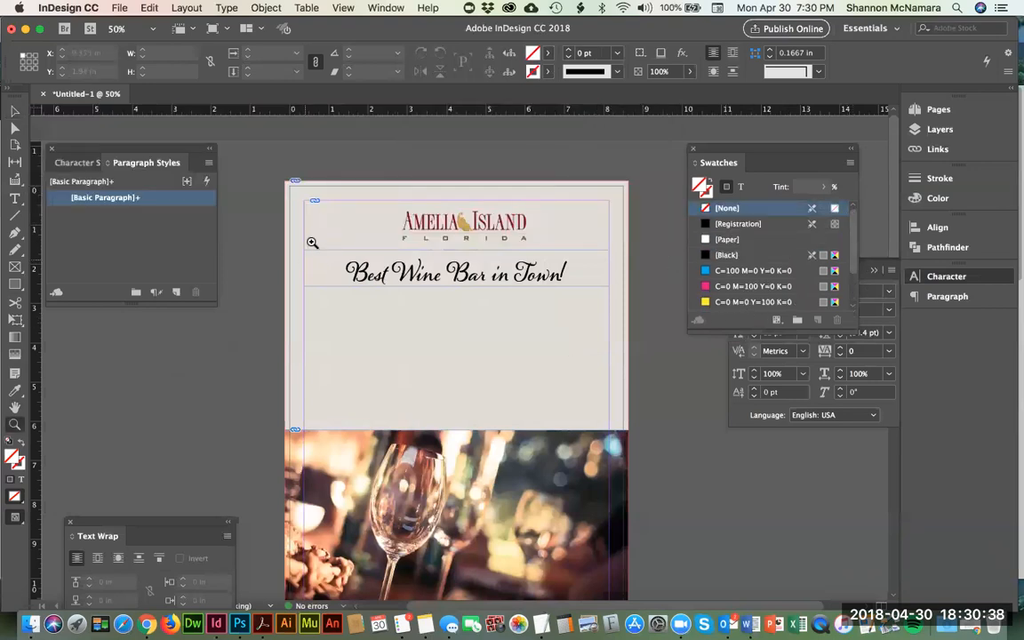
{"action": "left_click_drag", "start_coordinate": [297, 223], "coordinate": [450, 320]}
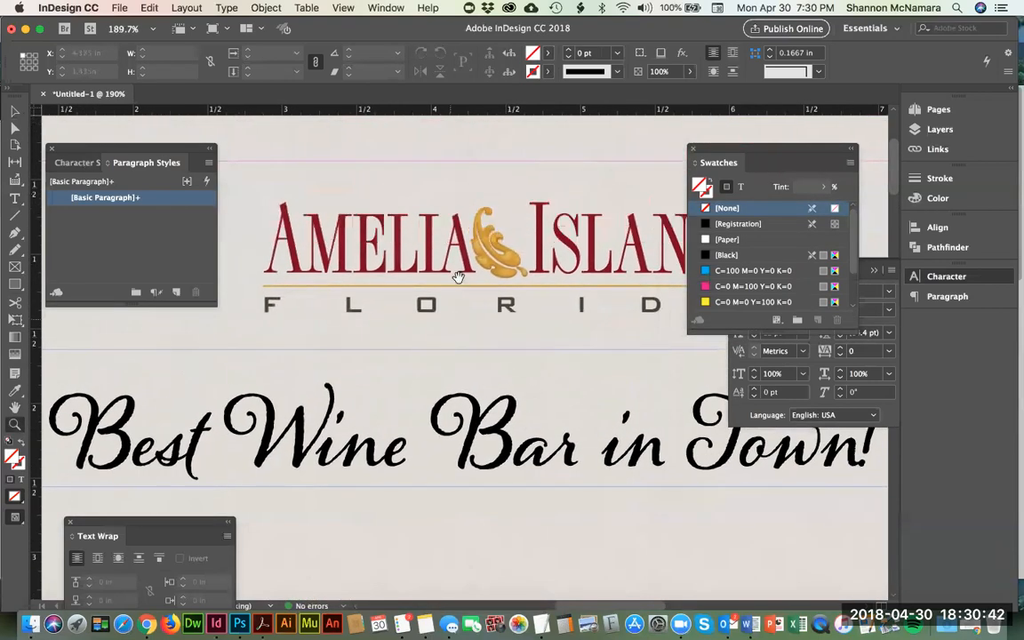
{"action": "left_click_drag", "start_coordinate": [465, 386], "coordinate": [462, 491]}
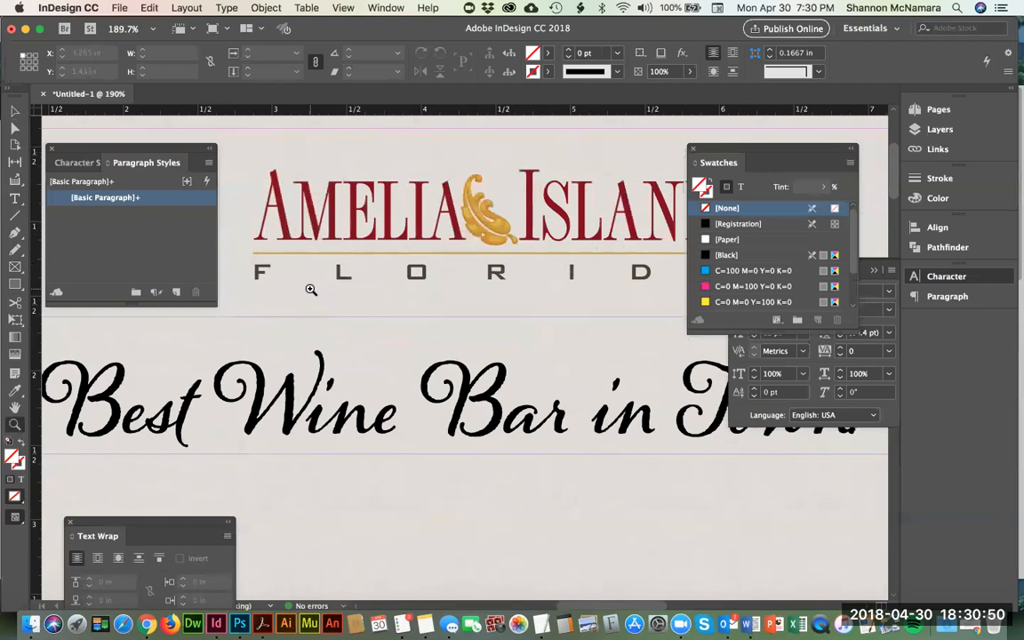
{"action": "left_click", "coordinate": [15, 391]}
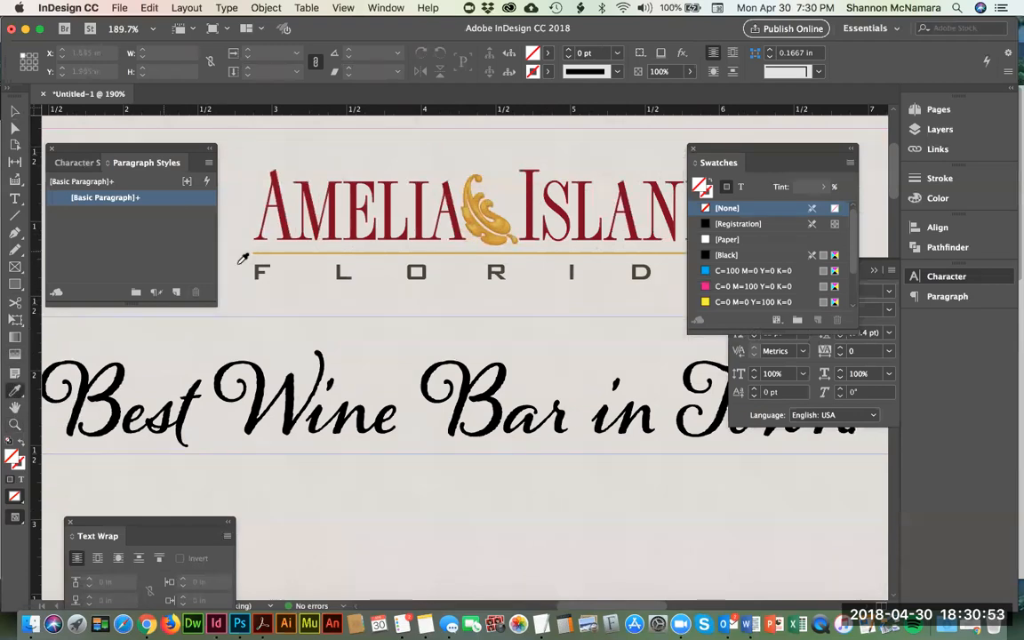
{"action": "left_click", "coordinate": [353, 200]}
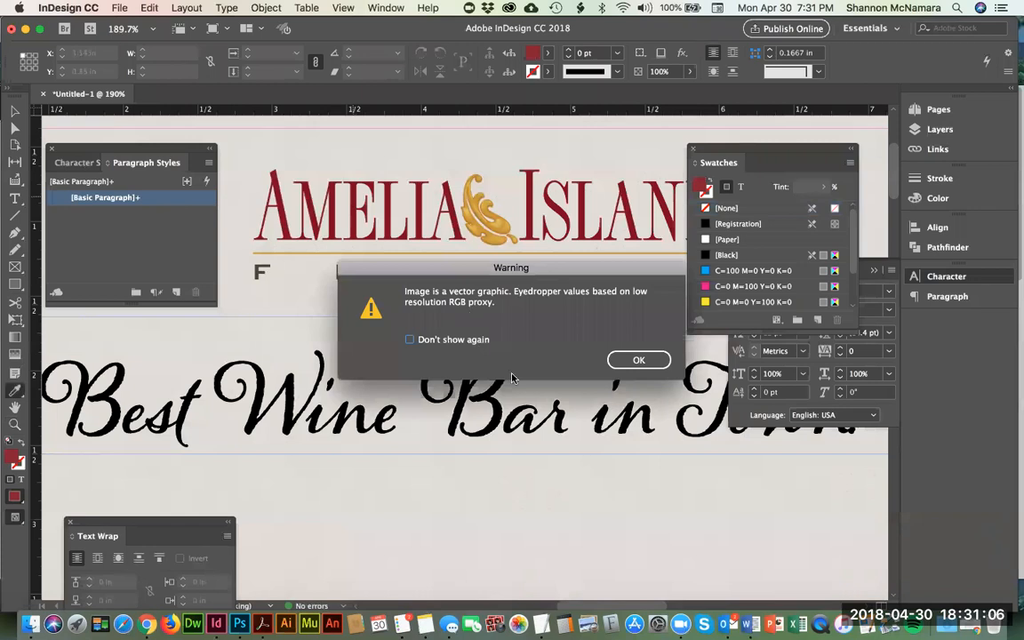
{"action": "left_click", "coordinate": [646, 359]}
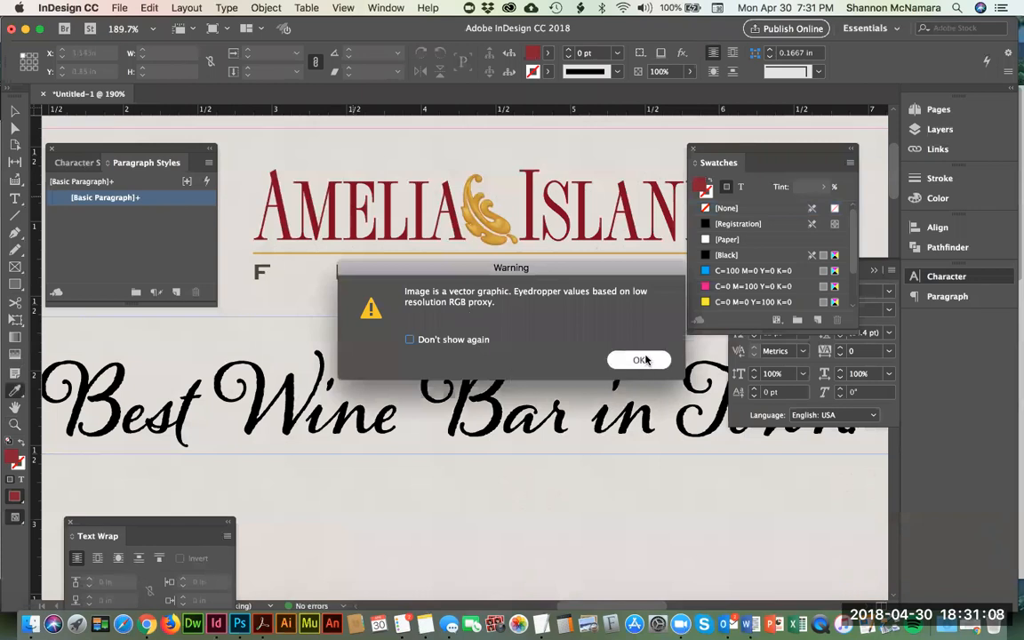
Step: Accept the vector graphic warning and add the sampled dark red fill to the document swatches as an RGB swatch
{"action": "left_click", "coordinate": [646, 359]}
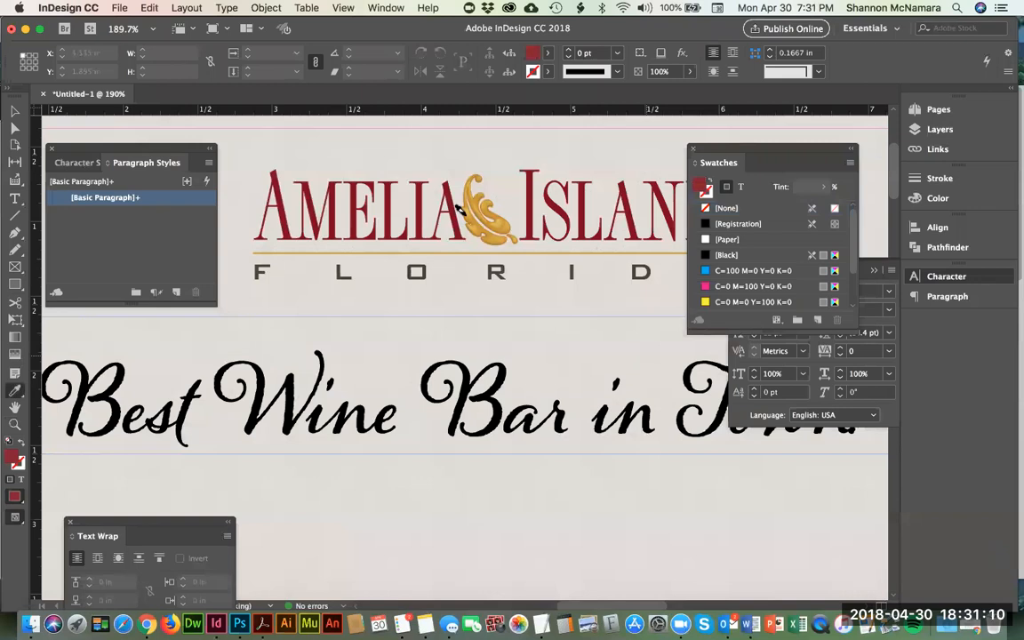
{"action": "double_click", "coordinate": [14, 459]}
{"action": "left_click_drag", "start_coordinate": [552, 205], "coordinate": [521, 144]}
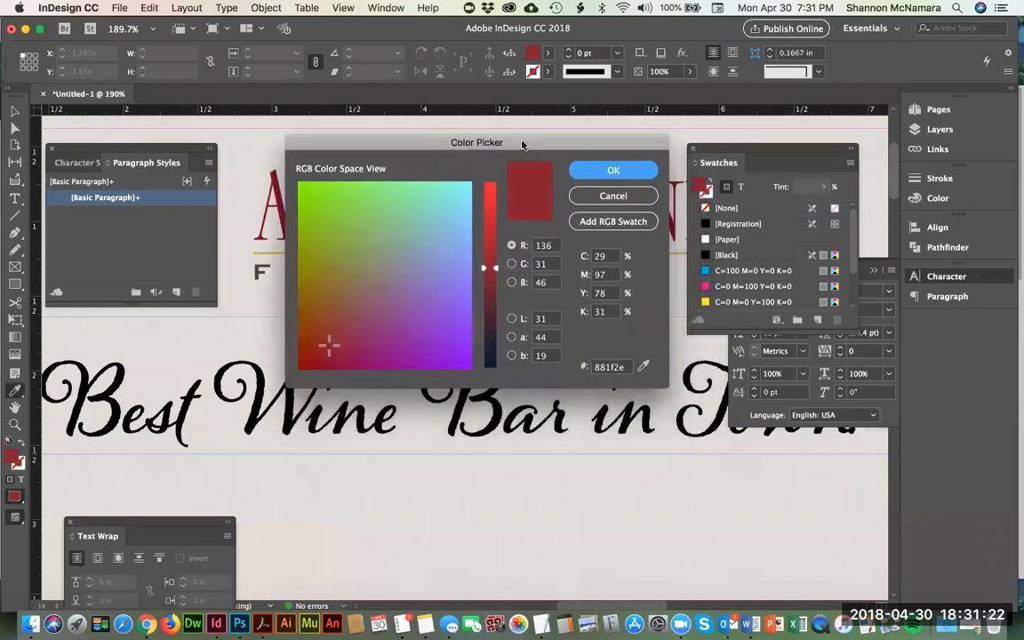
{"action": "left_click", "coordinate": [611, 224]}
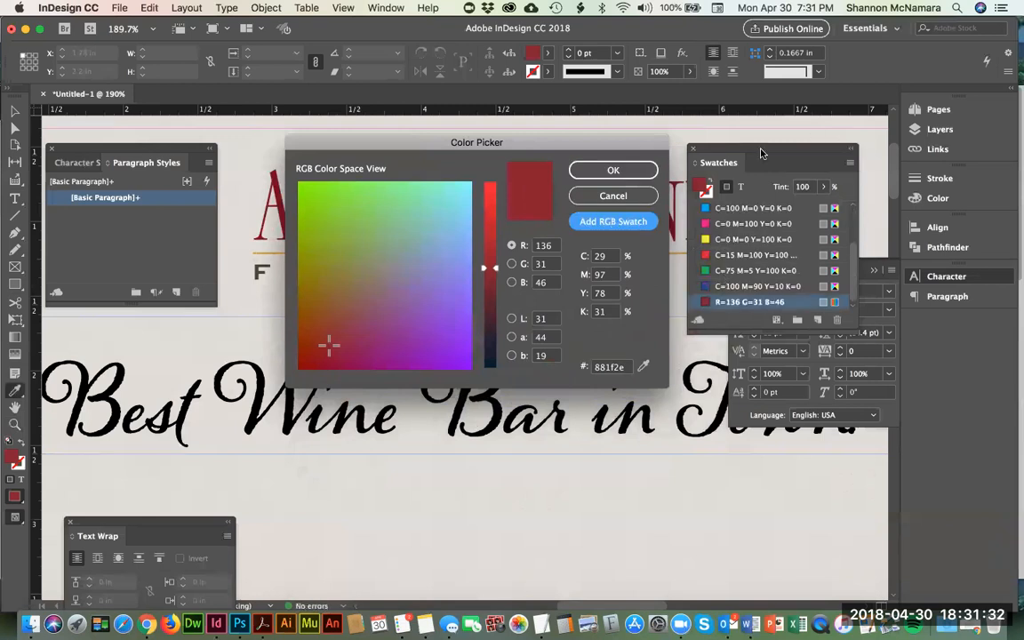
{"action": "left_click", "coordinate": [612, 170]}
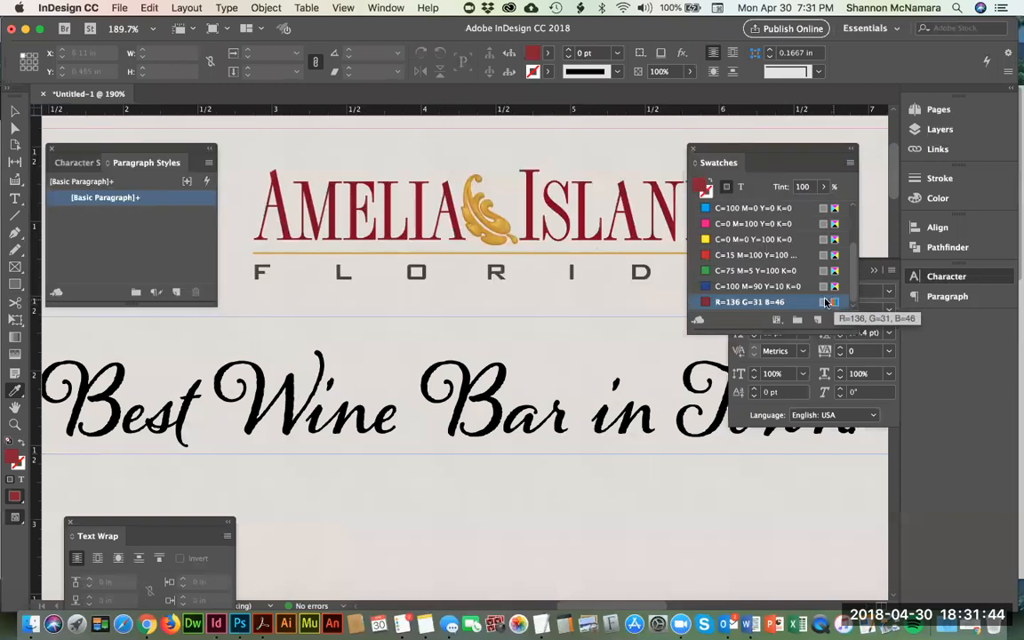
Step: Convert the new dark red swatch to CMYK color mode and name it Amelia Island Red instead of using its color values
{"action": "double_click", "coordinate": [705, 303]}
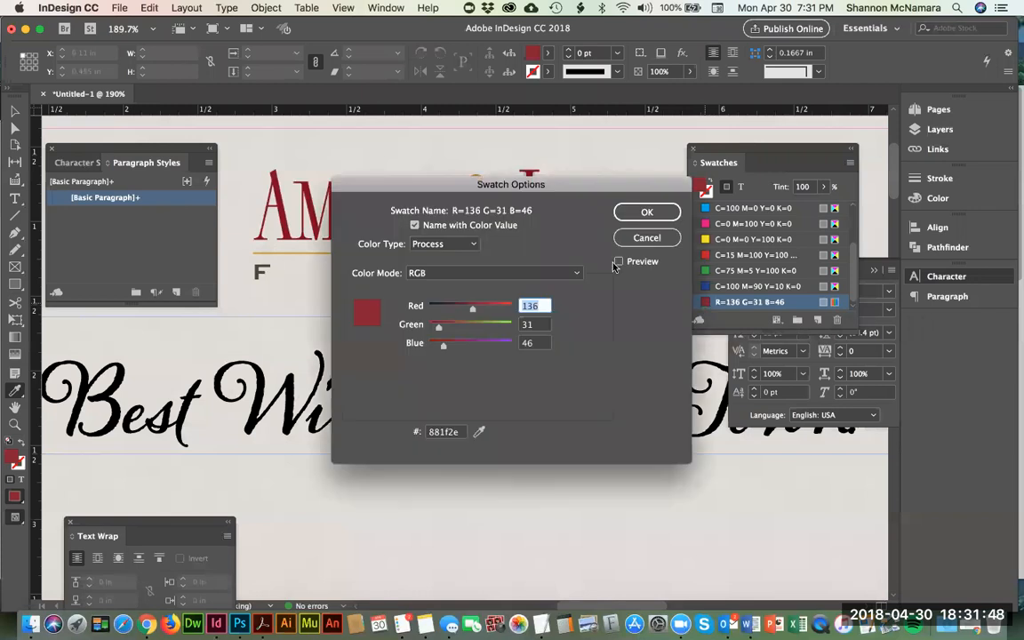
{"action": "left_click", "coordinate": [427, 273]}
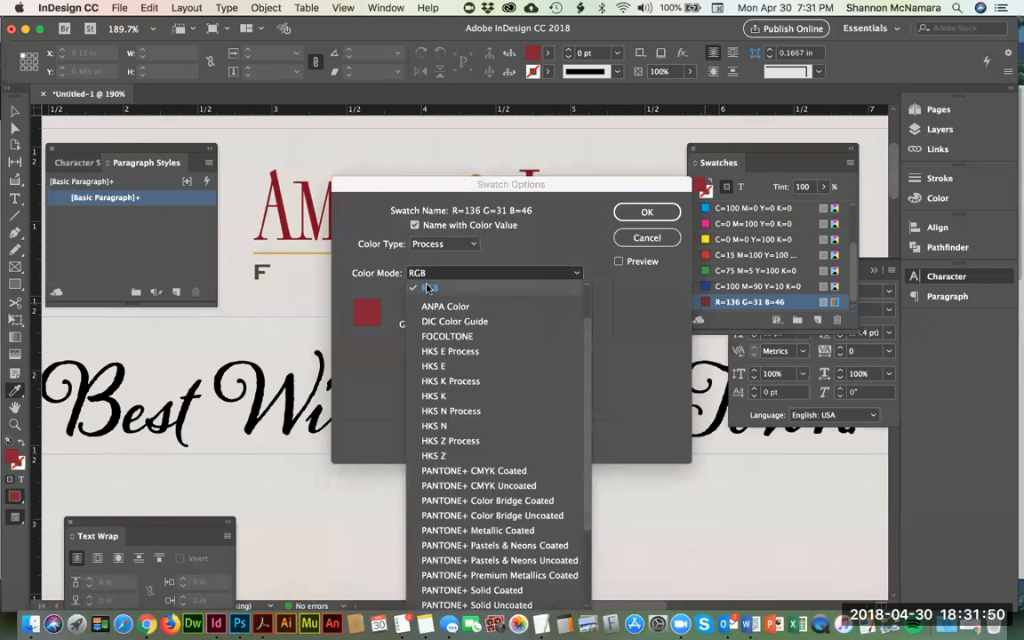
{"action": "scroll", "coordinate": [430, 289], "scroll_direction": "up", "scroll_amount": 3}
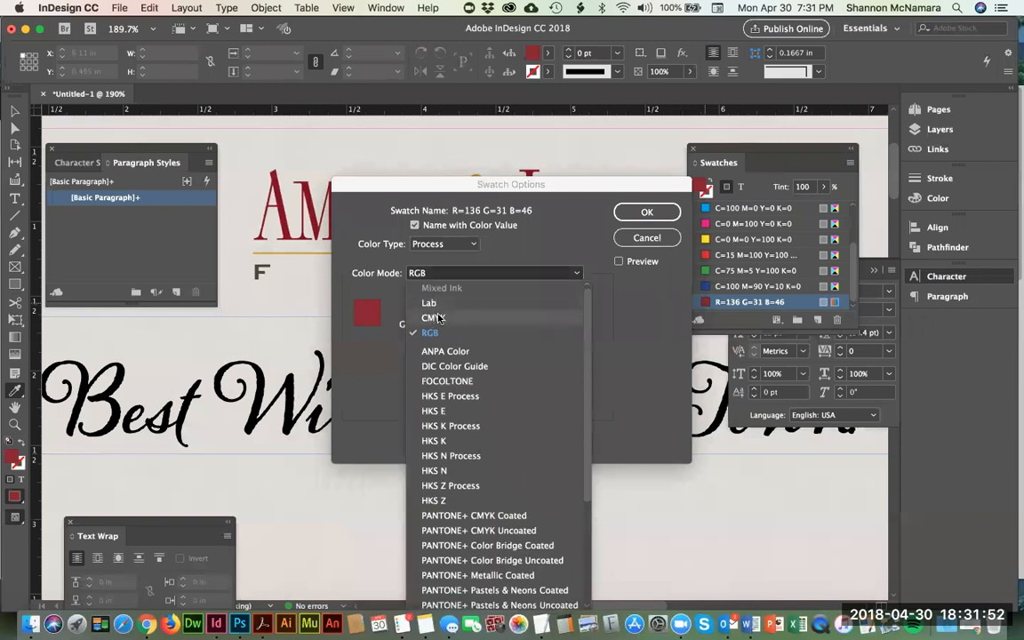
{"action": "left_click", "coordinate": [436, 318]}
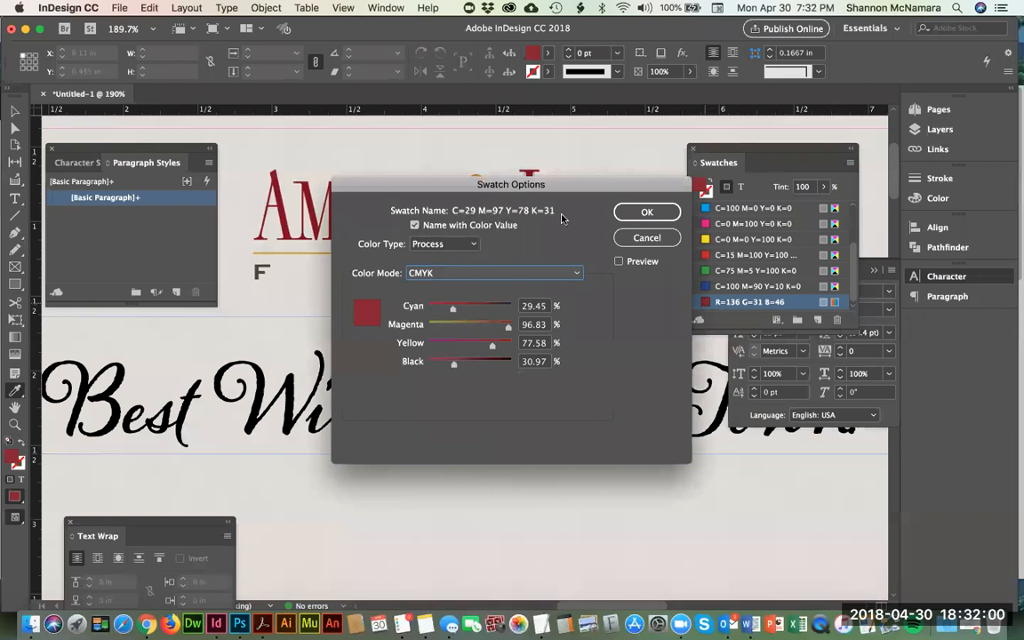
{"action": "left_click", "coordinate": [514, 226]}
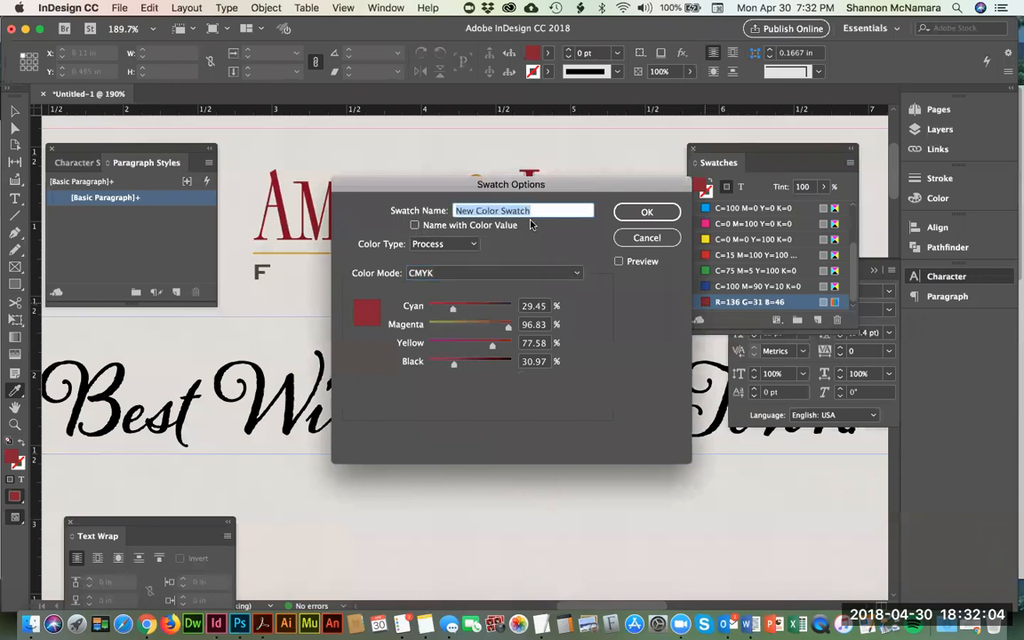
{"action": "type", "text": "Amelia"}
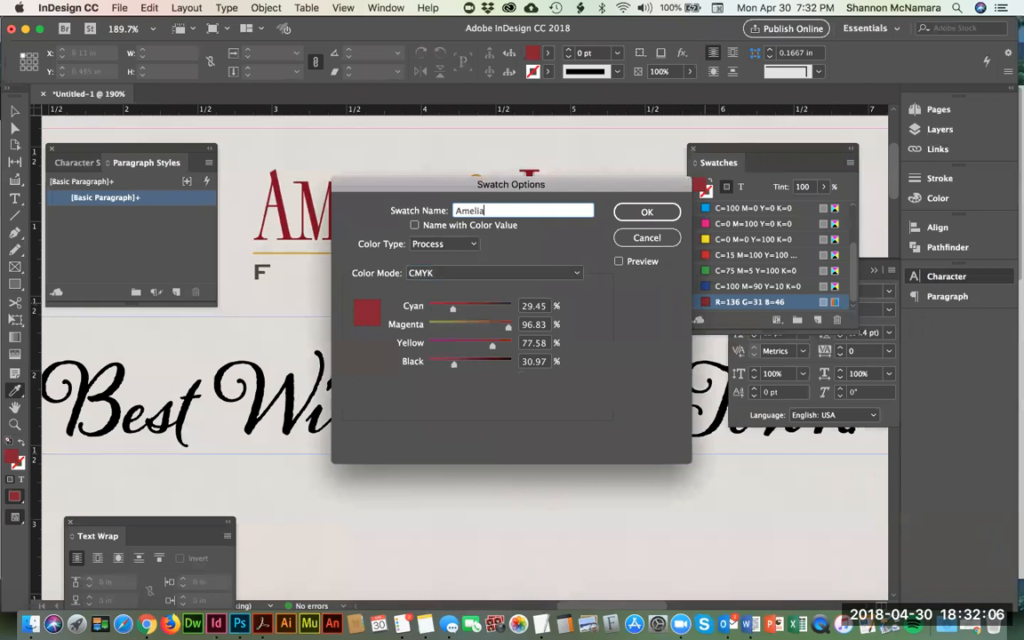
{"action": "type", "text": " Island Red"}
{"action": "left_click", "coordinate": [647, 211]}
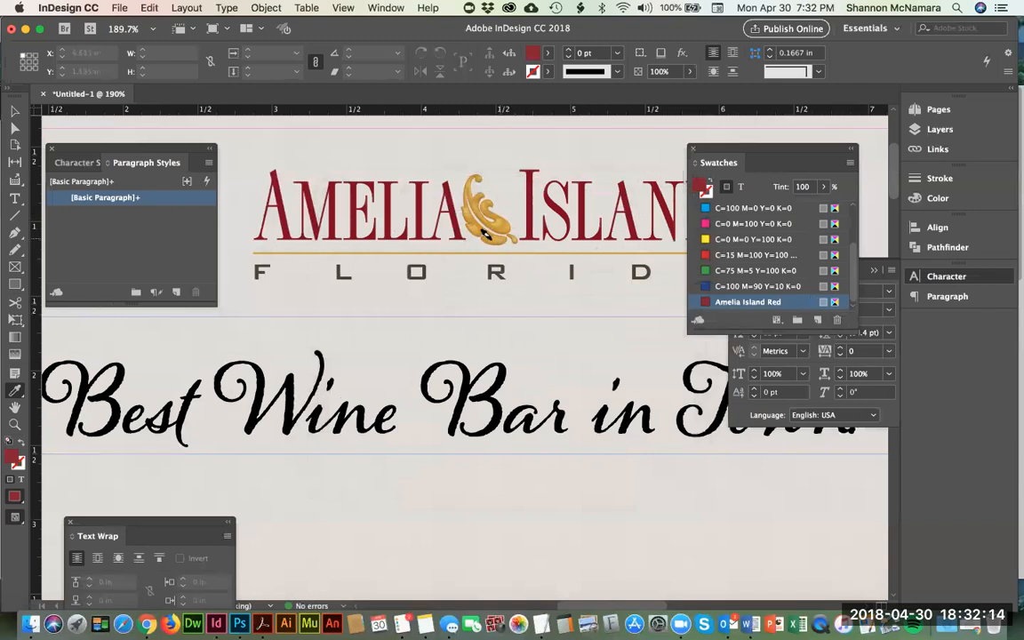
Step: Sample the gold from the Amelia Island logo's leaf with the Eyedropper and add it as an RGB swatch
{"action": "left_click", "coordinate": [14, 394]}
{"action": "left_click", "coordinate": [455, 196]}
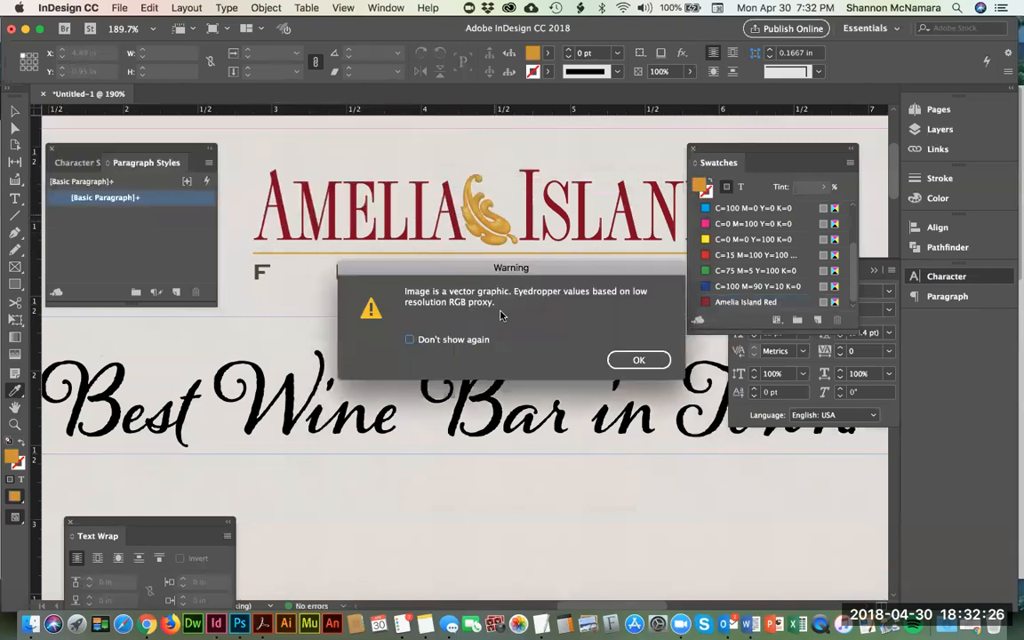
{"action": "left_click", "coordinate": [623, 360]}
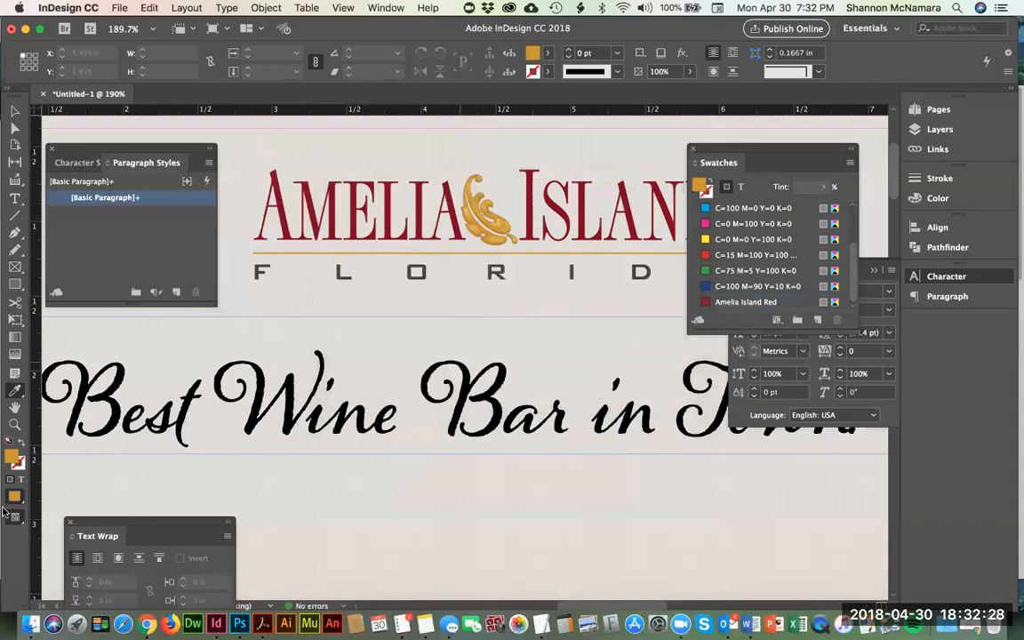
{"action": "double_click", "coordinate": [8, 461]}
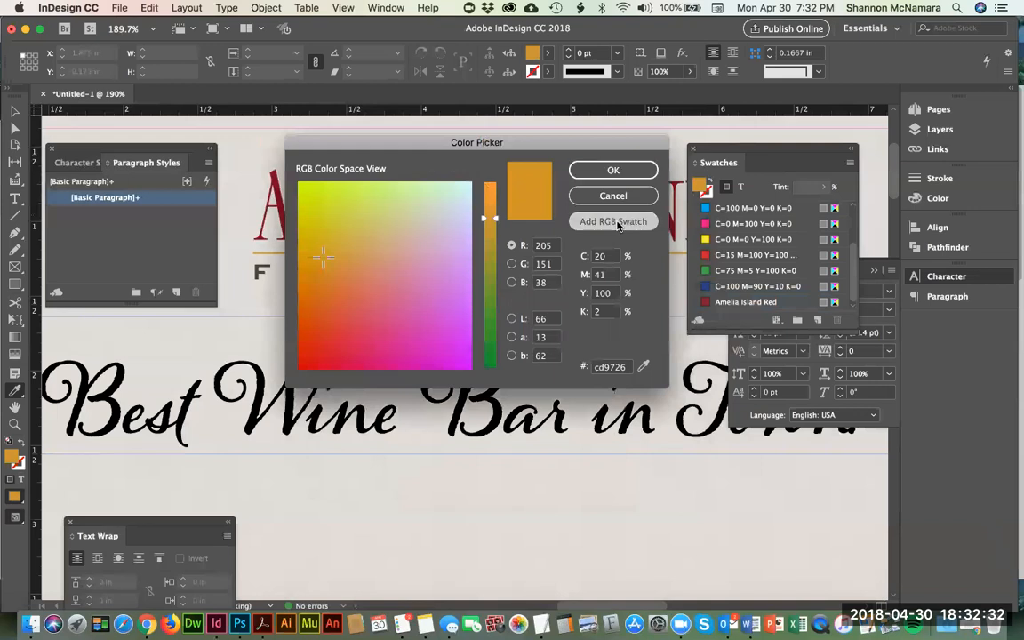
{"action": "left_click", "coordinate": [615, 223]}
{"action": "left_click", "coordinate": [613, 170]}
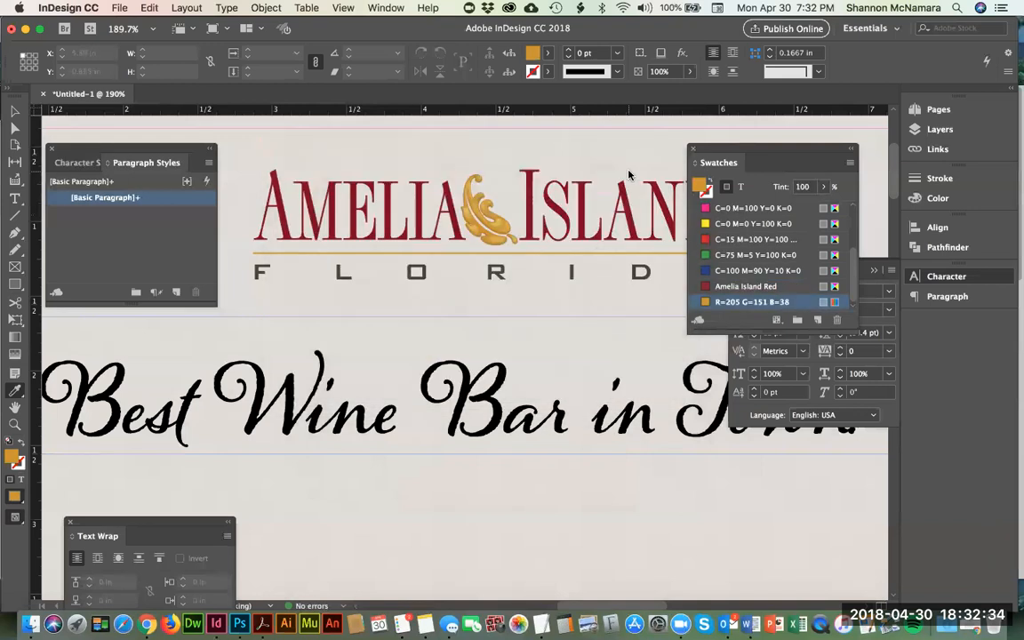
Step: Convert the new gold swatch to CMYK color mode and name it Amelia Island Gold instead of using its color values
{"action": "double_click", "coordinate": [707, 304]}
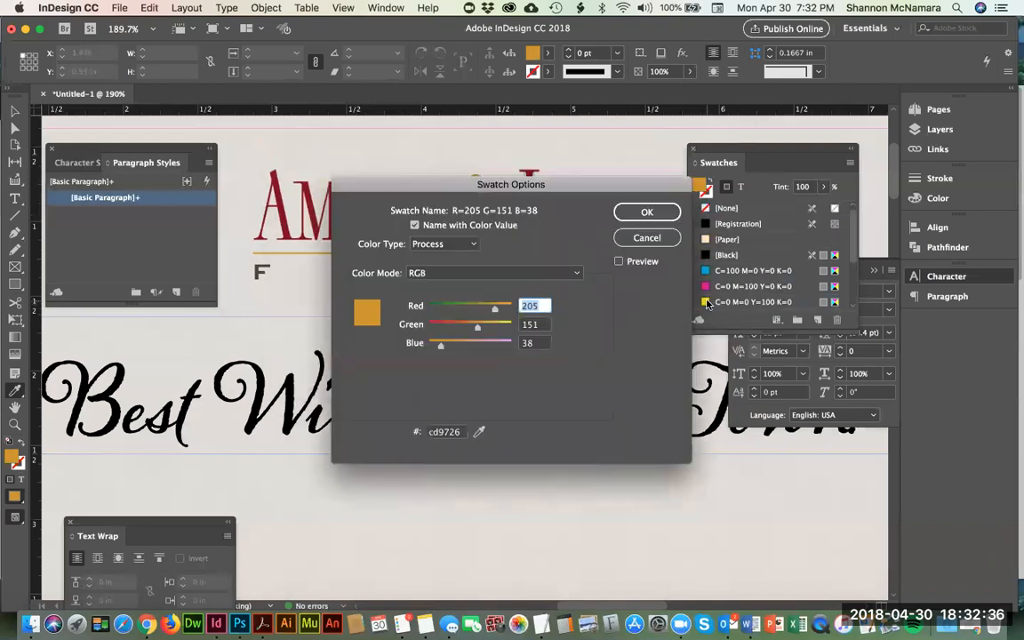
{"action": "left_click", "coordinate": [647, 237]}
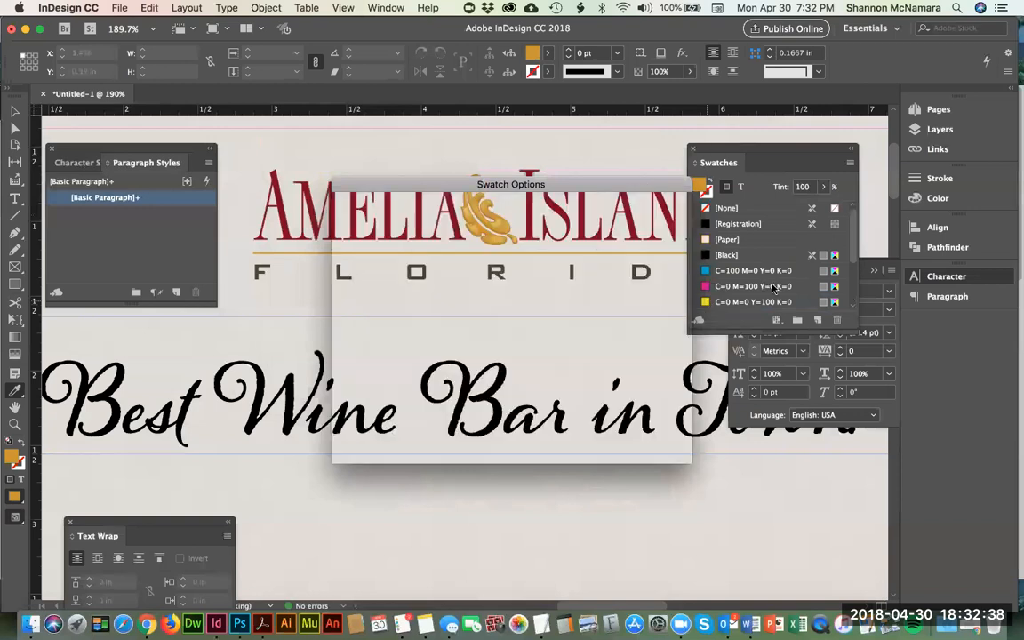
{"action": "double_click", "coordinate": [708, 303]}
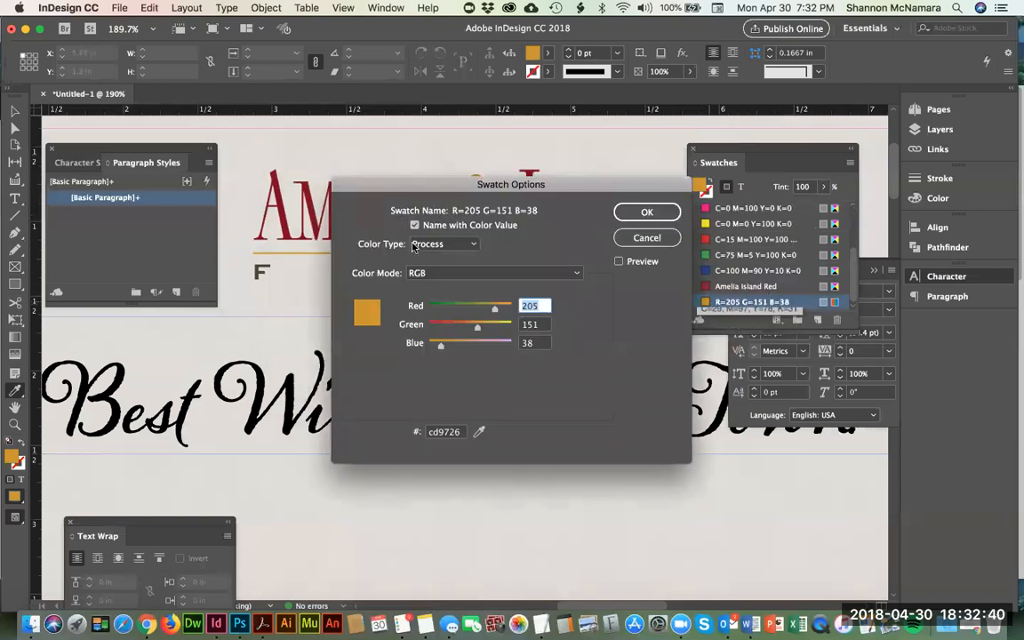
{"action": "left_click", "coordinate": [435, 273]}
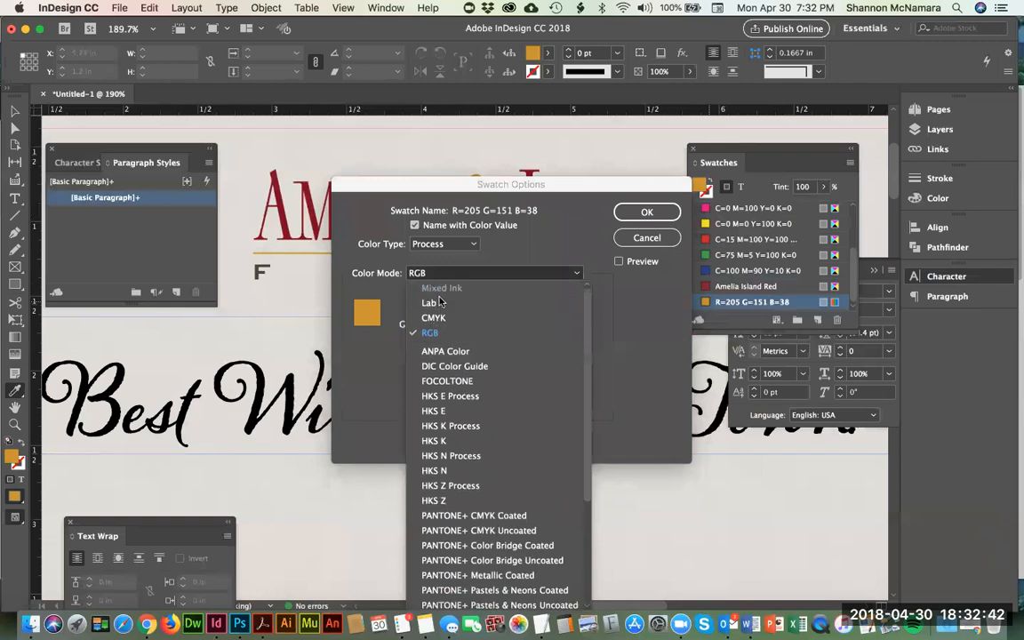
{"action": "left_click", "coordinate": [434, 322]}
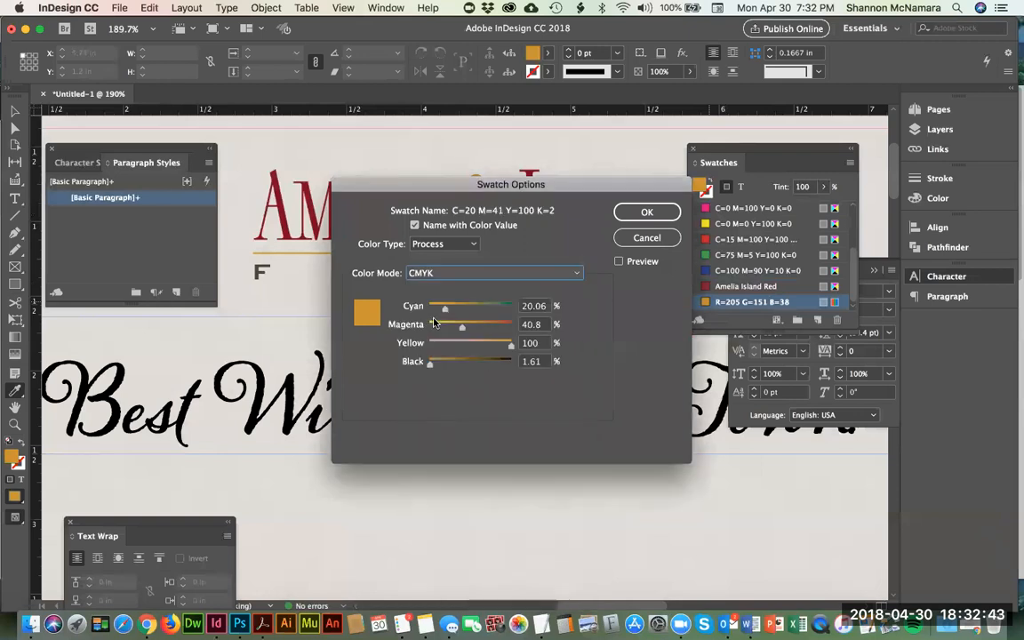
{"action": "left_click", "coordinate": [415, 225]}
{"action": "type", "text": "Ame"}
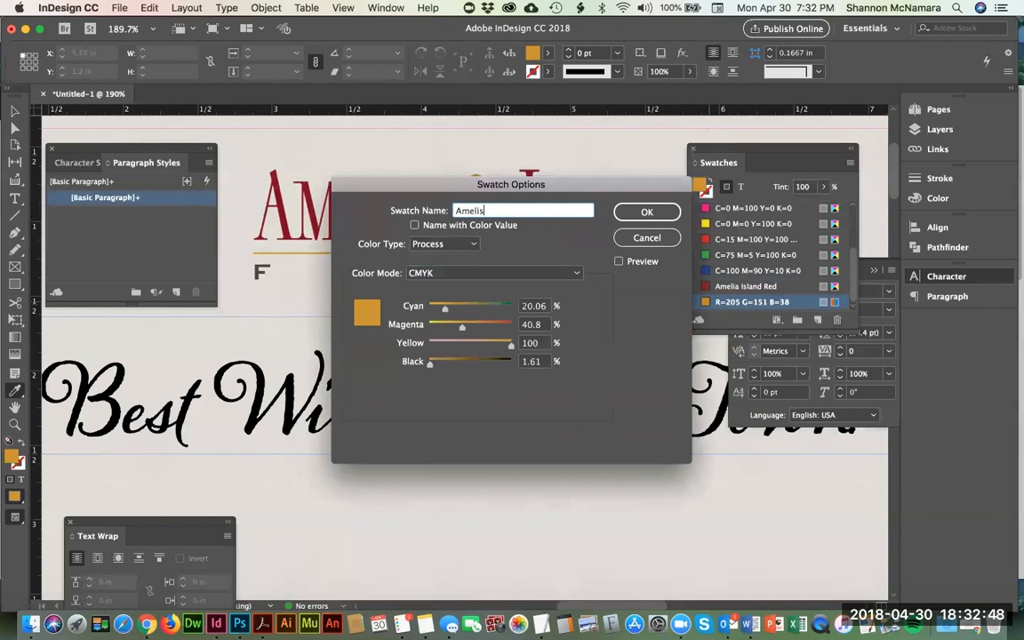
{"action": "type", "text": "lia Island Gold"}
{"action": "left_click", "coordinate": [647, 211]}
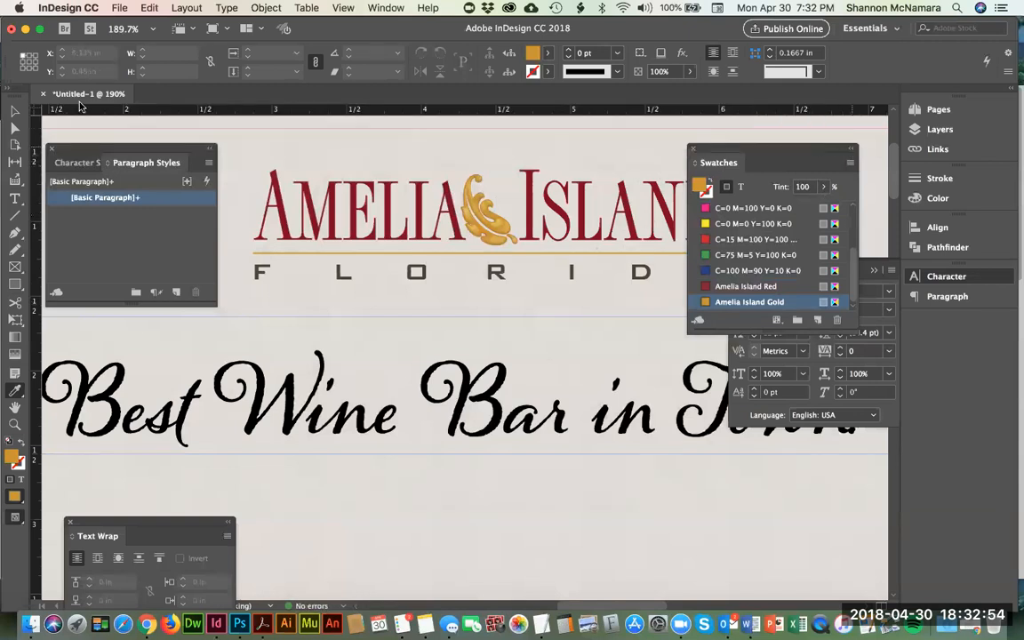
Step: Select all of the "Best Wine Bar in Town!" tagline text with the Type tool and find the Amelia Island color swatches
{"action": "left_click", "coordinate": [18, 112]}
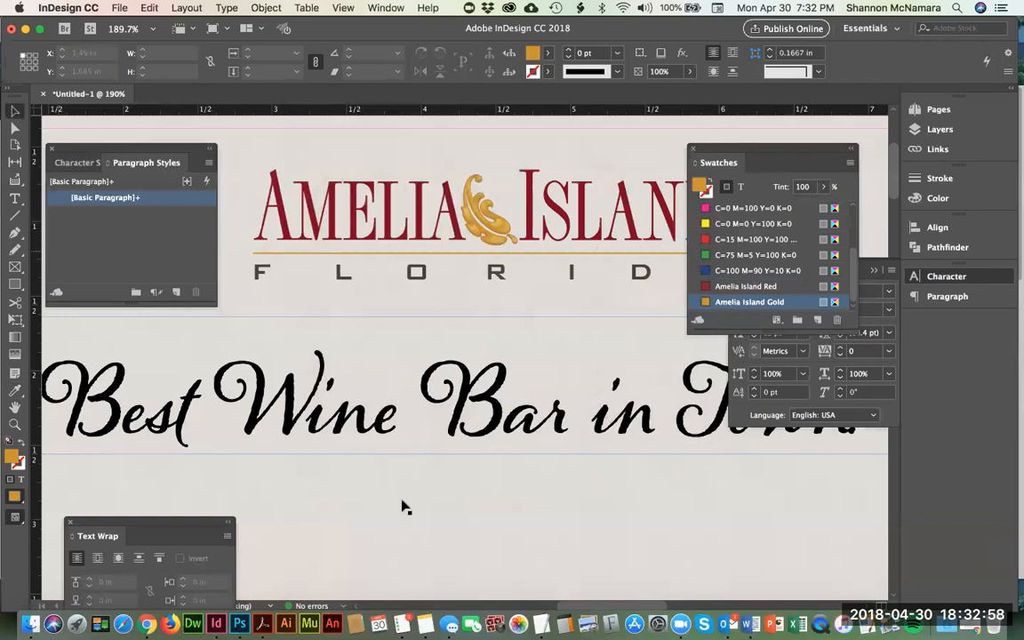
{"action": "left_click", "coordinate": [14, 199]}
{"action": "left_click", "coordinate": [134, 360]}
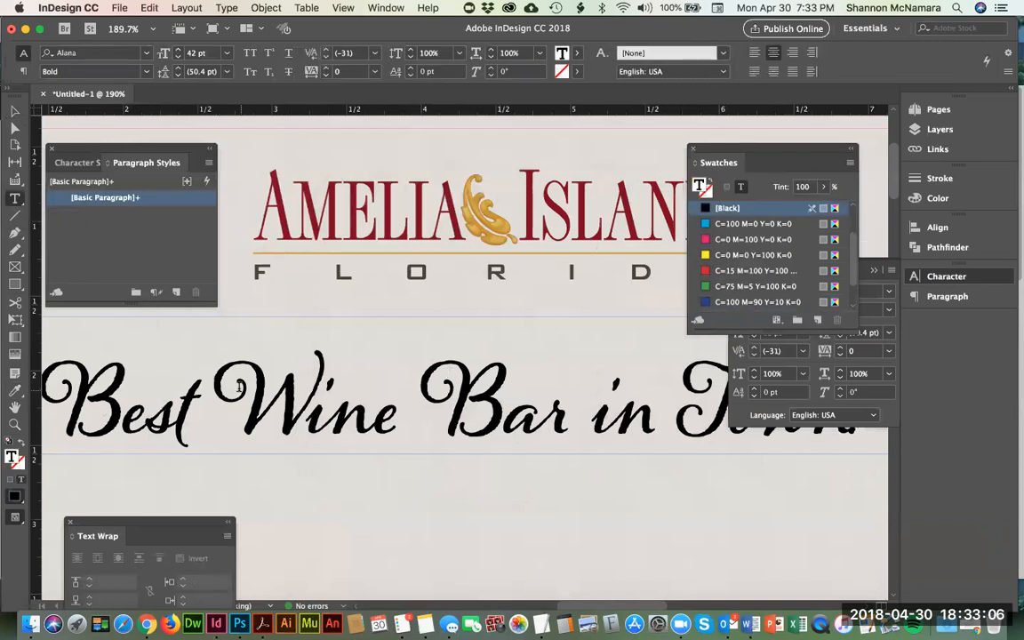
{"action": "key", "text": "super+minus"}
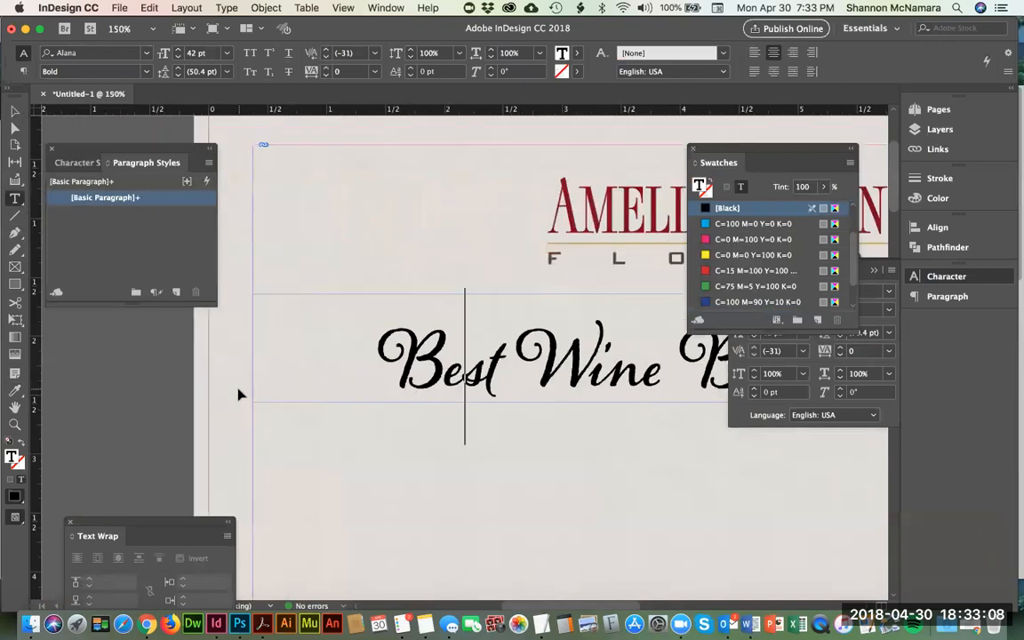
{"action": "key", "text": "super+minus"}
{"action": "key", "text": "super+minus"}
{"action": "key", "text": "super+minus"}
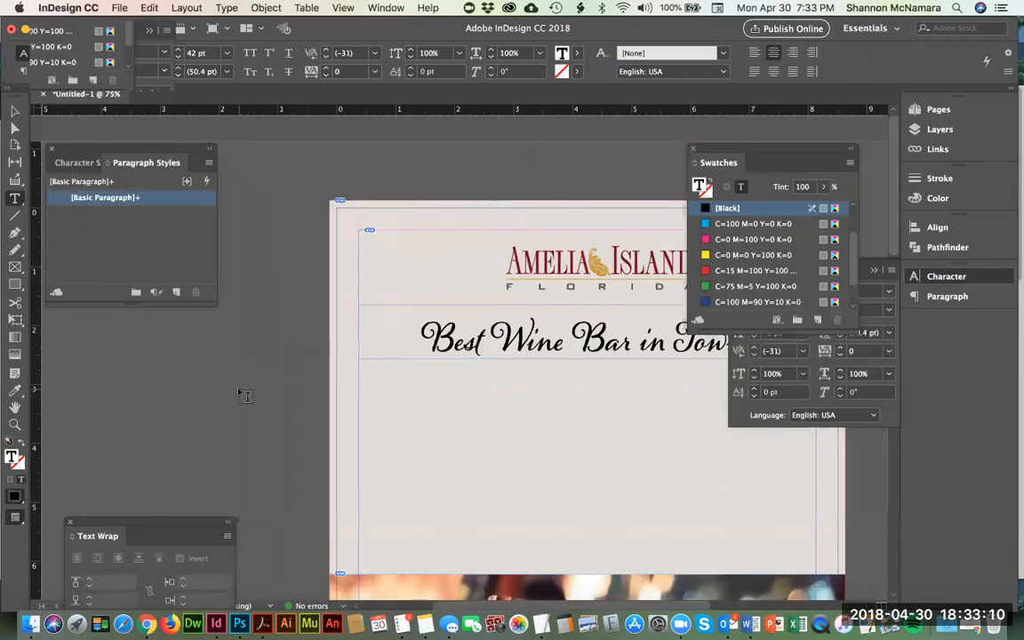
{"action": "key", "text": "Escape"}
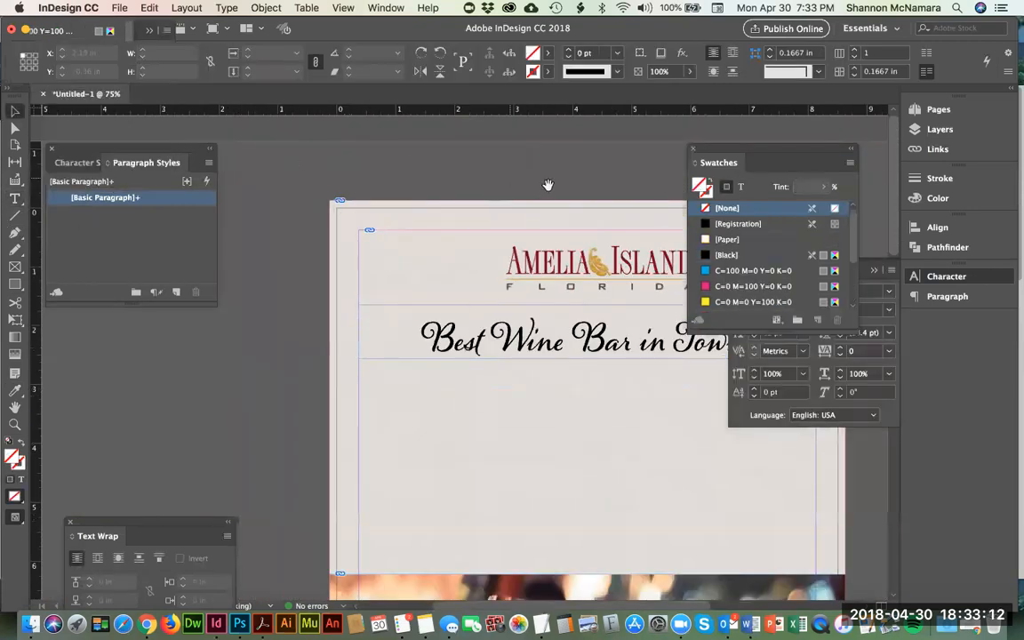
{"action": "left_click_drag", "start_coordinate": [548, 185], "coordinate": [406, 185]}
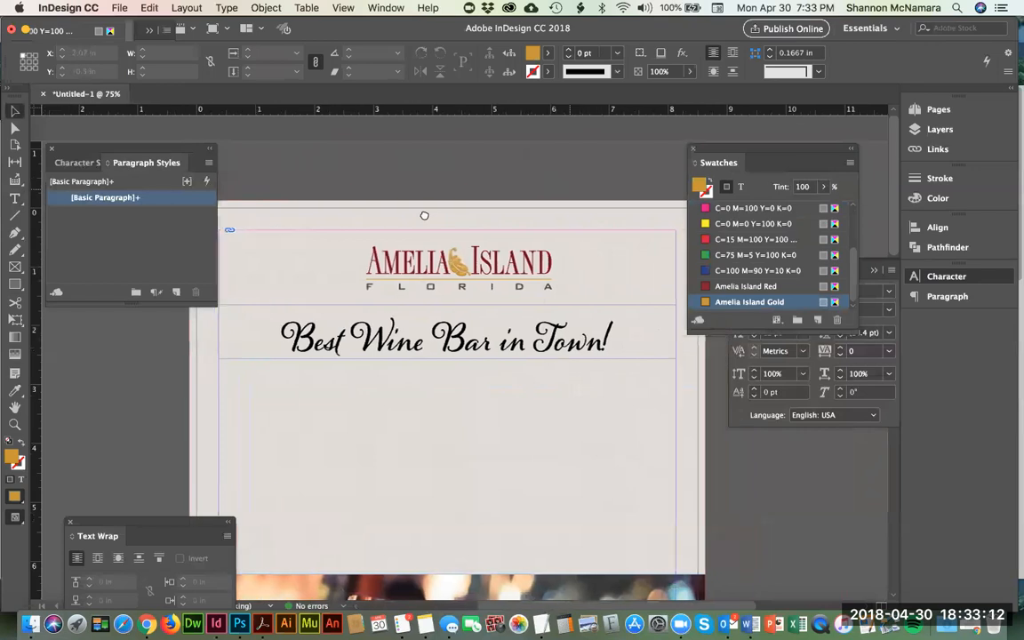
{"action": "left_click", "coordinate": [15, 201]}
{"action": "left_click", "coordinate": [347, 306]}
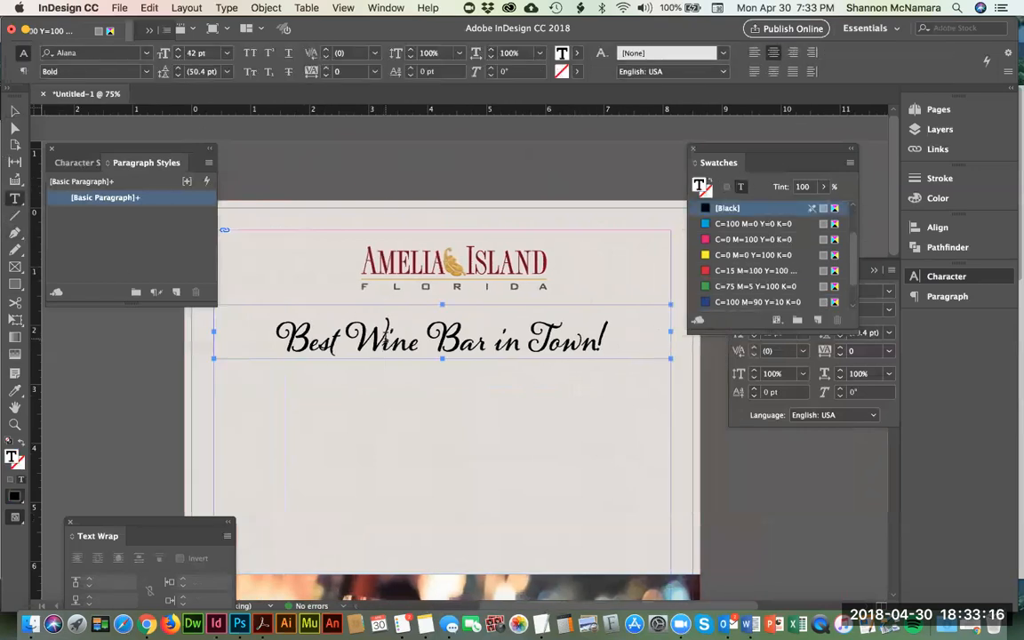
{"action": "key", "text": "super+a"}
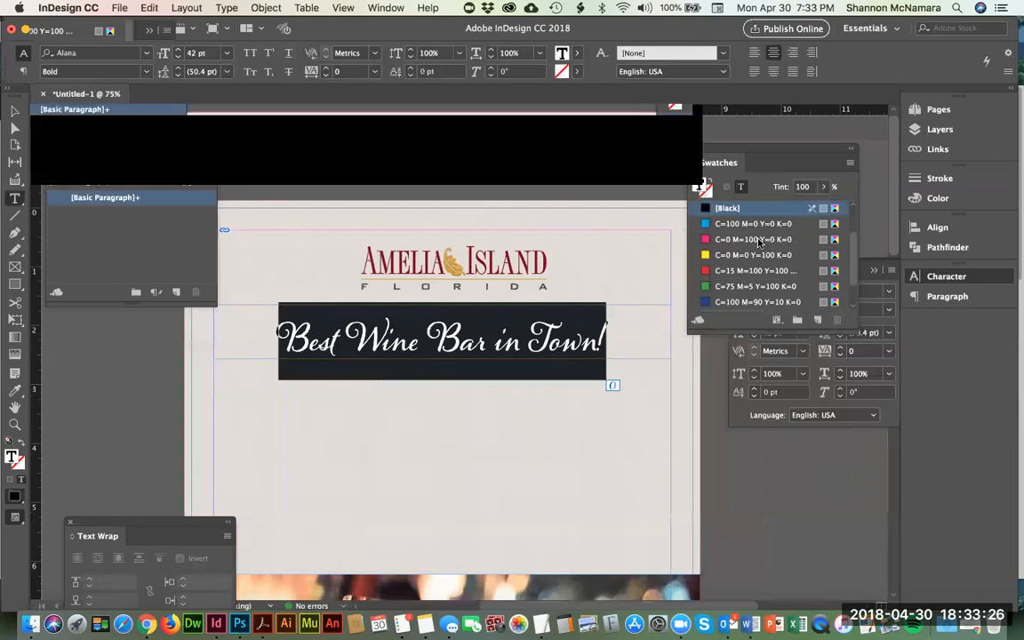
{"action": "scroll", "coordinate": [751, 267], "scroll_direction": "down", "scroll_amount": 2}
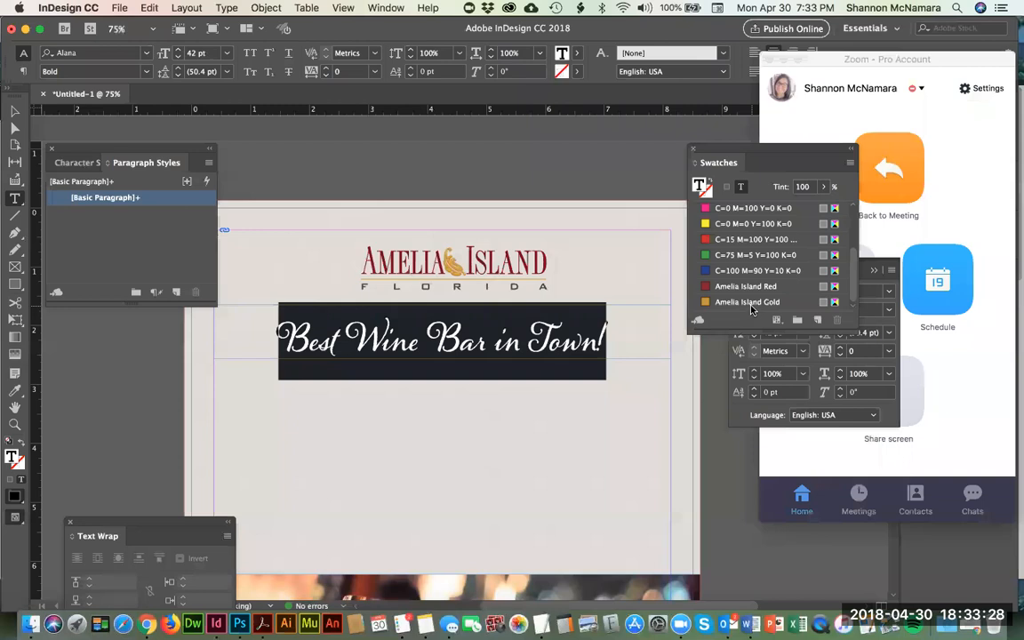
Step: Close the Zoom window covering the workspace and switch to the Selection tool so the tagline's frame is selected
{"action": "left_click", "coordinate": [865, 60]}
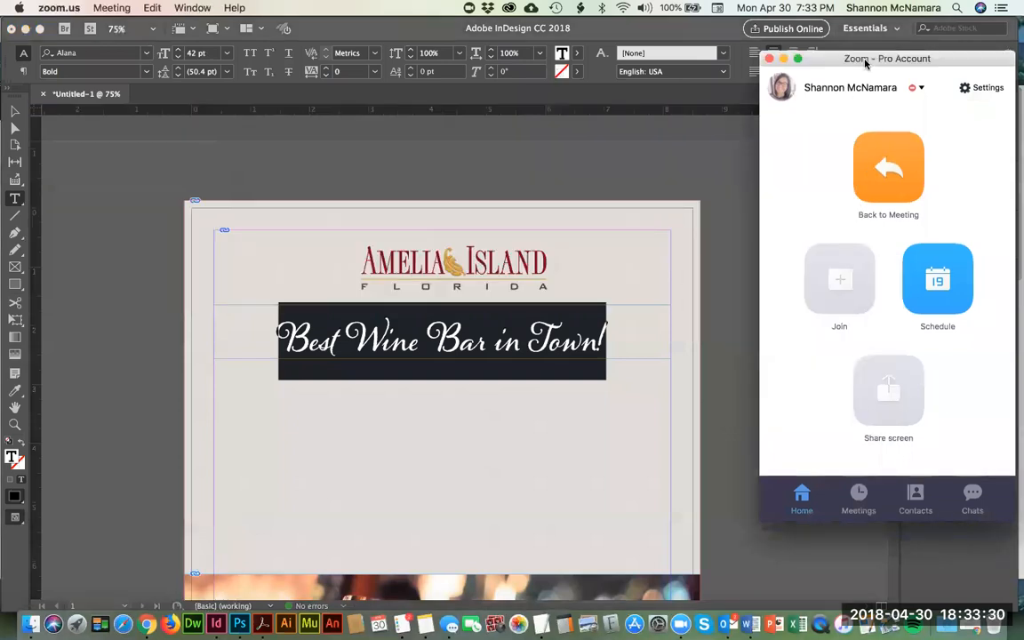
{"action": "left_click", "coordinate": [770, 59]}
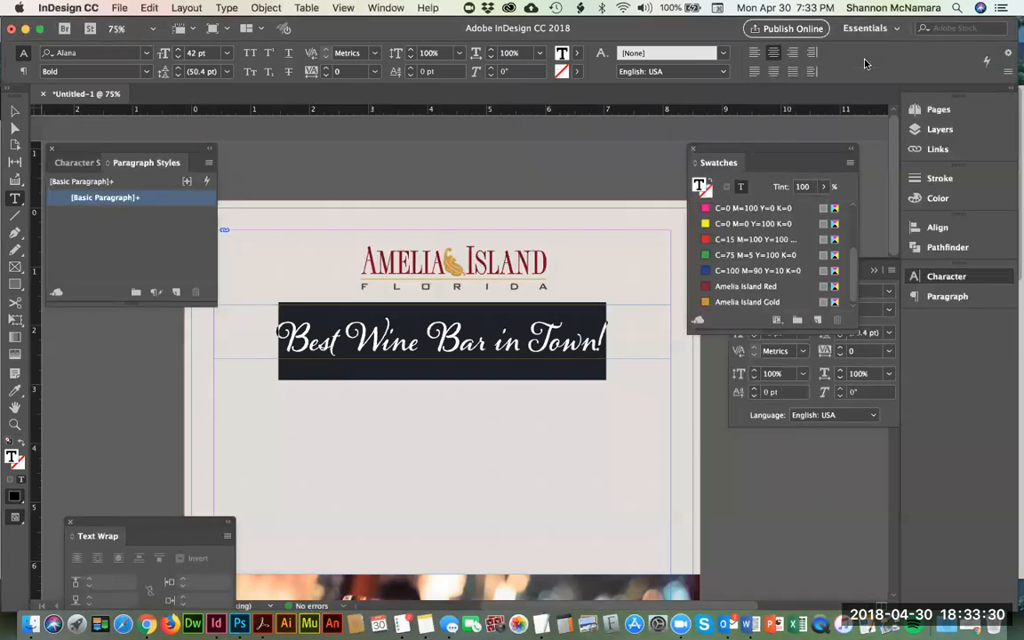
{"action": "left_click", "coordinate": [14, 111]}
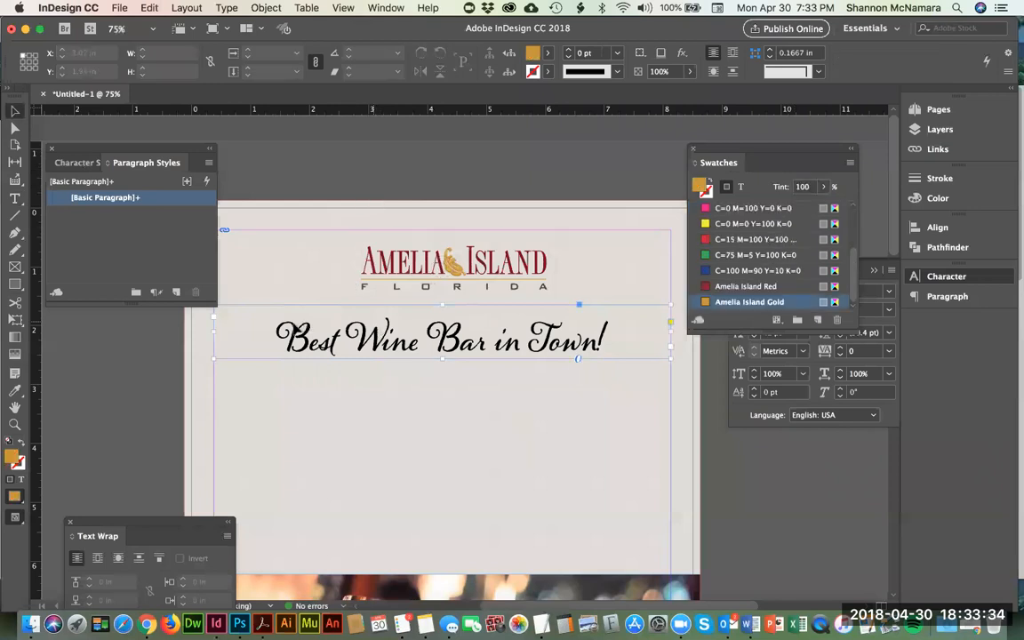
Step: Try Amelia Island Red as the fill of the tagline's frame and set the frame's fill back to None
{"action": "scroll", "coordinate": [742, 275], "scroll_direction": "down", "scroll_amount": 5}
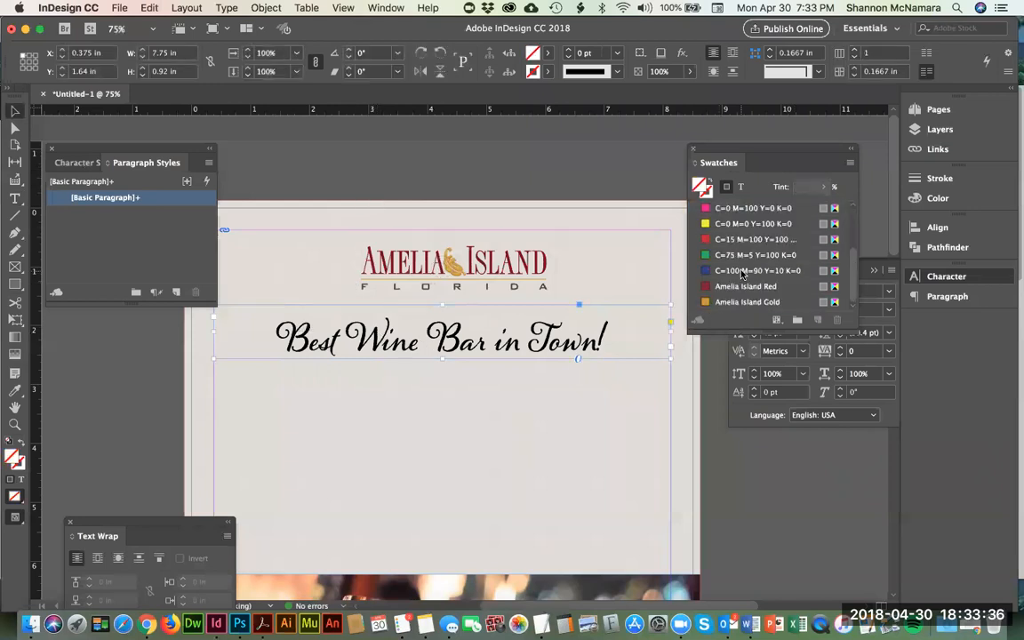
{"action": "left_click", "coordinate": [747, 287]}
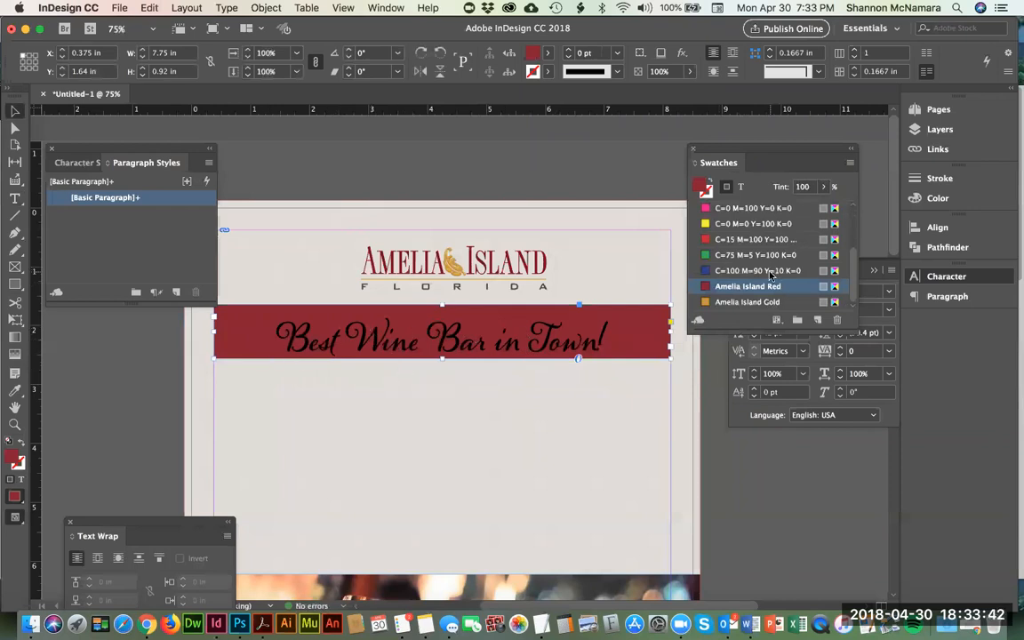
{"action": "scroll", "coordinate": [750, 248], "scroll_direction": "up", "scroll_amount": 3}
{"action": "left_click", "coordinate": [727, 209]}
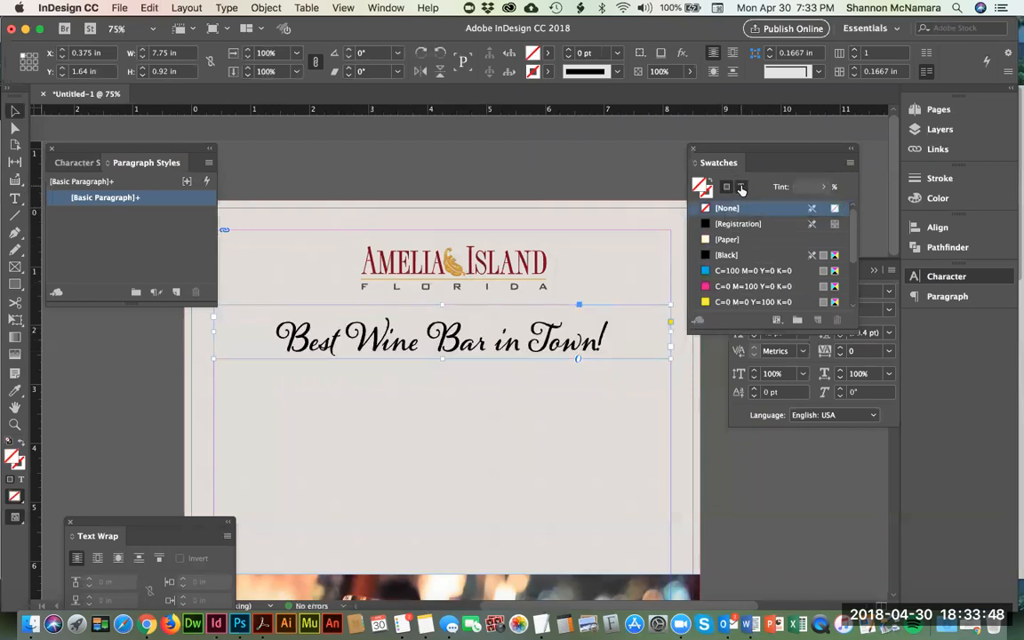
Step: Color the tagline's text, rather than its frame, with the Amelia Island Red swatch and deselect it to check the color
{"action": "left_click", "coordinate": [741, 188]}
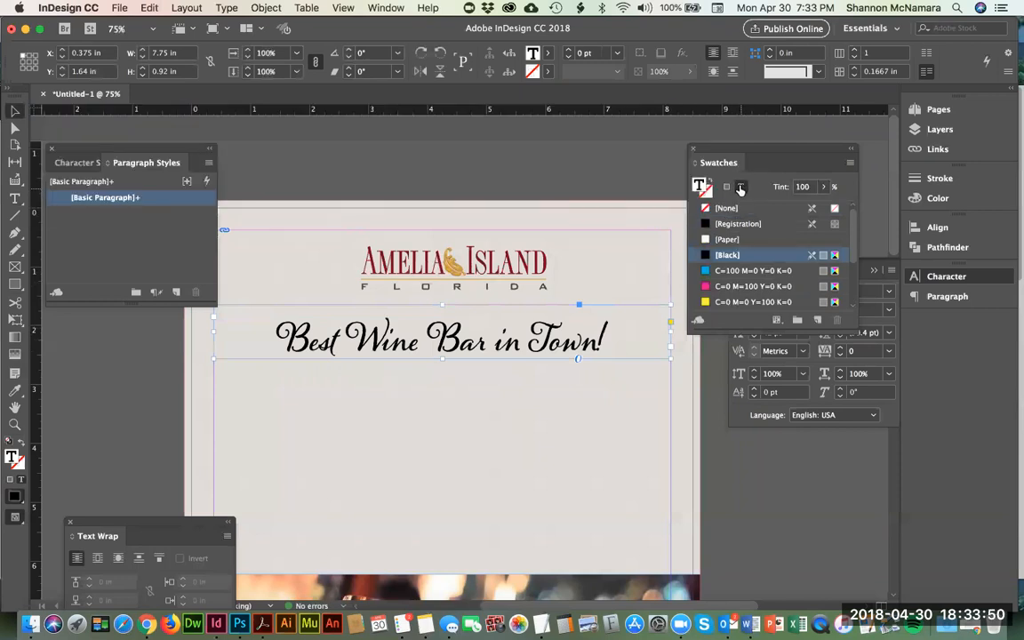
{"action": "scroll", "coordinate": [740, 273], "scroll_direction": "down", "scroll_amount": 3}
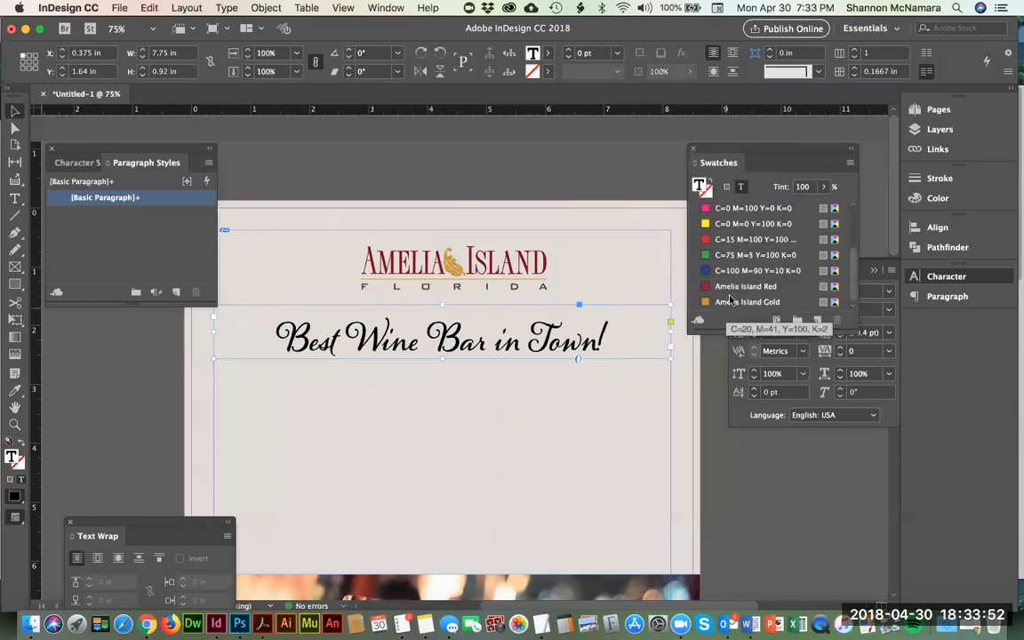
{"action": "left_click", "coordinate": [734, 288]}
{"action": "left_click", "coordinate": [14, 198]}
{"action": "left_click_drag", "start_coordinate": [277, 339], "coordinate": [392, 342]}
{"action": "left_click_drag", "start_coordinate": [654, 380], "coordinate": [681, 382]}
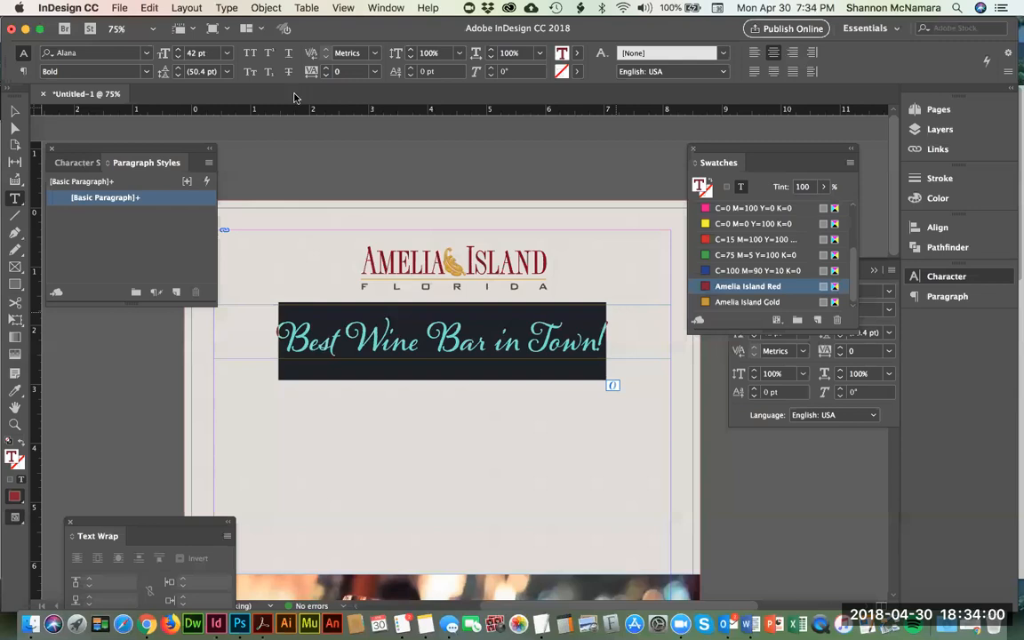
{"action": "left_click", "coordinate": [15, 110]}
{"action": "left_click", "coordinate": [423, 179]}
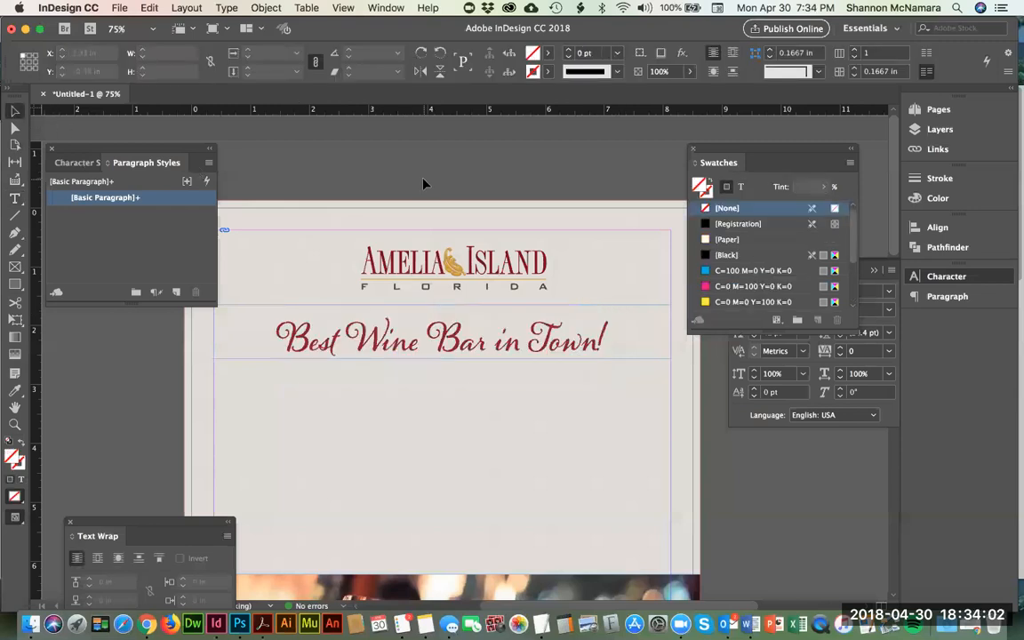
Step: Move the tagline's frame up closer to the logo, to a Y position of 1.38 in, and deselect it
{"action": "left_click", "coordinate": [543, 348]}
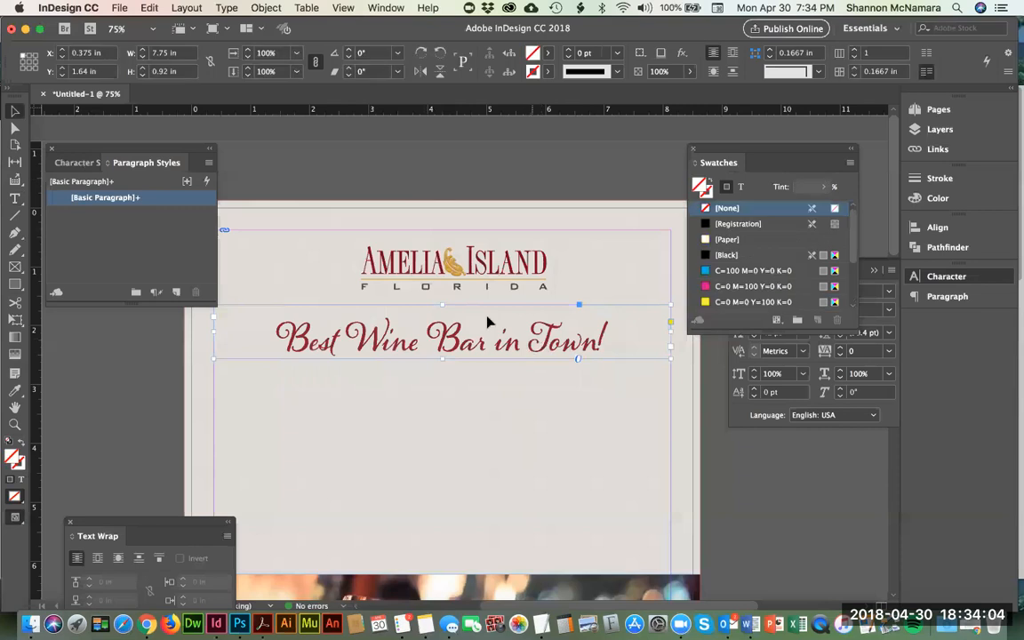
{"action": "left_click", "coordinate": [425, 191]}
{"action": "left_click_drag", "start_coordinate": [421, 242], "coordinate": [402, 237]}
{"action": "left_click", "coordinate": [527, 339]}
{"action": "left_click_drag", "start_coordinate": [531, 341], "coordinate": [531, 327]}
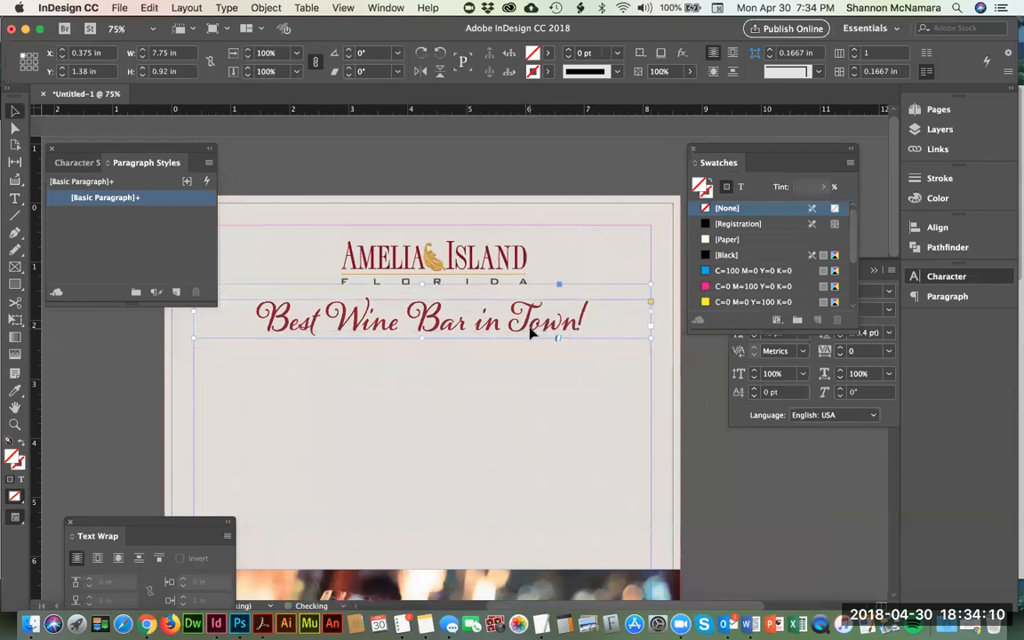
{"action": "left_click", "coordinate": [499, 191]}
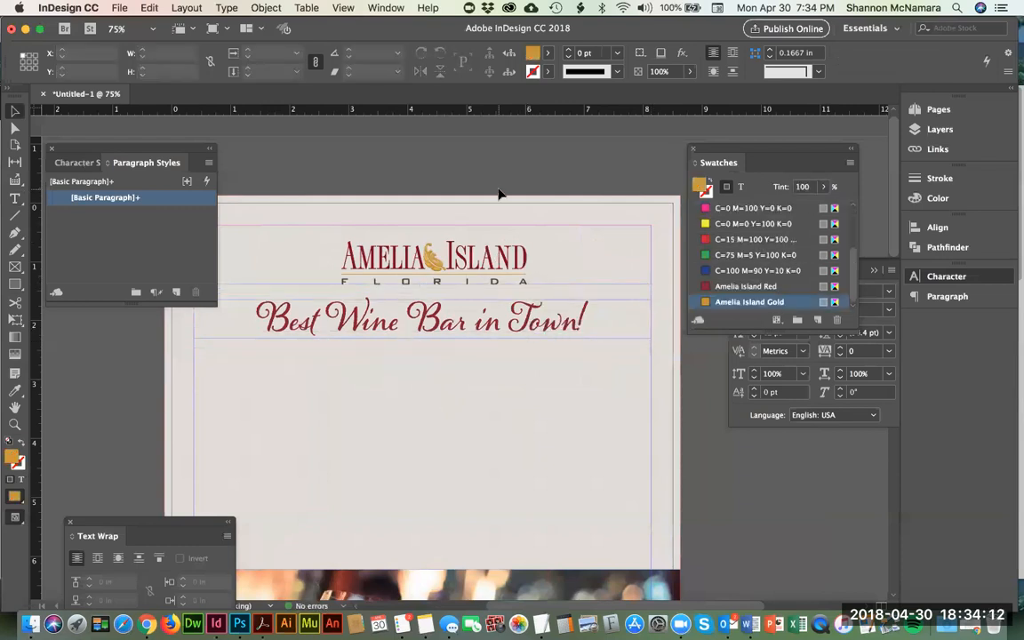
{"action": "left_click", "coordinate": [497, 289]}
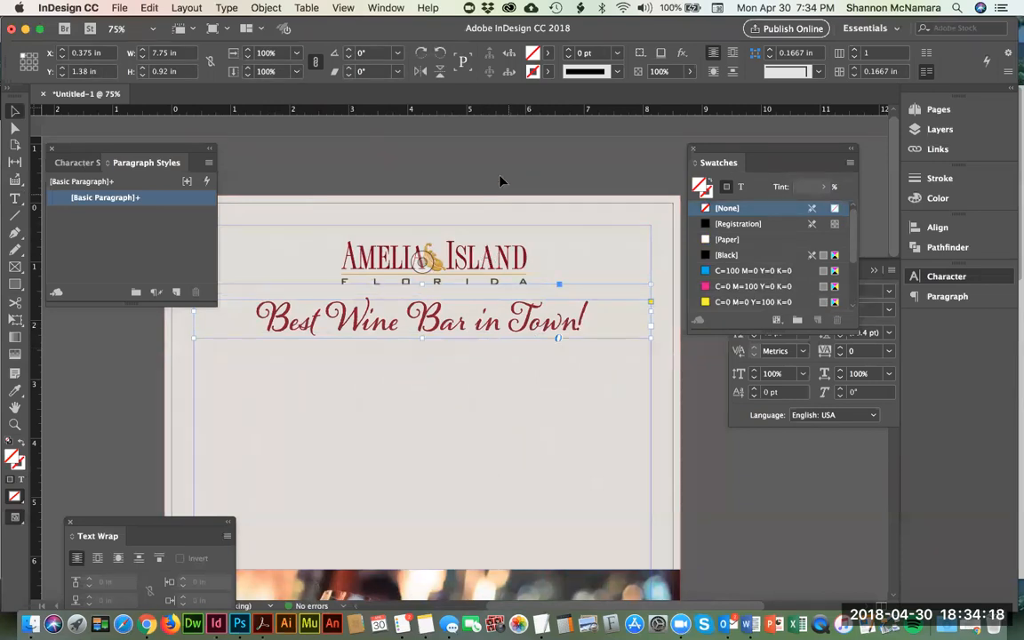
{"action": "left_click", "coordinate": [445, 258]}
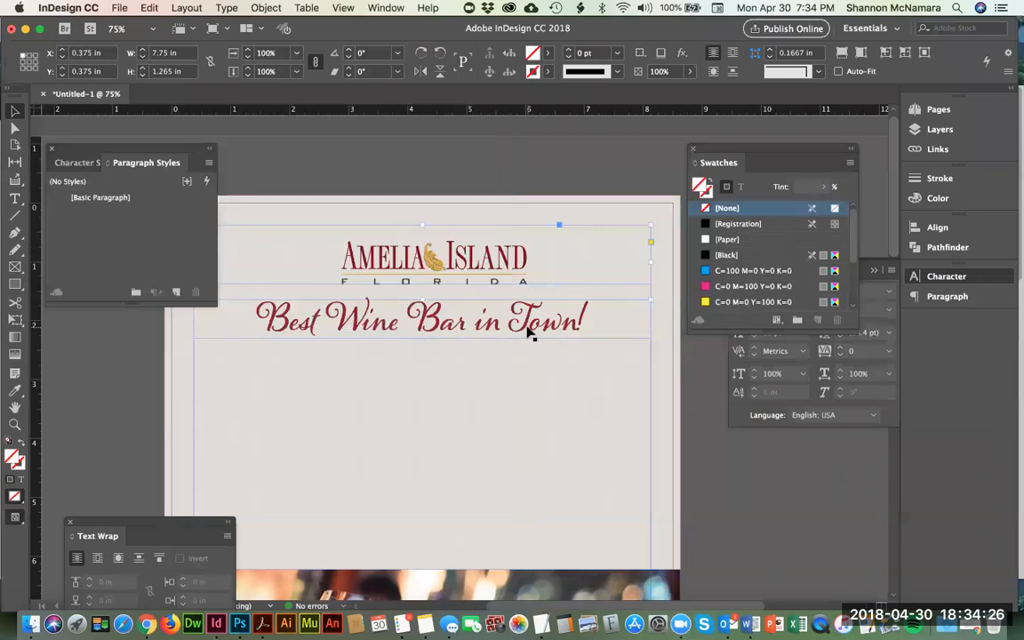
{"action": "left_click", "coordinate": [521, 159]}
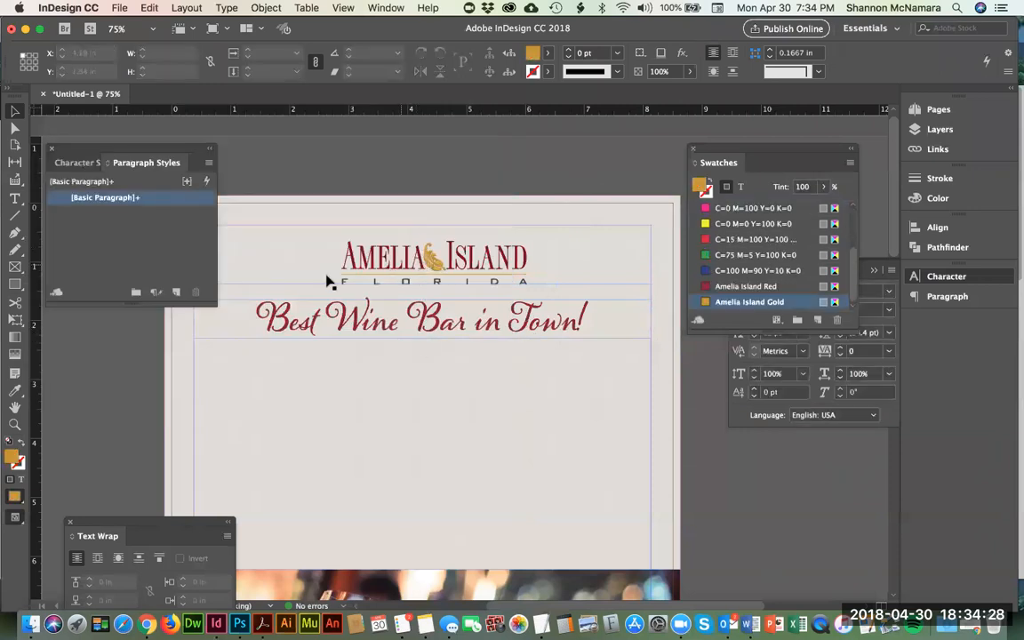
{"action": "left_click", "coordinate": [378, 331]}
{"action": "left_click", "coordinate": [421, 396]}
{"action": "scroll", "coordinate": [389, 347], "scroll_direction": "down", "scroll_amount": 3}
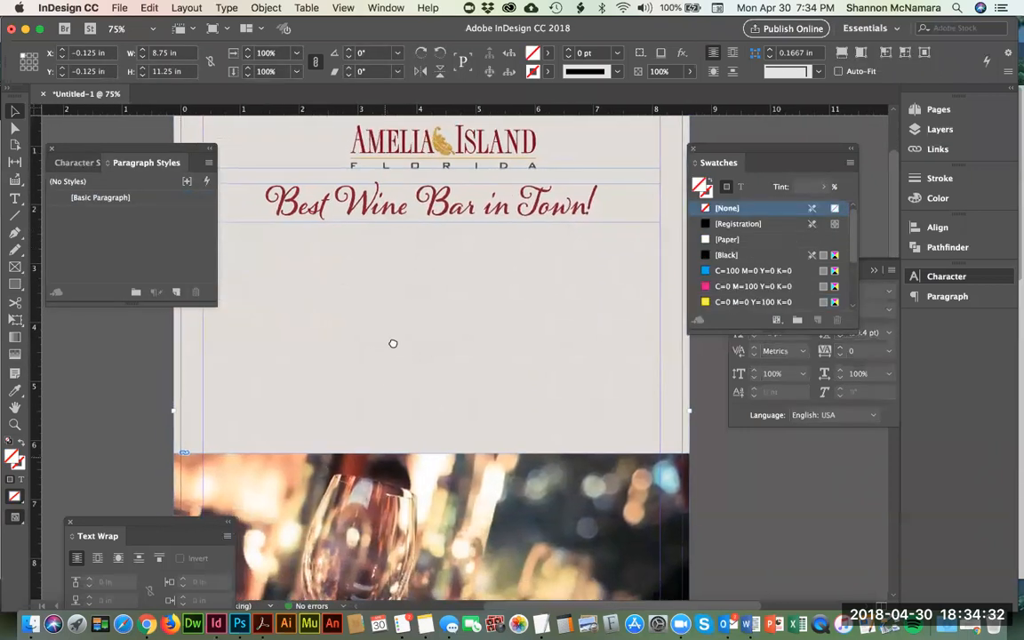
Step: Switch to the Word document, copy the address, phone, website and hours lines, and return to InDesign
{"action": "key", "text": "super+Tab"}
{"action": "key", "text": "super+Tab"}
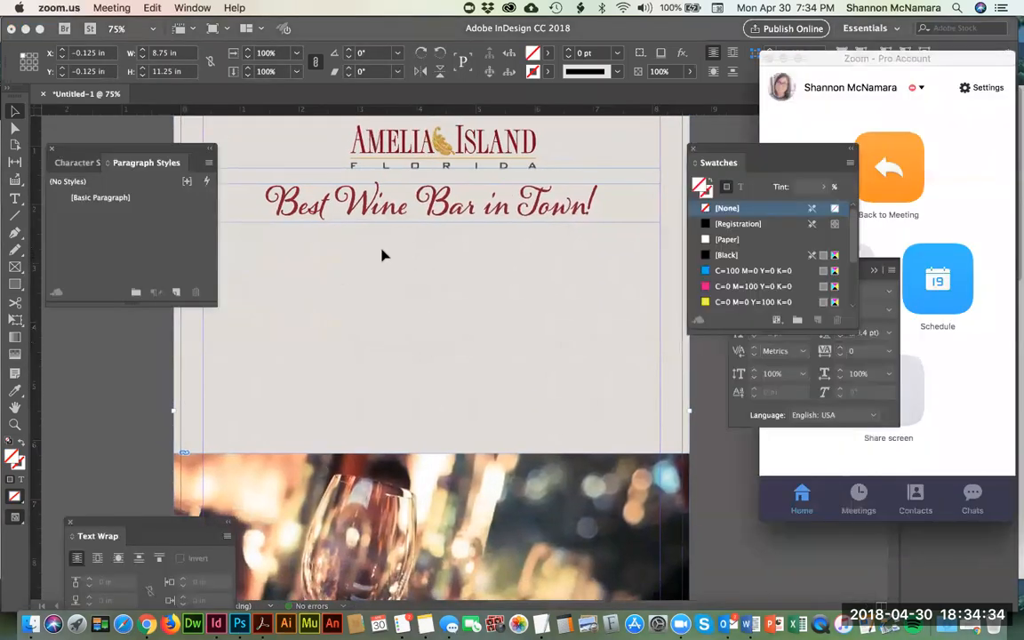
{"action": "key", "text": "super+Tab"}
{"action": "key", "text": "super+Tab"}
{"action": "key", "text": "super+Tab"}
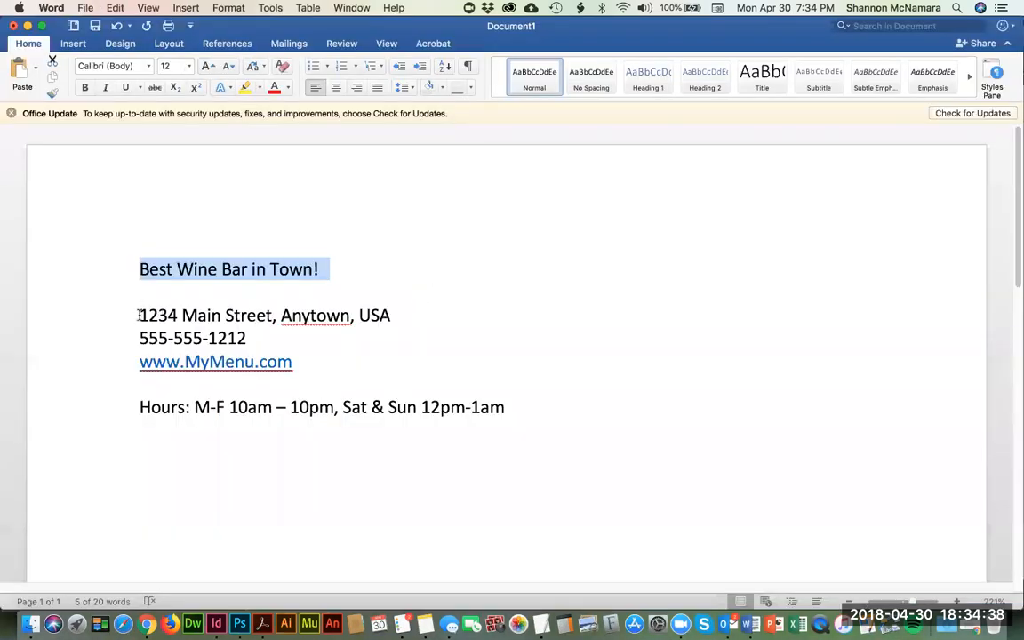
{"action": "left_click_drag", "start_coordinate": [177, 322], "coordinate": [511, 411]}
{"action": "key", "text": "super+c"}
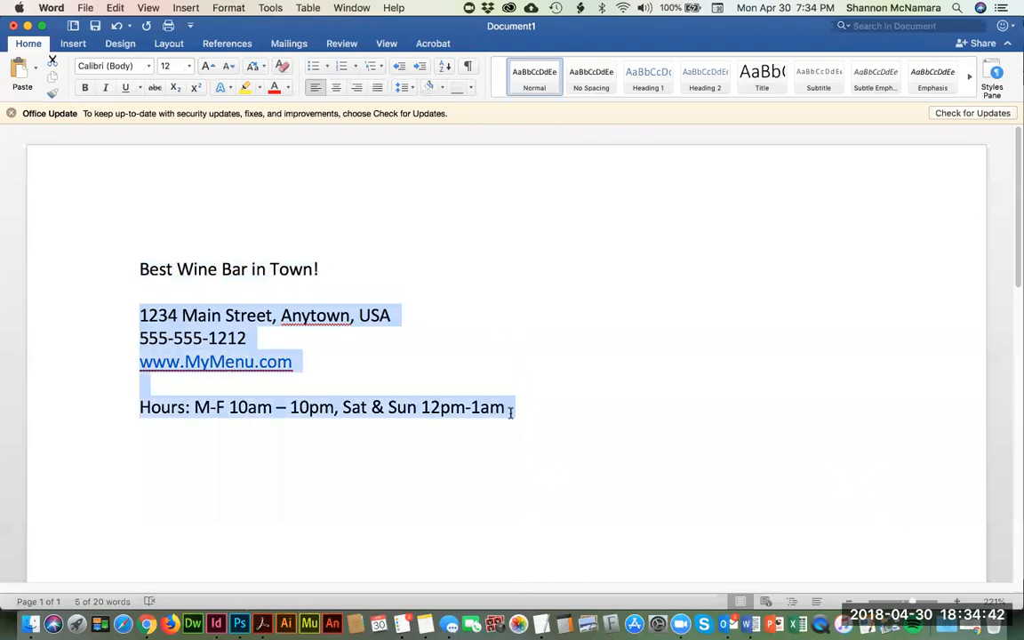
{"action": "key", "text": "super+Tab"}
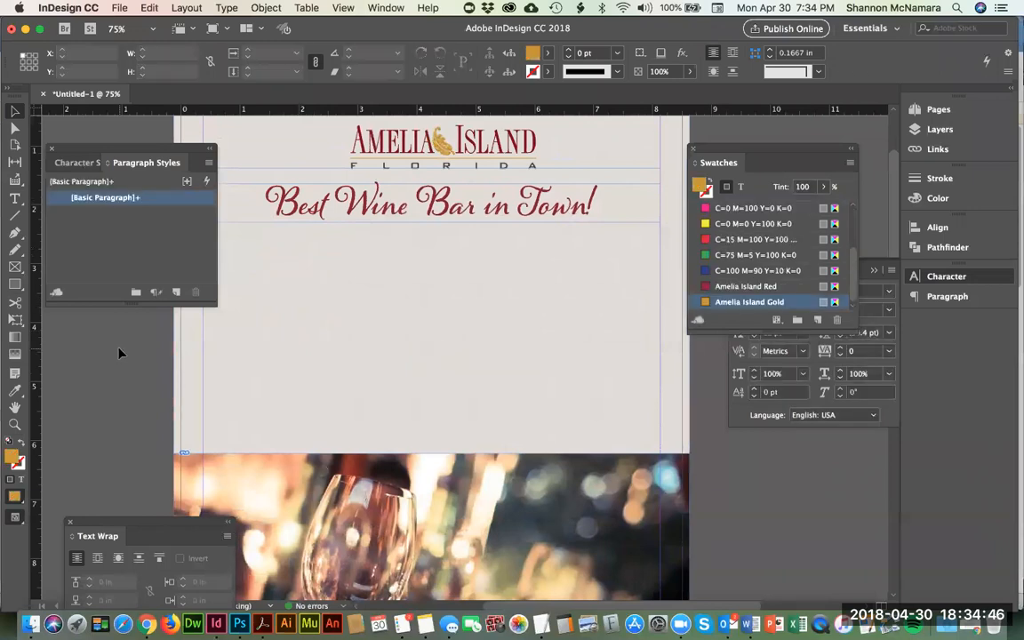
Step: Draw a text frame spanning the page margins in the empty area between the tagline and the wine glass photo
{"action": "key", "text": "super+minus"}
{"action": "left_click", "coordinate": [15, 199]}
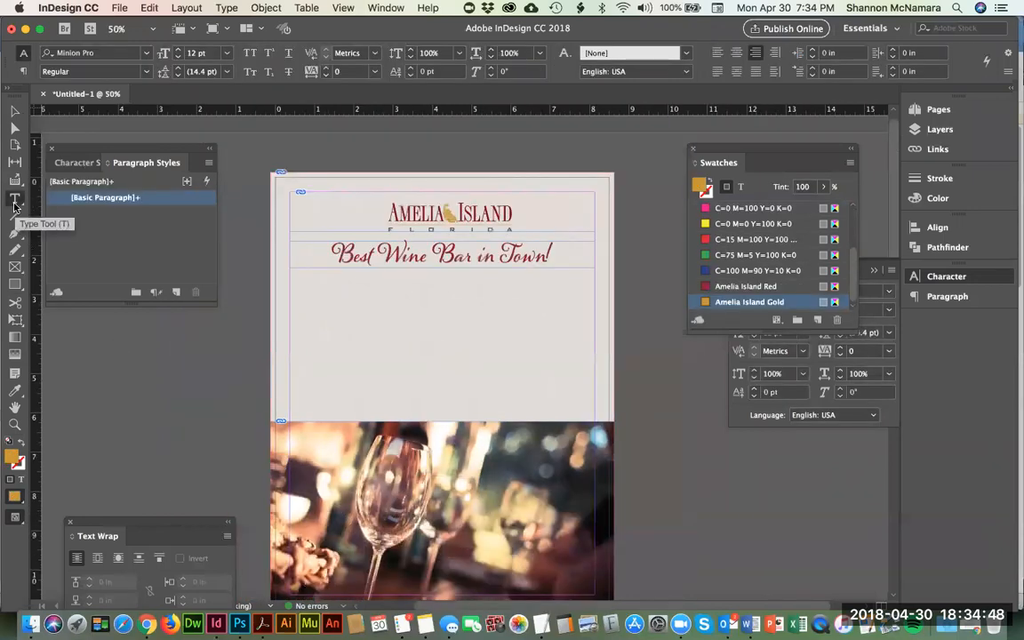
{"action": "key", "text": "super+Tab"}
{"action": "key", "text": "super+Tab"}
{"action": "key", "text": "super+Tab"}
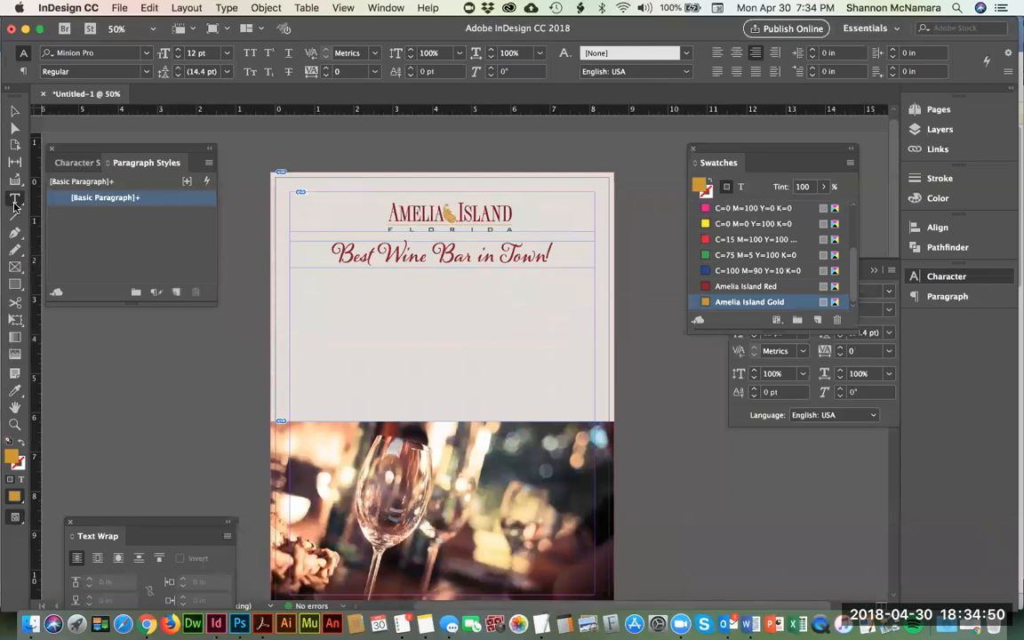
{"action": "left_click_drag", "start_coordinate": [292, 300], "coordinate": [592, 384]}
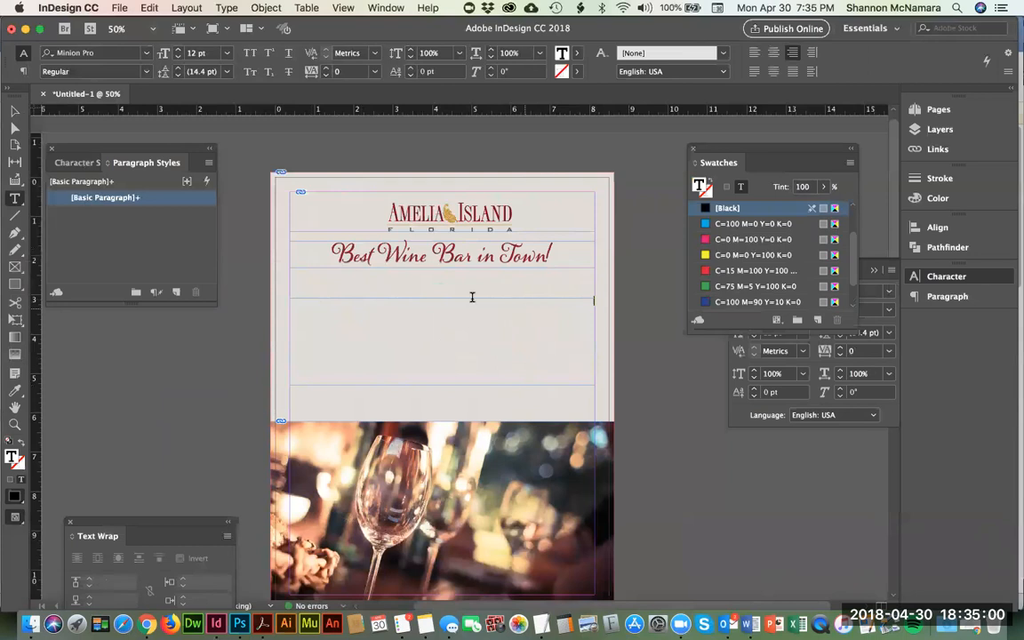
Step: Set the new text frame's paragraph alignment to centered and paste in the copied contact details and hours
{"action": "left_click", "coordinate": [772, 55]}
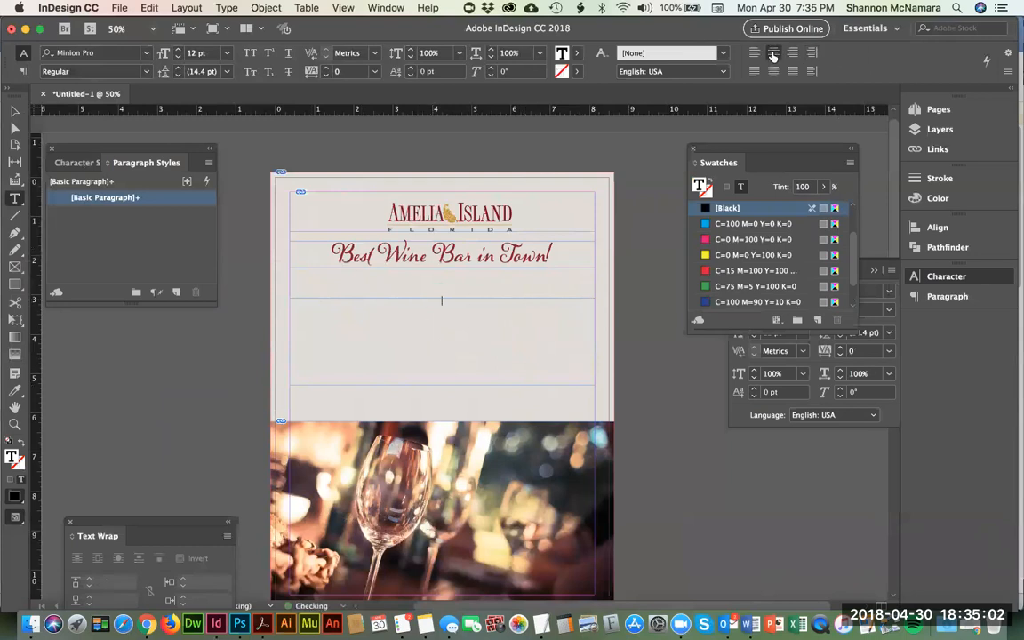
{"action": "key", "text": "super+v"}
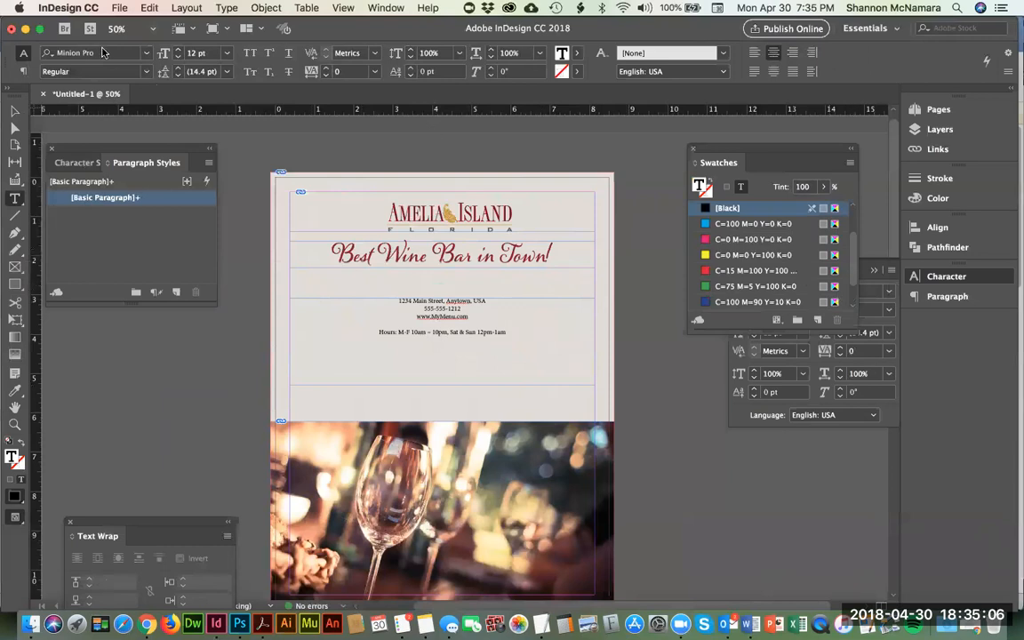
Step: Change the font filter from Script to All Classes, look through the fonts for the contact details, and close the font list
{"action": "left_click", "coordinate": [143, 54]}
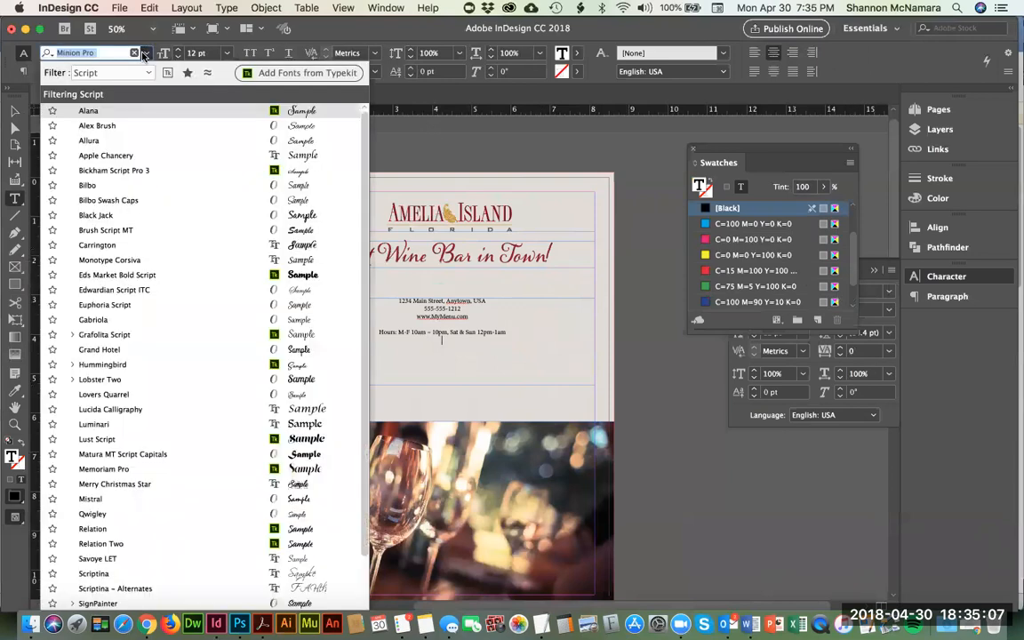
{"action": "left_click", "coordinate": [103, 73]}
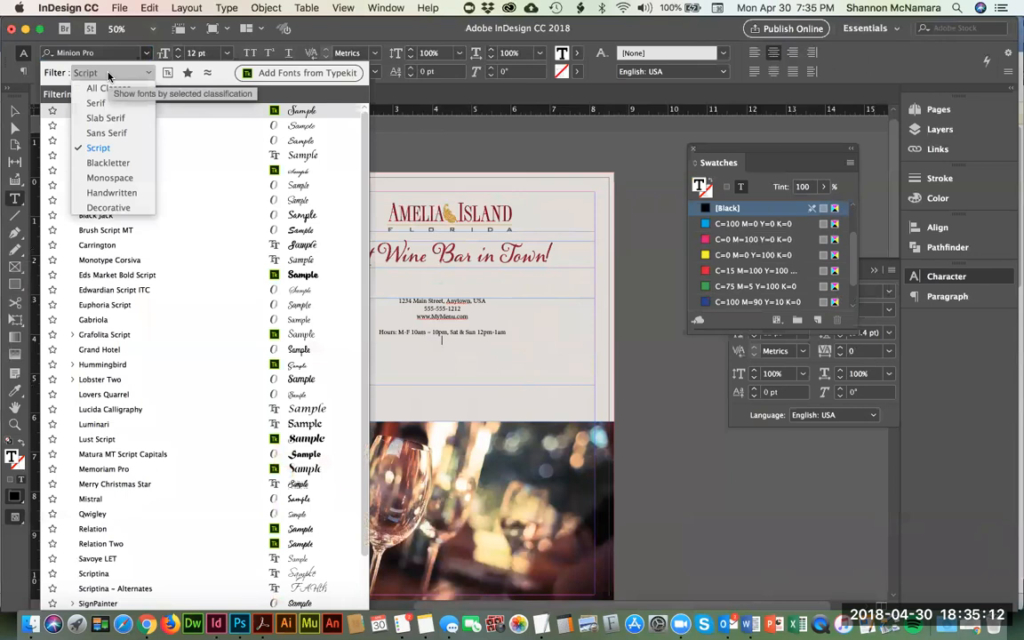
{"action": "left_click", "coordinate": [103, 91]}
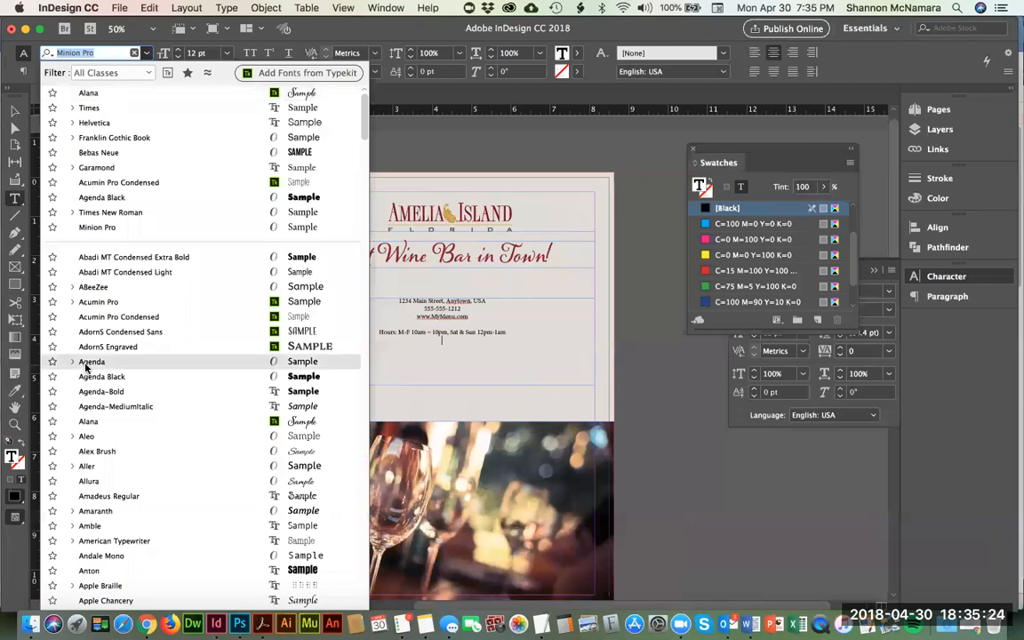
{"action": "scroll", "coordinate": [87, 366], "scroll_direction": "down", "scroll_amount": 10}
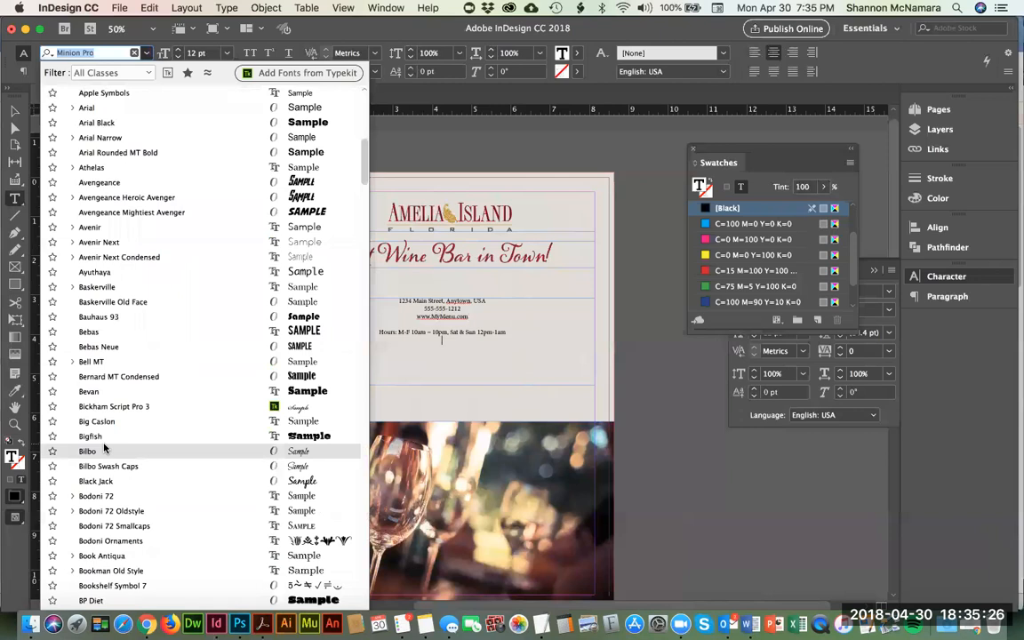
{"action": "scroll", "coordinate": [104, 447], "scroll_direction": "down", "scroll_amount": 10}
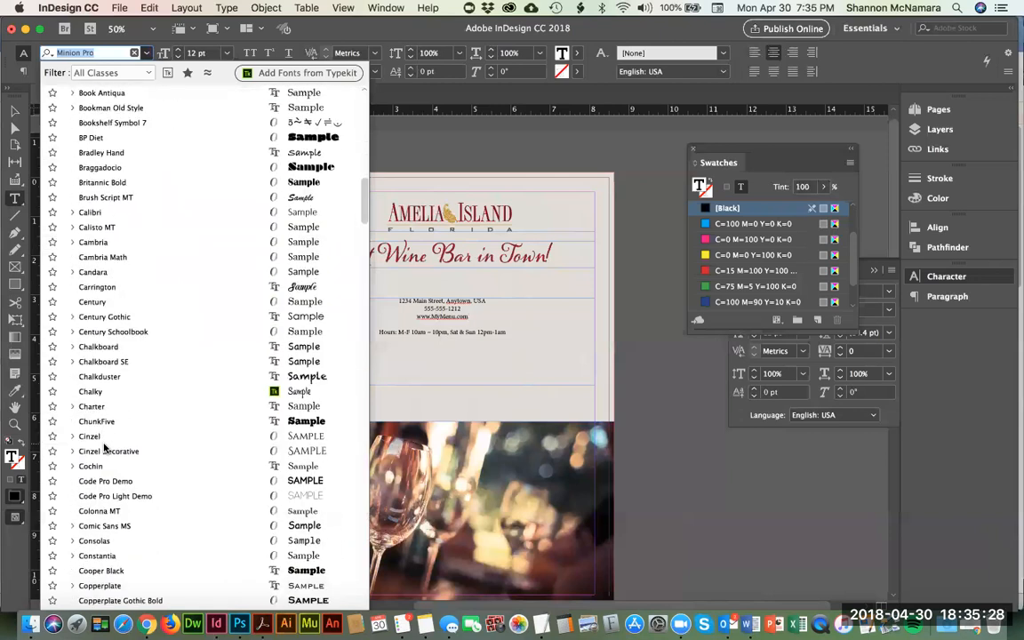
{"action": "scroll", "coordinate": [104, 447], "scroll_direction": "down", "scroll_amount": 10}
{"action": "scroll", "coordinate": [104, 447], "scroll_direction": "down", "scroll_amount": 10}
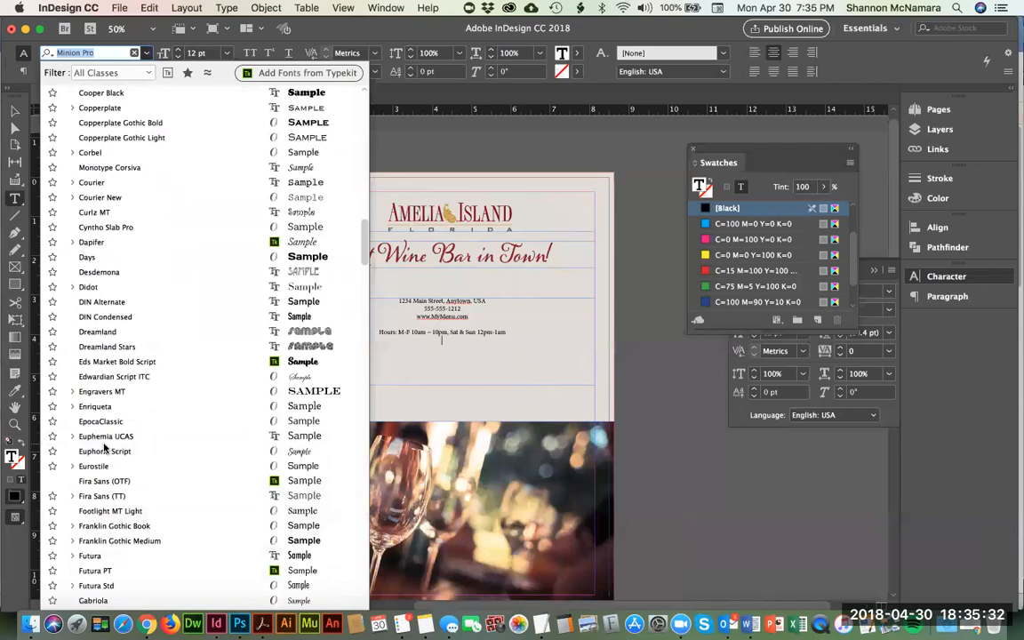
{"action": "scroll", "coordinate": [104, 448], "scroll_direction": "down", "scroll_amount": 5}
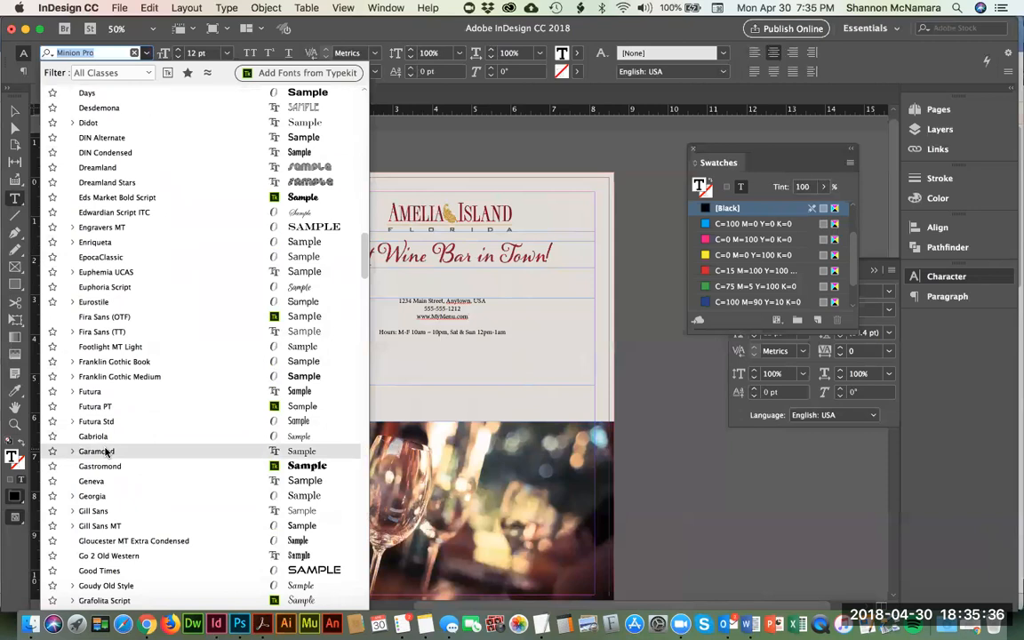
{"action": "scroll", "coordinate": [104, 451], "scroll_direction": "down", "scroll_amount": 8}
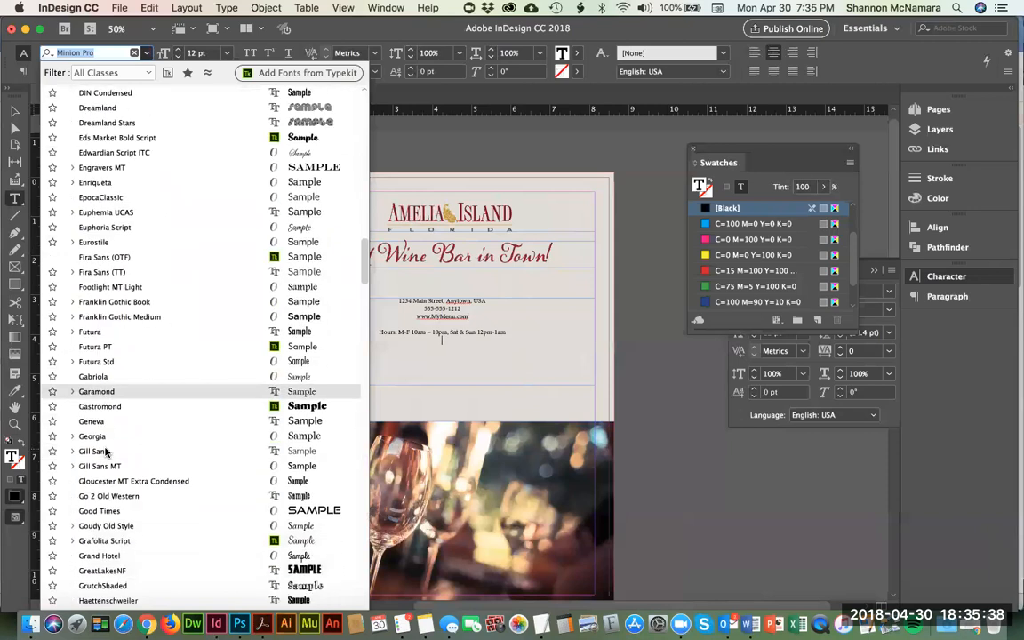
{"action": "scroll", "coordinate": [105, 451], "scroll_direction": "down", "scroll_amount": 15}
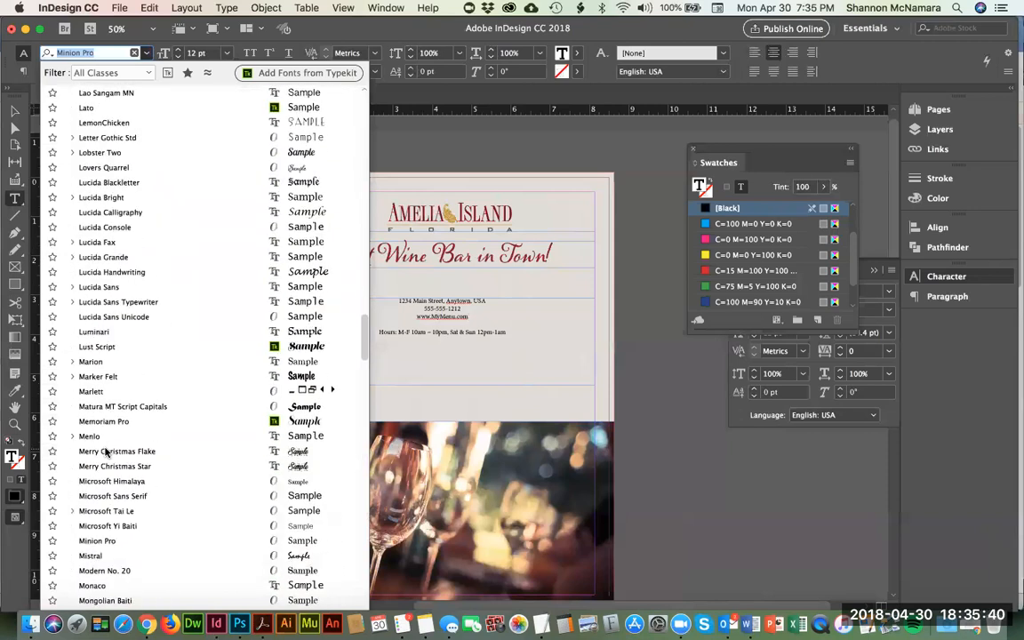
{"action": "scroll", "coordinate": [105, 452], "scroll_direction": "up", "scroll_amount": 12}
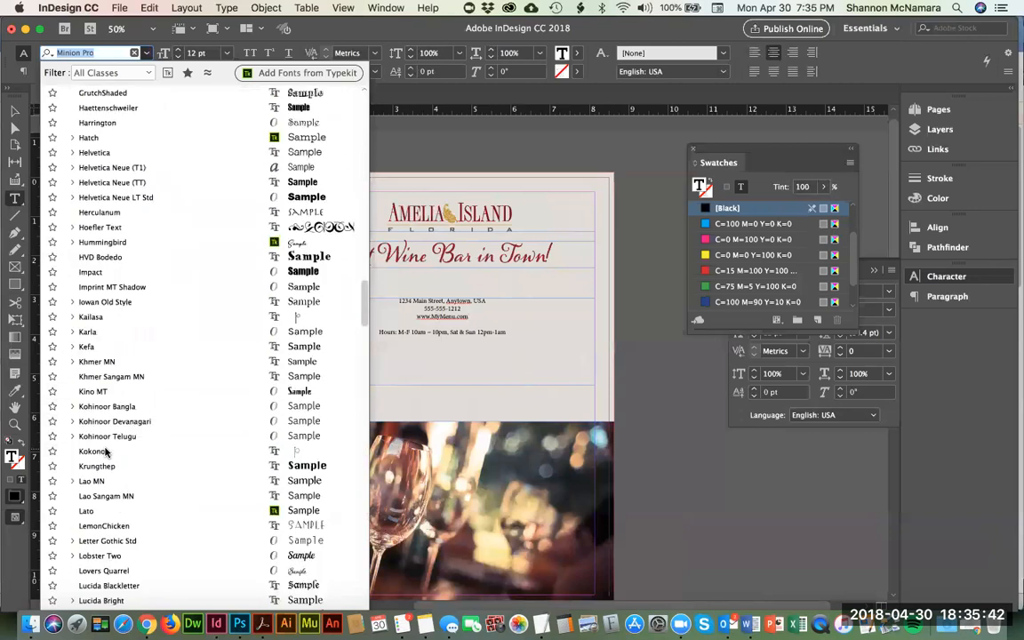
{"action": "scroll", "coordinate": [105, 451], "scroll_direction": "up", "scroll_amount": 10}
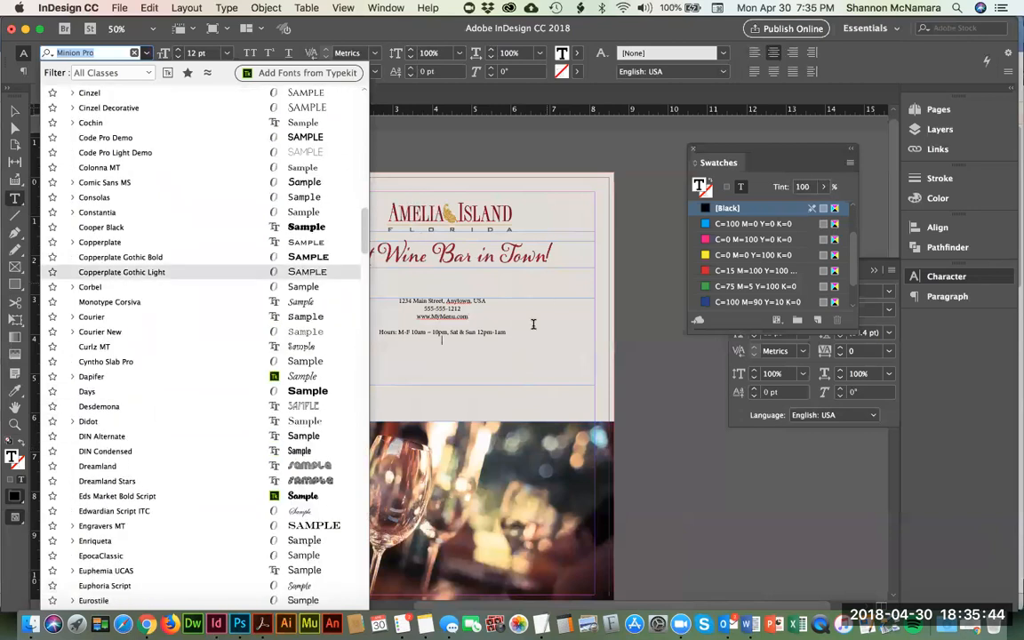
{"action": "key", "text": "Escape"}
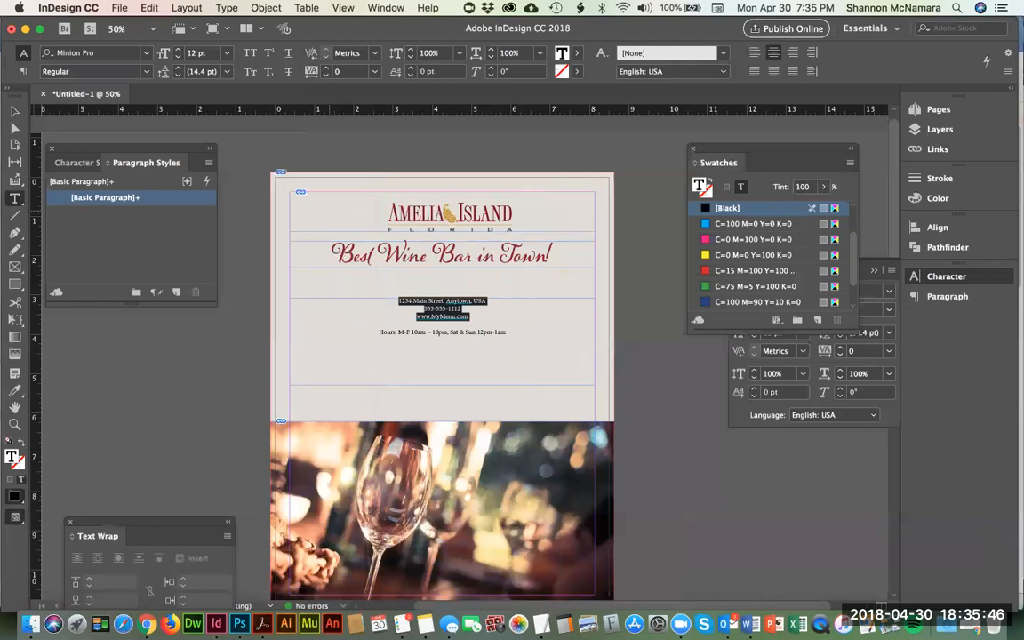
Step: Change the font of all the contact details and hours text to Garamond Regular
{"action": "key", "text": "super+a"}
{"action": "left_click", "coordinate": [148, 54]}
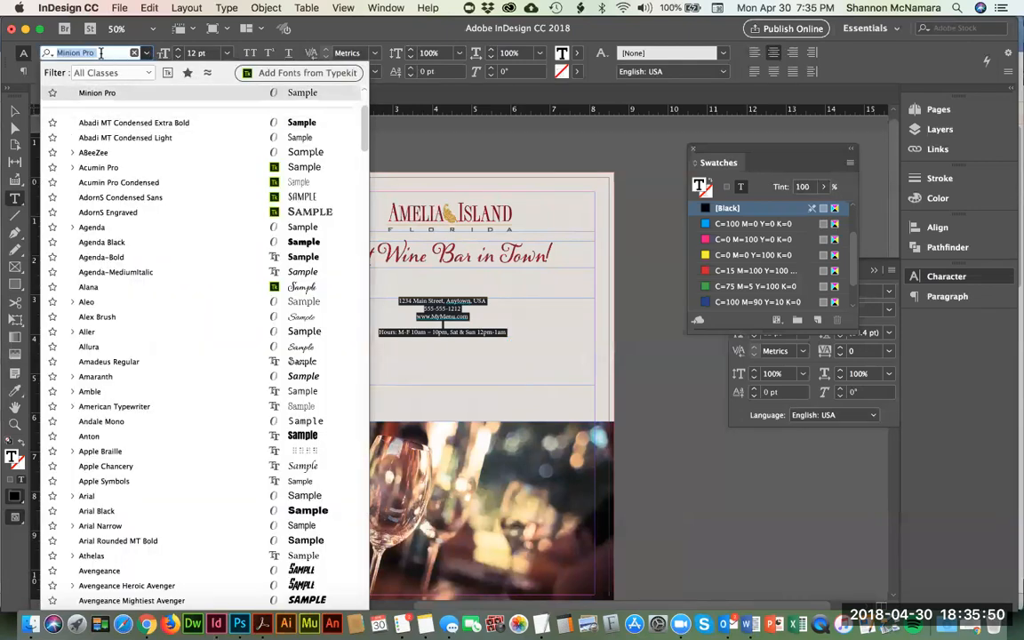
{"action": "type", "text": "gara"}
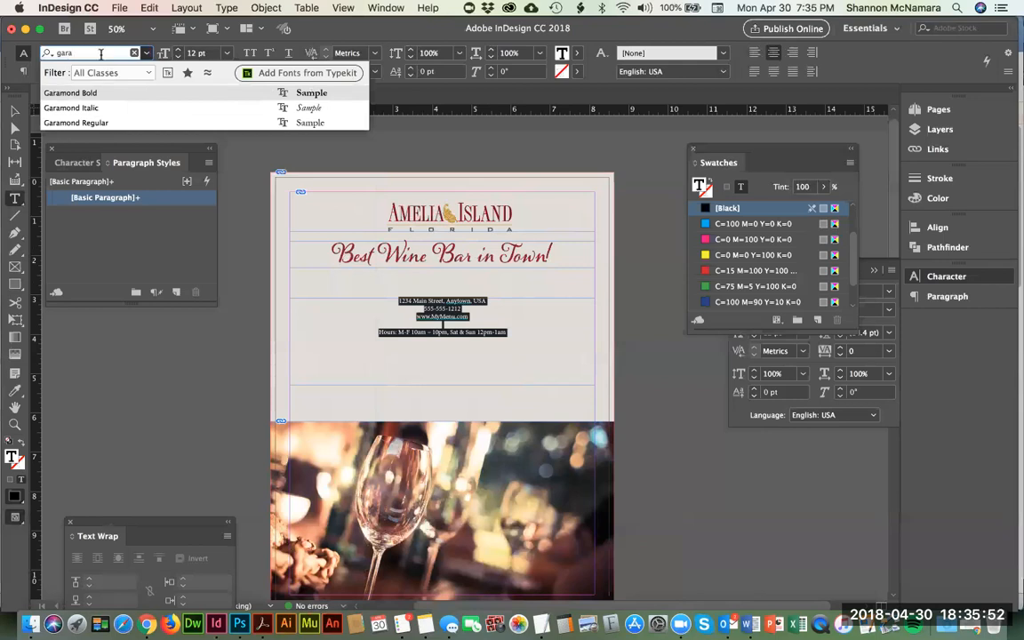
{"action": "left_click", "coordinate": [100, 123]}
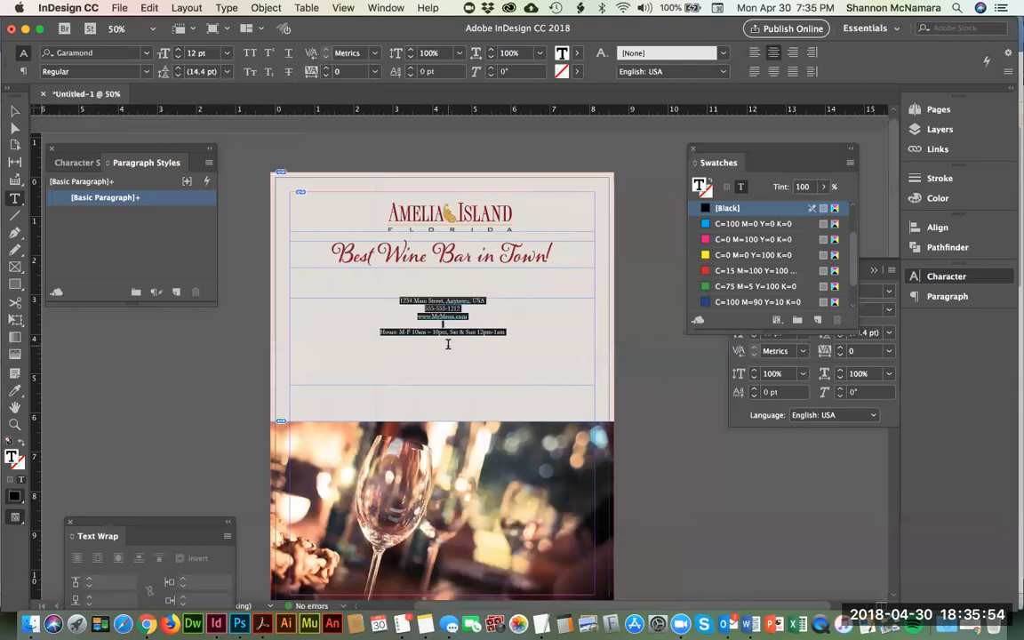
Step: Set the size of all the contact details and hours text to 20 pt and deselect it
{"action": "key", "text": "super+equal"}
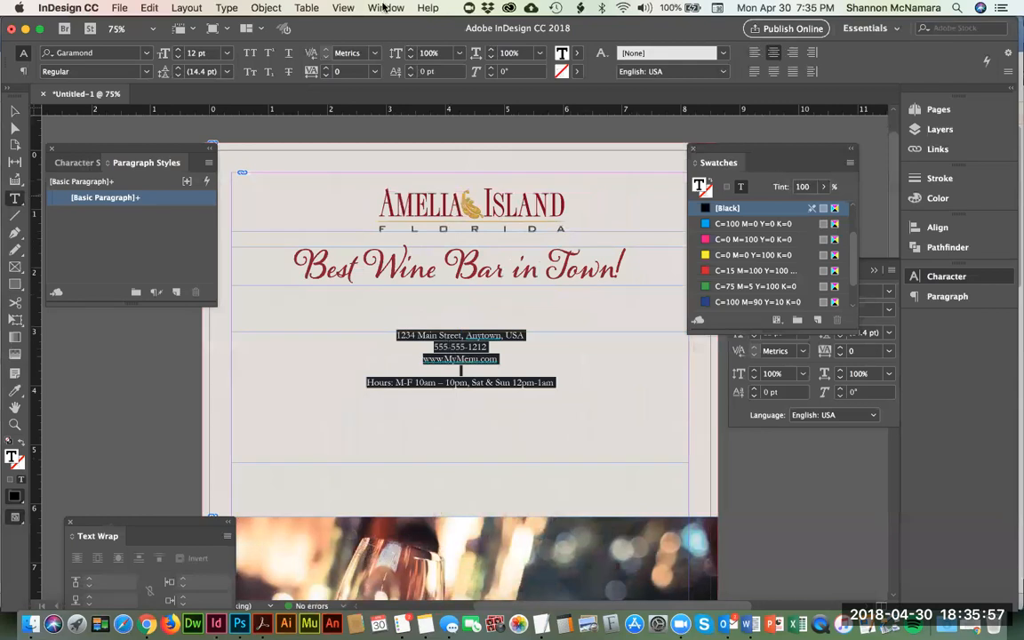
{"action": "left_click", "coordinate": [178, 49]}
{"action": "left_click", "coordinate": [178, 50]}
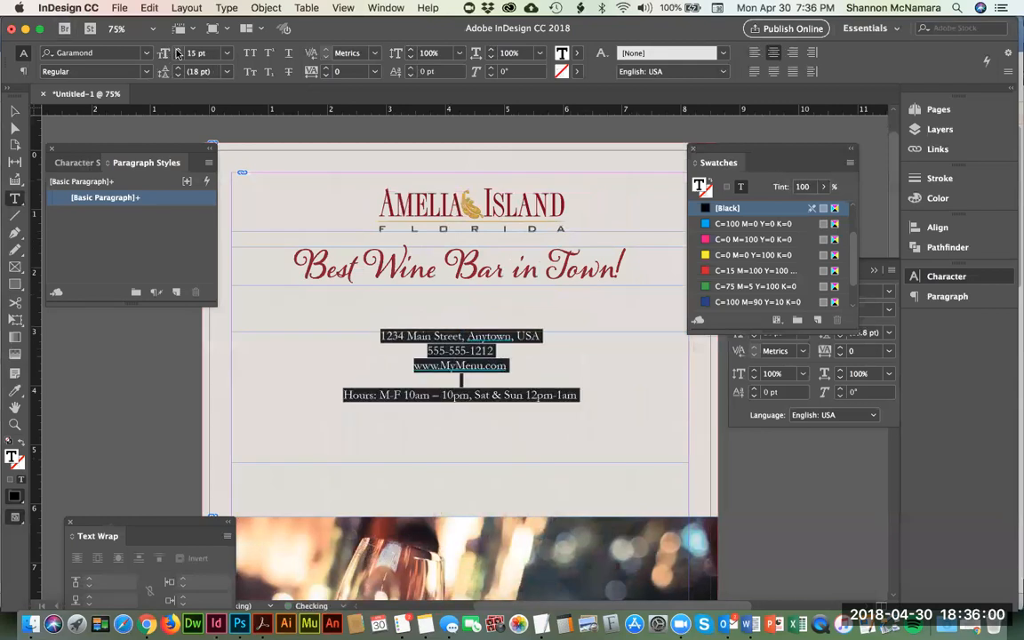
{"action": "left_click", "coordinate": [178, 51]}
{"action": "left_click", "coordinate": [178, 50]}
{"action": "left_click", "coordinate": [178, 51]}
{"action": "left_click", "coordinate": [177, 50]}
{"action": "left_click", "coordinate": [178, 51]}
{"action": "left_click_drag", "start_coordinate": [397, 369], "coordinate": [398, 362]}
{"action": "left_click_drag", "start_coordinate": [587, 382], "coordinate": [604, 397]}
{"action": "left_click", "coordinate": [636, 419]}
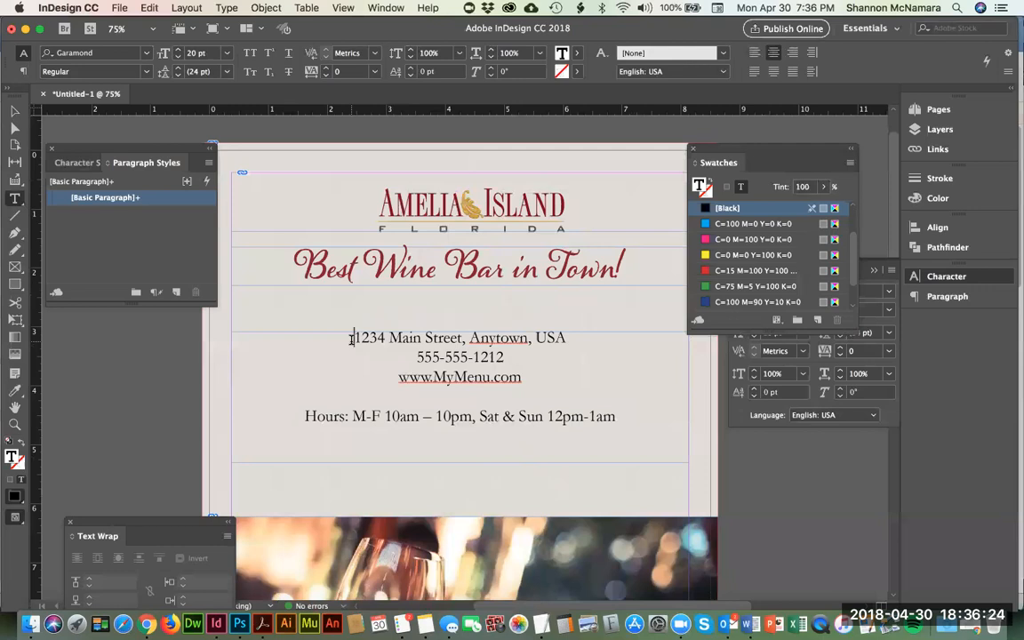
Step: Insert a line break in the hours line before "Sat & Sun" so the weekend hours start a new line
{"action": "key", "text": "Down"}
{"action": "key", "text": "Down"}
{"action": "left_click", "coordinate": [479, 417]}
{"action": "key", "text": "shift+Return"}
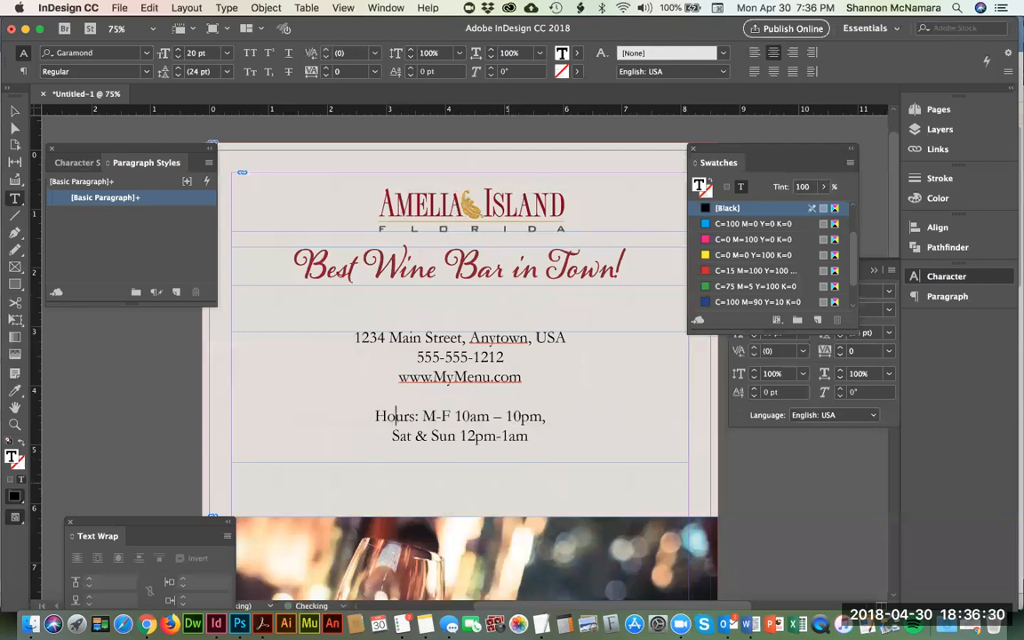
Step: Set the size of the two hours lines to 25 pt
{"action": "left_click_drag", "start_coordinate": [377, 417], "coordinate": [529, 436]}
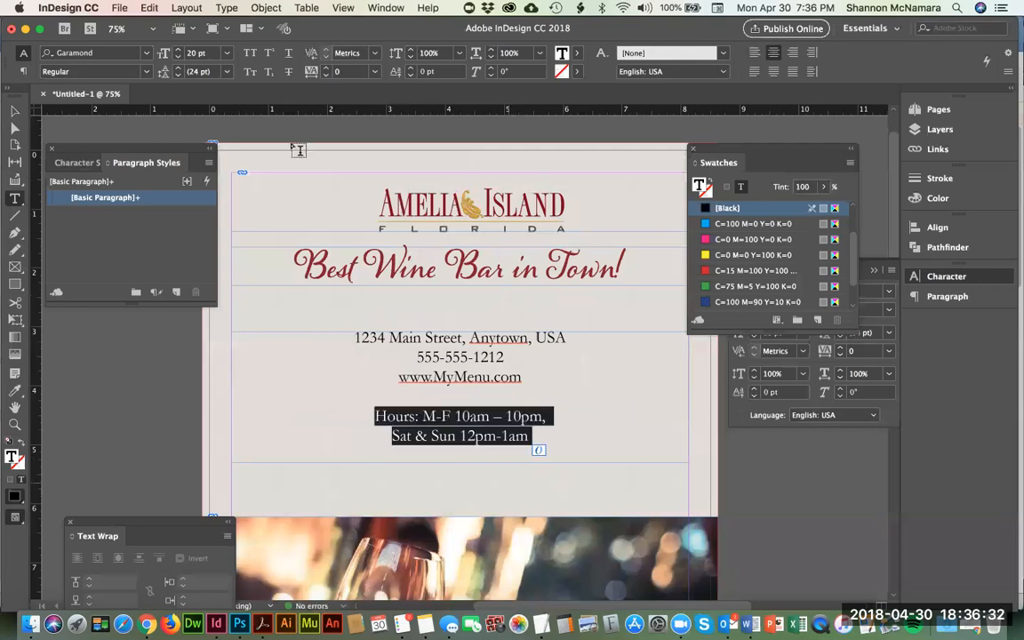
{"action": "left_click", "coordinate": [178, 50]}
{"action": "left_click", "coordinate": [178, 50]}
{"action": "left_click", "coordinate": [177, 50]}
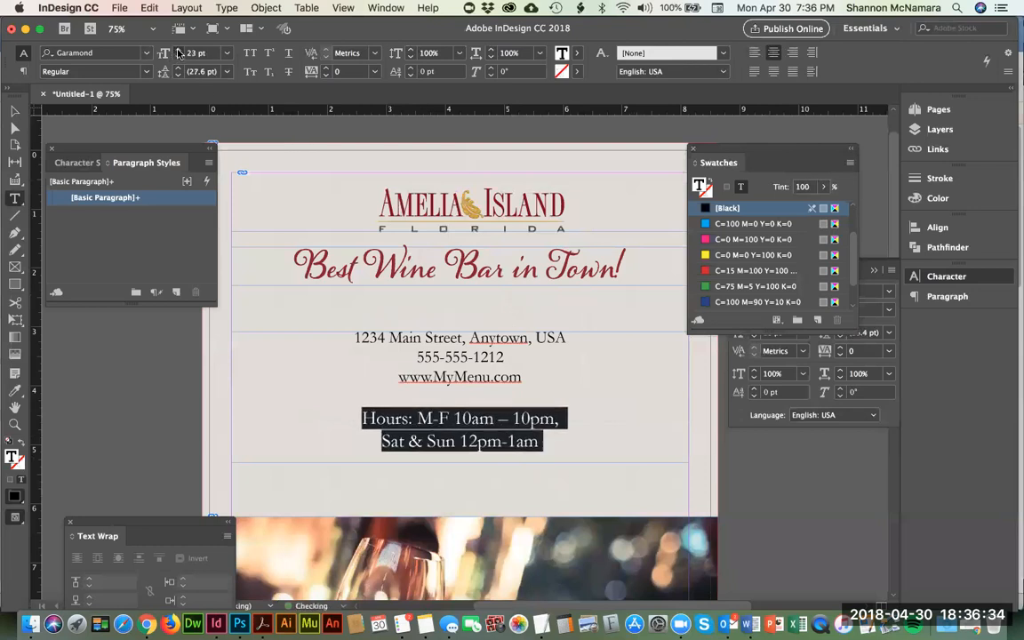
{"action": "left_click", "coordinate": [178, 50]}
{"action": "left_click", "coordinate": [177, 50]}
Step: Set the phone number and website lines to the Bold style
{"action": "left_click", "coordinate": [355, 357]}
{"action": "left_click_drag", "start_coordinate": [354, 357], "coordinate": [525, 378]}
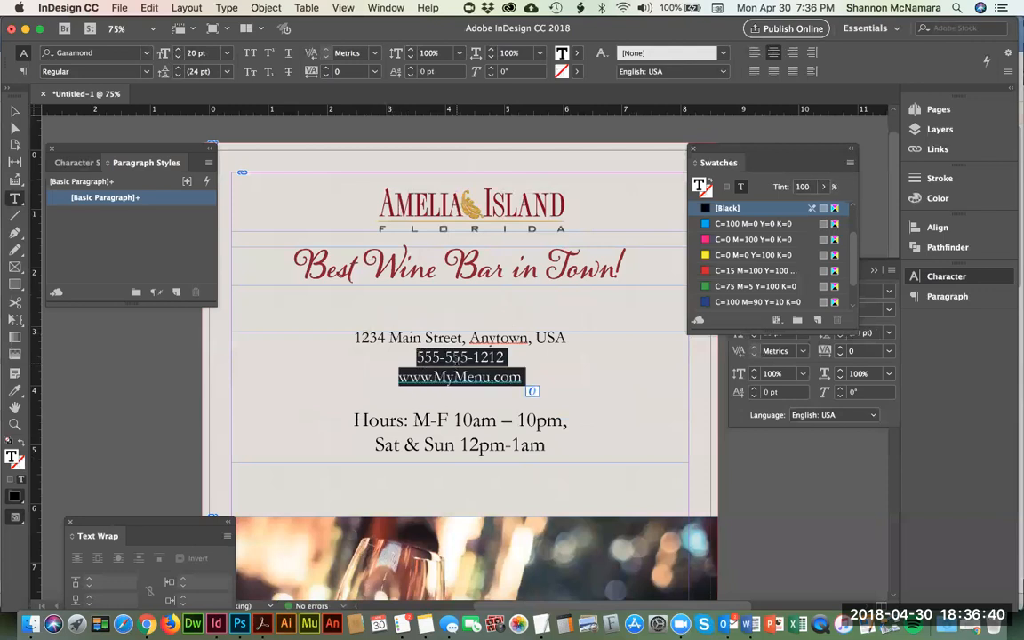
{"action": "left_click", "coordinate": [142, 71]}
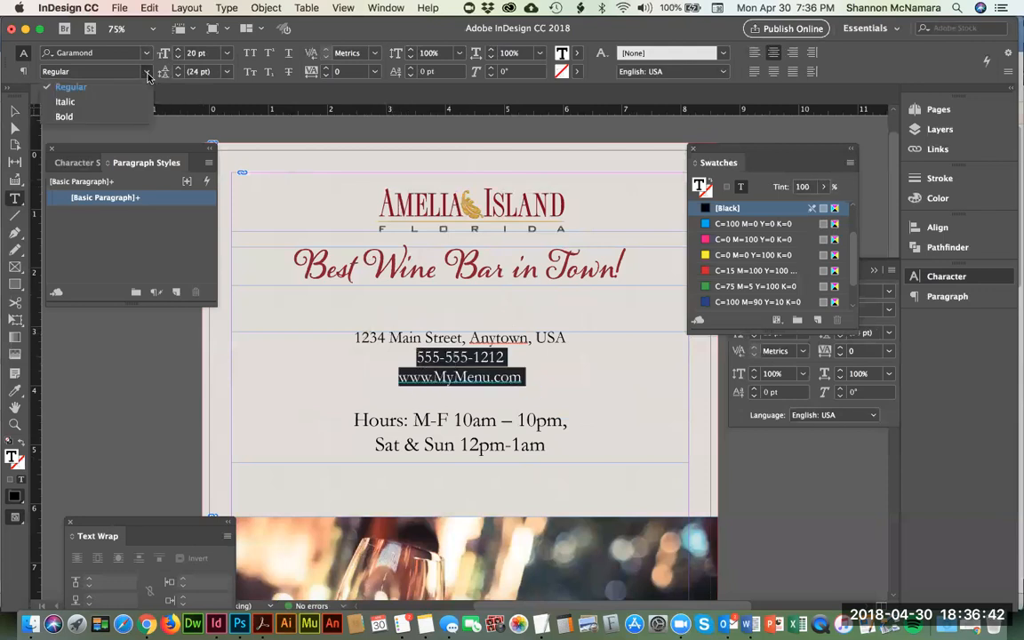
{"action": "left_click", "coordinate": [69, 116]}
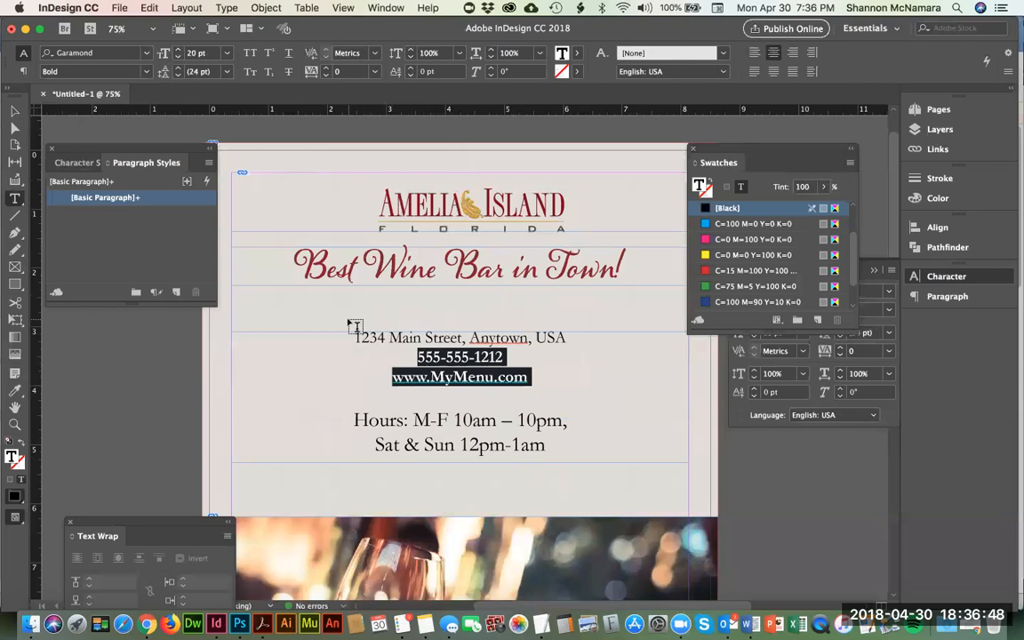
Step: Enlarge the phone number and website lines to 26 pt and move the text frame down to Y 3.22 in
{"action": "left_click_drag", "start_coordinate": [418, 357], "coordinate": [529, 378]}
{"action": "left_click", "coordinate": [178, 50]}
{"action": "left_click", "coordinate": [178, 51]}
{"action": "left_click", "coordinate": [178, 51]}
{"action": "left_click", "coordinate": [178, 51]}
{"action": "left_click", "coordinate": [178, 50]}
{"action": "left_click", "coordinate": [178, 51]}
{"action": "left_click", "coordinate": [14, 110]}
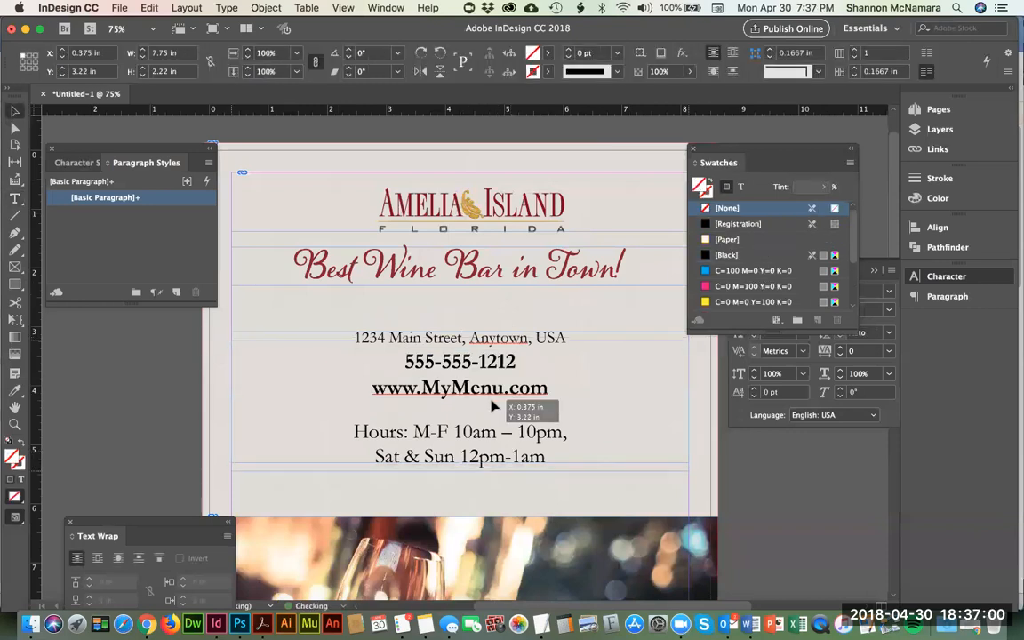
{"action": "key", "text": "shift+Down"}
Step: Color the phone number and website lines with the Amelia Island Red swatch
{"action": "key", "text": "t"}
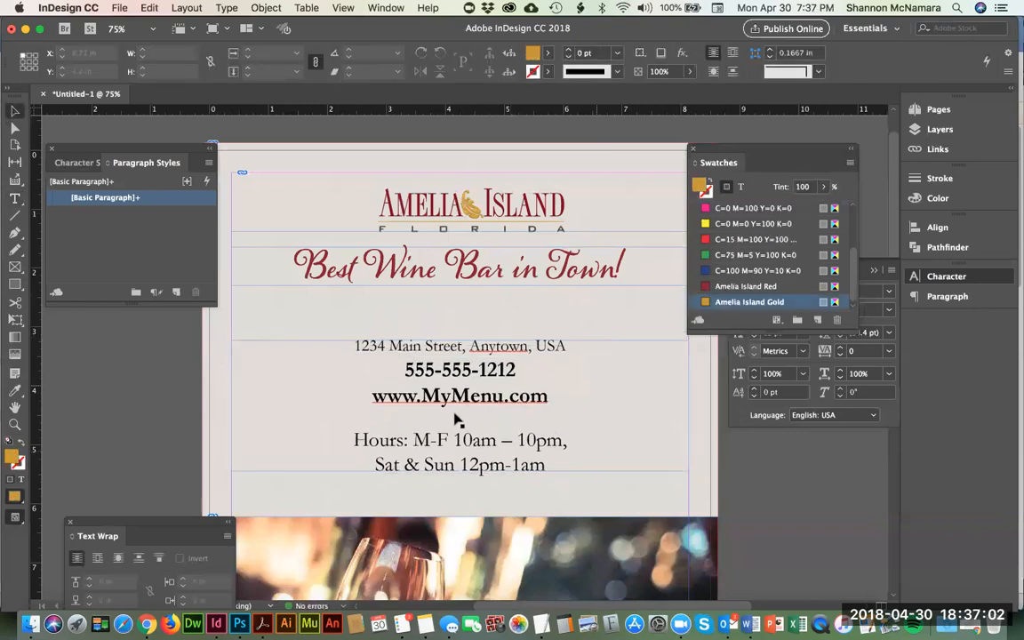
{"action": "left_click", "coordinate": [402, 369]}
{"action": "left_click_drag", "start_coordinate": [402, 369], "coordinate": [552, 392]}
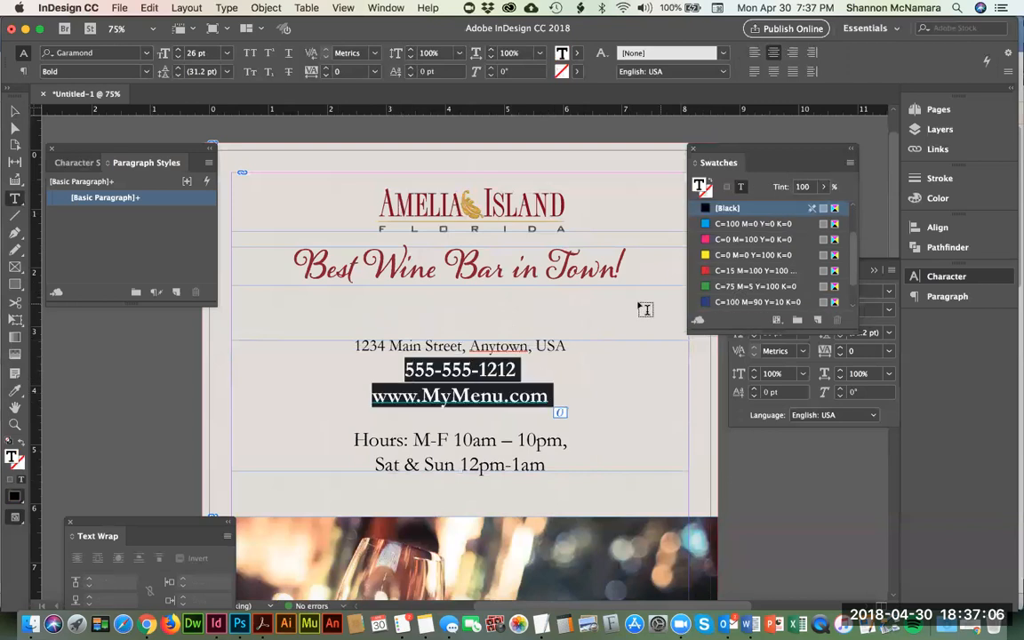
{"action": "scroll", "coordinate": [751, 264], "scroll_direction": "down", "scroll_amount": 2}
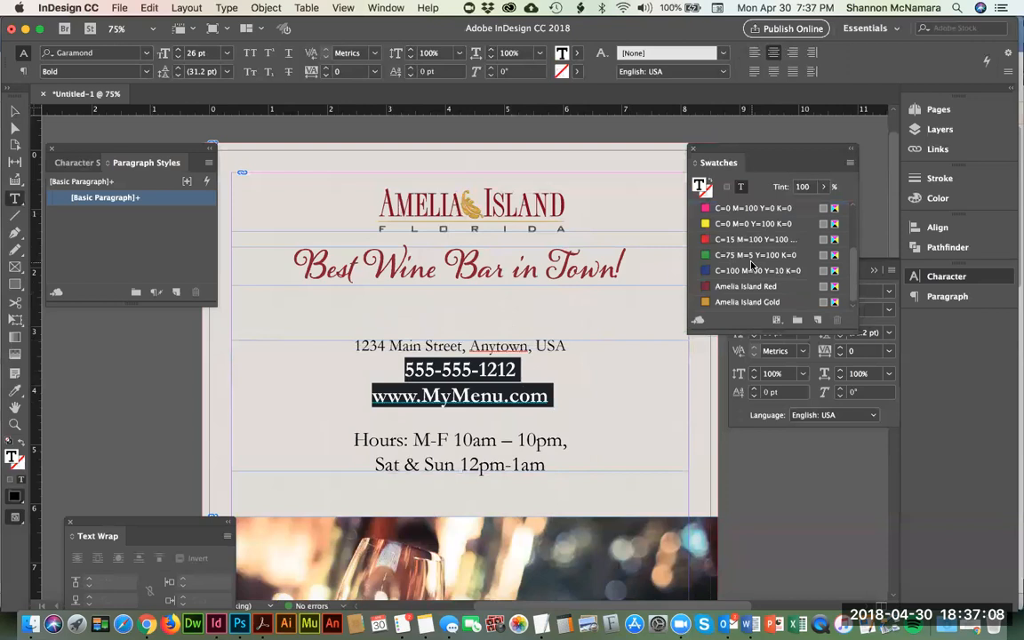
{"action": "left_click", "coordinate": [748, 287]}
{"action": "left_click", "coordinate": [704, 442]}
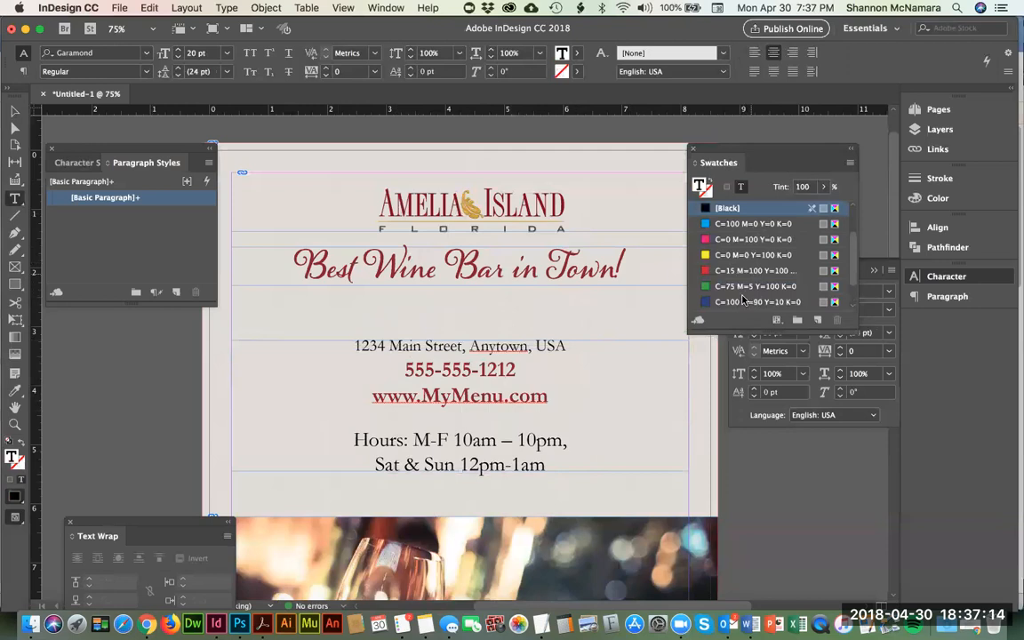
Step: Reduce only the "Hours:" label to 20 pt
{"action": "scroll", "coordinate": [742, 295], "scroll_direction": "down", "scroll_amount": 2}
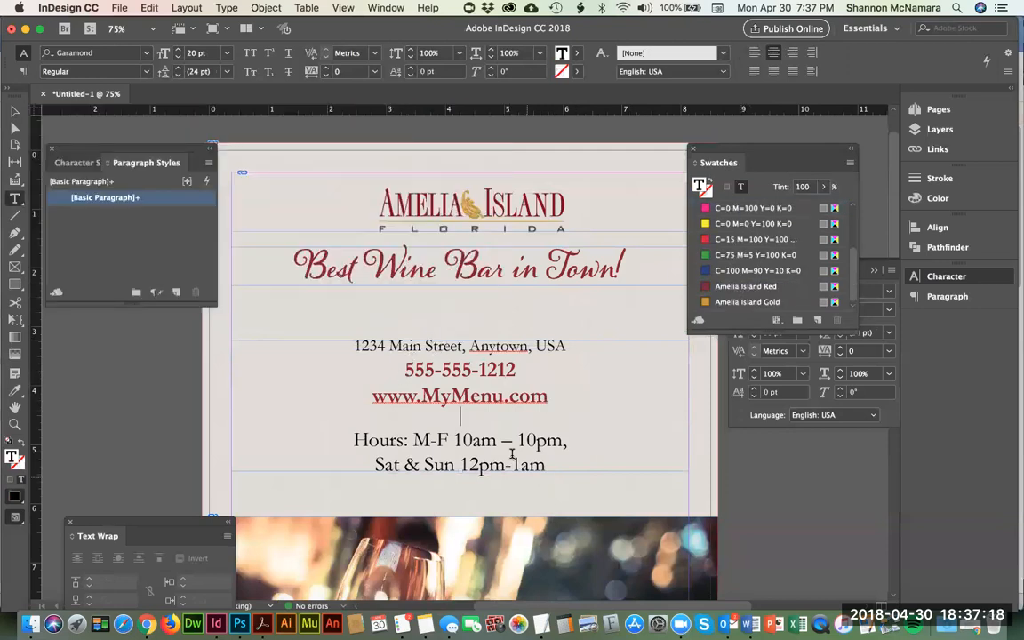
{"action": "left_click_drag", "start_coordinate": [352, 439], "coordinate": [412, 440]}
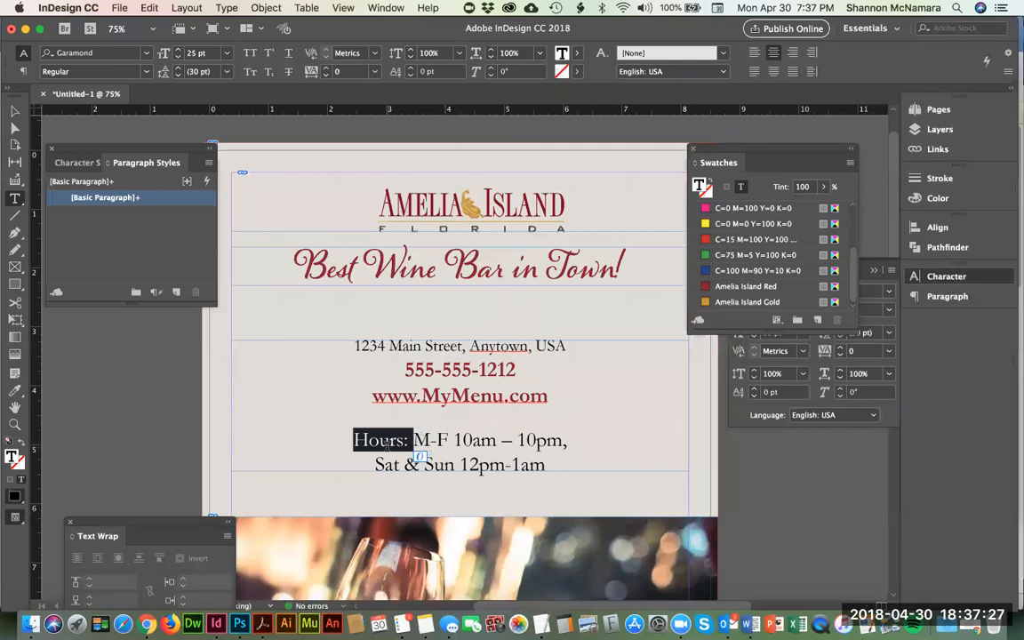
{"action": "left_click", "coordinate": [178, 57]}
{"action": "left_click", "coordinate": [178, 57]}
{"action": "left_click", "coordinate": [178, 57]}
{"action": "left_click", "coordinate": [178, 57]}
{"action": "left_click", "coordinate": [178, 57]}
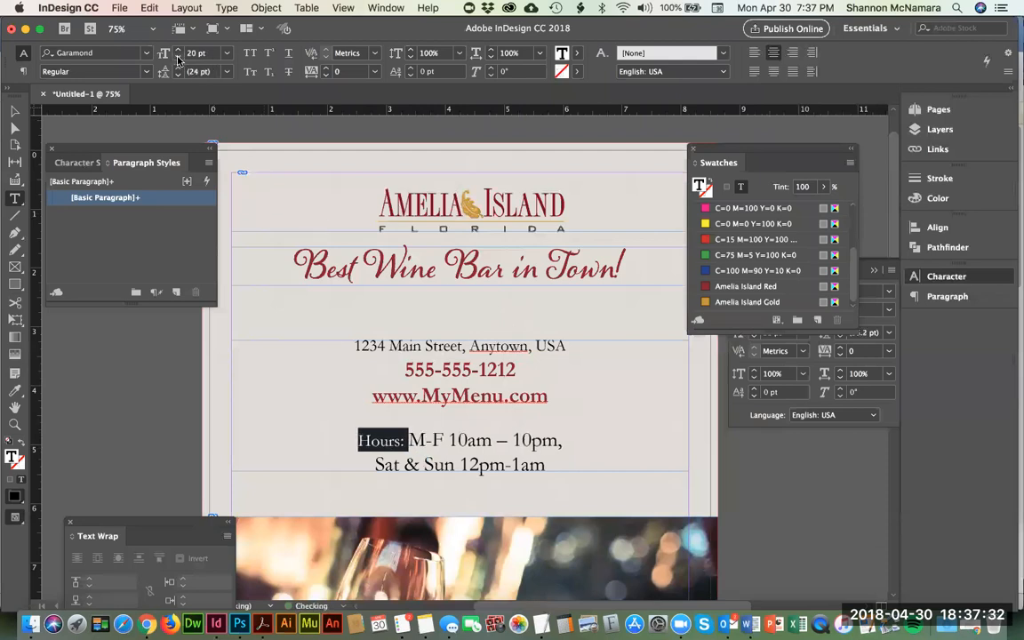
Step: Apply Small Caps to the street address line
{"action": "left_click", "coordinate": [418, 345]}
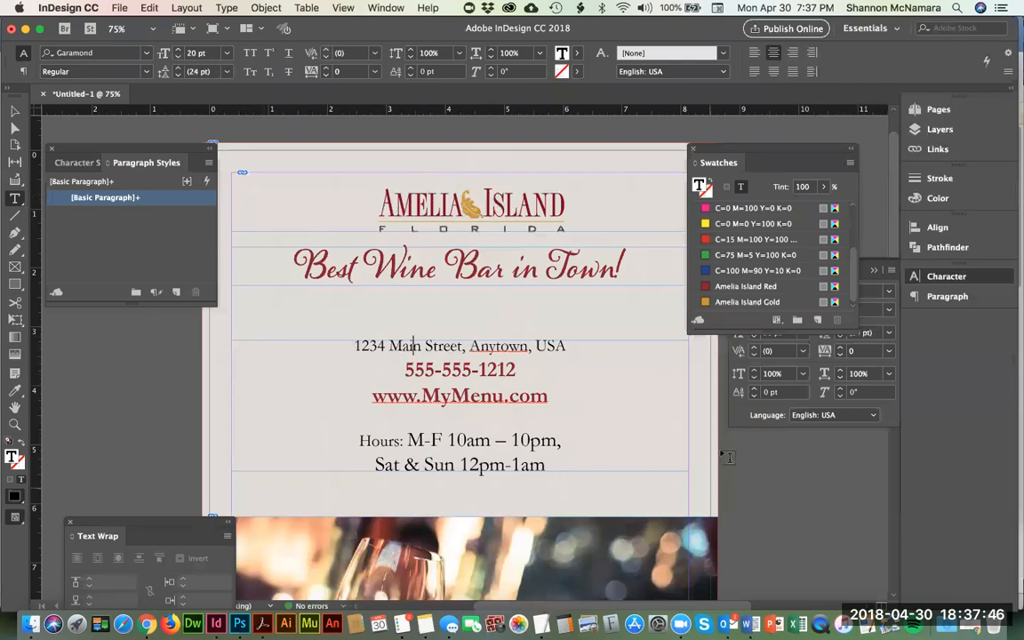
{"action": "left_click_drag", "start_coordinate": [354, 346], "coordinate": [576, 349]}
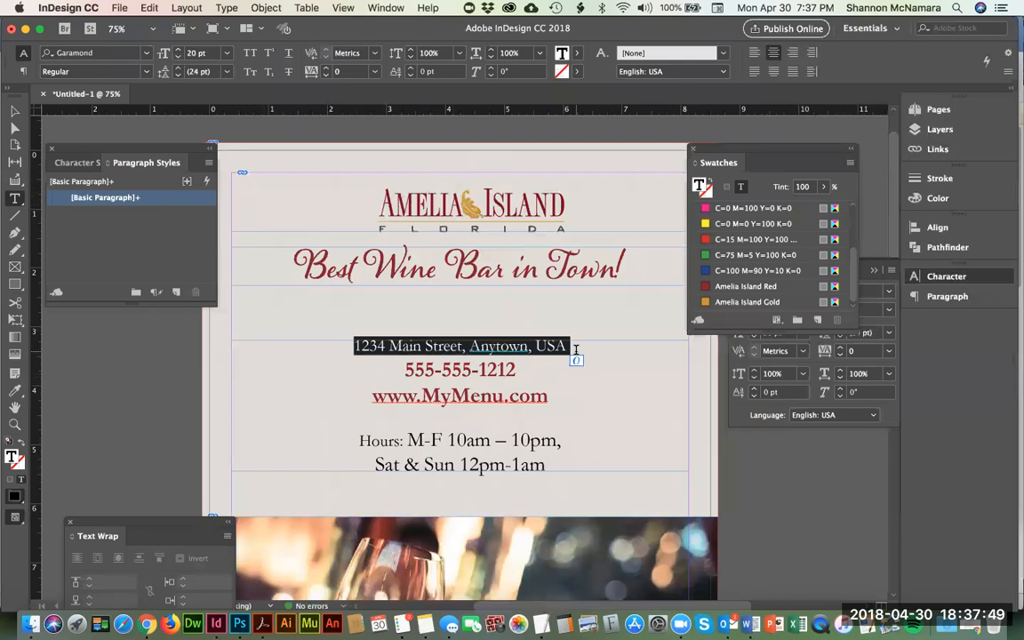
{"action": "left_click", "coordinate": [745, 419]}
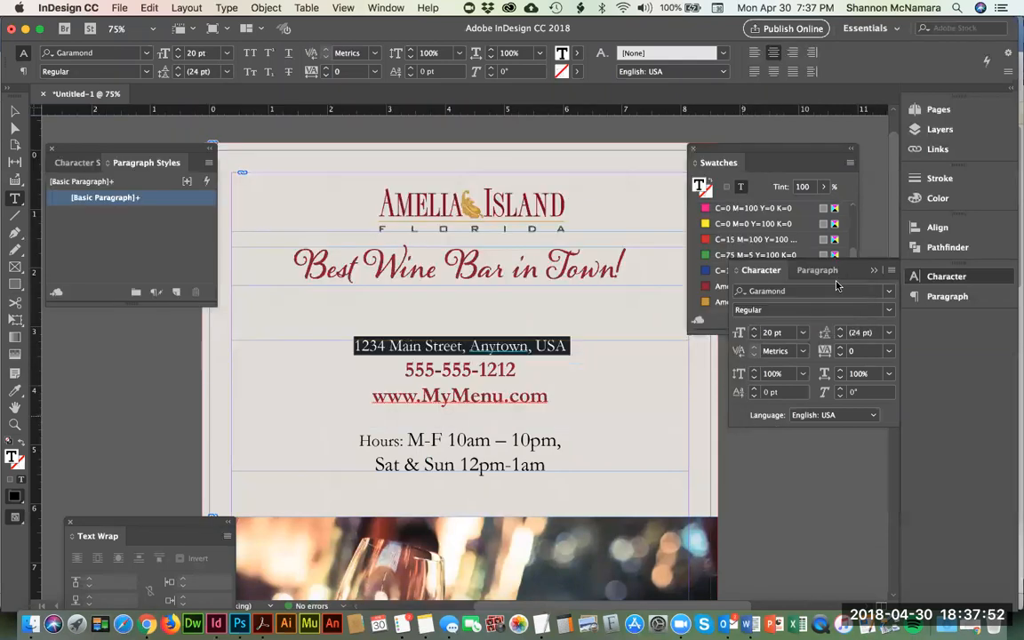
{"action": "left_click", "coordinate": [893, 271]}
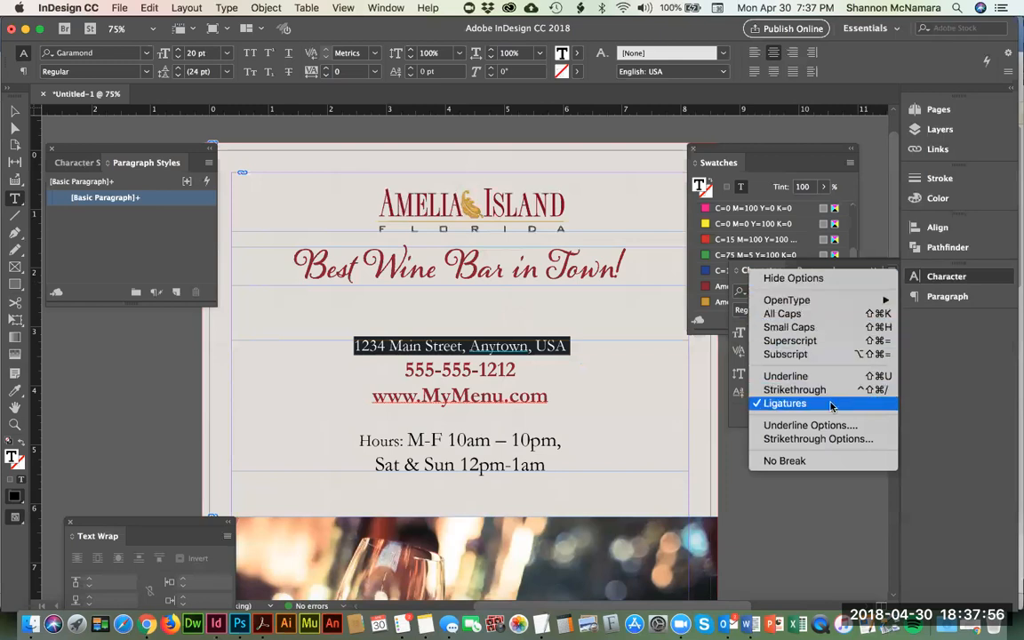
{"action": "left_click", "coordinate": [737, 416]}
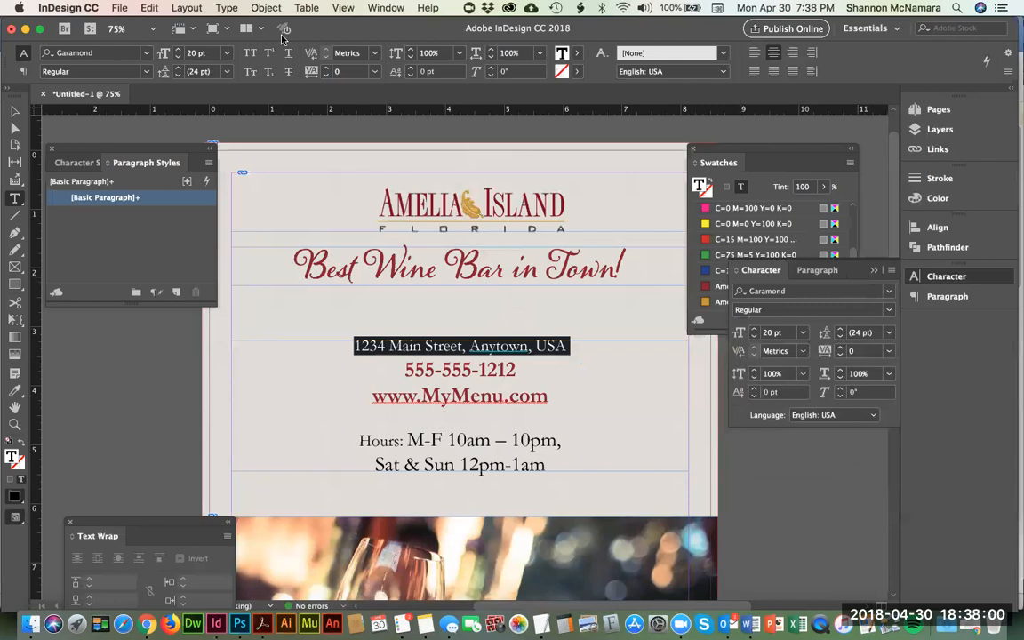
{"action": "left_click", "coordinate": [249, 73]}
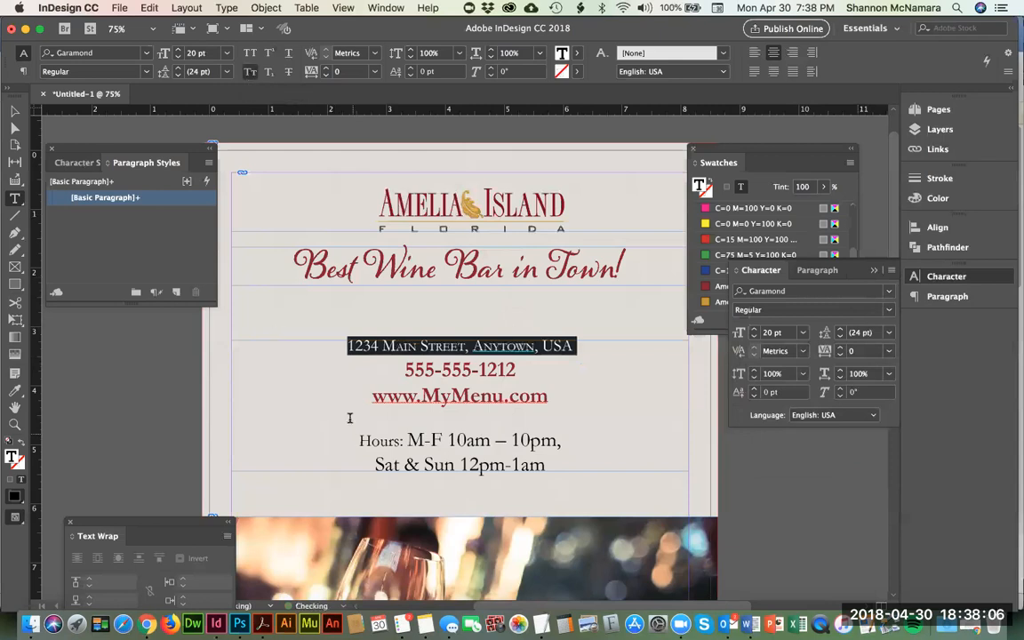
Step: Apply Small Caps to both hours lines, deselect the frame and fit the whole page in view
{"action": "left_click_drag", "start_coordinate": [358, 439], "coordinate": [553, 459]}
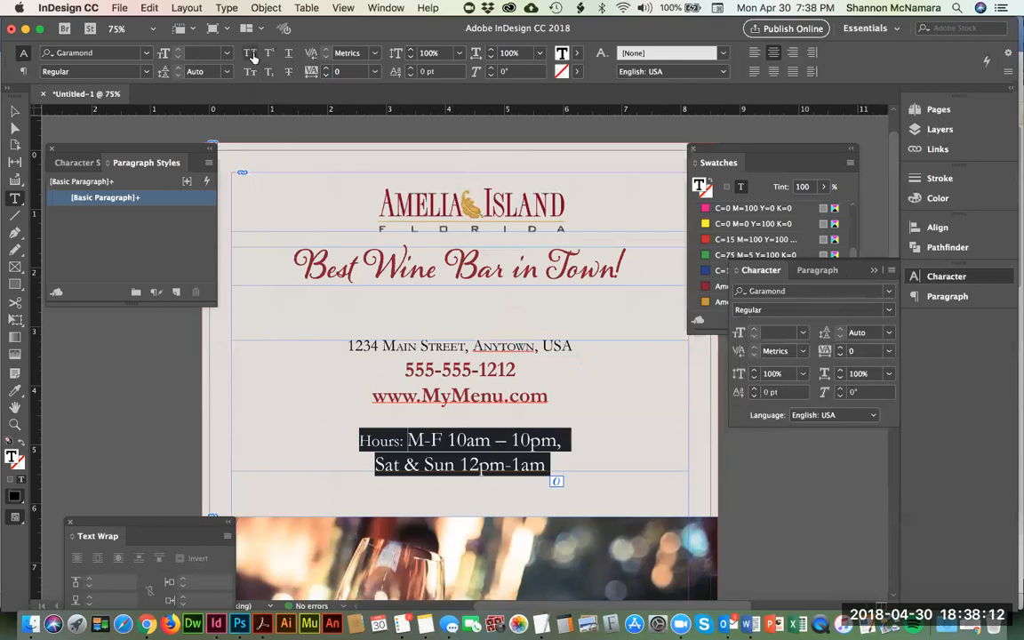
{"action": "left_click", "coordinate": [249, 71]}
{"action": "left_click", "coordinate": [15, 109]}
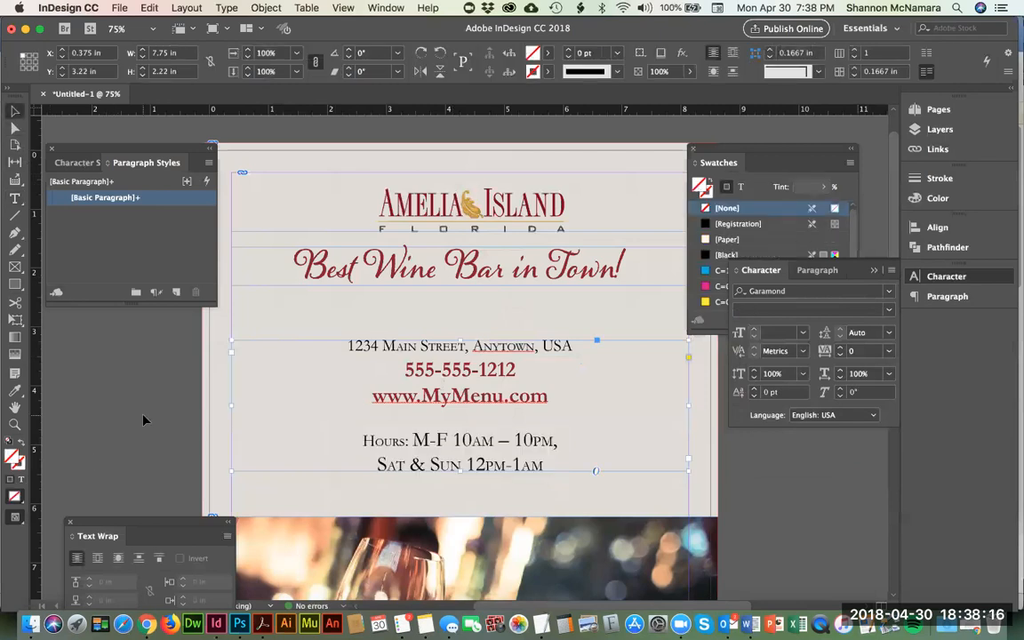
{"action": "left_click", "coordinate": [128, 371]}
{"action": "key", "text": "super+0"}
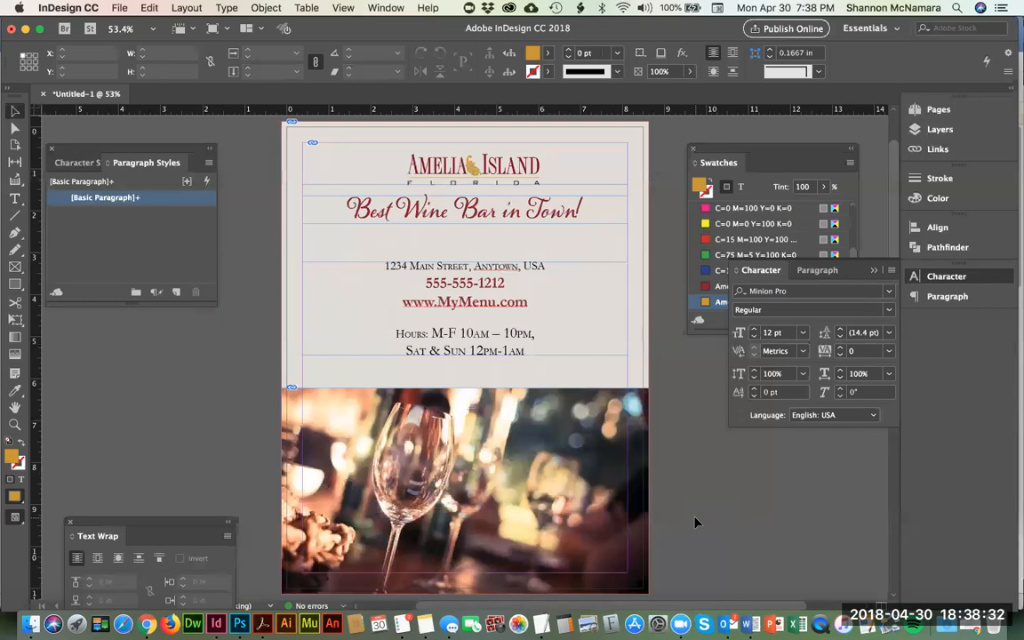
Step: Extend the wine glass photo frame upward to Y 5.7 in, making it 5.425 in high
{"action": "left_click", "coordinate": [445, 404]}
{"action": "left_click_drag", "start_coordinate": [465, 388], "coordinate": [465, 366]}
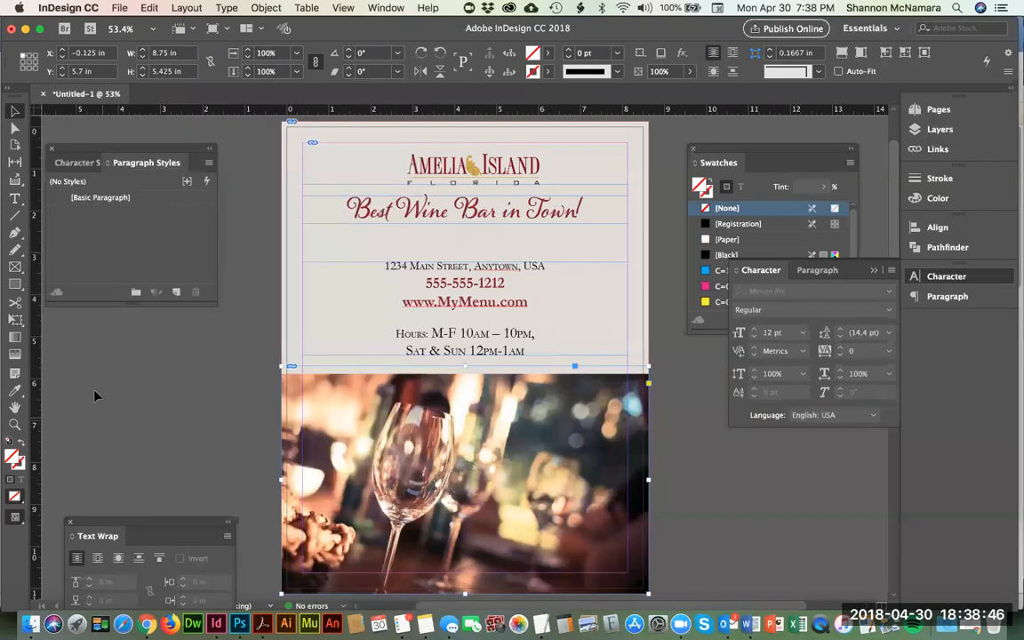
{"action": "left_click", "coordinate": [84, 350]}
Step: Fade the top edge of the wine glass photo into the cork background with the Gradient Feather tool, redrawing the gradient until the blend is soft
{"action": "left_click", "coordinate": [368, 384]}
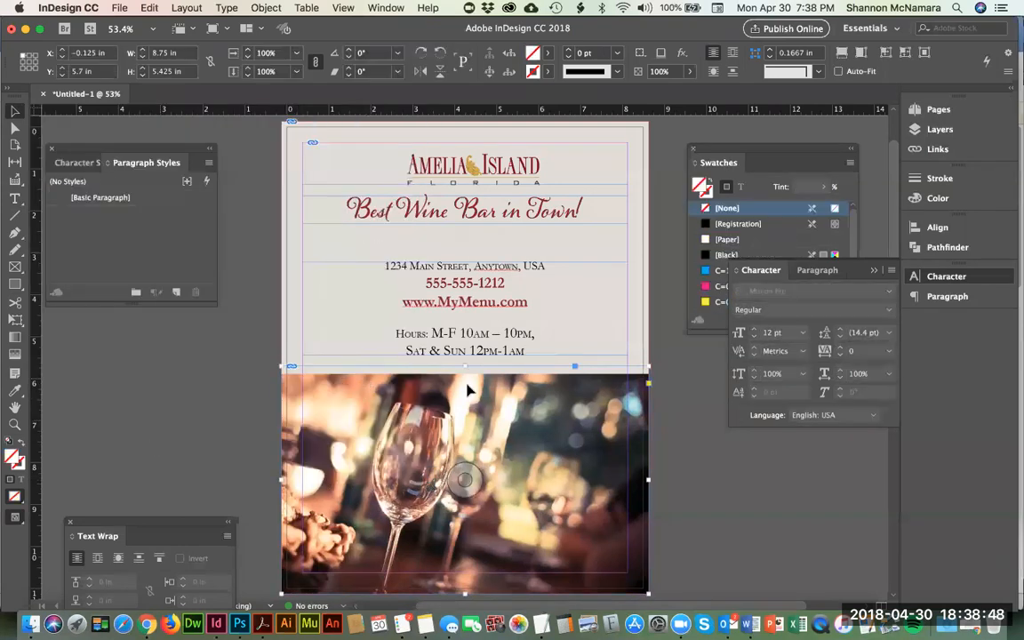
{"action": "left_click", "coordinate": [14, 356]}
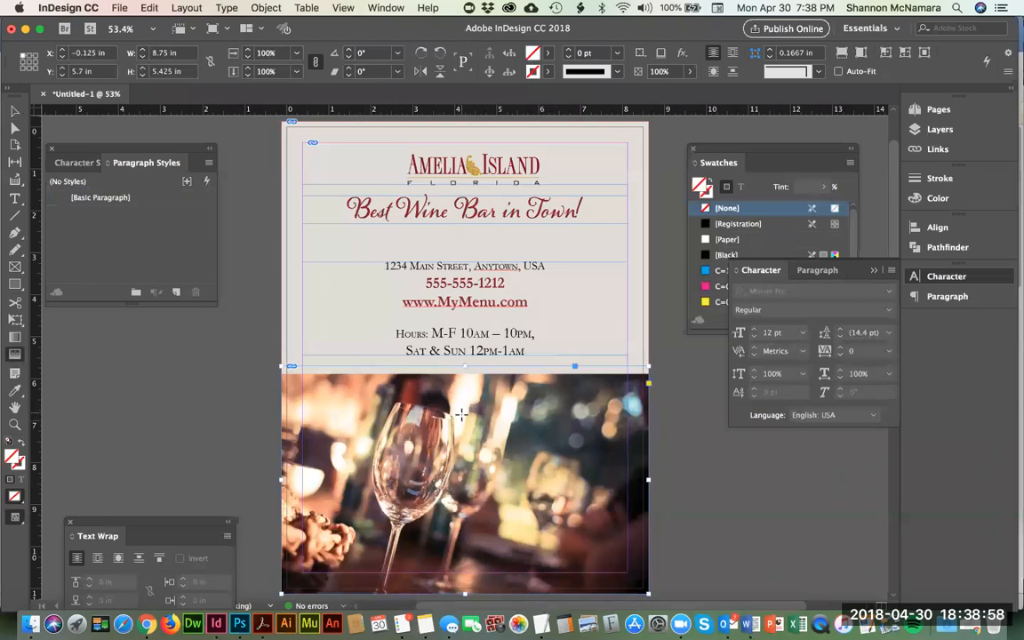
{"action": "left_click_drag", "start_coordinate": [463, 425], "coordinate": [469, 373]}
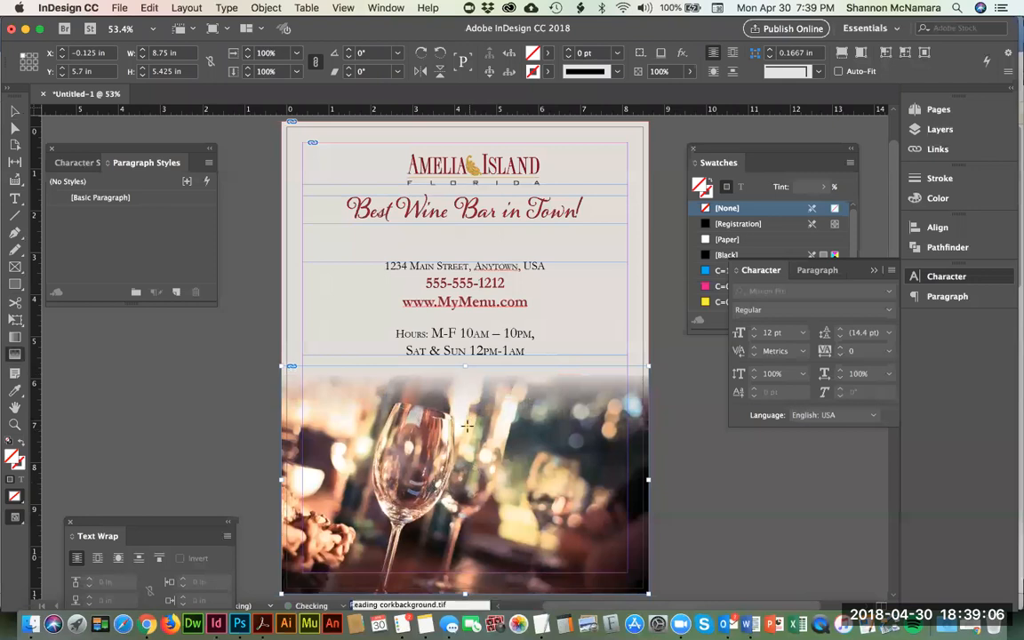
{"action": "left_click_drag", "start_coordinate": [464, 425], "coordinate": [485, 370]}
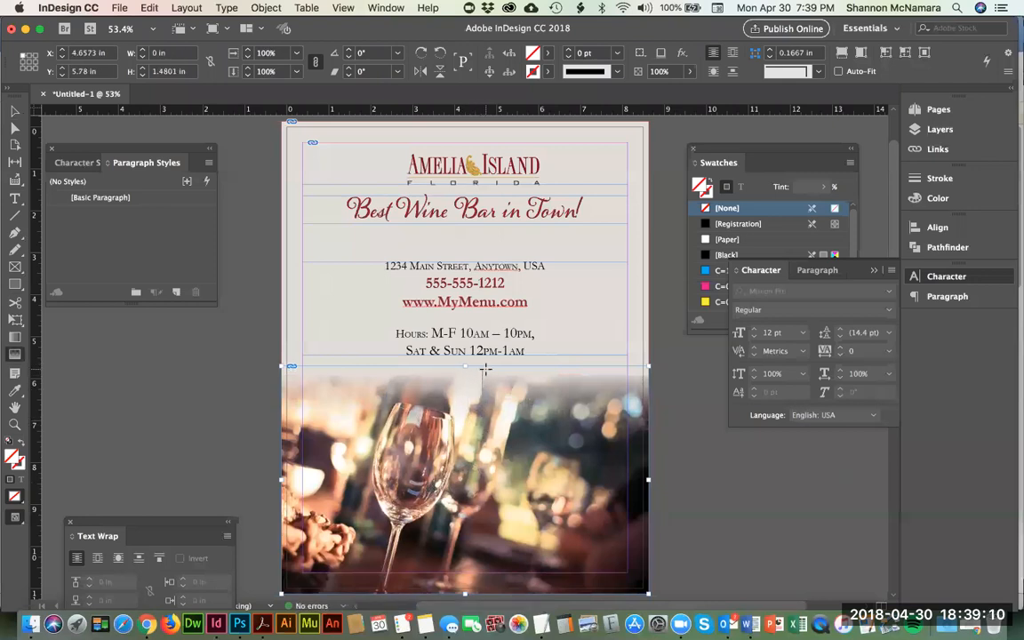
{"action": "left_click_drag", "start_coordinate": [478, 430], "coordinate": [492, 375]}
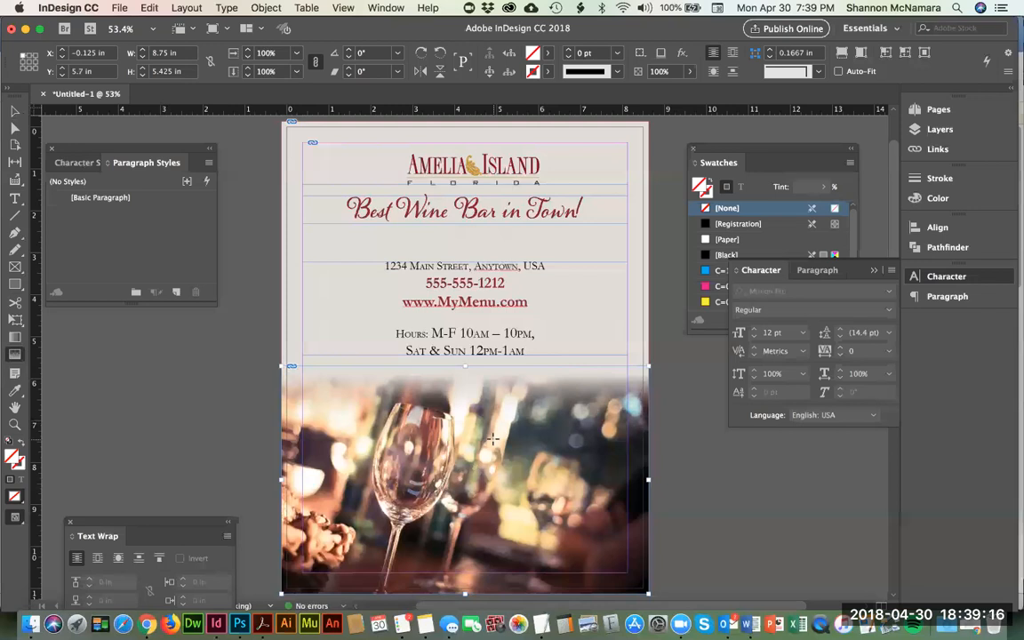
Step: Redraw the Gradient Feather on the wine glass photo to fade its top edge, and inspect the blend up close
{"action": "left_click_drag", "start_coordinate": [483, 456], "coordinate": [500, 383]}
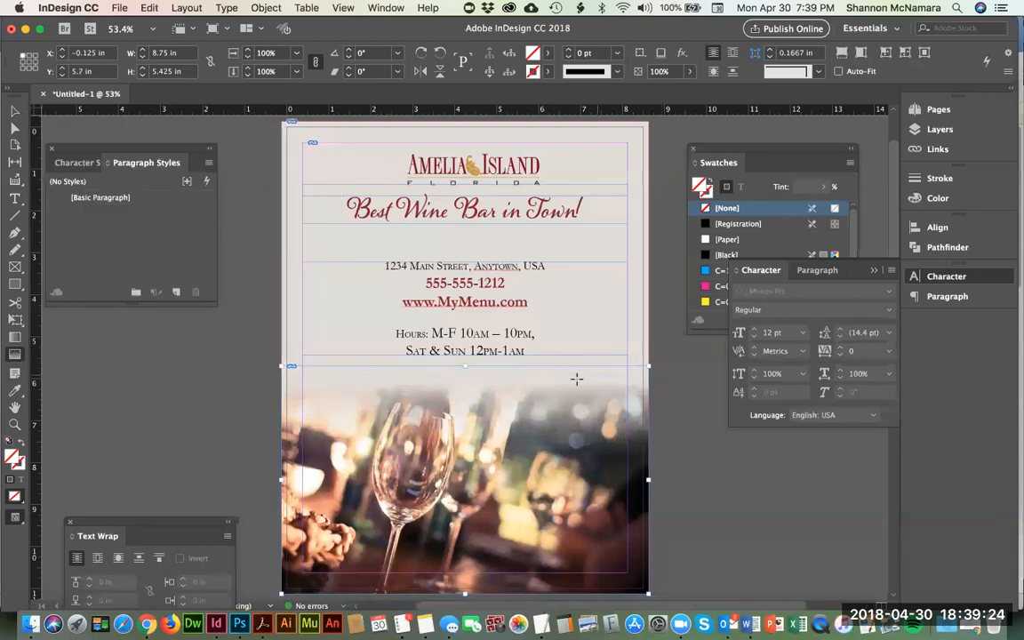
{"action": "key", "text": "v"}
{"action": "left_click", "coordinate": [195, 415]}
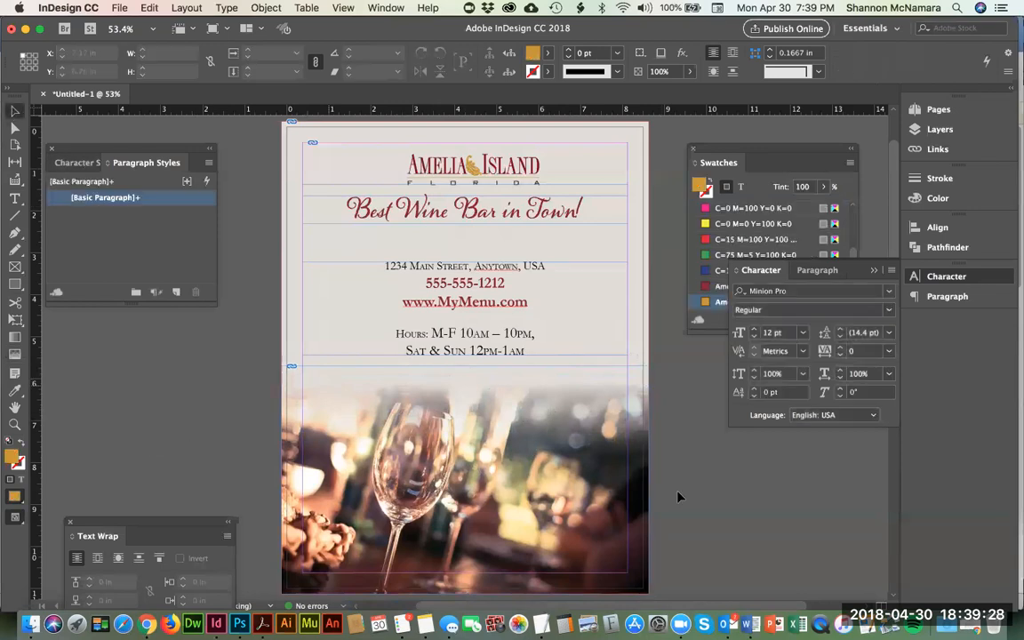
{"action": "key", "text": "z"}
{"action": "left_click_drag", "start_coordinate": [276, 341], "coordinate": [438, 433]}
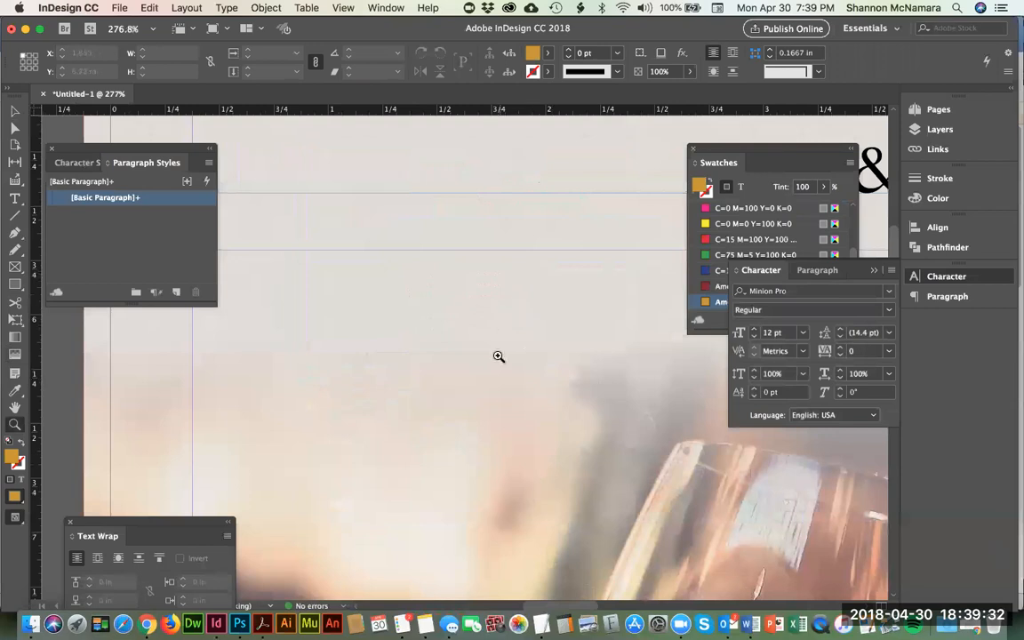
{"action": "key", "text": "super+0"}
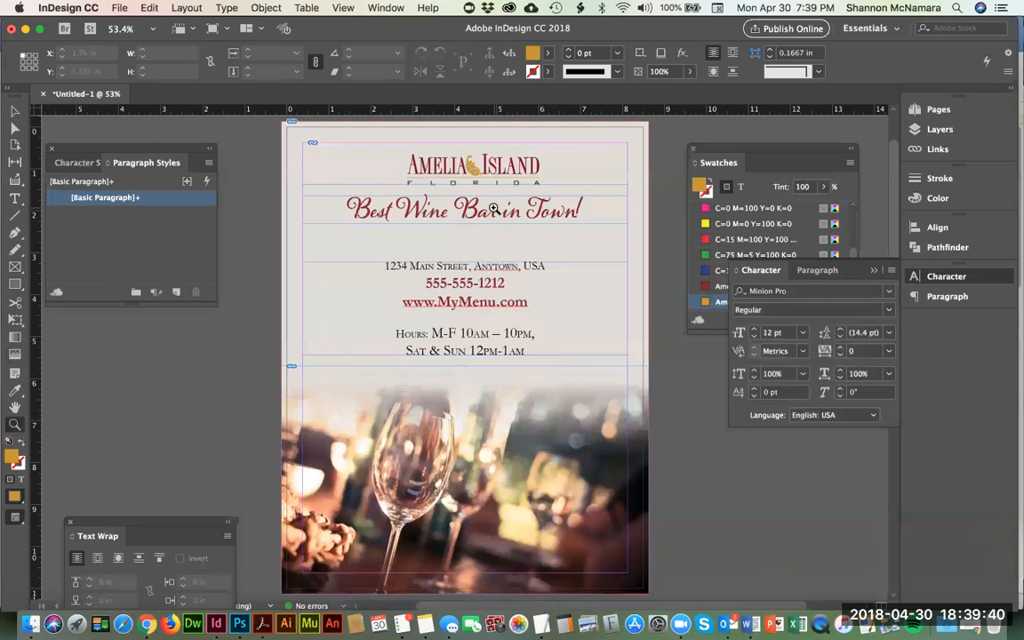
Step: Draw an Amelia Island Gold rectangle about 8.75 by 4.72 in, from bleed to bleed at about Y 3.1 in
{"action": "left_click", "coordinate": [20, 285]}
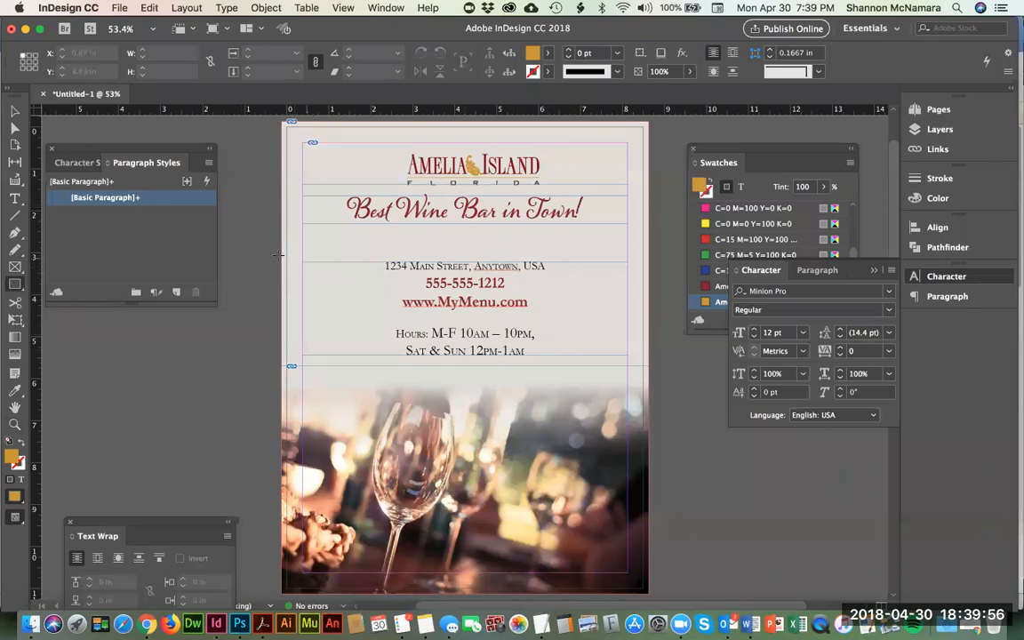
{"action": "left_click_drag", "start_coordinate": [283, 257], "coordinate": [648, 456]}
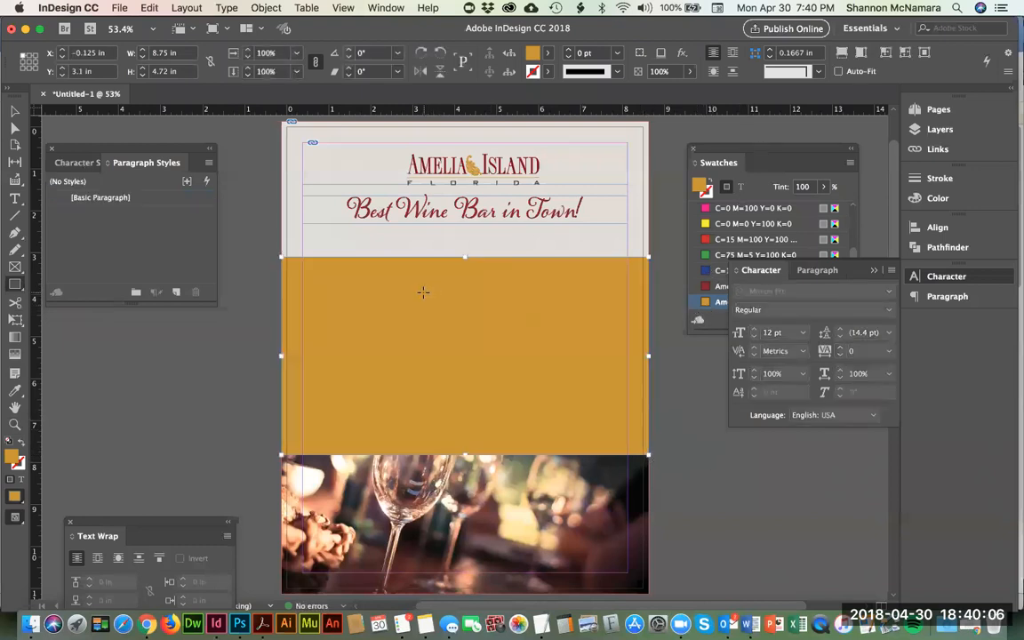
{"action": "left_click", "coordinate": [14, 111]}
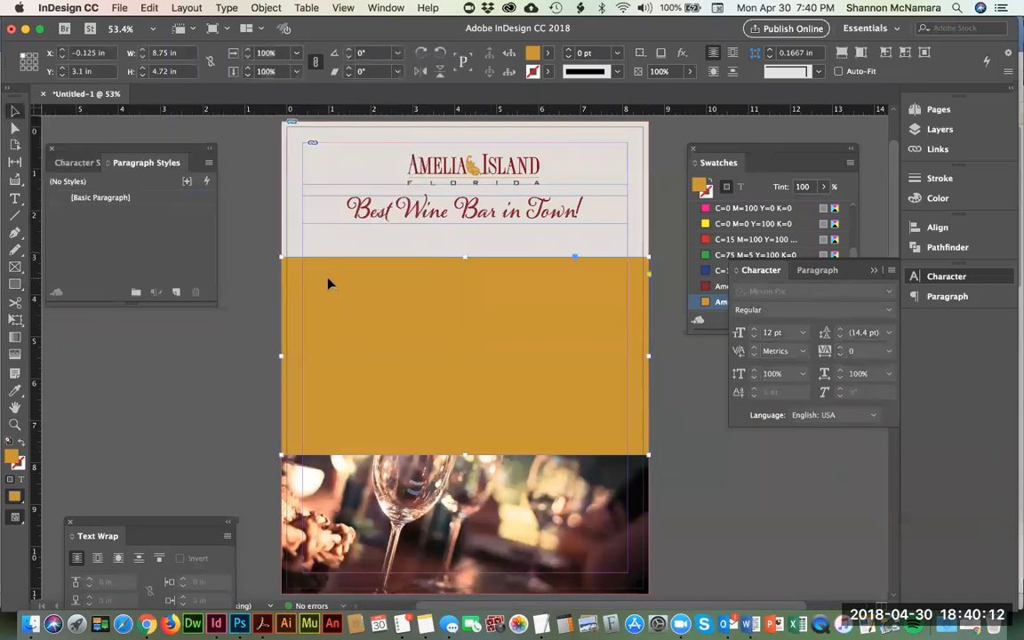
Step: Select the cork background frame and add a new layer above Layer 1, keeping the new layer's default options
{"action": "left_click", "coordinate": [288, 143]}
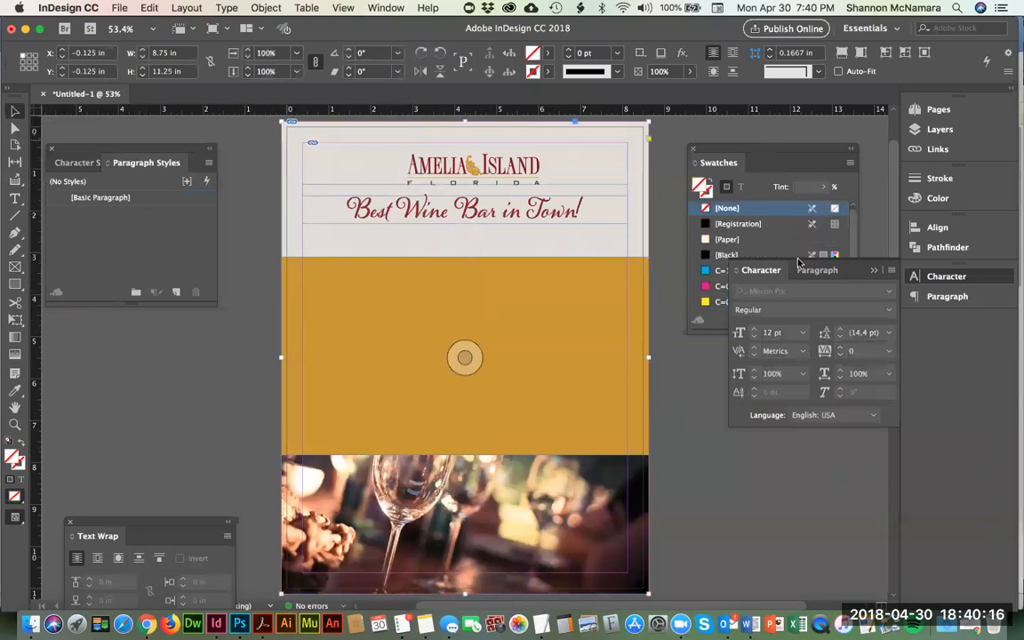
{"action": "left_click", "coordinate": [947, 132]}
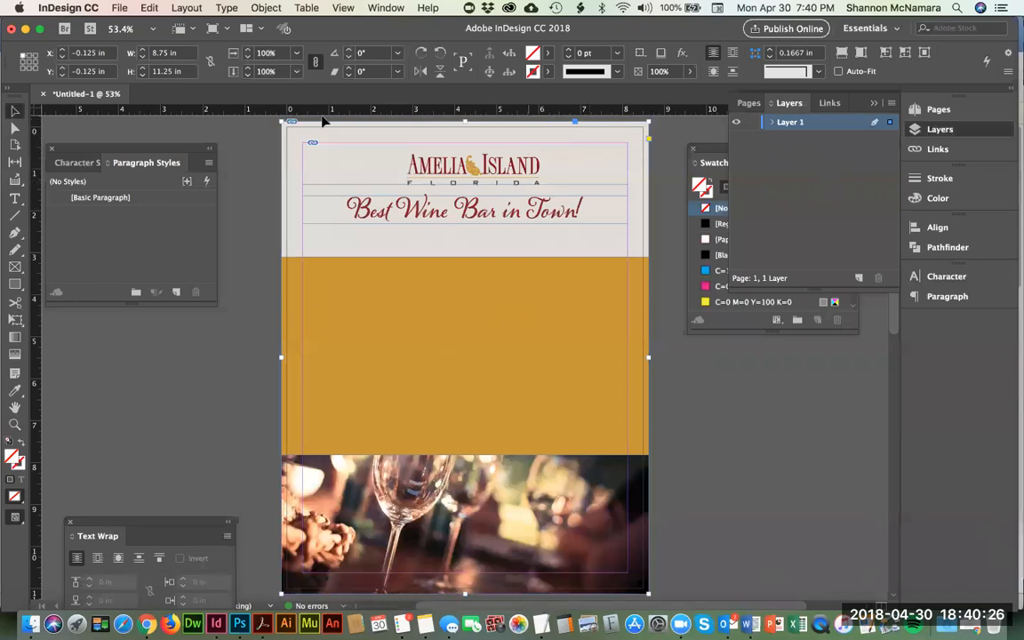
{"action": "left_click", "coordinate": [251, 170]}
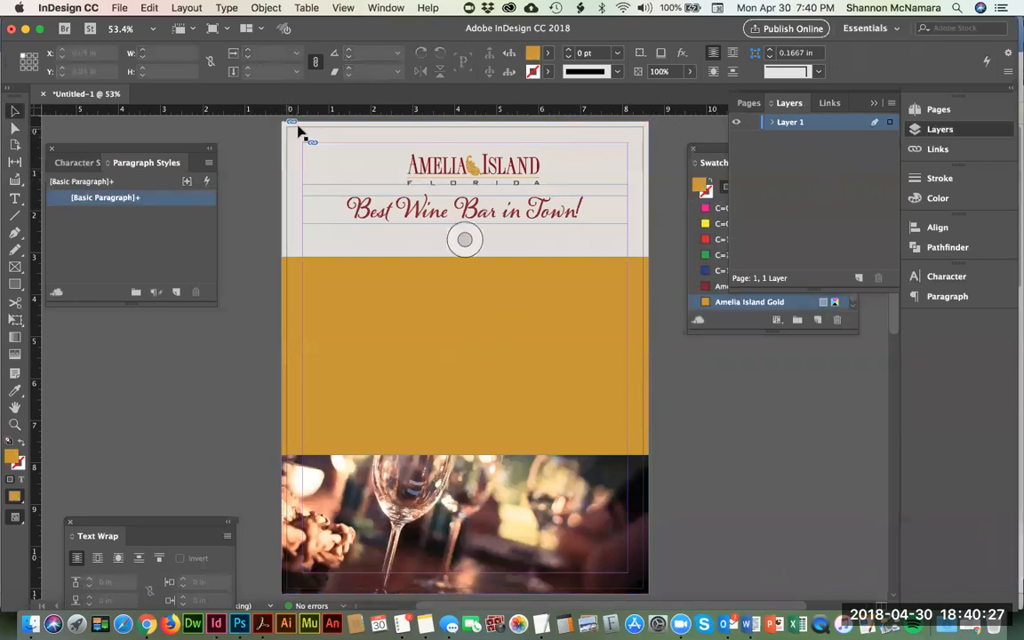
{"action": "left_click", "coordinate": [352, 133]}
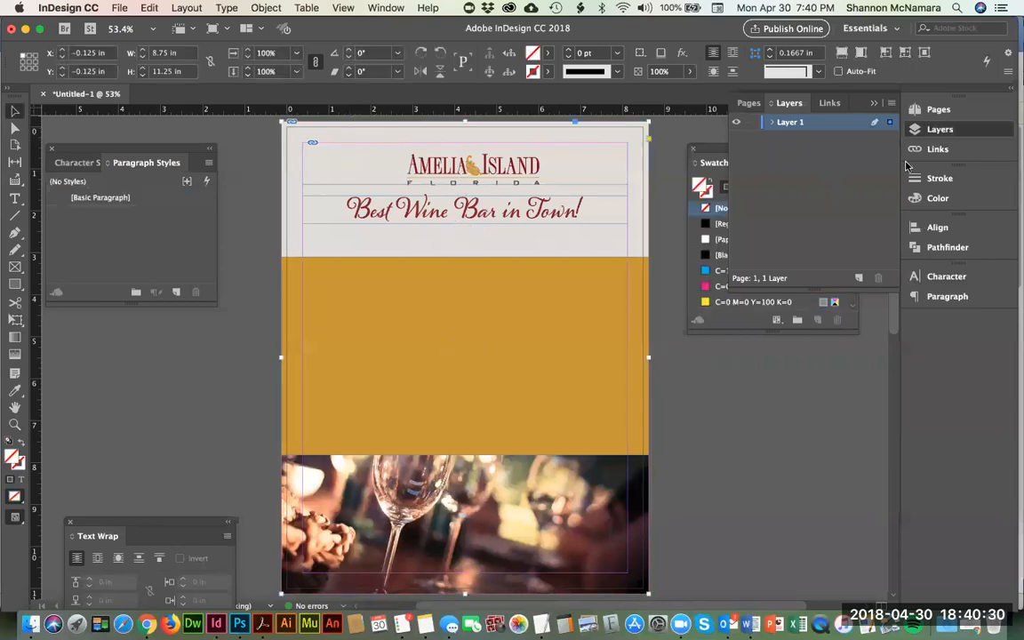
{"action": "left_click", "coordinate": [859, 279]}
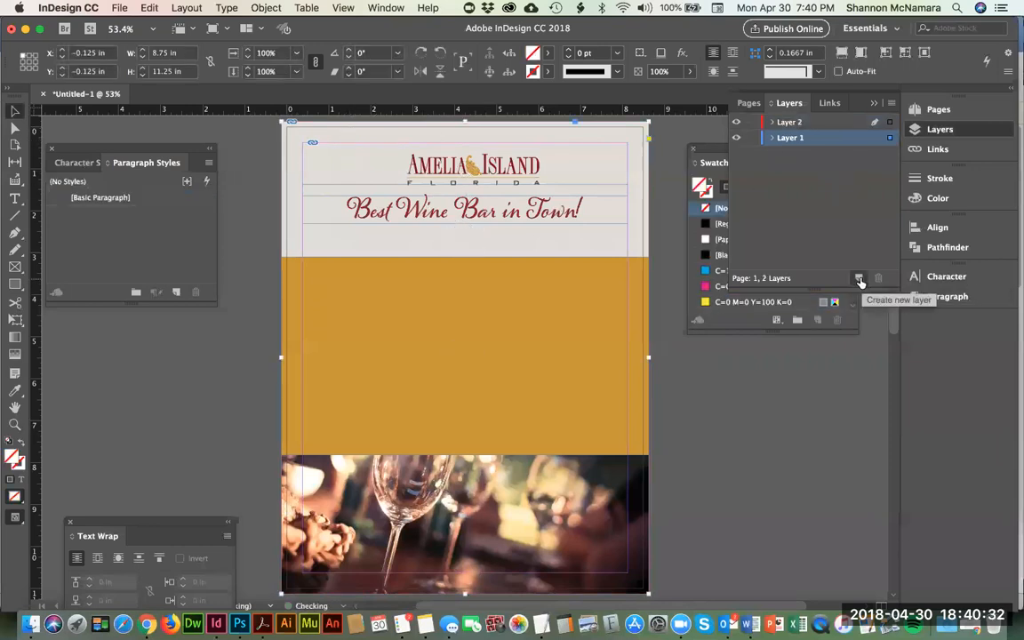
{"action": "double_click", "coordinate": [786, 126]}
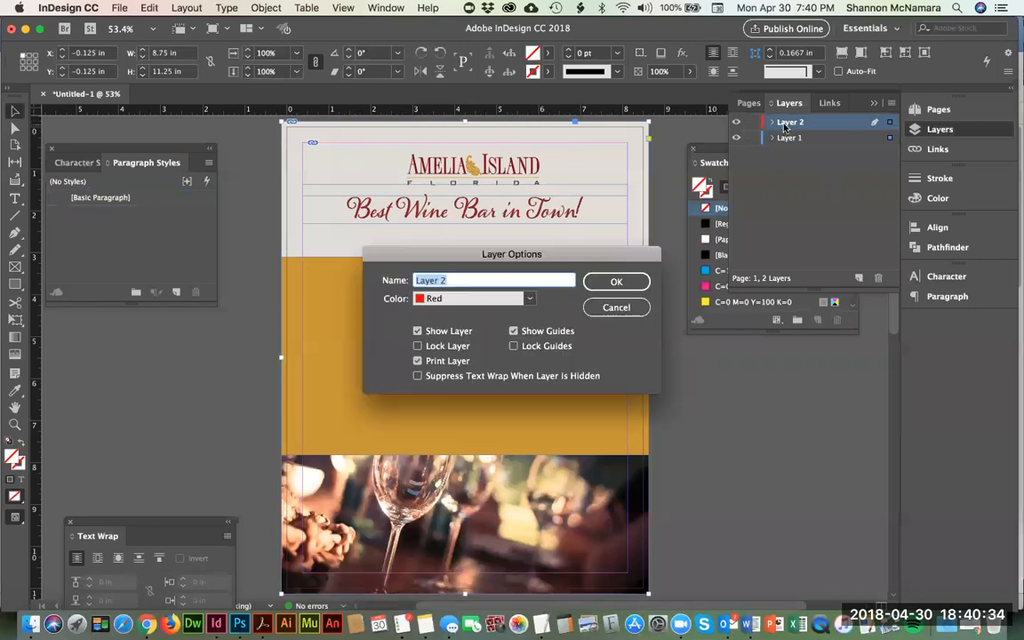
{"action": "left_click", "coordinate": [616, 282]}
Step: Rename Layer 1 as Background
{"action": "double_click", "coordinate": [789, 137]}
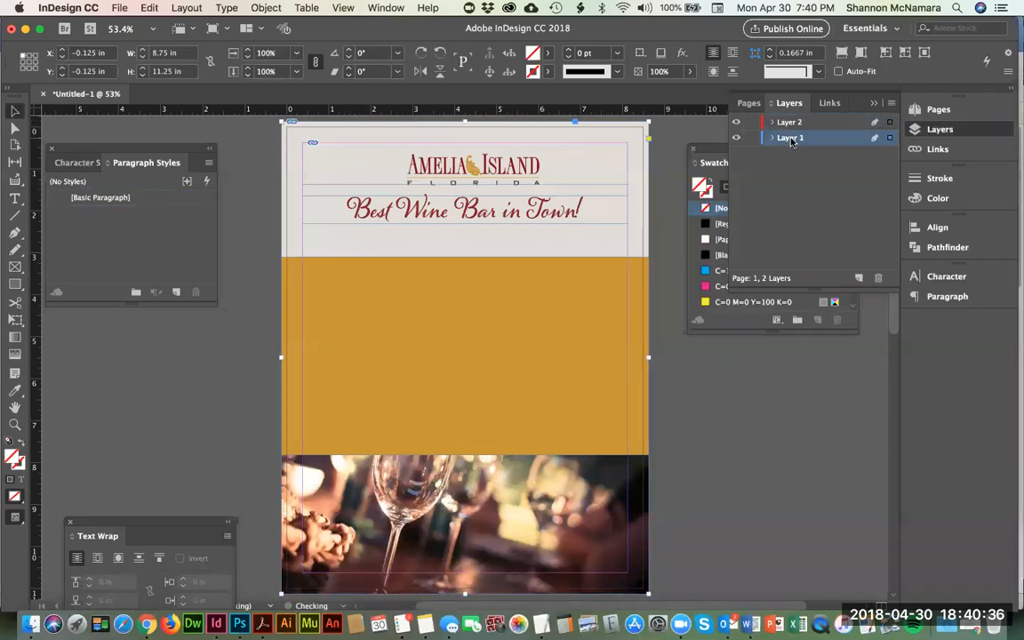
{"action": "type", "text": "Background"}
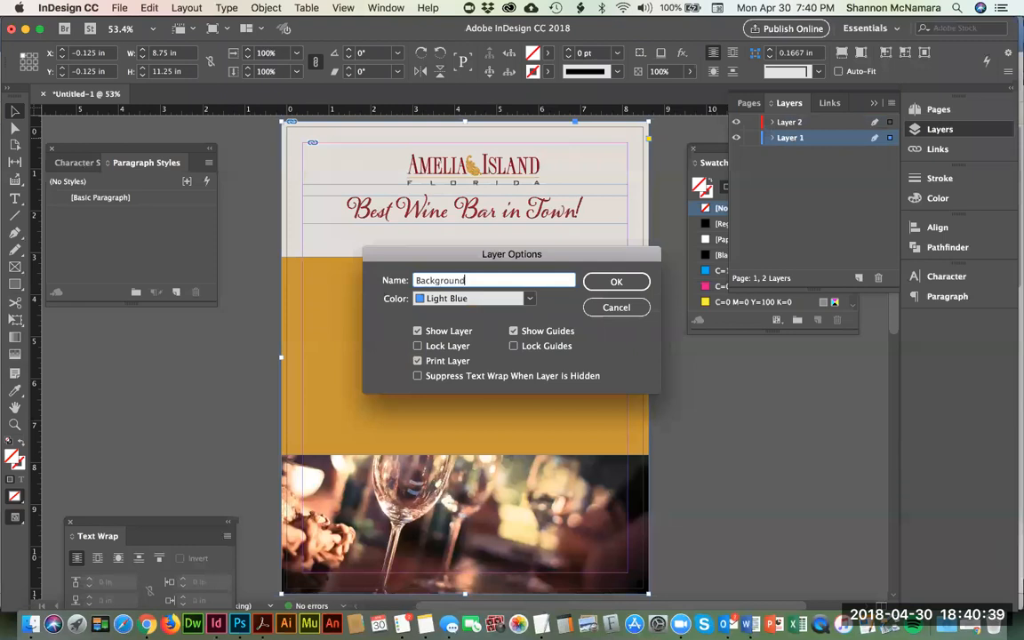
{"action": "key", "text": "Return"}
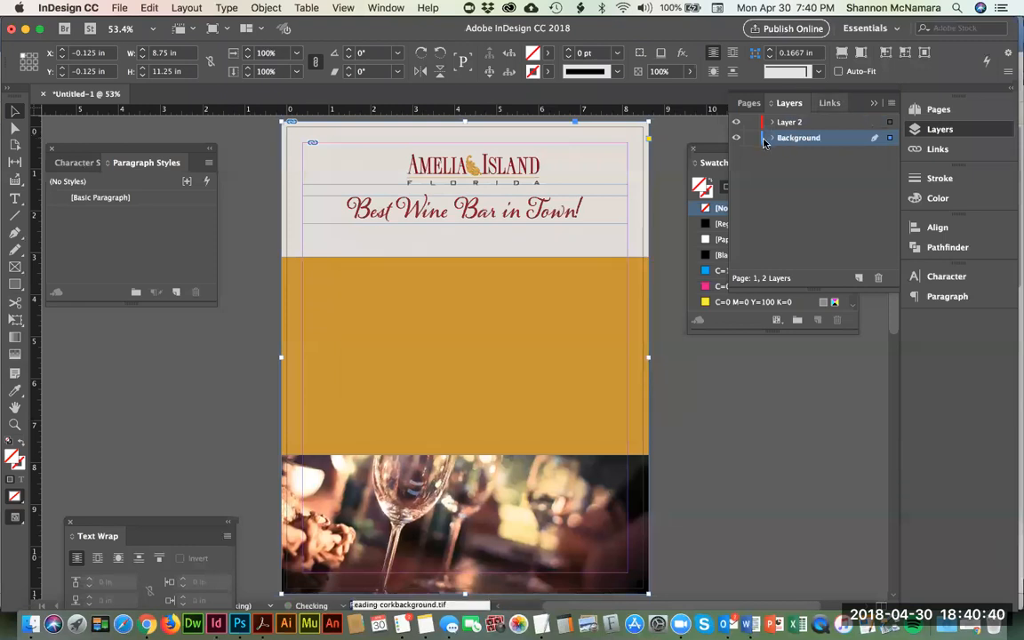
Step: Move the gold rectangle and the contact details text from the Background layer into Layer 2, with the text above the rectangle
{"action": "left_click", "coordinate": [772, 139]}
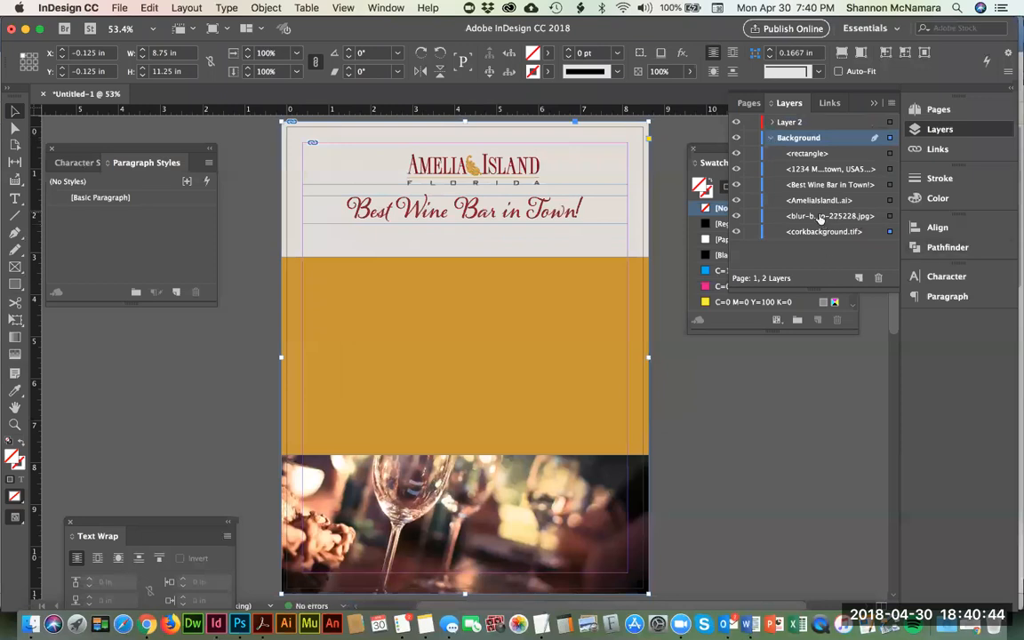
{"action": "left_click", "coordinate": [820, 217]}
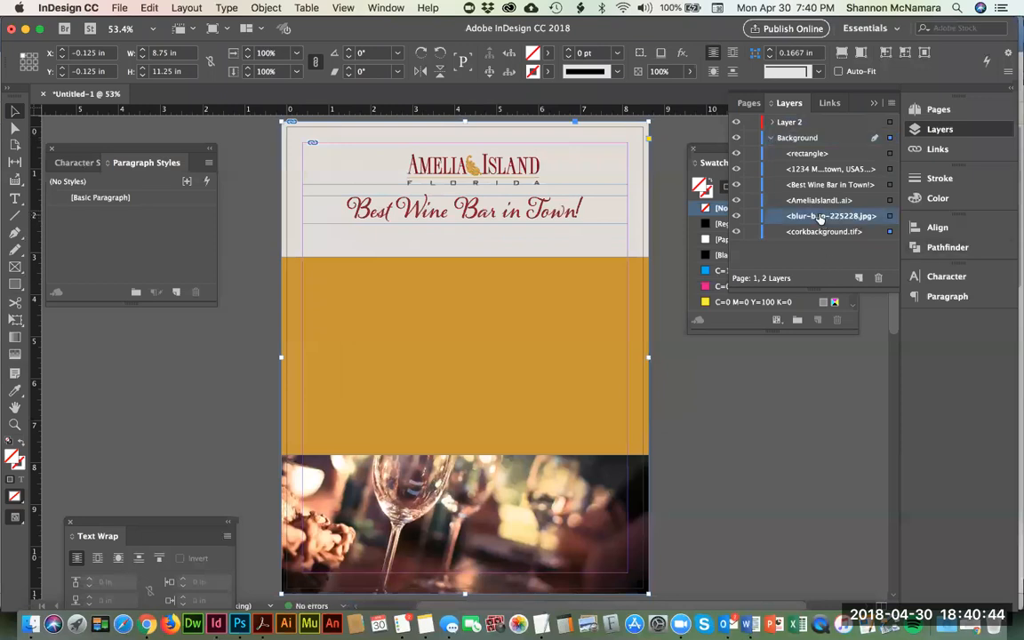
{"action": "left_click", "coordinate": [811, 156], "text": "shift"}
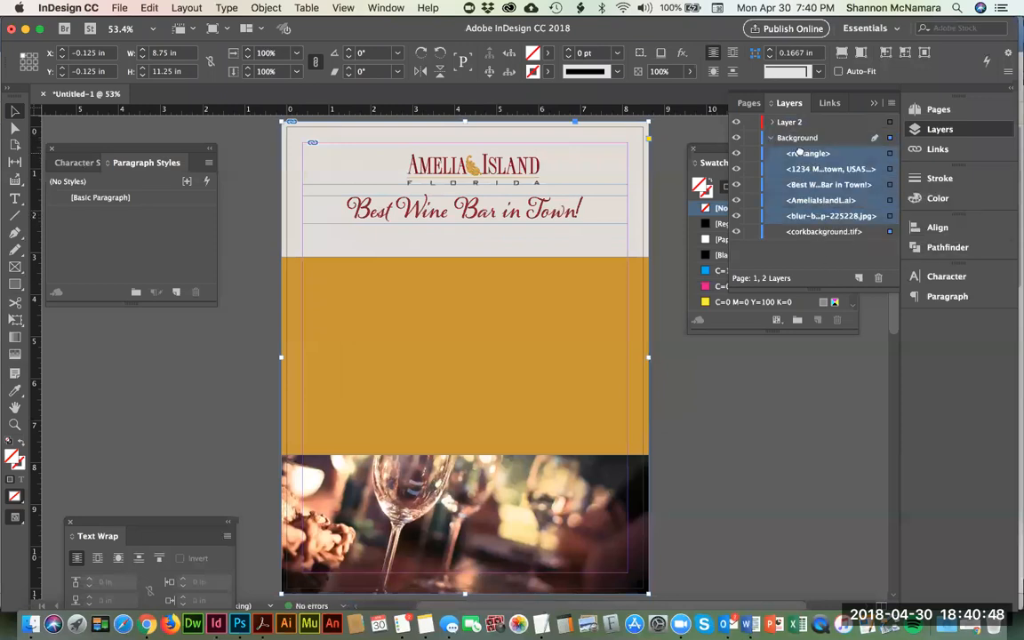
{"action": "left_click_drag", "start_coordinate": [780, 120], "coordinate": [754, 125]}
{"action": "left_click", "coordinate": [805, 154]}
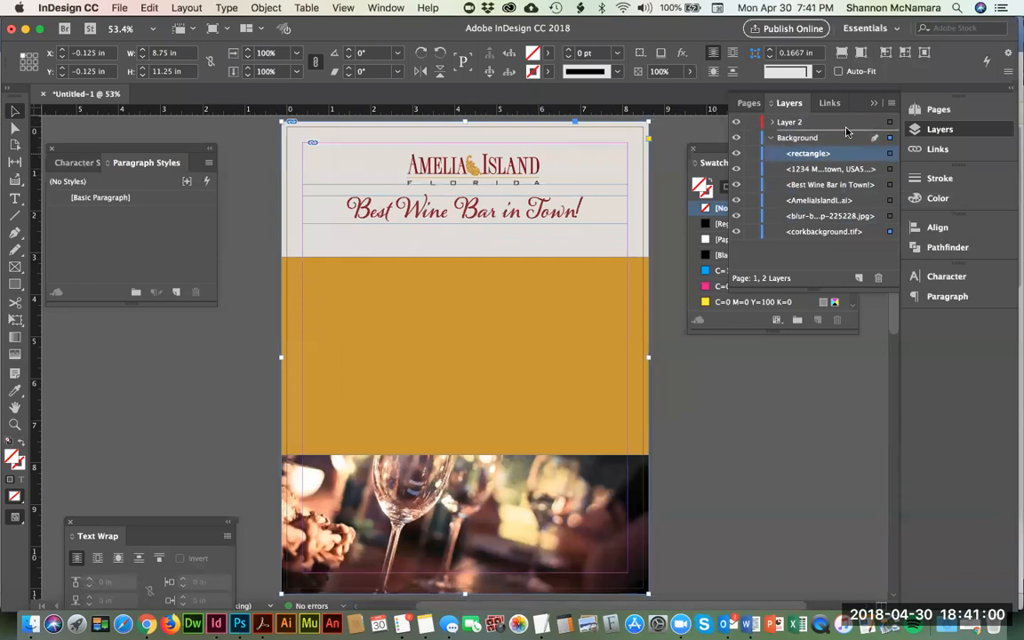
{"action": "key", "text": "Delete"}
{"action": "left_click_drag", "start_coordinate": [831, 153], "coordinate": [775, 125]}
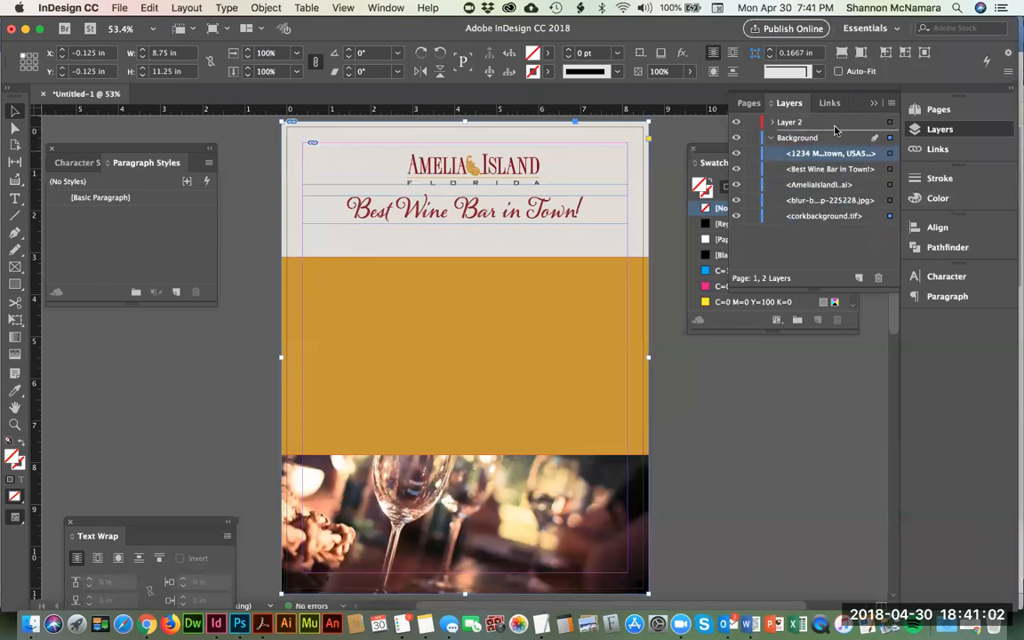
{"action": "left_click", "coordinate": [772, 123]}
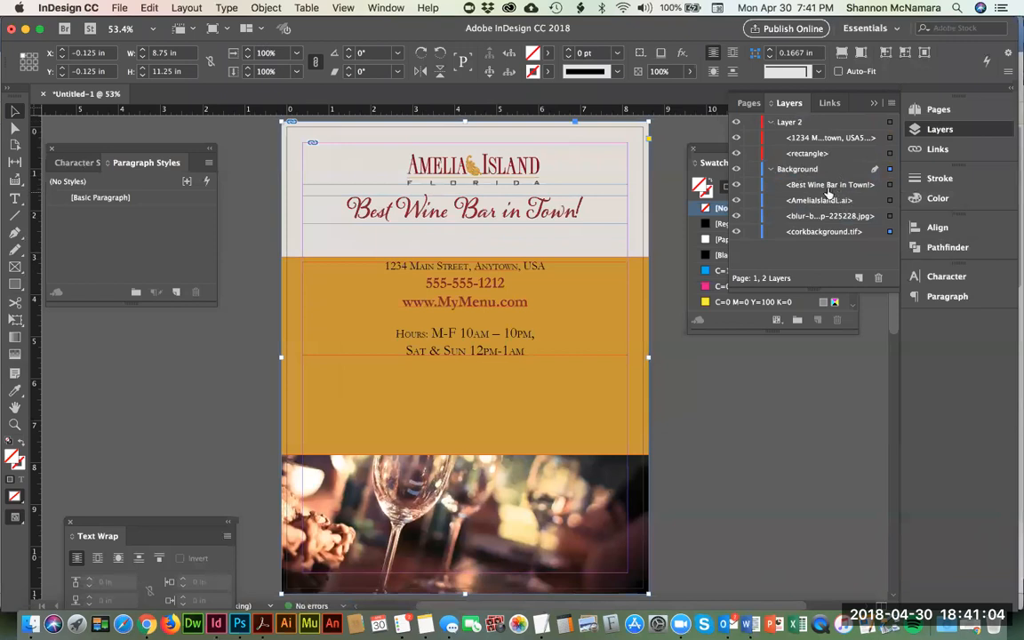
Step: Move the tagline, logo and wine glass photo into Layer 2, placing the photo between the contact text and the gold rectangle
{"action": "left_click_drag", "start_coordinate": [828, 183], "coordinate": [782, 125]}
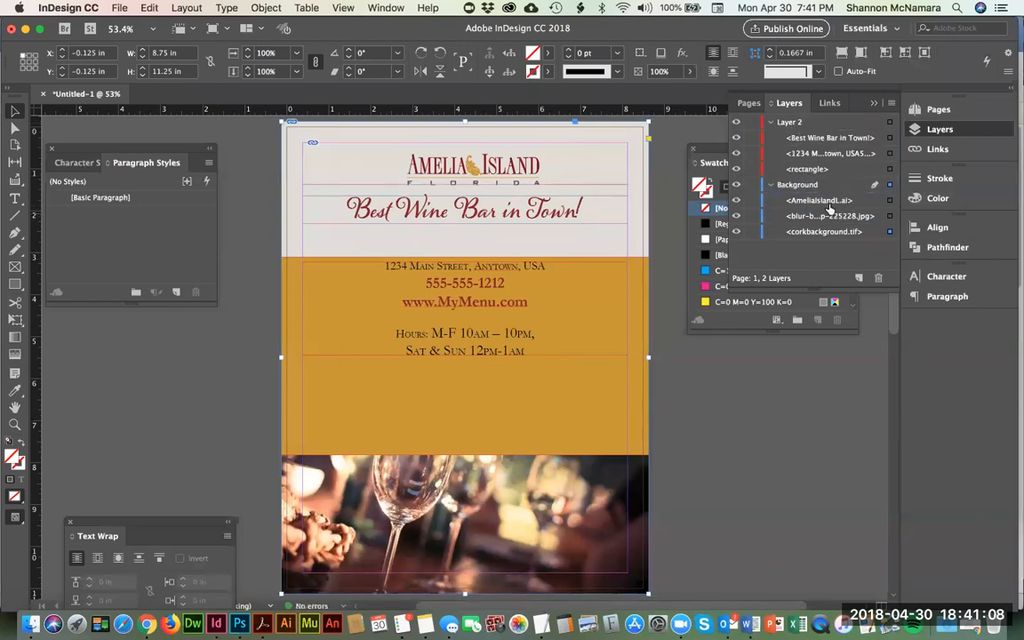
{"action": "left_click_drag", "start_coordinate": [826, 202], "coordinate": [826, 132]}
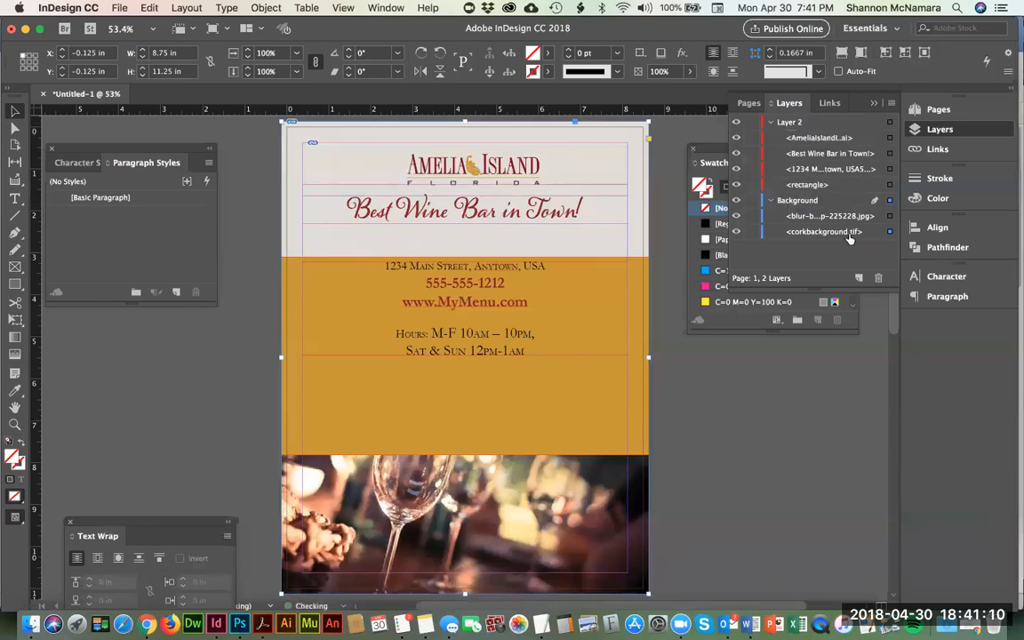
{"action": "left_click_drag", "start_coordinate": [832, 217], "coordinate": [828, 184]}
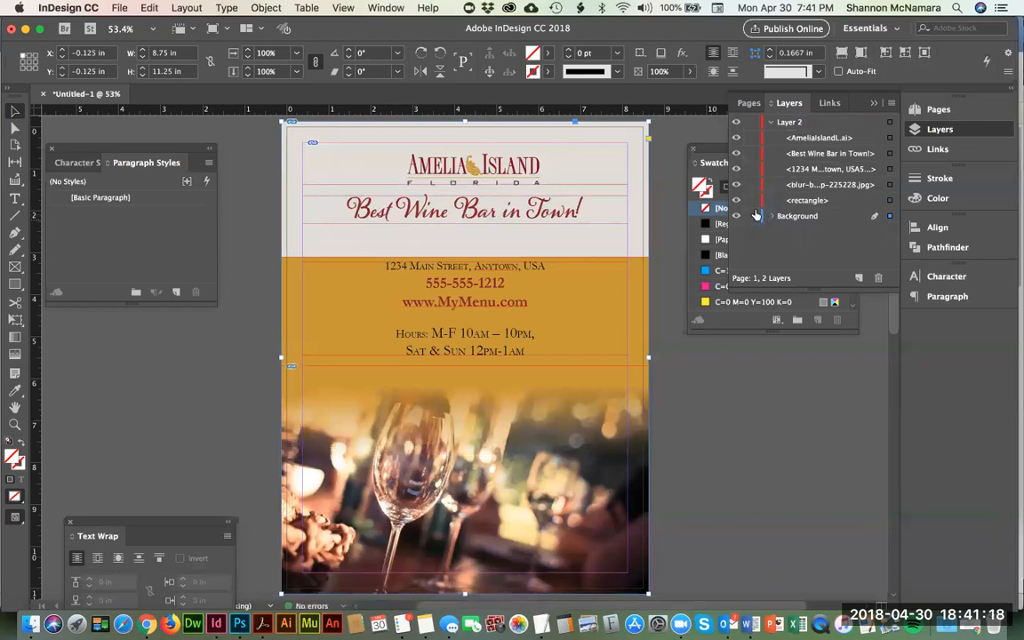
Step: Go through the Layer 2 items from the gold rectangle up to the logo to review their stacking order
{"action": "left_click", "coordinate": [464, 358]}
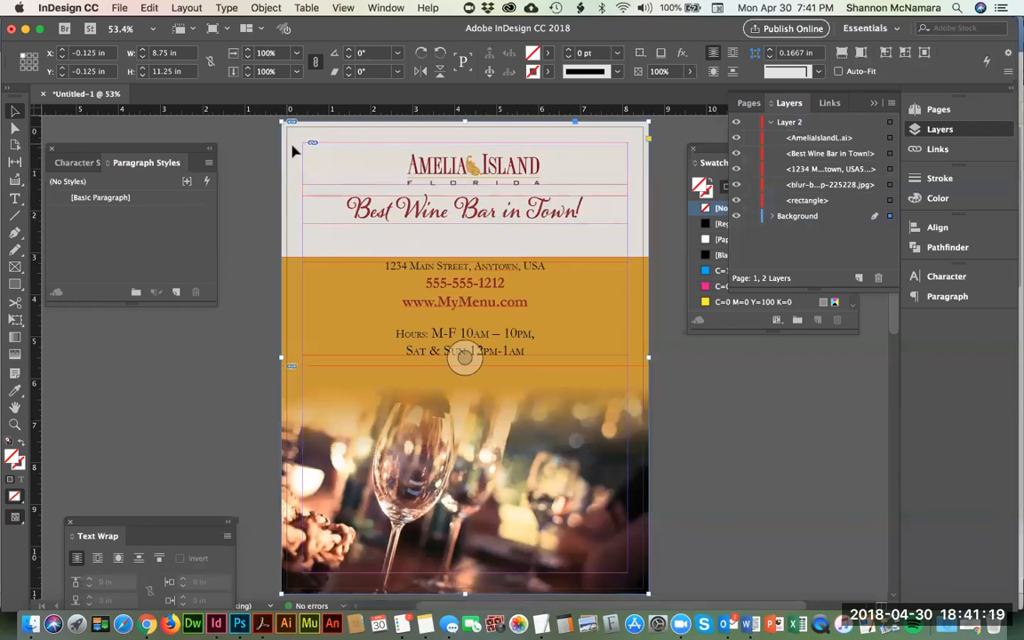
{"action": "left_click", "coordinate": [806, 201]}
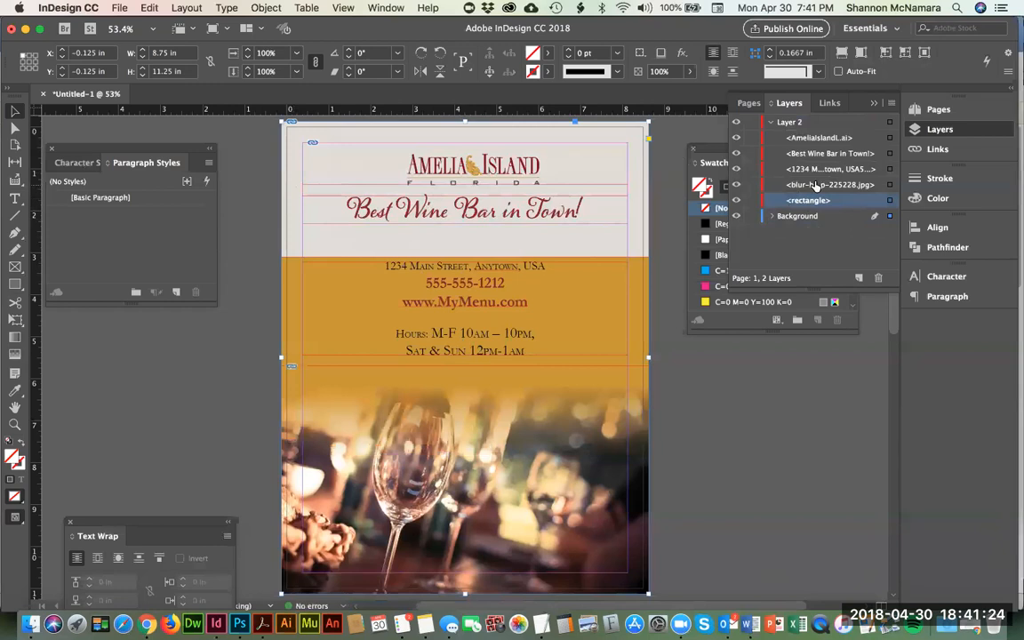
{"action": "left_click", "coordinate": [811, 185]}
{"action": "left_click", "coordinate": [809, 170]}
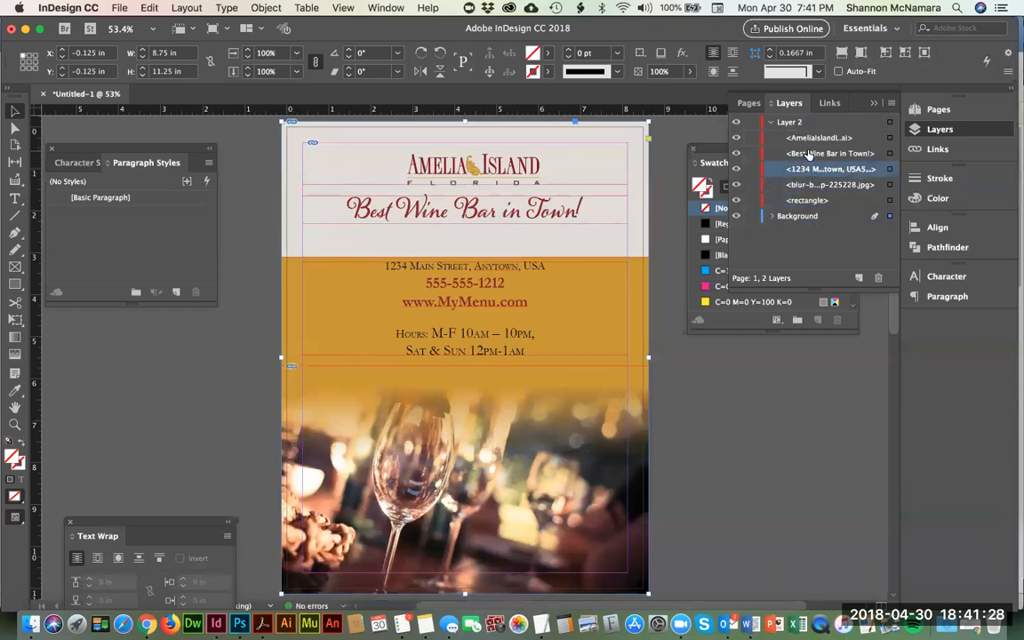
{"action": "left_click", "coordinate": [809, 155]}
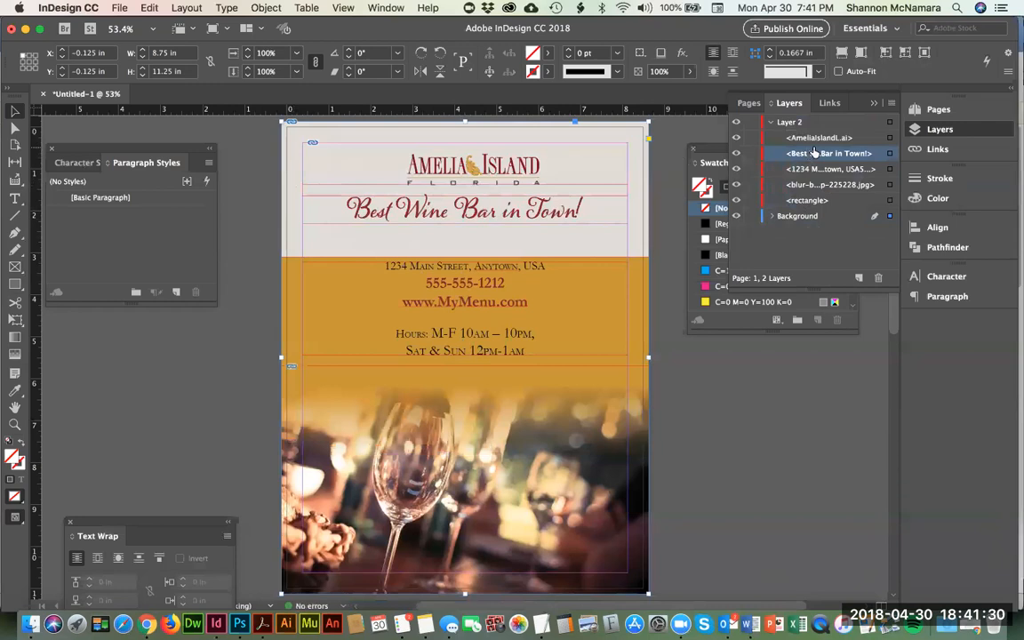
{"action": "left_click", "coordinate": [813, 138]}
Step: Try the gold rectangle above the wine glass photo in Layer 2's stacking order and return it below the photo
{"action": "left_click_drag", "start_coordinate": [807, 205], "coordinate": [815, 184]}
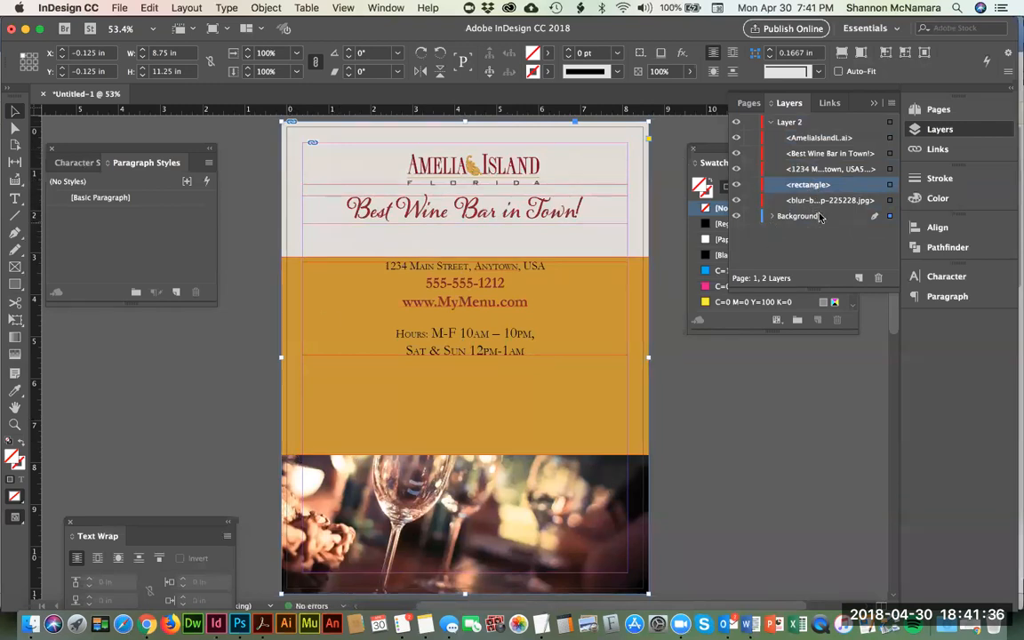
{"action": "left_click_drag", "start_coordinate": [819, 186], "coordinate": [820, 207]}
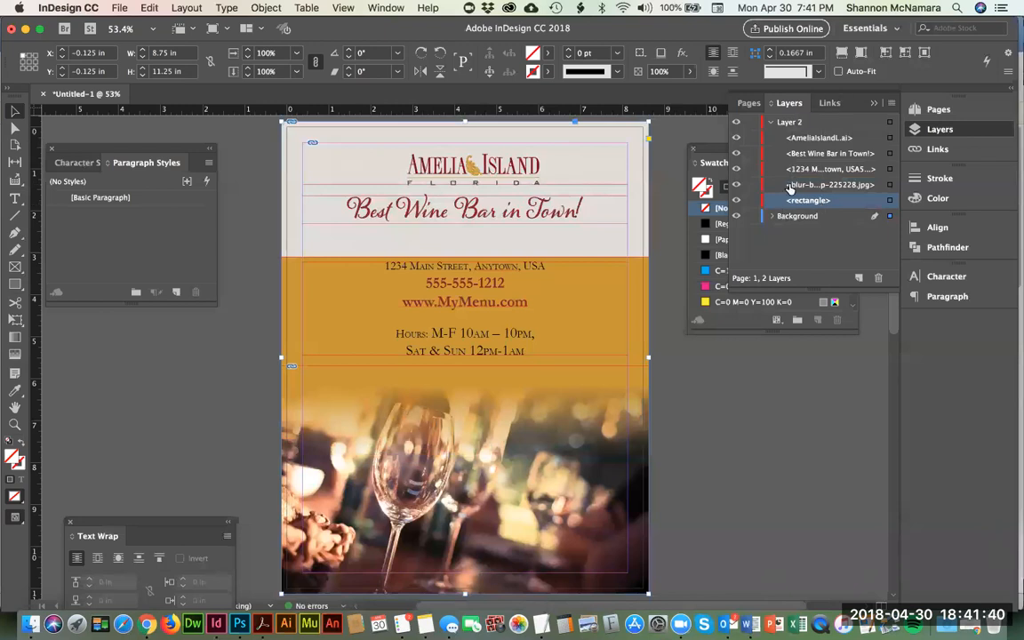
Step: Collapse Layer 2, deselect everything and set the screen mode to Preview
{"action": "left_click", "coordinate": [772, 123]}
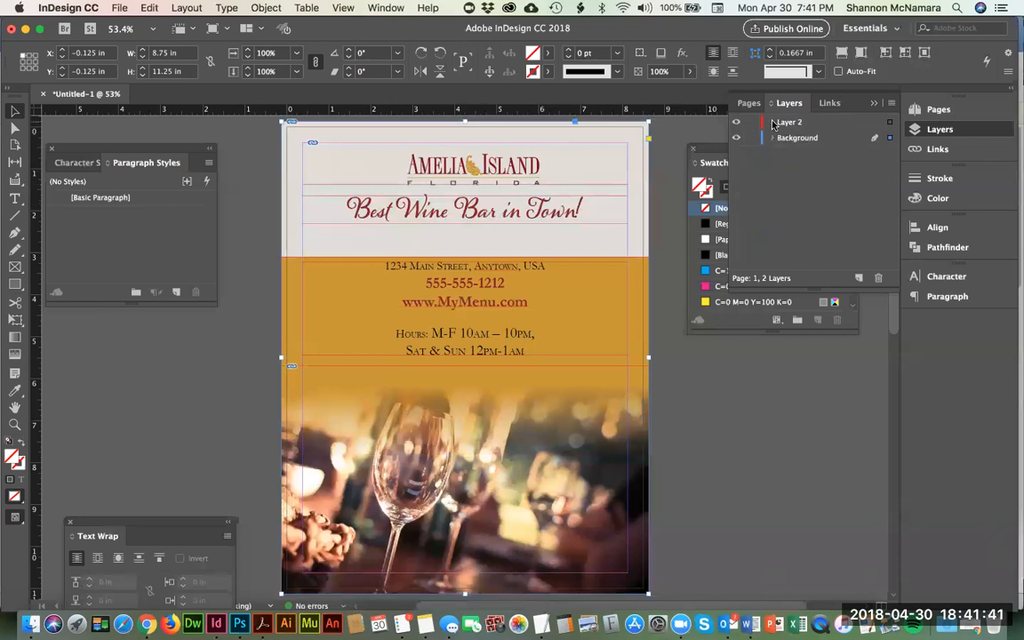
{"action": "left_click", "coordinate": [706, 380]}
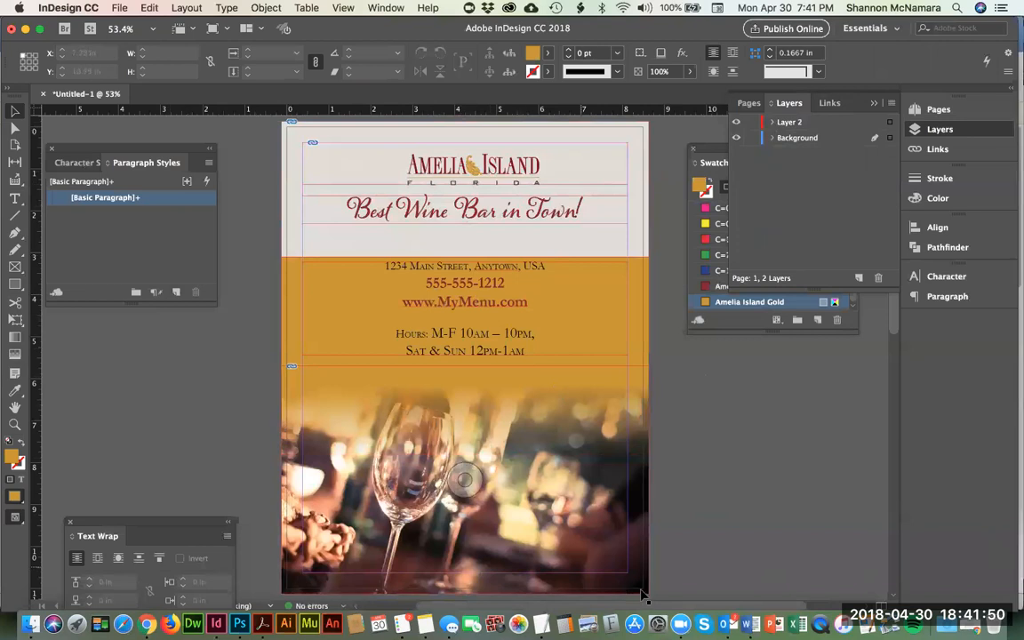
{"action": "left_click", "coordinate": [680, 625]}
{"action": "left_click", "coordinate": [560, 502]}
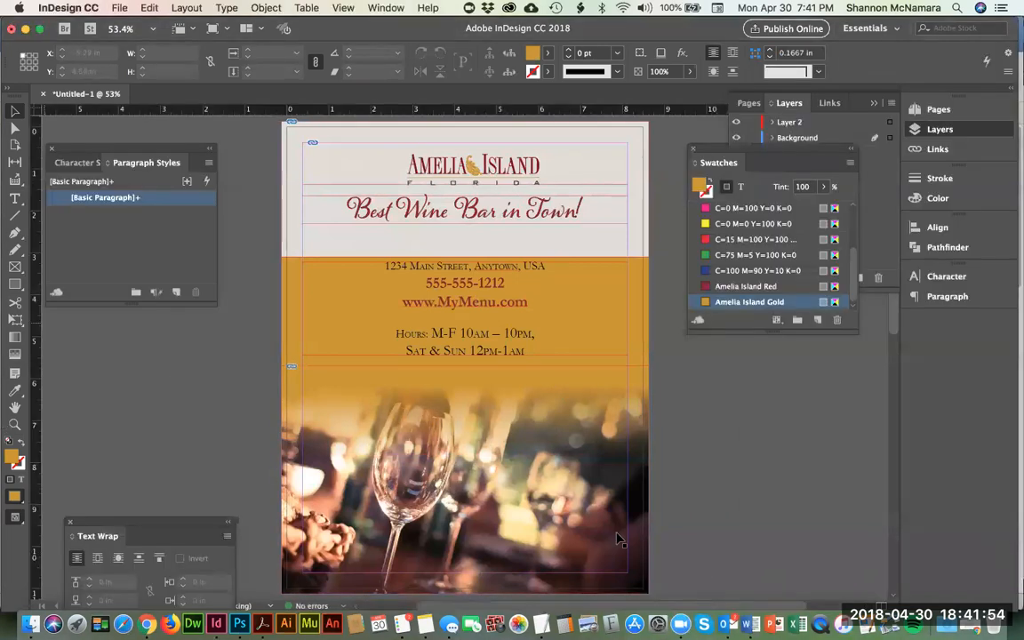
{"action": "left_click", "coordinate": [14, 519]}
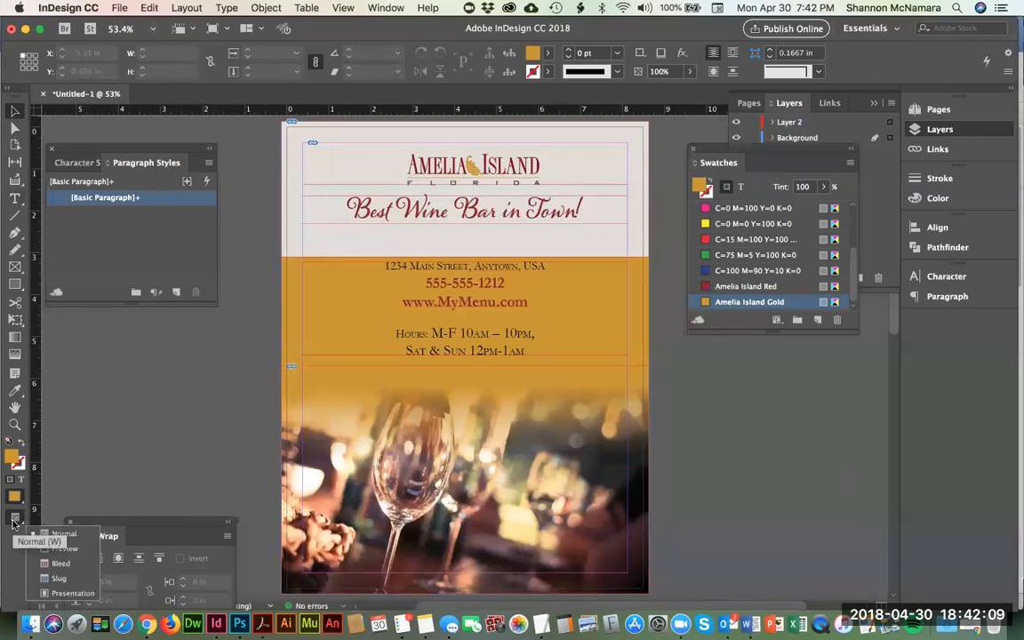
{"action": "left_click", "coordinate": [62, 550]}
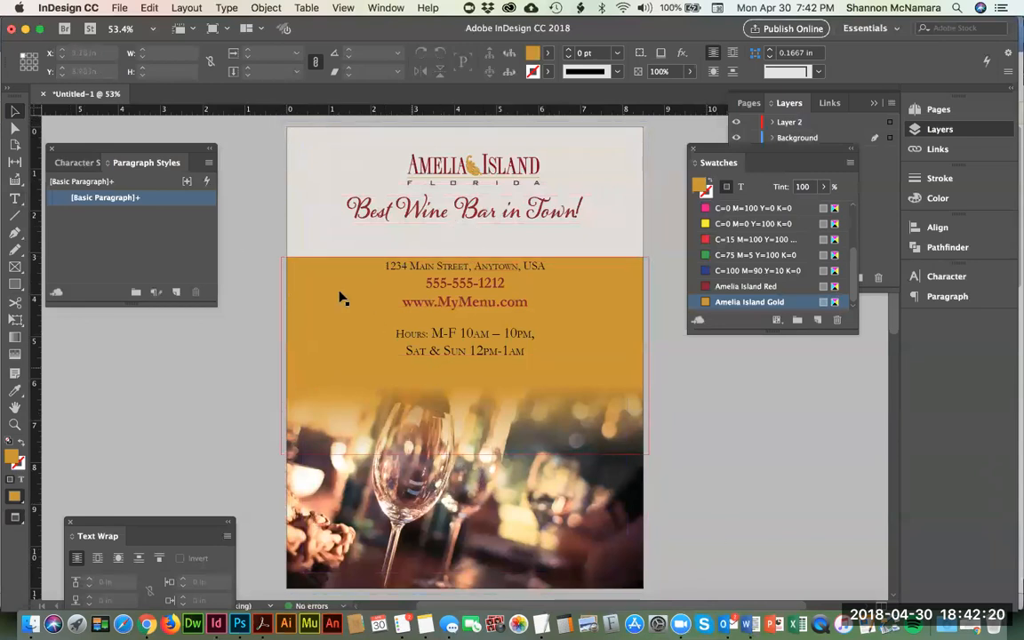
Step: Move the contact text block down to Y 3.48 in and the tagline down to Y 1.98 in, just above the gold rectangle
{"action": "left_click", "coordinate": [295, 272]}
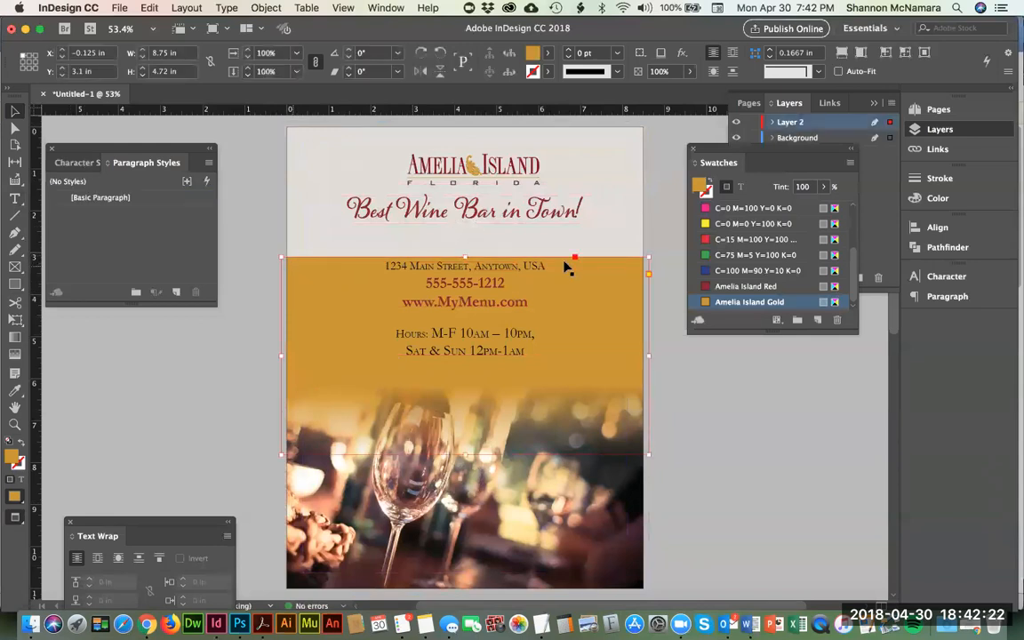
{"action": "left_click", "coordinate": [495, 296]}
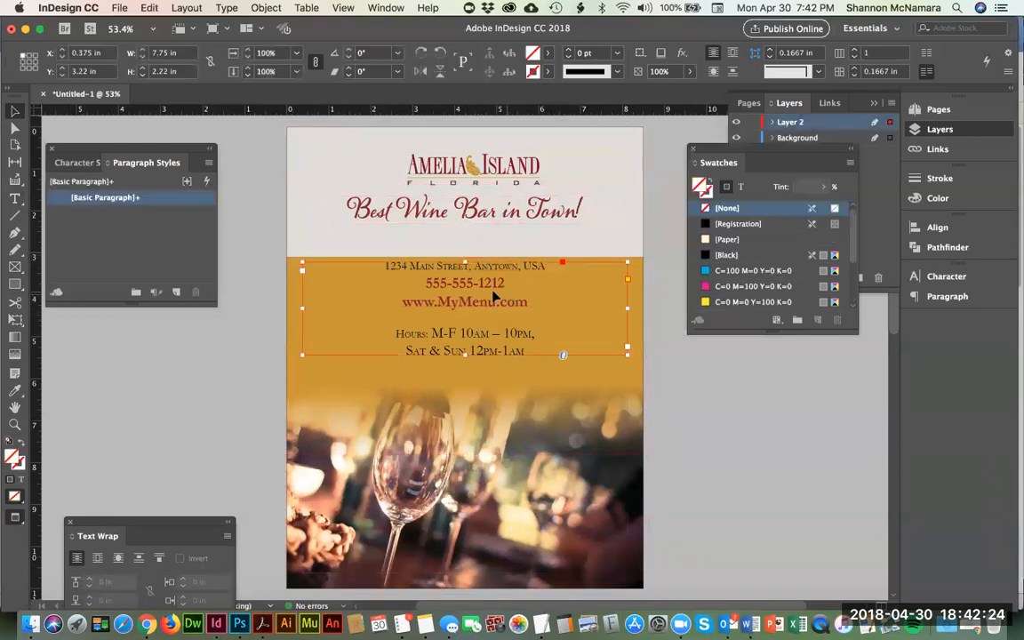
{"action": "left_click_drag", "start_coordinate": [491, 298], "coordinate": [490, 309]}
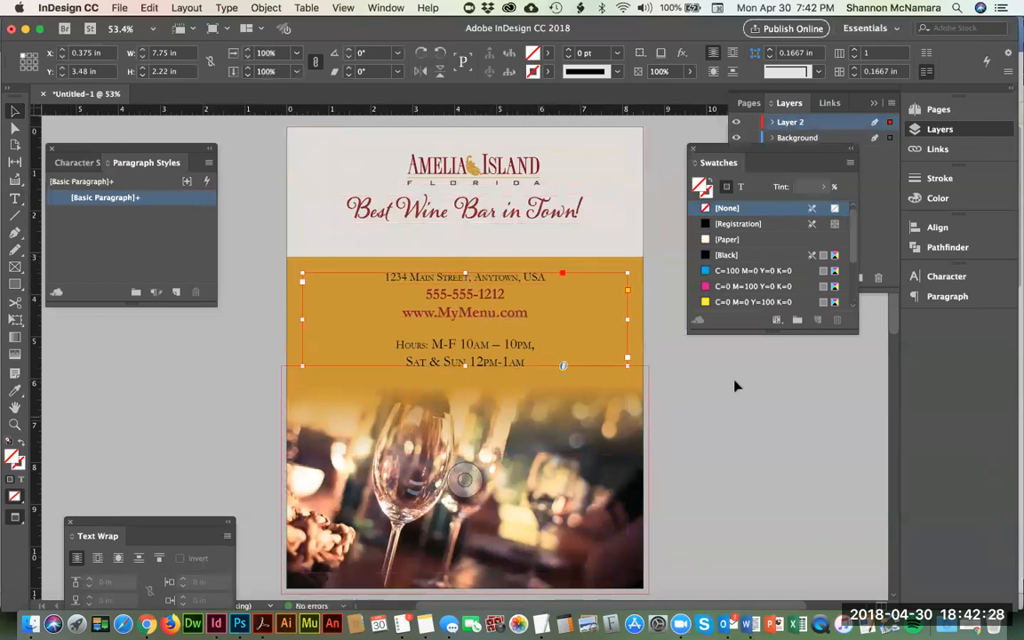
{"action": "left_click", "coordinate": [709, 348]}
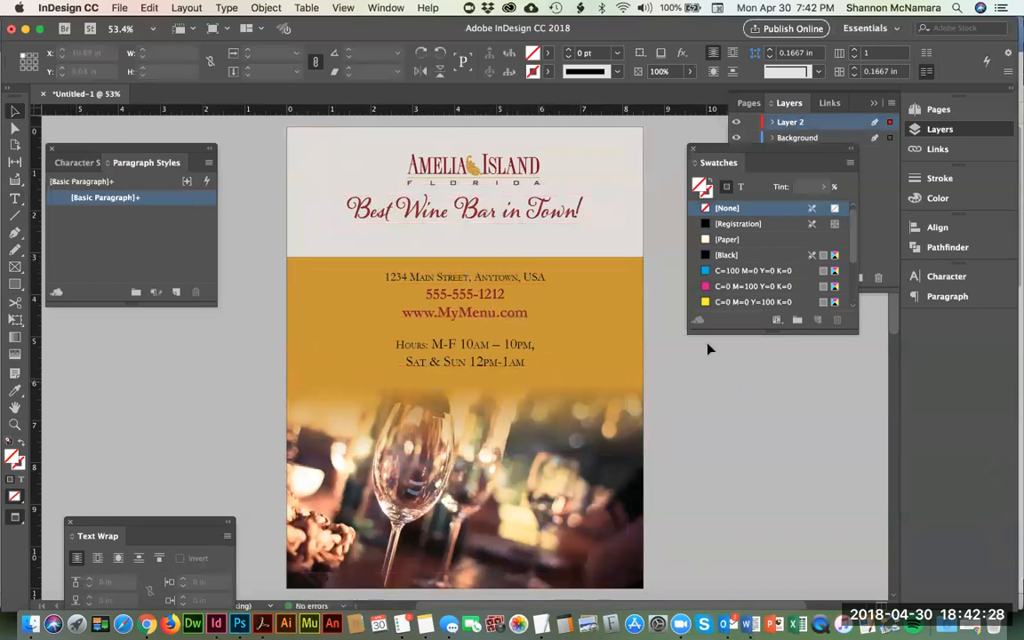
{"action": "left_click", "coordinate": [531, 212]}
{"action": "left_click_drag", "start_coordinate": [530, 212], "coordinate": [535, 238]}
Step: Narrow the logo's frame from both sides to 3.54 in wide so it fits closely around the artwork
{"action": "left_click", "coordinate": [496, 185]}
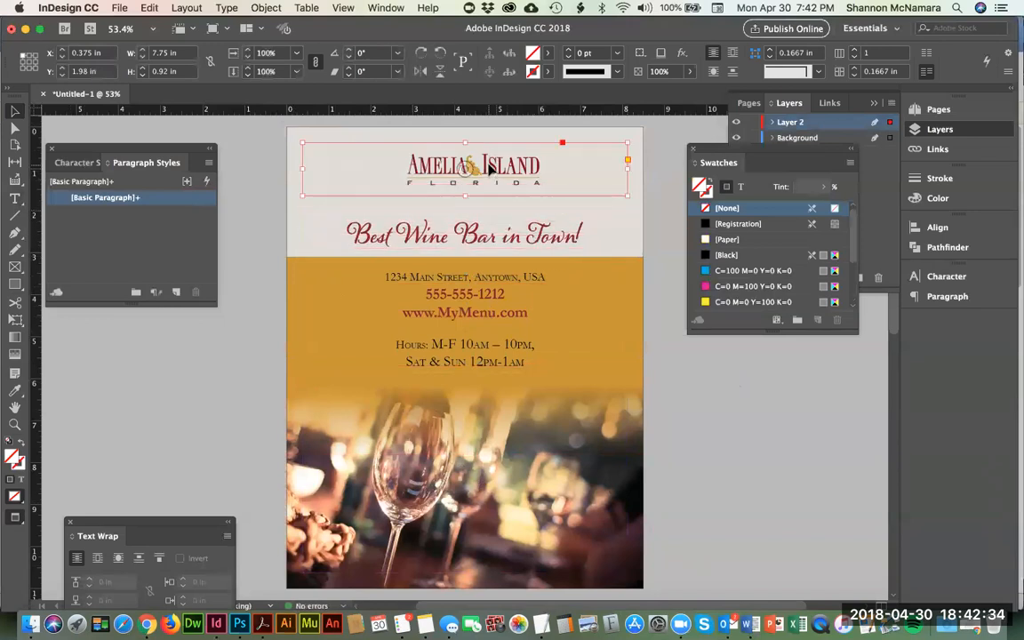
{"action": "left_click_drag", "start_coordinate": [303, 170], "coordinate": [402, 172]}
{"action": "left_click_drag", "start_coordinate": [629, 168], "coordinate": [551, 169]}
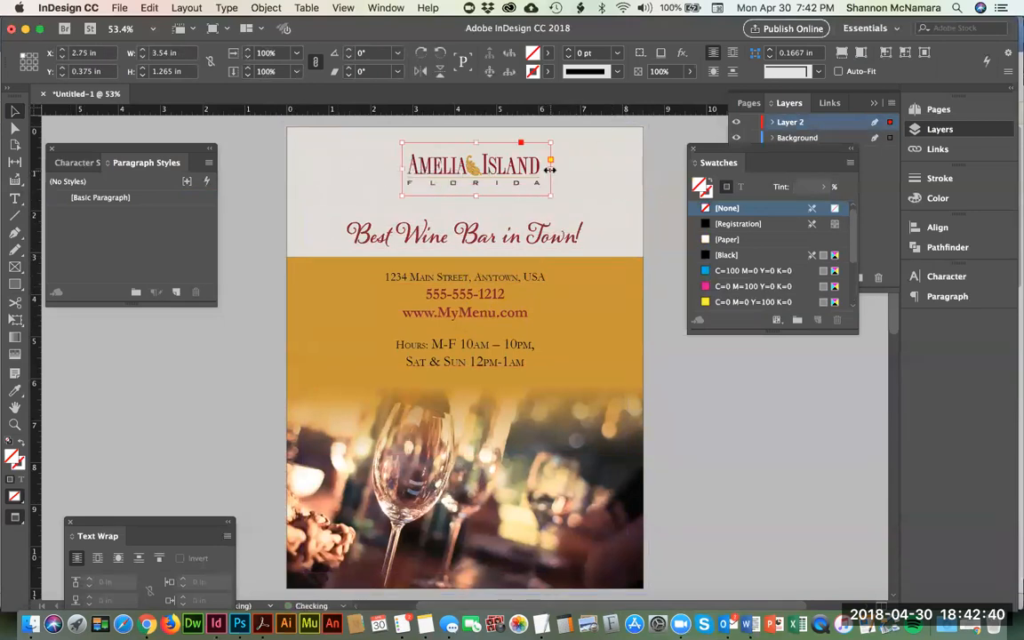
Step: Switch the screen mode from Preview back to Normal so guides and frame edges show
{"action": "left_click", "coordinate": [15, 498]}
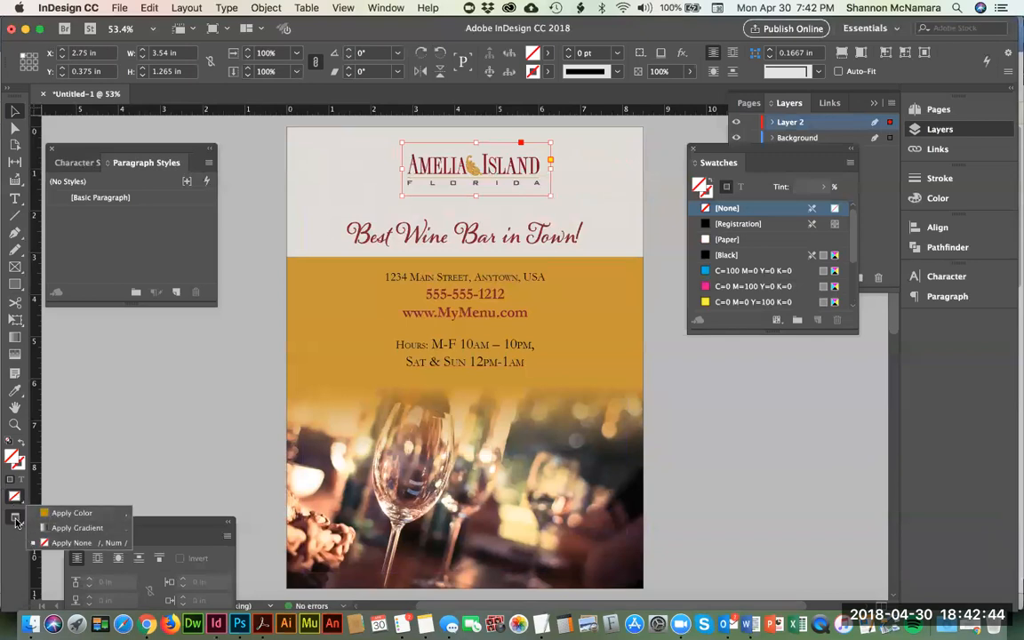
{"action": "left_click", "coordinate": [17, 520]}
{"action": "left_click", "coordinate": [18, 520]}
{"action": "left_click", "coordinate": [19, 523]}
{"action": "left_click", "coordinate": [20, 523]}
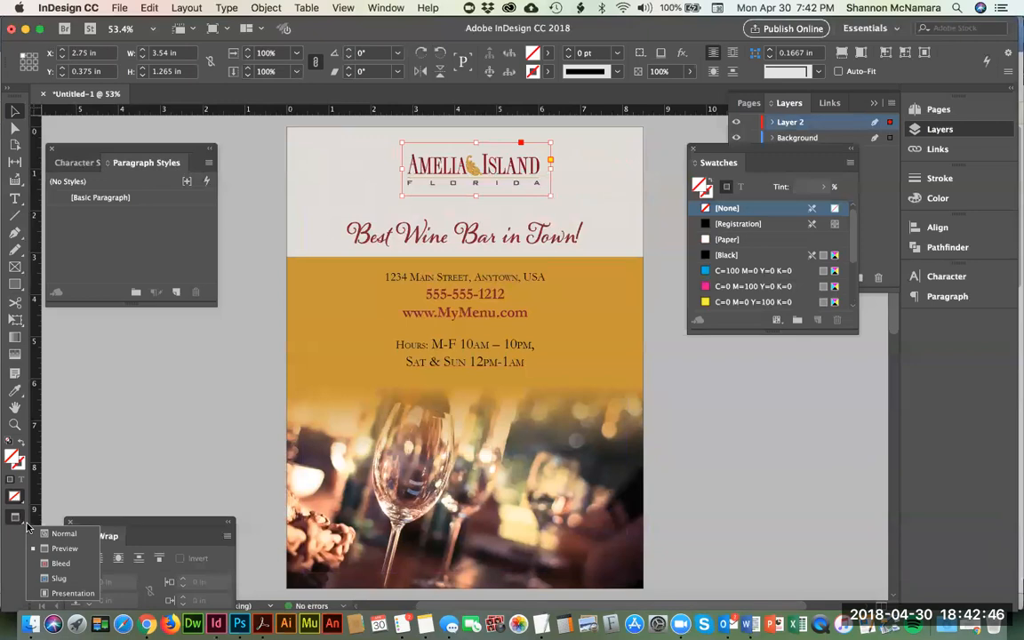
{"action": "left_click", "coordinate": [53, 482]}
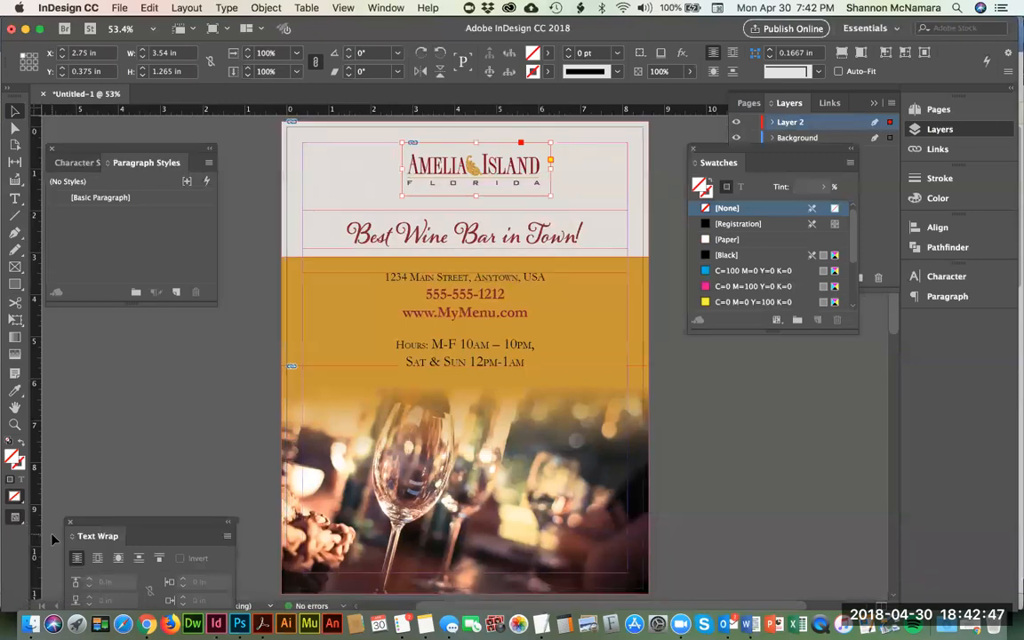
Step: Enlarge the logo together with its frame to about 4.99 in wide and 1.85 in high
{"action": "left_click", "coordinate": [612, 314]}
{"action": "left_click", "coordinate": [426, 161]}
{"action": "left_click_drag", "start_coordinate": [401, 196], "coordinate": [361, 204]}
{"action": "key", "text": "super+z"}
{"action": "left_click_drag", "start_coordinate": [399, 197], "coordinate": [391, 212]}
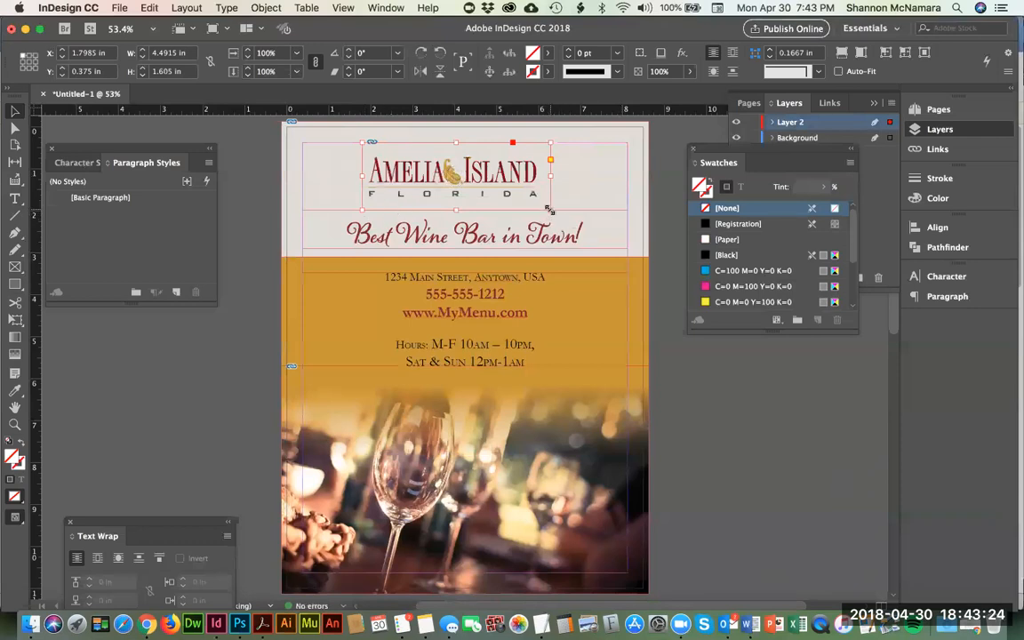
{"action": "left_click_drag", "start_coordinate": [552, 209], "coordinate": [551, 210]}
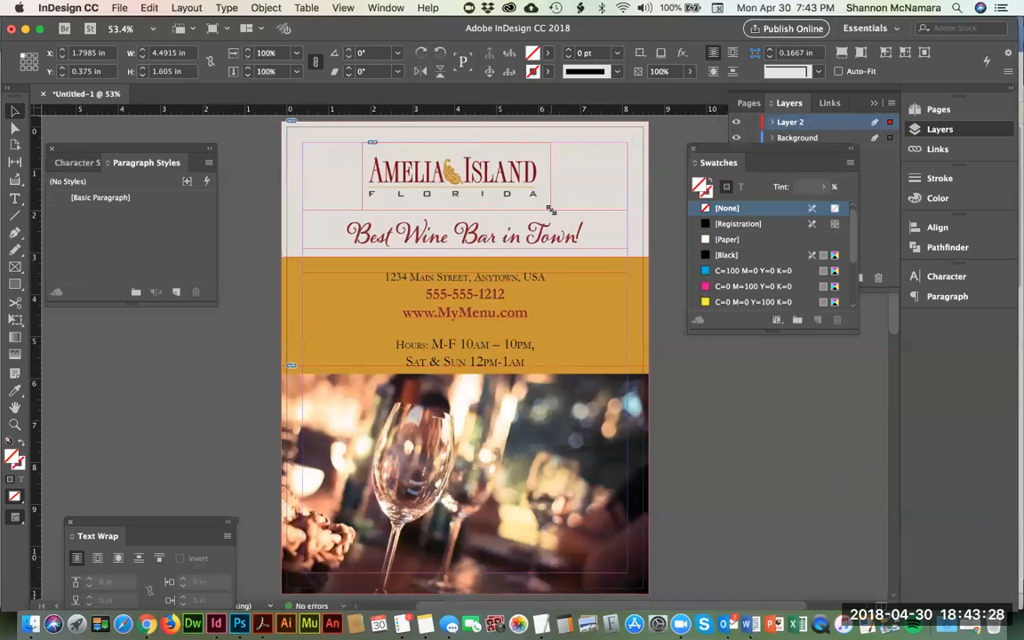
{"action": "left_click_drag", "start_coordinate": [551, 210], "coordinate": [562, 221]}
{"action": "left_click_drag", "start_coordinate": [579, 180], "coordinate": [571, 180]}
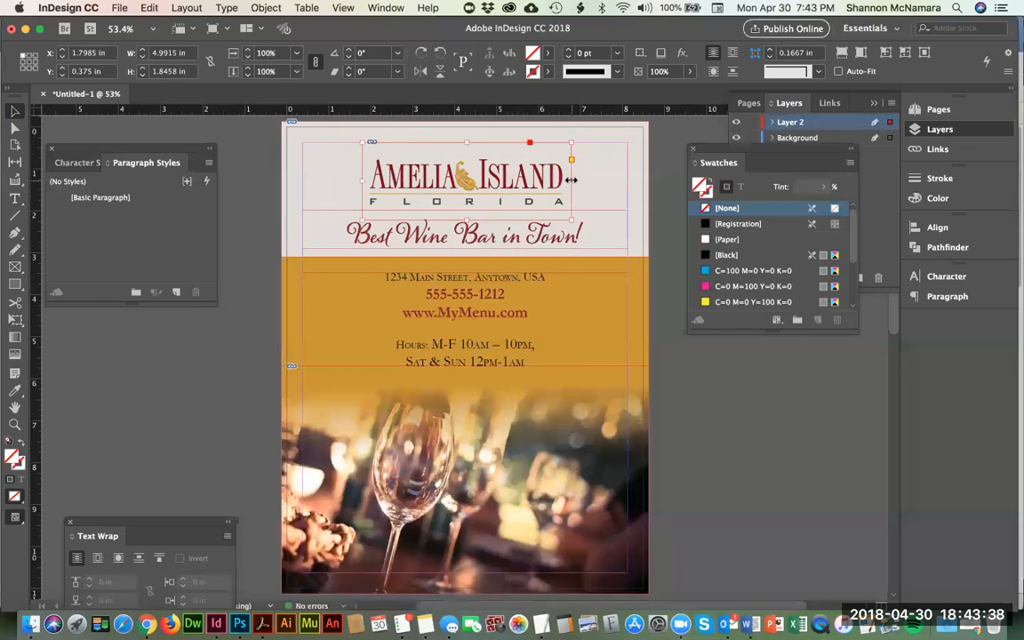
Step: Move the logo off-centre to the left, to X 1.375 in, keeping it above the tagline
{"action": "left_click", "coordinate": [608, 241]}
{"action": "left_click", "coordinate": [690, 382]}
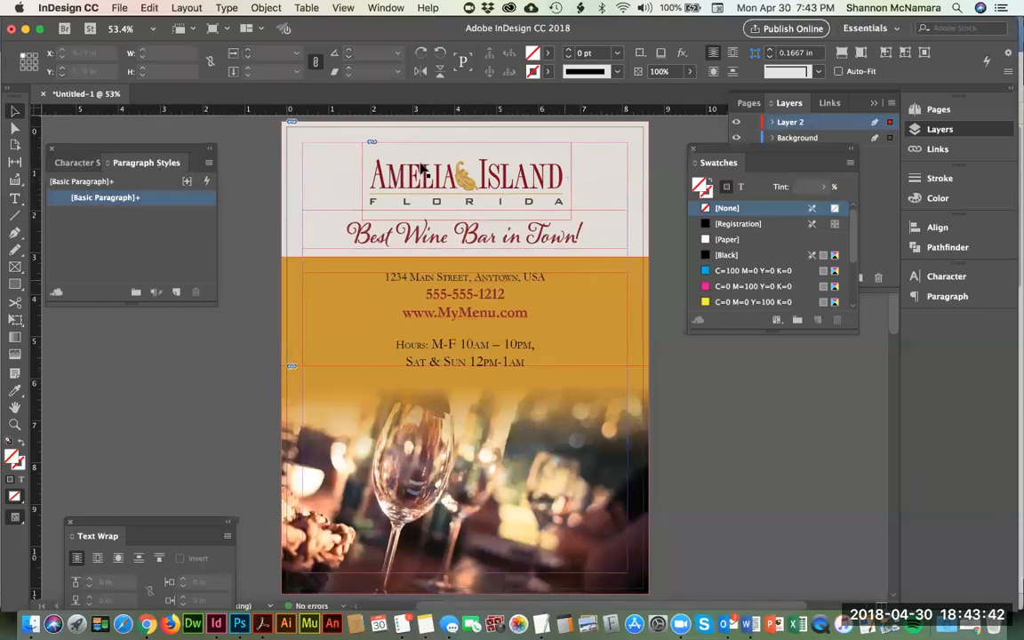
{"action": "left_click_drag", "start_coordinate": [484, 169], "coordinate": [467, 169]}
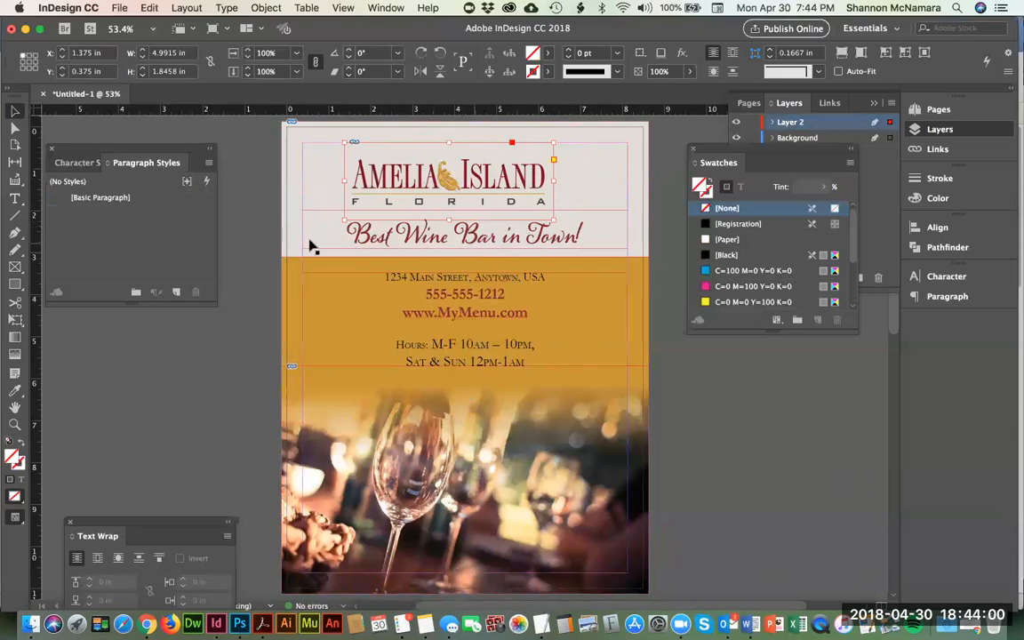
Step: Select the tagline and logo together, align their horizontal centers, and deselect them
{"action": "left_click", "coordinate": [601, 237]}
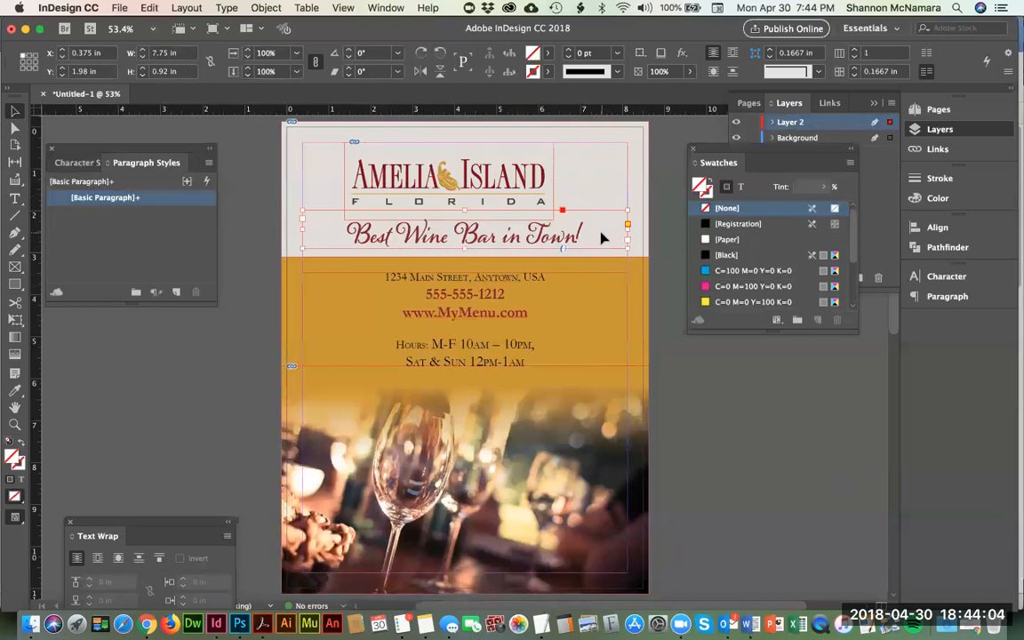
{"action": "left_click", "coordinate": [14, 112]}
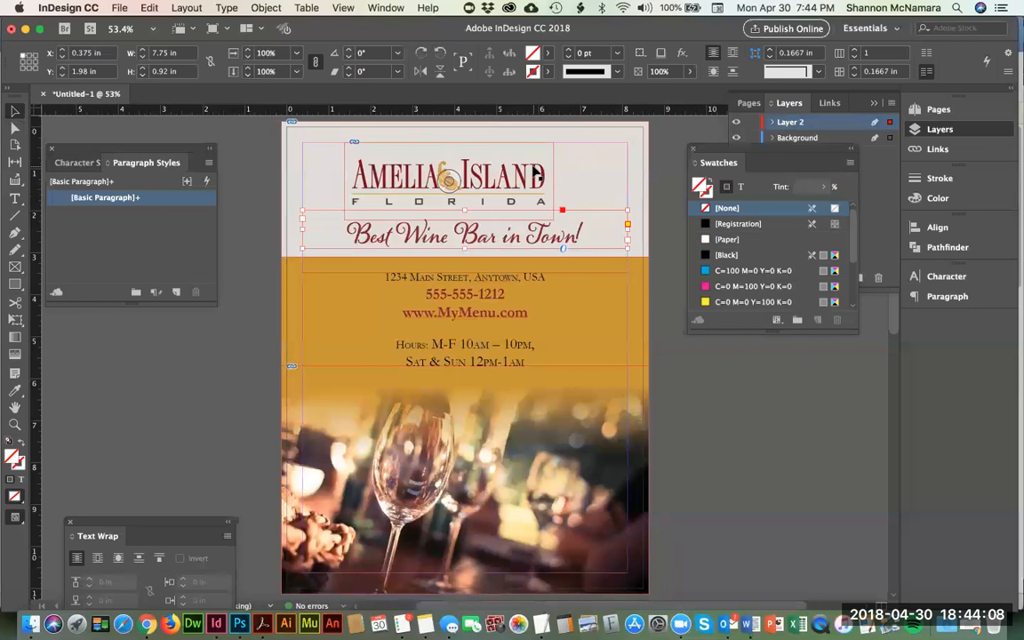
{"action": "left_click", "coordinate": [536, 175], "text": "shift"}
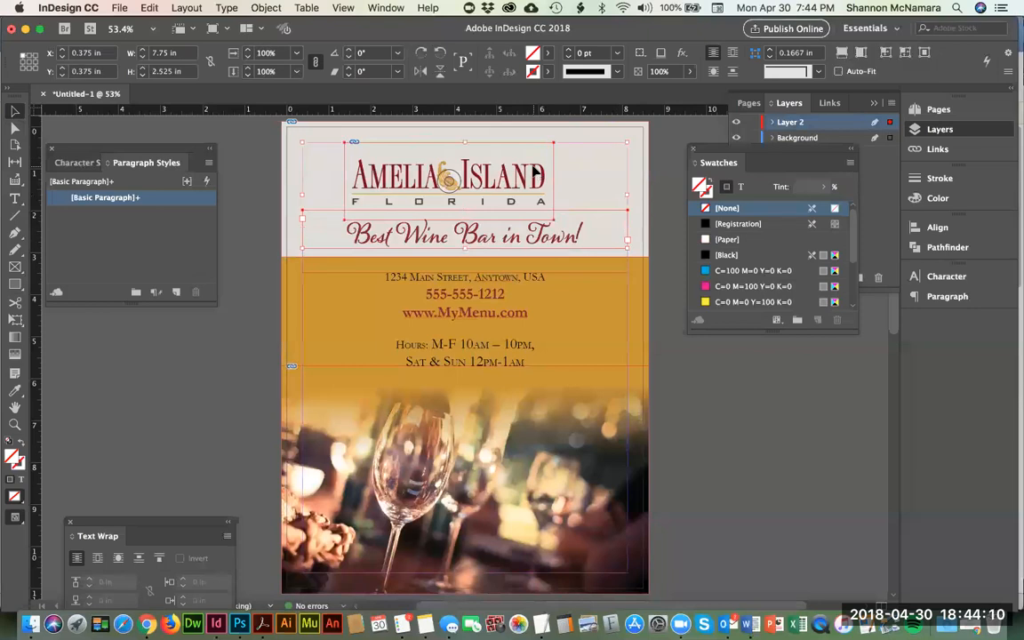
{"action": "left_click", "coordinate": [384, 8]}
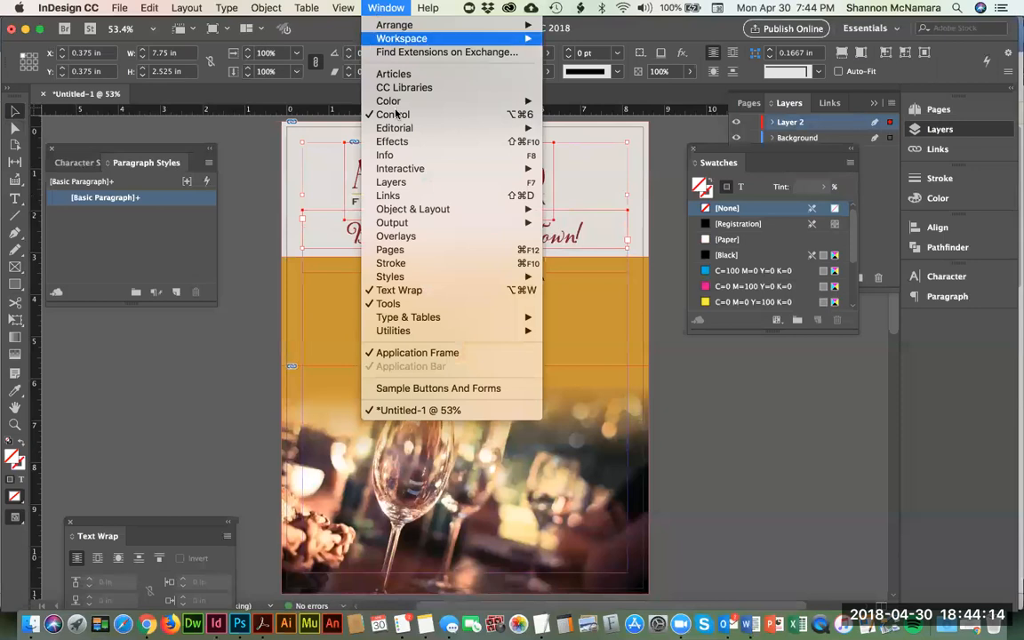
{"action": "mouse_move", "coordinate": [413, 171]}
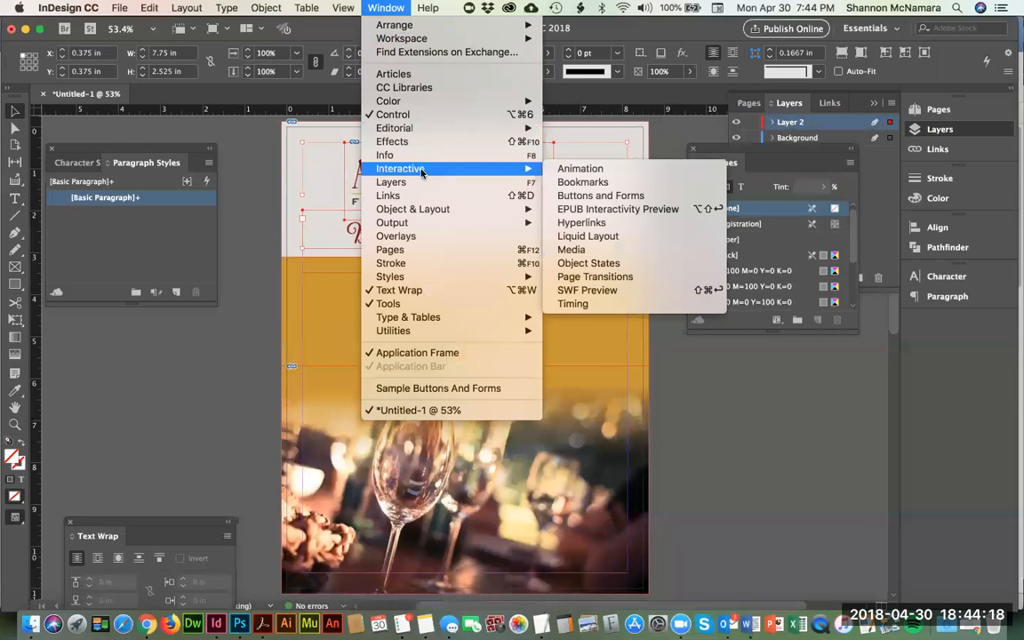
{"action": "mouse_move", "coordinate": [423, 223]}
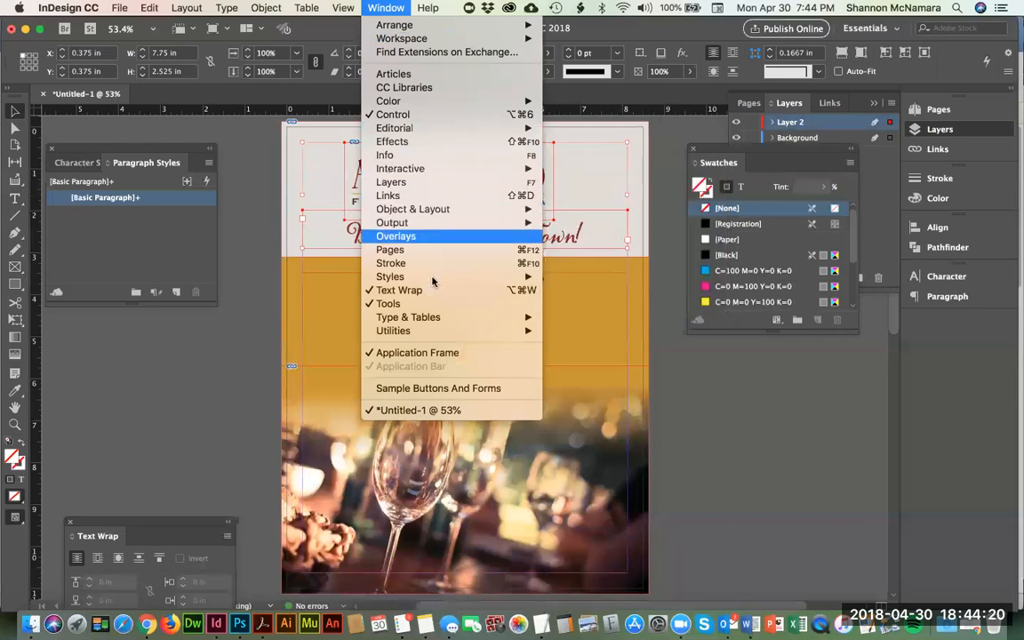
{"action": "mouse_move", "coordinate": [441, 335]}
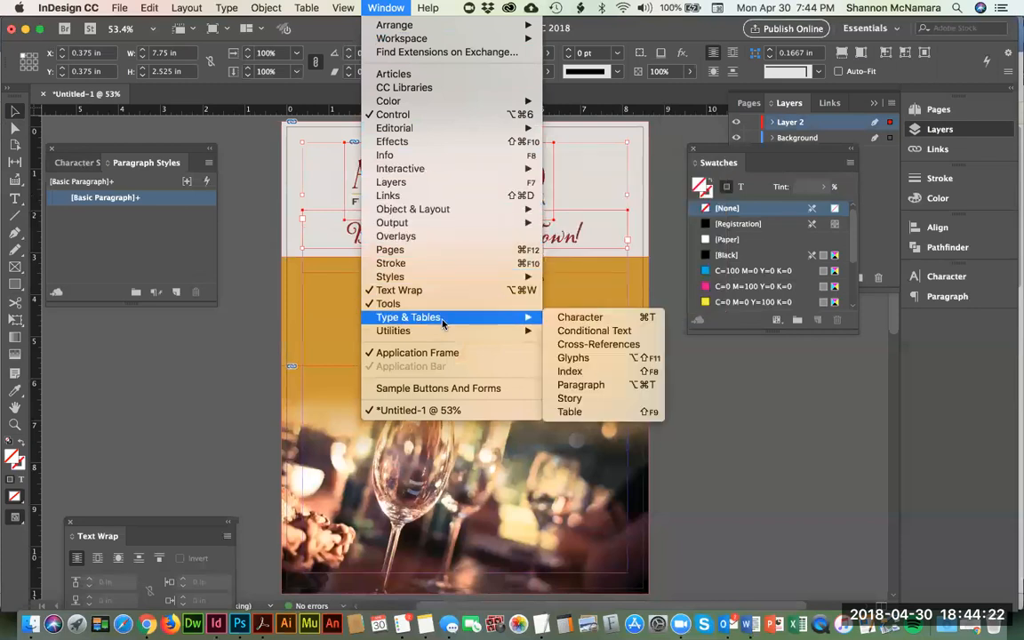
{"action": "mouse_move", "coordinate": [427, 281]}
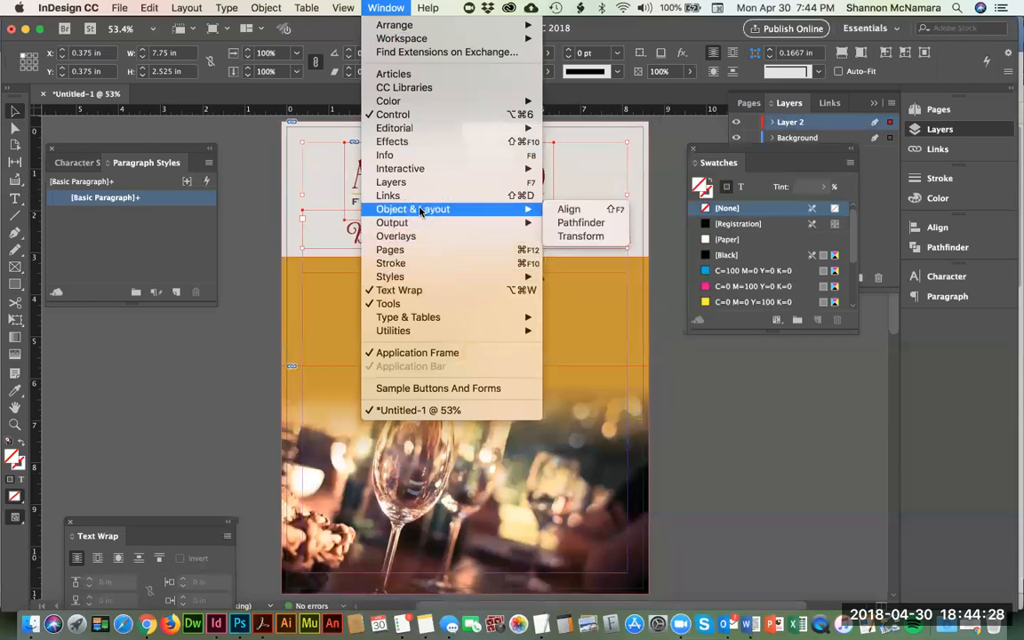
{"action": "left_click", "coordinate": [583, 211]}
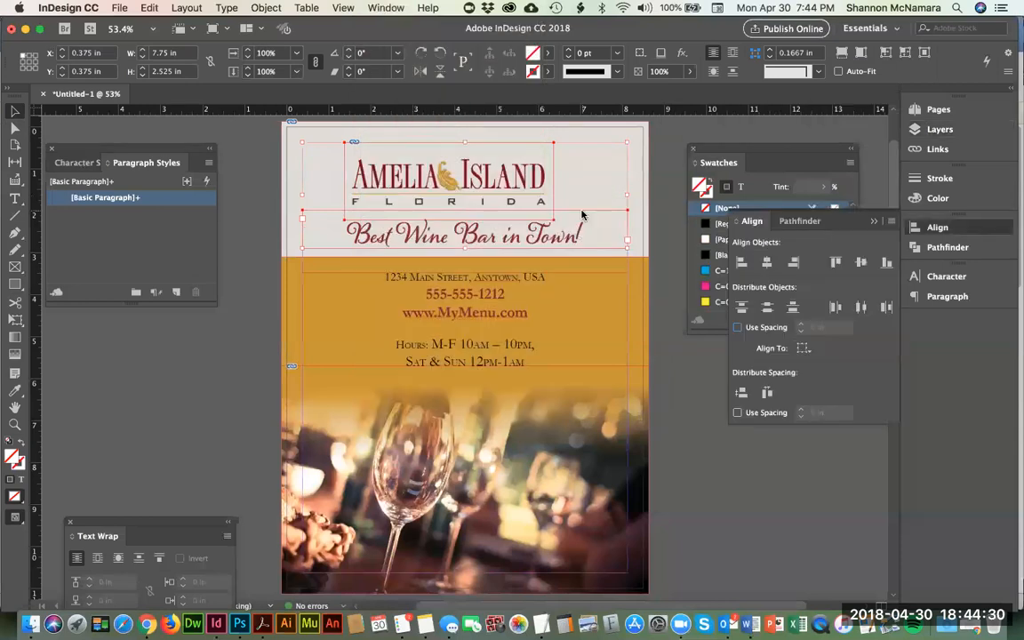
{"action": "left_click", "coordinate": [766, 265]}
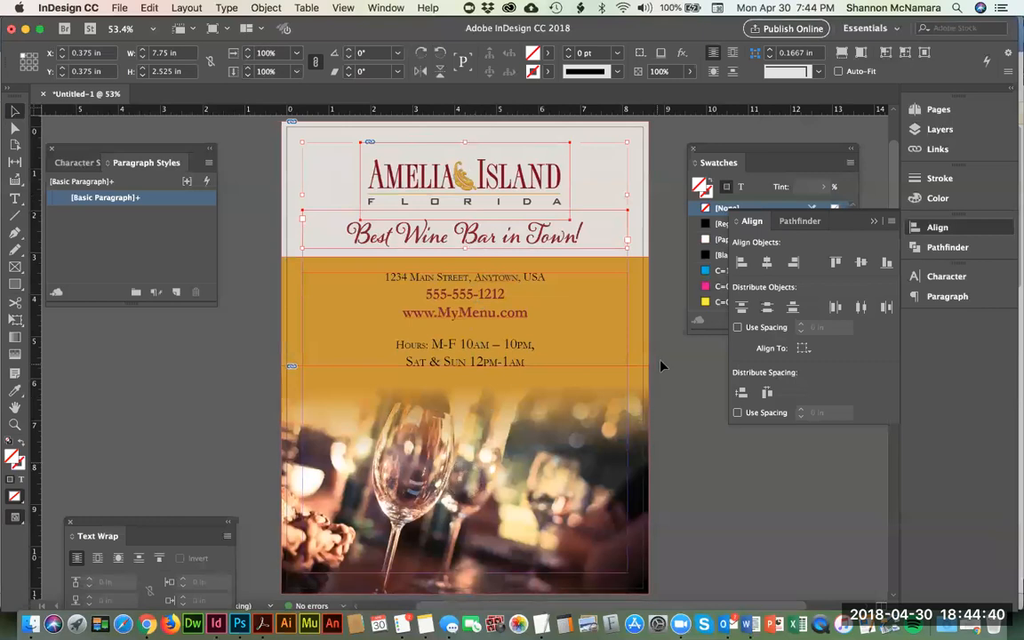
{"action": "left_click", "coordinate": [257, 304]}
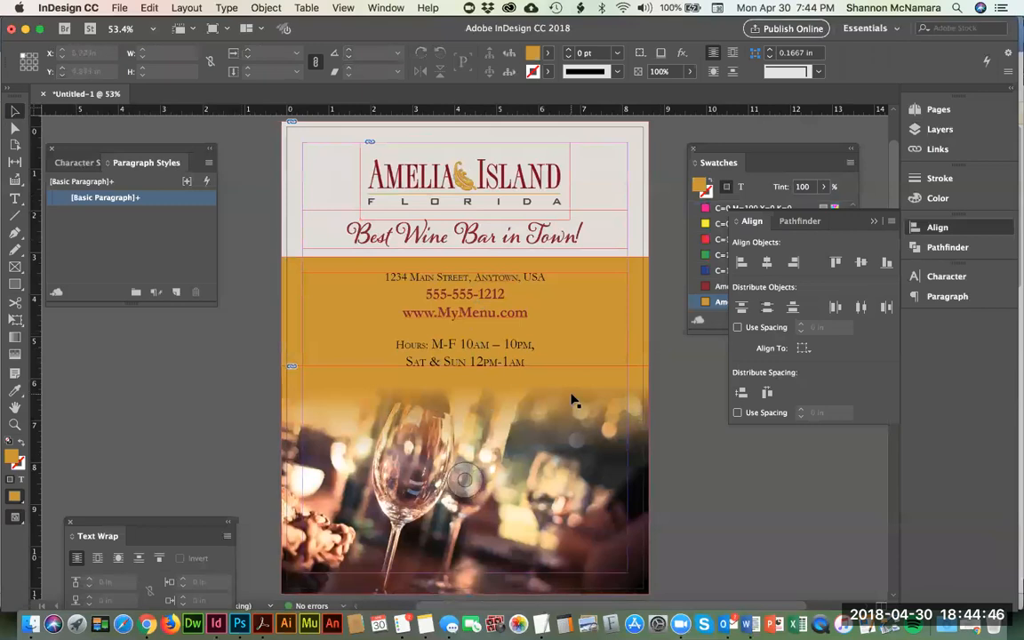
Step: Try other tints of Amelia Island Gold on the gold rectangle and return the tint to 100%
{"action": "left_click", "coordinate": [297, 266]}
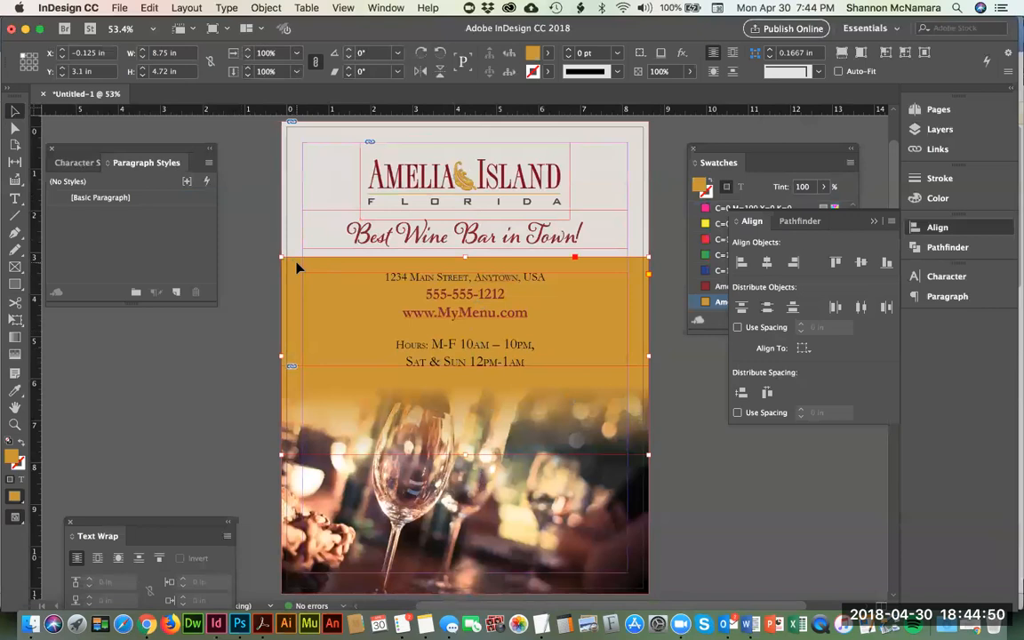
{"action": "left_click", "coordinate": [785, 153]}
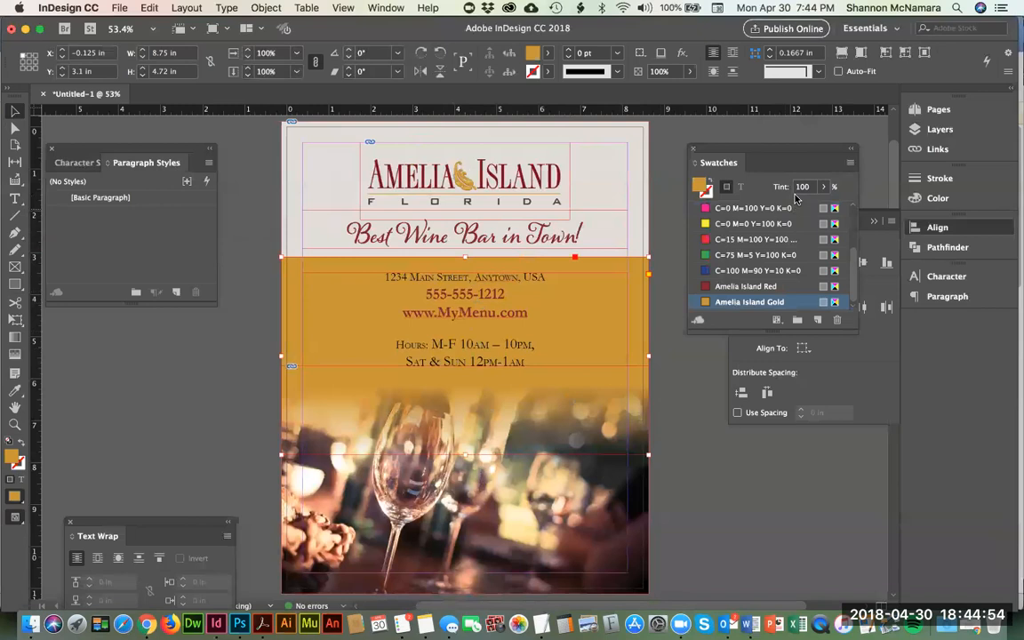
{"action": "left_click", "coordinate": [824, 187]}
{"action": "left_click_drag", "start_coordinate": [825, 209], "coordinate": [855, 207]}
{"action": "left_click", "coordinate": [272, 282]}
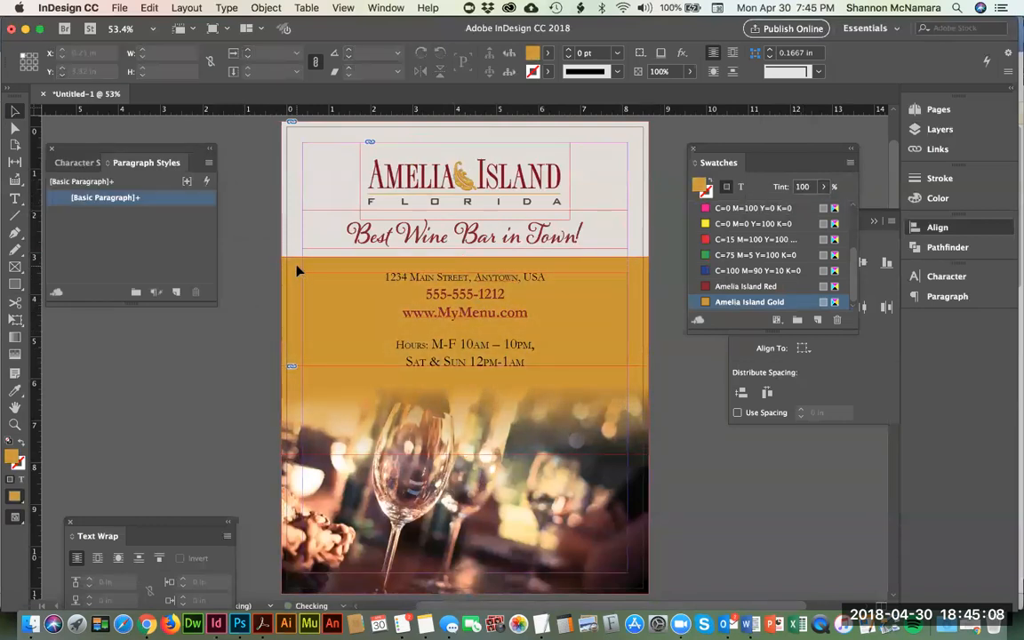
Step: Set the gold rectangle's opacity to 60% and deselect it
{"action": "left_click", "coordinate": [297, 269]}
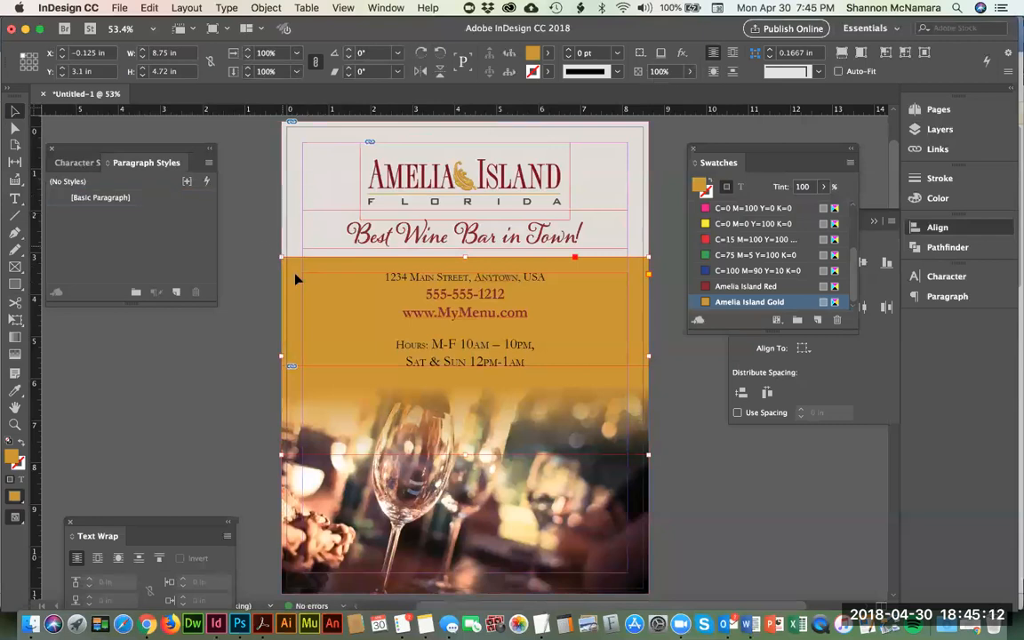
{"action": "left_click", "coordinate": [690, 71]}
{"action": "left_click_drag", "start_coordinate": [690, 92], "coordinate": [661, 92]}
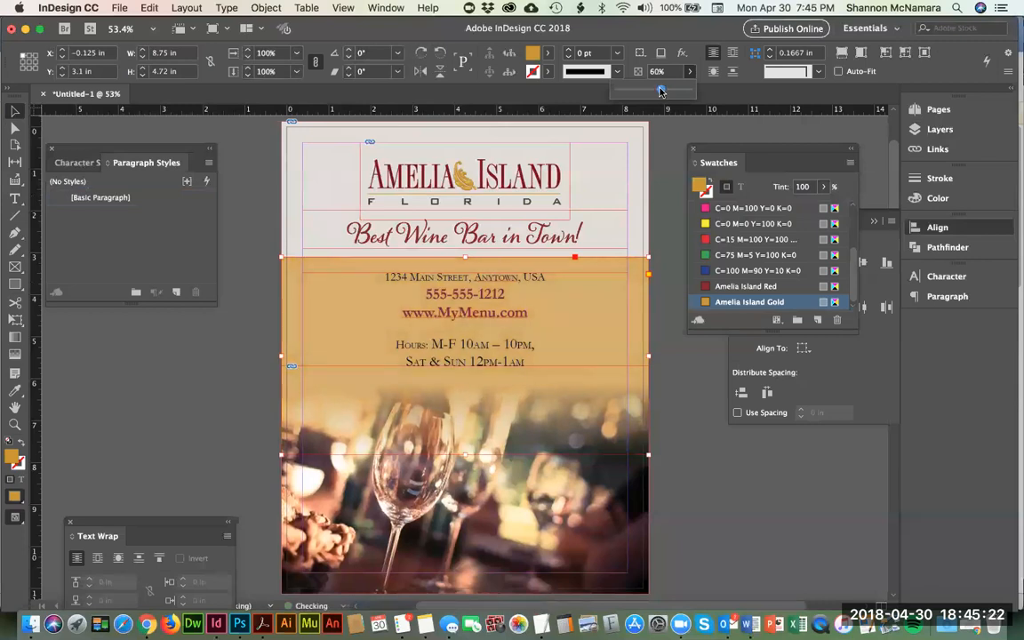
{"action": "left_click", "coordinate": [211, 306]}
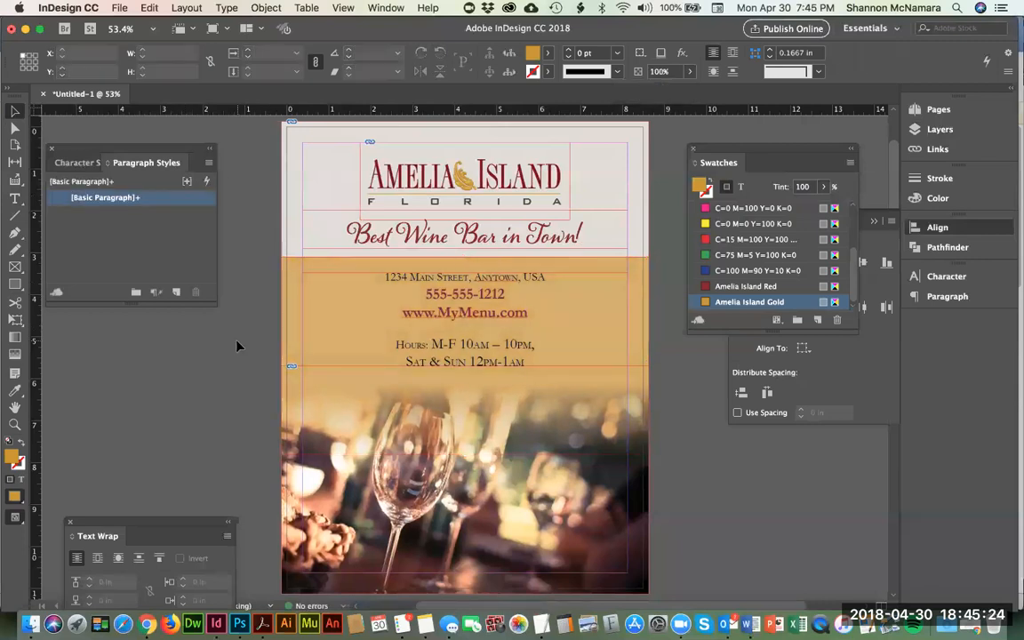
Step: Examine the semi-transparent gold rectangle up close, from its upper left corner across to the opening hours text
{"action": "key", "text": "z"}
{"action": "left_click_drag", "start_coordinate": [279, 237], "coordinate": [366, 330]}
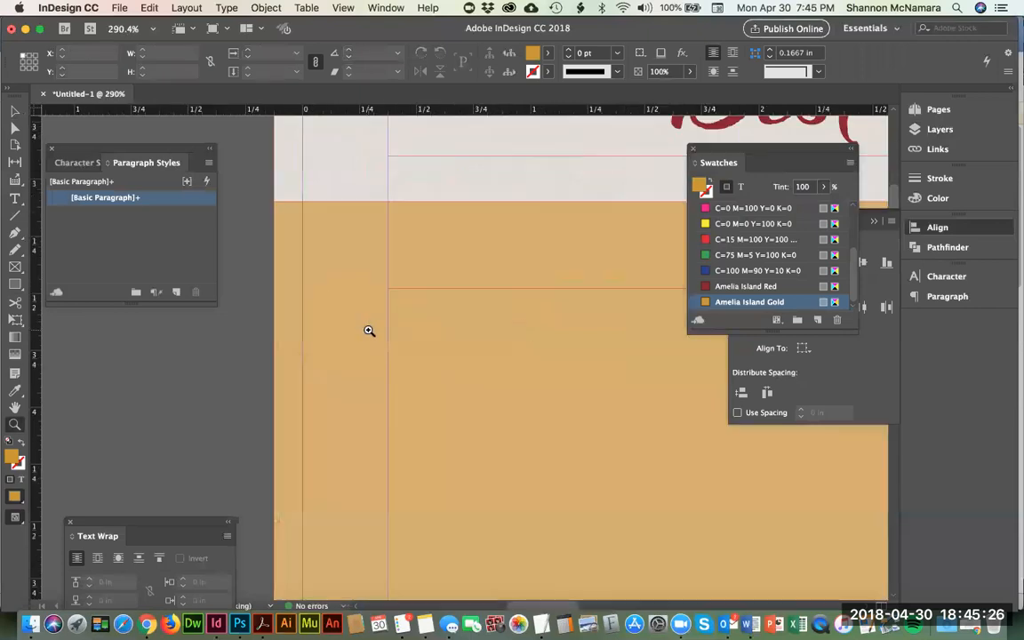
{"action": "scroll", "coordinate": [518, 437], "scroll_direction": "down", "scroll_amount": 10}
{"action": "scroll", "coordinate": [518, 438], "scroll_direction": "right", "scroll_amount": 6}
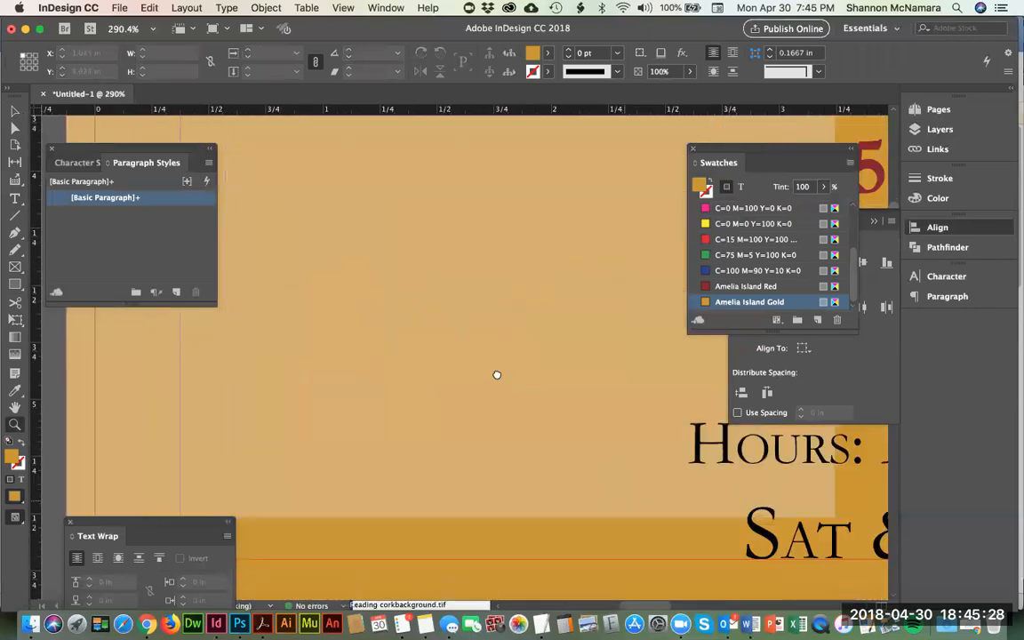
{"action": "scroll", "coordinate": [527, 452], "scroll_direction": "down", "scroll_amount": 2}
{"action": "scroll", "coordinate": [527, 452], "scroll_direction": "right", "scroll_amount": 5}
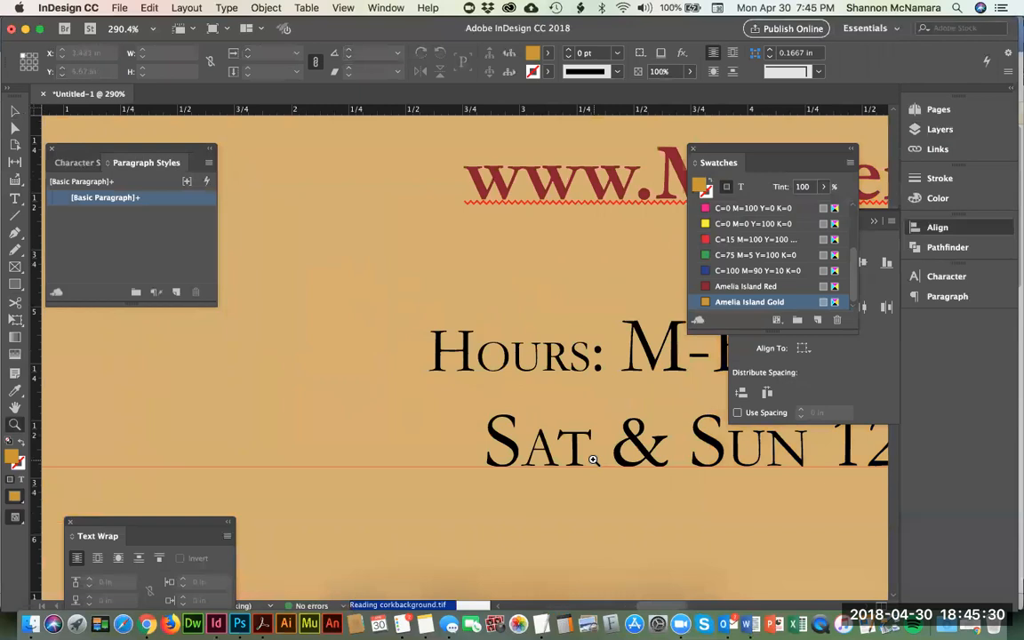
{"action": "key", "text": "super+0"}
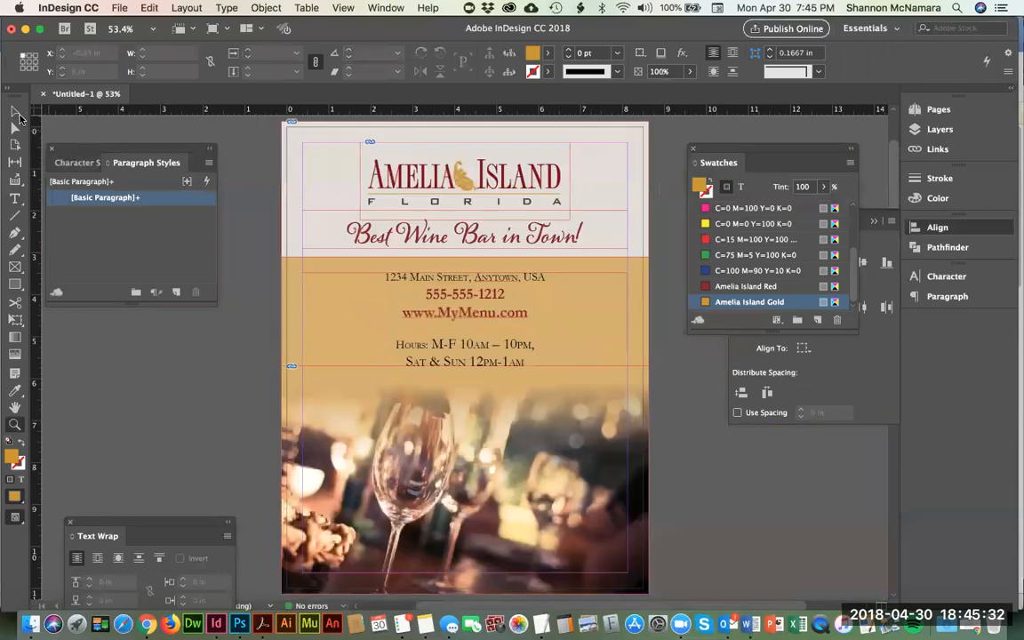
Step: Switch to the Week 1 assignment page in Chrome and copy the required file name DES105_Assignment1_YourLastName
{"action": "key", "text": "v"}
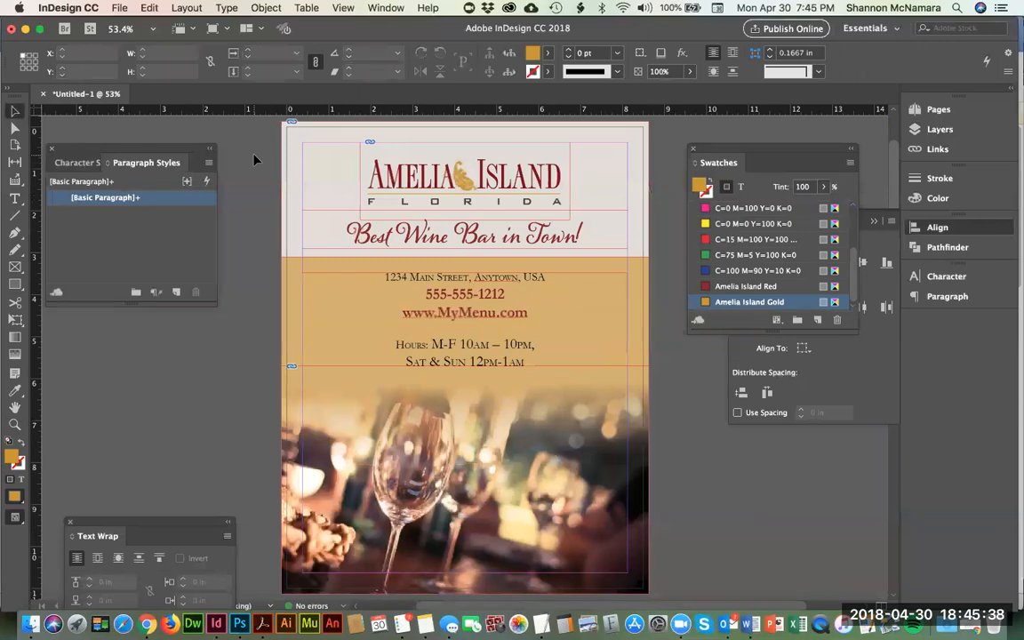
{"action": "key", "text": "super+Tab"}
{"action": "key", "text": "super+Tab"}
{"action": "key", "text": "super+Tab"}
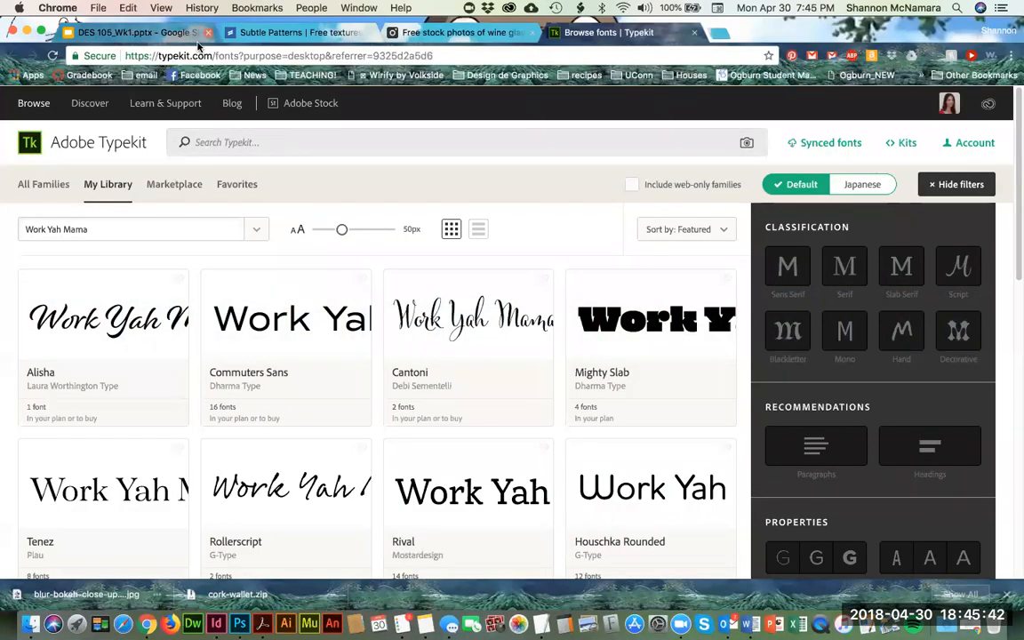
{"action": "key", "text": "super+grave"}
{"action": "scroll", "coordinate": [473, 388], "scroll_direction": "down", "scroll_amount": 1}
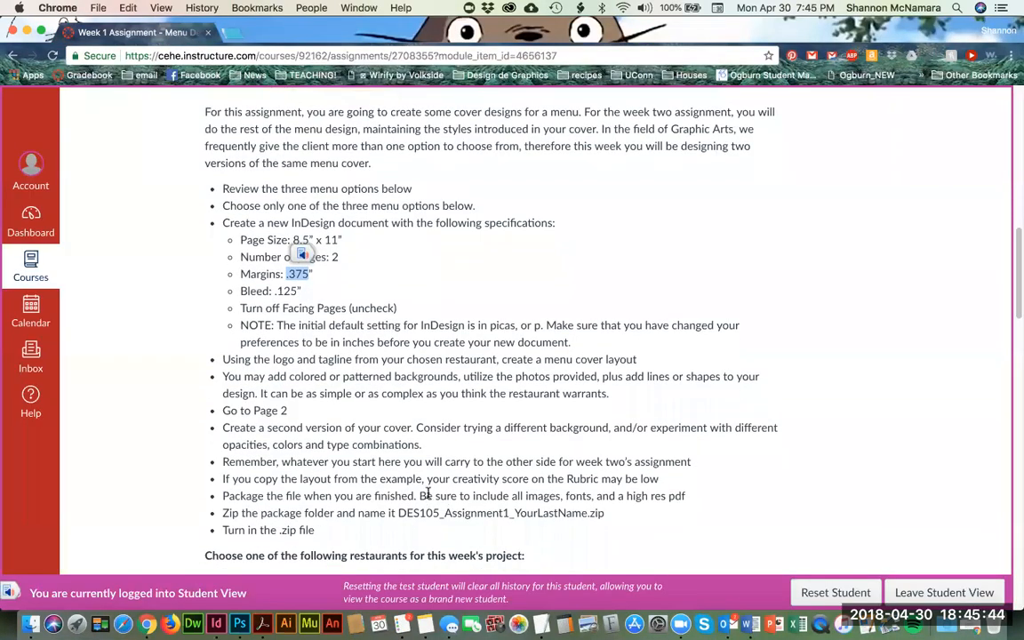
{"action": "left_click_drag", "start_coordinate": [398, 514], "coordinate": [587, 514]}
{"action": "key", "text": "super+c"}
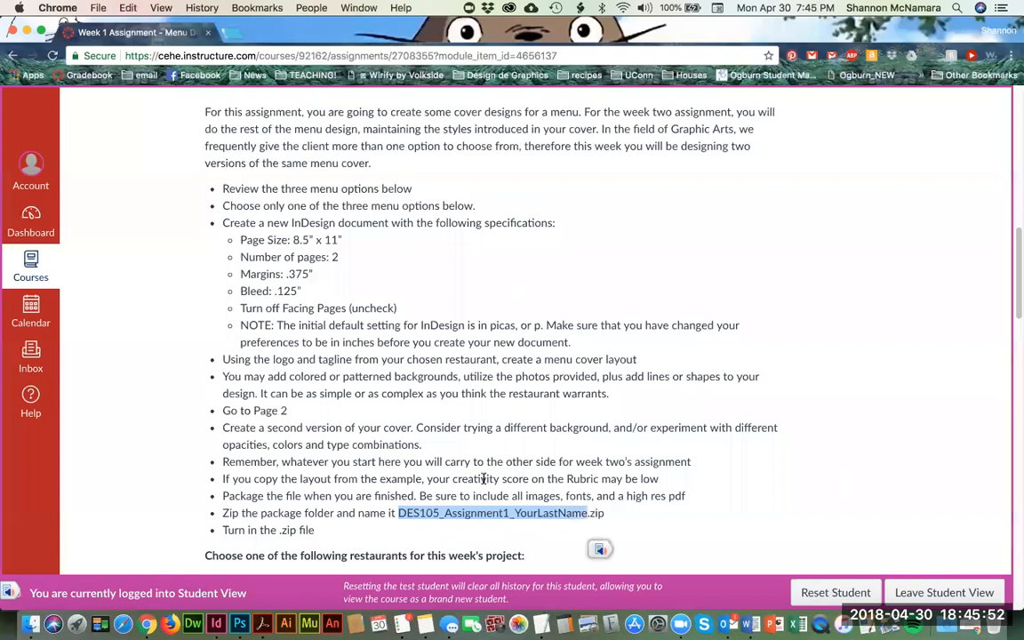
Step: Return to InDesign and start saving the document into College America_Independence University > Mod 5 > DES105 > Week 1 > assignment_instructor > MY ASSIGNMENT
{"action": "key", "text": "super+Tab"}
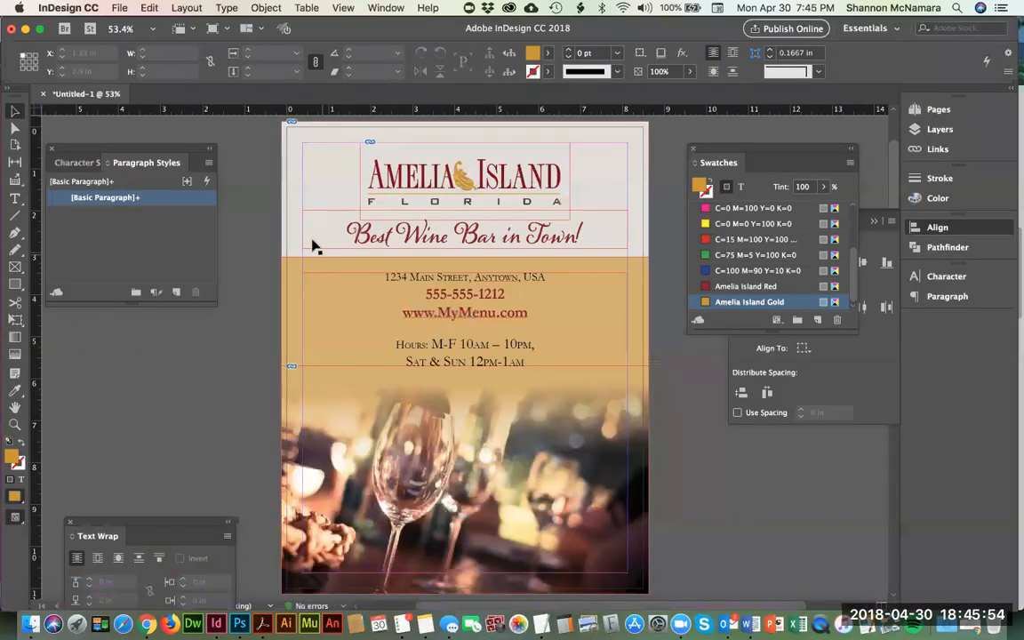
{"action": "left_click", "coordinate": [116, 8]}
{"action": "left_click", "coordinate": [145, 116]}
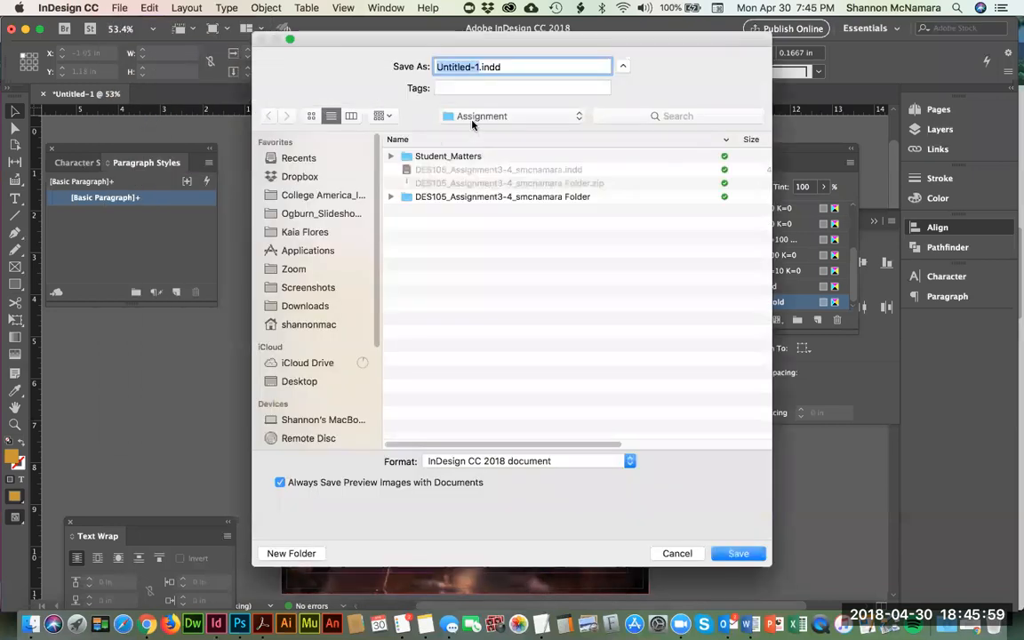
{"action": "left_click", "coordinate": [472, 122]}
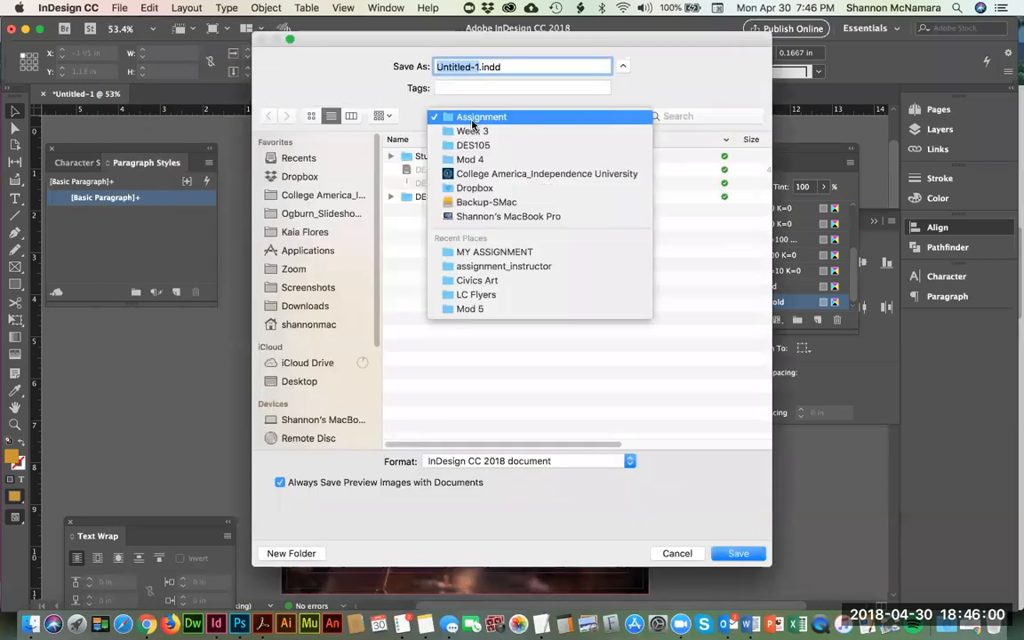
{"action": "left_click", "coordinate": [483, 174]}
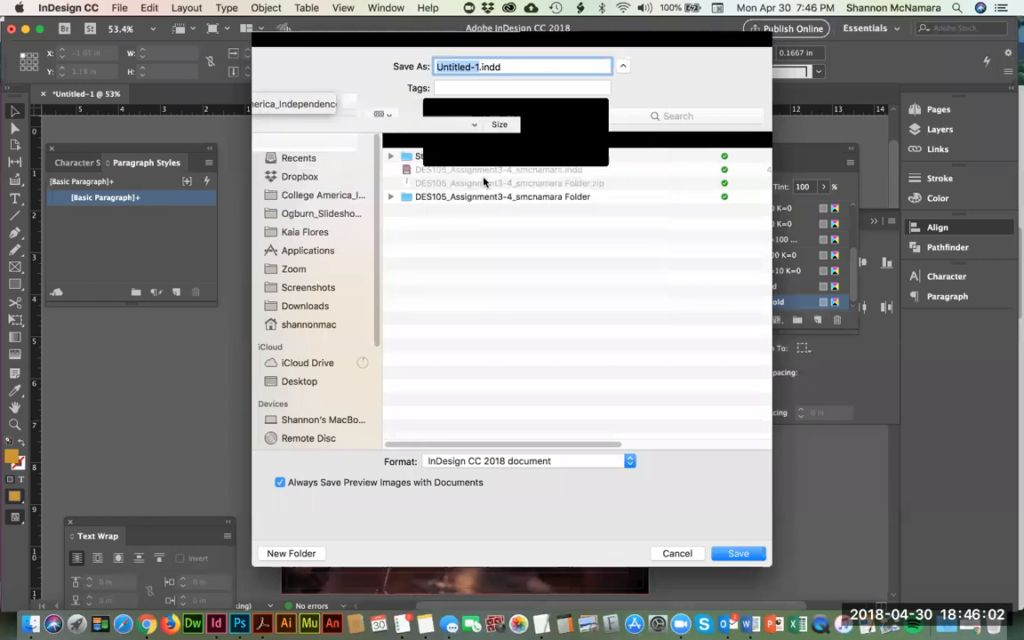
{"action": "left_click", "coordinate": [437, 197]}
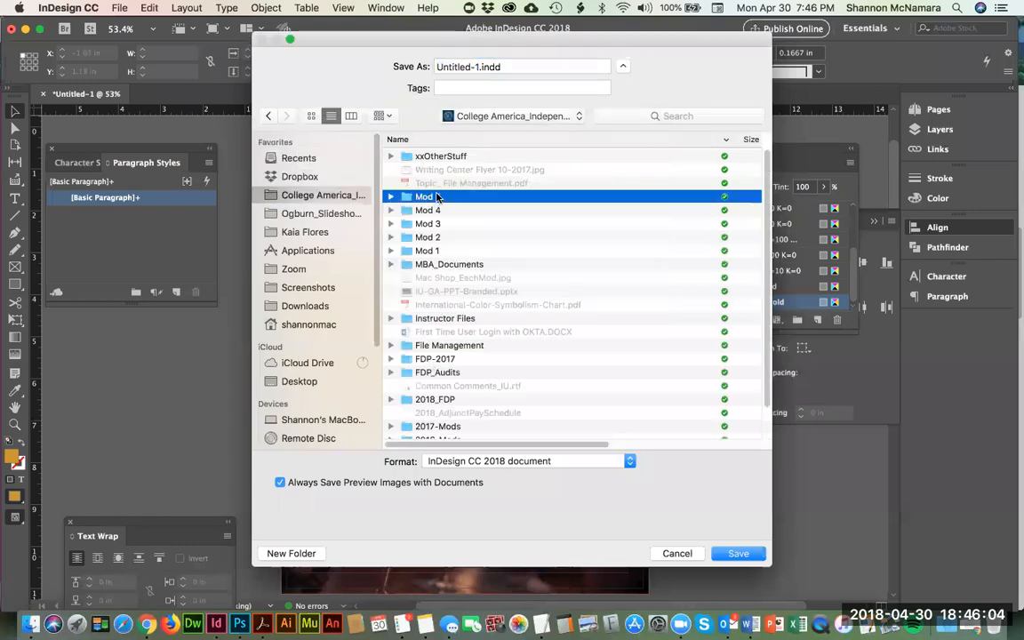
{"action": "double_click", "coordinate": [437, 198]}
{"action": "double_click", "coordinate": [427, 157]}
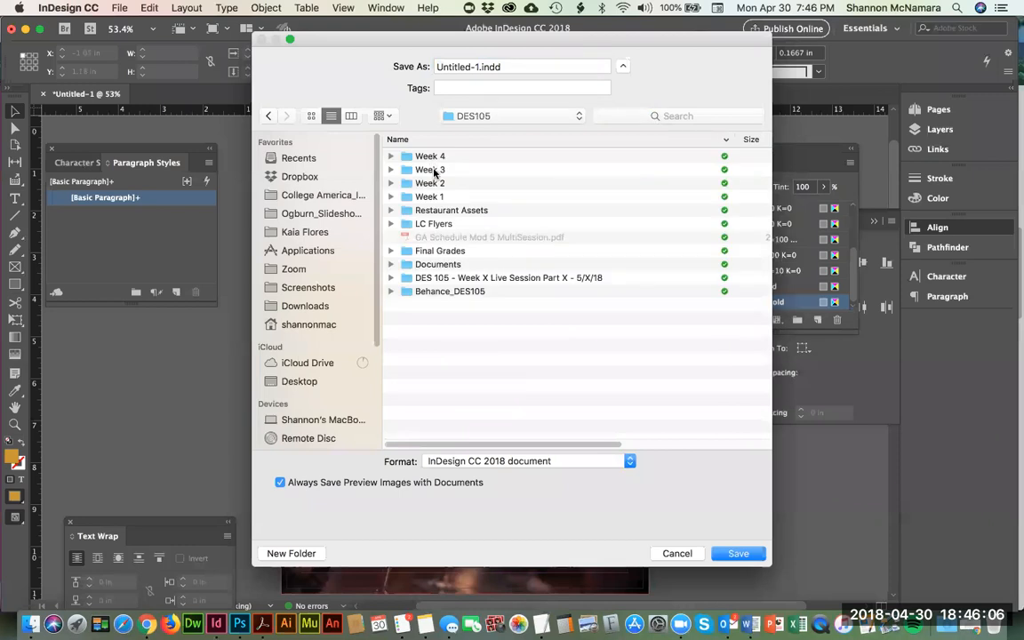
{"action": "double_click", "coordinate": [432, 196]}
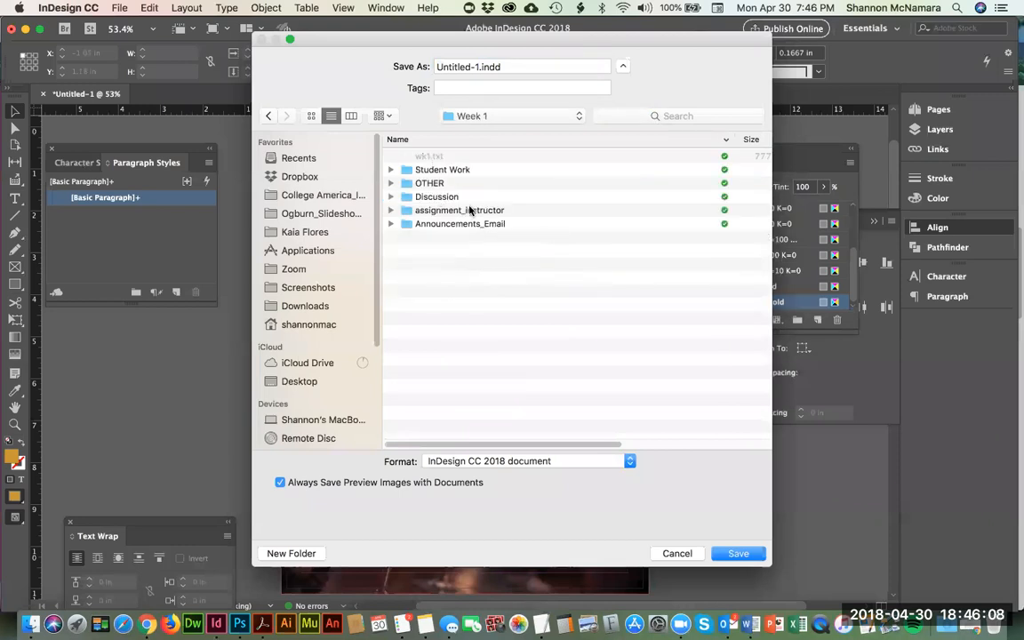
{"action": "double_click", "coordinate": [454, 211]}
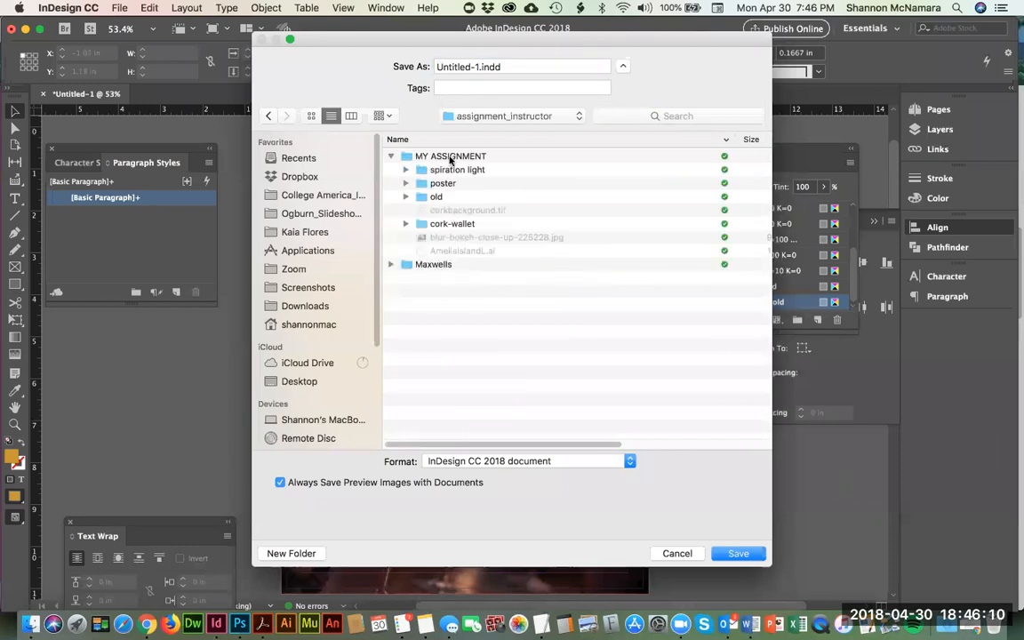
{"action": "double_click", "coordinate": [451, 157]}
Step: Name the file with the copied DES105_Assignment1_ name, replacing YourLastName with the author's first initial and last name, and save it
{"action": "left_click", "coordinate": [477, 71]}
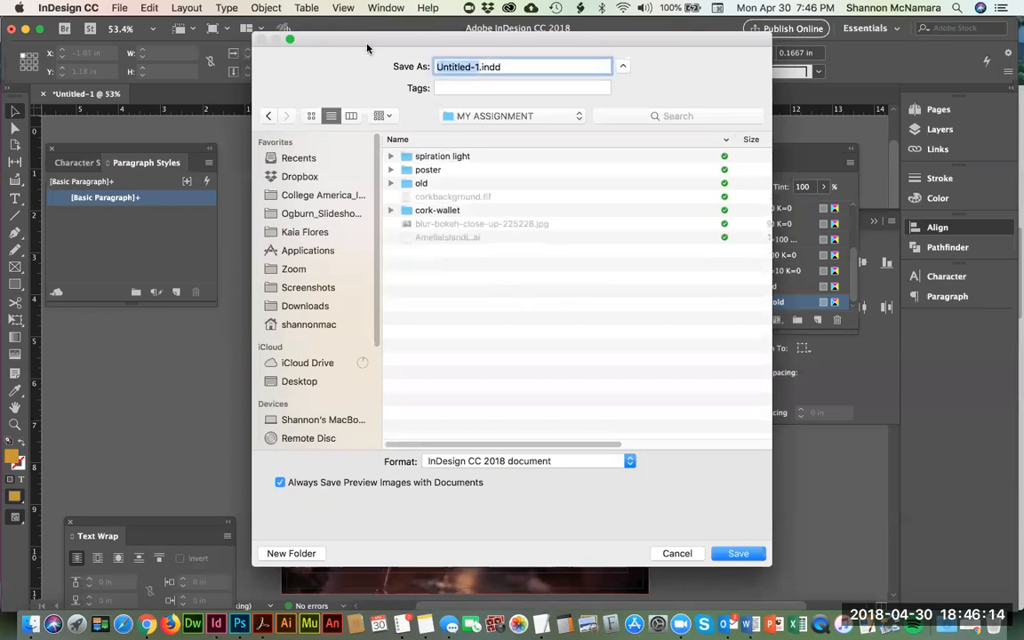
{"action": "key", "text": "super+v"}
{"action": "left_click", "coordinate": [532, 66], "text": "shift"}
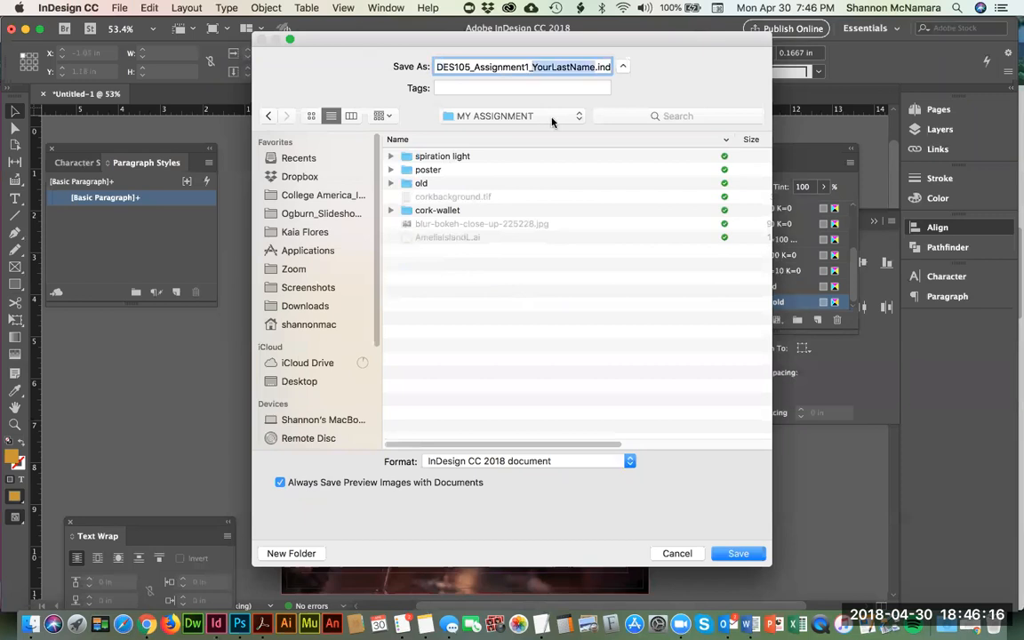
{"action": "type", "text": "S"}
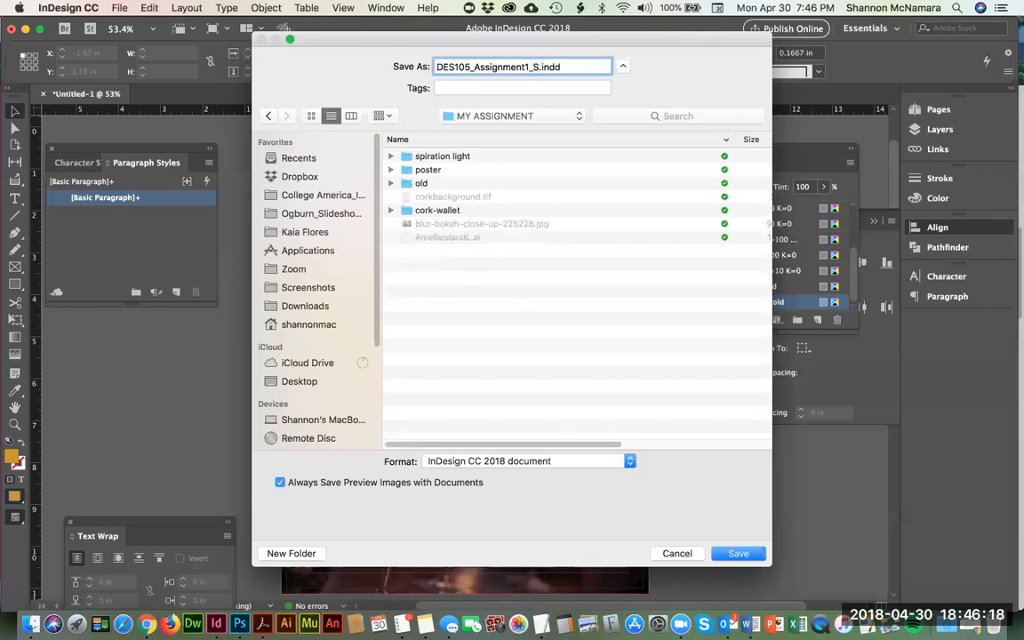
{"action": "type", "text": "McNamara"}
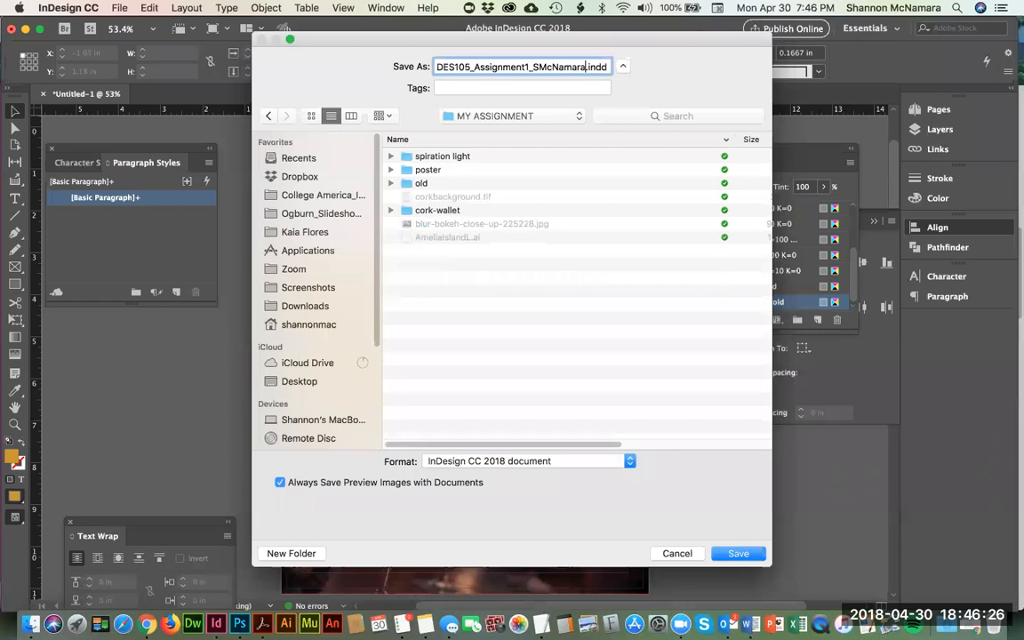
{"action": "key", "text": "Return"}
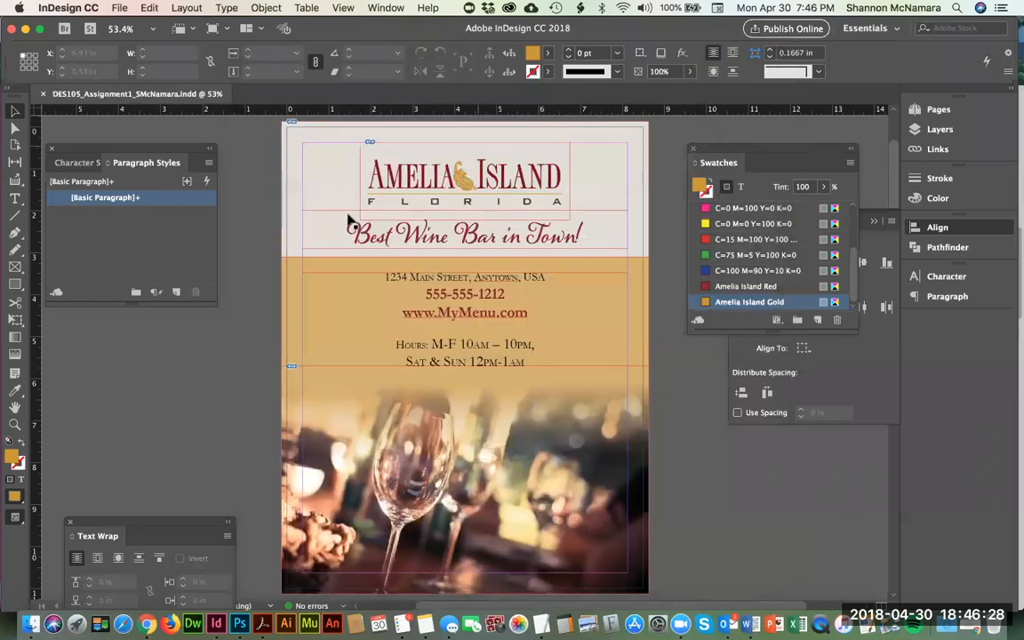
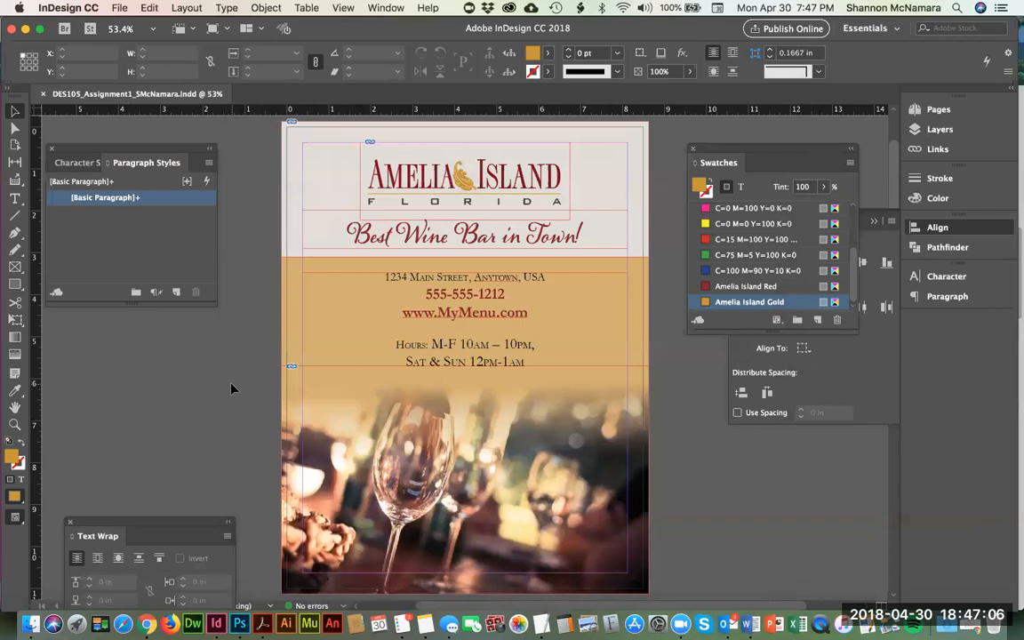
Step: Start a PDF export with the High Quality Print preset, keeping the document's file name and the MY ASSIGNMENT folder
{"action": "left_click", "coordinate": [118, 8]}
{"action": "mouse_move", "coordinate": [157, 237]}
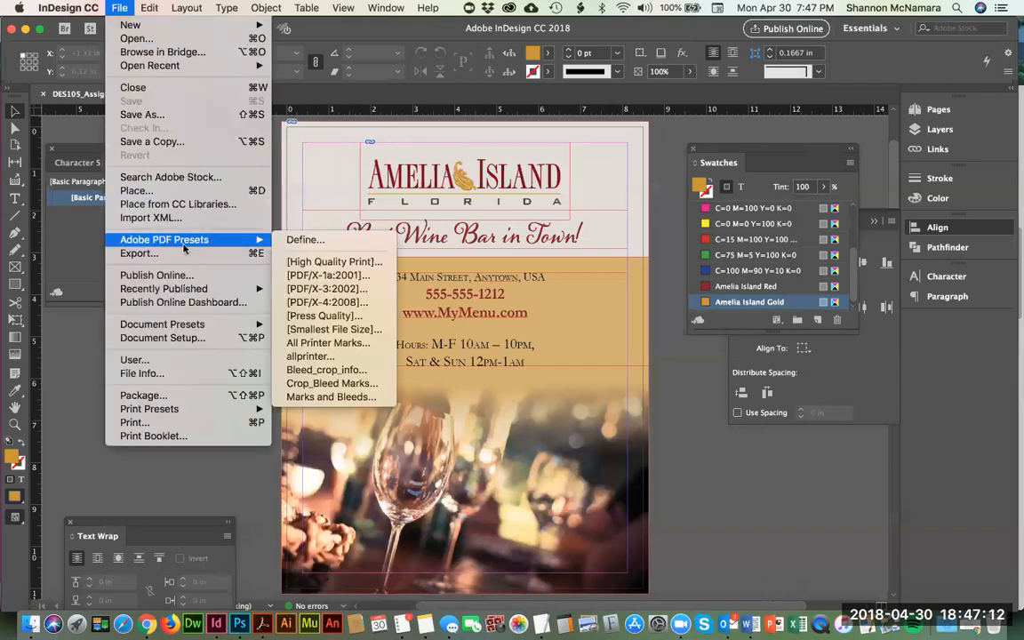
{"action": "left_click", "coordinate": [329, 262]}
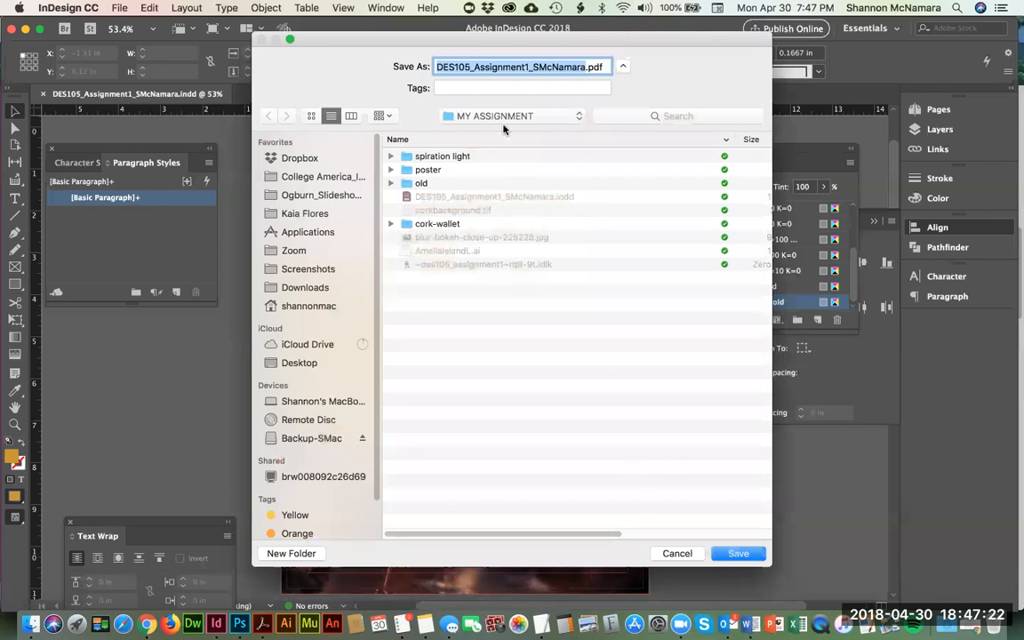
{"action": "left_click", "coordinate": [739, 557]}
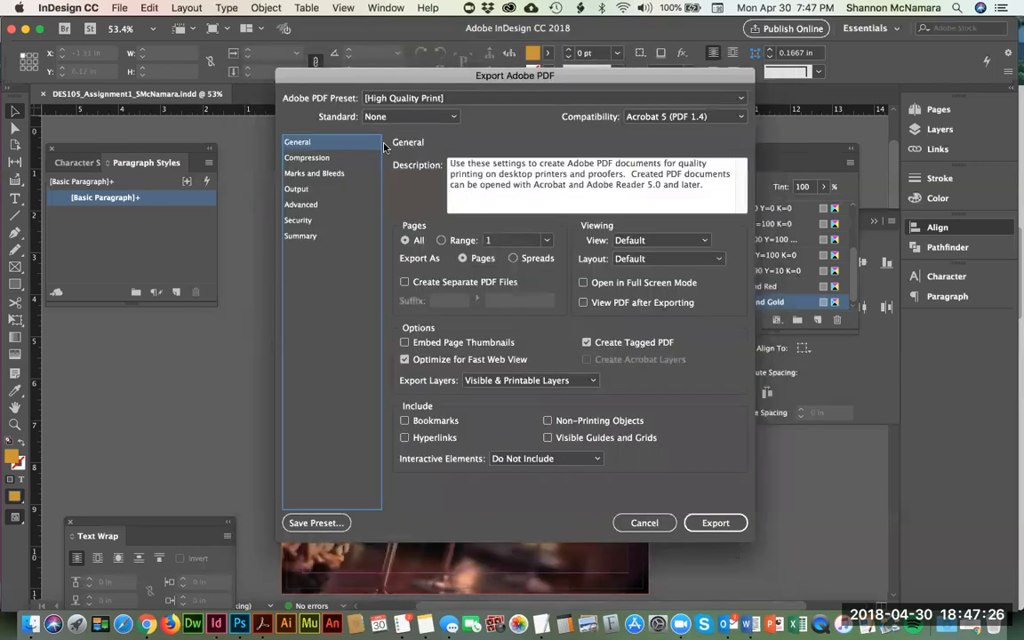
Step: Include all printer's marks in the PDF and use the document bleed settings
{"action": "left_click", "coordinate": [310, 175]}
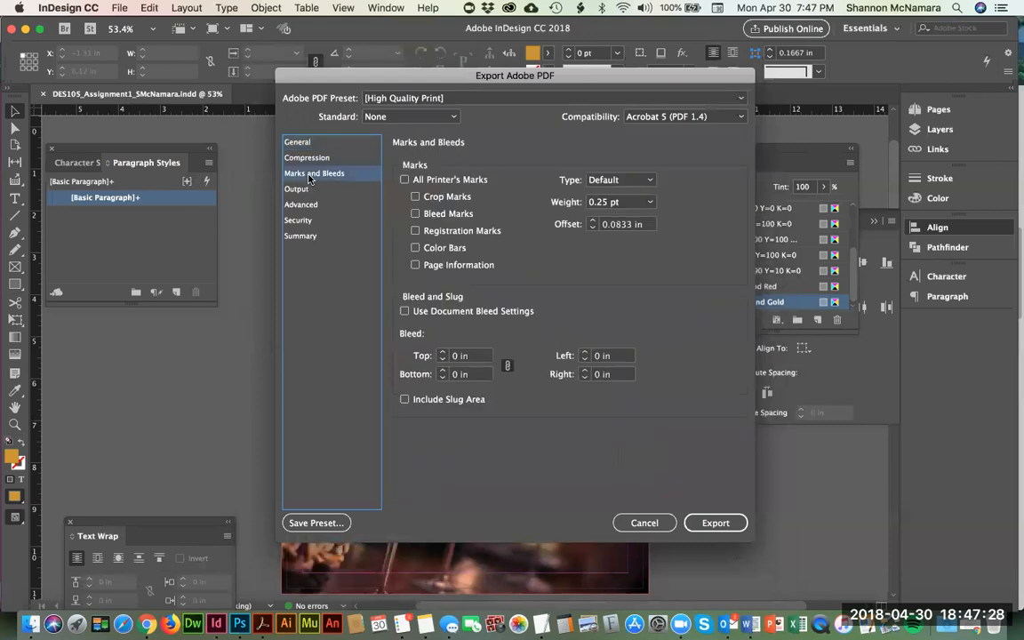
{"action": "left_click", "coordinate": [404, 180]}
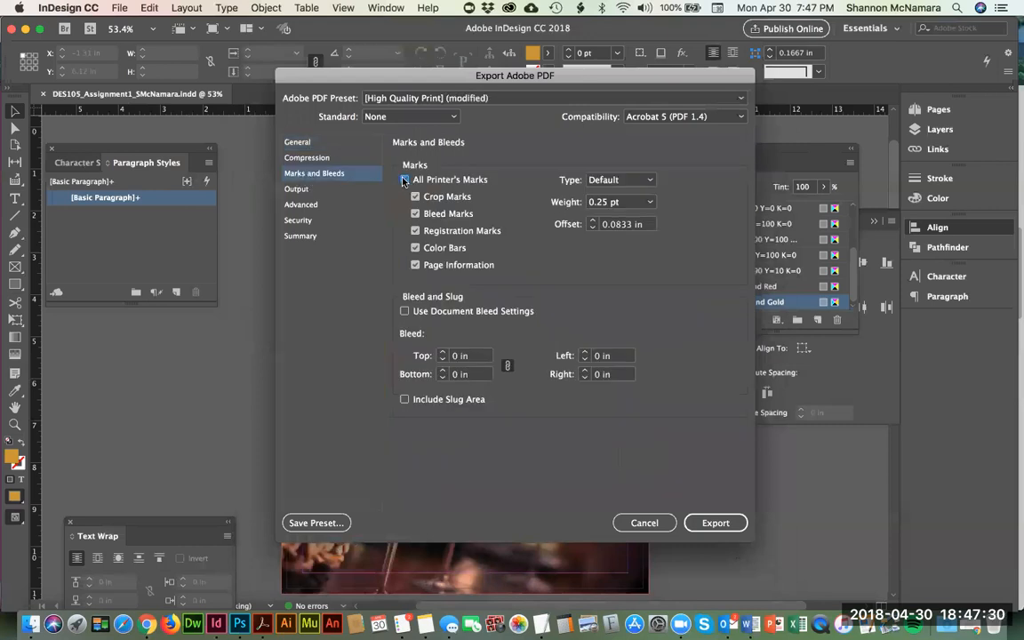
{"action": "left_click", "coordinate": [406, 313]}
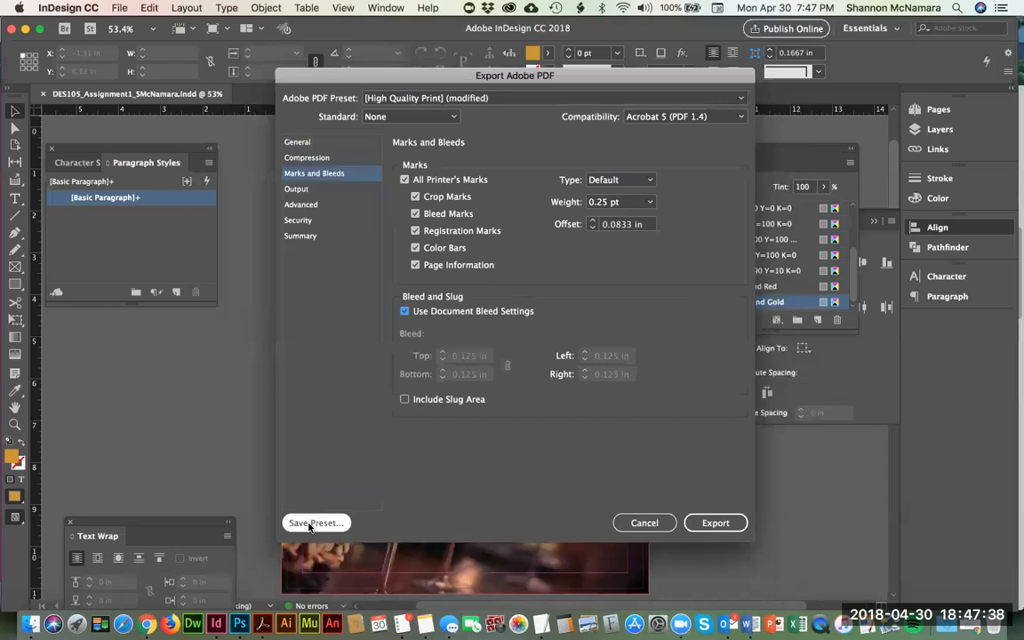
{"action": "left_click", "coordinate": [308, 524]}
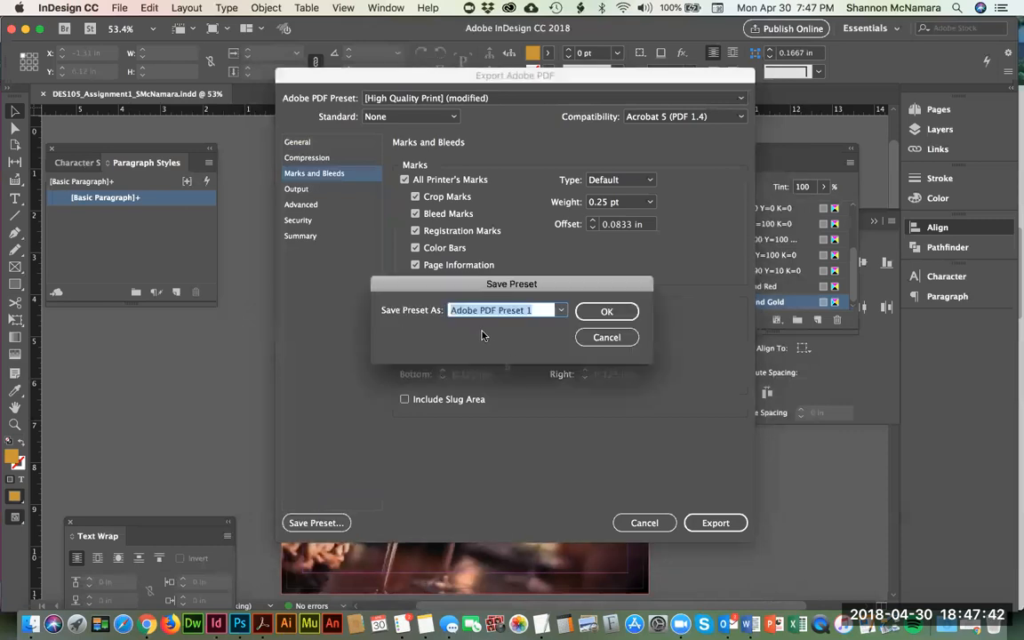
{"action": "type", "text": "MAkr"}
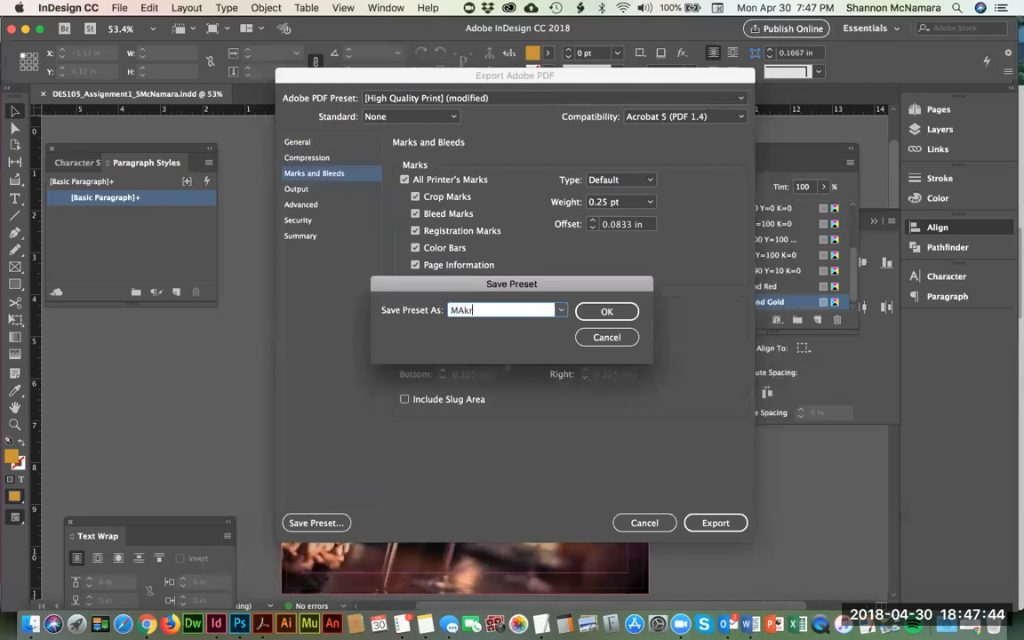
{"action": "key", "text": "BackSpace"}
{"action": "key", "text": "BackSpace"}
{"action": "type", "text": "arks&Bleeds"}
{"action": "left_click", "coordinate": [562, 310]}
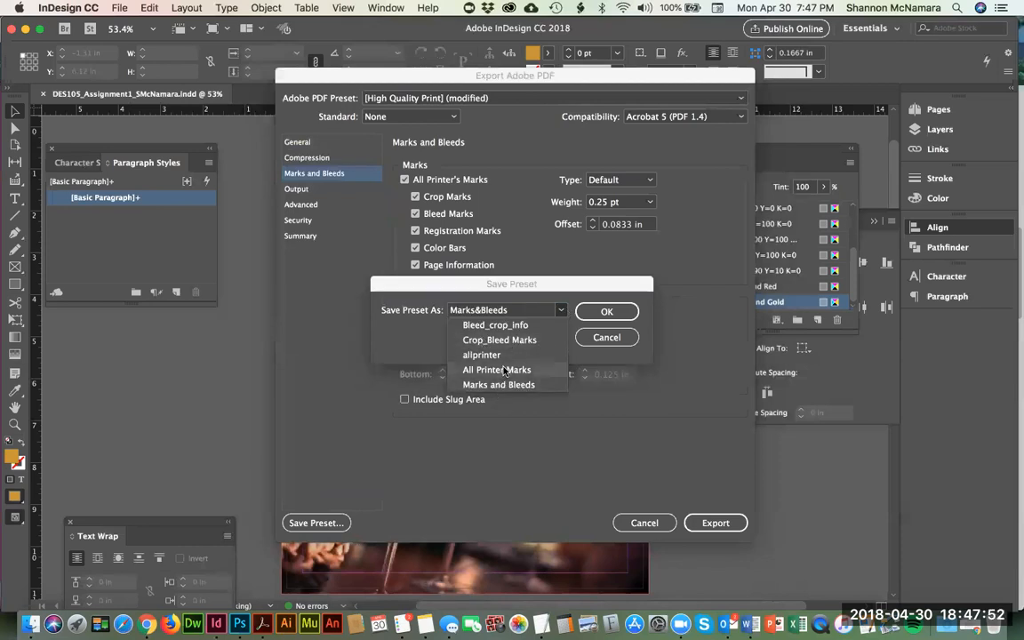
{"action": "left_click", "coordinate": [394, 337]}
{"action": "left_click", "coordinate": [608, 337]}
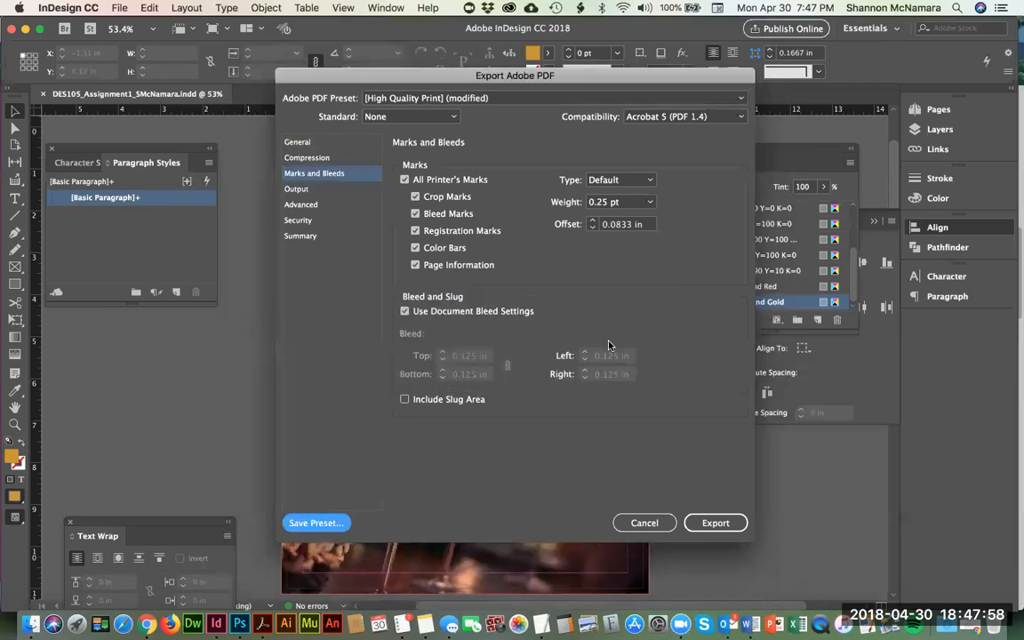
Step: Export the PDF and open it in Acrobat from the MY ASSIGNMENT folder in Finder
{"action": "left_click", "coordinate": [715, 524]}
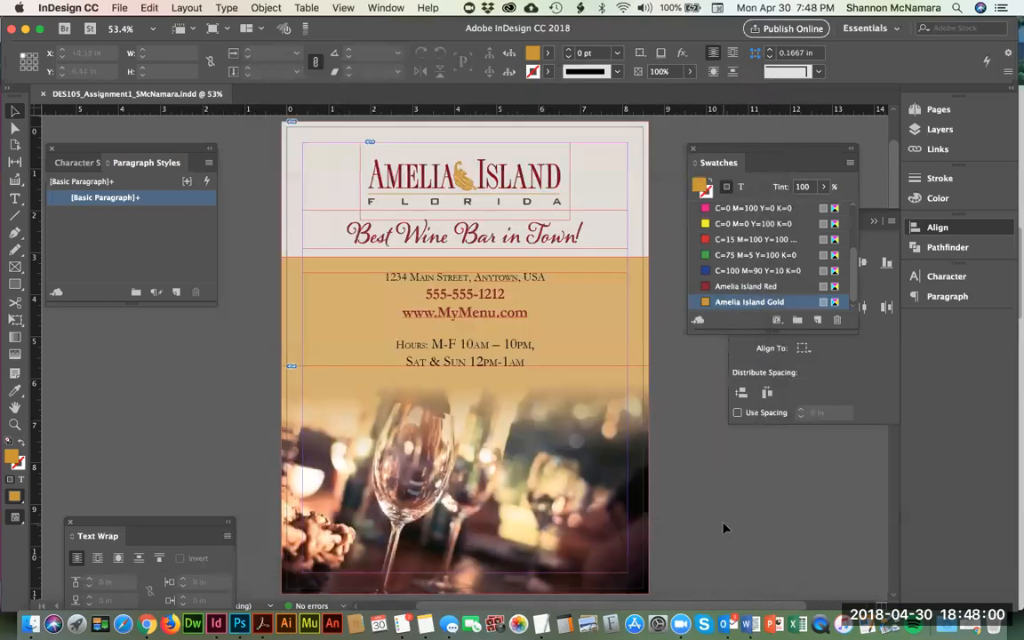
{"action": "left_click", "coordinate": [25, 623]}
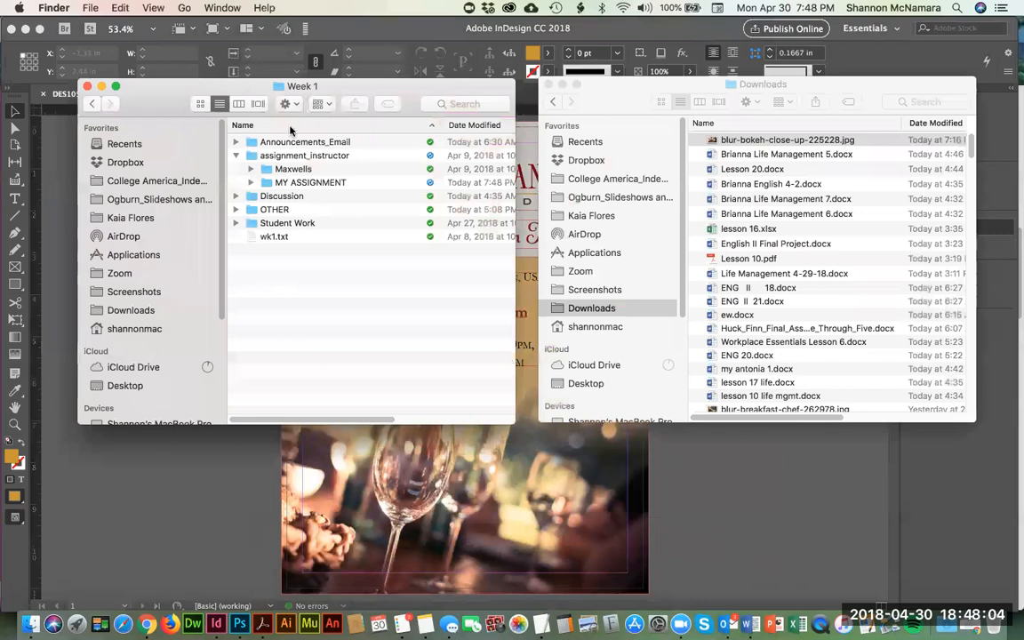
{"action": "left_click", "coordinate": [291, 156]}
{"action": "key", "text": "Down"}
{"action": "key", "text": "Down"}
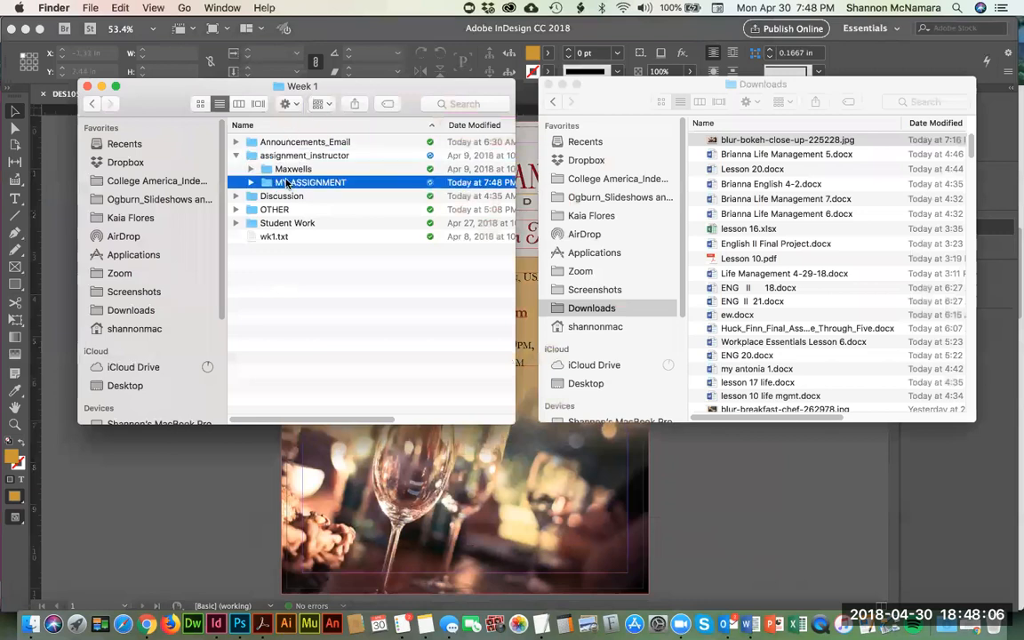
{"action": "key", "text": "super+Down"}
{"action": "left_click", "coordinate": [235, 183]}
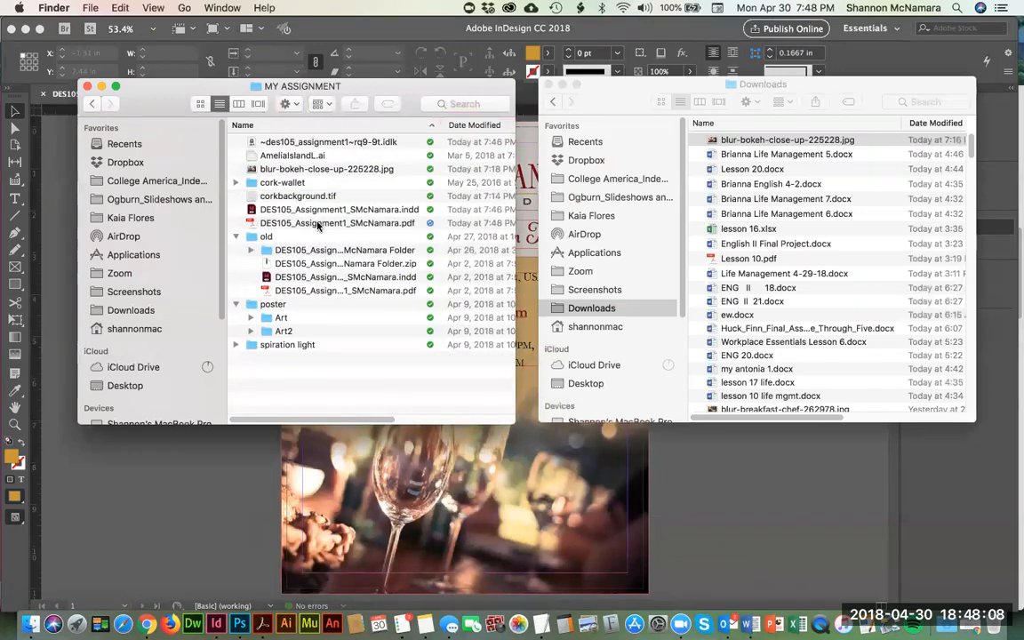
{"action": "double_click", "coordinate": [329, 224]}
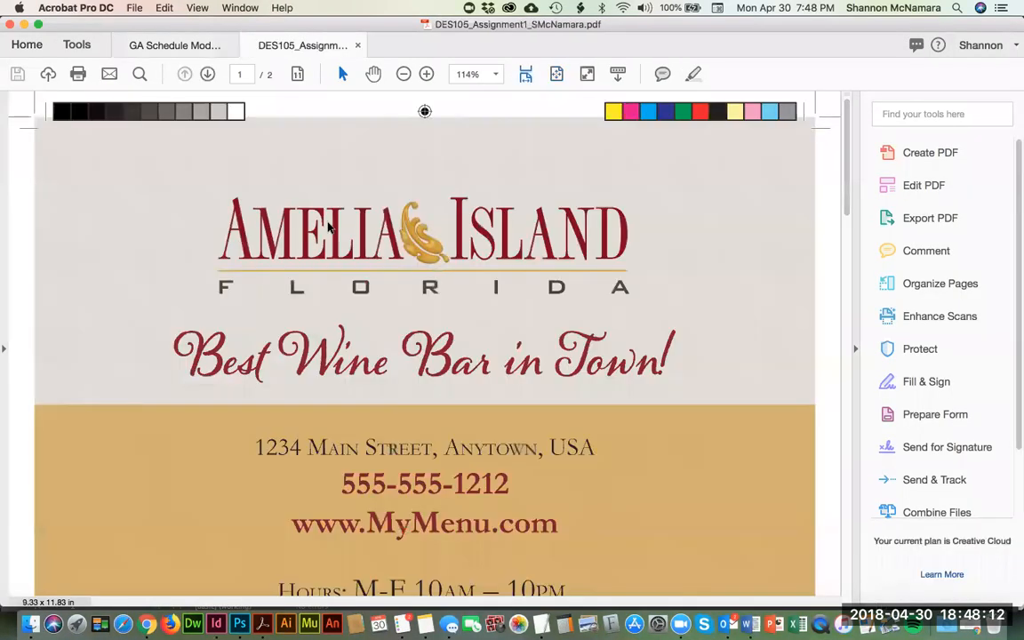
Step: Examine the exported PDF's crop marks, bleed, color bars and page information up close, and view both full pages
{"action": "key", "text": "super+0"}
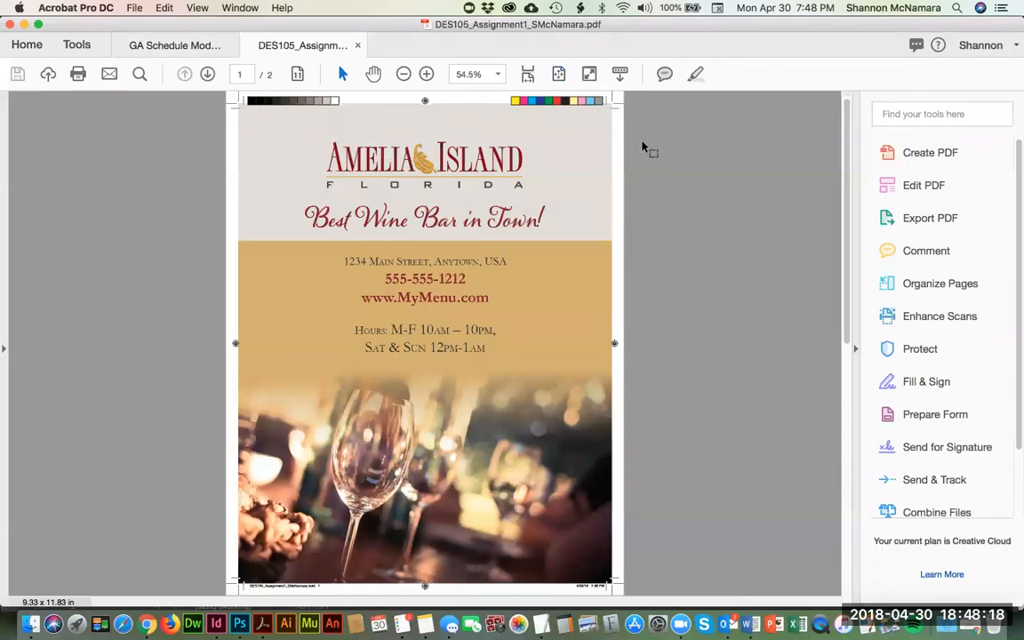
{"action": "key", "text": "super+plus"}
{"action": "key", "text": "super+plus"}
{"action": "key", "text": "super+plus"}
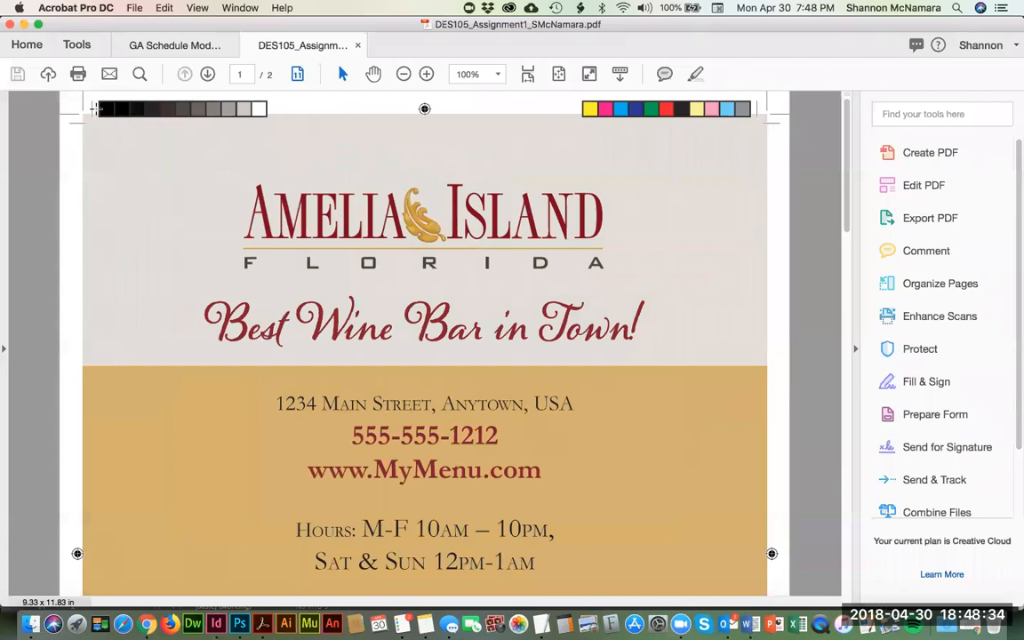
{"action": "scroll", "coordinate": [113, 227], "scroll_direction": "down", "scroll_amount": 5}
{"action": "scroll", "coordinate": [113, 227], "scroll_direction": "down", "scroll_amount": 10}
{"action": "scroll", "coordinate": [112, 270], "scroll_direction": "up", "scroll_amount": 10}
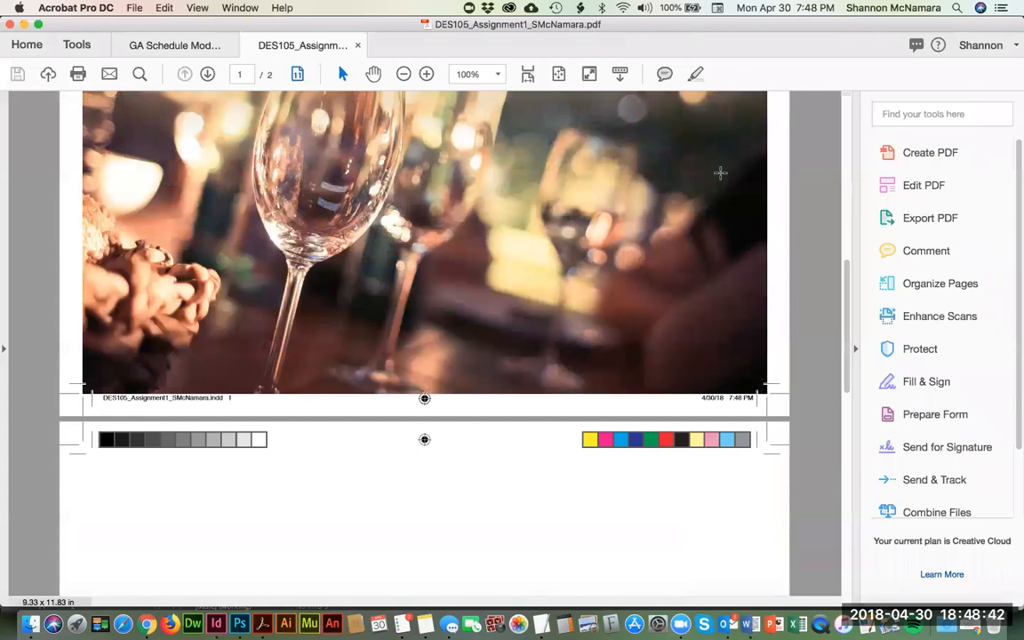
{"action": "scroll", "coordinate": [382, 240], "scroll_direction": "up", "scroll_amount": 10}
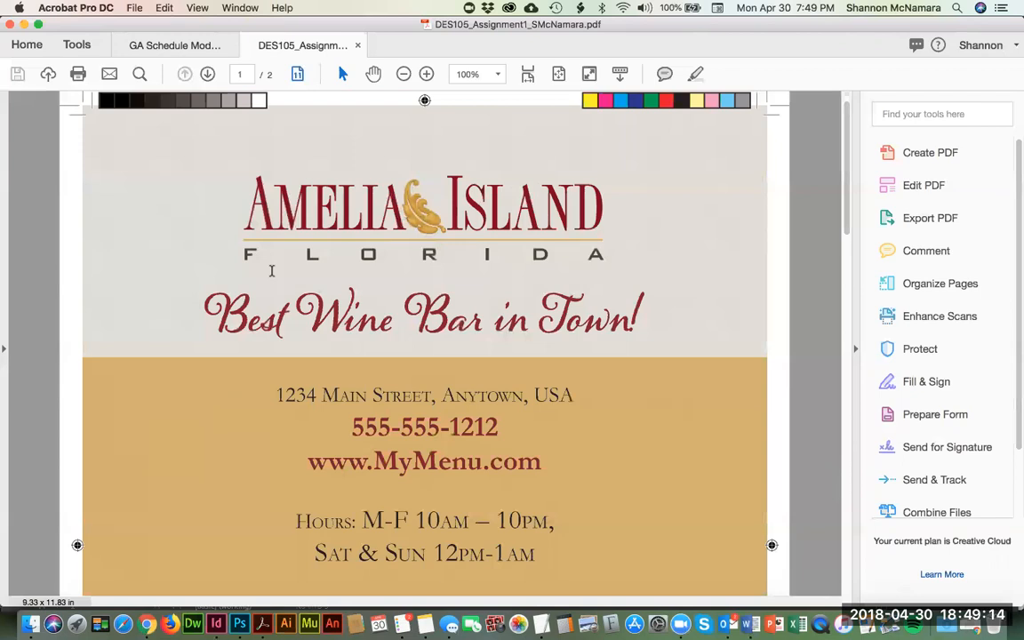
{"action": "key", "text": "super+0"}
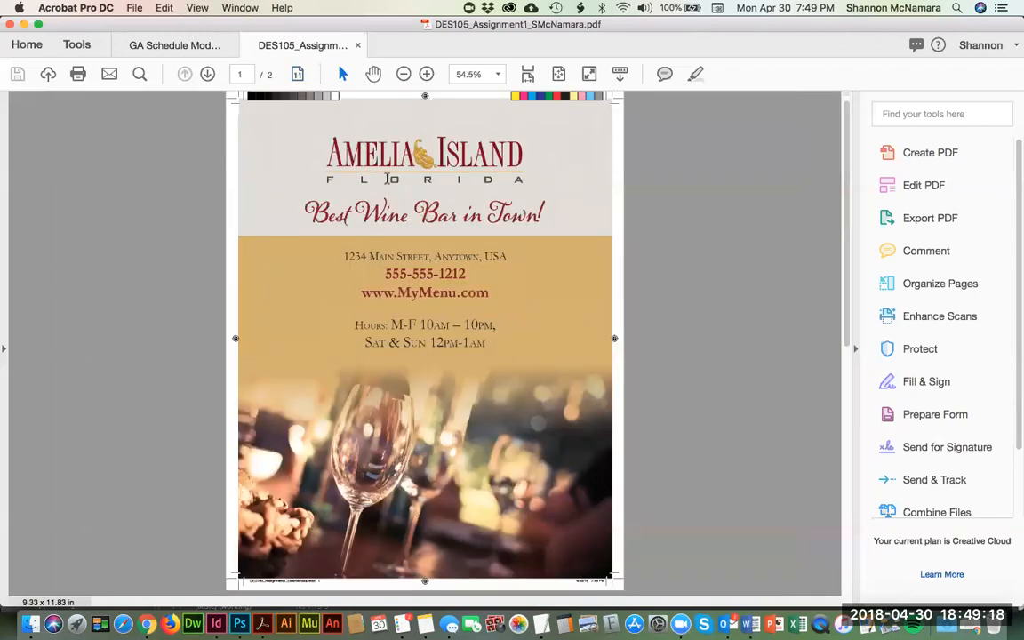
{"action": "scroll", "coordinate": [384, 230], "scroll_direction": "down", "scroll_amount": 5}
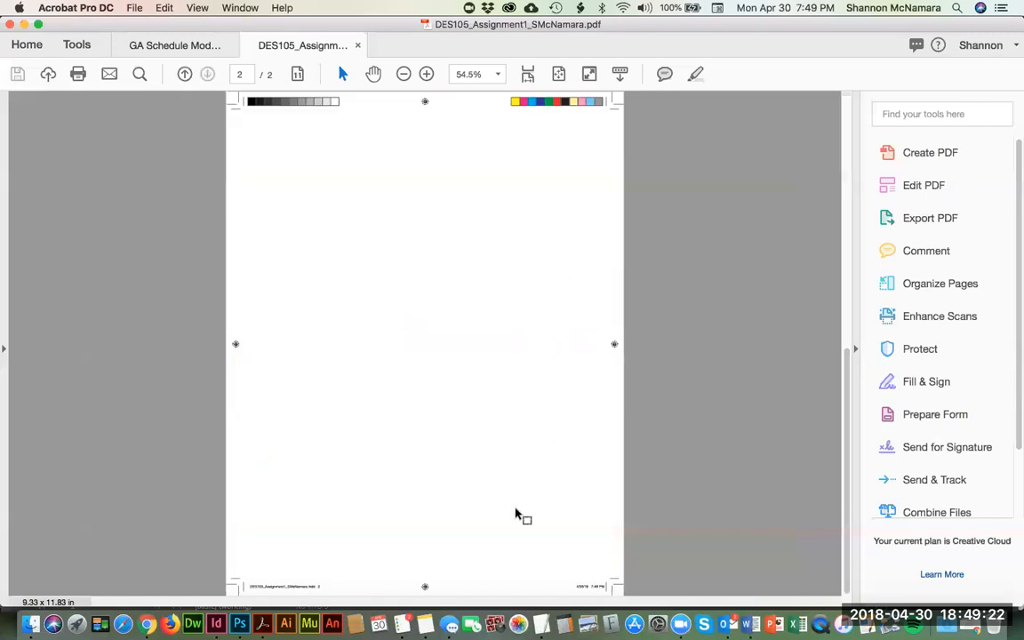
{"action": "scroll", "coordinate": [596, 571], "scroll_direction": "up", "scroll_amount": 5}
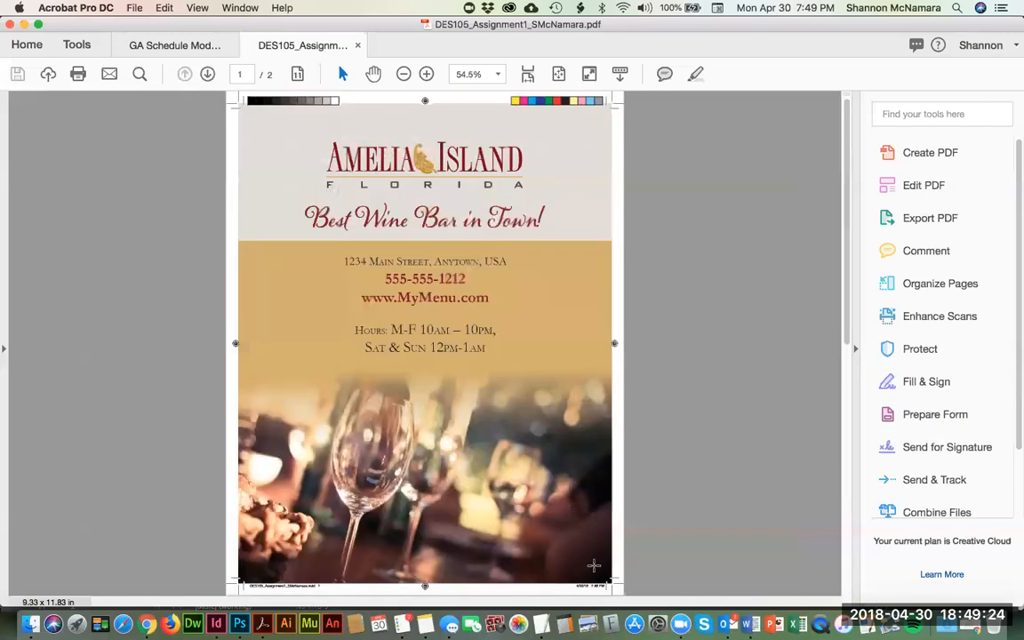
Step: Close the exported assignment PDF and switch back to InDesign
{"action": "left_click", "coordinate": [359, 46]}
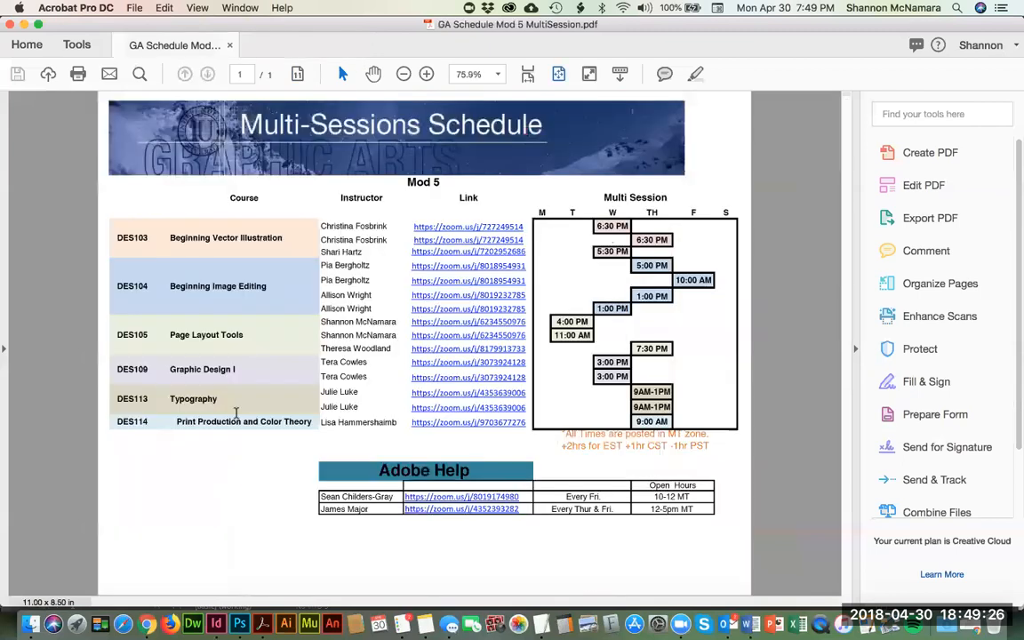
{"action": "key", "text": "super+Tab"}
{"action": "key", "text": "super+Tab"}
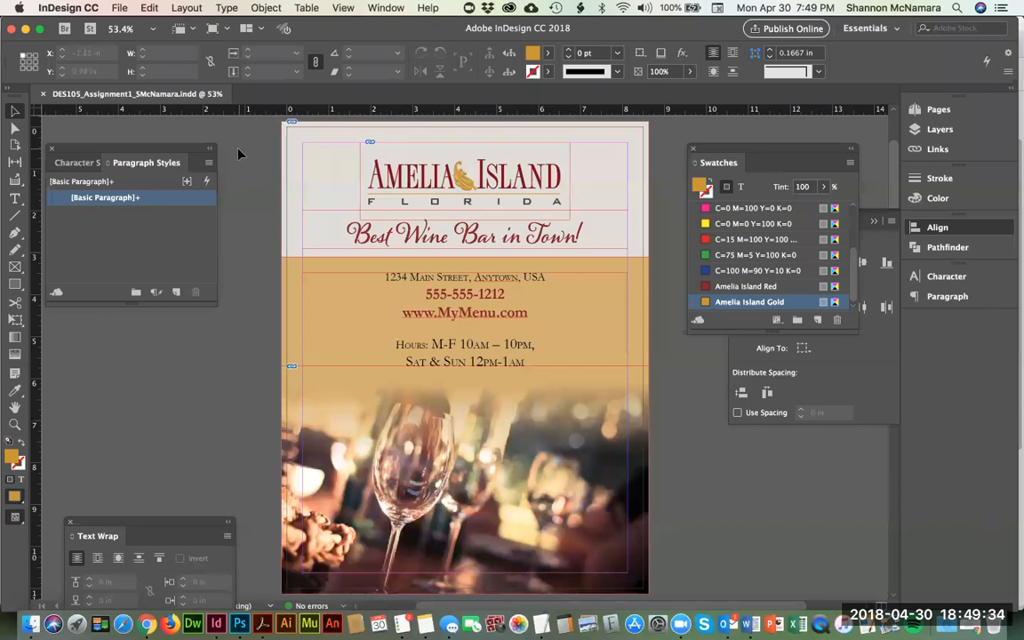
Step: Start packaging the document and review its fonts, links and images, colors and inks, print settings and external plug-ins
{"action": "left_click", "coordinate": [116, 8]}
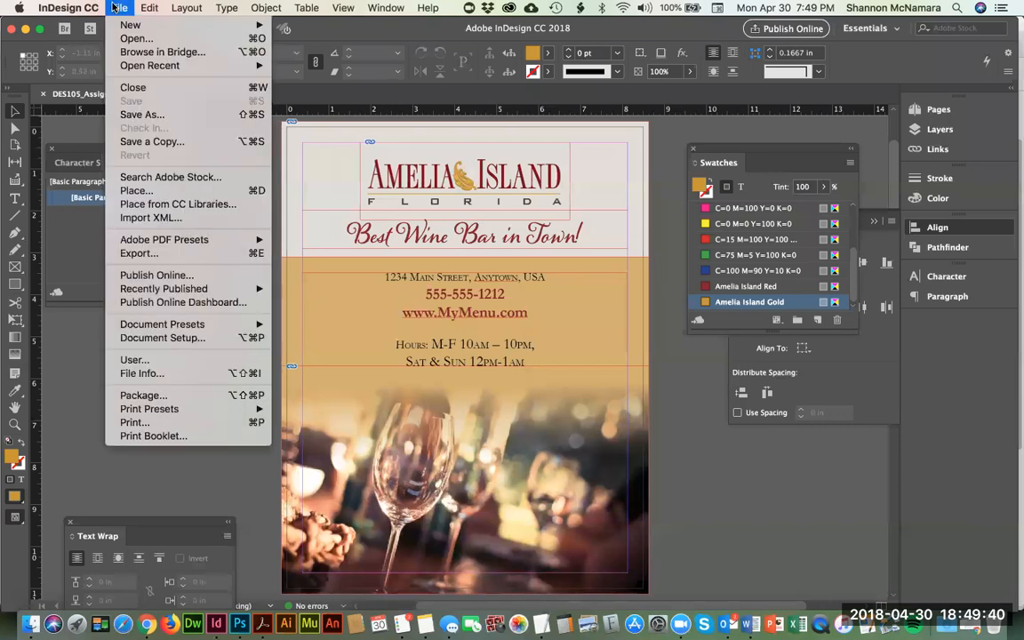
{"action": "left_click", "coordinate": [140, 396]}
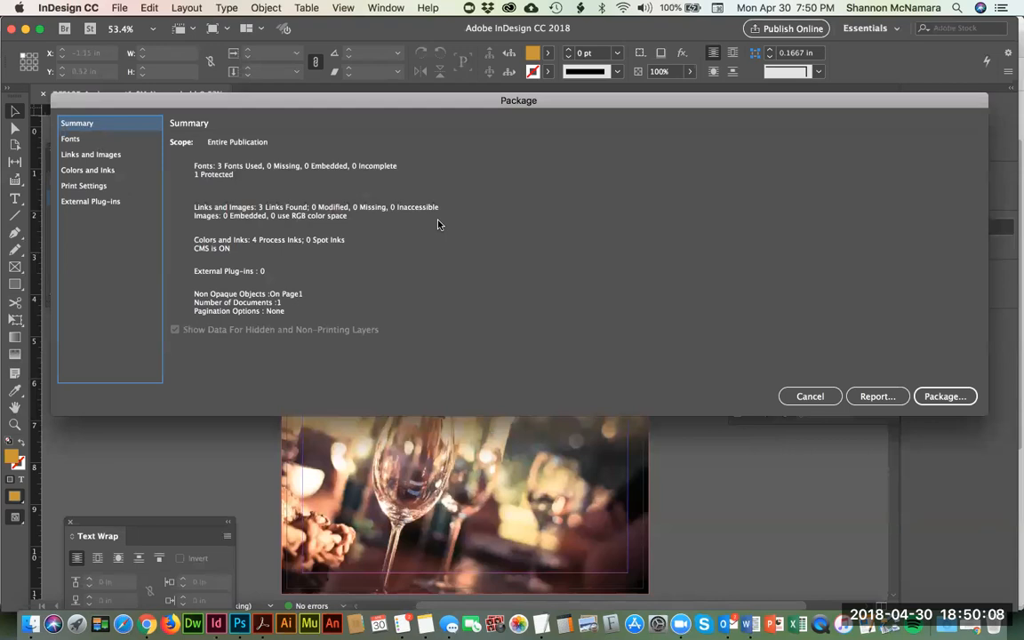
{"action": "left_click", "coordinate": [70, 142]}
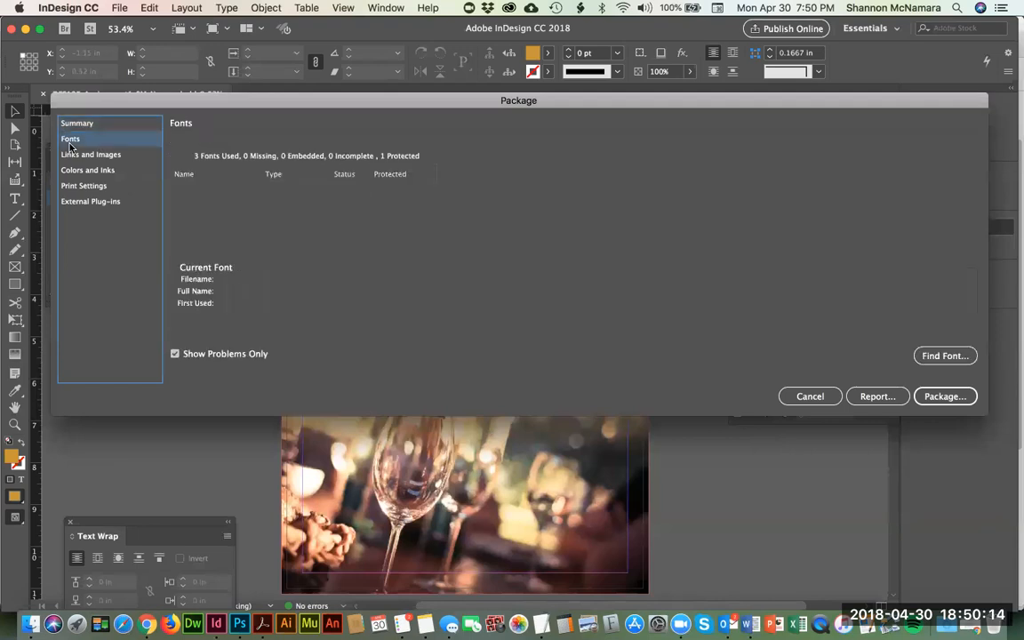
{"action": "left_click", "coordinate": [71, 155]}
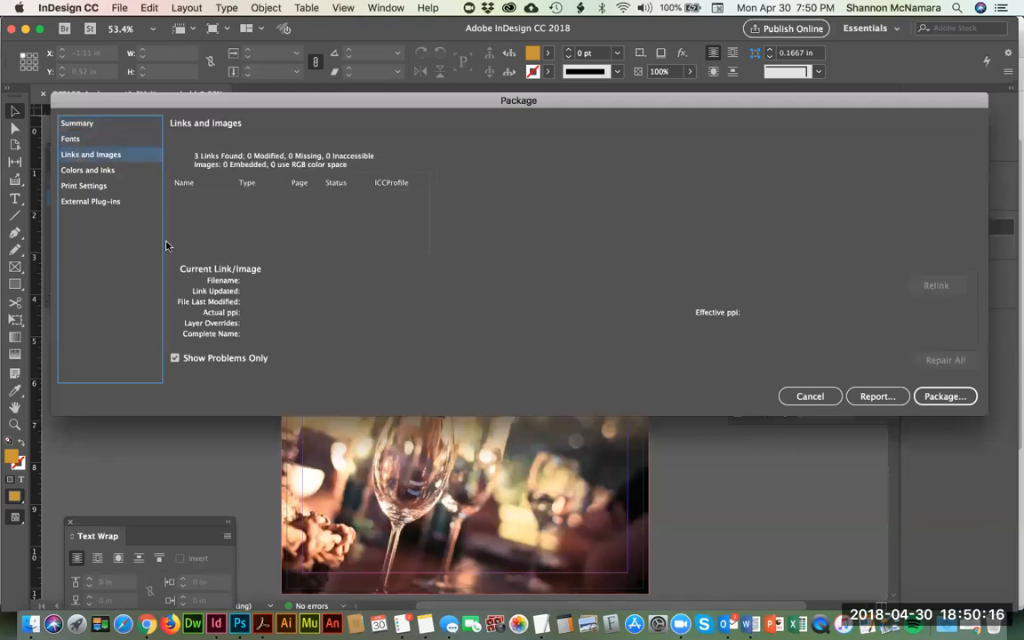
{"action": "left_click", "coordinate": [93, 176]}
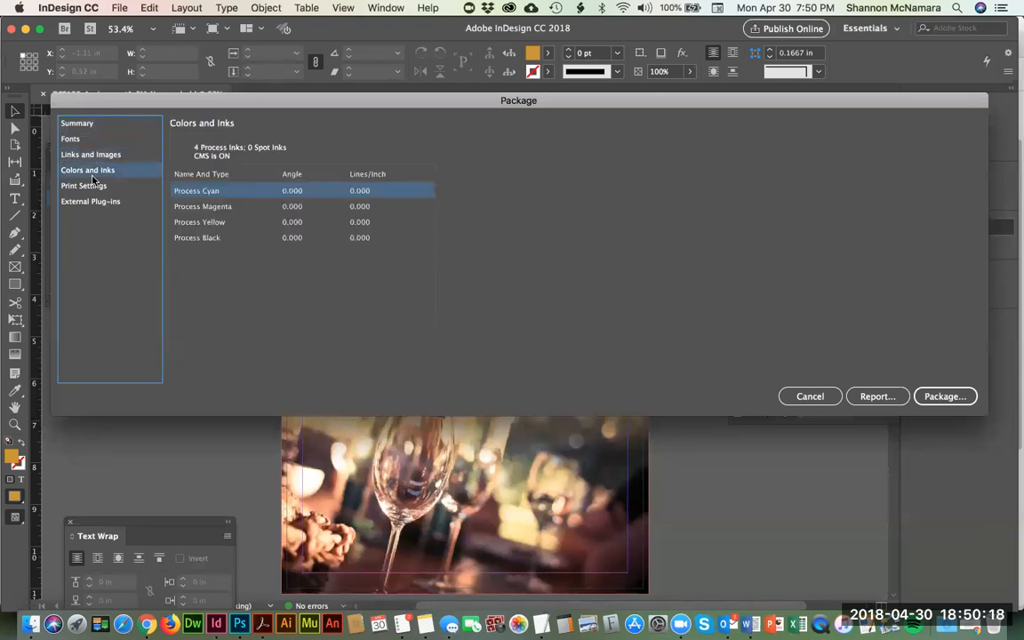
{"action": "left_click", "coordinate": [80, 185]}
{"action": "left_click", "coordinate": [84, 201]}
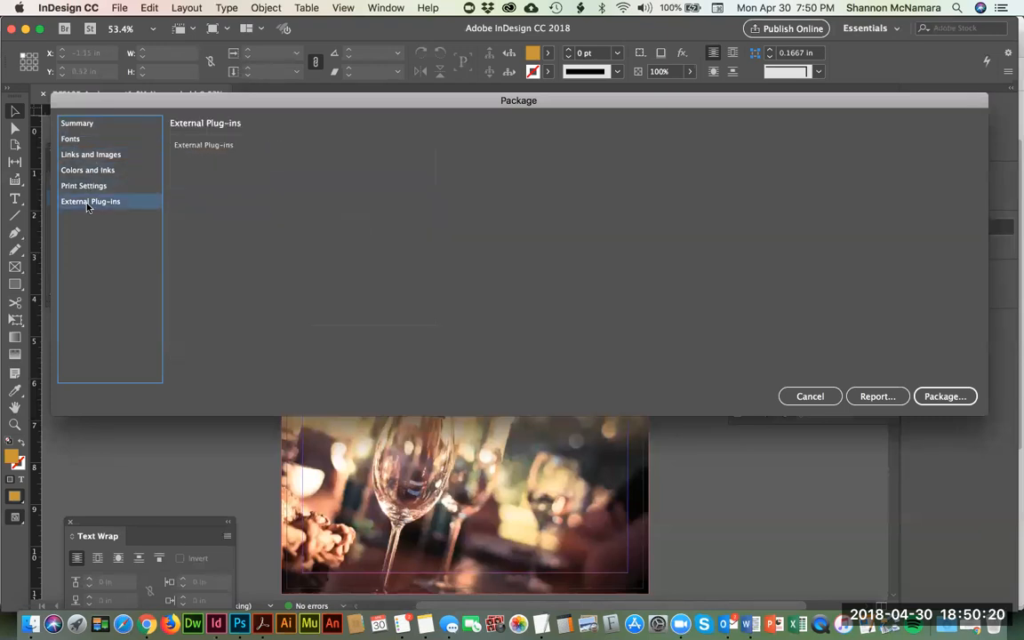
Step: Continue packaging with the default printing instructions and set the destination to the MY ASSIGNMENT folder under DES105, Week 1, assignment_instructor
{"action": "left_click", "coordinate": [944, 396]}
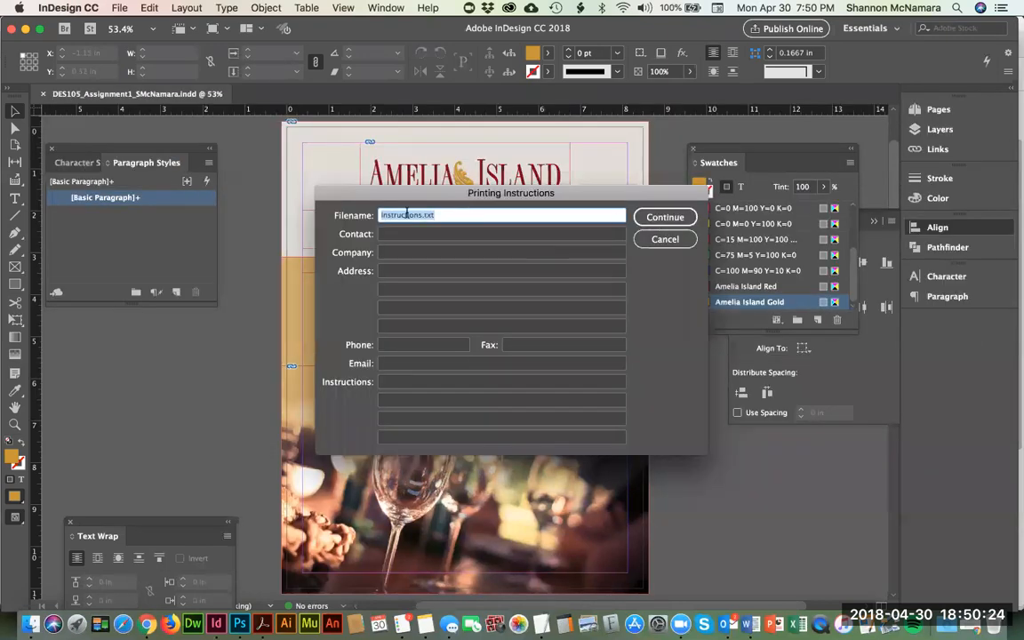
{"action": "left_click", "coordinate": [673, 218]}
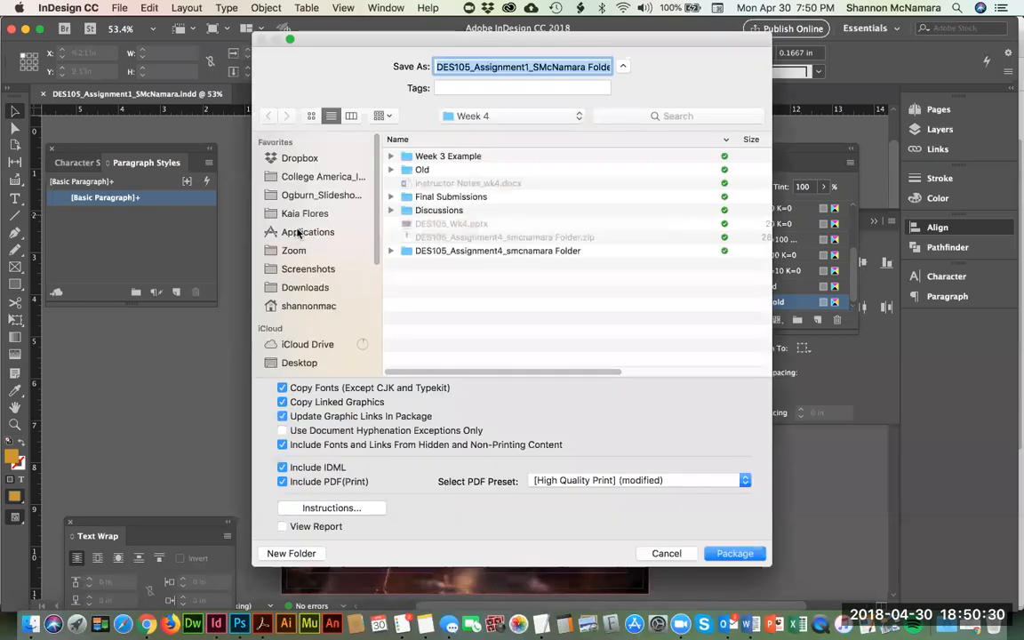
{"action": "left_click", "coordinate": [483, 116]}
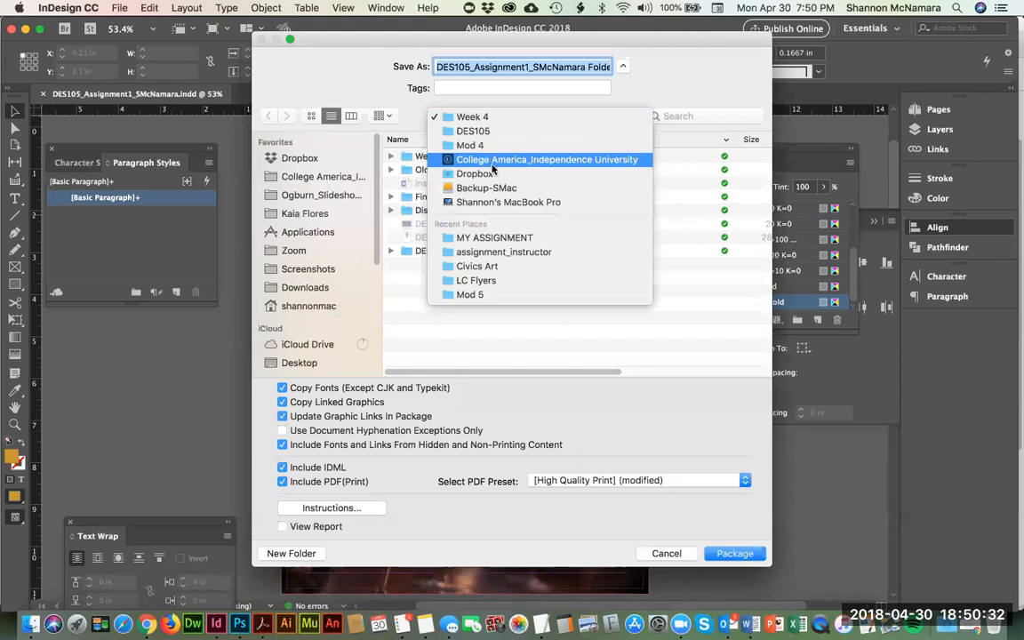
{"action": "left_click", "coordinate": [492, 297]}
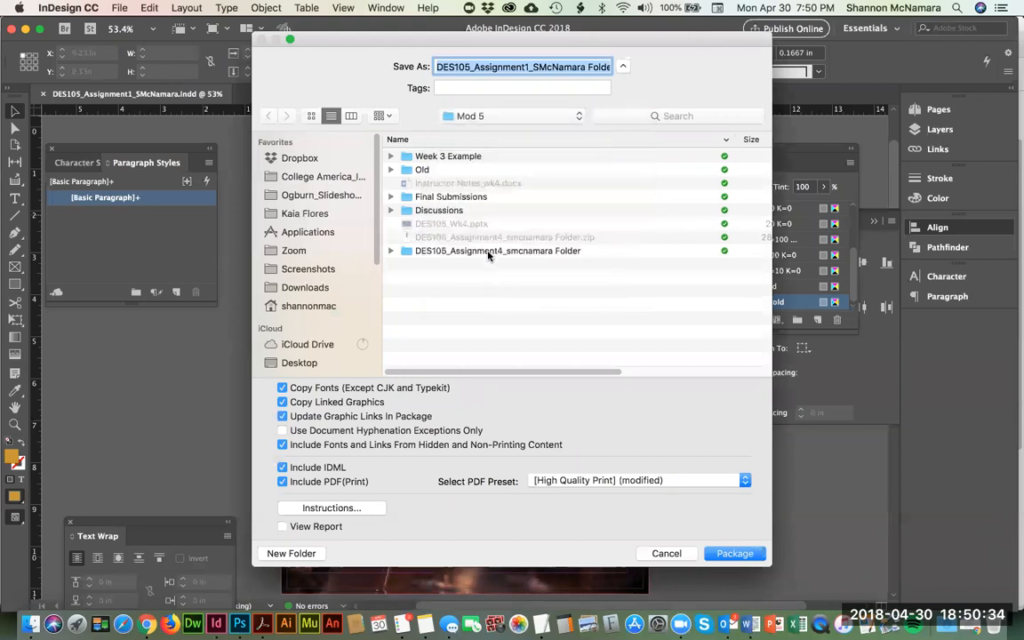
{"action": "double_click", "coordinate": [430, 157]}
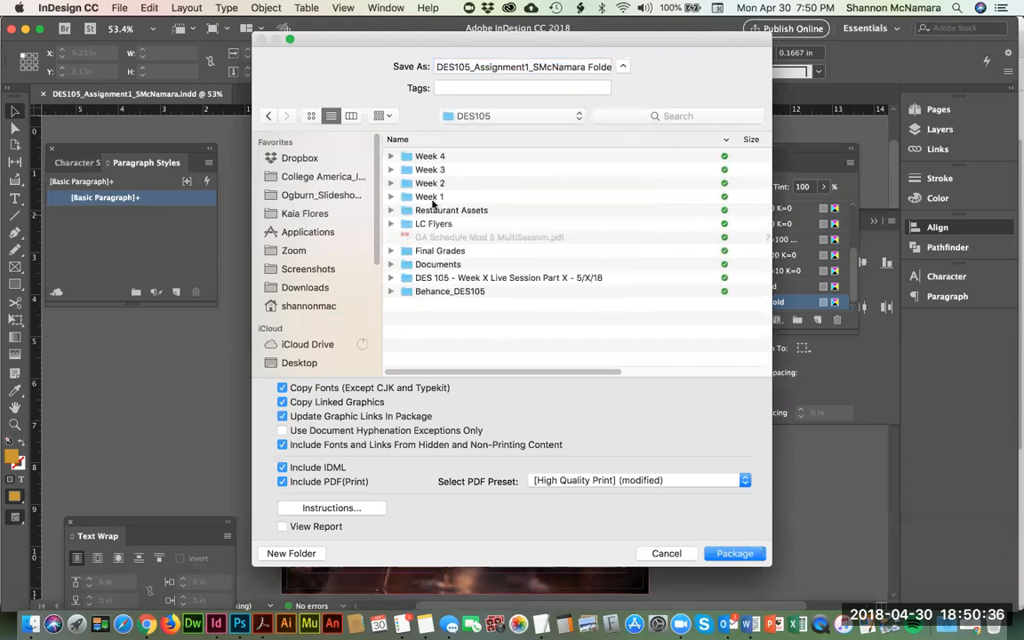
{"action": "double_click", "coordinate": [434, 197]}
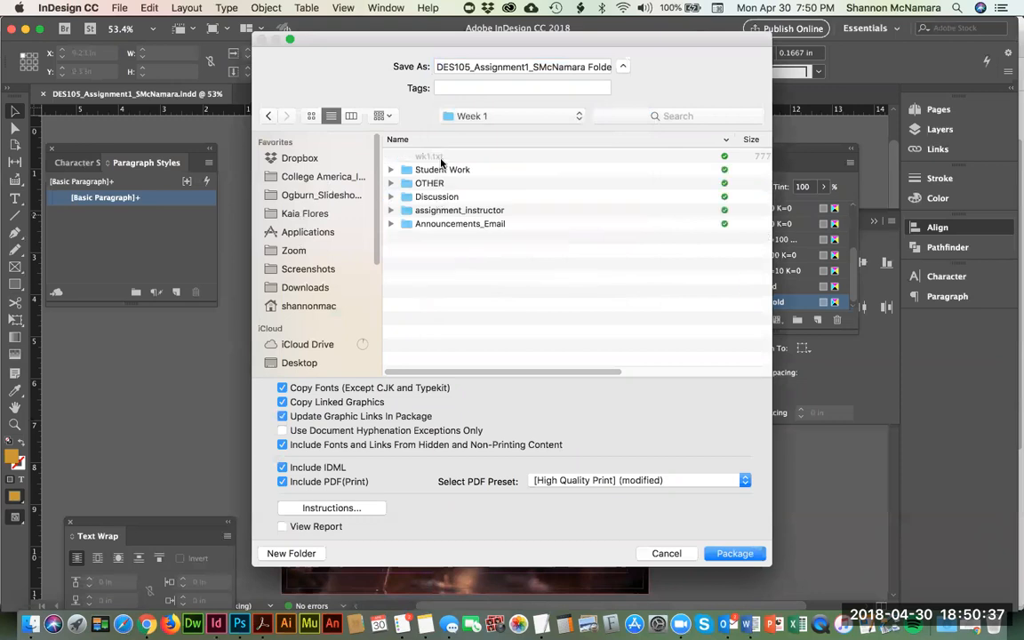
{"action": "double_click", "coordinate": [449, 211]}
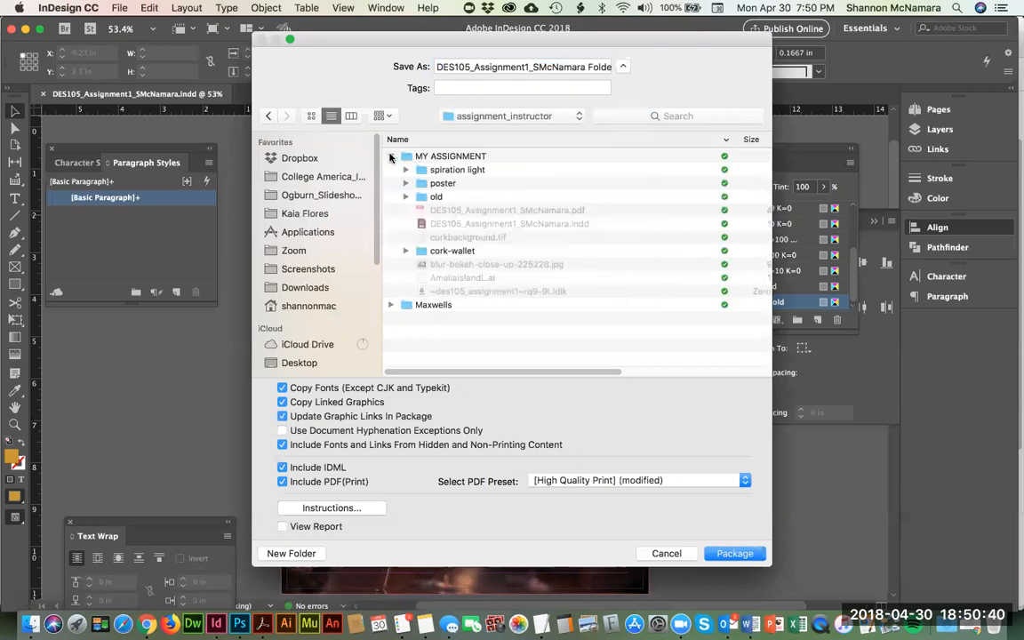
{"action": "double_click", "coordinate": [442, 156]}
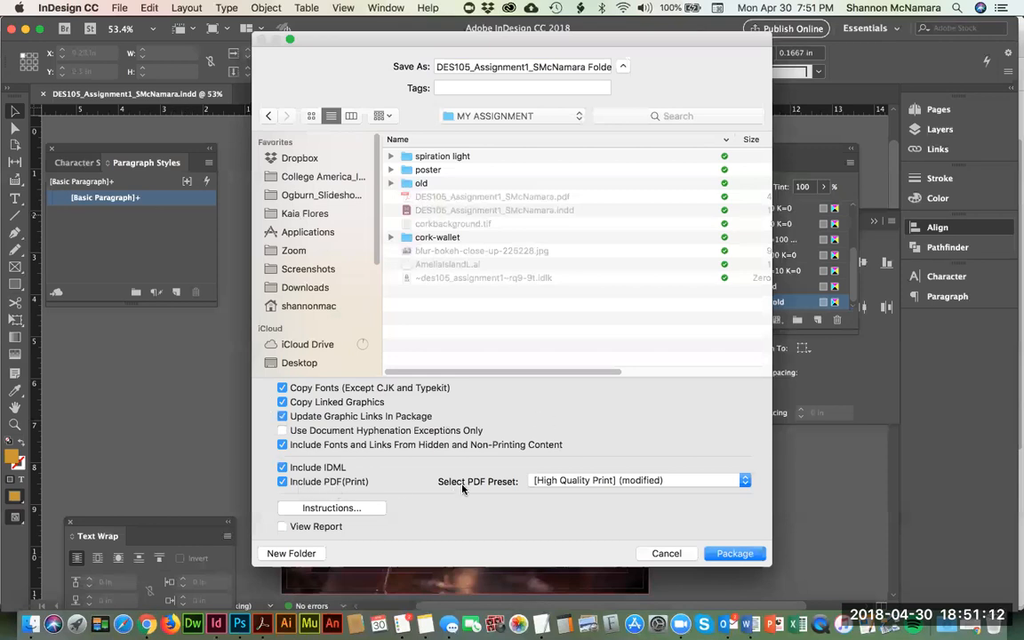
Step: Set the package's PDF preset to All Printer Marks, create the package and accept the font copying warning
{"action": "left_click", "coordinate": [569, 481]}
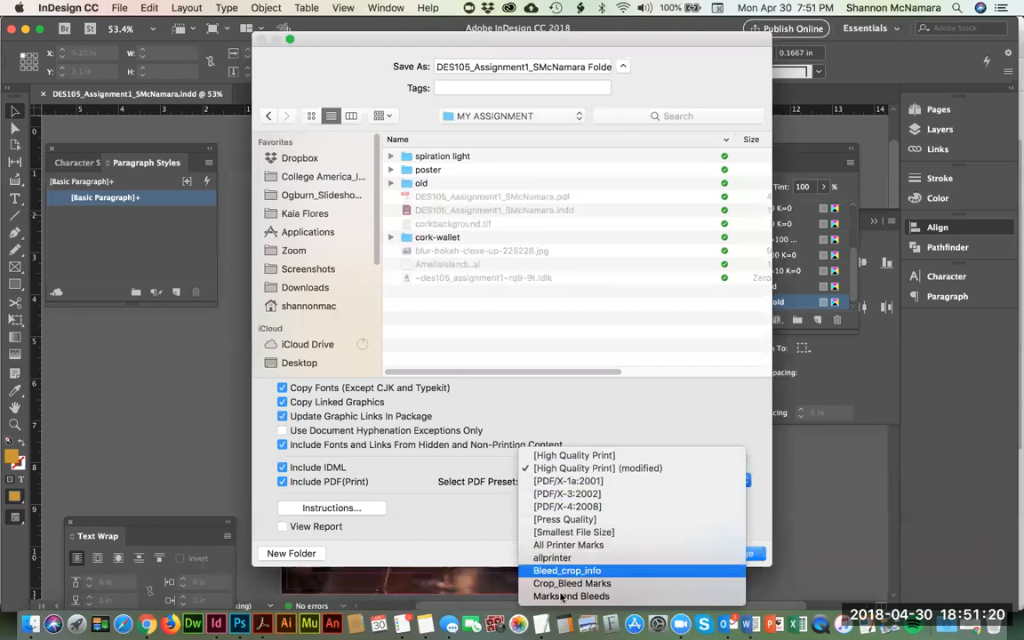
{"action": "left_click", "coordinate": [564, 547]}
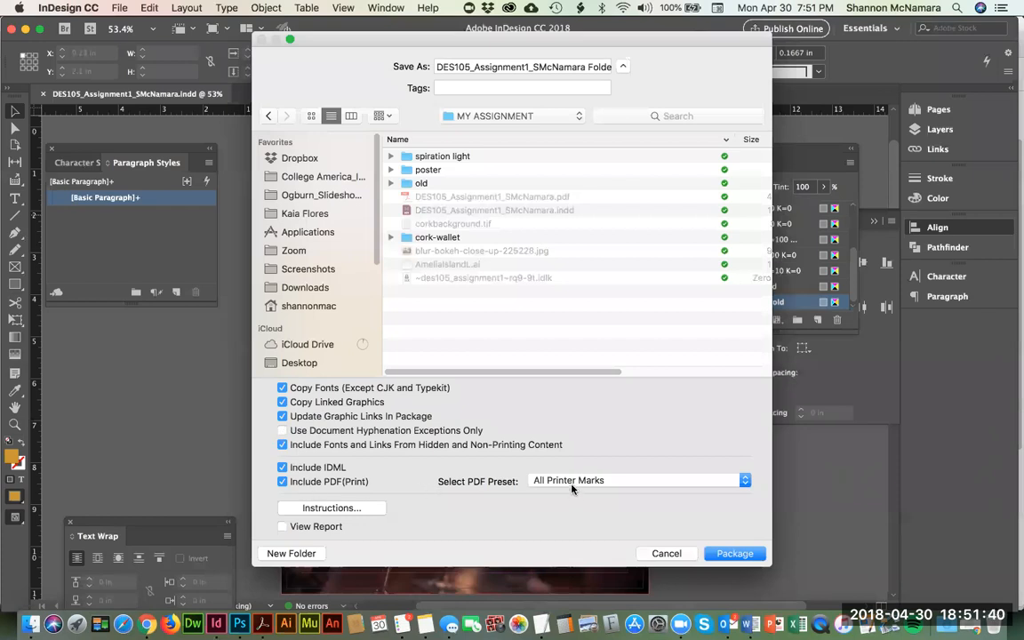
{"action": "left_click", "coordinate": [734, 554]}
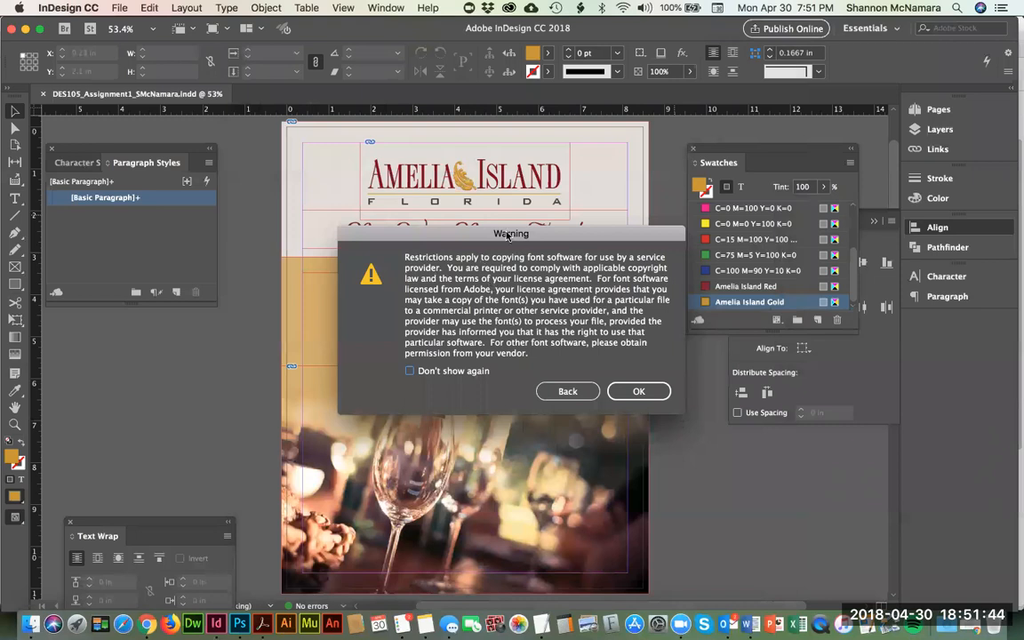
{"action": "left_click", "coordinate": [656, 392]}
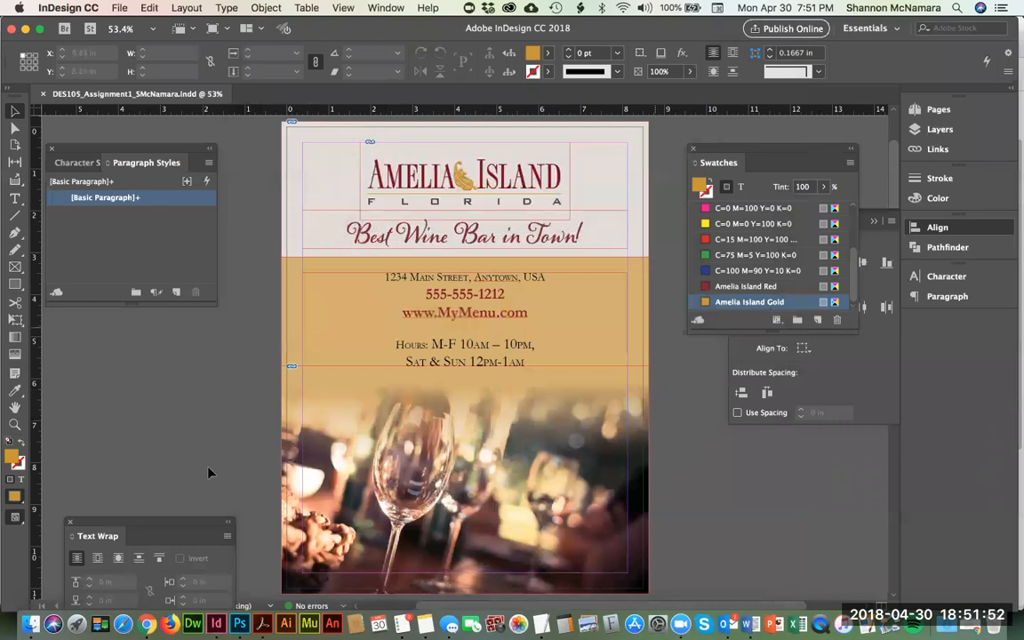
Step: Close the assignment document in InDesign and switch to the MY ASSIGNMENT folder in Finder
{"action": "left_click", "coordinate": [30, 625]}
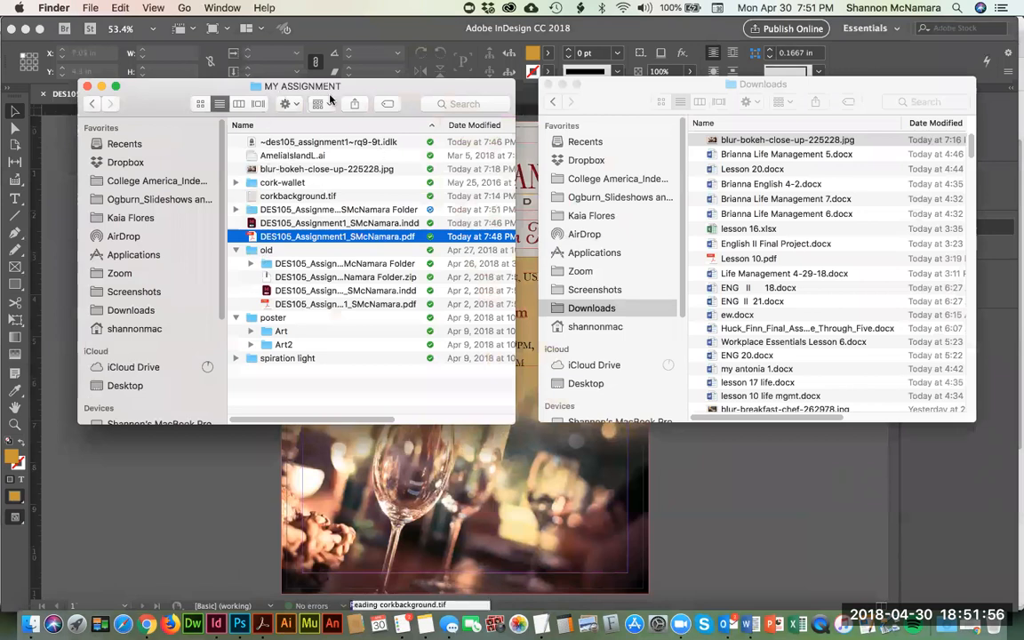
{"action": "left_click", "coordinate": [222, 488]}
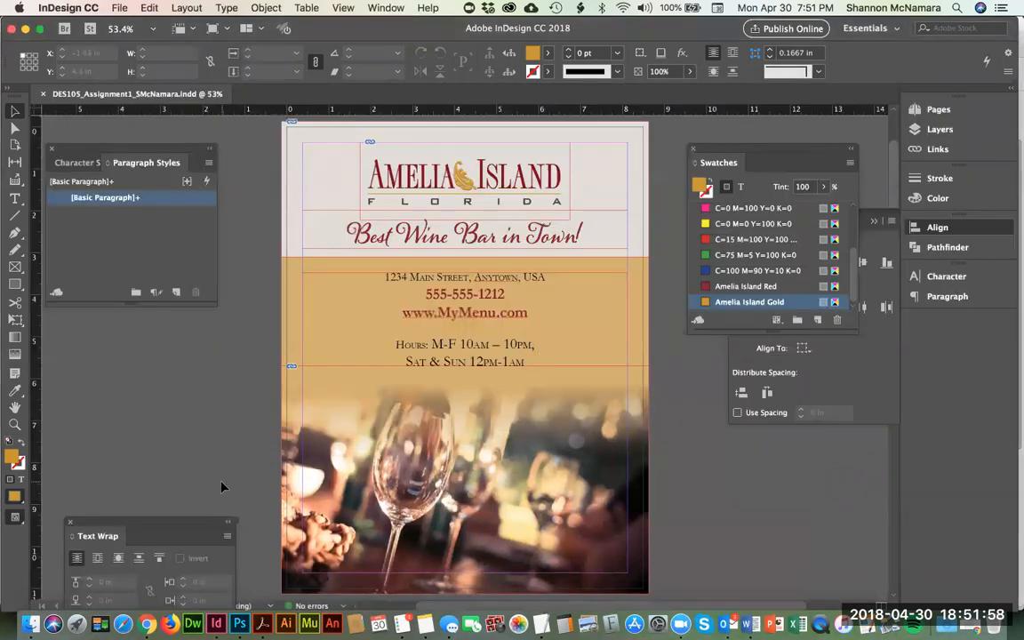
{"action": "key", "text": "super+w"}
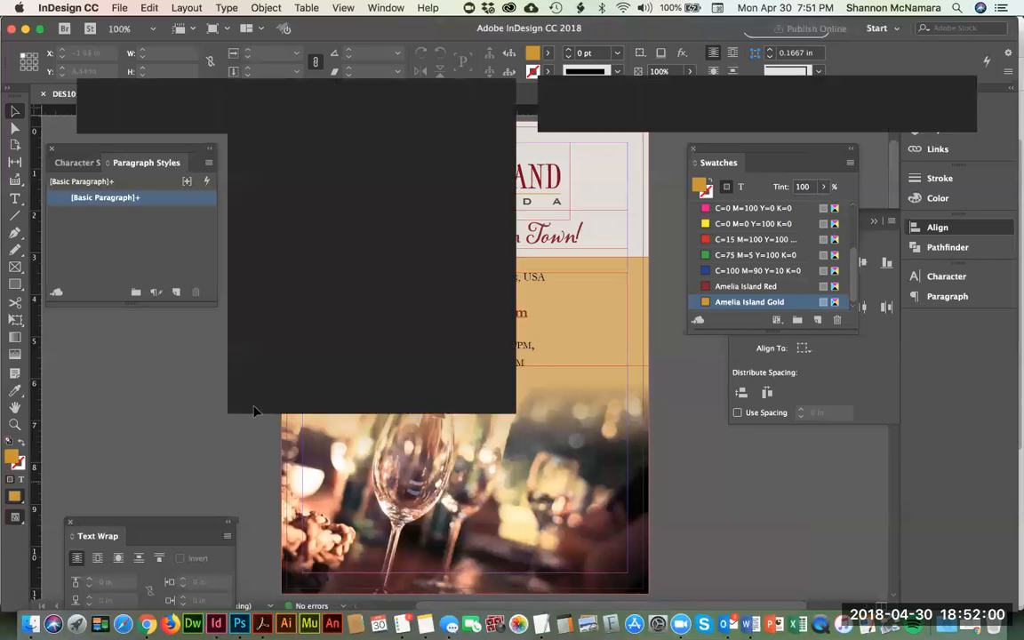
{"action": "key", "text": "super+Tab"}
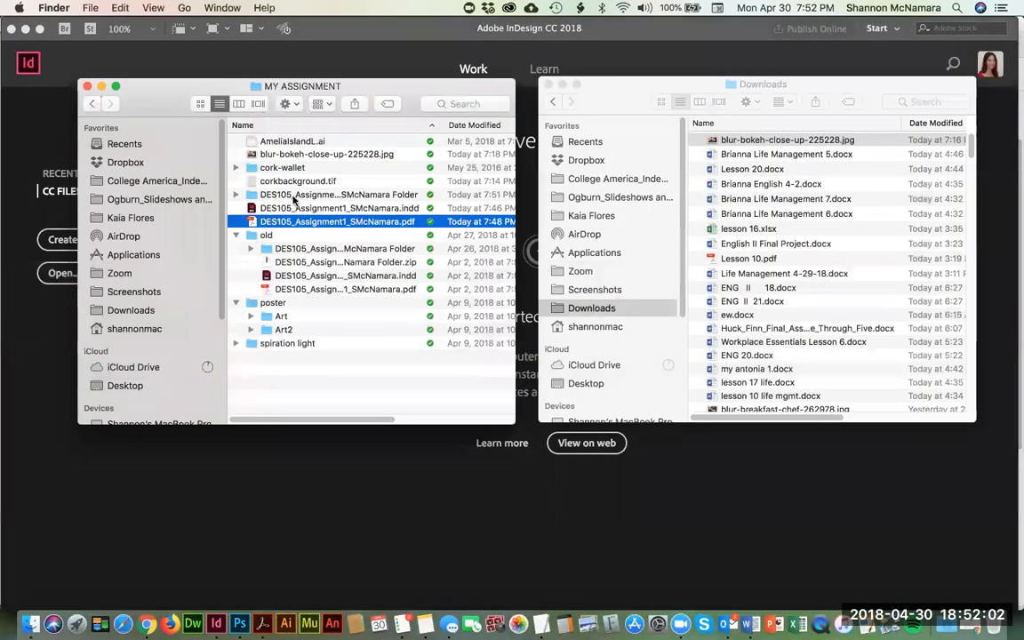
Step: Check the package folder, InDesign file and PDF in MY ASSIGNMENT, and collapse the old folder
{"action": "left_click", "coordinate": [304, 198]}
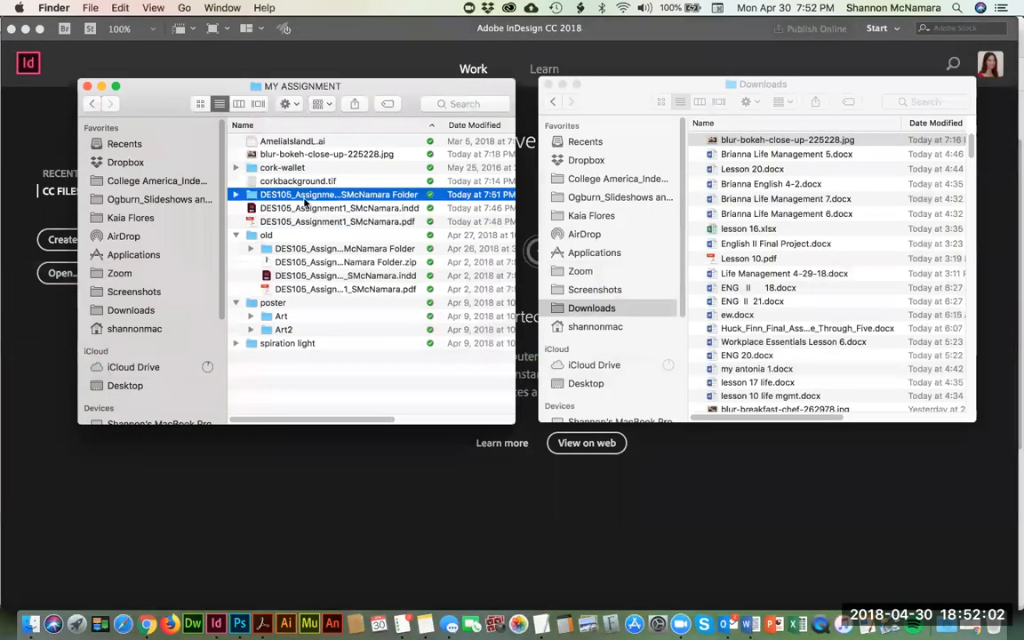
{"action": "left_click", "coordinate": [297, 195]}
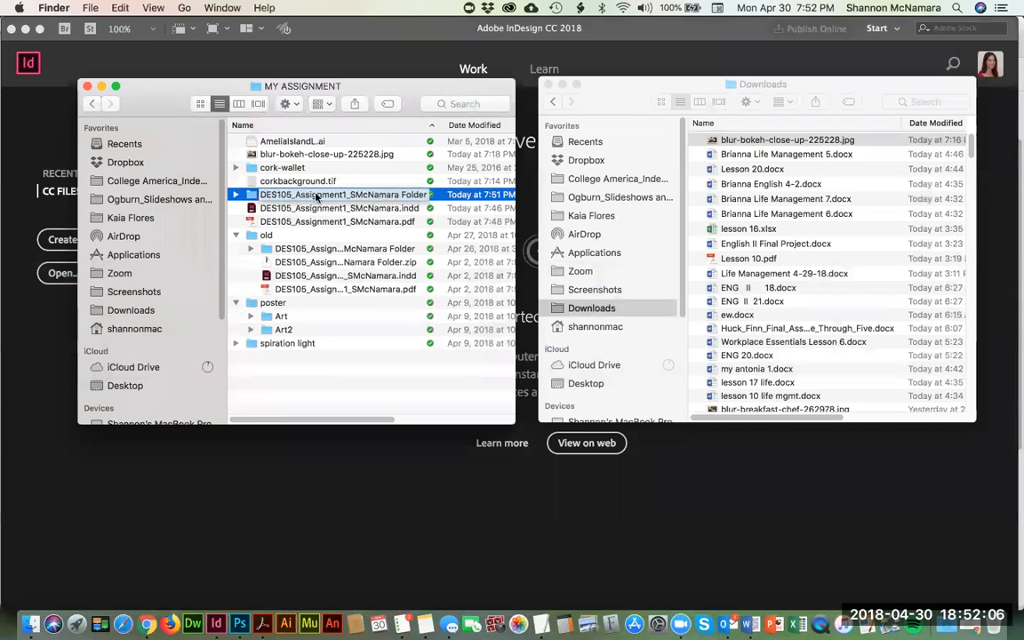
{"action": "key", "text": "Return"}
{"action": "left_click", "coordinate": [238, 235]}
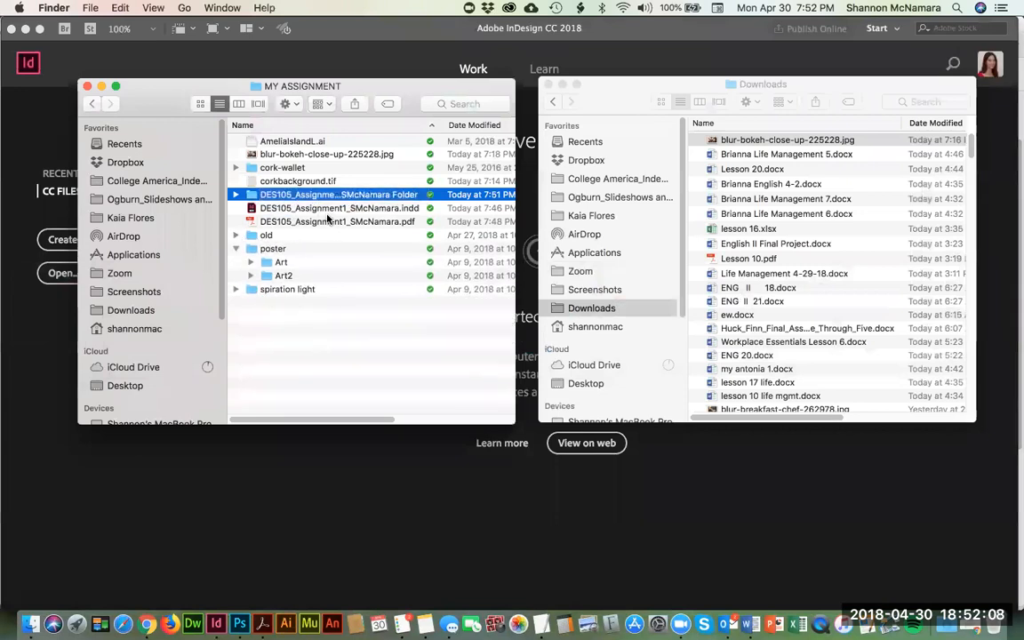
{"action": "left_click", "coordinate": [299, 208]}
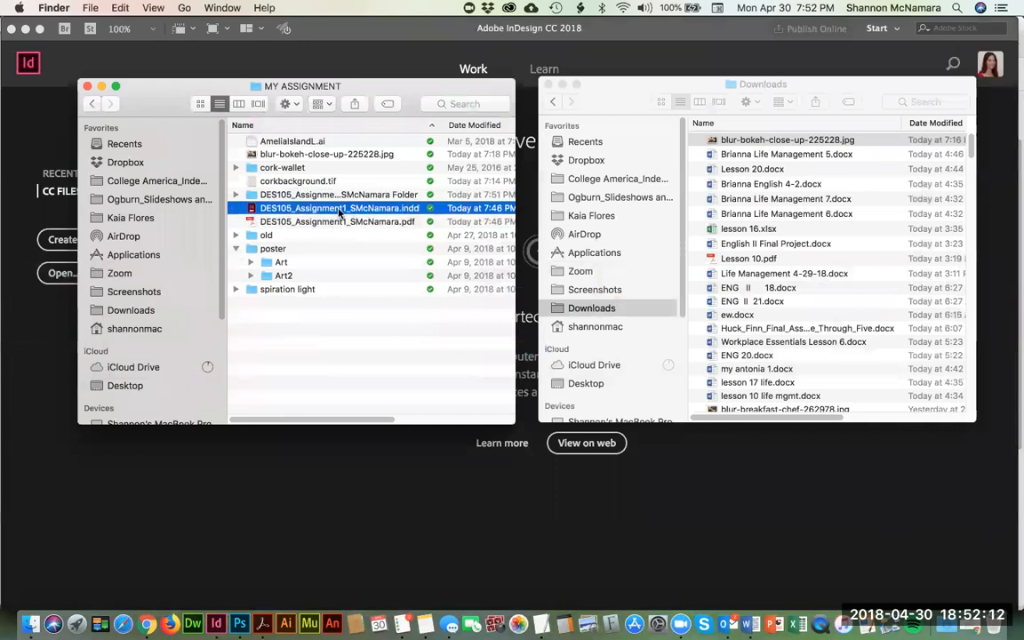
{"action": "left_click", "coordinate": [341, 227]}
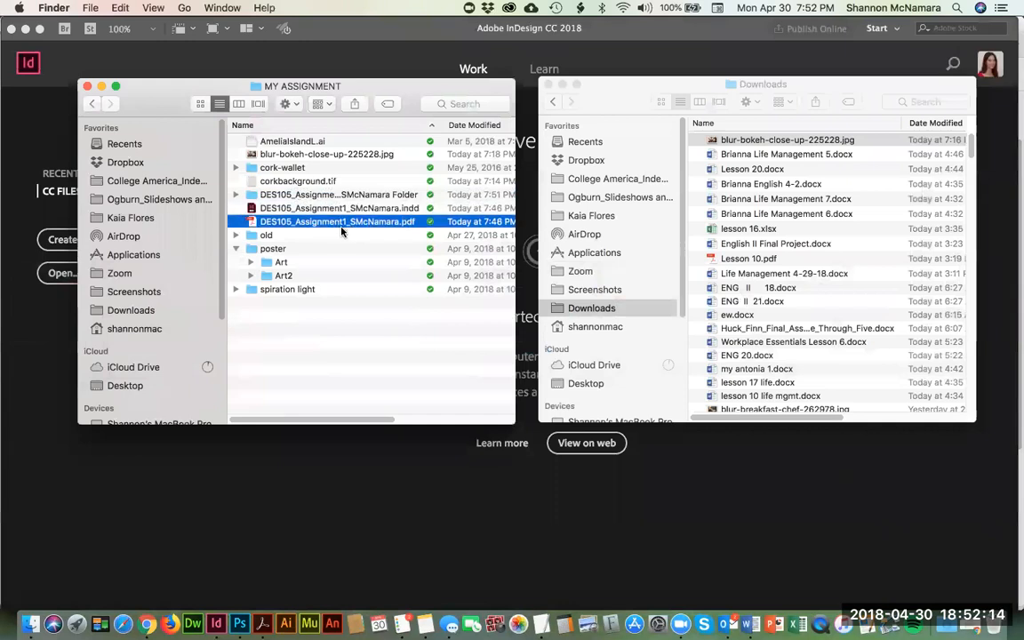
Step: Compress the DES105 Assignment 1 package folder into a zip file in MY ASSIGNMENT
{"action": "left_click", "coordinate": [301, 194]}
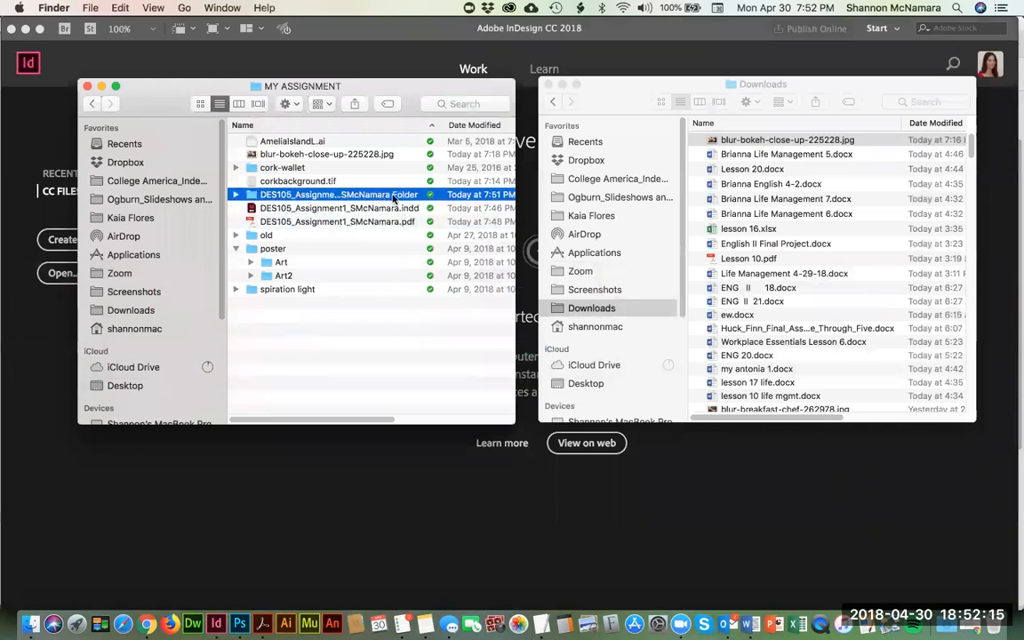
{"action": "left_click", "coordinate": [321, 200]}
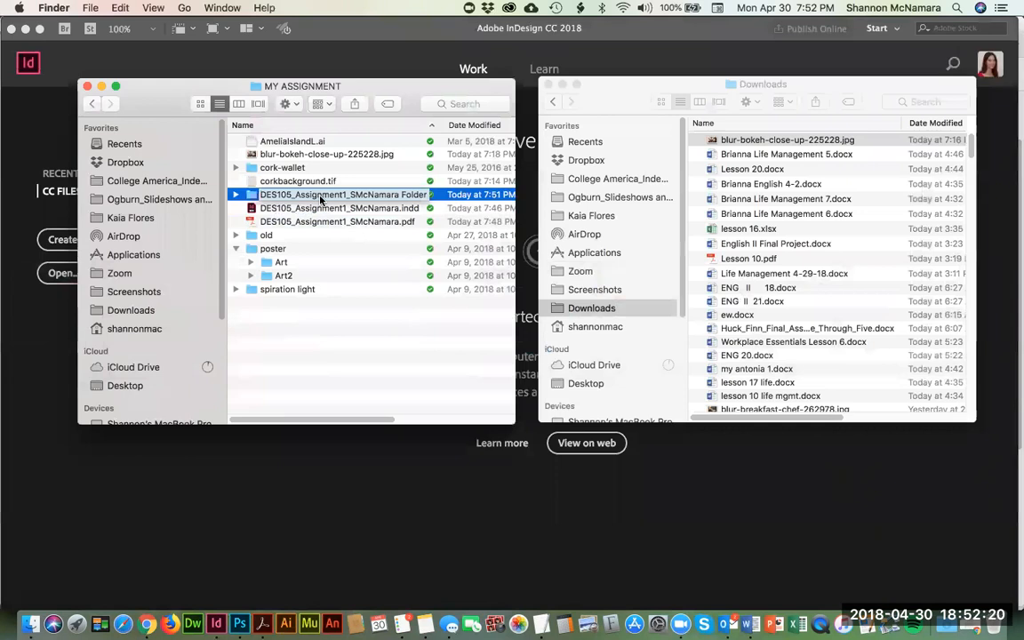
{"action": "right_click", "coordinate": [342, 197]}
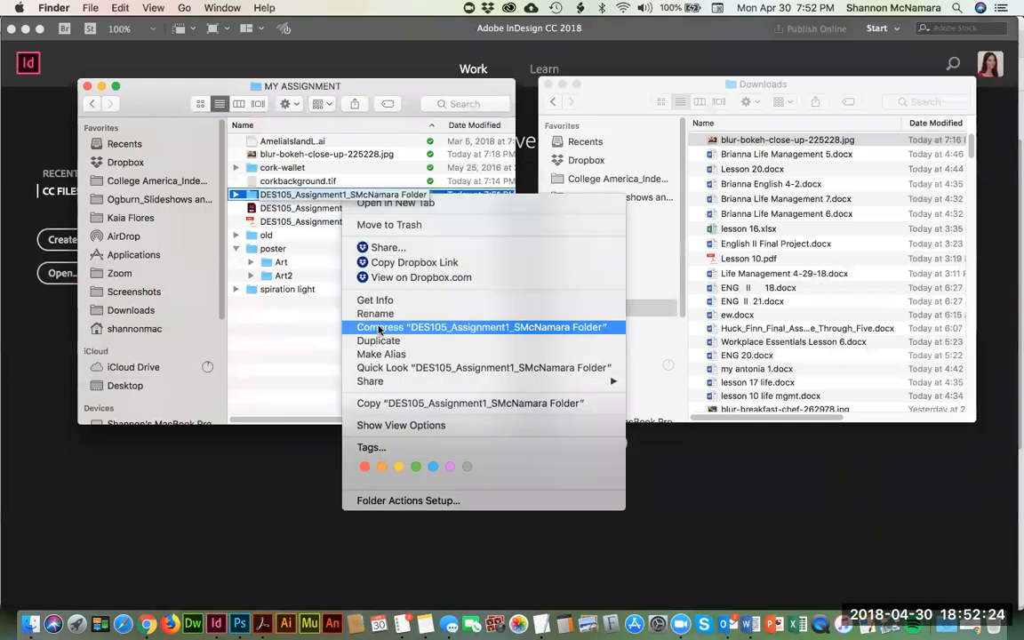
{"action": "left_click", "coordinate": [266, 355]}
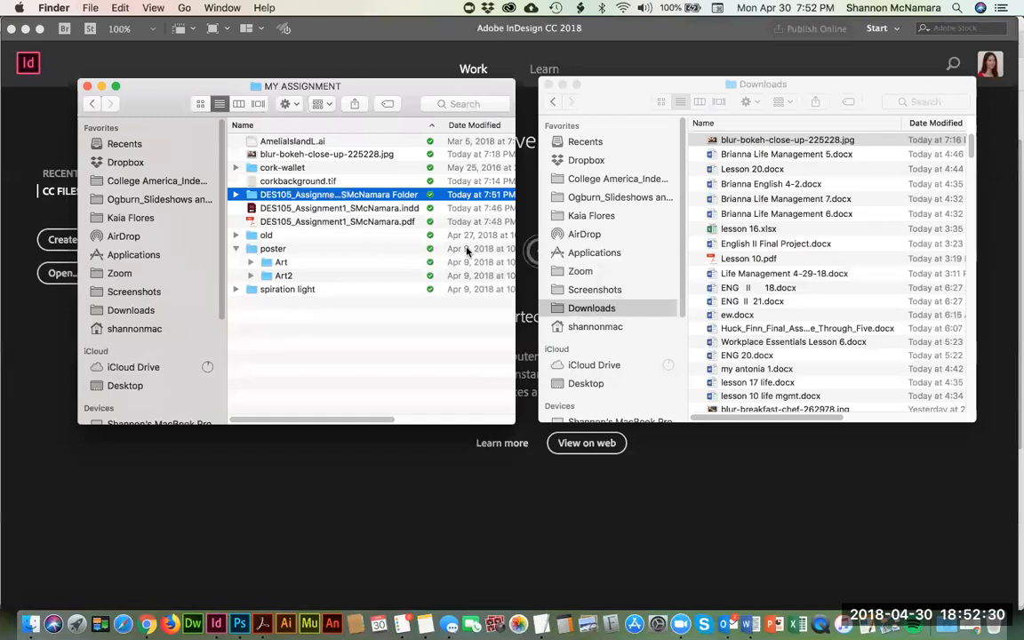
{"action": "left_click", "coordinate": [350, 197], "text": "super"}
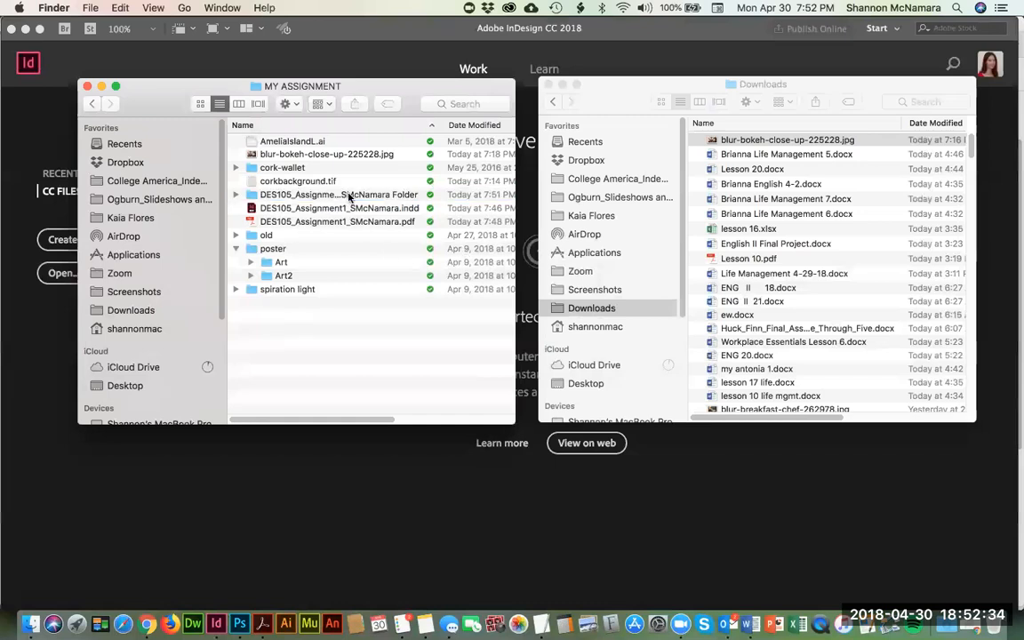
{"action": "right_click", "coordinate": [350, 197]}
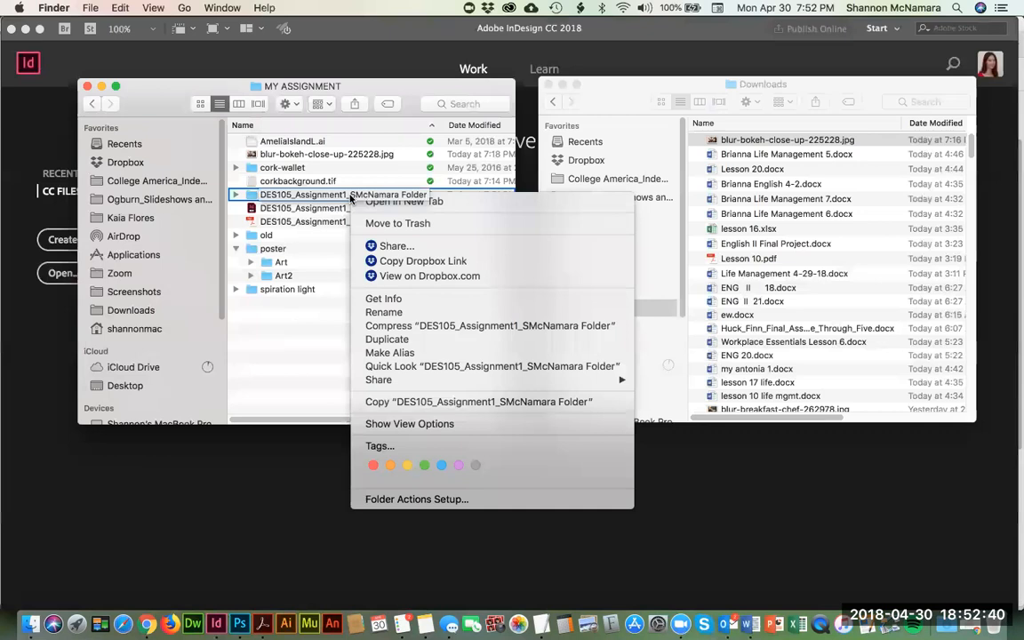
{"action": "left_click", "coordinate": [403, 327]}
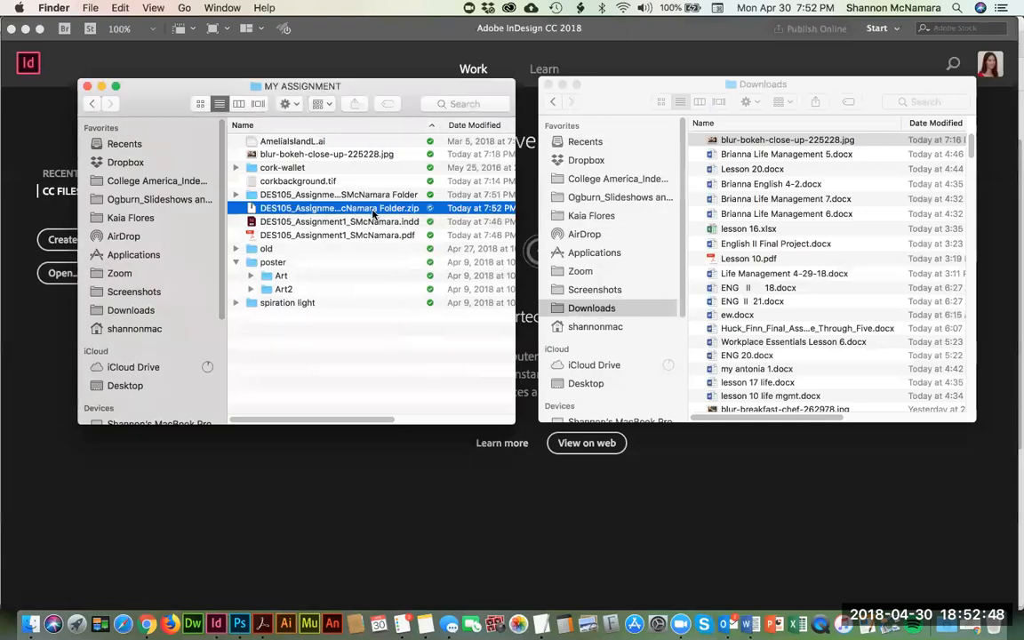
Step: Open the DES105 Assignment 1 package folder and check the IDML, InDesign and PDF files inside it
{"action": "left_click", "coordinate": [267, 194]}
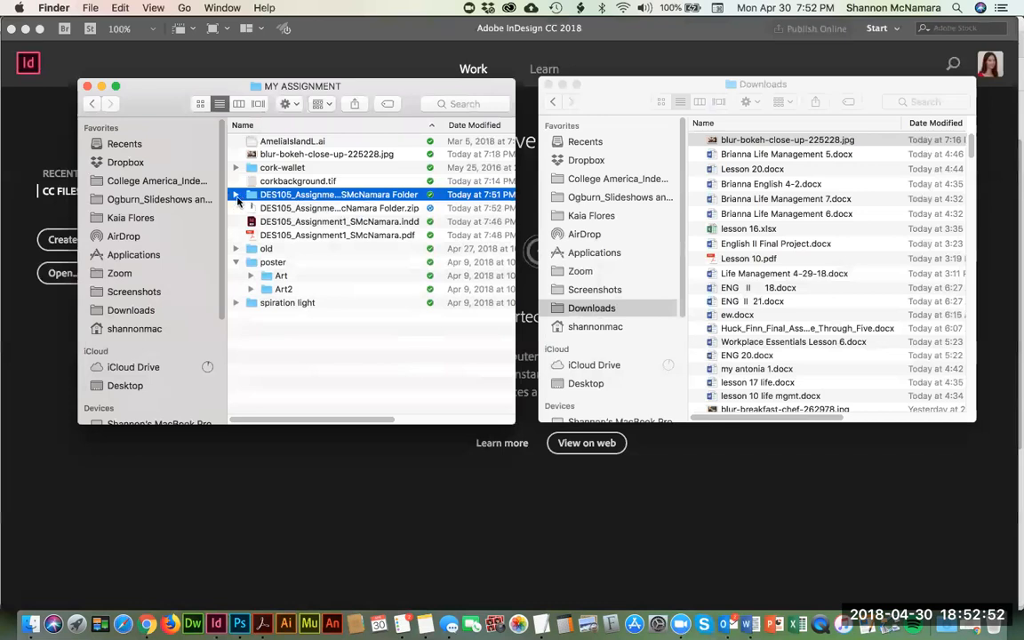
{"action": "double_click", "coordinate": [265, 190]}
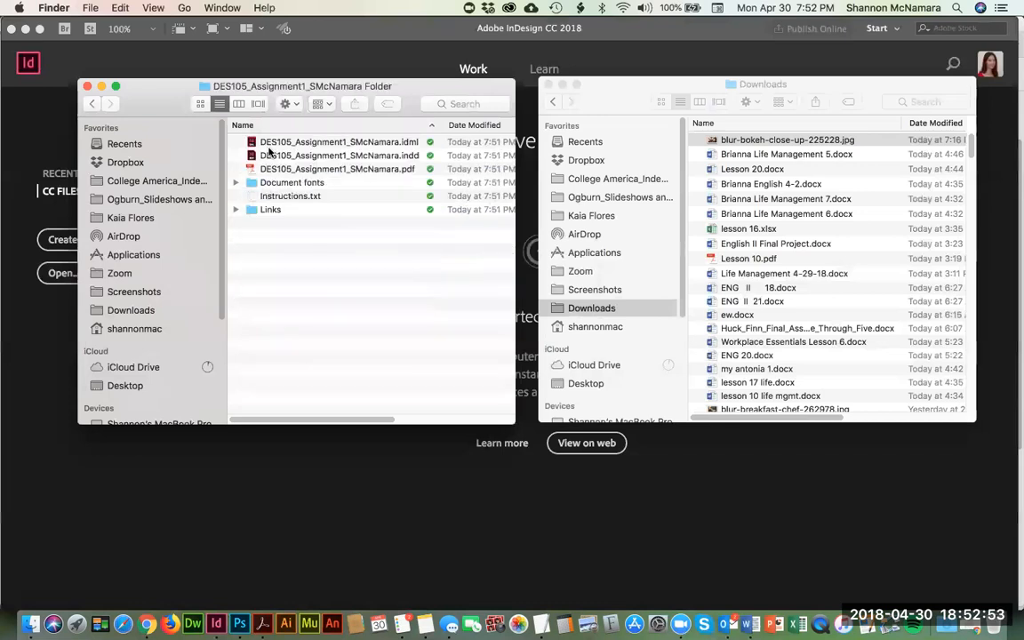
{"action": "left_click", "coordinate": [334, 142]}
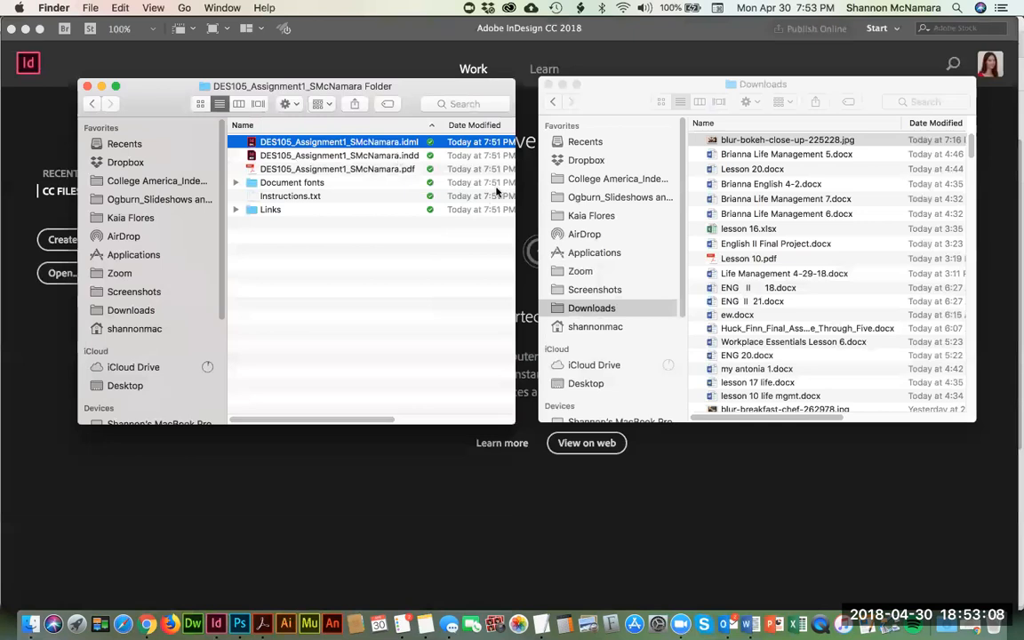
{"action": "left_click", "coordinate": [385, 170]}
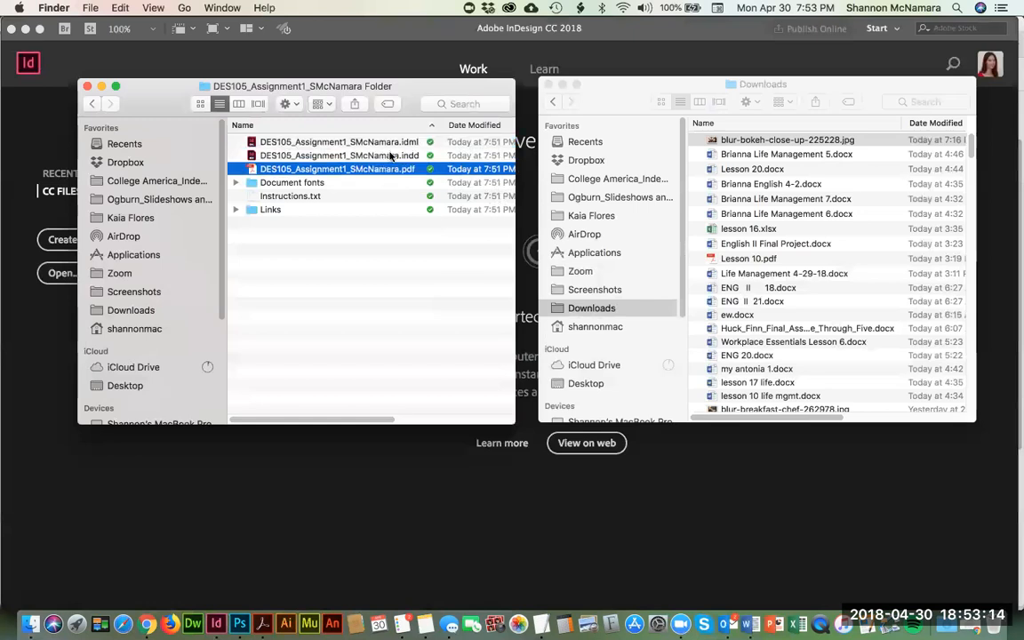
Step: Check the contents of the package's Document fonts and Links folders, collapsing each one after viewing
{"action": "left_click", "coordinate": [280, 182]}
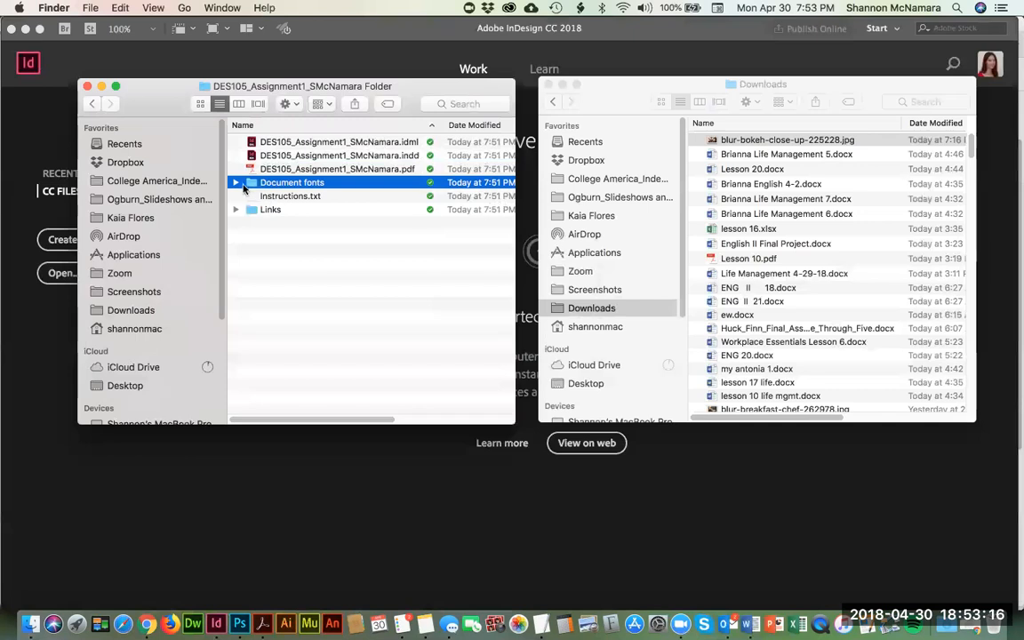
{"action": "left_click", "coordinate": [236, 183]}
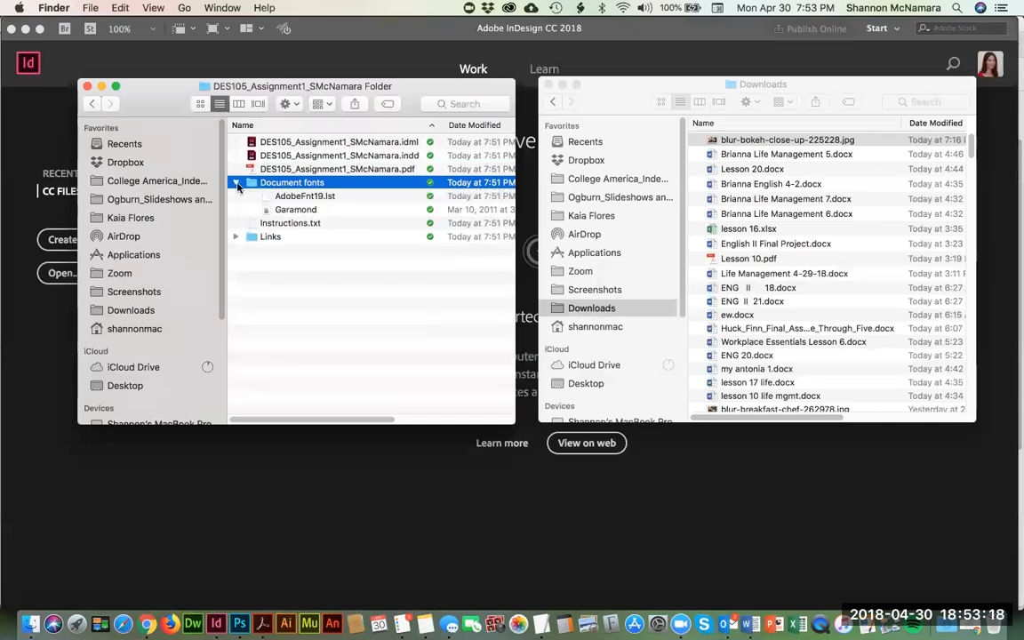
{"action": "left_click", "coordinate": [237, 183]}
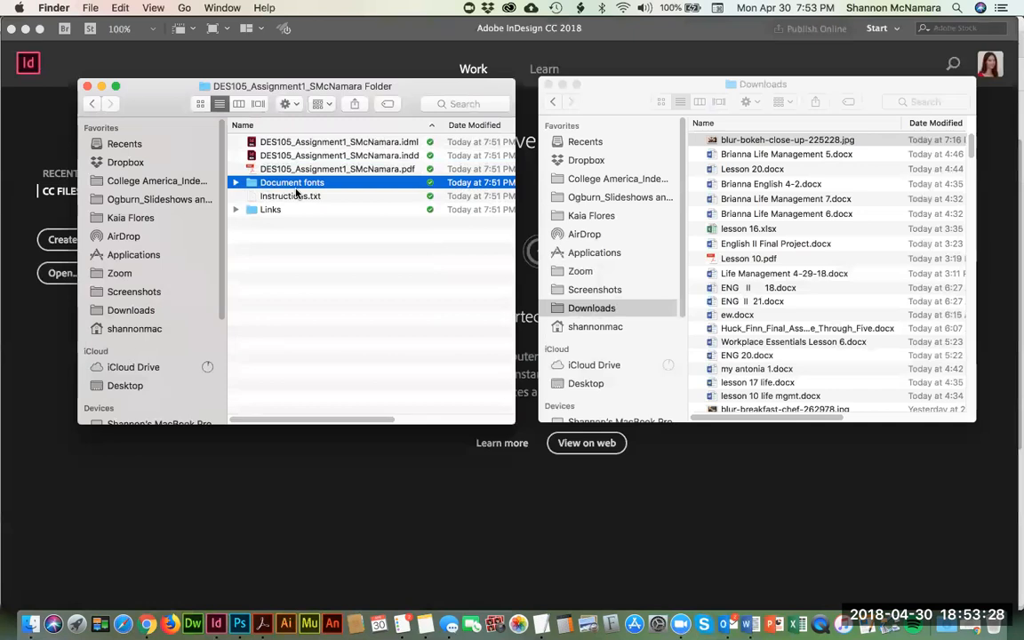
{"action": "left_click", "coordinate": [234, 210]}
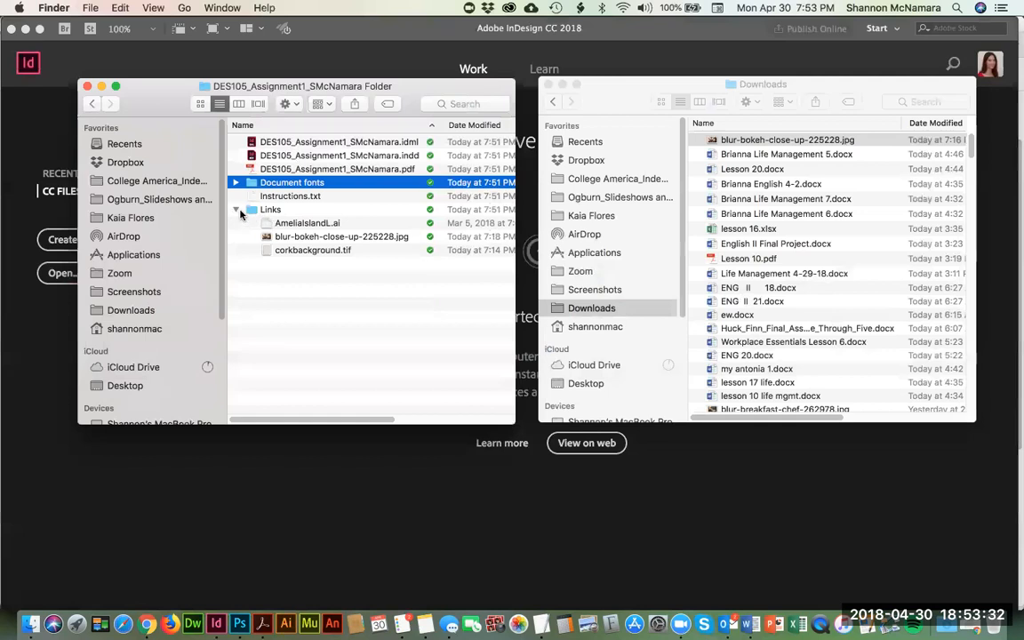
{"action": "left_click", "coordinate": [240, 210]}
{"action": "left_click", "coordinate": [236, 209]}
Step: Open the packaged PDF in Acrobat, look through both pages with their printer's marks, and close it
{"action": "double_click", "coordinate": [336, 169]}
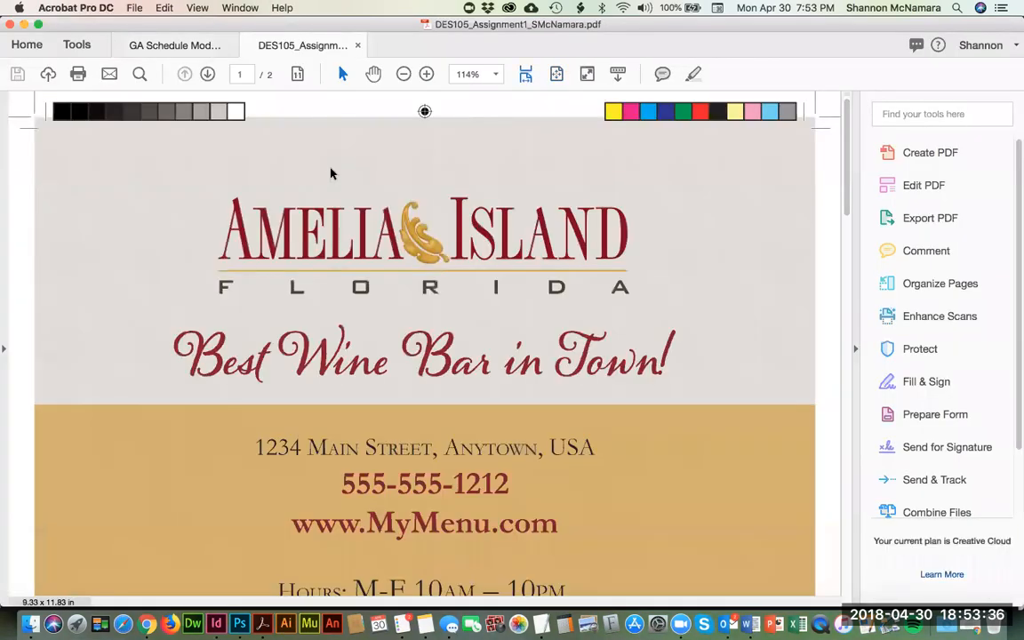
{"action": "scroll", "coordinate": [471, 299], "scroll_direction": "down", "scroll_amount": 18}
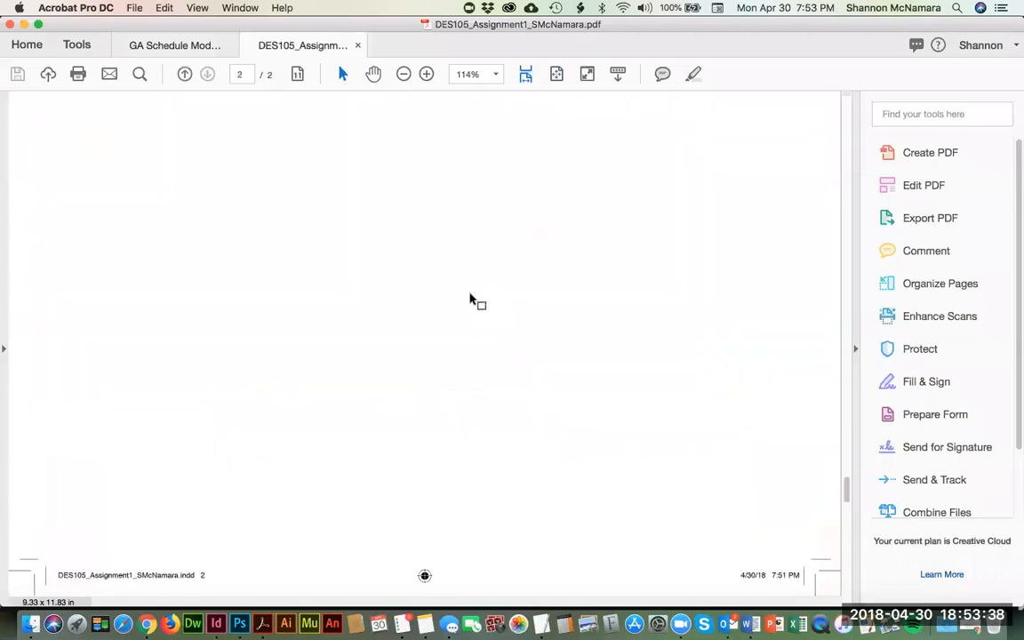
{"action": "scroll", "coordinate": [472, 299], "scroll_direction": "up", "scroll_amount": 15}
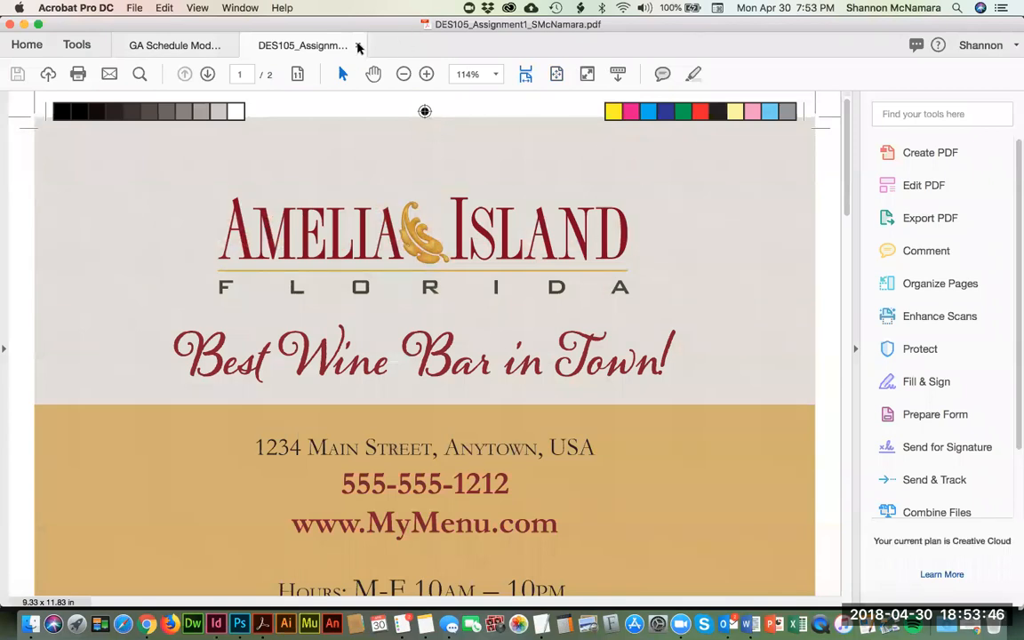
{"action": "left_click", "coordinate": [358, 47]}
Step: Switch to the Week 1 assignment page in Chrome and review the Maxwell's and Starlight Bistro options and asset links
{"action": "key", "text": "super+Tab"}
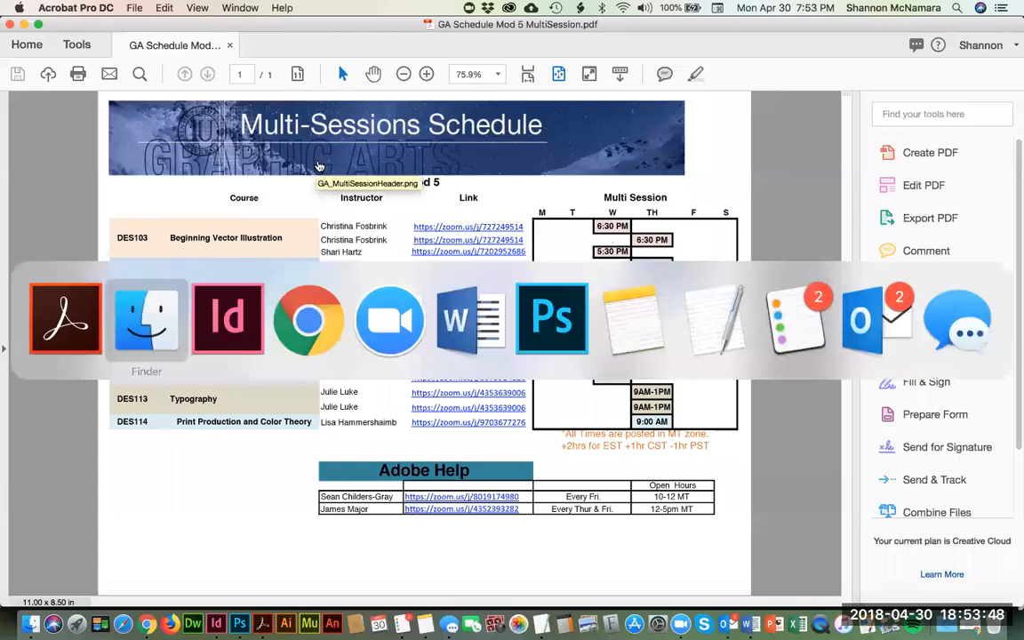
{"action": "key", "text": "super+Tab"}
{"action": "key", "text": "super+Tab"}
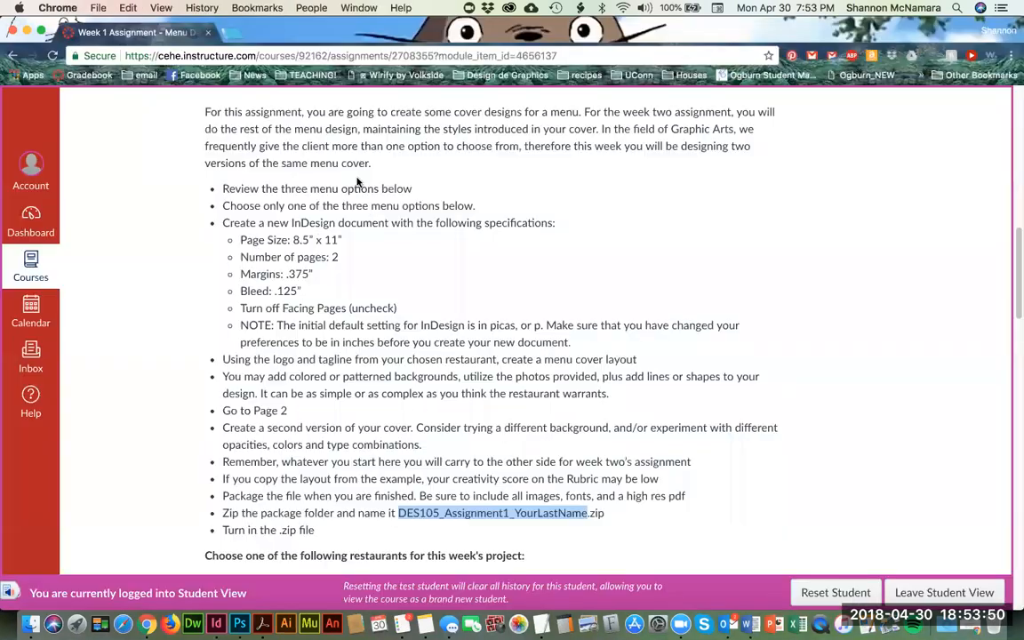
{"action": "scroll", "coordinate": [545, 210], "scroll_direction": "down", "scroll_amount": 3}
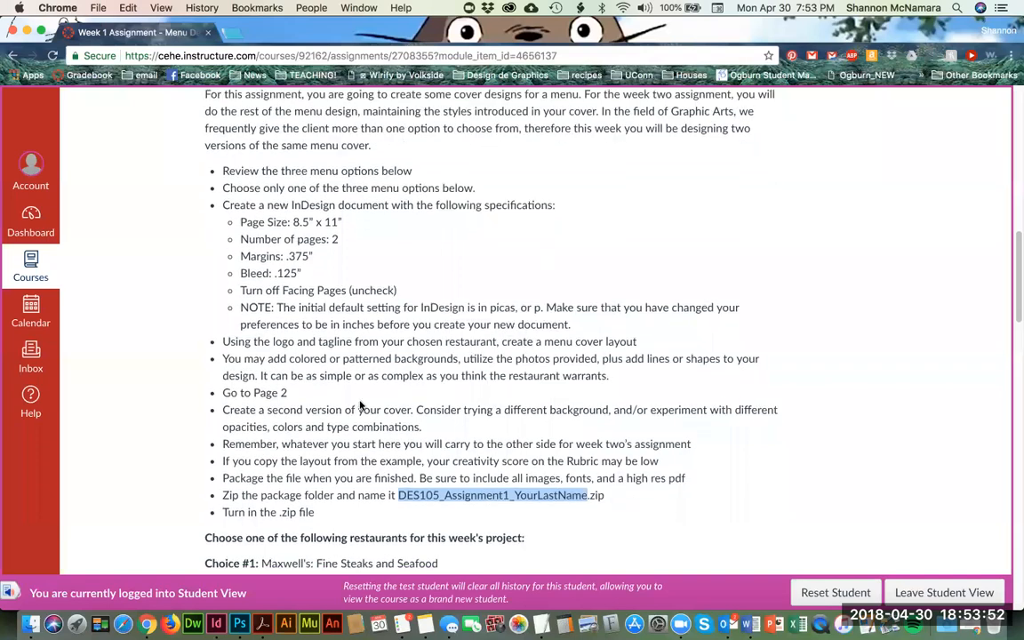
{"action": "scroll", "coordinate": [368, 396], "scroll_direction": "down", "scroll_amount": 15}
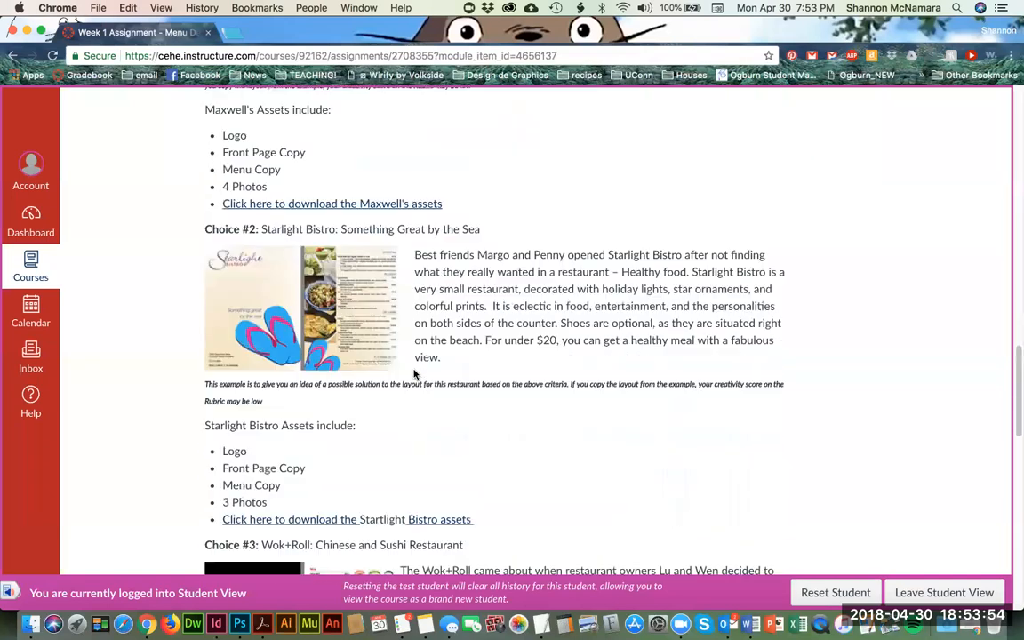
{"action": "scroll", "coordinate": [414, 372], "scroll_direction": "up", "scroll_amount": 8}
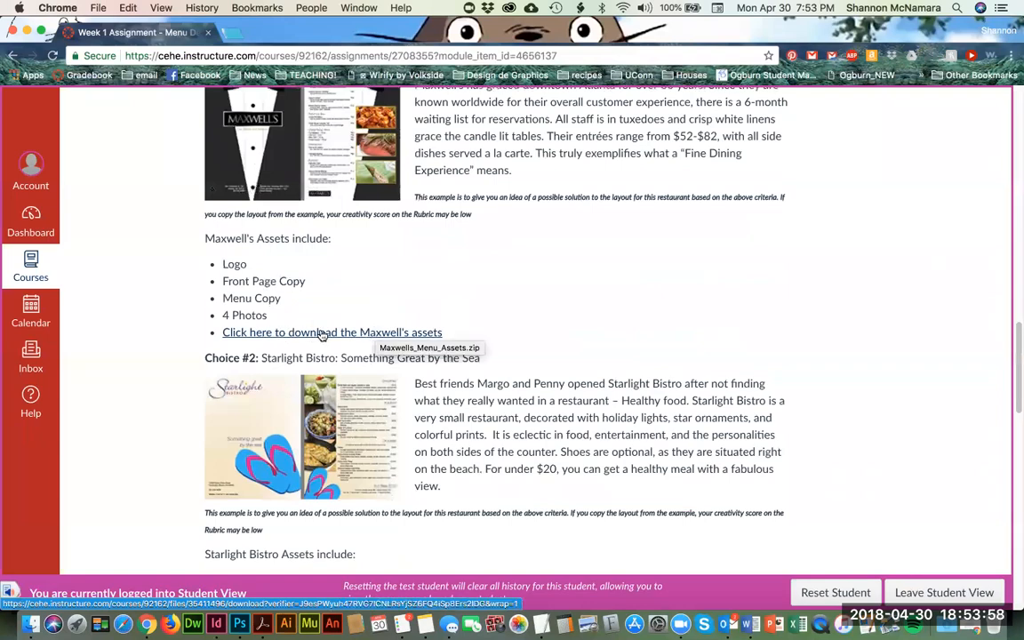
{"action": "scroll", "coordinate": [322, 333], "scroll_direction": "down", "scroll_amount": 2}
{"action": "scroll", "coordinate": [321, 333], "scroll_direction": "down", "scroll_amount": 7}
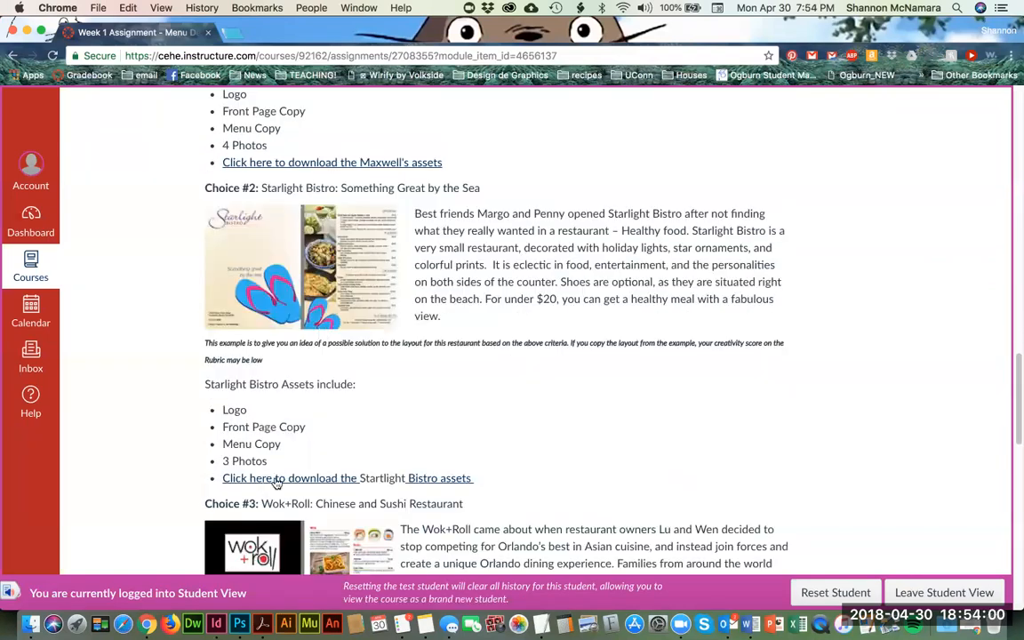
Step: Review the Wok+Roll option and its asset list of front page copy, menu copy and photos
{"action": "scroll", "coordinate": [294, 480], "scroll_direction": "down", "scroll_amount": 6}
{"action": "scroll", "coordinate": [294, 480], "scroll_direction": "down", "scroll_amount": 10}
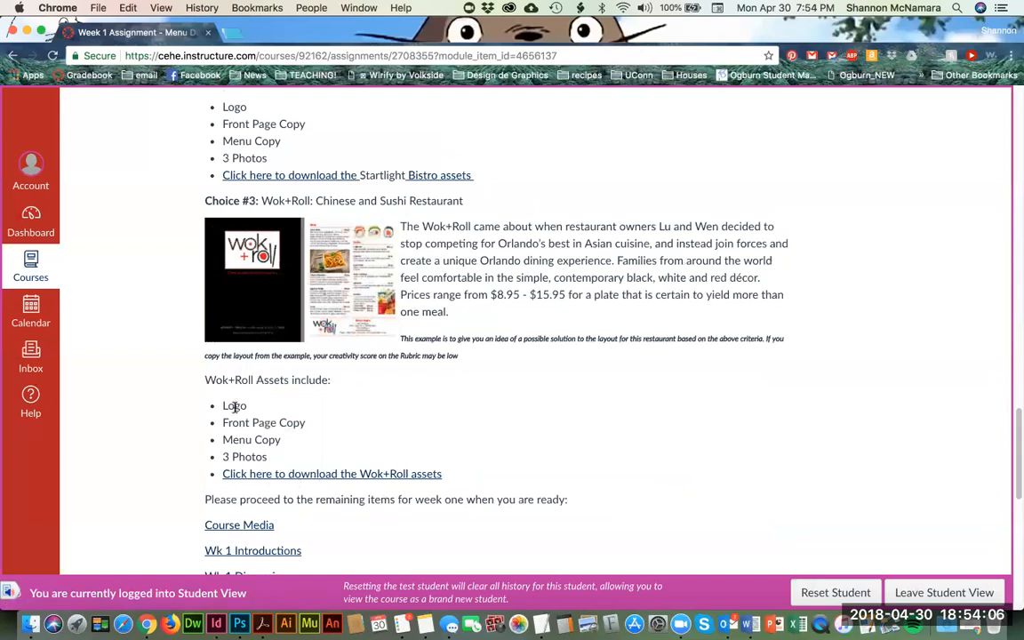
{"action": "left_click_drag", "start_coordinate": [223, 422], "coordinate": [305, 422]}
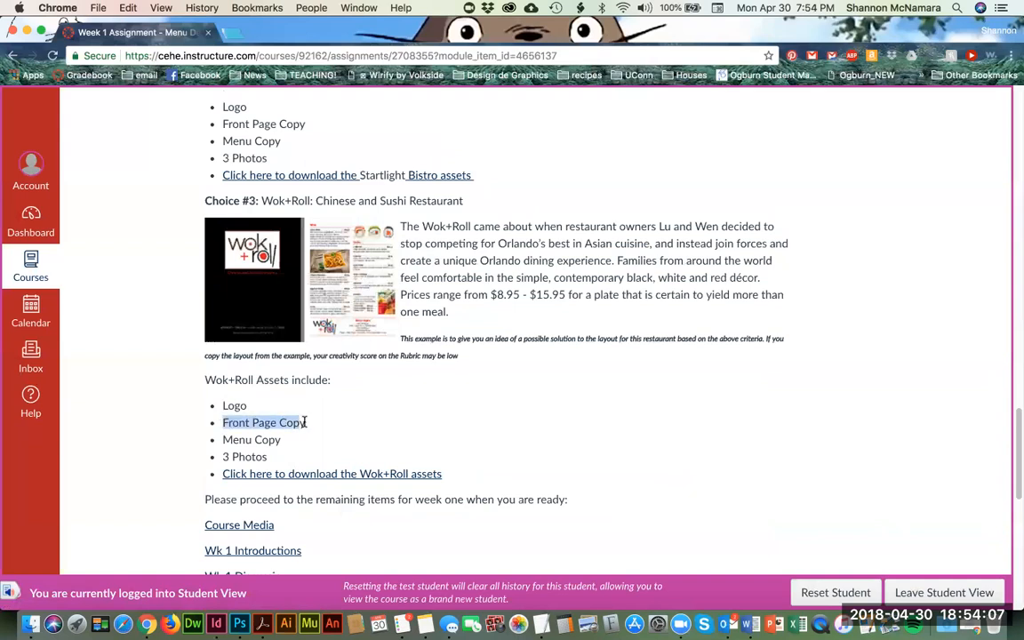
{"action": "triple_click", "coordinate": [228, 439]}
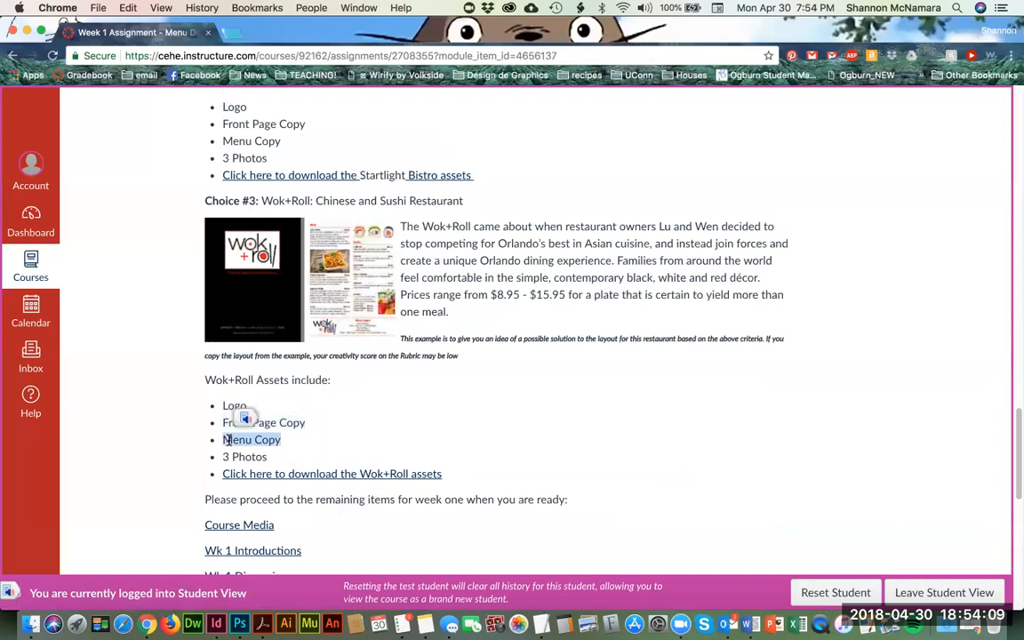
{"action": "double_click", "coordinate": [258, 455]}
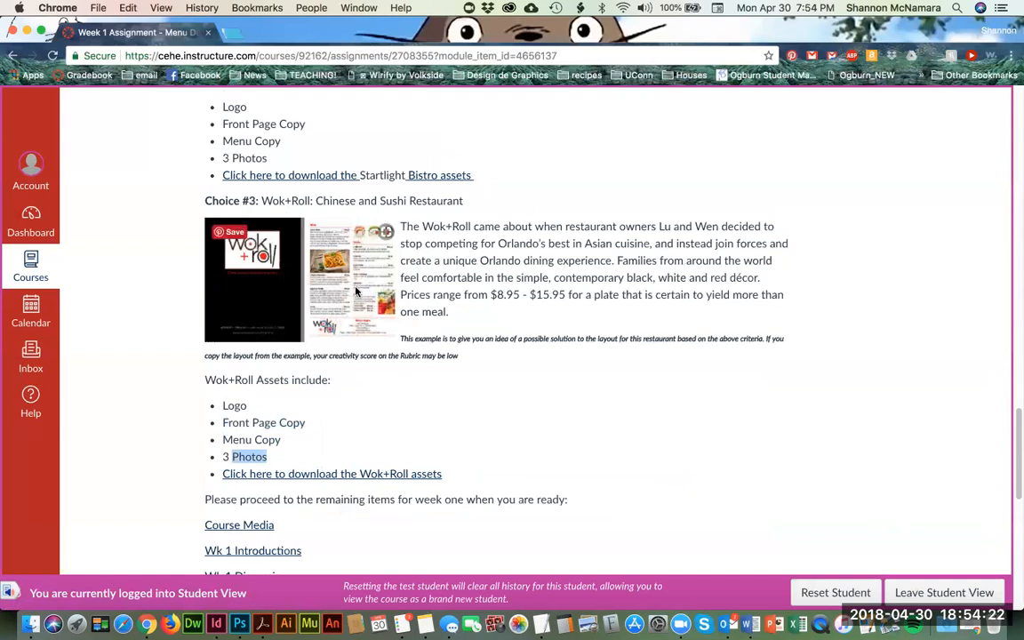
Step: Read through the DES105 Assignment 1 Rubric criteria at the end of the assignment page
{"action": "scroll", "coordinate": [569, 439], "scroll_direction": "down", "scroll_amount": 3}
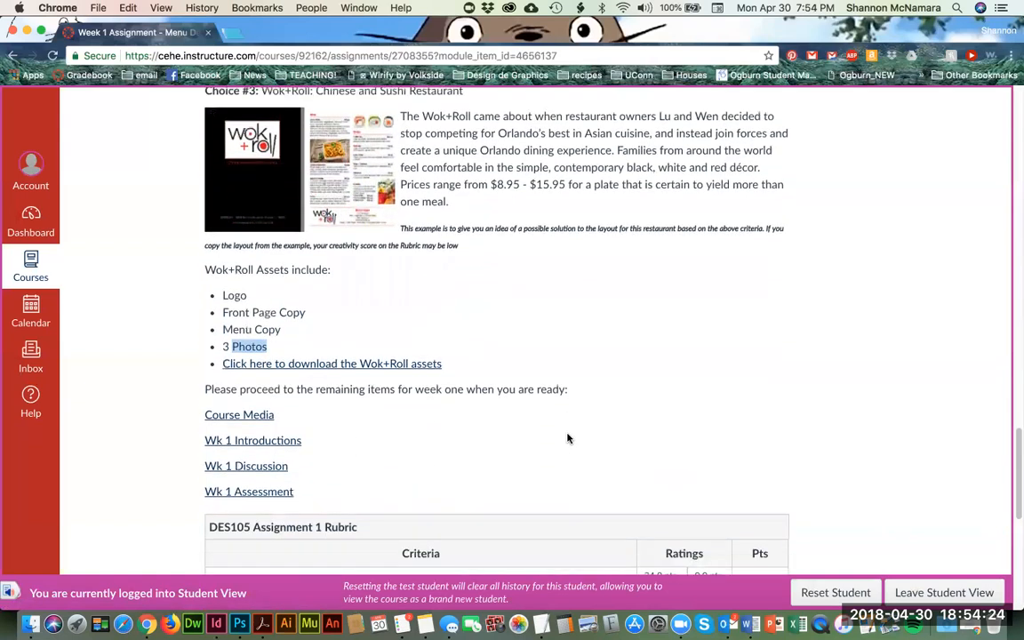
{"action": "scroll", "coordinate": [275, 359], "scroll_direction": "down", "scroll_amount": 4}
{"action": "scroll", "coordinate": [305, 414], "scroll_direction": "down", "scroll_amount": 2}
{"action": "scroll", "coordinate": [304, 414], "scroll_direction": "down", "scroll_amount": 5}
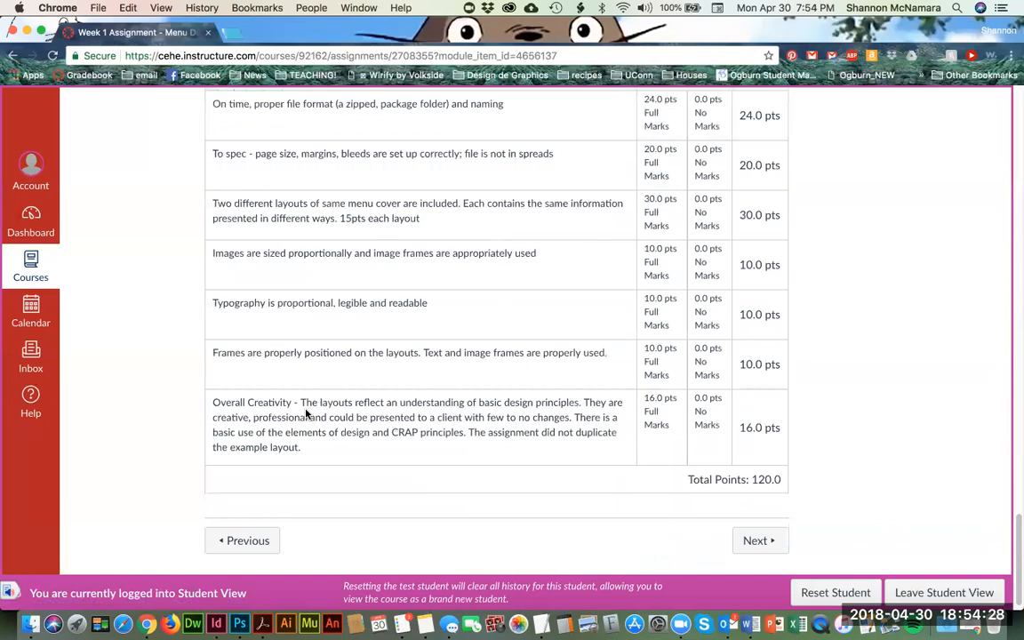
Step: Start the assignment submission and attach the zipped package folder from MY ASSIGNMENT in the Week 1 folder
{"action": "scroll", "coordinate": [605, 375], "scroll_direction": "up", "scroll_amount": 20}
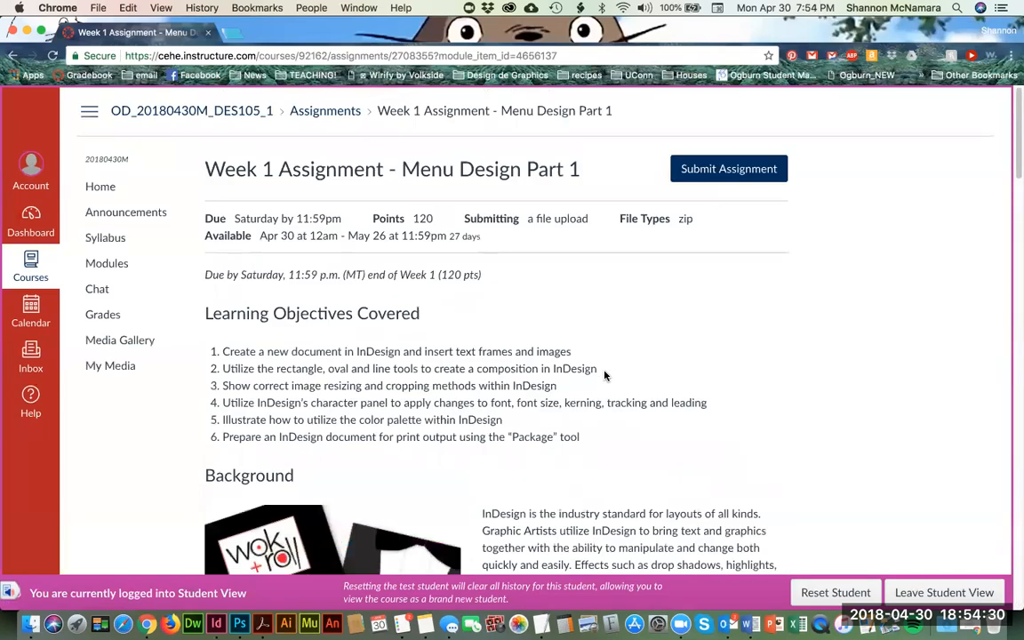
{"action": "left_click", "coordinate": [723, 168]}
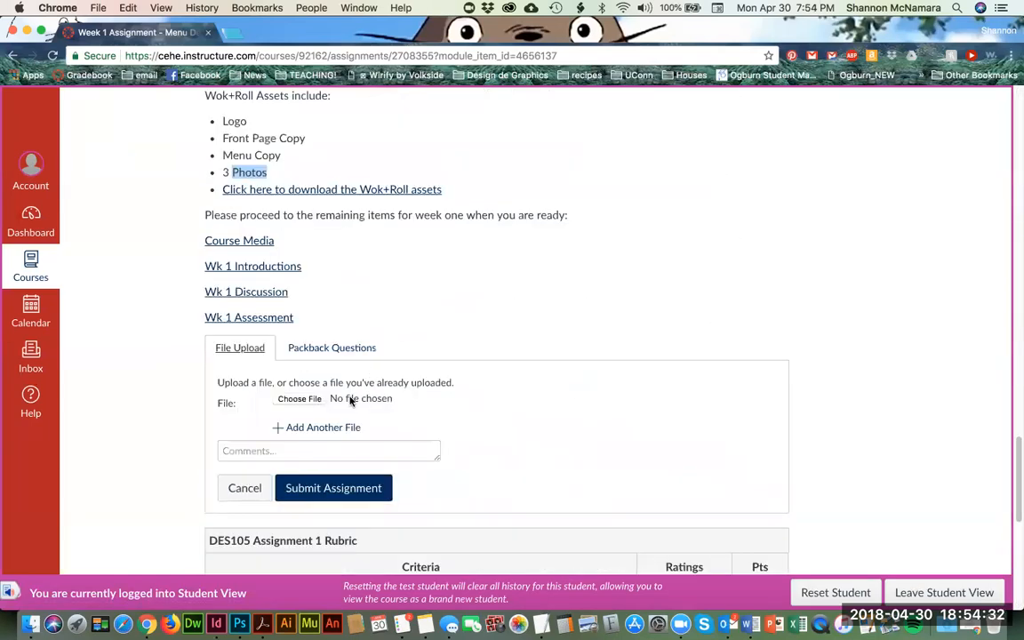
{"action": "left_click", "coordinate": [303, 401]}
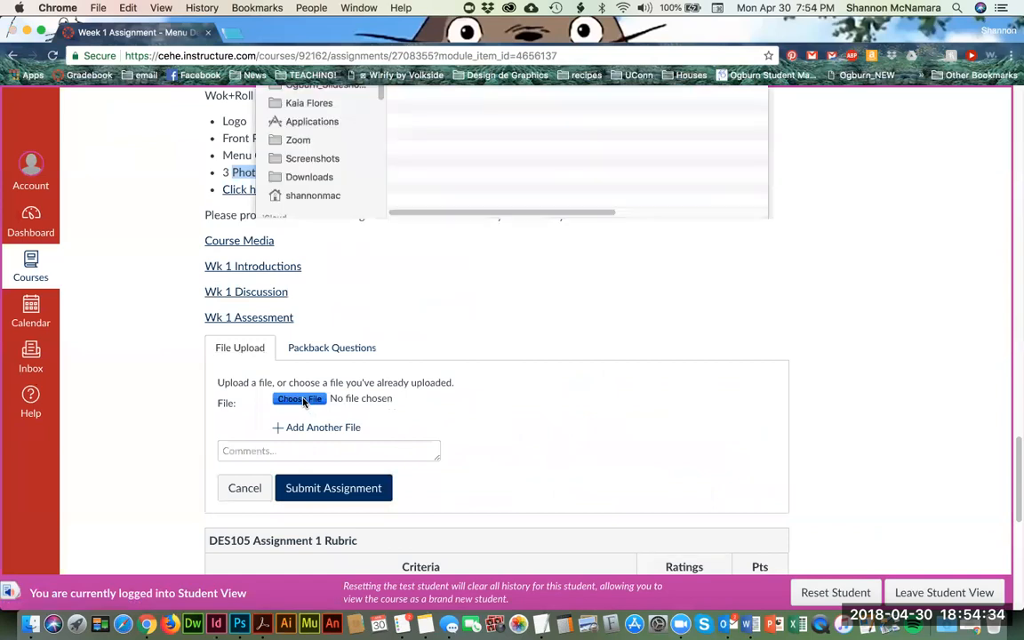
{"action": "left_click", "coordinate": [500, 100]}
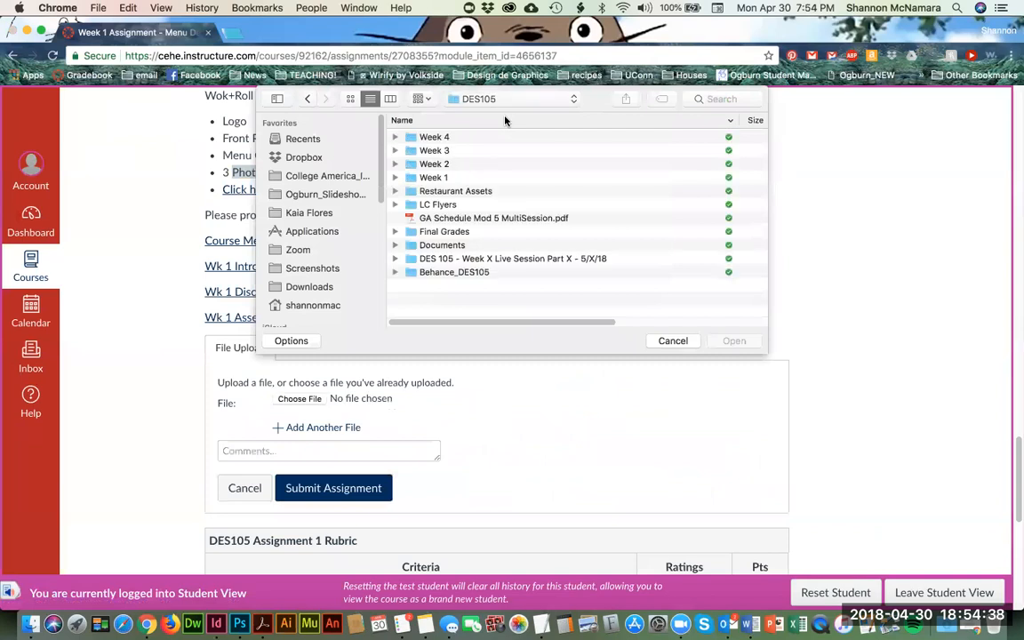
{"action": "left_click", "coordinate": [439, 179]}
{"action": "double_click", "coordinate": [438, 178]}
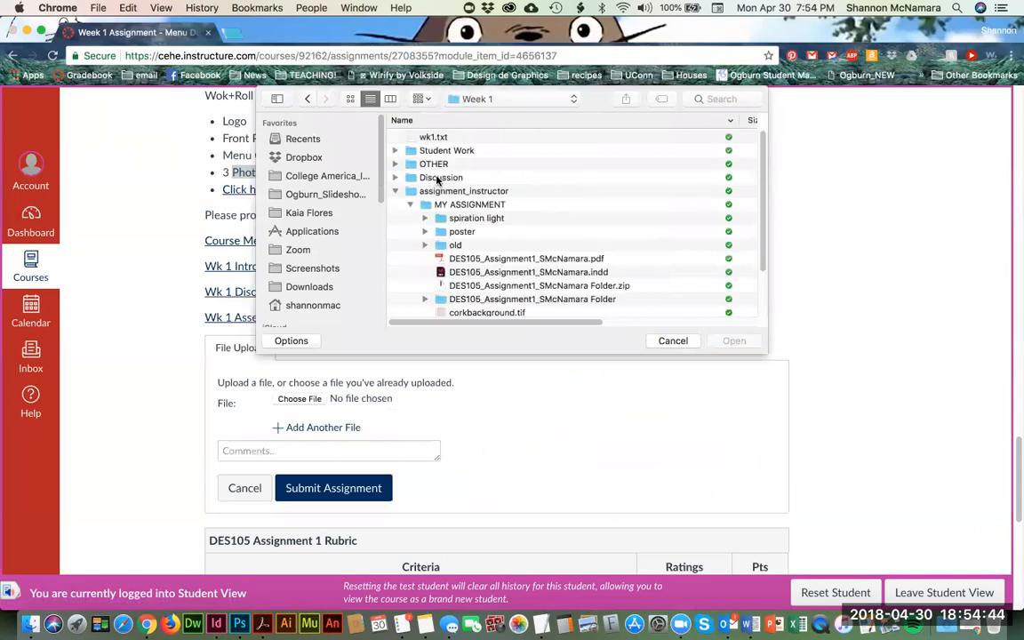
{"action": "scroll", "coordinate": [484, 235], "scroll_direction": "down", "scroll_amount": 5}
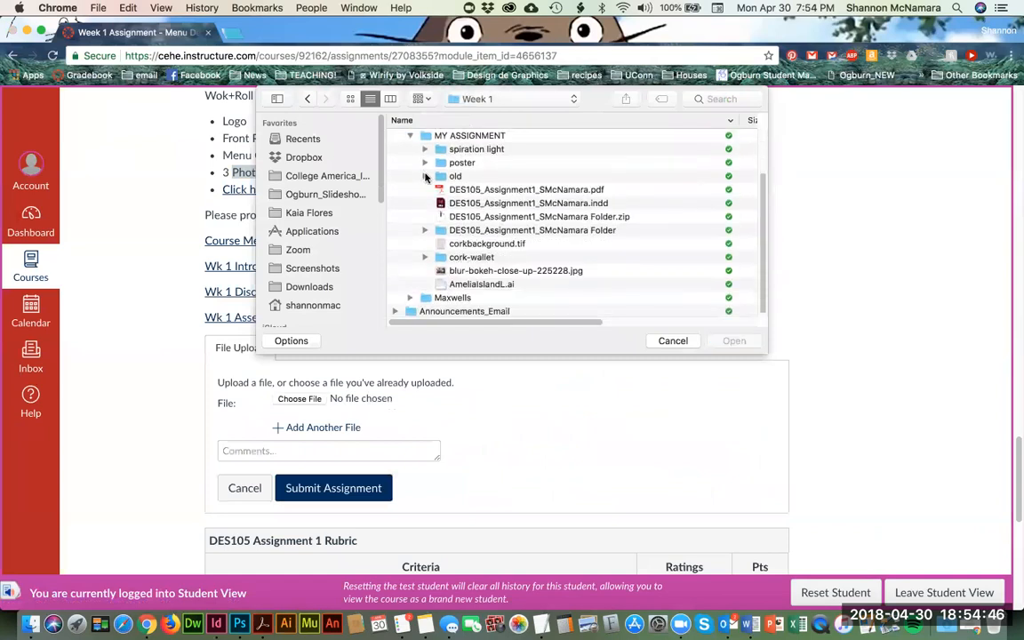
{"action": "left_click", "coordinate": [587, 217]}
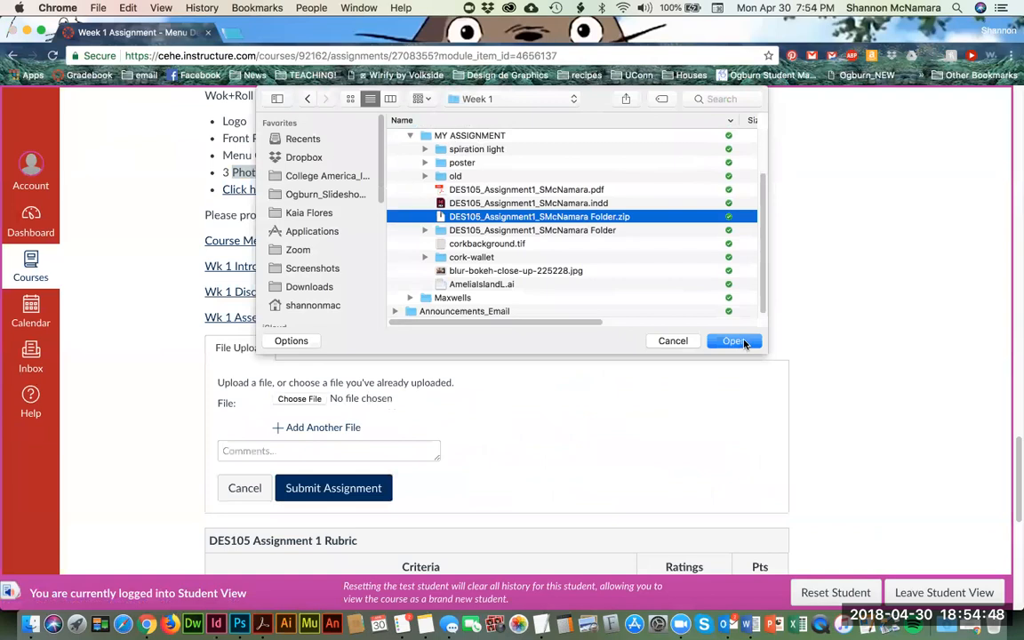
{"action": "left_click", "coordinate": [734, 341]}
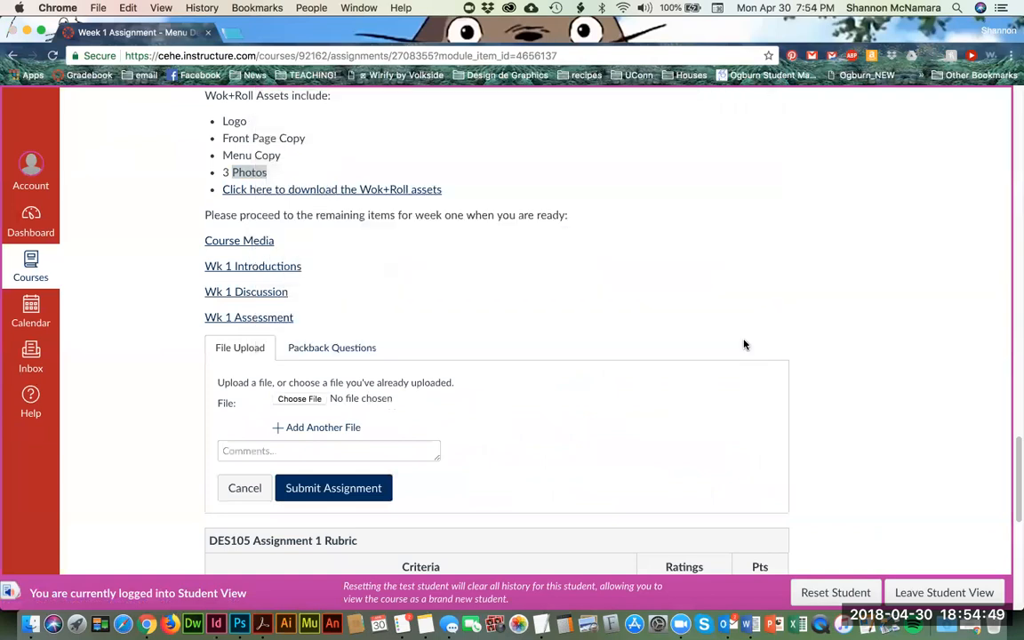
Step: Try to add the DES105 Assignment 1 PDF from MY ASSIGNMENT as a second file in the submission
{"action": "left_click", "coordinate": [321, 428]}
{"action": "left_click", "coordinate": [301, 427]}
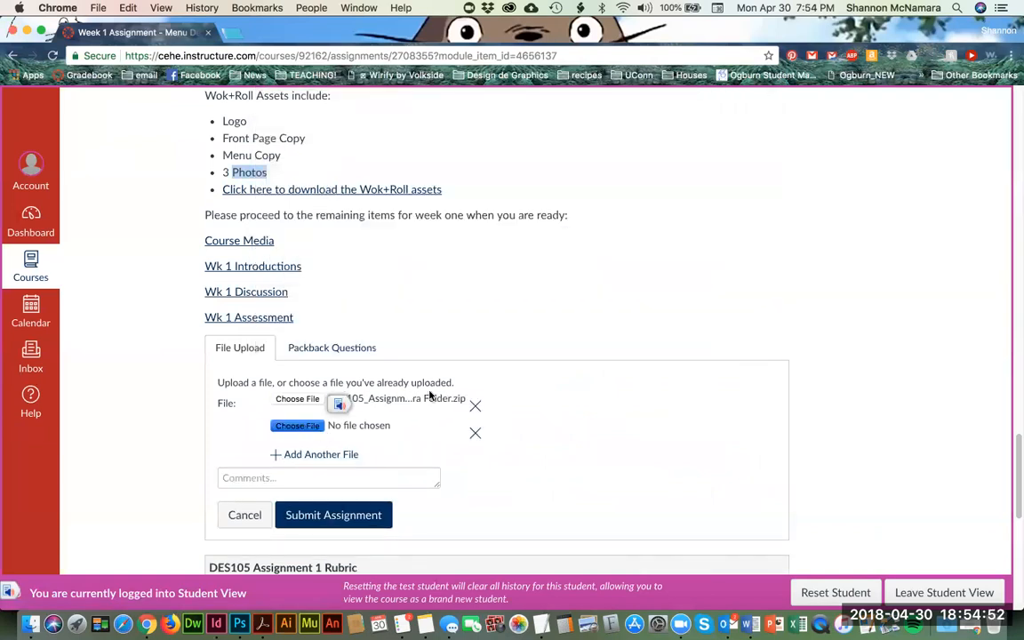
{"action": "left_click", "coordinate": [451, 181]}
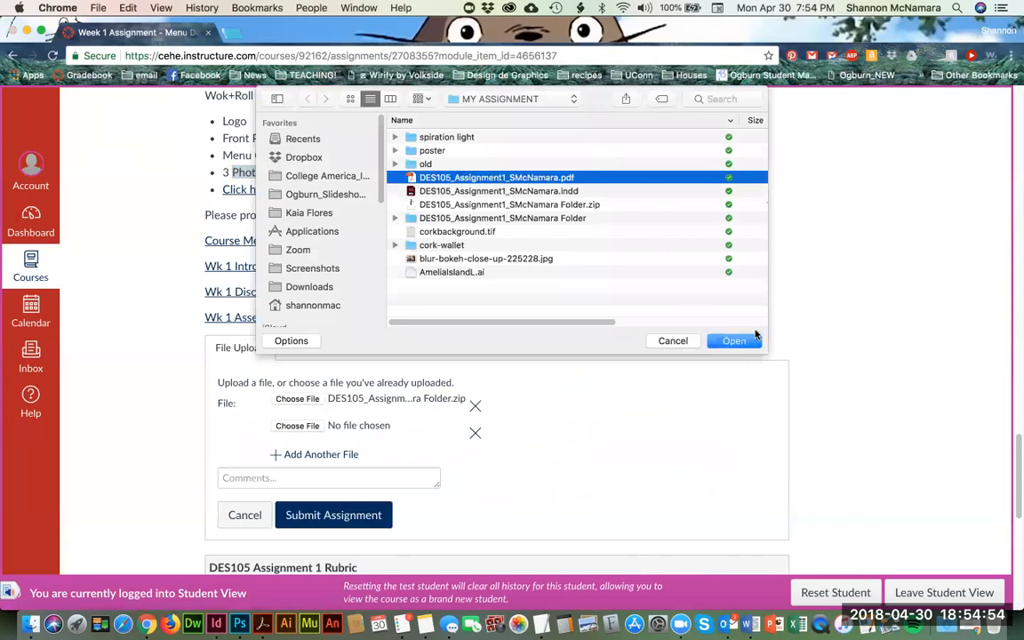
{"action": "left_click", "coordinate": [734, 340]}
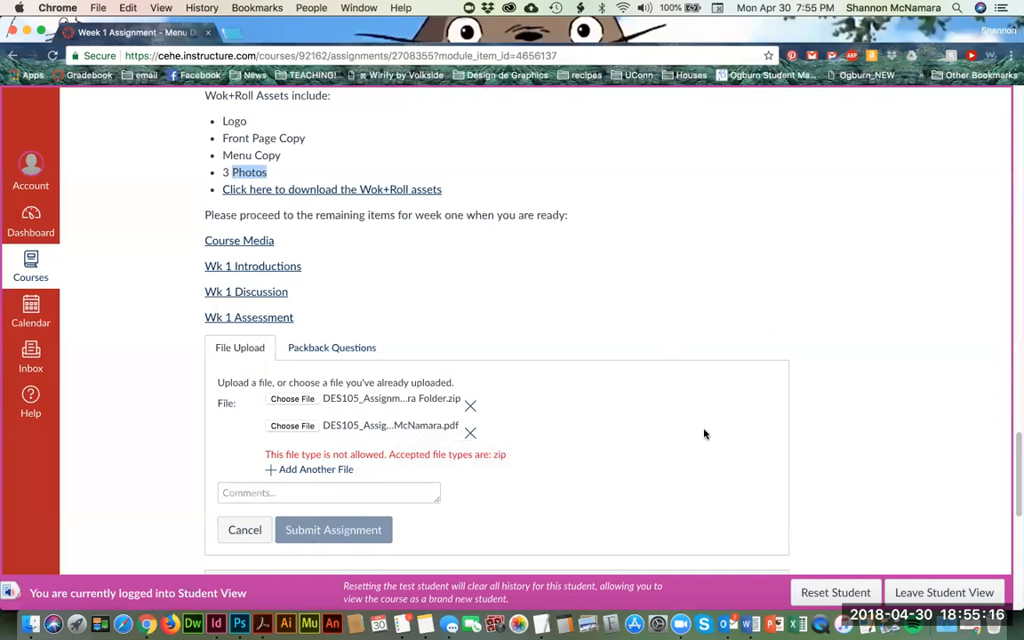
Step: Leave the assignment page without submitting for the course home page, and switch to Zoom
{"action": "scroll", "coordinate": [705, 434], "scroll_direction": "up", "scroll_amount": 8}
{"action": "scroll", "coordinate": [704, 434], "scroll_direction": "up", "scroll_amount": 10}
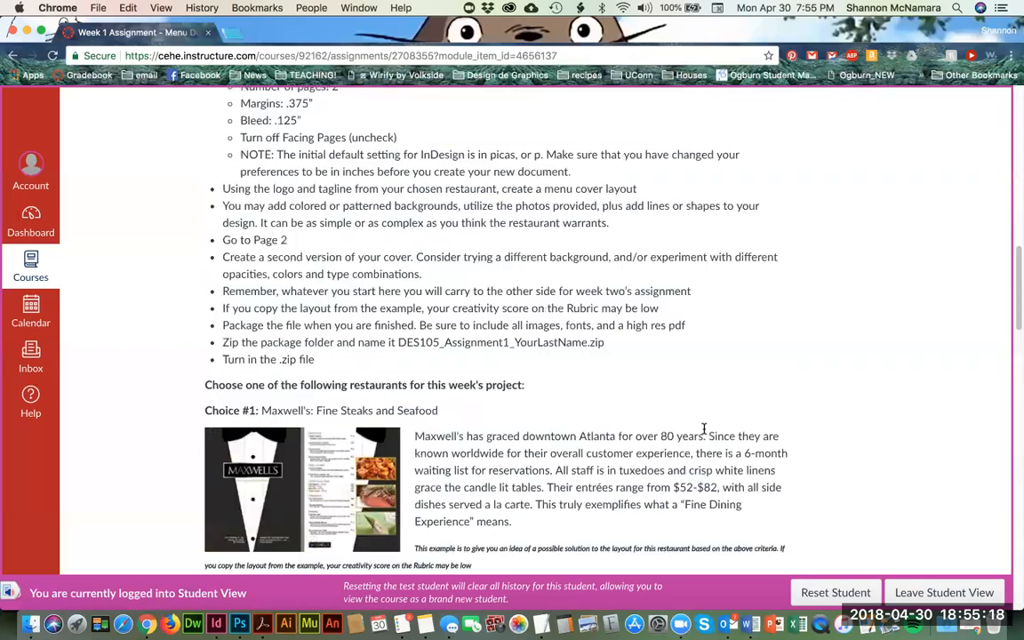
{"action": "scroll", "coordinate": [704, 431], "scroll_direction": "up", "scroll_amount": 12}
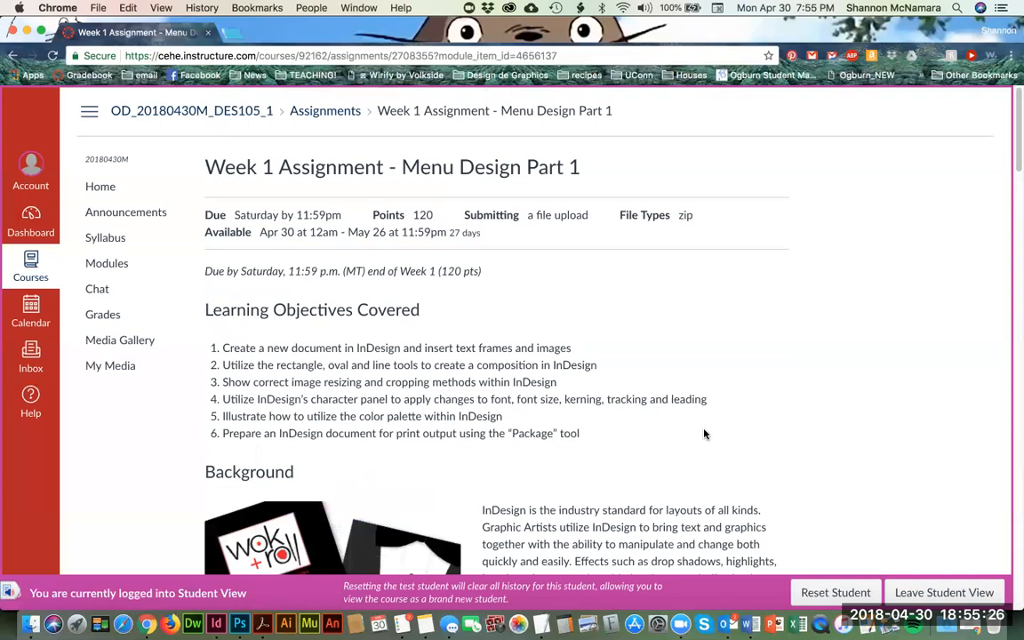
{"action": "left_click", "coordinate": [101, 188]}
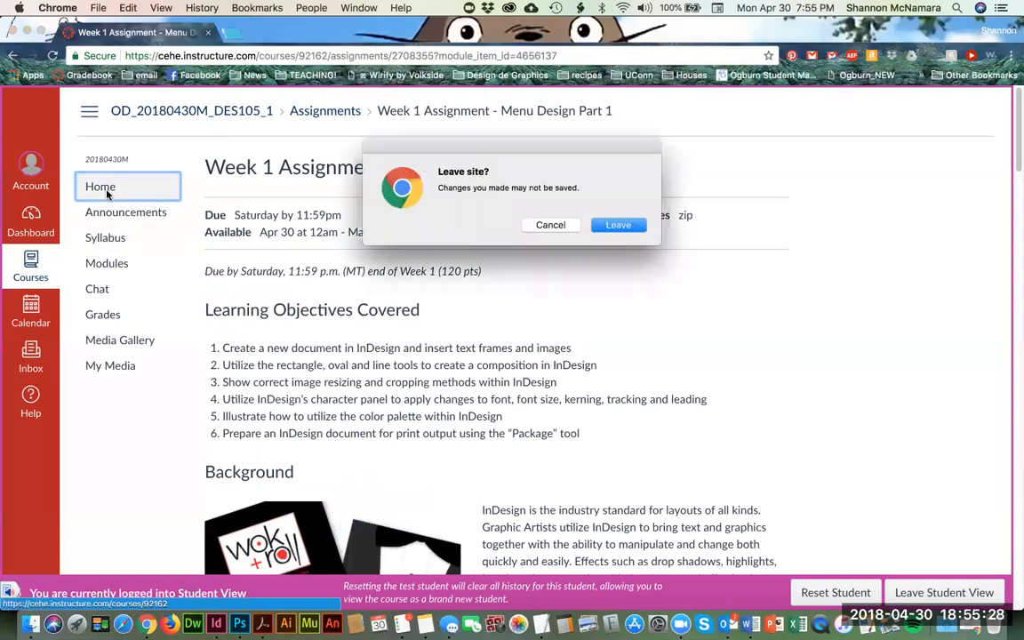
{"action": "left_click", "coordinate": [618, 225]}
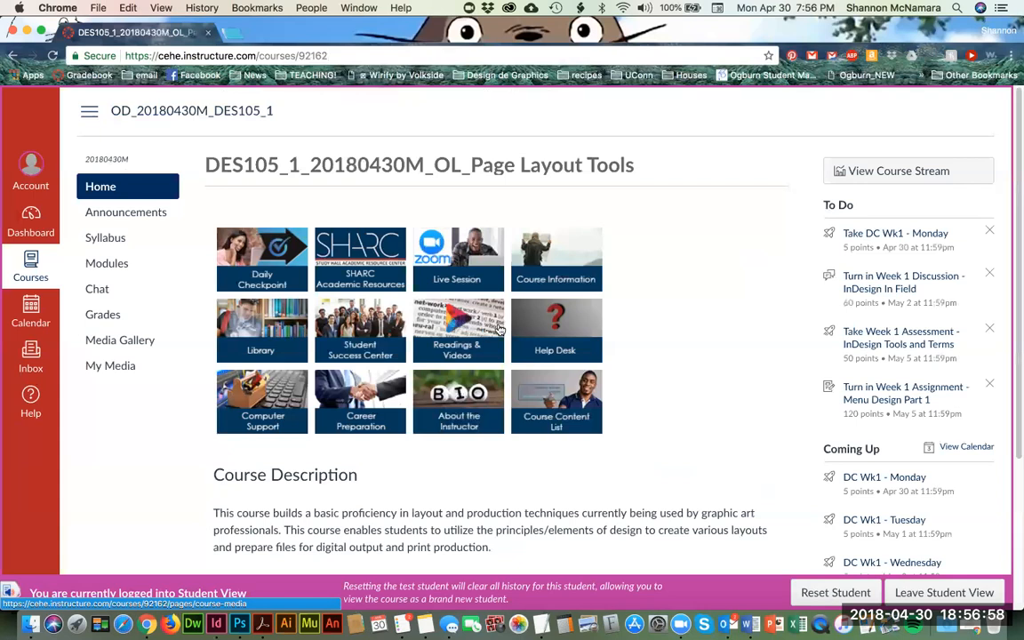
{"action": "left_click", "coordinate": [680, 625]}
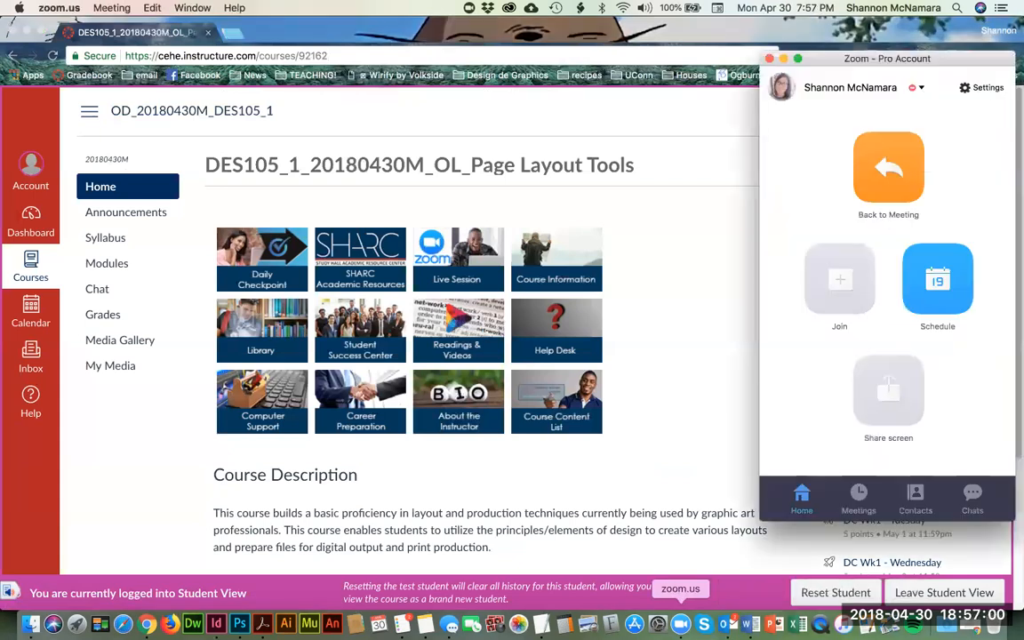